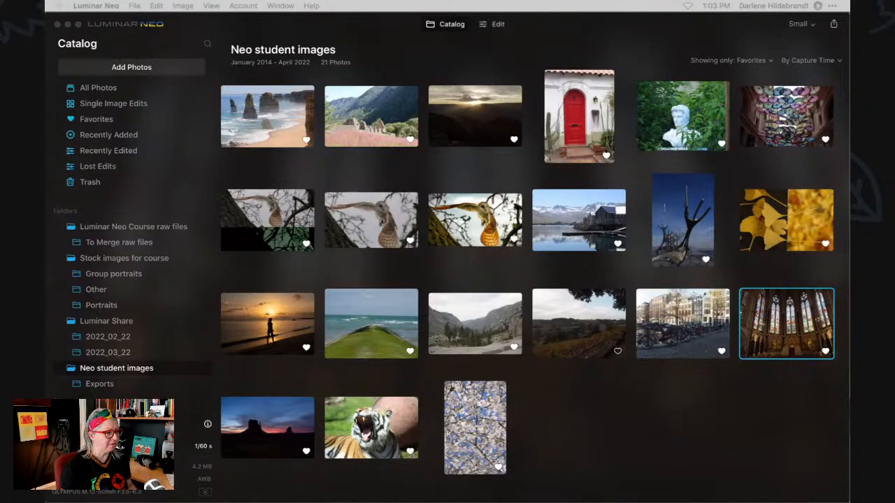
- Open the photo of parked bicycles beside the canal houses for editing
left_click(565, 403)
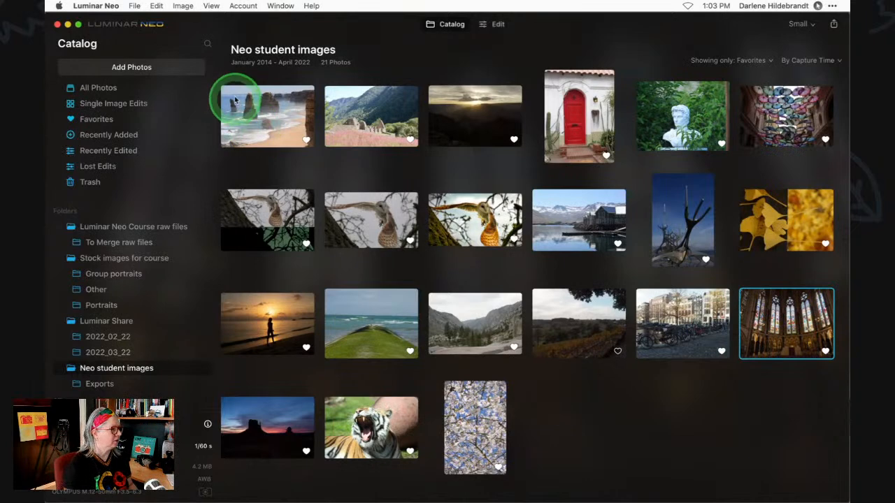
left_click(279, 122)
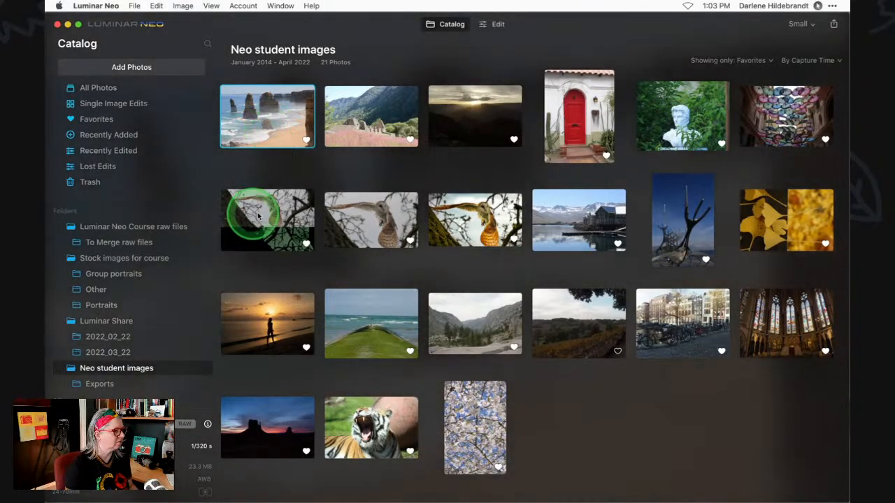
left_click(482, 419)
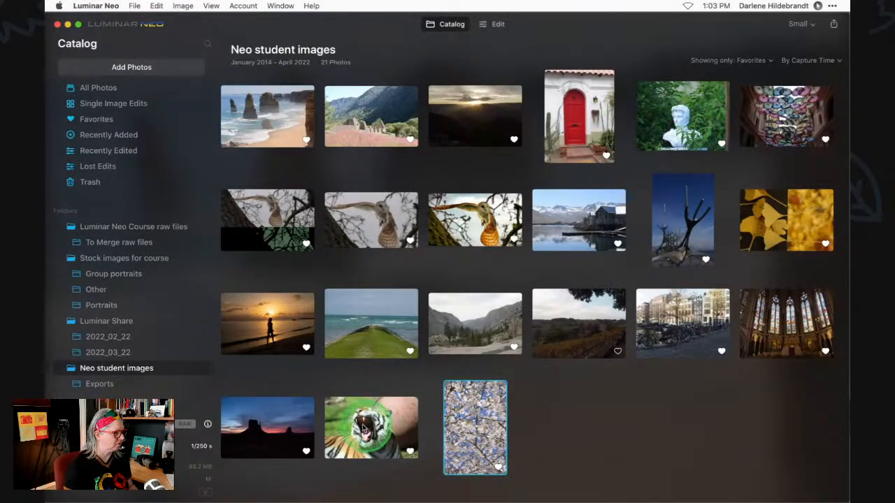
left_click(304, 421)
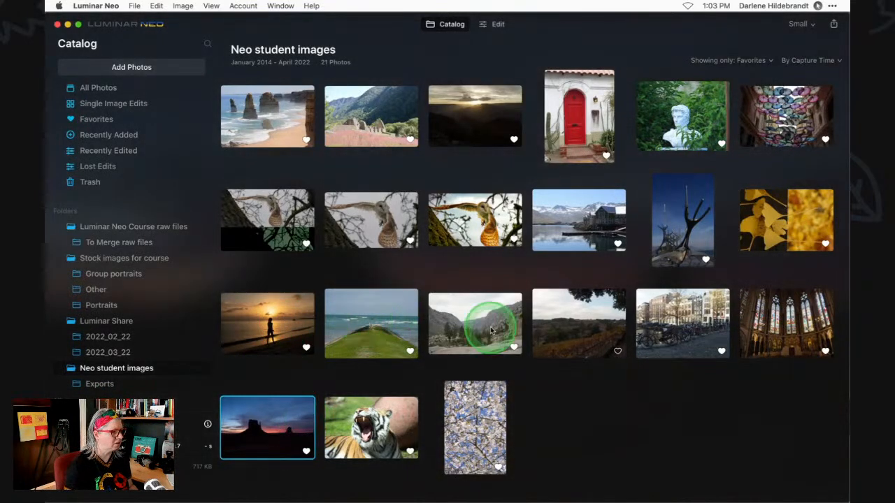
left_click(683, 319)
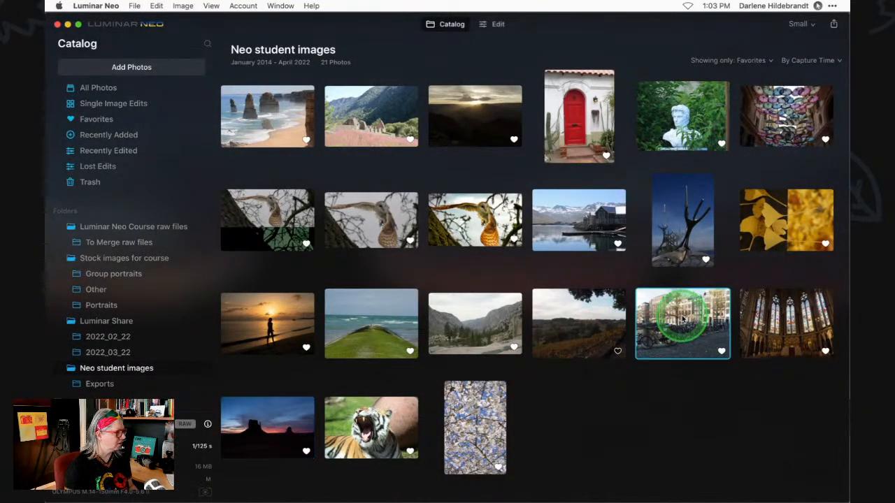
key("space")
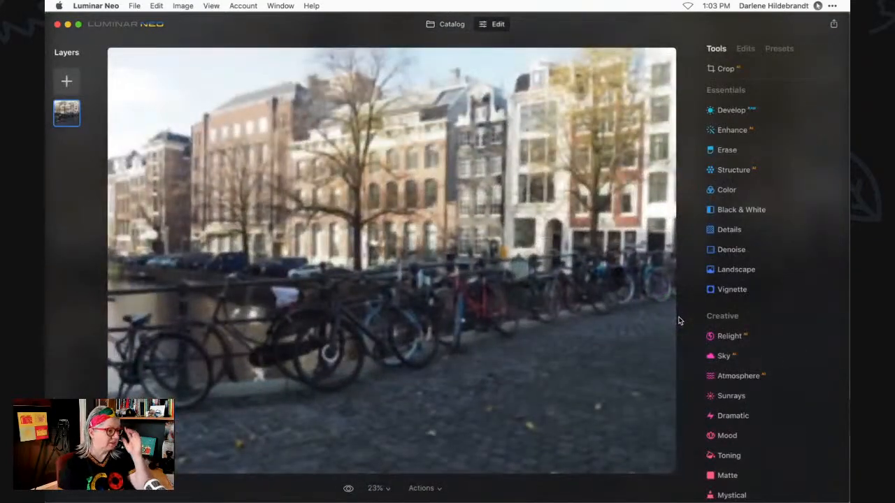
left_click(730, 229)
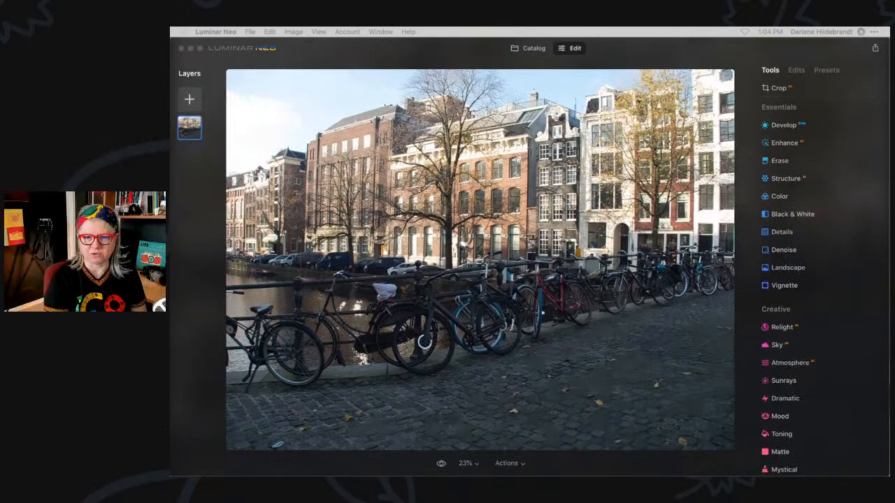
left_click(674, 55)
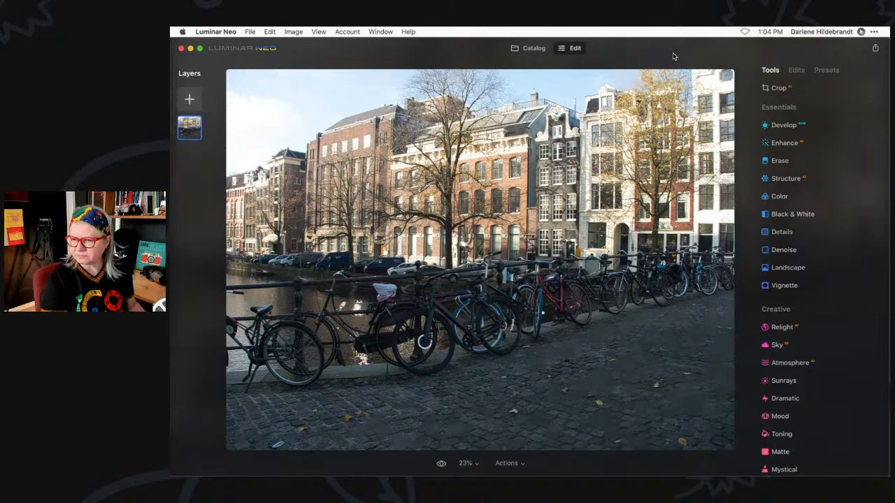
left_click(784, 126)
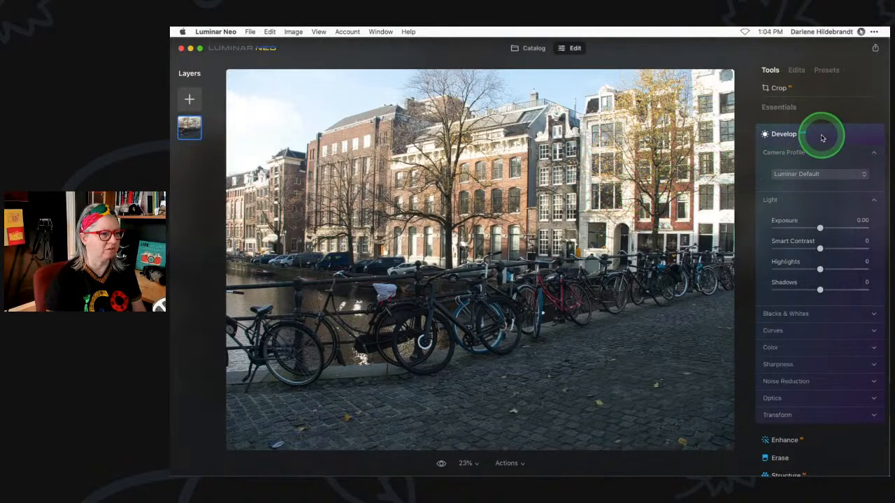
left_click(810, 175)
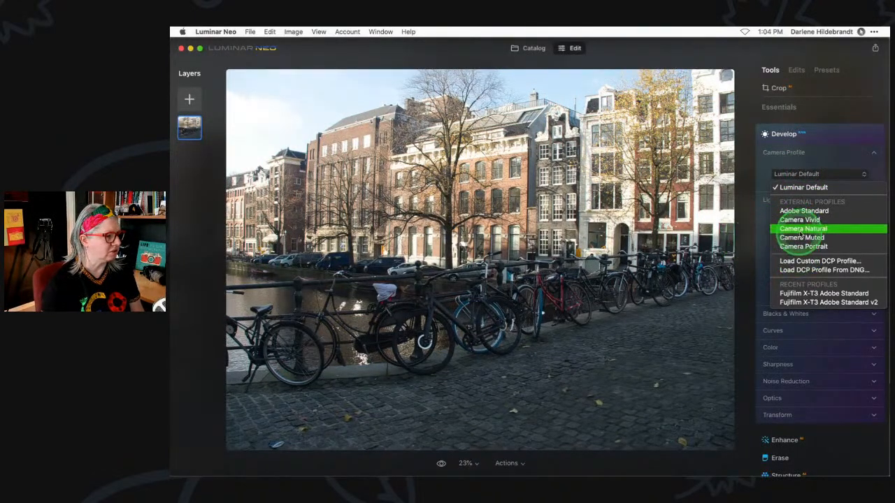
left_click(825, 136)
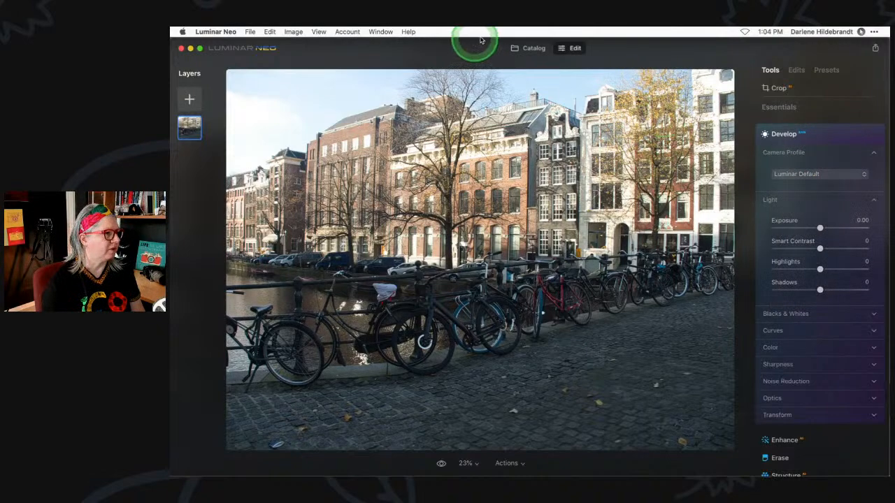
left_click(533, 49)
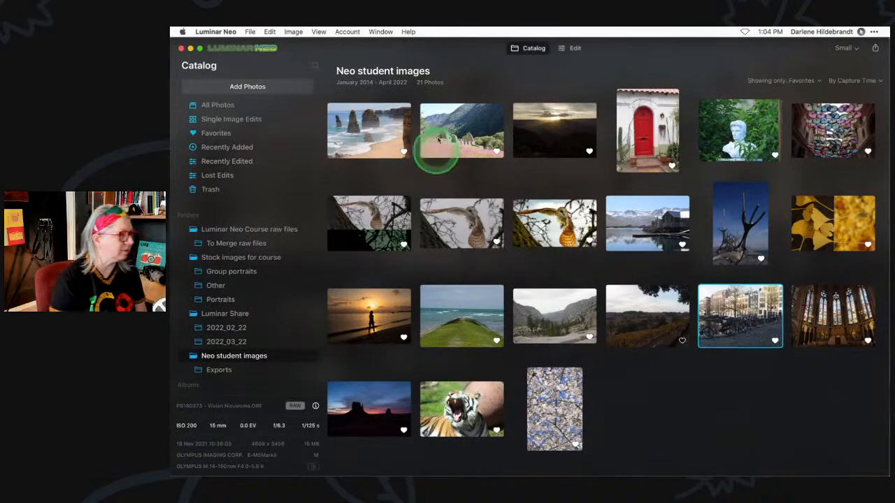
left_click(573, 48)
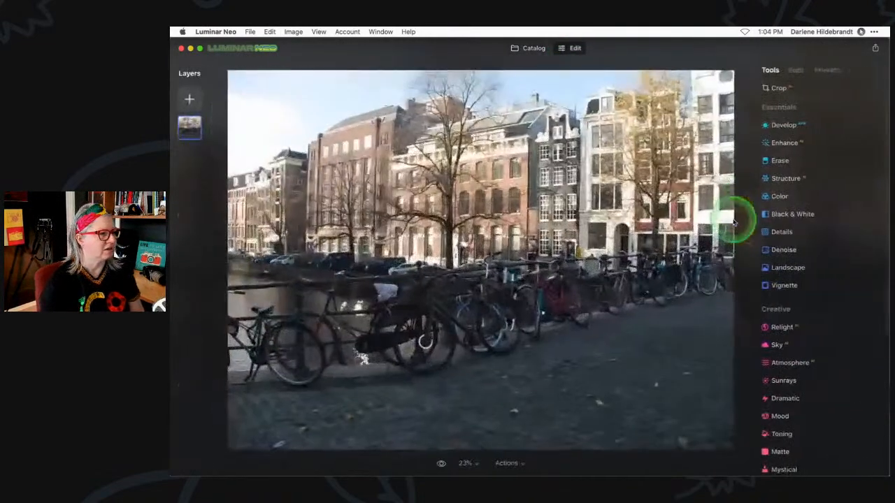
- Try the Camera Vivid, Camera Natural, Camera Muted and Camera Portrait profiles on the photo in the Develop tool
left_click(786, 125)
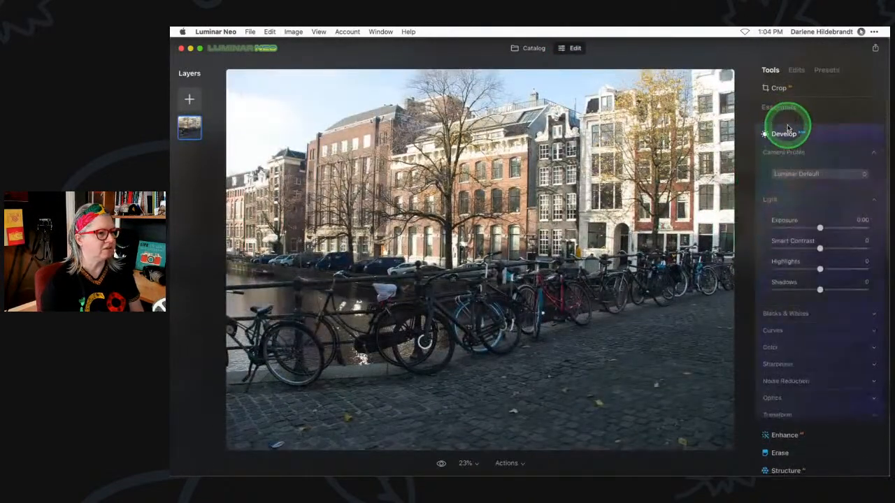
left_click(812, 176)
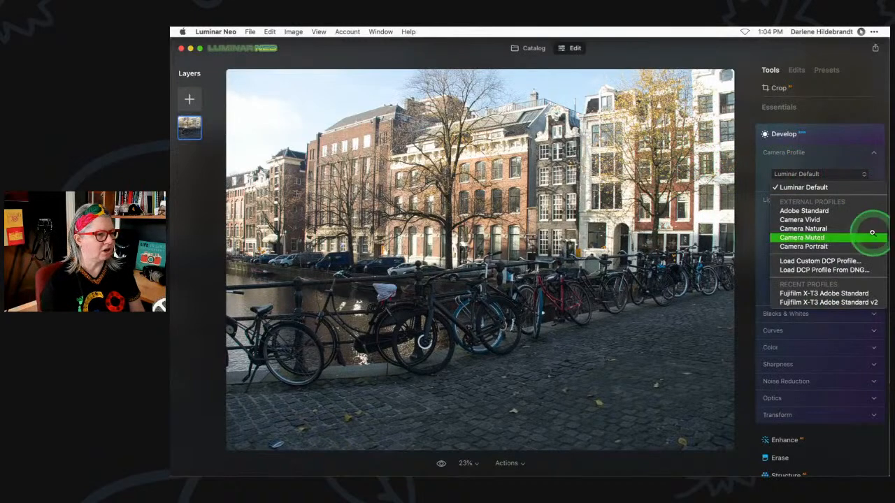
left_click(804, 220)
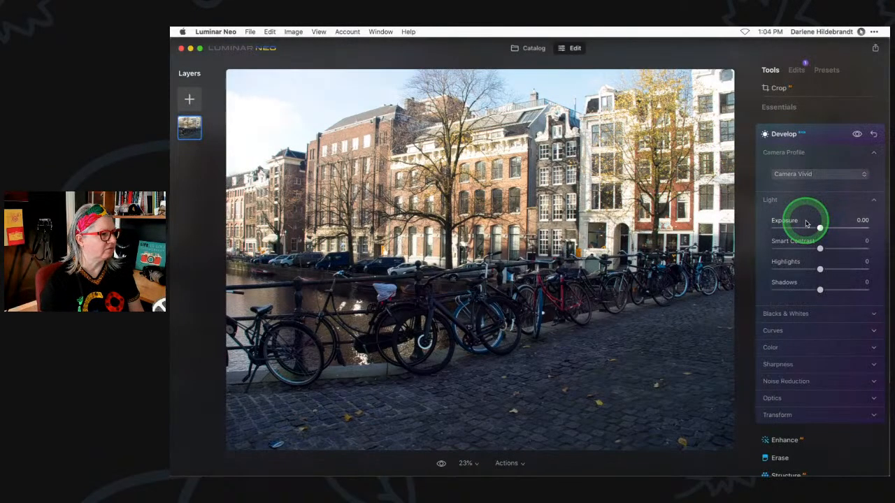
left_click(793, 174)
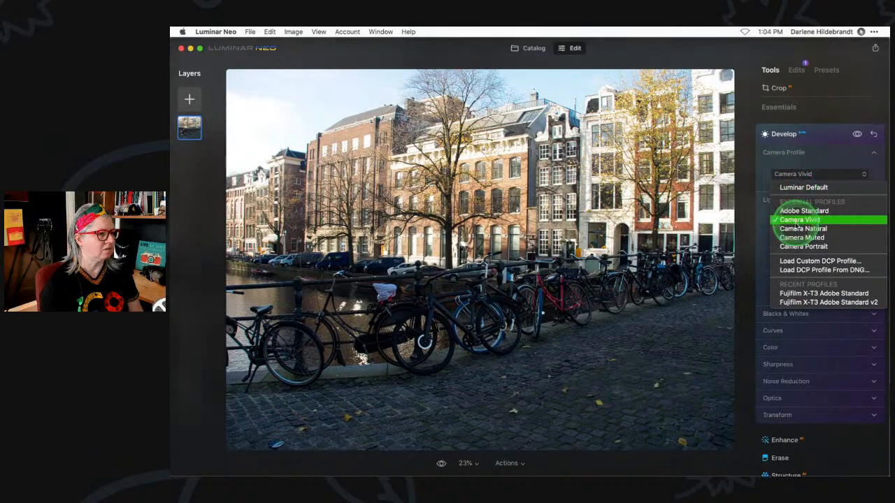
left_click(802, 228)
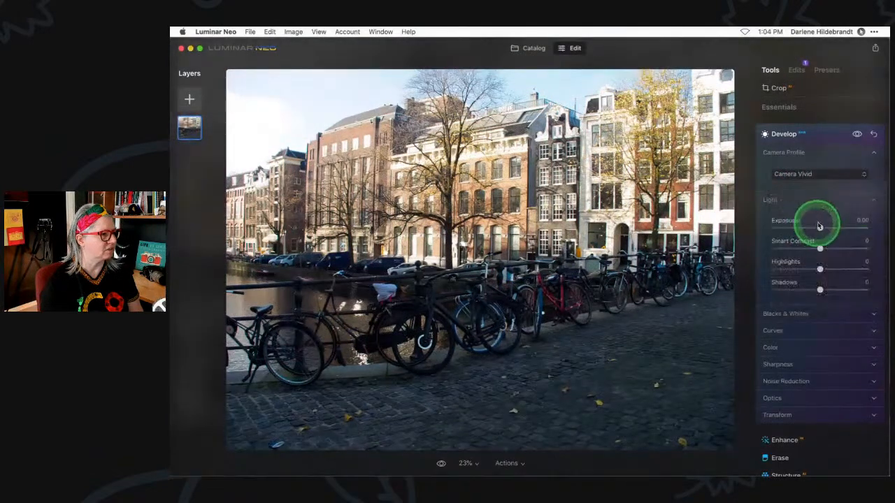
left_click(799, 174)
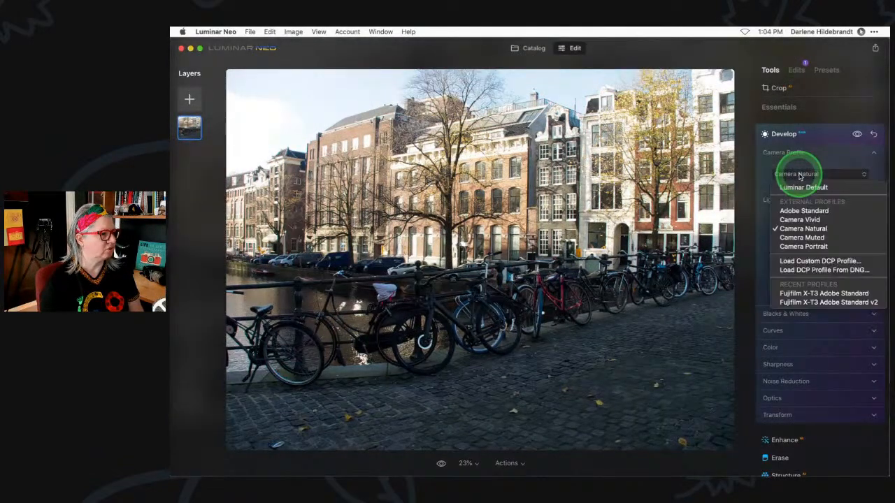
left_click(802, 238)
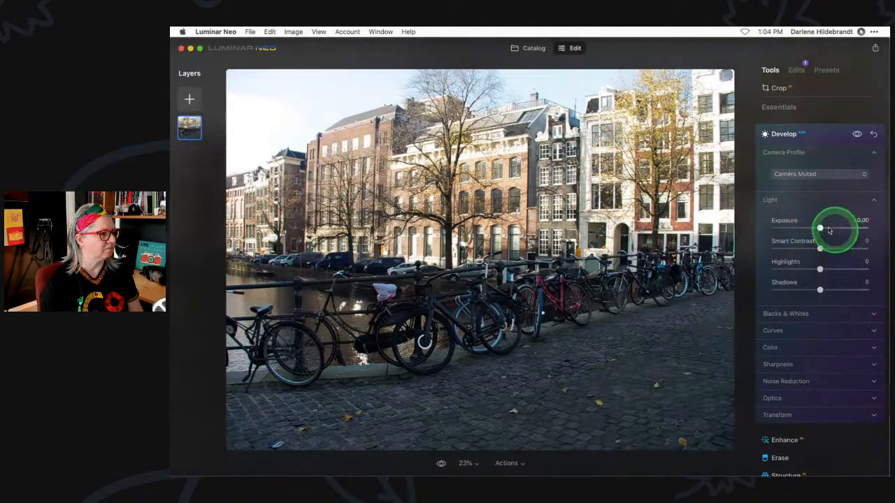
left_click(800, 175)
left_click(820, 248)
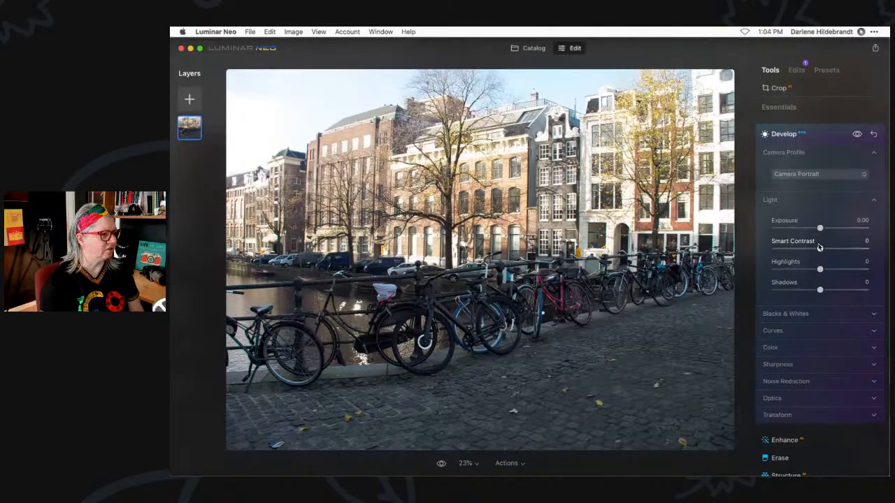
left_click(813, 243)
- Compare the Adobe Standard and Luminar Default camera profiles and set the photo's profile to Adobe Standard
left_click(808, 181)
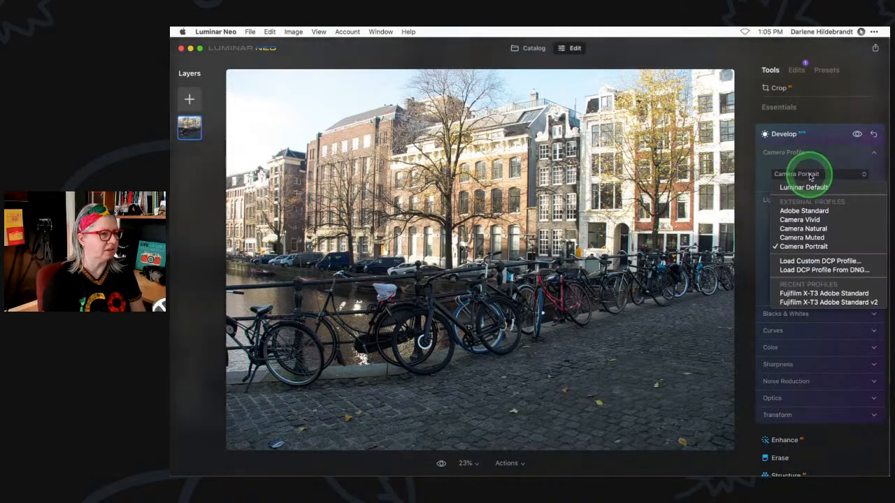
left_click(813, 211)
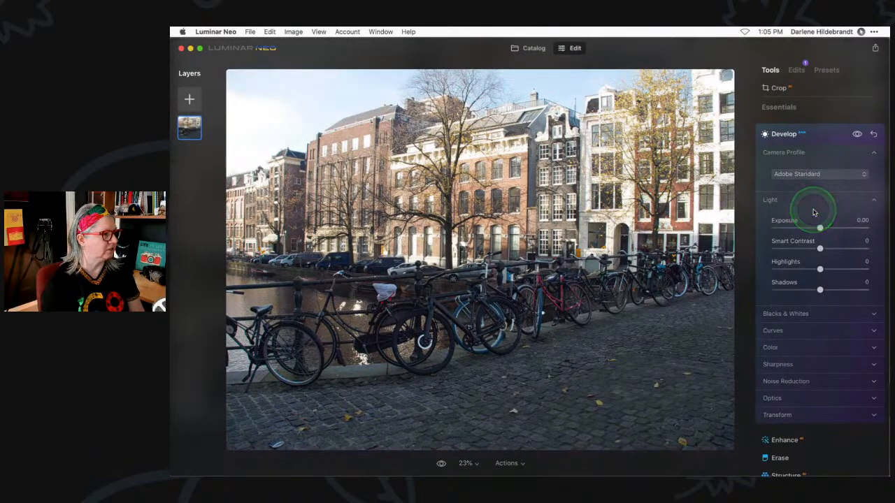
left_click(810, 180)
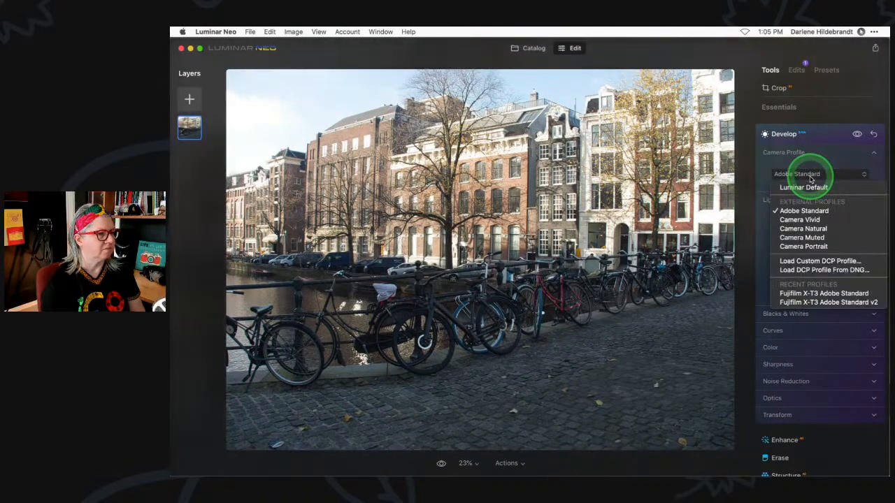
left_click(807, 188)
left_click(804, 175)
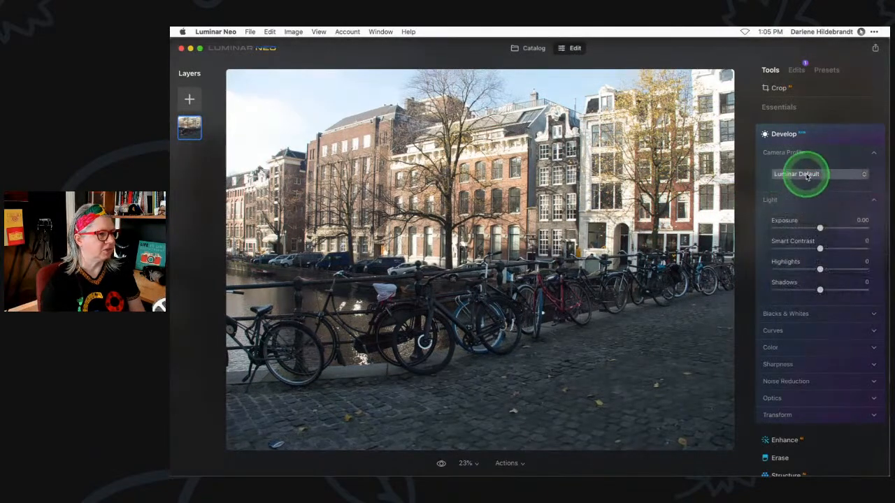
left_click(806, 212)
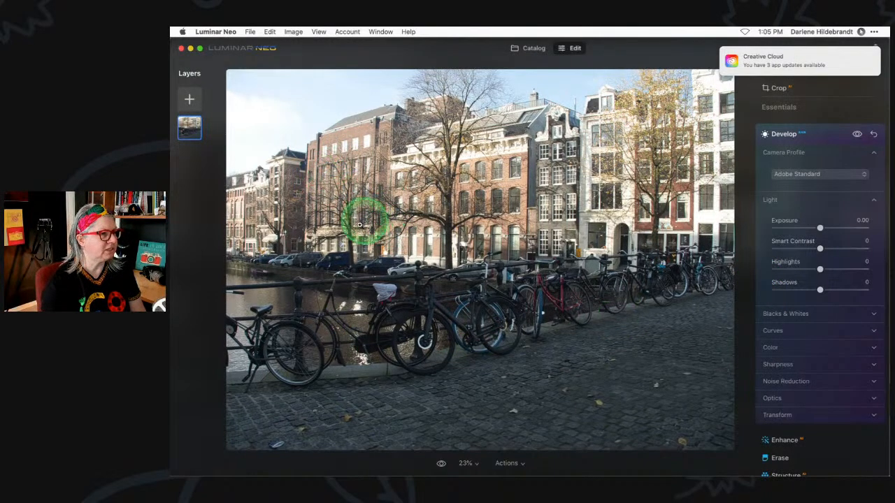
- Open the Creative Cloud updates from the notification and close that window again
left_click(788, 58)
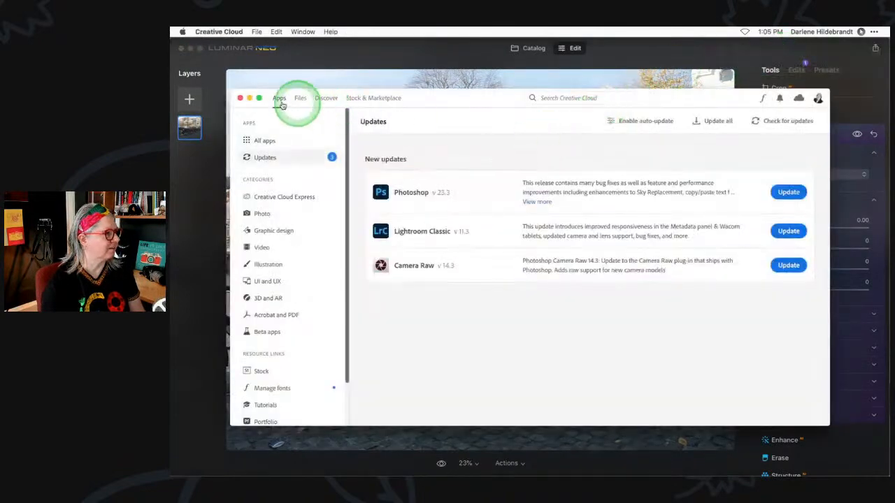
left_click(238, 98)
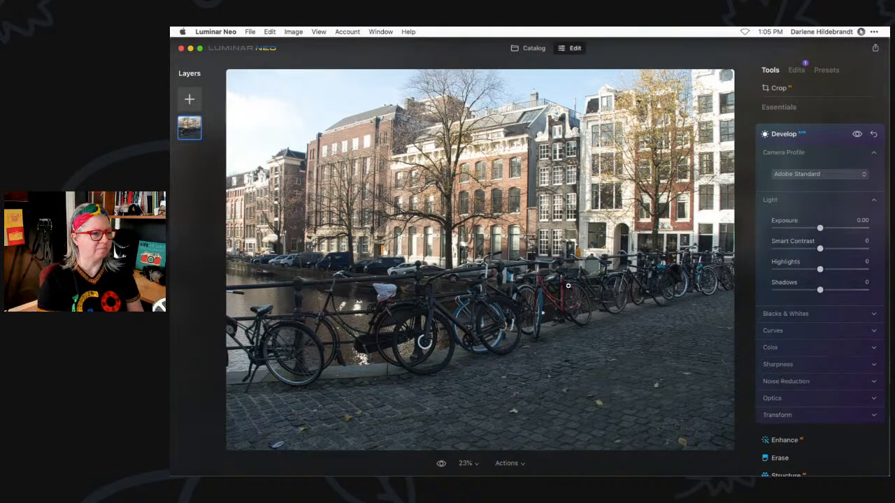
- Try the extreme light settings in Develop, with Highlights at -100 and Shadows at 100
left_click_drag(818, 269, 753, 271)
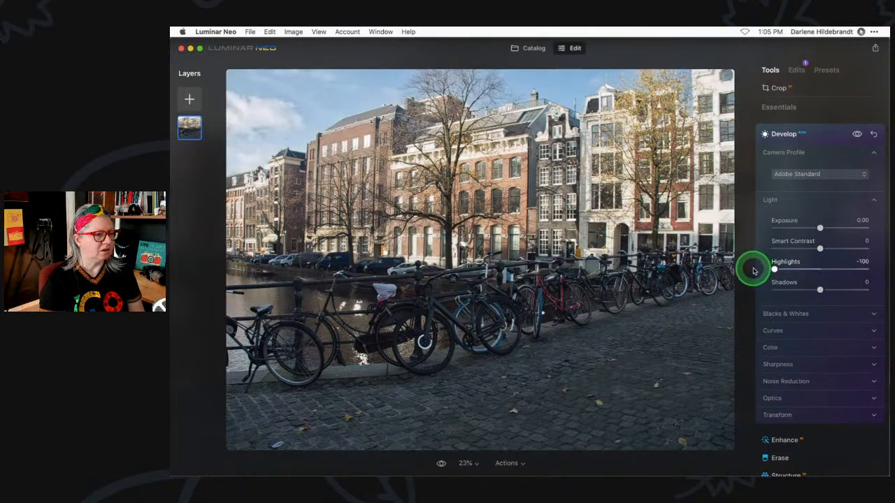
left_click_drag(819, 289, 885, 292)
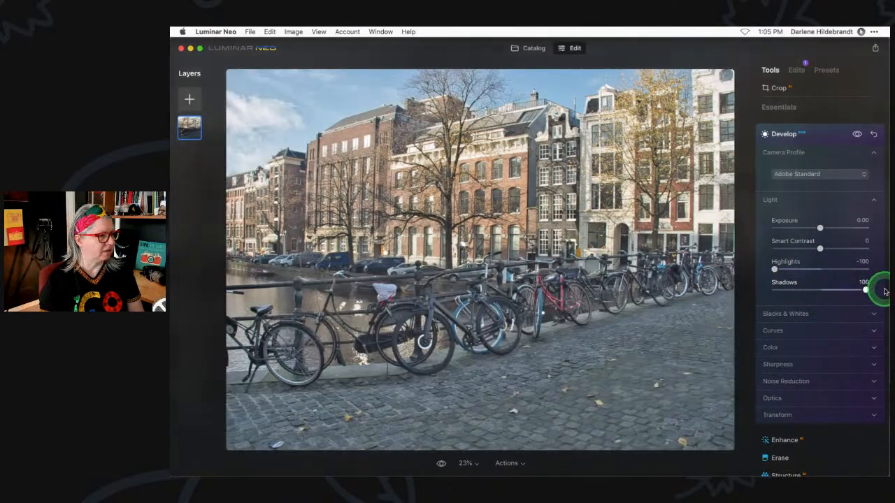
key("ctrl+Up")
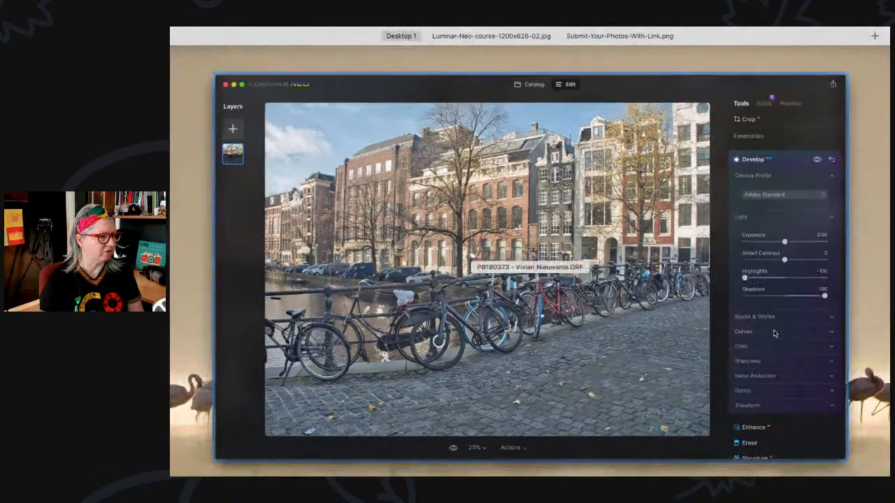
left_click(774, 333)
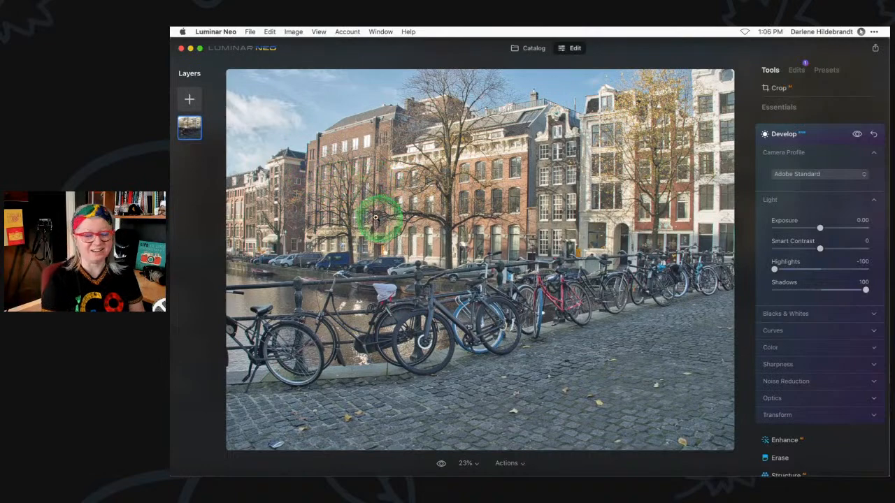
- Set the photo's Shadows to 31 and its Highlights to about -79 in Develop
left_click_drag(866, 290, 835, 292)
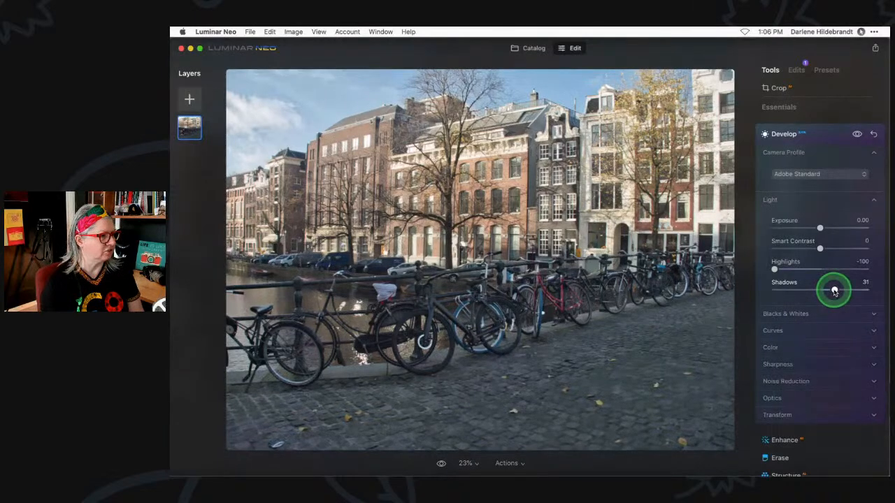
left_click_drag(775, 270, 697, 266)
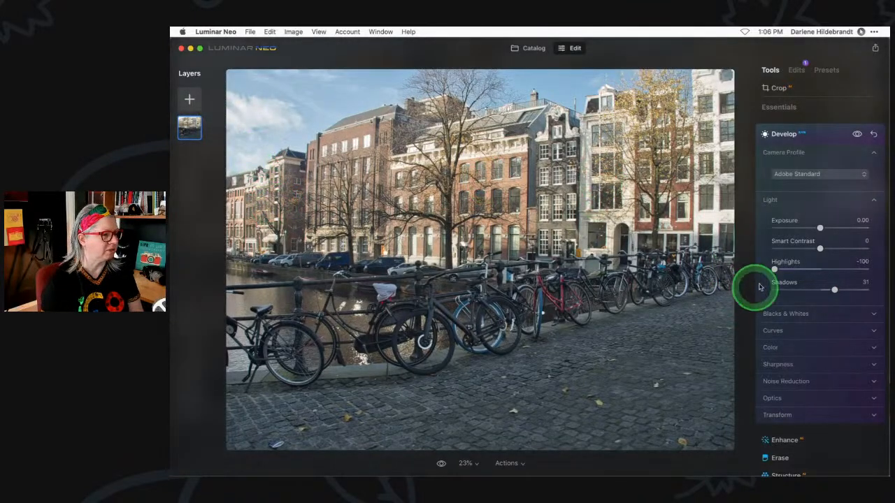
mouse_move(776, 268)
left_mouse_down()
mouse_move(835, 261)
mouse_move(743, 267)
mouse_move(821, 263)
mouse_move(784, 269)
left_mouse_up()
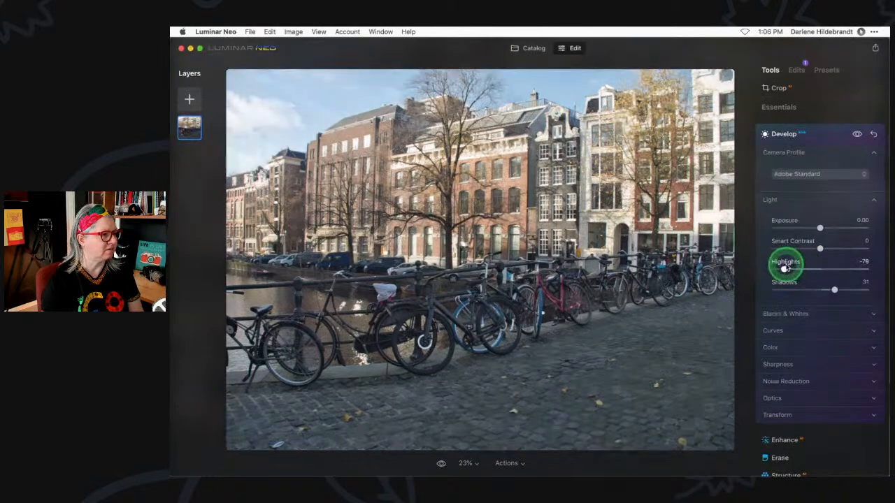
- Shape the photo's tone curve with two points, pulling the highlights down and lifting the darker midtones slightly
left_click(774, 328)
scroll(779, 315, "down", 3)
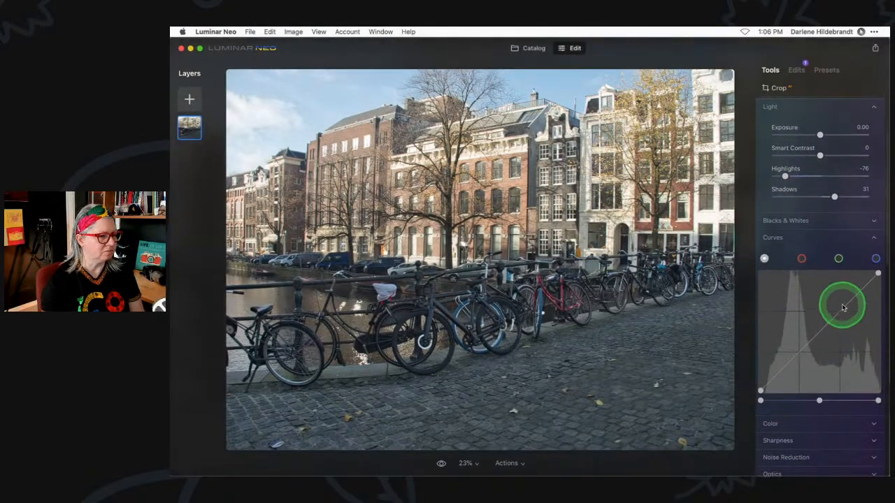
left_click(844, 309)
left_click_drag(847, 311, 848, 313)
left_click_drag(812, 353, 810, 346)
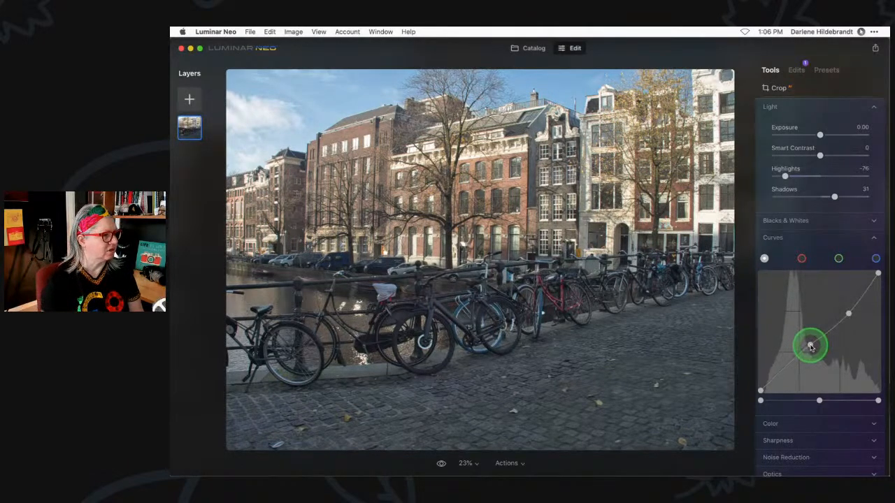
scroll(816, 351, "down", 1)
- Compare the photo several times with its unedited original to judge the light and curve adjustments
key("backslash")
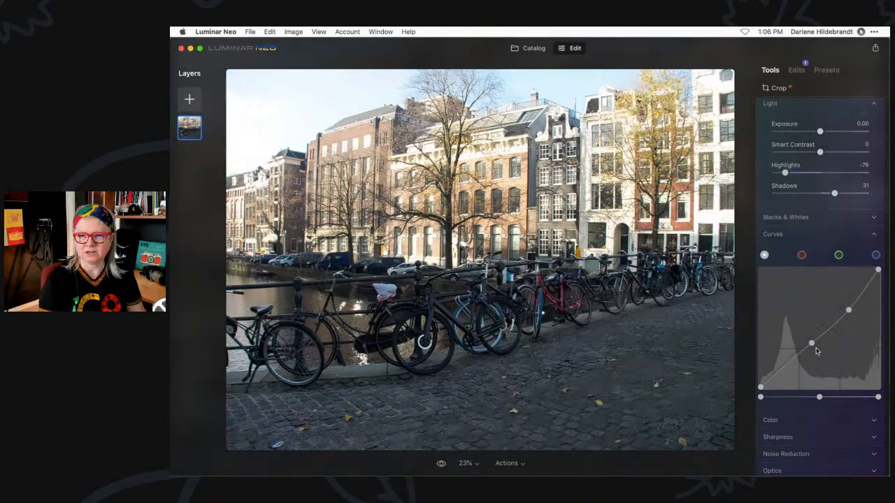
key("backslash")
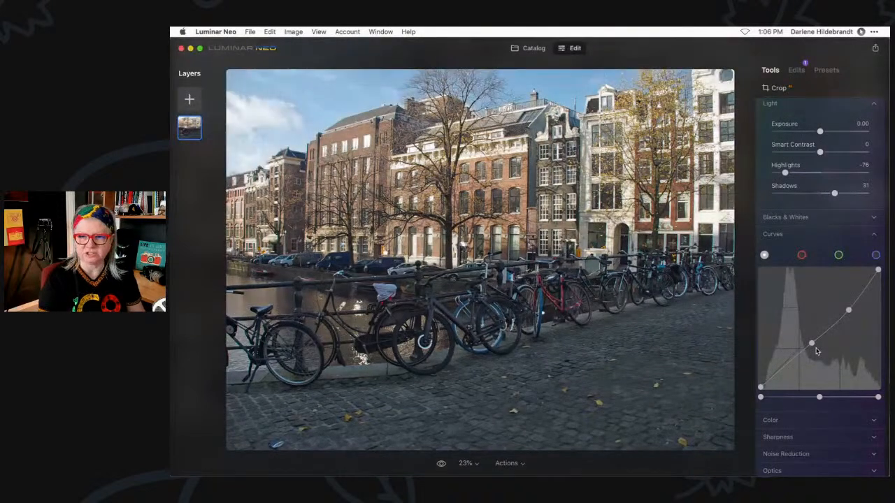
key("backslash")
key("backslash")
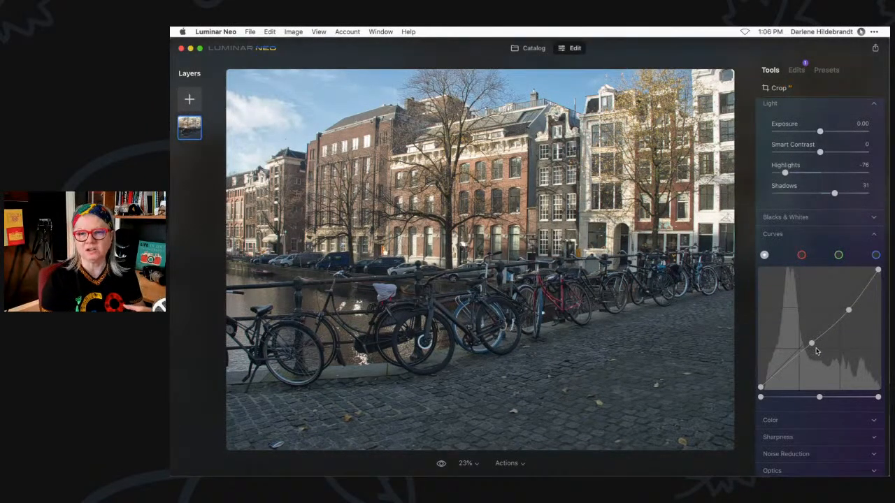
key("backslash")
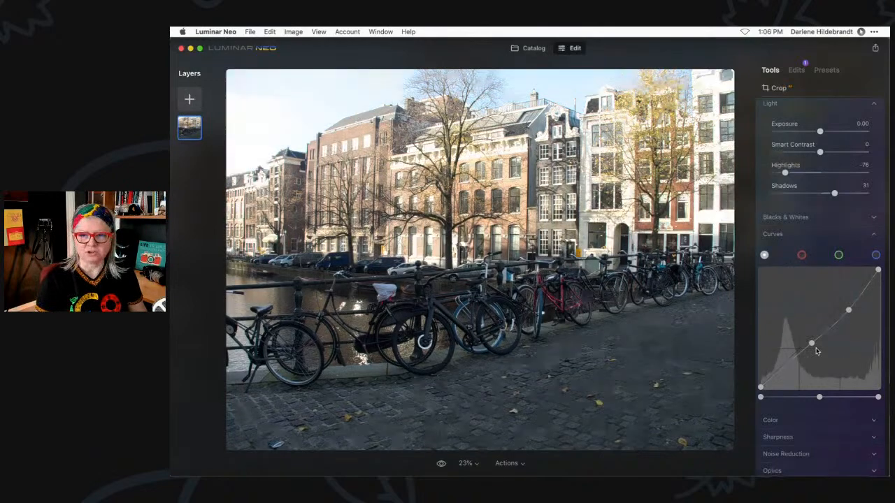
key("backslash")
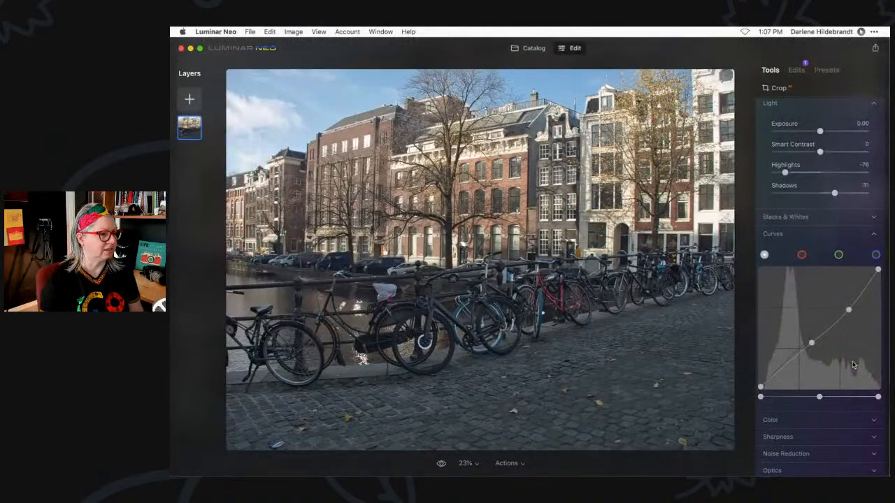
- Turn on Auto Fix Chromatic Aberrations and Auto Defringe in Optics, checking the tree branches and white window frames up close
scroll(852, 364, "down", 5)
left_click(772, 323)
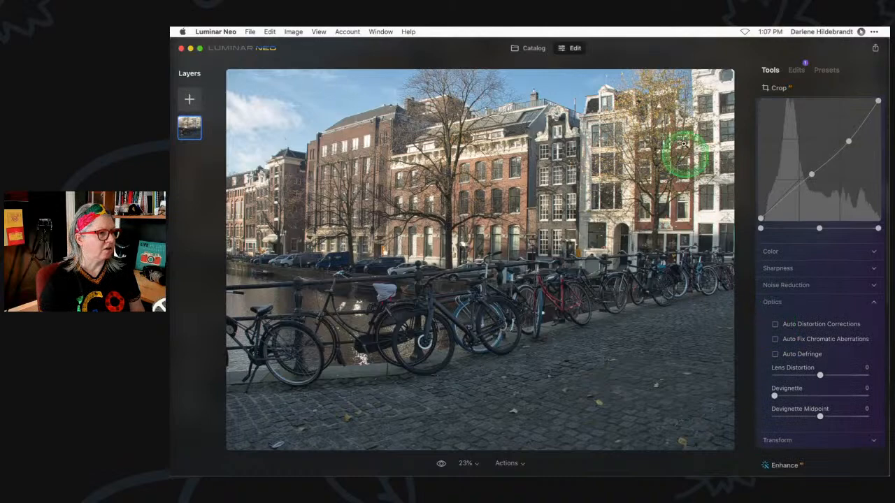
left_click(687, 93)
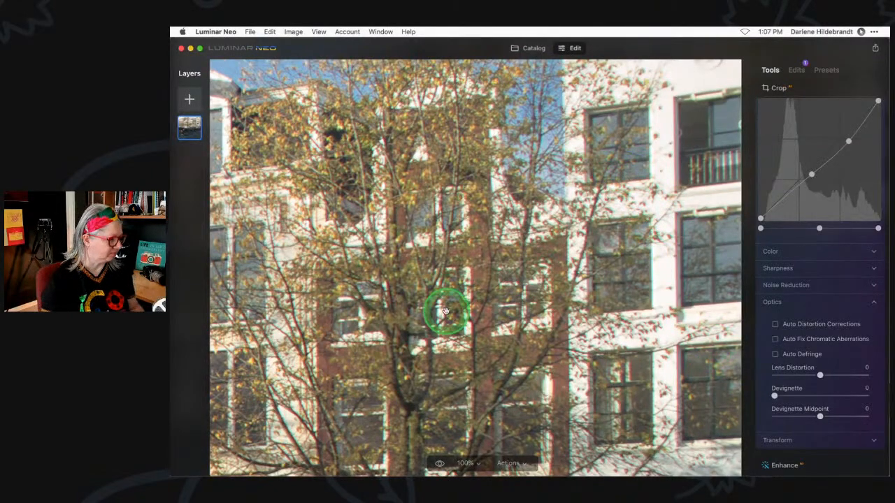
key("super+=")
scroll(446, 312, "right", 8)
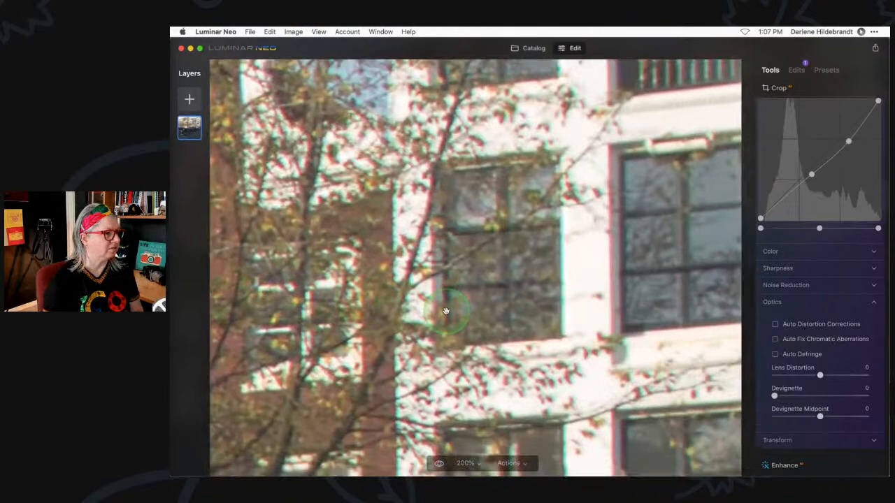
scroll(446, 311, "up", 3)
scroll(446, 312, "up", 2)
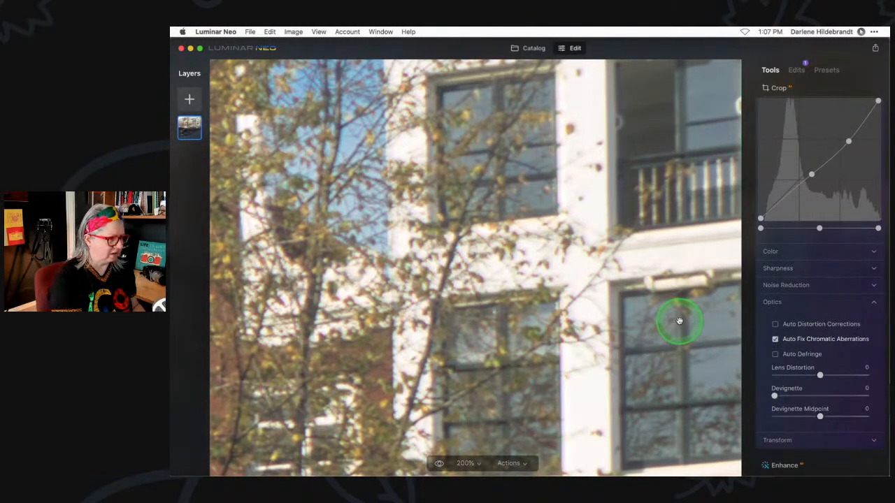
key("super+minus")
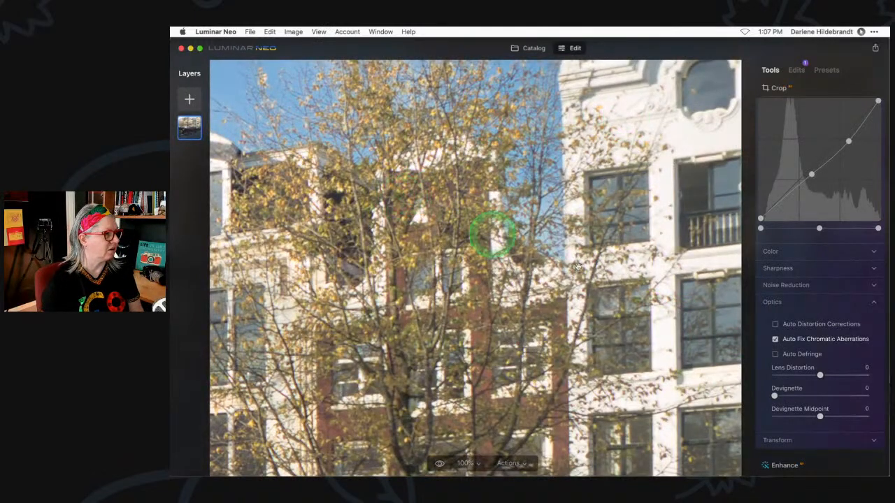
left_click(776, 354)
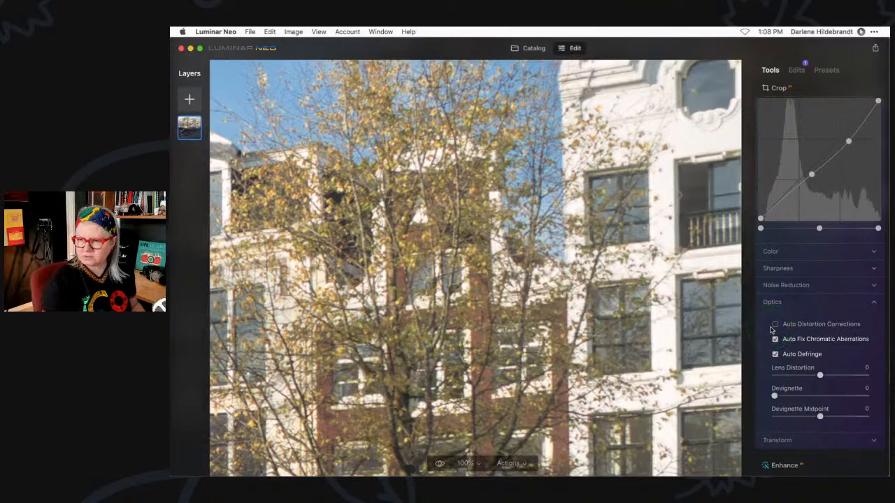
left_click(589, 280)
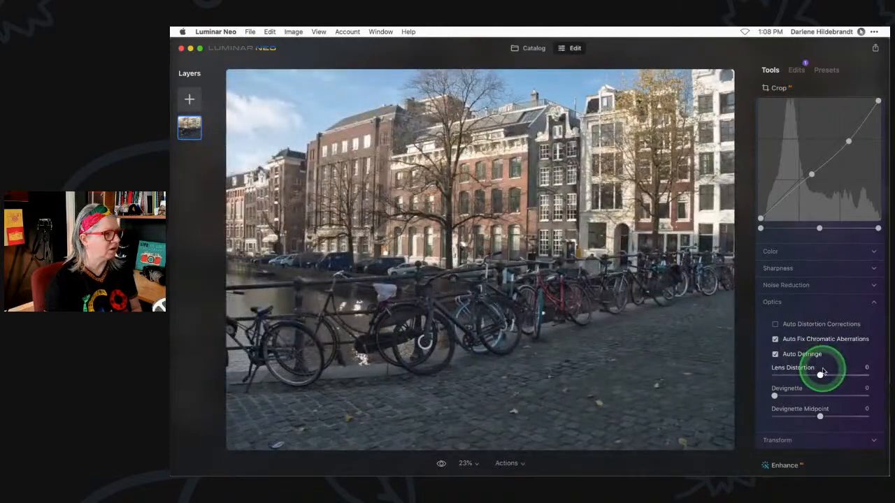
- Try a Vertical transform of -5 on the photo and return it to 0
left_click(777, 439)
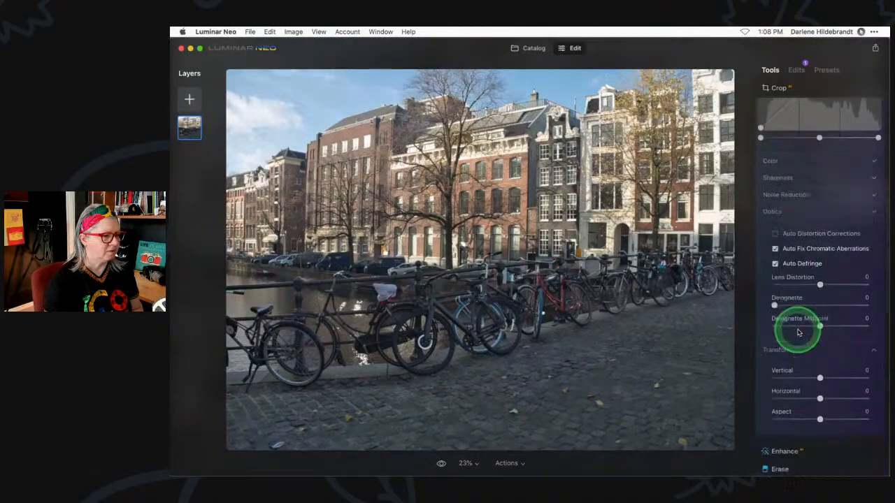
left_click_drag(784, 308, 818, 307)
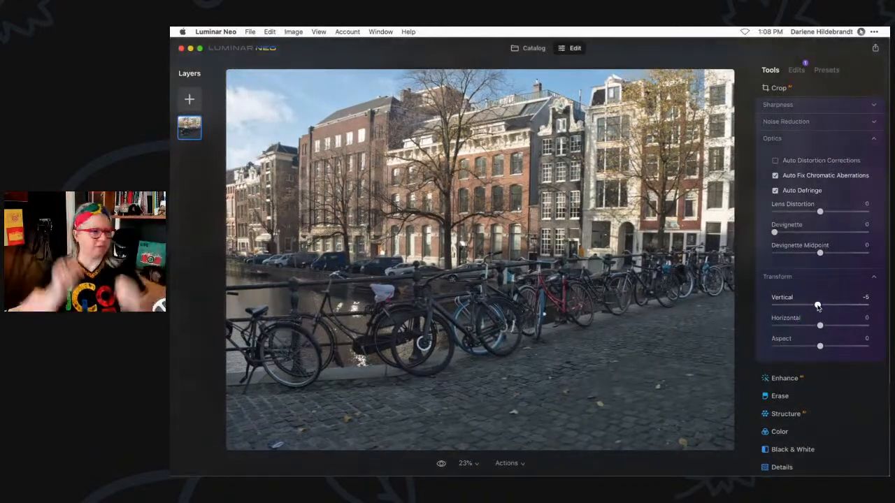
left_click_drag(817, 306, 820, 305)
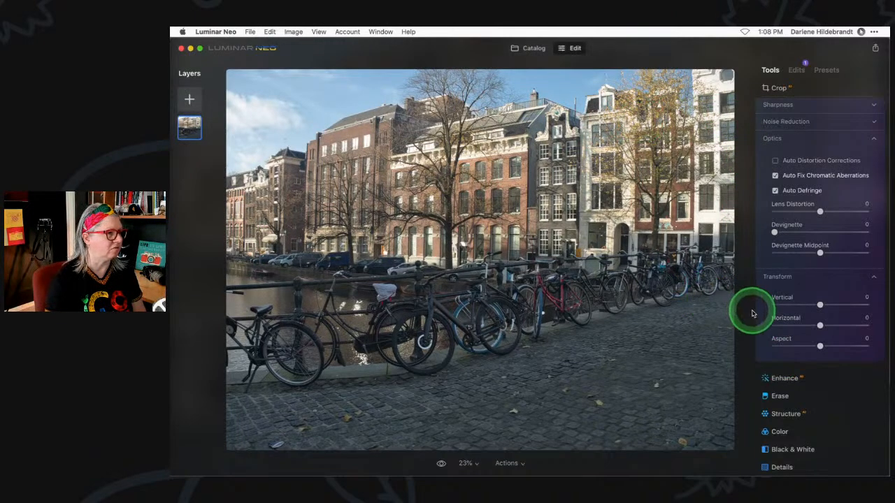
- Crop the photo with the Free ratio, trimming a strip of cobblestones from the bottom and a strip from the right edge
left_click(779, 88)
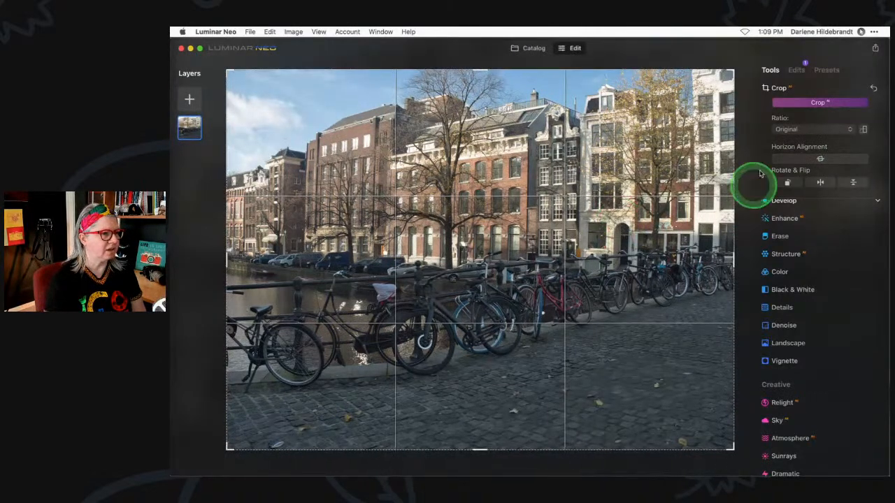
left_click(807, 131)
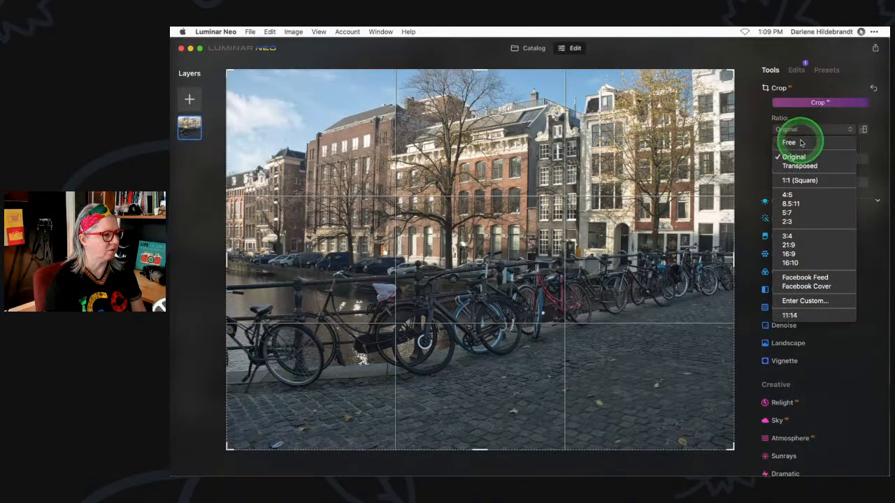
left_click(802, 143)
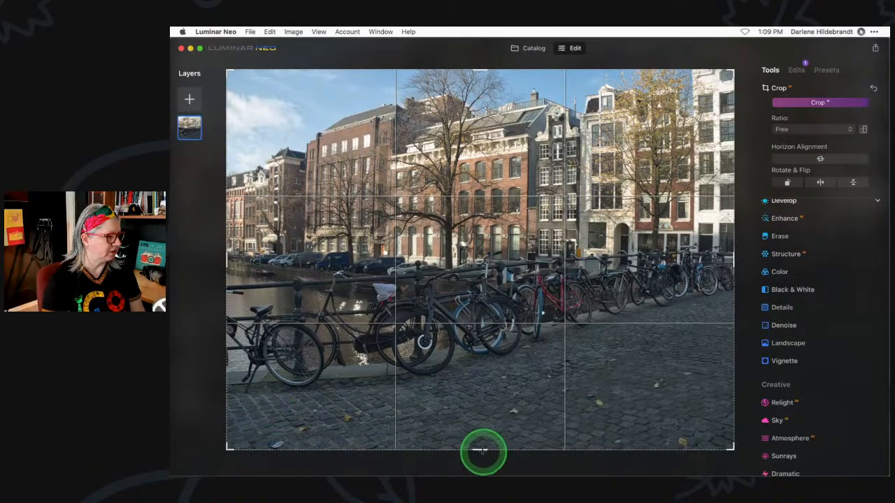
left_click_drag(480, 450, 479, 416)
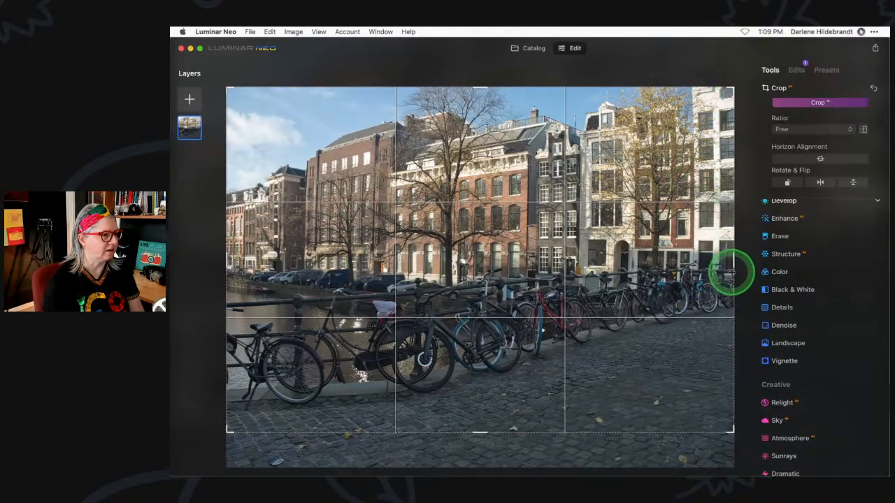
left_click_drag(734, 262, 692, 262)
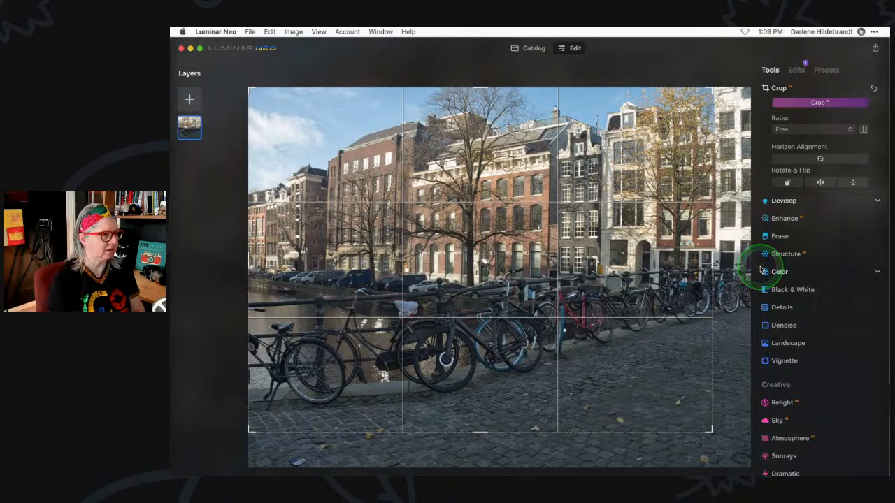
key("Return")
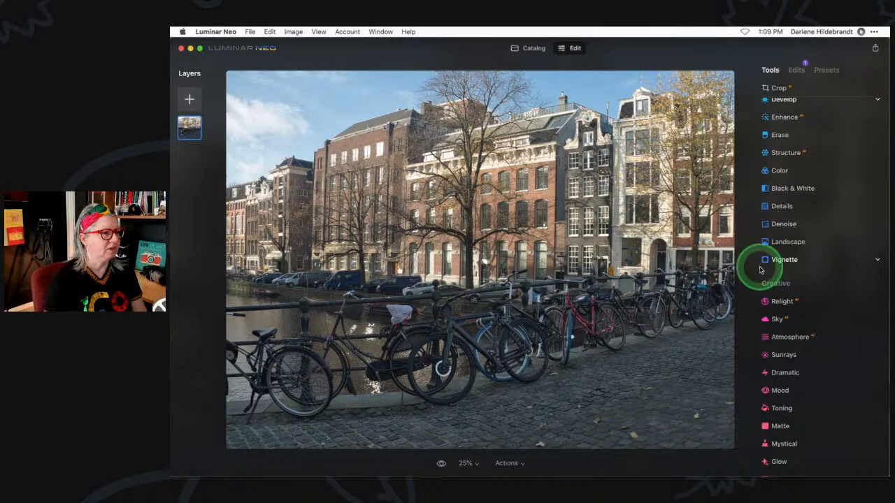
- Review the Develop adjustments in the photo's list of applied edits and return to the editing tools
scroll(785, 211, "up", 2)
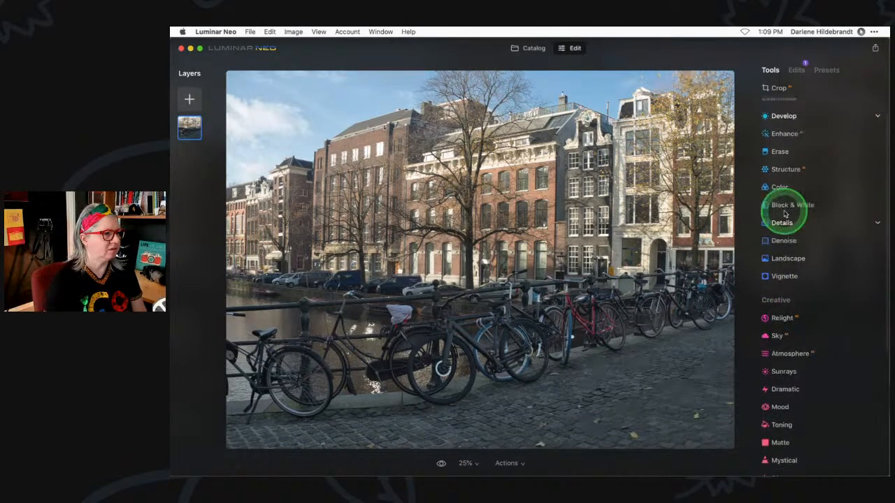
left_click(791, 143)
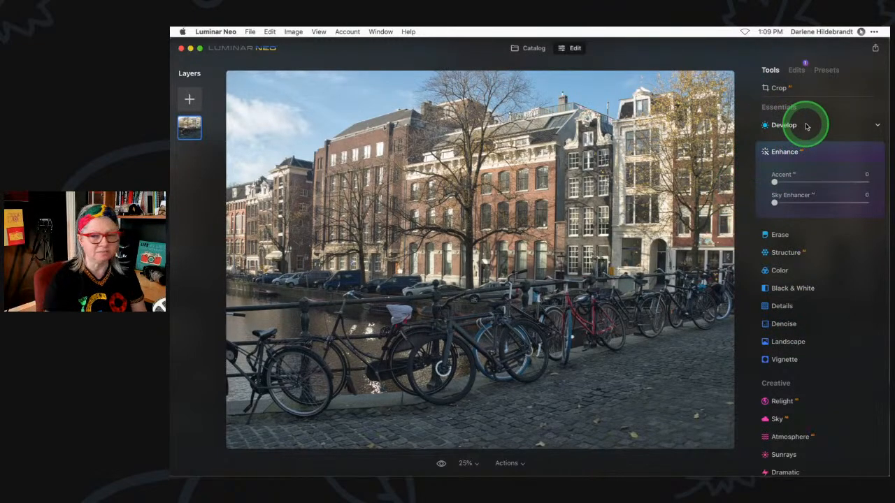
left_click(797, 71)
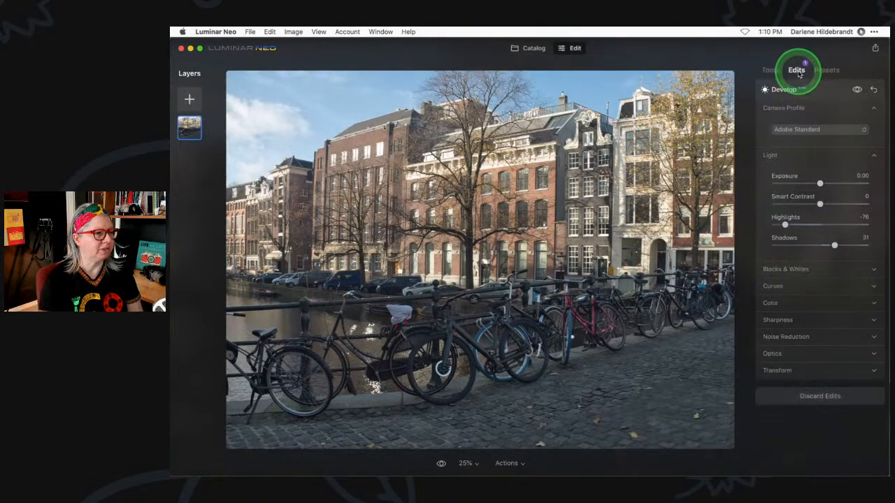
left_click(821, 91)
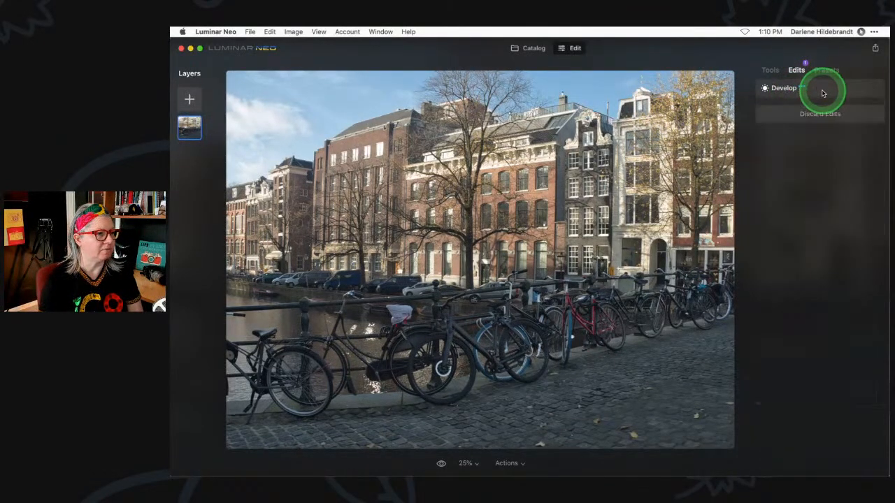
left_click(772, 70)
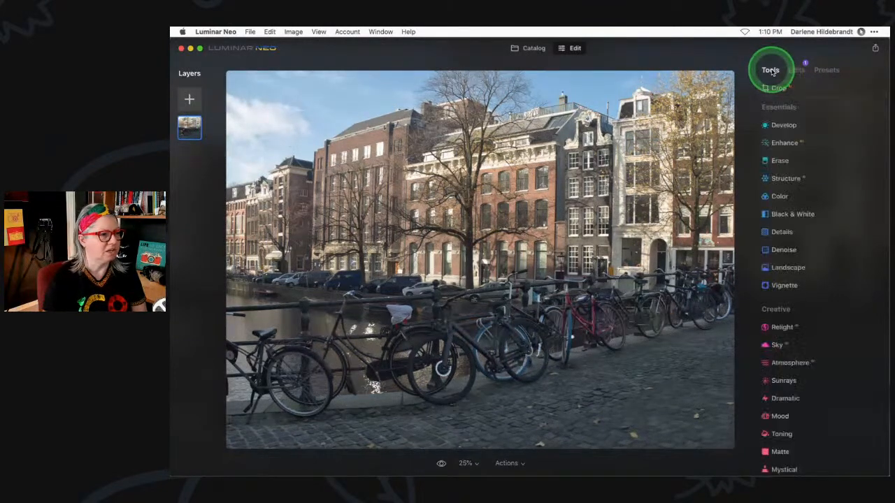
- Set Accent to 44 and Sky Enhancer to 30 in Enhance, and compare the photo with its original
left_click(790, 144)
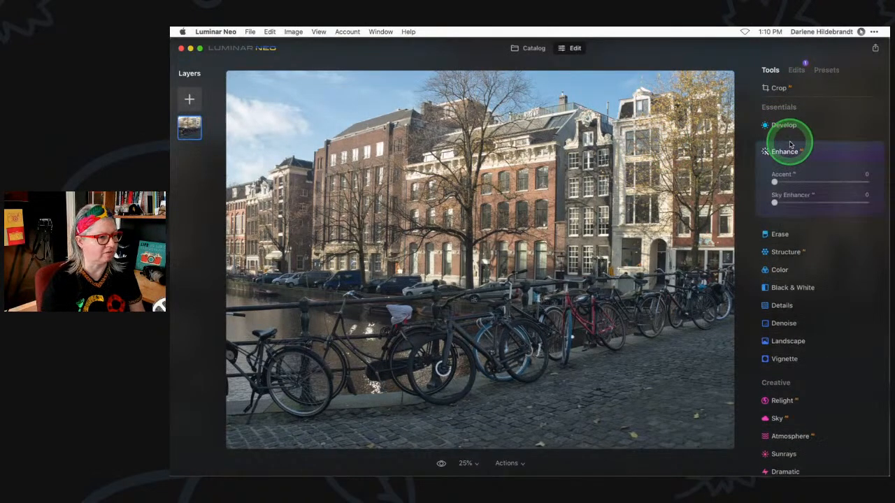
left_click_drag(774, 181, 814, 181)
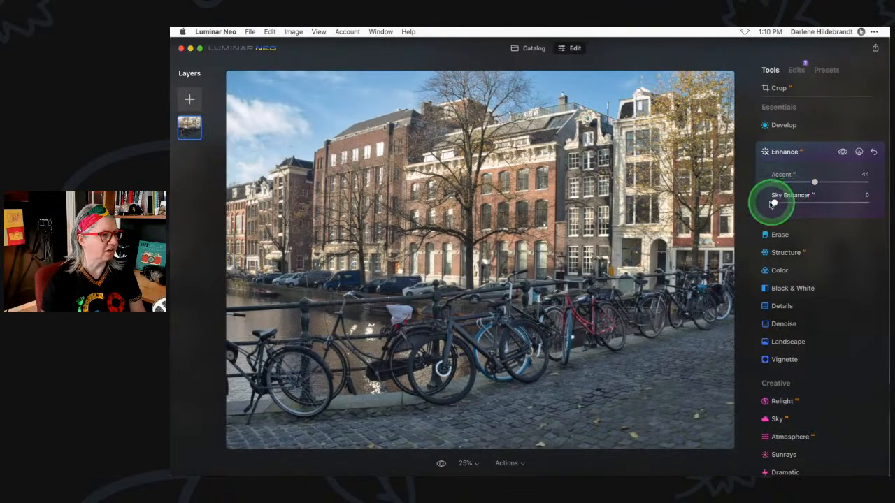
left_click_drag(775, 203, 802, 202)
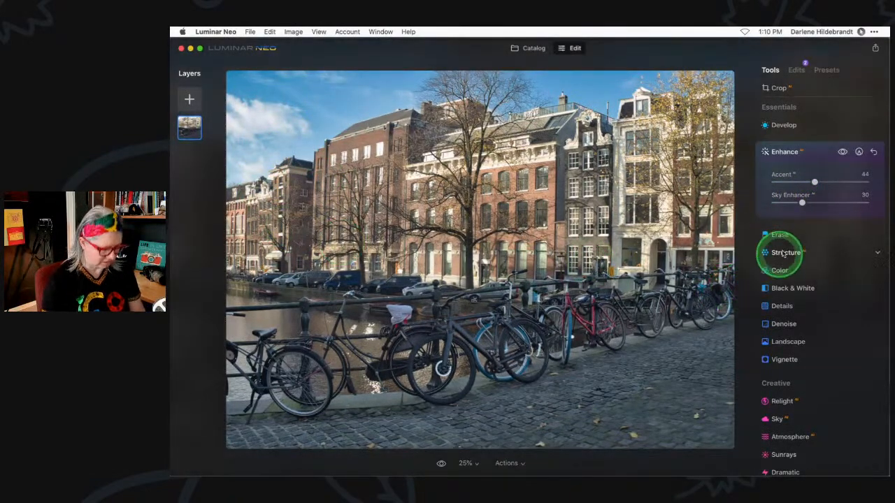
key("backslash")
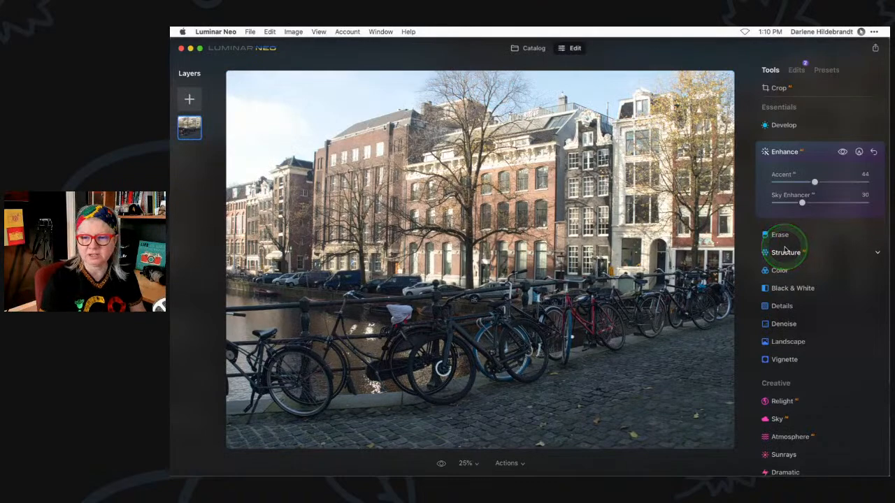
key("backslash")
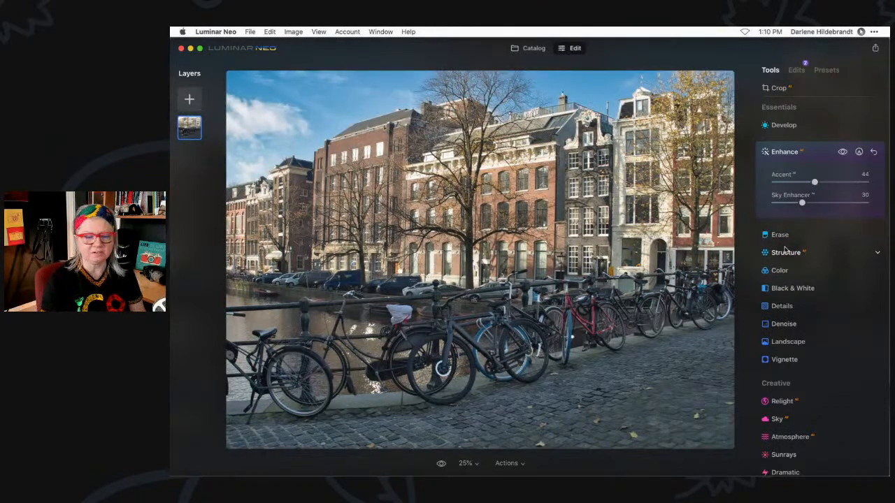
- Change the photo's Enhance settings to Accent 88 and Sky Enhancer 22
left_click_drag(815, 182, 855, 183)
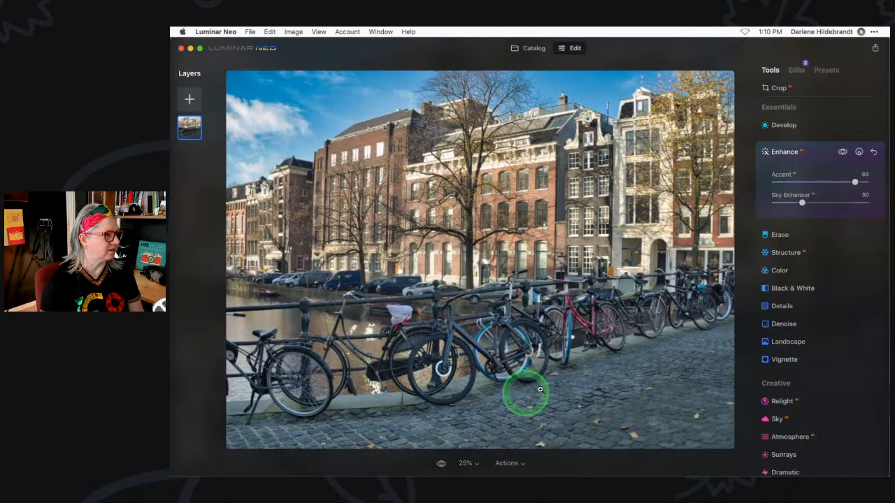
mouse_move(804, 202)
left_mouse_down()
mouse_move(769, 203)
mouse_move(797, 203)
left_mouse_up()
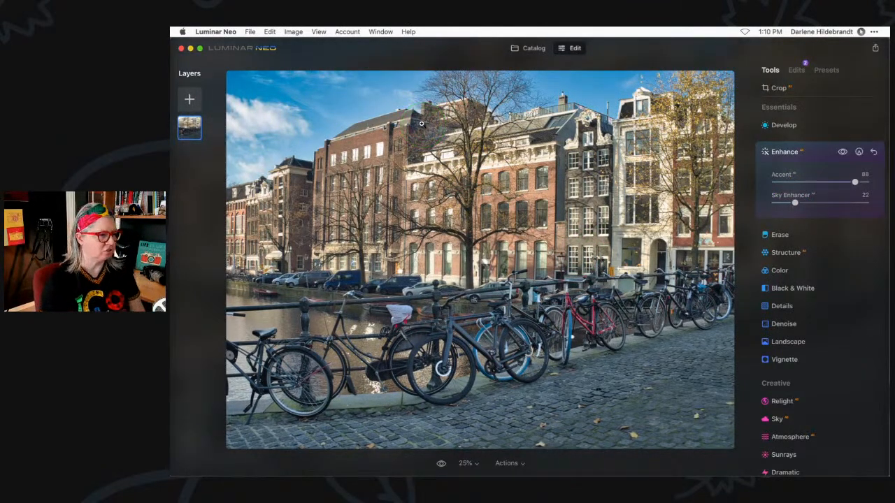
- Close the Enhance settings, inspect the building rooftops at 100% zoom, and return to the full photo view
left_click(824, 153)
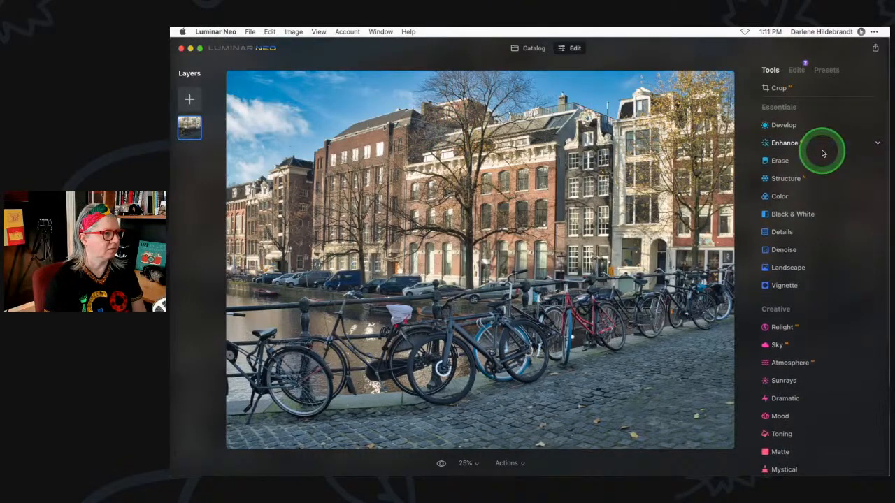
double_click(275, 153)
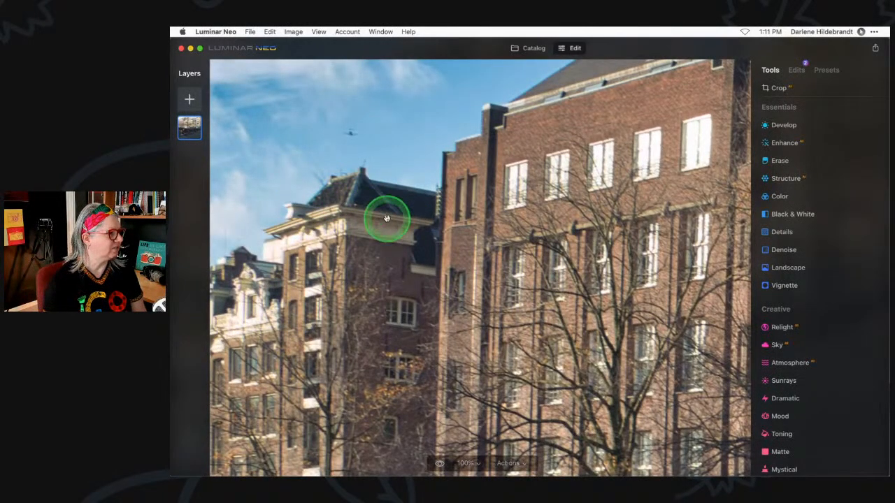
double_click(359, 208)
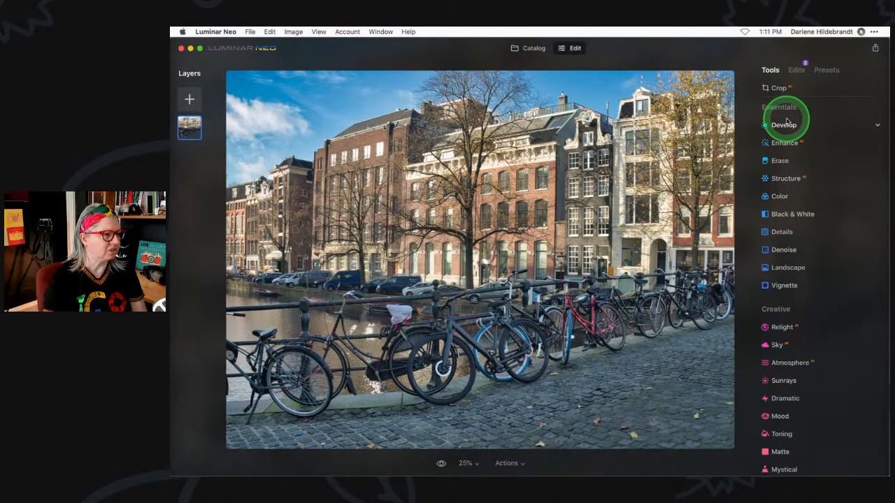
- Open the Color settings of the Develop adjustment in the photo's applied edits
left_click(801, 72)
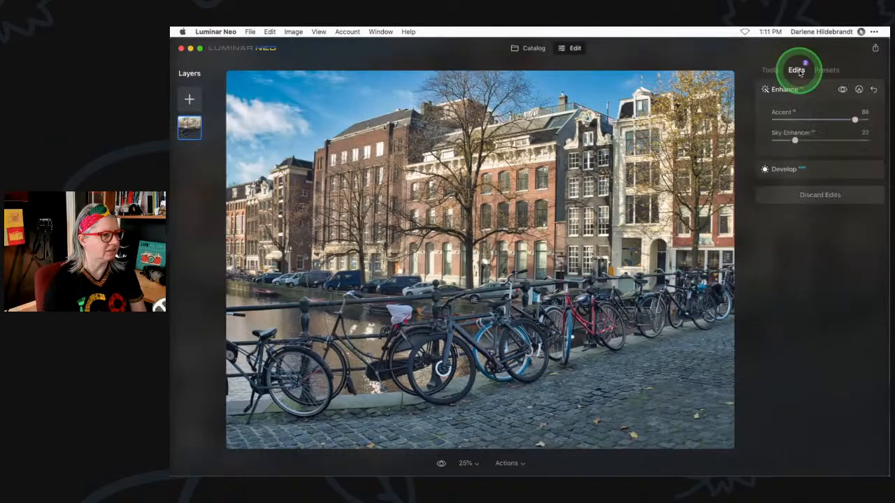
left_click(824, 171)
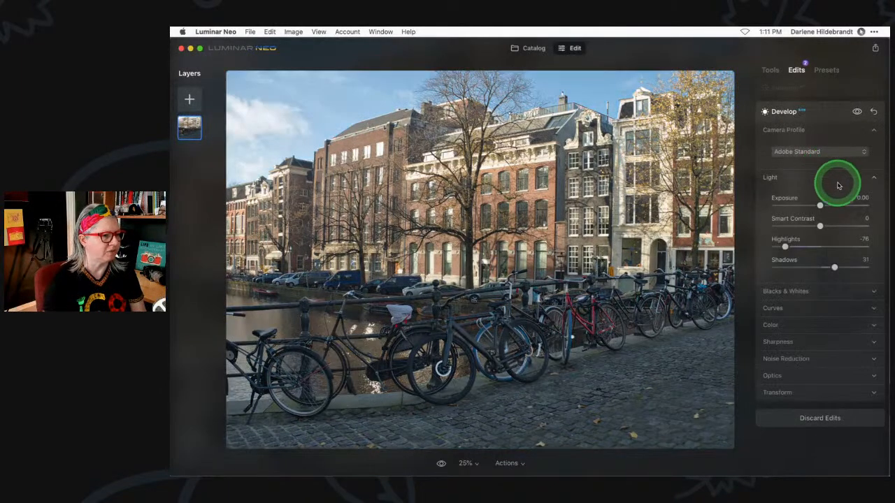
left_click(774, 324)
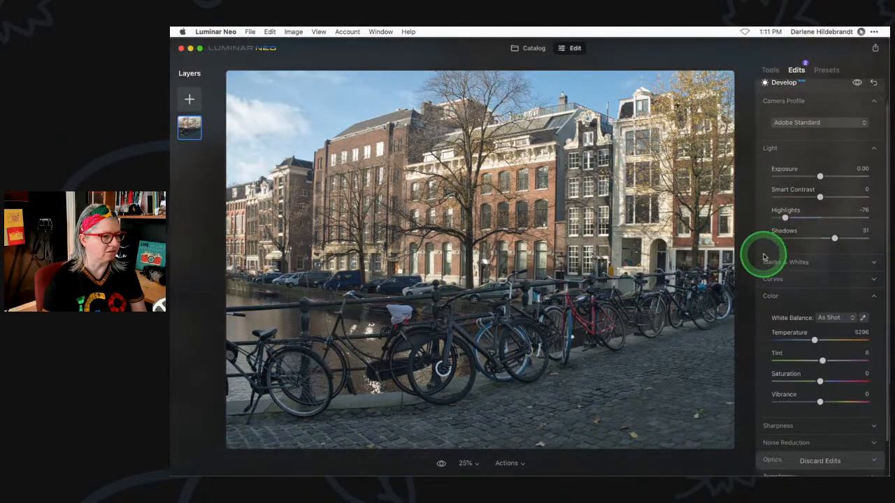
- Try the Daylight and Cloudy white balance presets on the photo and switch back to As Shot
left_click(837, 279)
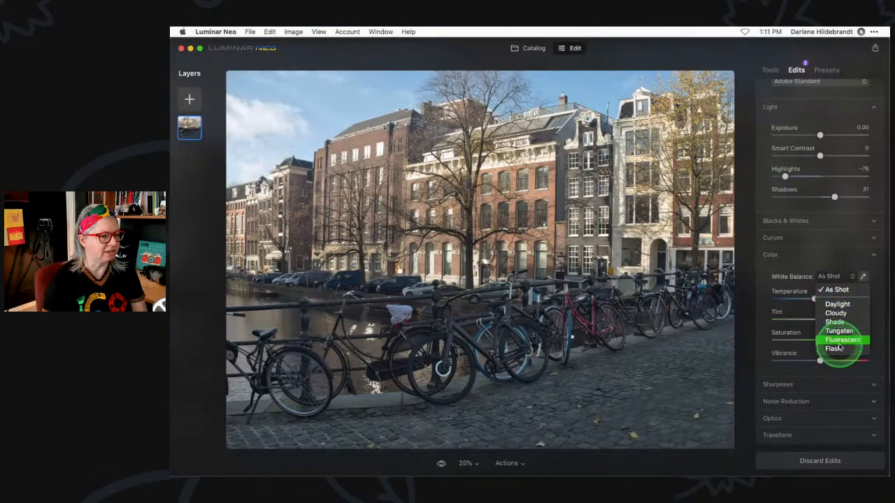
left_click(835, 314)
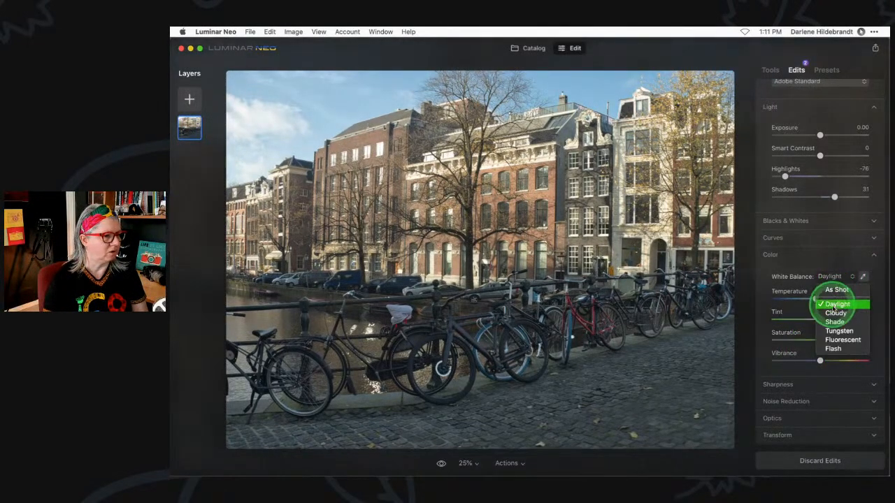
left_click(834, 314)
left_click(826, 305)
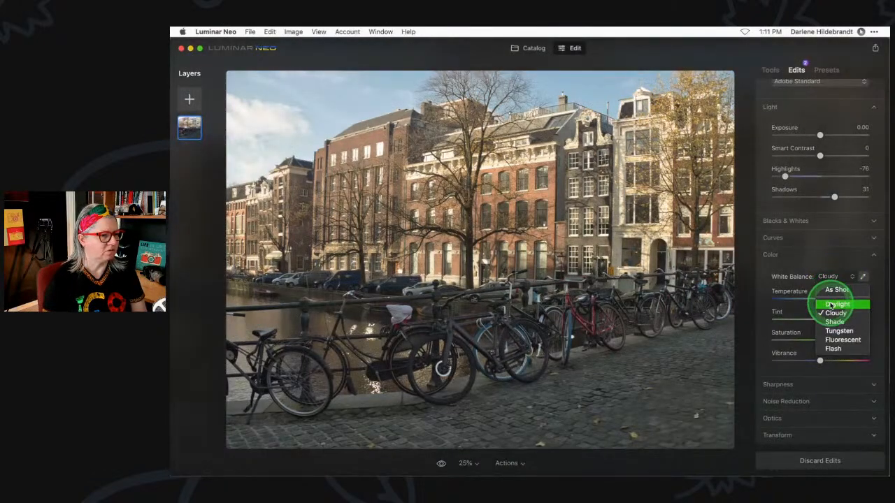
left_click(830, 305)
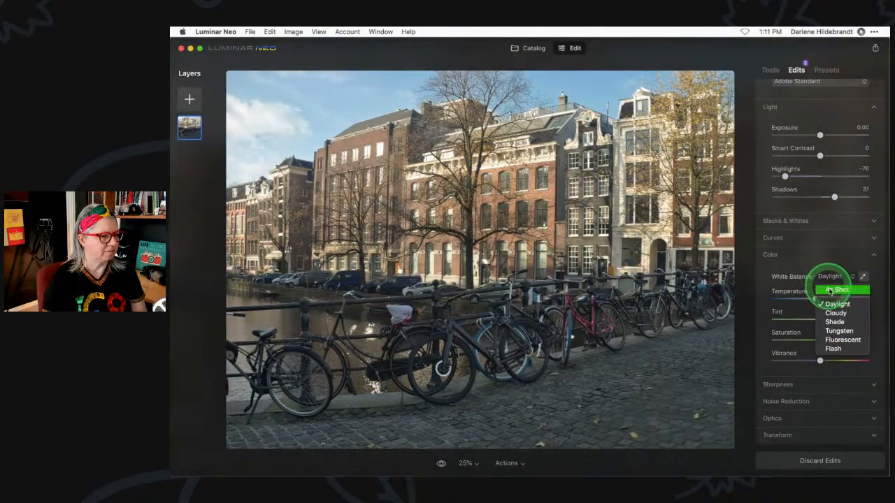
left_click(830, 290)
left_click(803, 298)
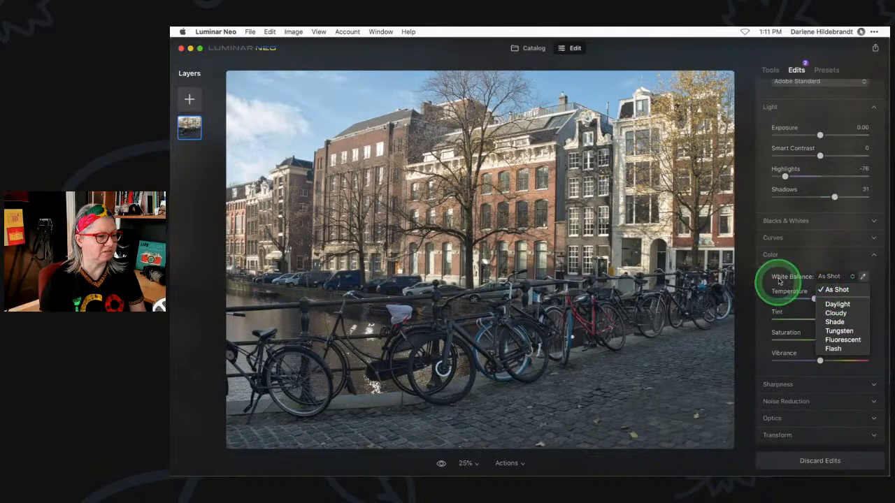
left_click(863, 310)
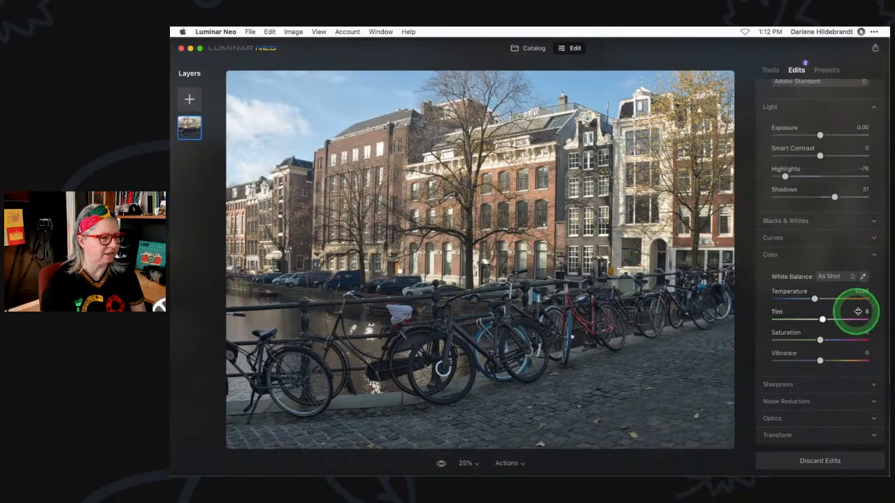
- Set the Develop white balance to Daylight and adjust Tint to 3
left_click(831, 276)
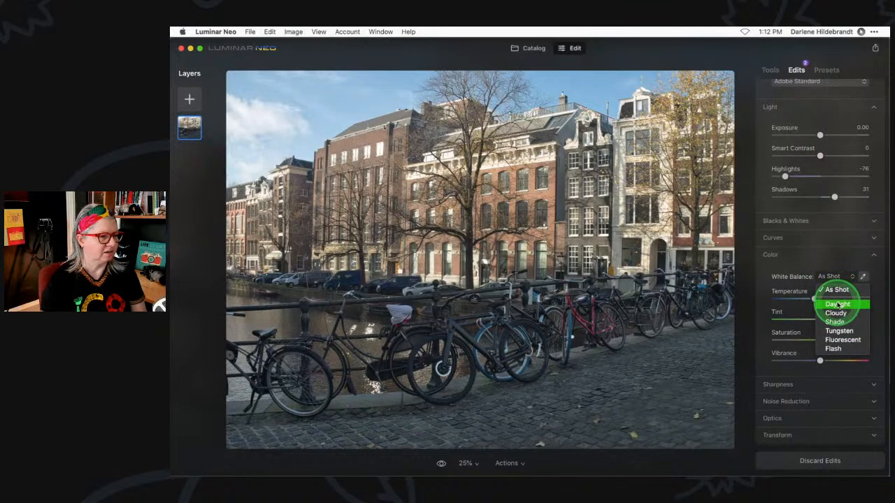
left_click(837, 305)
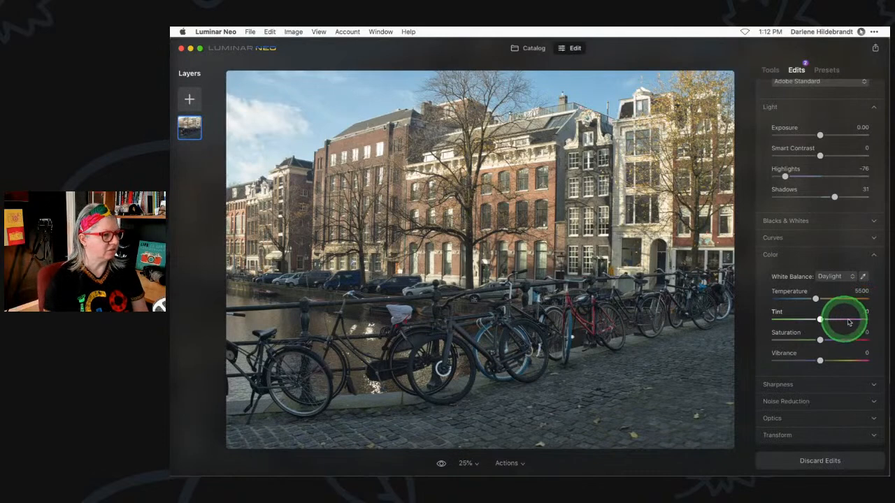
left_click_drag(819, 320, 821, 320)
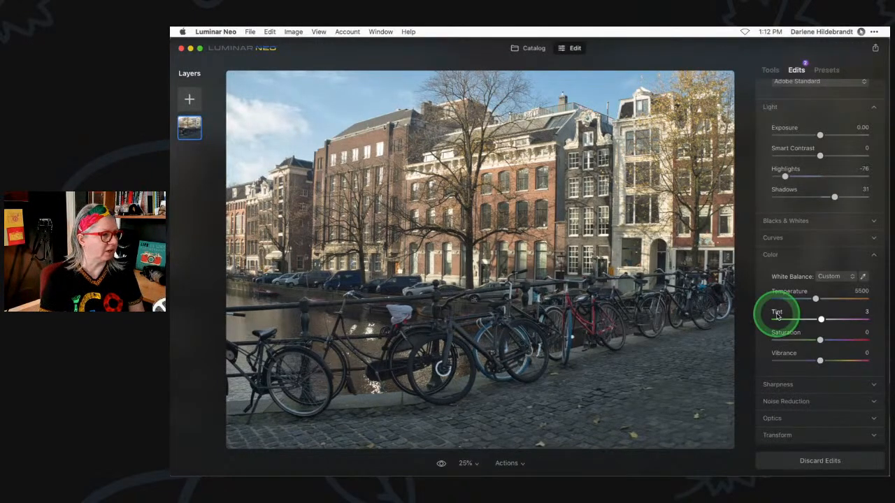
- Return to the editing tools, expand HSL in the Color tool, and set Remove Color Cast to 24
left_click(767, 68)
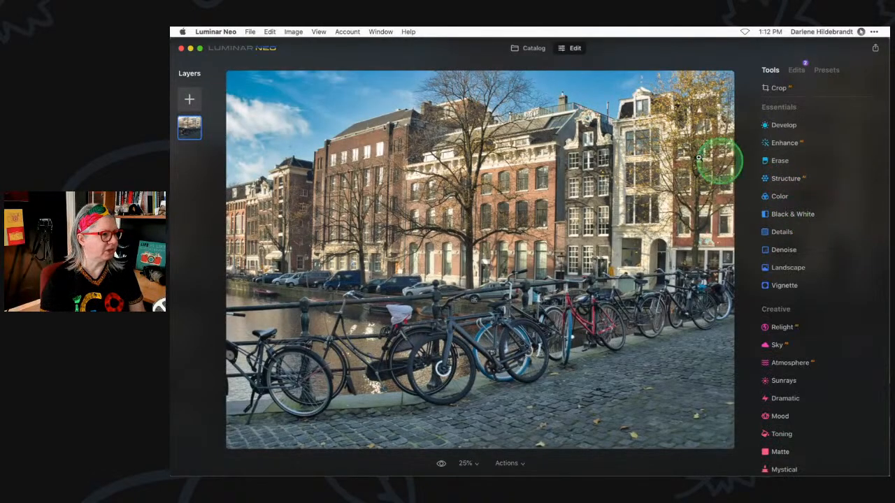
left_click(780, 196)
left_click(792, 300)
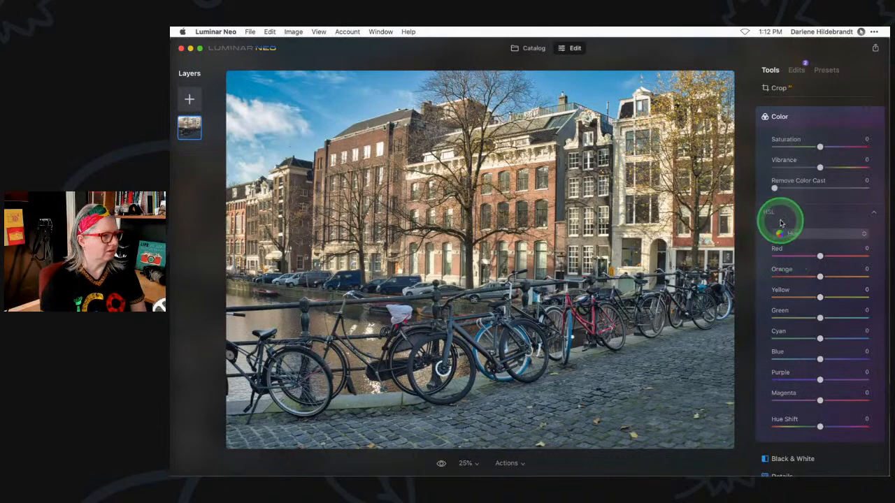
left_click_drag(774, 187, 846, 191)
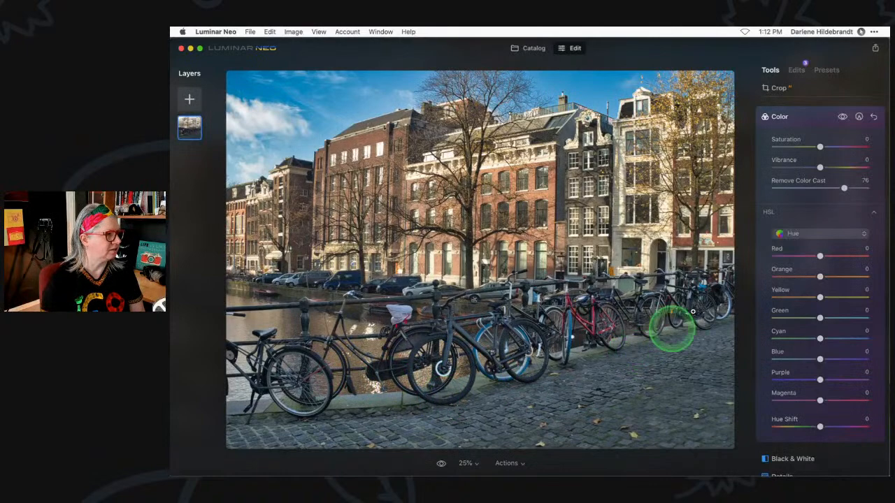
left_click_drag(846, 188, 795, 188)
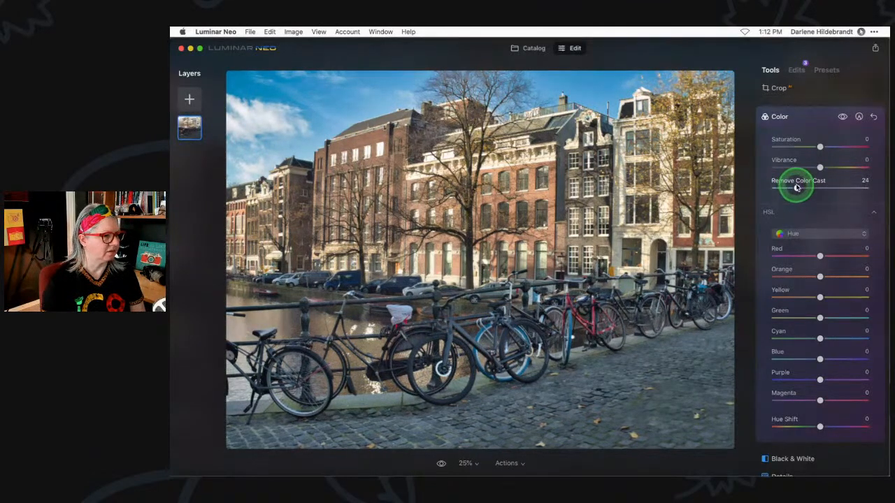
- Lower the Blue saturation to -17 in the Color tool's HSL settings
left_click(799, 235)
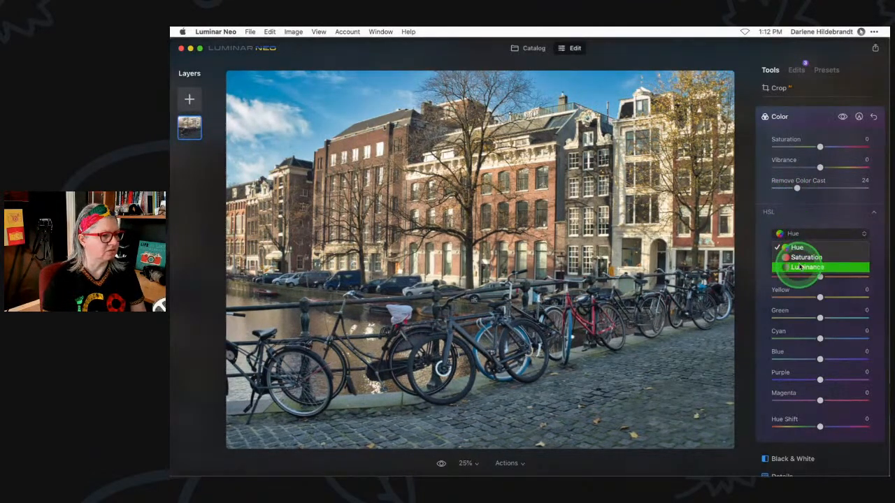
left_click(804, 257)
scroll(801, 266, "down", 2)
left_click_drag(820, 331, 819, 333)
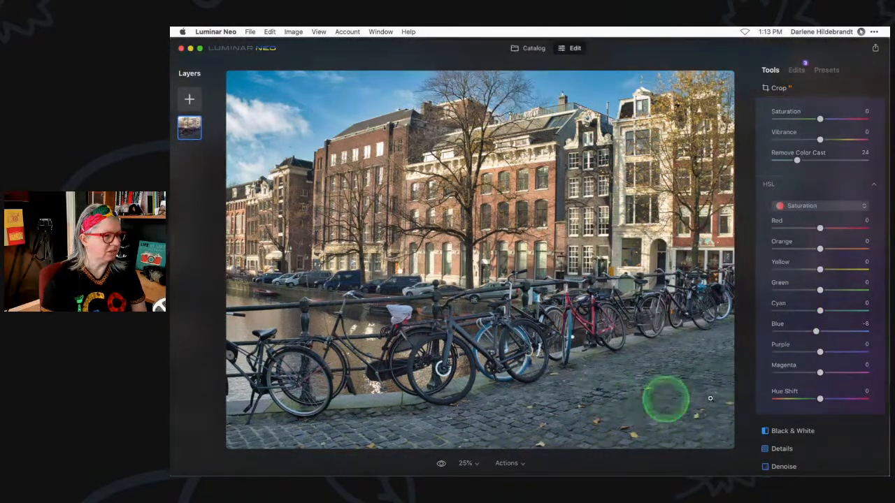
left_click_drag(816, 330, 772, 329)
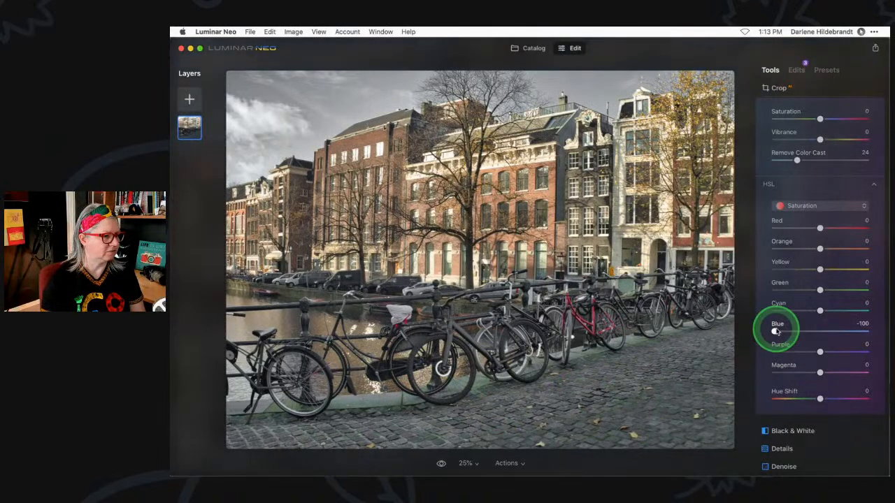
left_click_drag(777, 331, 814, 332)
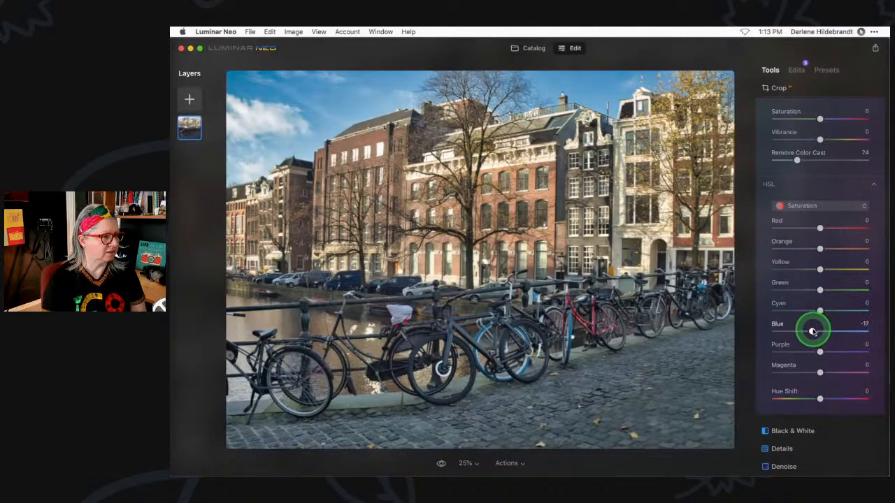
left_click_drag(812, 332, 813, 332)
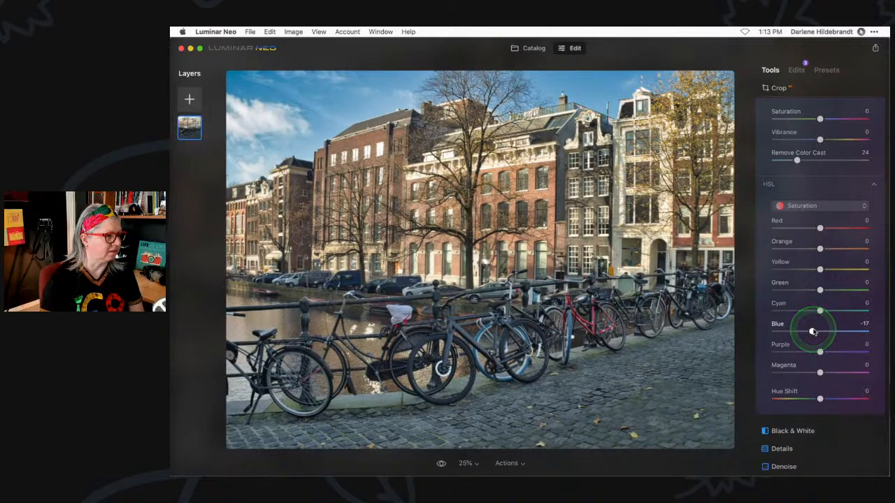
- Set the HSL luminance to Red 14, Orange -42 and Yellow -23
left_click(801, 205)
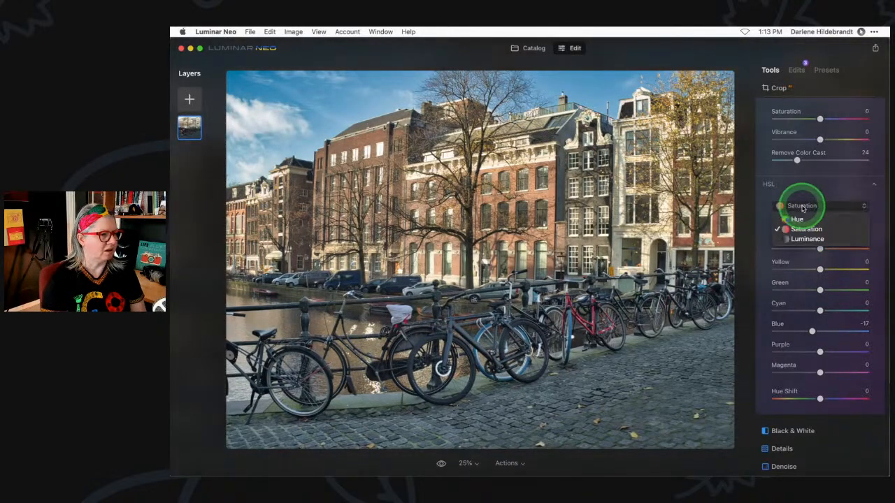
left_click(805, 239)
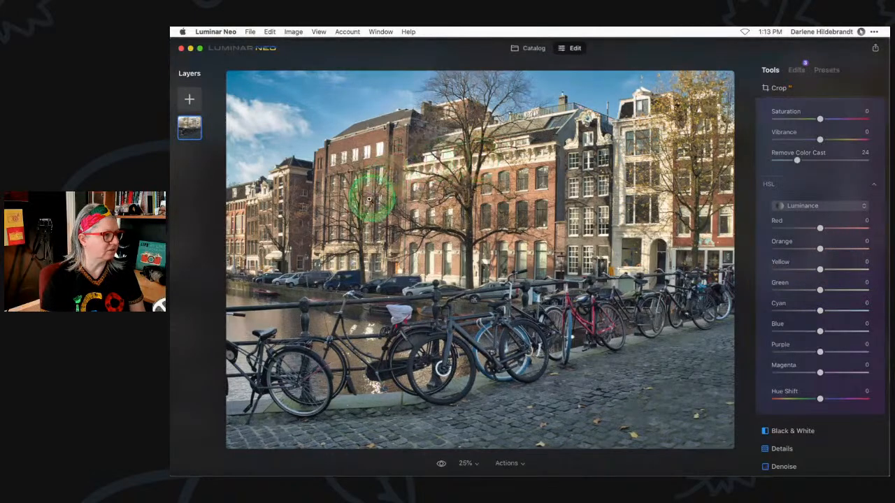
mouse_move(820, 249)
left_mouse_down()
mouse_move(758, 245)
mouse_move(859, 242)
mouse_move(736, 242)
mouse_move(838, 249)
mouse_move(775, 244)
mouse_move(871, 241)
mouse_move(695, 245)
mouse_move(869, 246)
mouse_move(695, 246)
mouse_move(818, 255)
left_mouse_up()
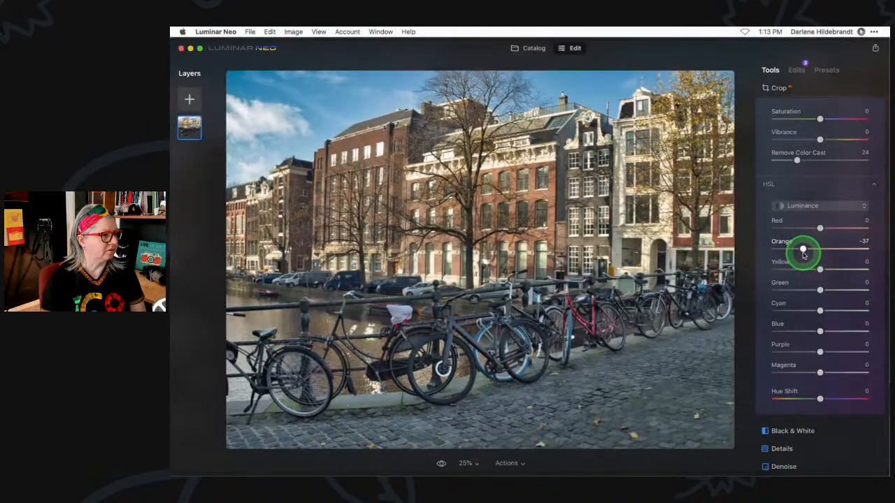
left_click(819, 228)
mouse_move(820, 229)
left_mouse_down()
mouse_move(793, 228)
mouse_move(863, 227)
mouse_move(760, 228)
mouse_move(867, 230)
mouse_move(761, 227)
mouse_move(826, 231)
left_mouse_up()
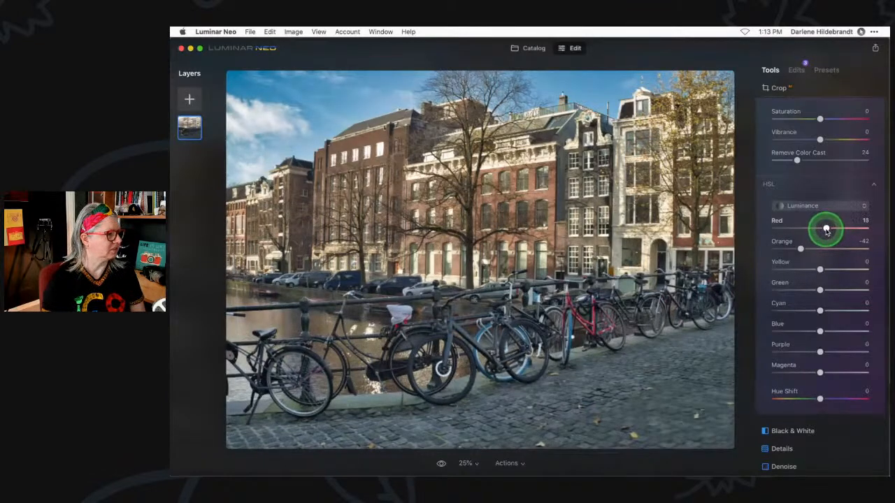
left_click_drag(820, 270, 697, 309)
mouse_move(775, 269)
left_mouse_down()
mouse_move(837, 267)
mouse_move(810, 268)
left_mouse_up()
- Compare the photo with and without the Color adjustments several times, and close the Color tool
scroll(810, 268, "up", 3)
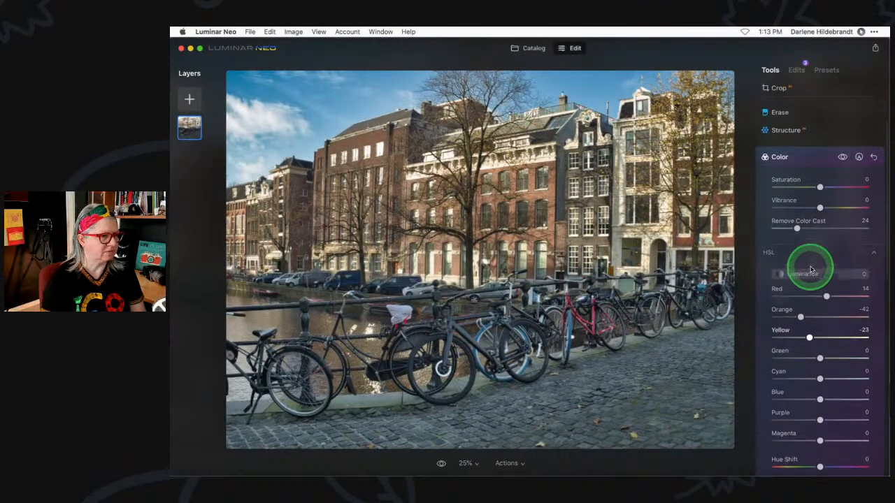
left_click(842, 158)
left_click(843, 158)
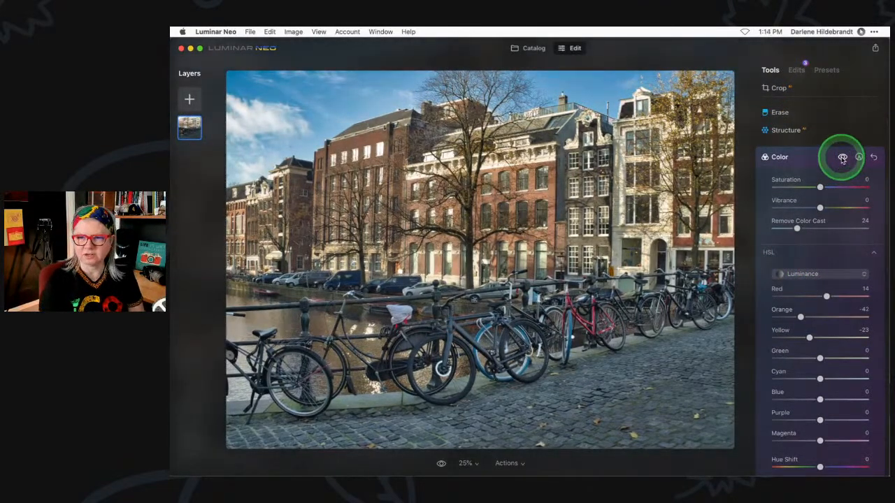
left_click(842, 158)
left_click(842, 158)
left_click(842, 158)
left_click(843, 158)
left_click(843, 158)
left_click(843, 158)
left_click(843, 158)
left_click(843, 158)
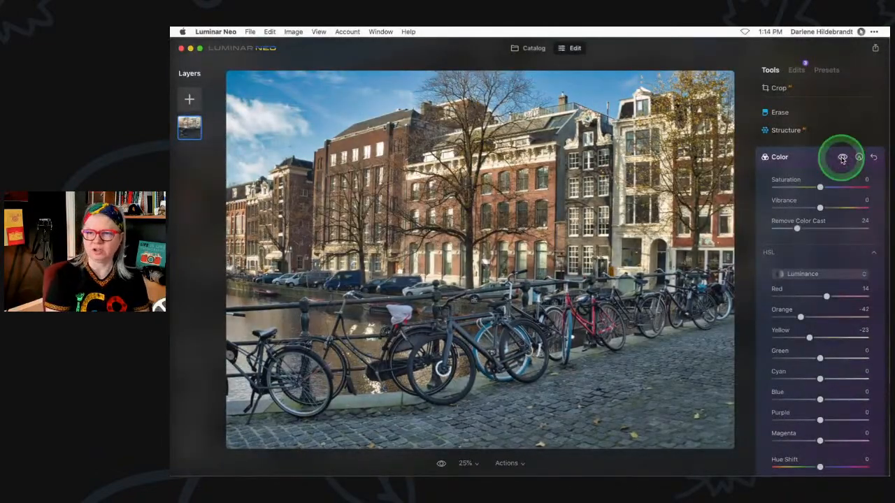
left_click(806, 158)
- Set the Color Contrast amount to 49 in the Color Harmony tool
scroll(806, 161, "down", 5)
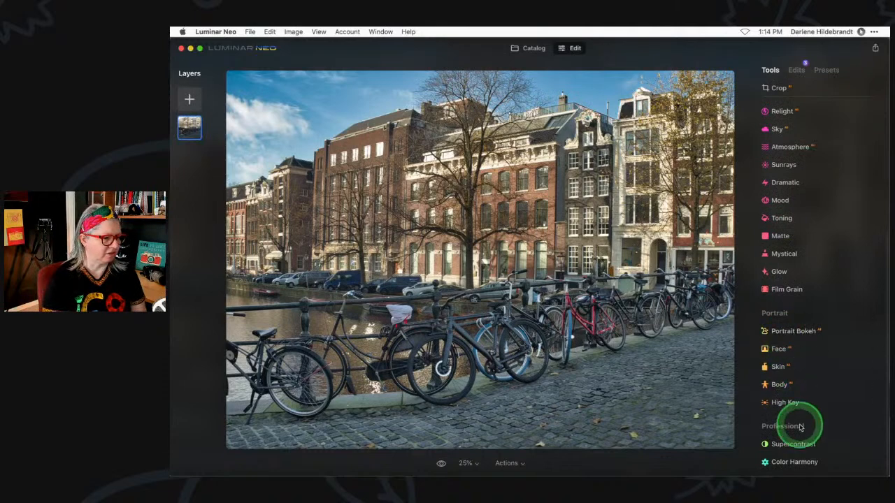
left_click(803, 462)
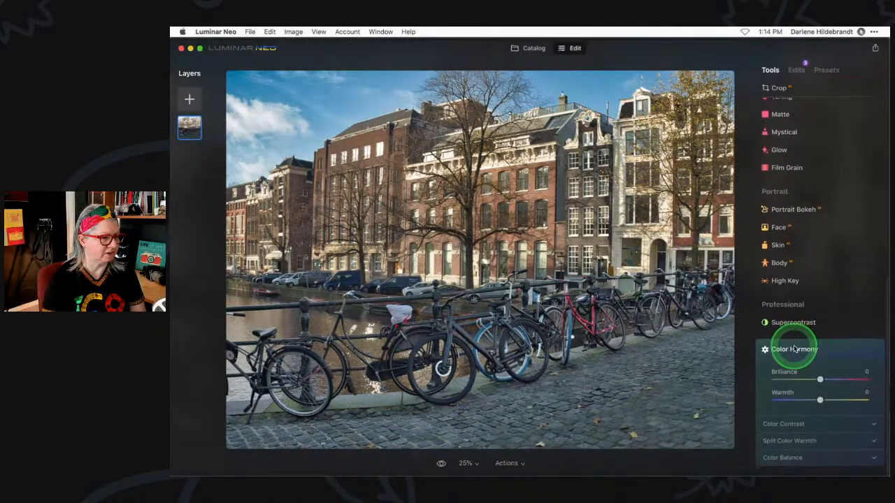
left_click(790, 429)
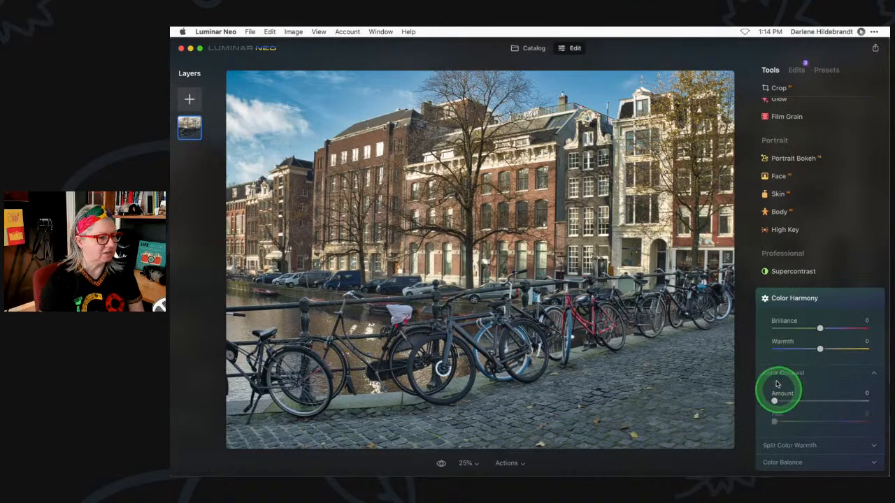
left_click_drag(774, 401, 819, 399)
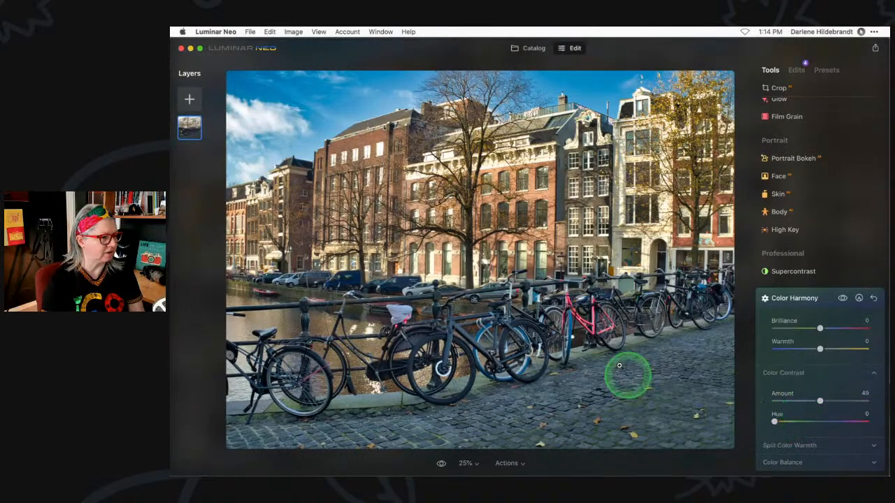
- Set the Color Contrast amount to 39 and try shifting its hue, returning the hue to 0
mouse_move(774, 422)
left_mouse_down()
mouse_move(790, 421)
mouse_move(769, 421)
left_mouse_up()
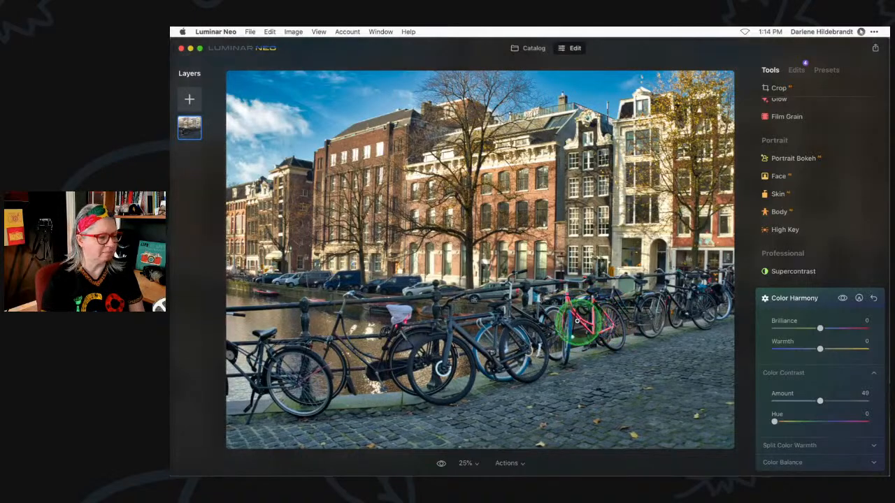
left_click_drag(819, 400, 807, 386)
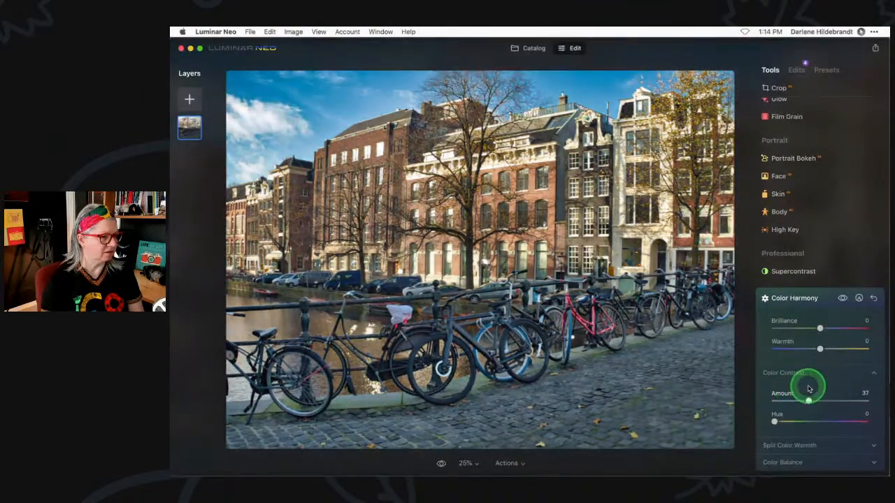
left_click(774, 420)
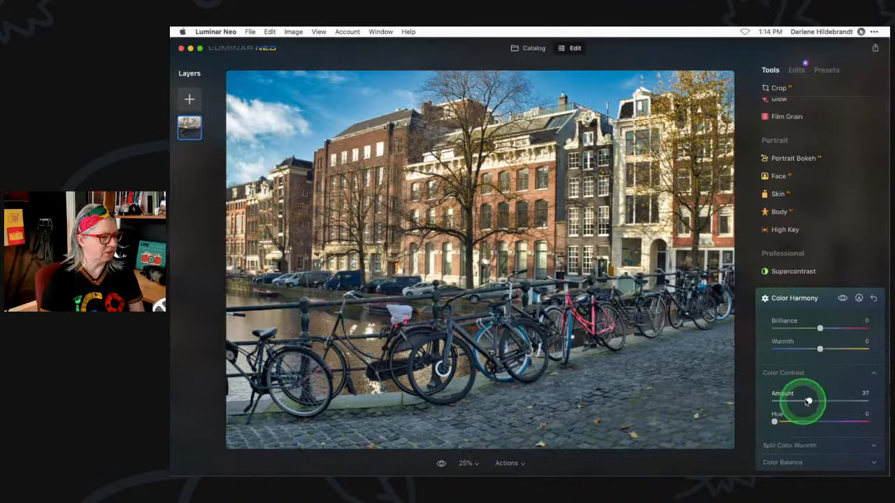
left_click_drag(807, 399, 805, 387)
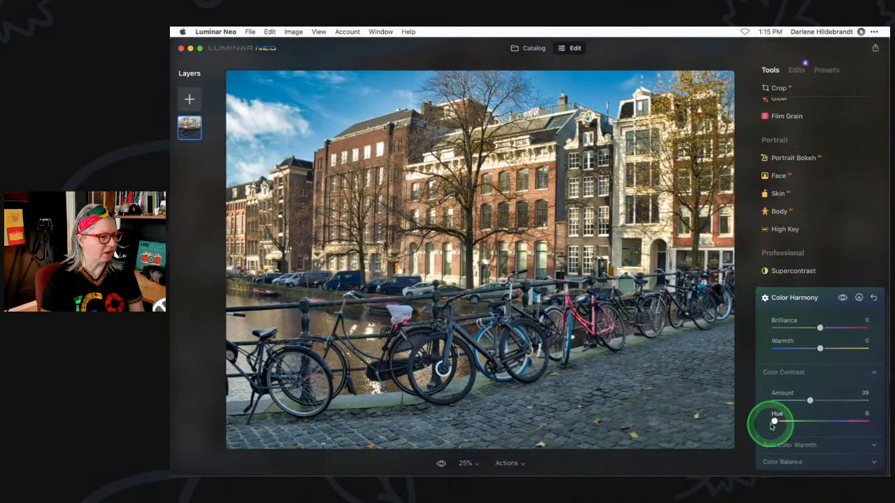
left_click_drag(774, 421, 833, 417)
left_click_drag(850, 418, 763, 421)
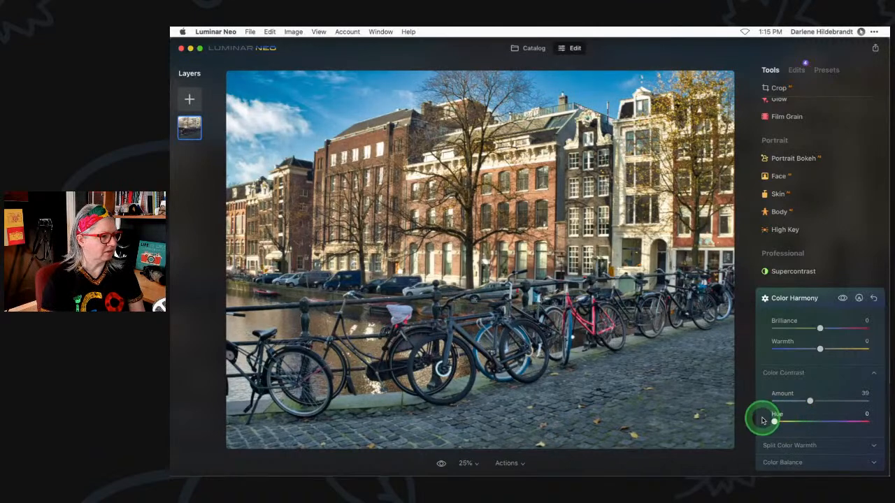
- Compare the photo with and without Color Harmony and lower the Color Contrast amount to 31
left_click(843, 298)
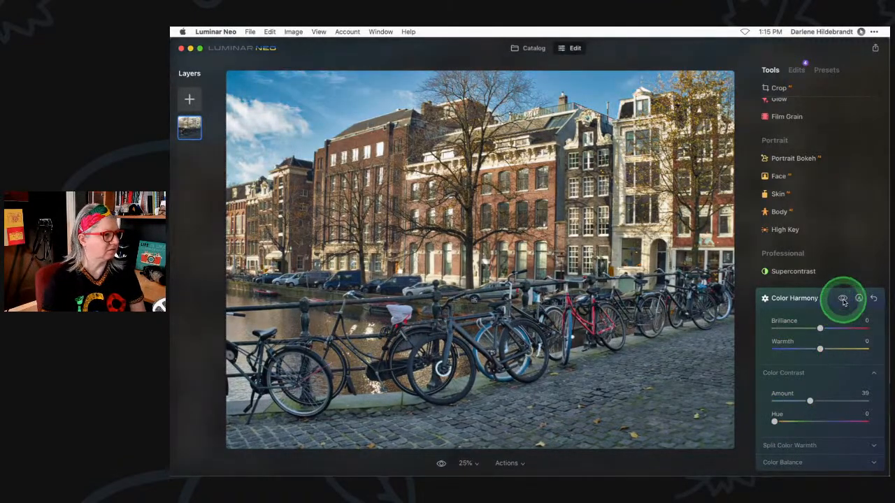
left_click(844, 301)
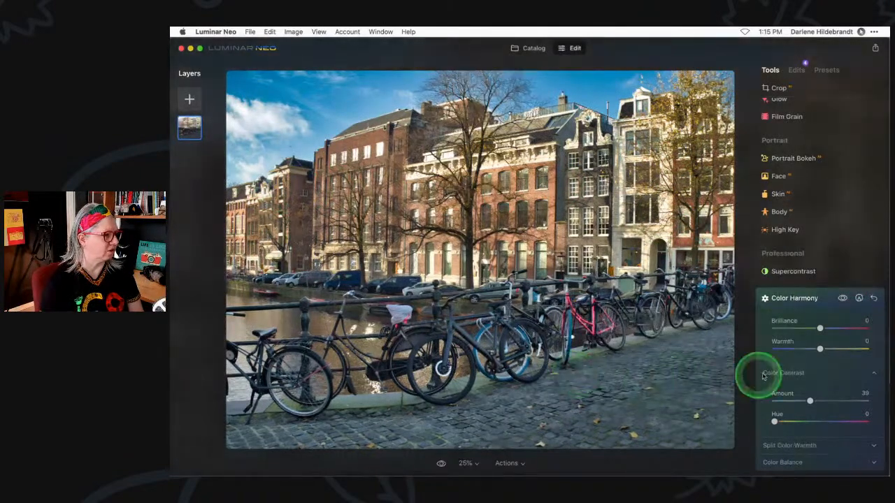
left_click_drag(811, 401, 786, 401)
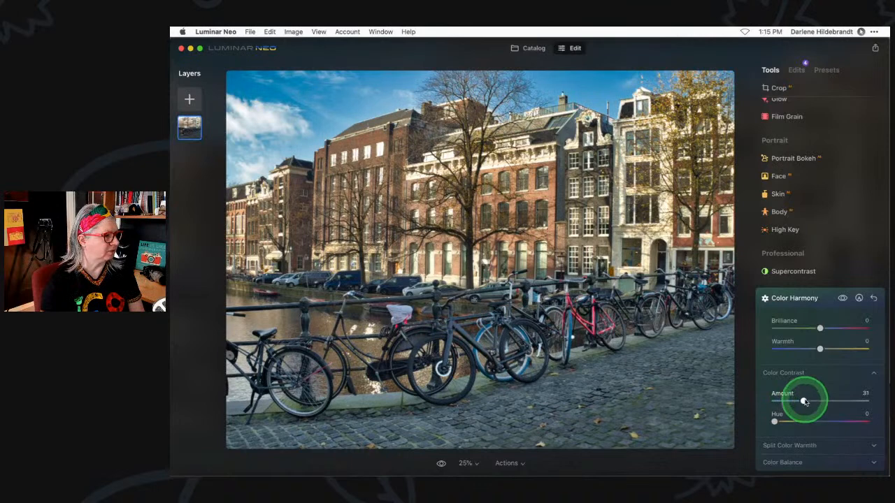
- Paint a Color Harmony mask over the bicycles, then compare the photo with and without the effect and close the tool
left_click(859, 298)
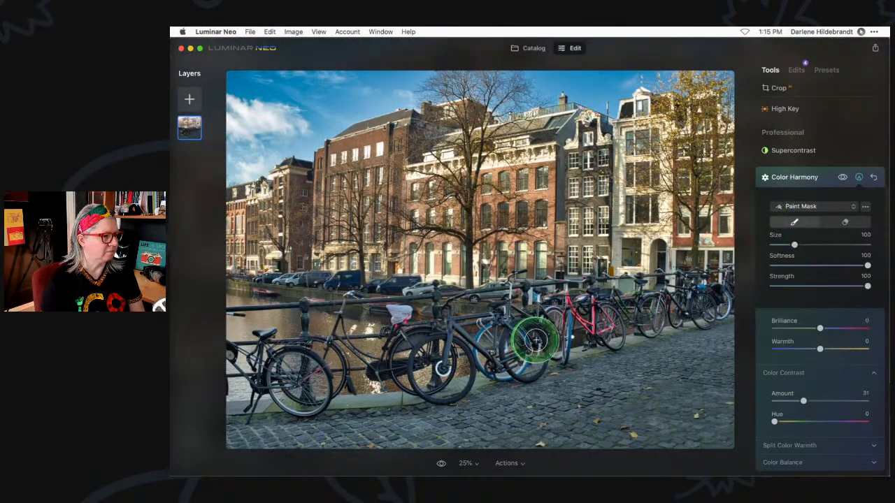
mouse_move(612, 313)
left_mouse_down()
mouse_move(557, 321)
mouse_move(563, 339)
mouse_move(574, 335)
mouse_move(529, 364)
mouse_move(491, 363)
mouse_move(507, 342)
mouse_move(693, 311)
mouse_move(703, 295)
mouse_move(499, 368)
mouse_move(423, 376)
left_mouse_up()
left_click(842, 178)
left_click(843, 181)
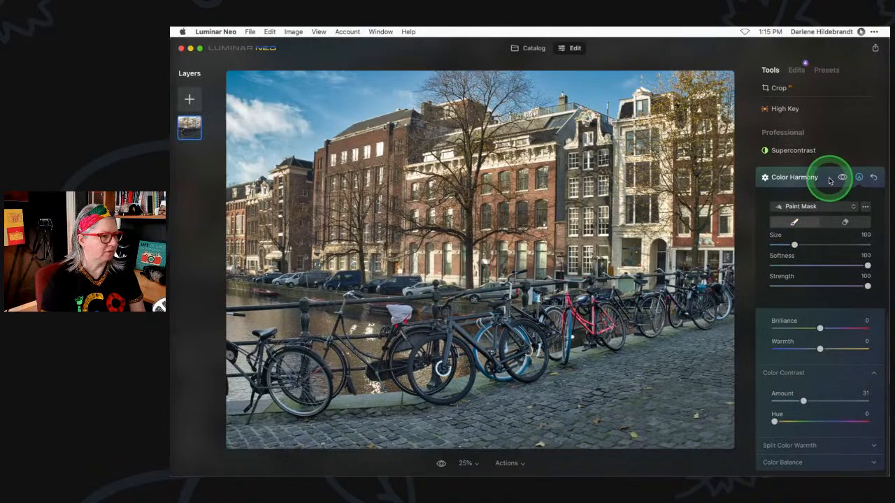
left_click(830, 181)
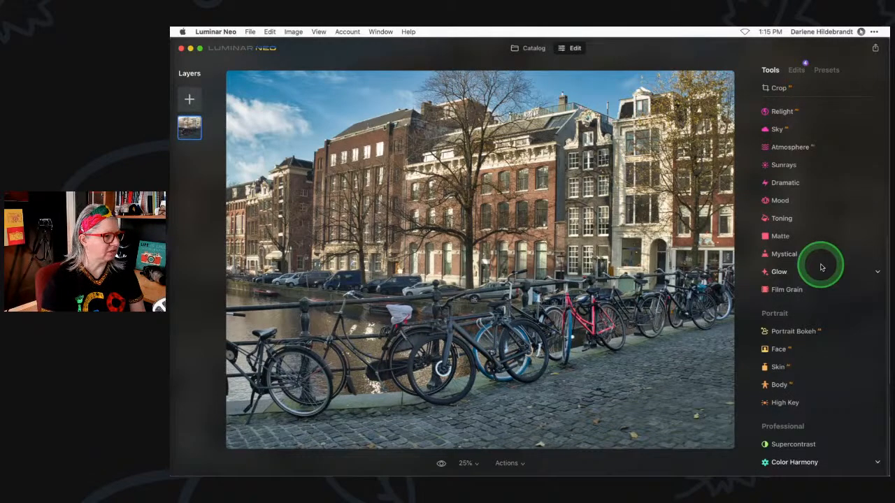
- Set Split Color Warmth to Warm 22 and Cool 28 in a new Color Harmony adjustment and compare it on and off
left_click(806, 463)
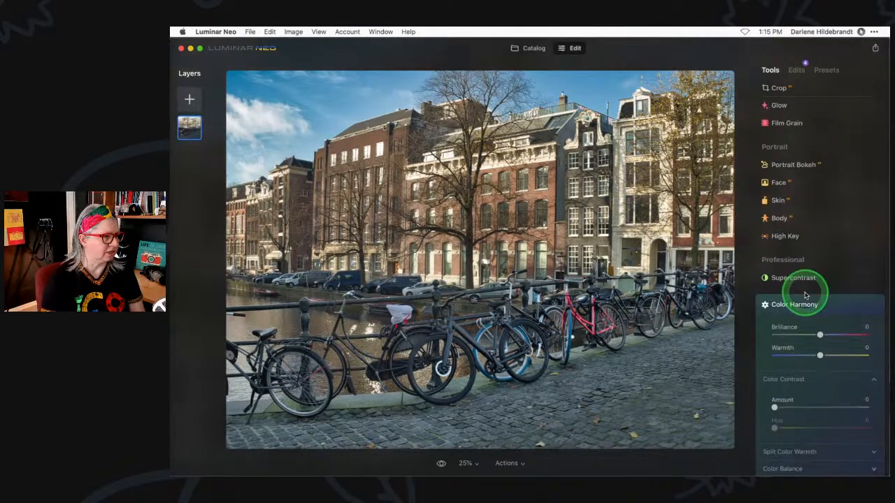
left_click(784, 446)
left_click(820, 418)
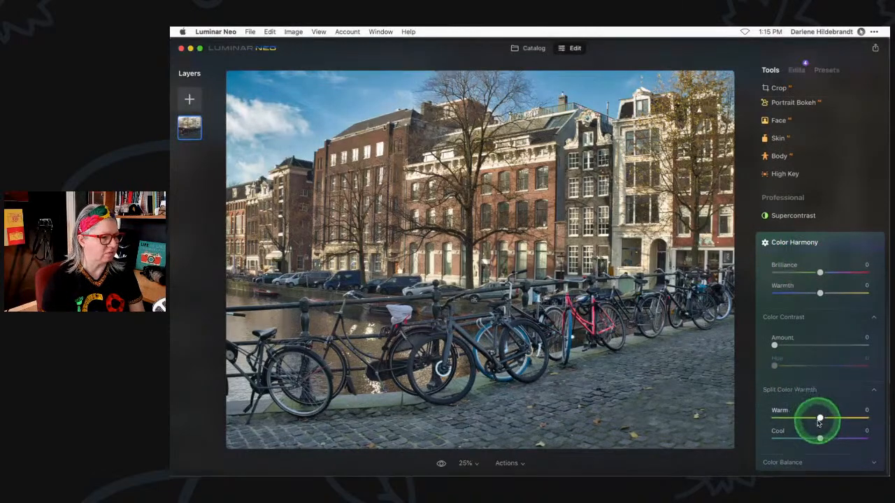
left_click_drag(832, 418, 863, 415)
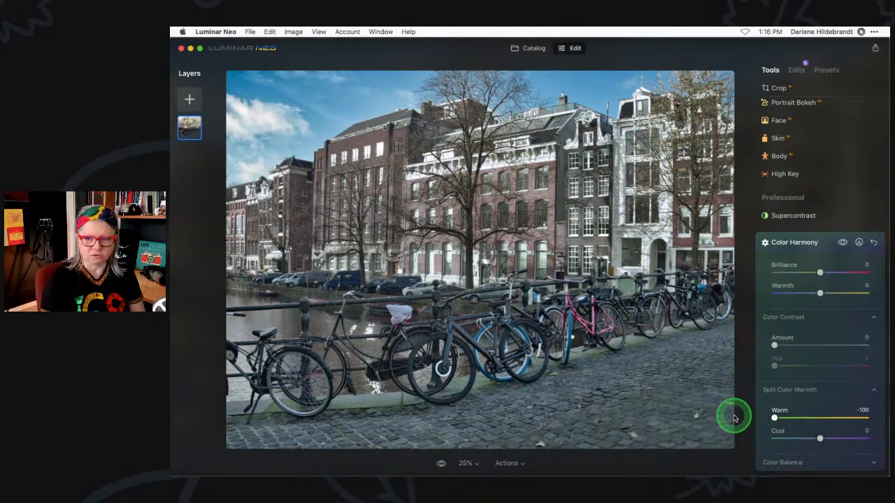
left_click_drag(709, 419, 827, 437)
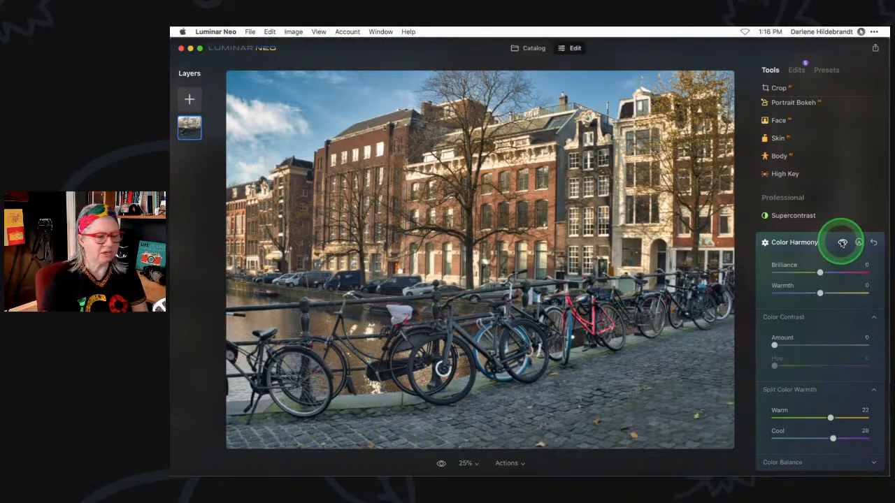
left_click(841, 244)
left_click(842, 244)
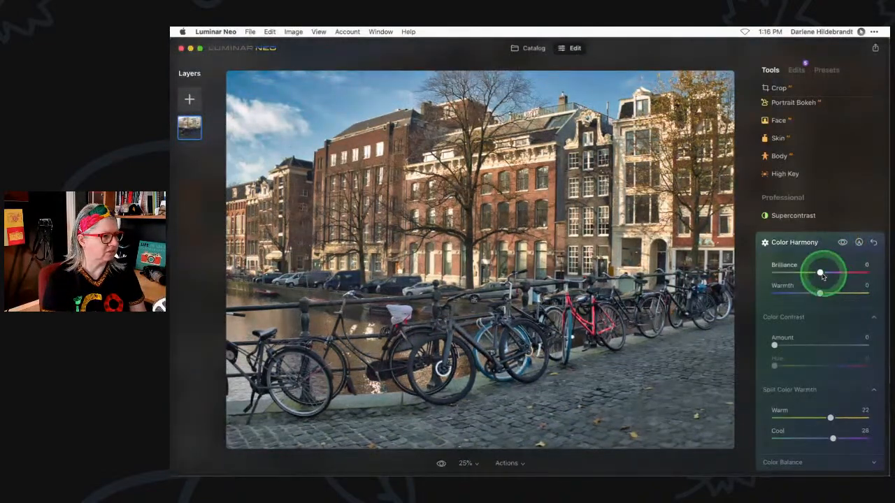
- Paint the Color Harmony mask over the cobblestones and bicycles with a size 196 brush, and set Warm to 38 and Cool to 54
left_click(859, 243)
scroll(825, 280, "down", 5)
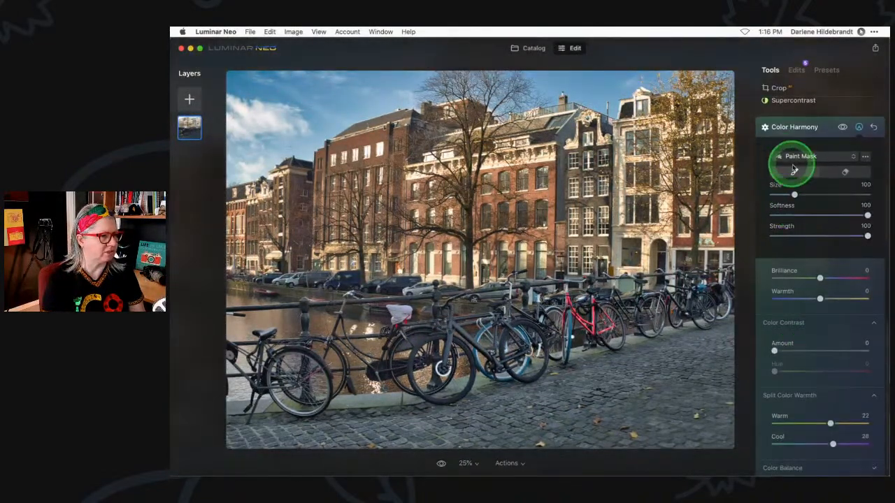
key("bracketright")
key("bracketright")
key("bracketright")
key("bracketright")
key("bracketright")
key("bracketright")
key("bracketright")
key("bracketright")
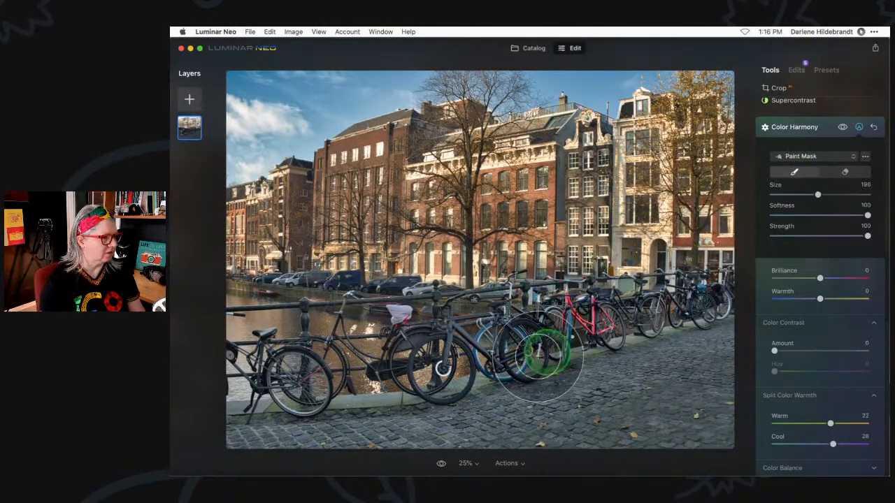
mouse_move(719, 416)
left_mouse_down()
mouse_move(708, 357)
mouse_move(677, 389)
left_mouse_up()
mouse_move(723, 305)
left_mouse_down()
mouse_move(563, 314)
mouse_move(571, 334)
mouse_move(522, 353)
mouse_move(508, 427)
left_mouse_up()
mouse_move(298, 420)
left_mouse_down()
mouse_move(332, 433)
mouse_move(257, 427)
mouse_move(225, 373)
mouse_move(336, 374)
mouse_move(293, 353)
mouse_move(239, 352)
mouse_move(363, 357)
mouse_move(433, 350)
left_mouse_up()
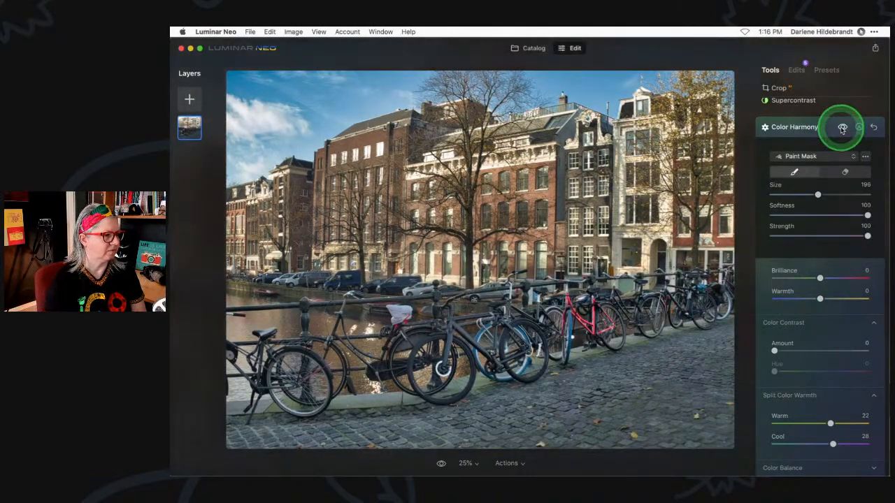
left_click_drag(831, 425, 773, 421)
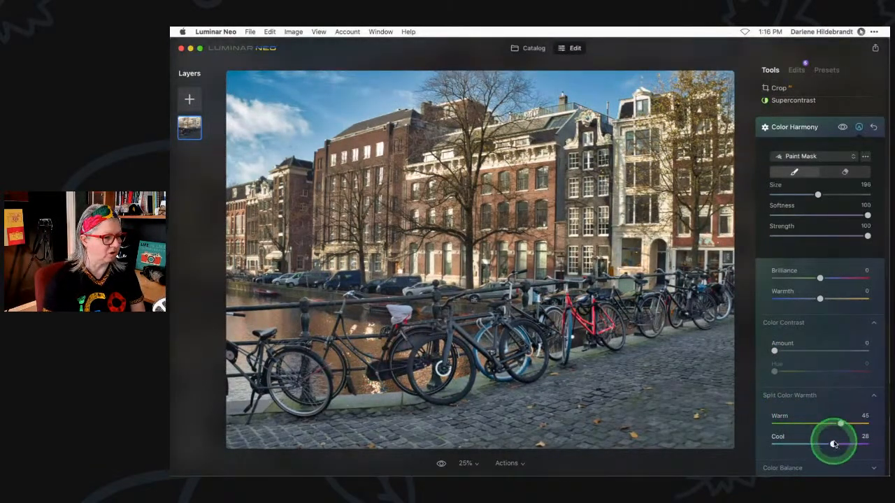
mouse_move(839, 445)
left_mouse_down()
mouse_move(851, 444)
mouse_move(837, 424)
left_mouse_up()
- Partly erase the Color Harmony mask over the canal water behind the bicycles, using eraser strength 33 and size 52
left_click(844, 172)
left_click_drag(868, 237, 794, 238)
key("bracketleft")
key("bracketleft")
key("bracketleft")
key("bracketleft")
key("bracketleft")
key("bracketleft")
key("bracketleft")
key("bracketleft")
key("bracketleft")
key("bracketleft")
key("bracketleft")
key("bracketleft")
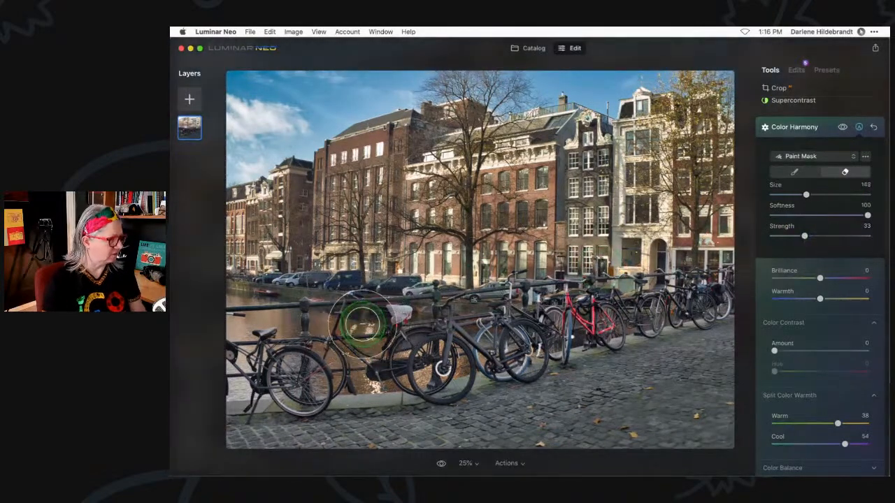
key("bracketleft")
mouse_move(370, 325)
left_mouse_down()
mouse_move(363, 373)
mouse_move(390, 386)
mouse_move(348, 381)
mouse_move(368, 336)
mouse_move(324, 319)
mouse_move(238, 327)
mouse_move(247, 358)
mouse_move(231, 388)
mouse_move(366, 356)
mouse_move(349, 326)
mouse_move(372, 333)
mouse_move(363, 377)
mouse_move(376, 384)
mouse_move(337, 386)
mouse_move(417, 383)
mouse_move(424, 342)
mouse_move(403, 377)
mouse_move(406, 344)
mouse_move(484, 347)
left_mouse_up()
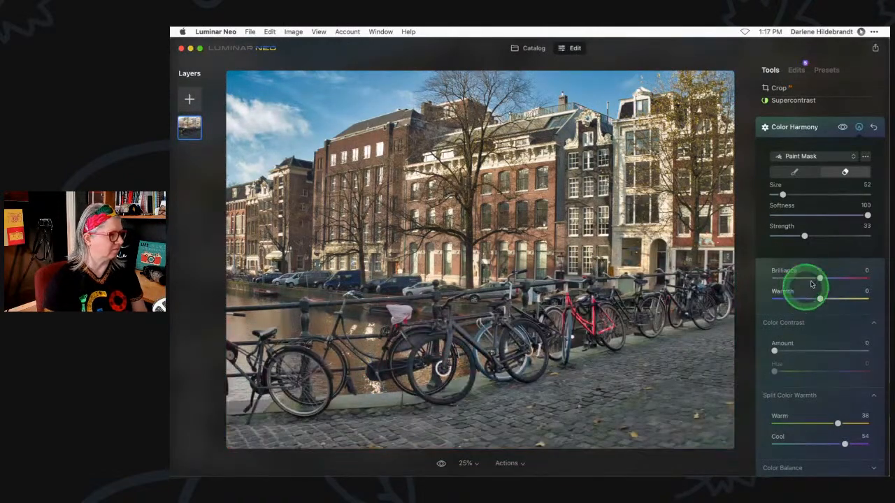
- Compare the photo with and without Color Harmony, close the tool, and compare the edited photo with the original
left_click(843, 128)
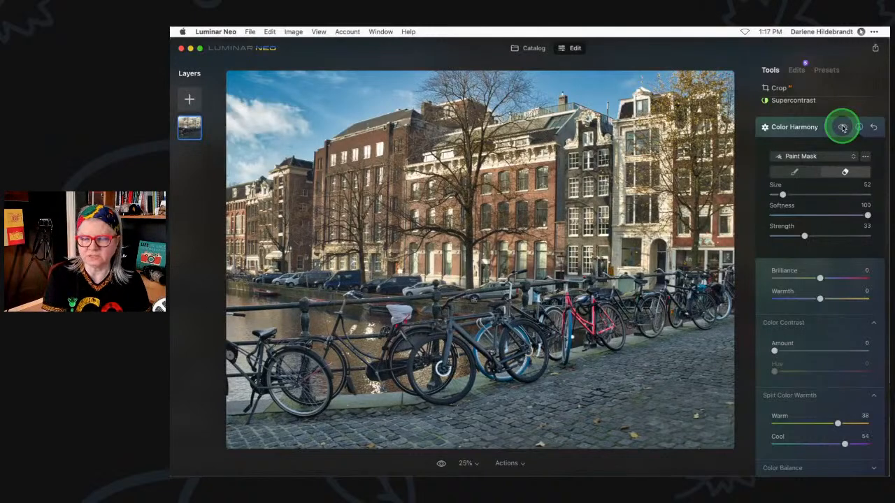
left_click(842, 128)
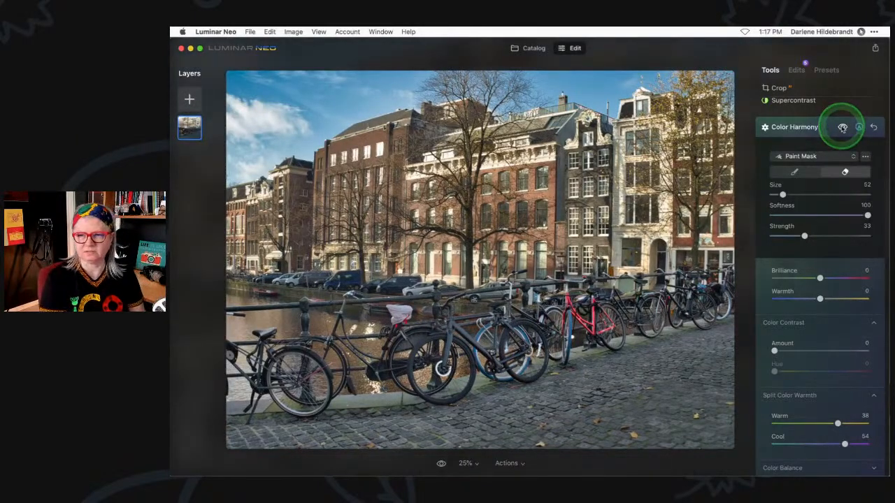
left_click(816, 128)
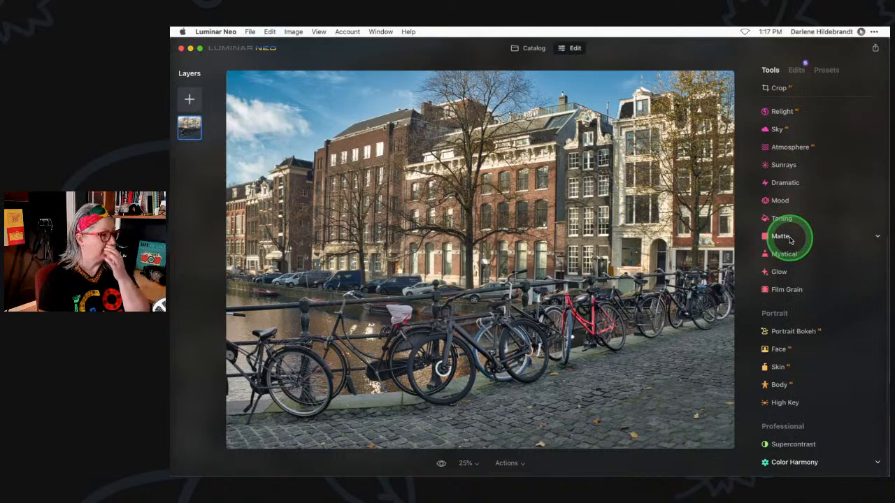
key("backslash")
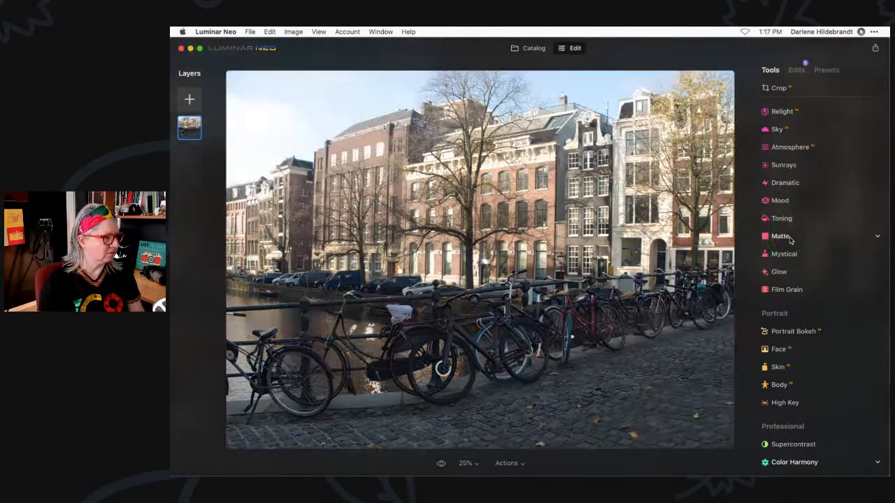
key("backslash")
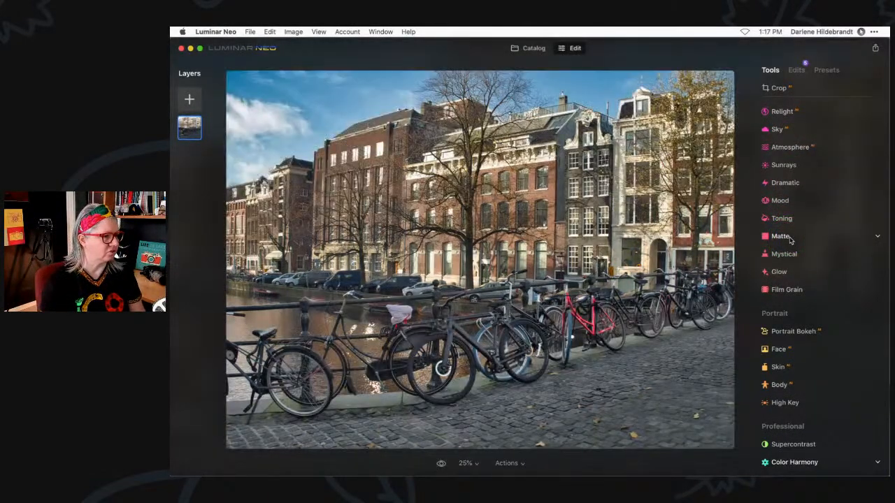
- Add a vignette with Amount -83 and, in its advanced settings, Feather -100
scroll(790, 240, "up", 3)
left_click(796, 207)
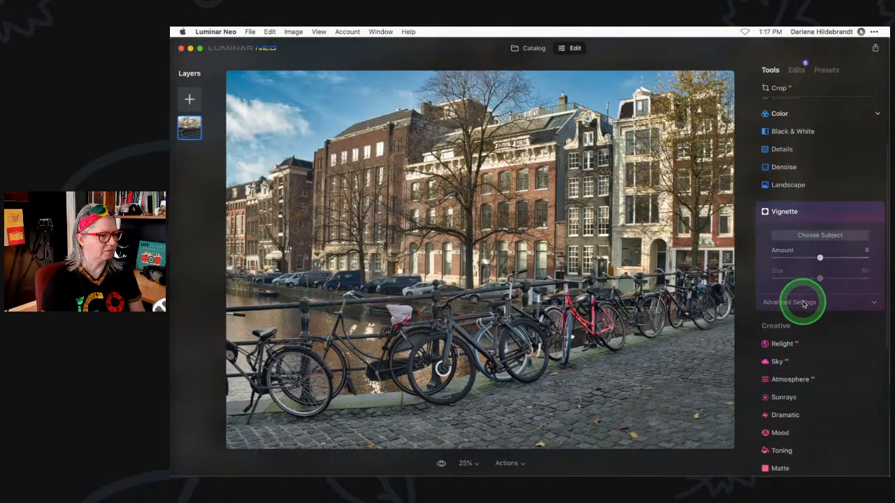
left_click(804, 303)
left_click(820, 258)
left_click_drag(820, 259, 781, 257)
left_click(815, 332)
left_click_drag(819, 350, 745, 346)
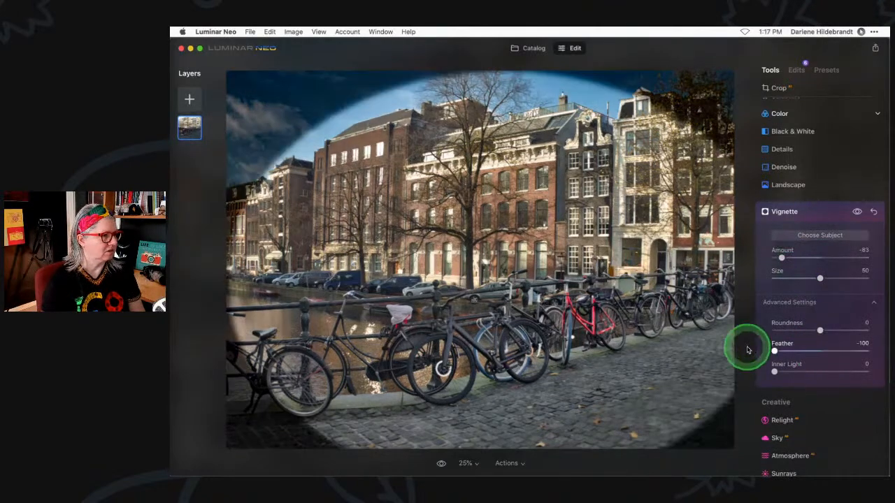
- Set the vignette's Size to 11 and its Roundness to 2
left_click(820, 277)
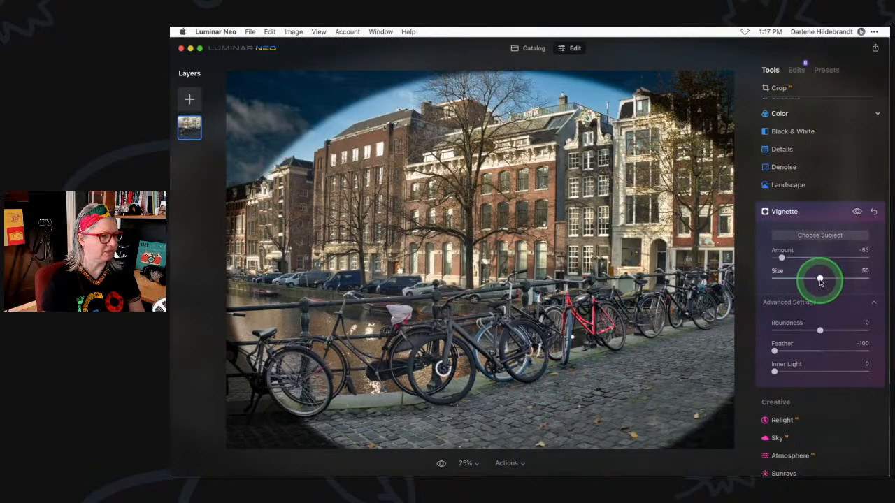
left_click_drag(821, 277, 793, 278)
left_click_drag(819, 330, 820, 327)
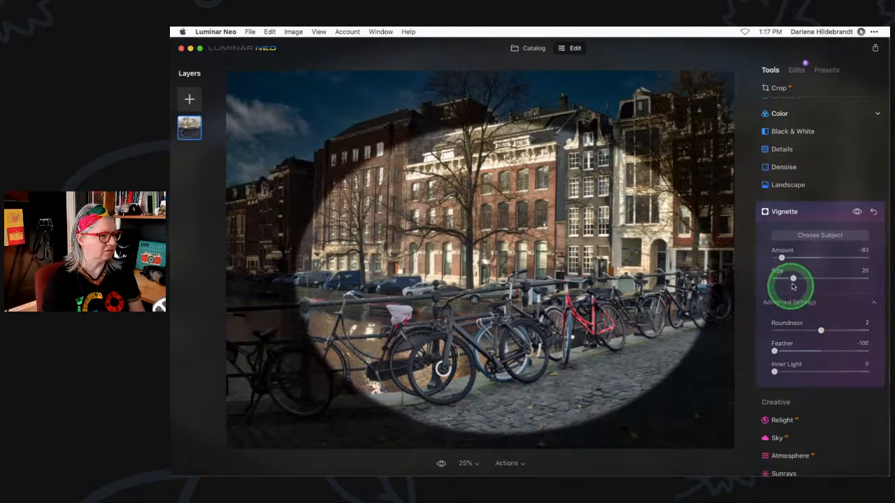
left_click_drag(480, 305, 539, 323)
left_click_drag(780, 287, 784, 278)
left_click_drag(589, 299, 536, 296)
left_click_drag(814, 325, 814, 325)
- Soften the vignette with Amount -42 and Feather 56, compare the photo with and without it, and close the tool
left_click_drag(781, 258, 804, 258)
left_click(774, 351)
left_click_drag(774, 353, 848, 353)
left_click(804, 258)
left_click_drag(798, 258, 802, 258)
left_click(857, 211)
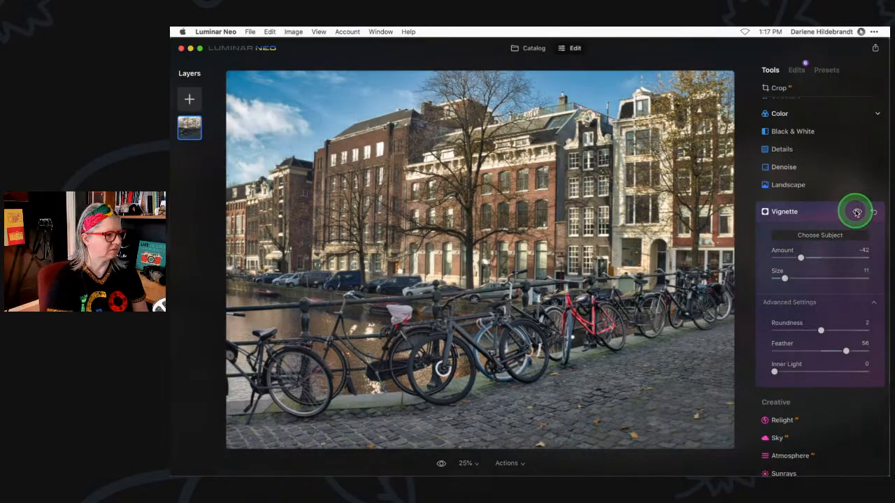
left_click(815, 210)
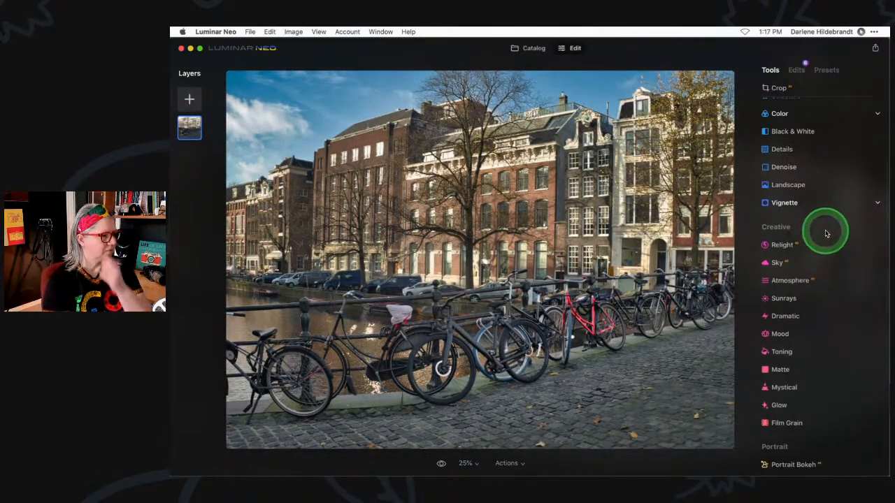
- Add Toning to the shadows with Amount 66, Saturation 80 and Hue 30
scroll(825, 233, "down", 3)
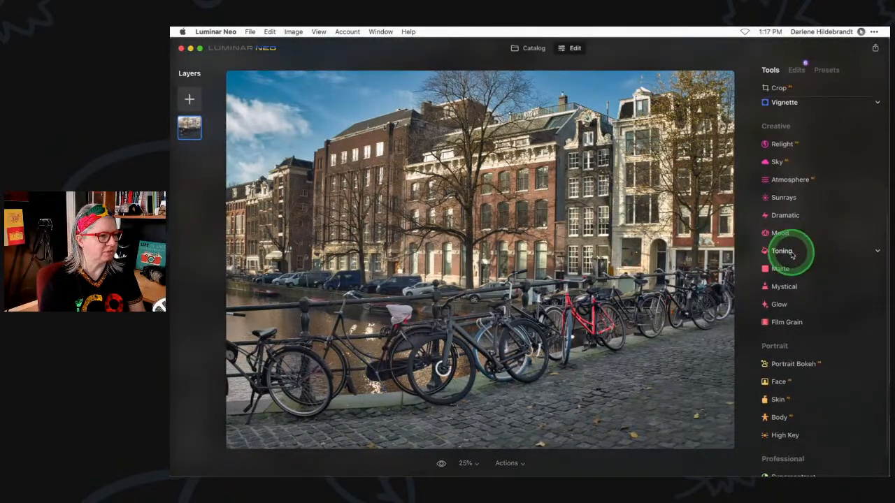
left_click(792, 253)
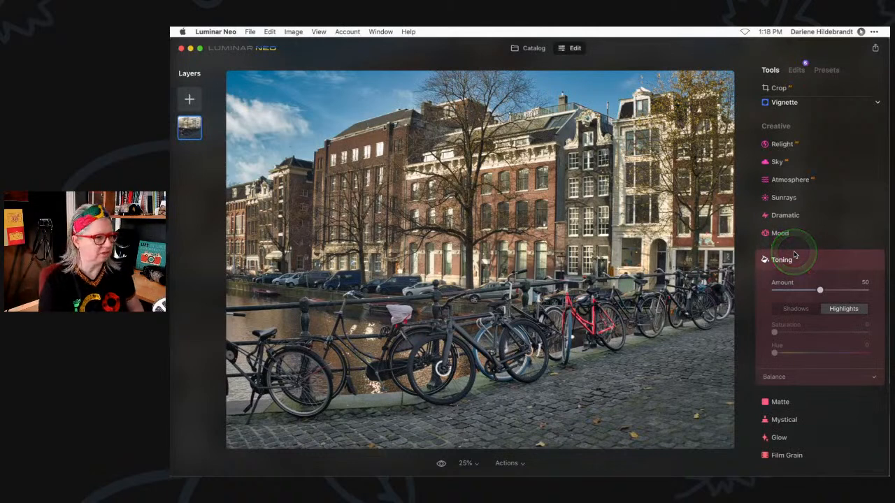
scroll(793, 257, "down", 1)
left_click(790, 261)
left_click(794, 265)
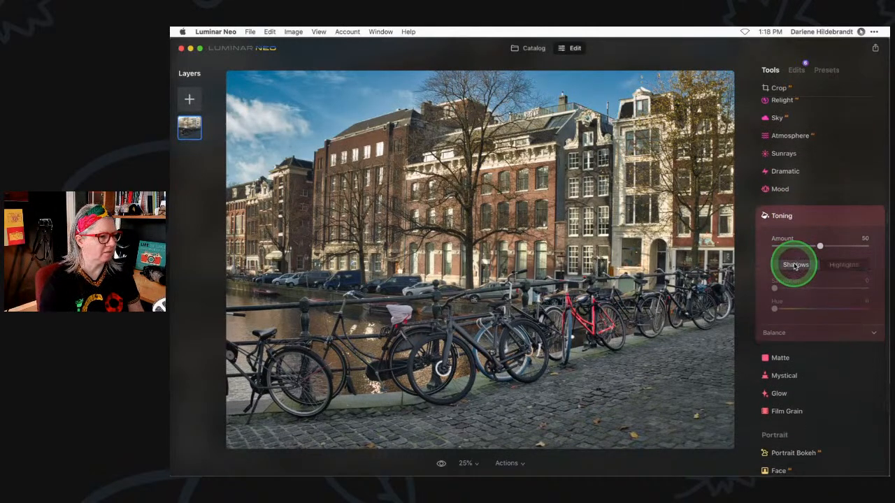
left_click_drag(820, 246, 838, 246)
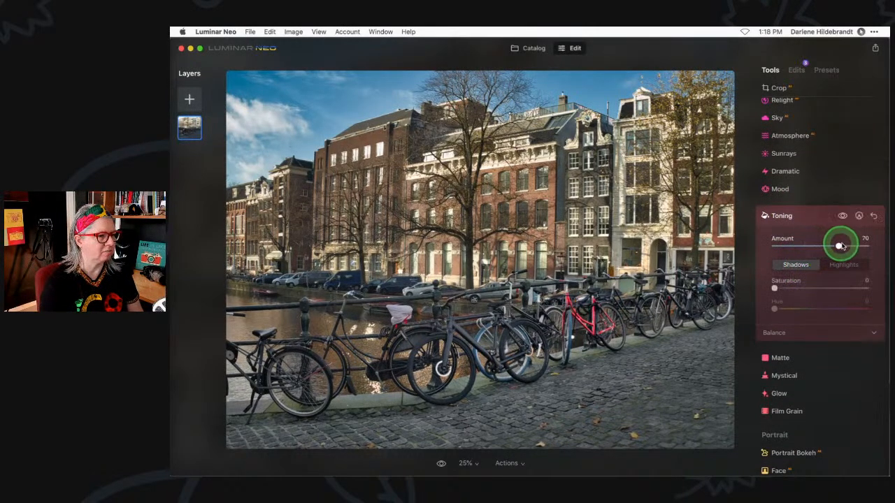
left_click(783, 291)
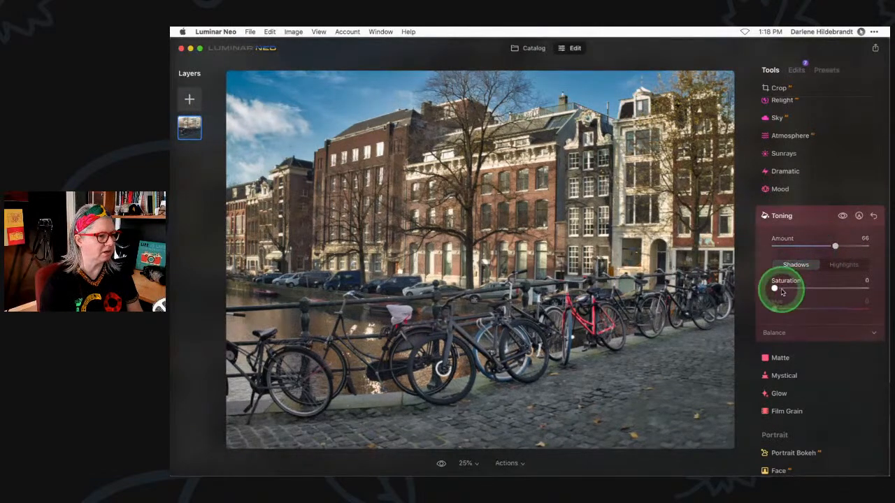
left_click_drag(774, 289, 849, 289)
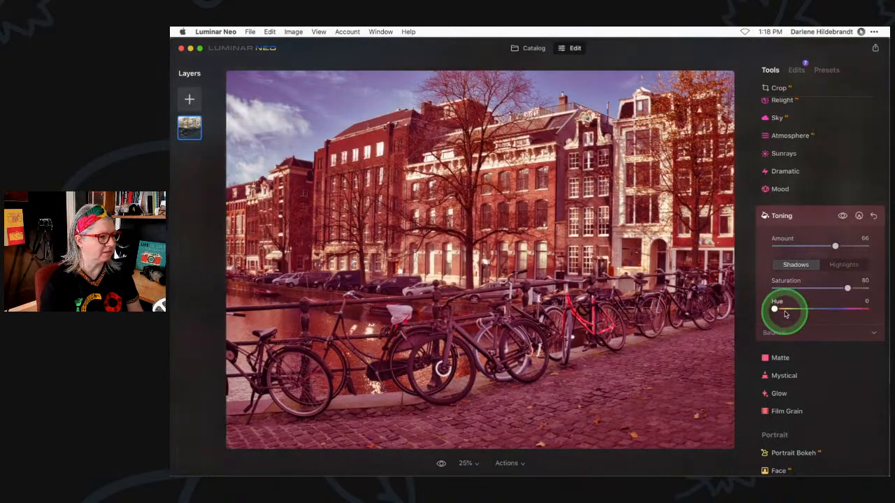
left_click_drag(775, 311, 784, 311)
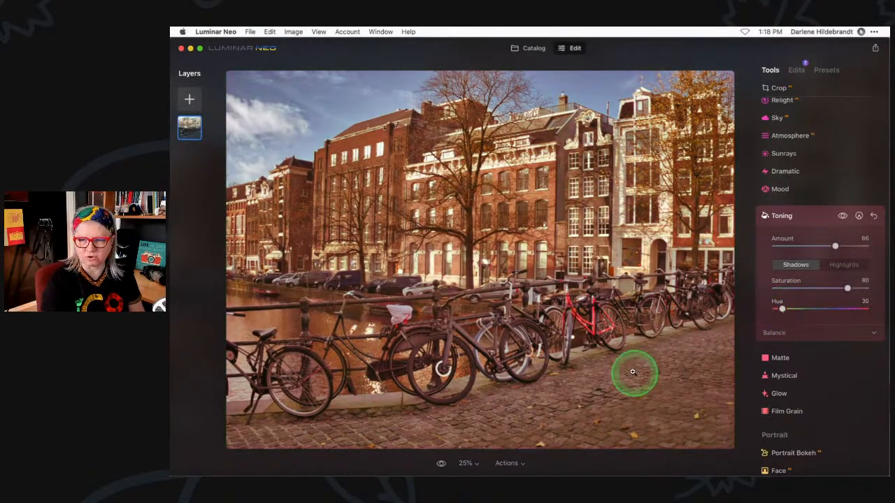
- Reduce the shadow toning to Saturation 33, compare the photo with and without it, and set the Hue to 38
left_click_drag(782, 309, 781, 309)
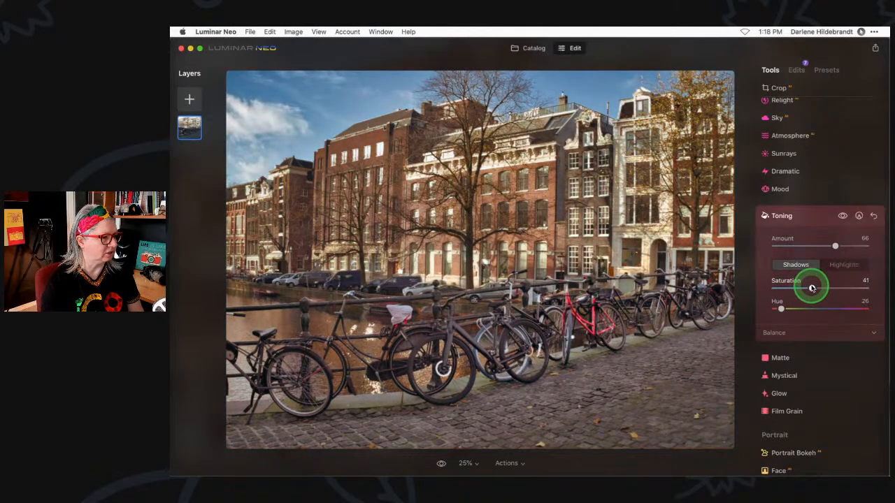
mouse_move(811, 288)
left_mouse_down()
mouse_move(771, 286)
mouse_move(804, 289)
left_mouse_up()
left_click(837, 245)
left_click(844, 219)
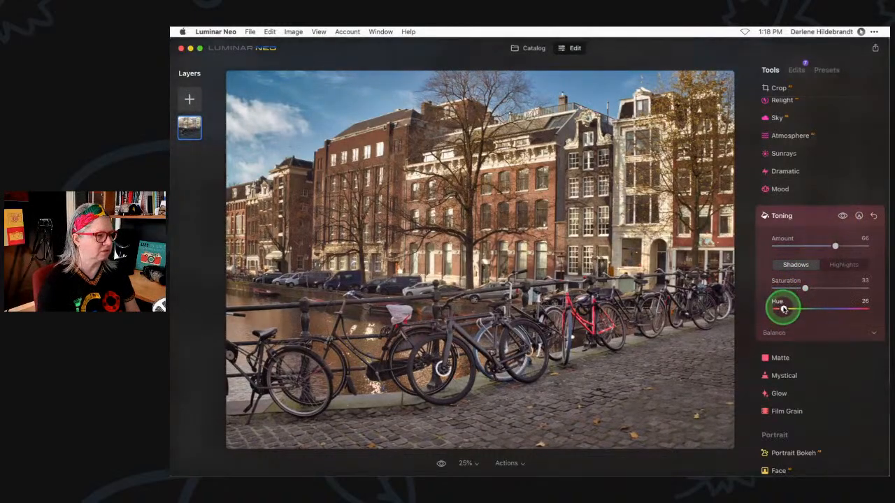
left_click_drag(784, 309, 784, 309)
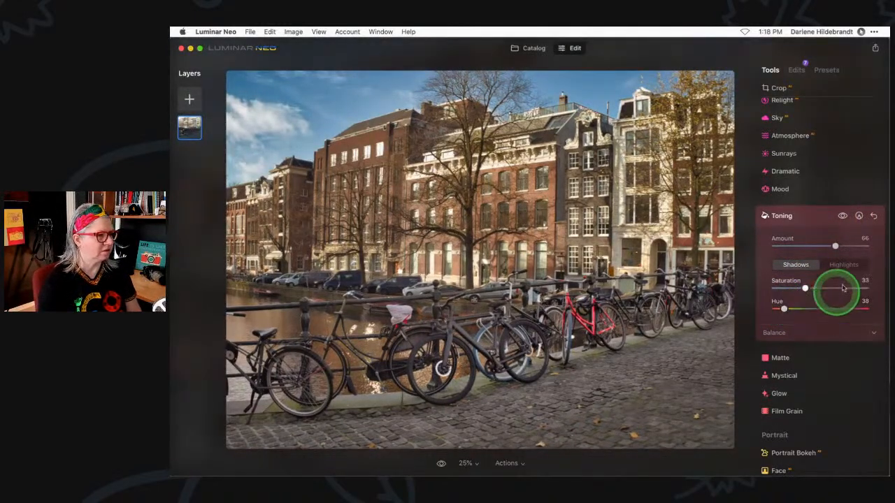
- Paint a Toning mask over the buildings with a soft brush of size 220 and strength 62
left_click(859, 216)
left_click(832, 324)
key("]")
key("]")
key("]")
key("]")
key("]")
key("]")
key("]")
key("]")
key("]")
key("]")
key("]")
key("]")
mouse_move(339, 240)
left_mouse_down()
mouse_move(351, 152)
mouse_move(427, 165)
mouse_move(375, 212)
mouse_move(254, 222)
mouse_move(238, 233)
mouse_move(328, 244)
mouse_move(441, 240)
mouse_move(358, 253)
mouse_move(259, 240)
mouse_move(474, 248)
mouse_move(565, 219)
mouse_move(503, 169)
mouse_move(451, 204)
mouse_move(533, 214)
mouse_move(609, 181)
mouse_move(674, 216)
mouse_move(720, 176)
mouse_move(715, 232)
mouse_move(707, 133)
mouse_move(634, 205)
mouse_move(426, 251)
mouse_move(336, 253)
mouse_move(231, 230)
mouse_move(399, 160)
left_mouse_up()
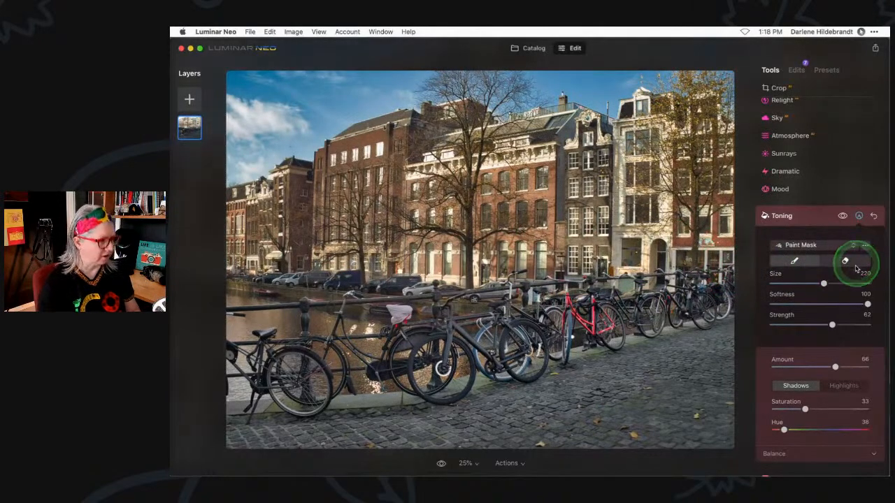
- Invert the Toning mask and erase it from the sky and the buildings, leaving the bicycles and cobbled street masked
left_click(865, 246)
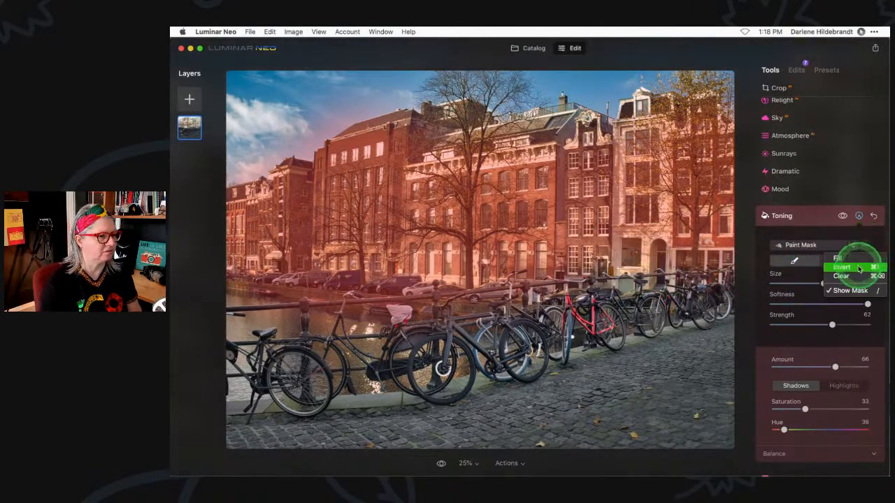
left_click(859, 268)
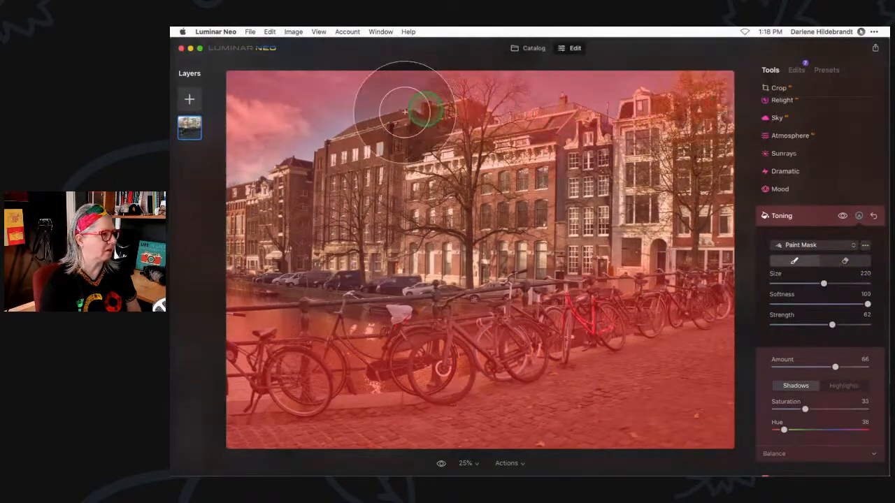
mouse_move(275, 186)
left_mouse_down()
mouse_move(266, 82)
mouse_move(289, 98)
mouse_move(233, 133)
left_mouse_up()
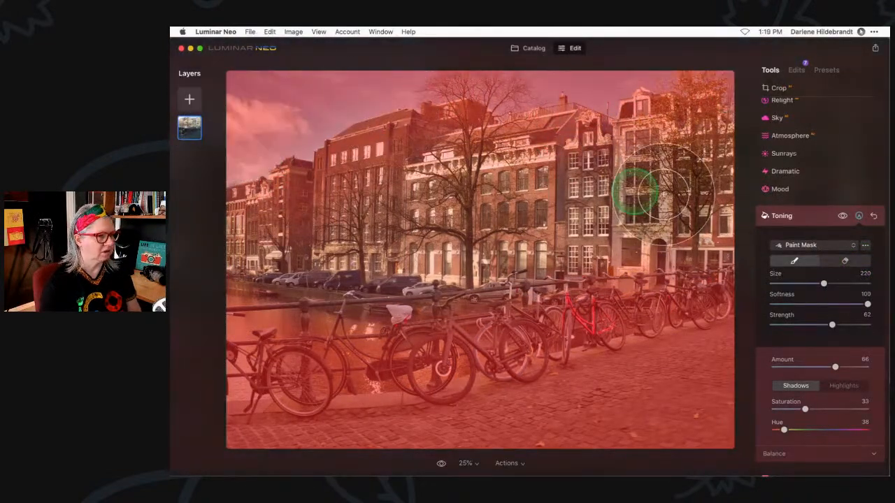
left_click(848, 262)
mouse_move(302, 203)
left_mouse_down()
mouse_move(250, 220)
mouse_move(294, 97)
mouse_move(273, 86)
mouse_move(699, 94)
mouse_move(723, 193)
mouse_move(696, 220)
mouse_move(354, 209)
mouse_move(341, 146)
mouse_move(270, 124)
mouse_move(253, 102)
mouse_move(699, 94)
mouse_move(725, 210)
left_mouse_up()
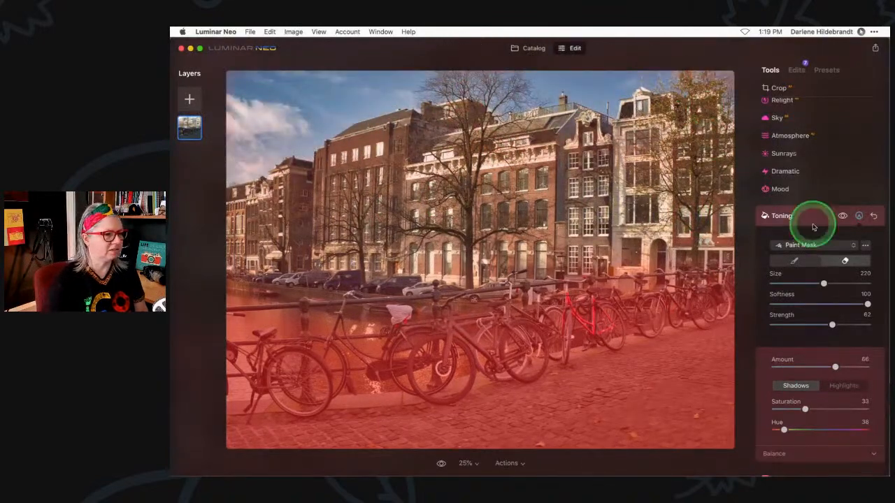
- Hide the mask overlay and compare the photo with and without the masked Toning
key("backslash")
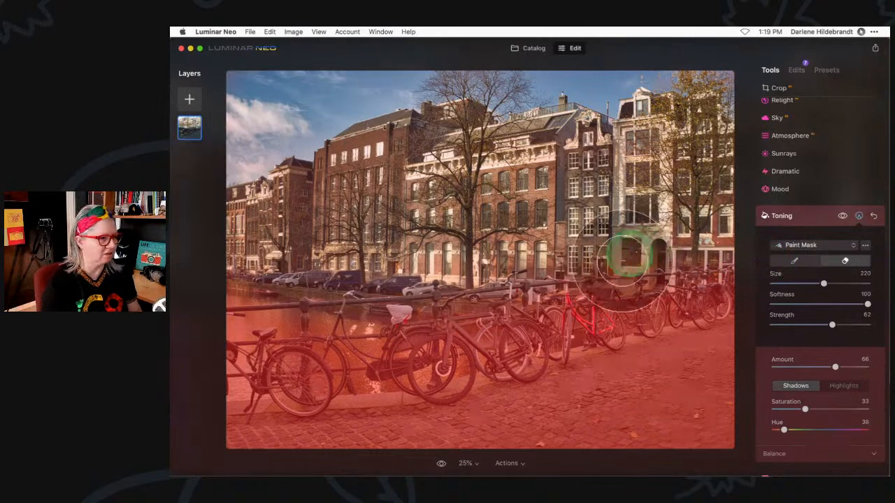
key("slash")
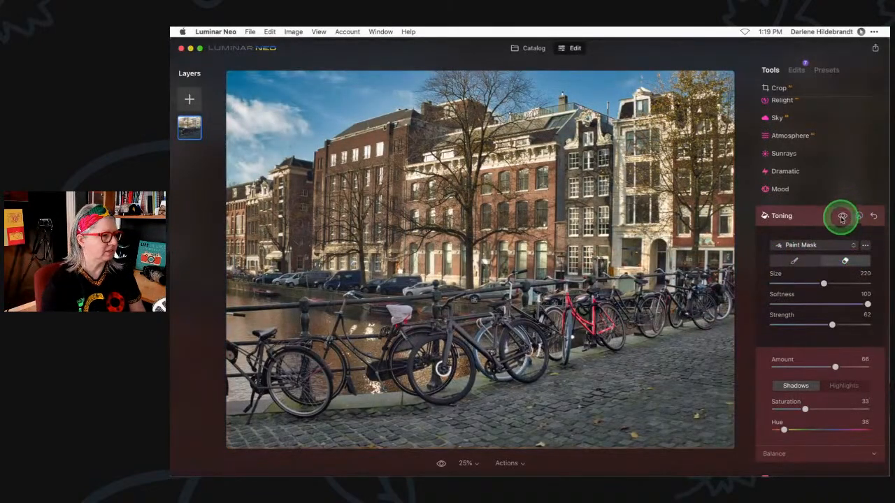
left_click(841, 220)
left_click(841, 220)
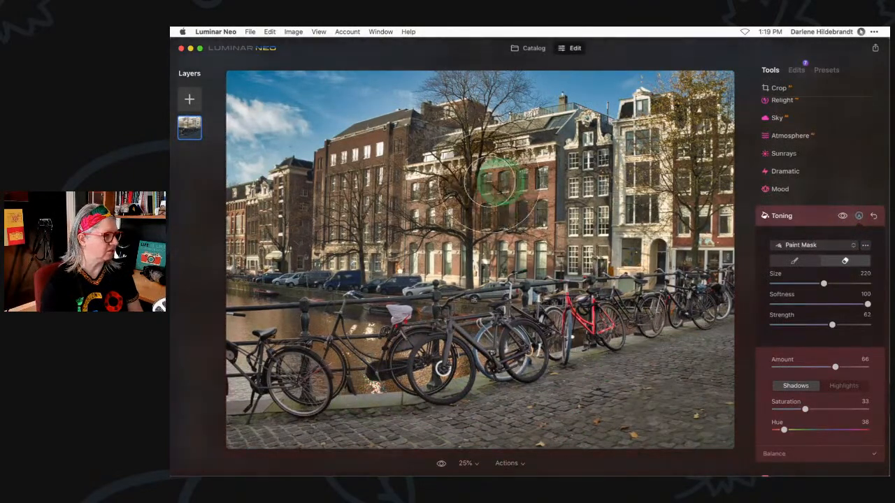
left_click(843, 217)
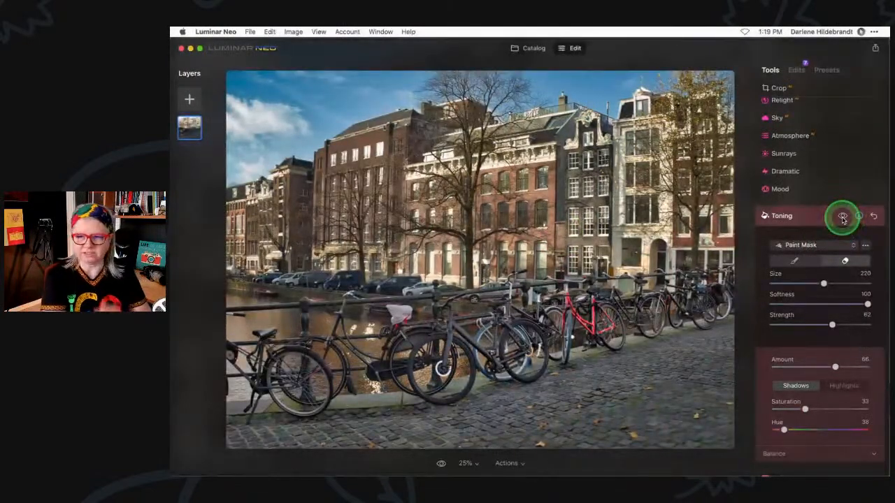
left_click(842, 219)
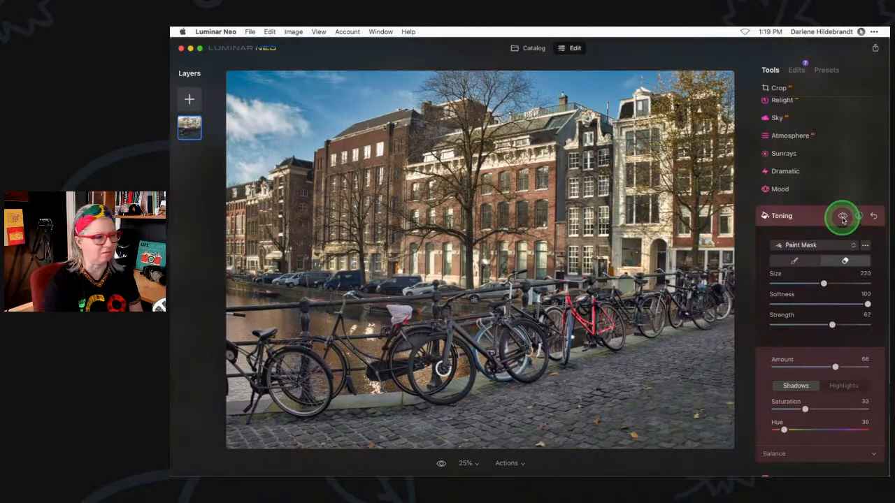
- Close the Toning tool and compare the edited photo with the original
left_click(818, 218)
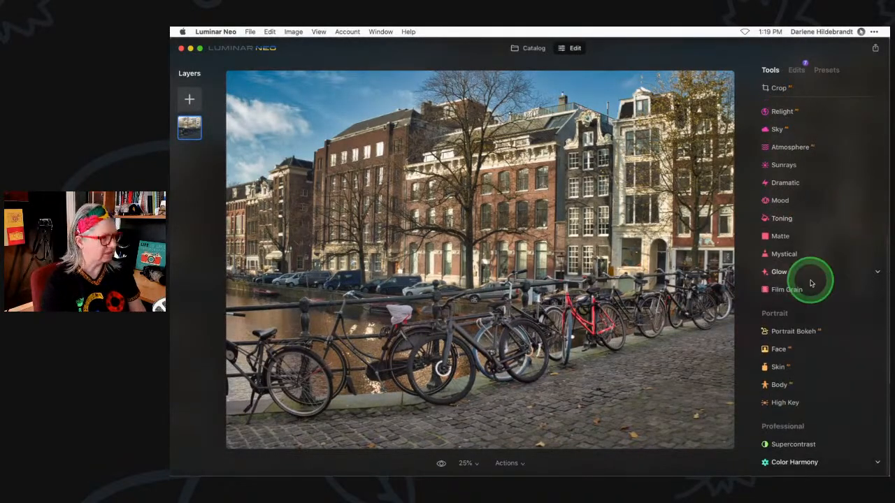
key("backslash")
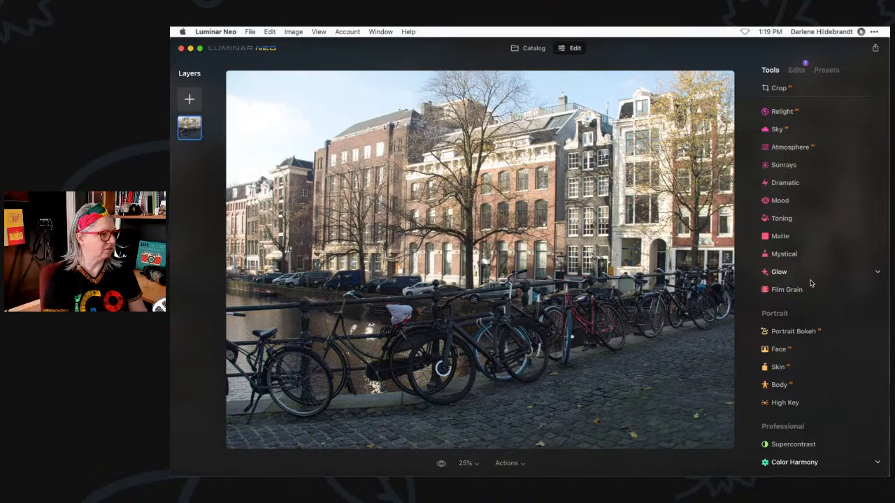
key("backslash")
key("backslash")
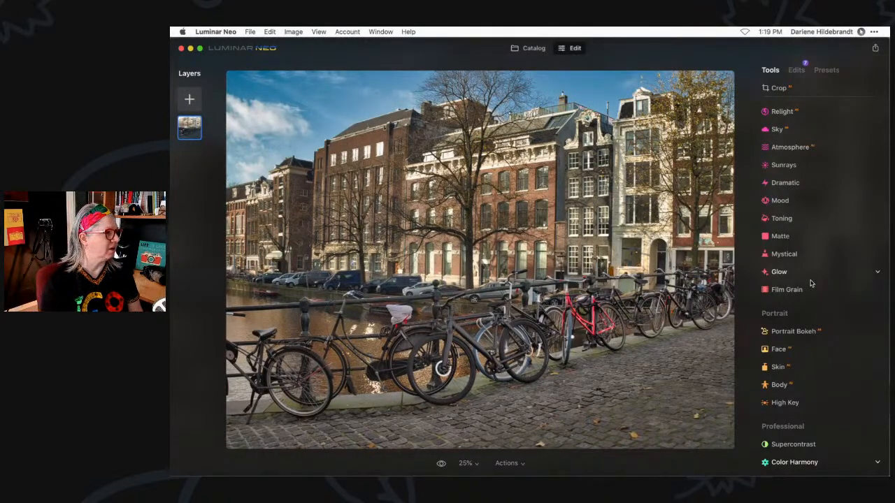
- Open the Mood tool and show its LUT choices
scroll(809, 283, "up", 2)
left_click(781, 227)
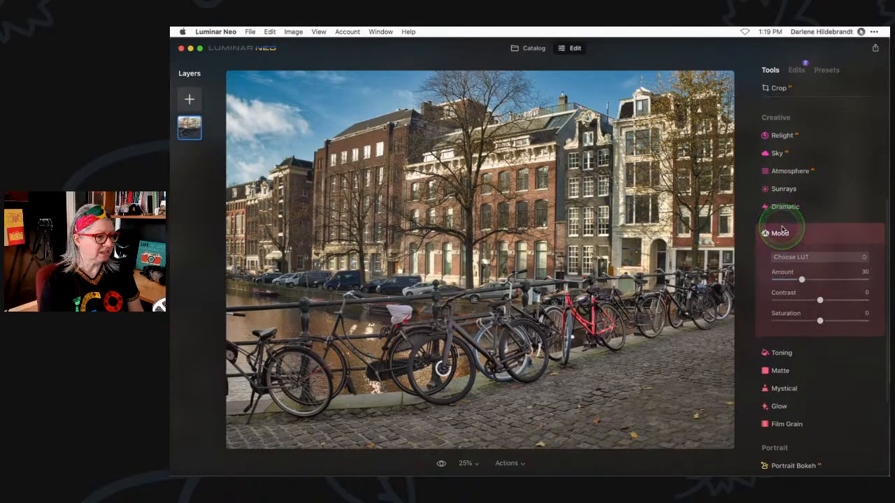
left_click(805, 259)
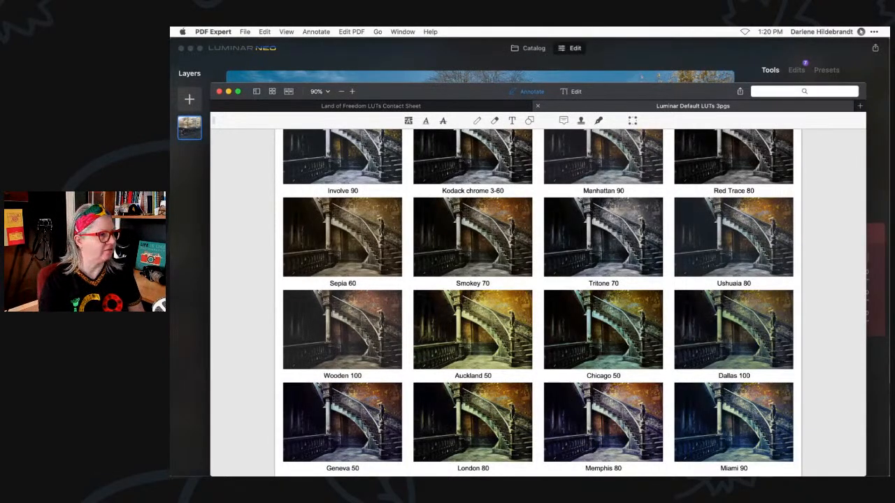
- Look through all three pages of the Luminar Default LUTs contact sheet in PDF Expert and return to Luminar Neo
left_click_drag(667, 94, 664, 46)
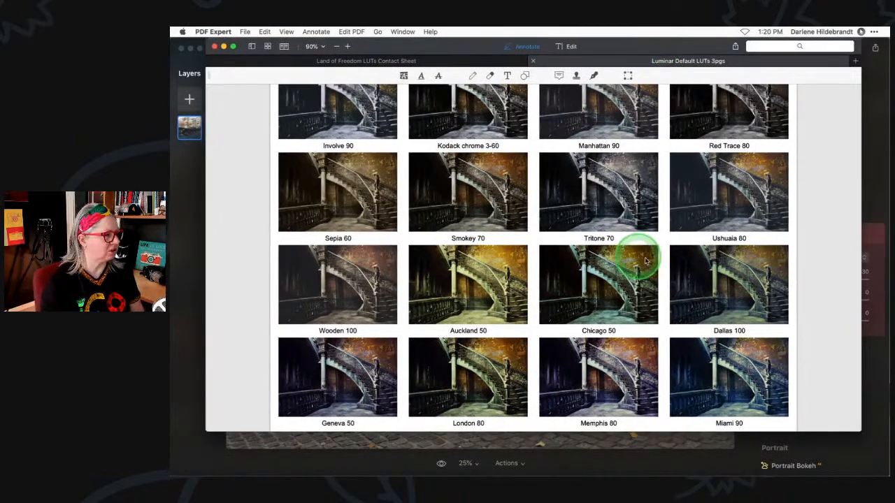
scroll(693, 239, "up", 5)
scroll(698, 245, "up", 6)
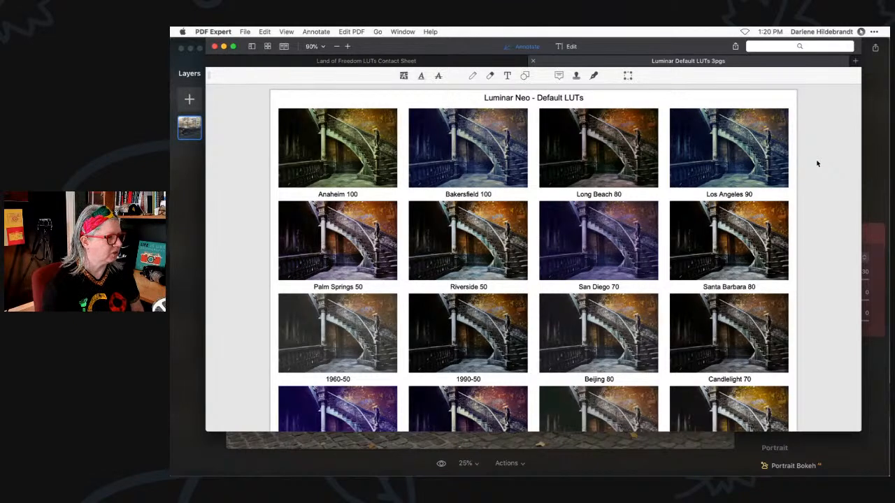
scroll(817, 164, "down", 3)
left_click(513, 261)
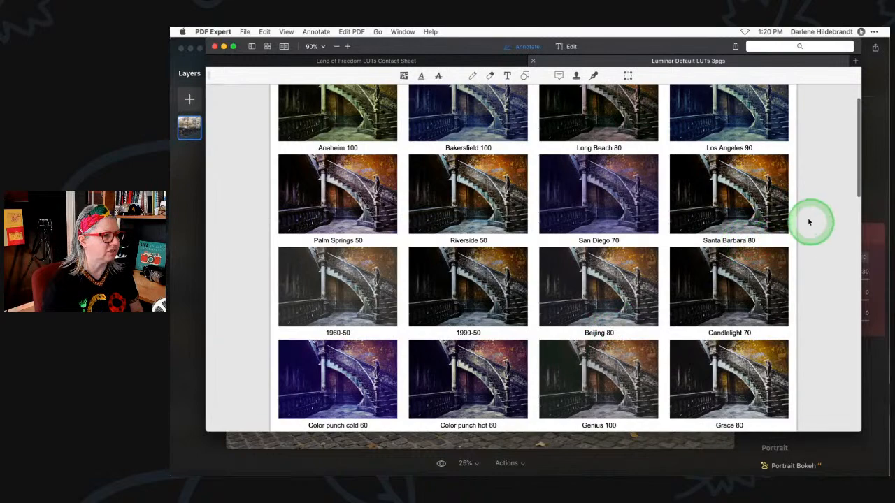
scroll(808, 203, "down", 3)
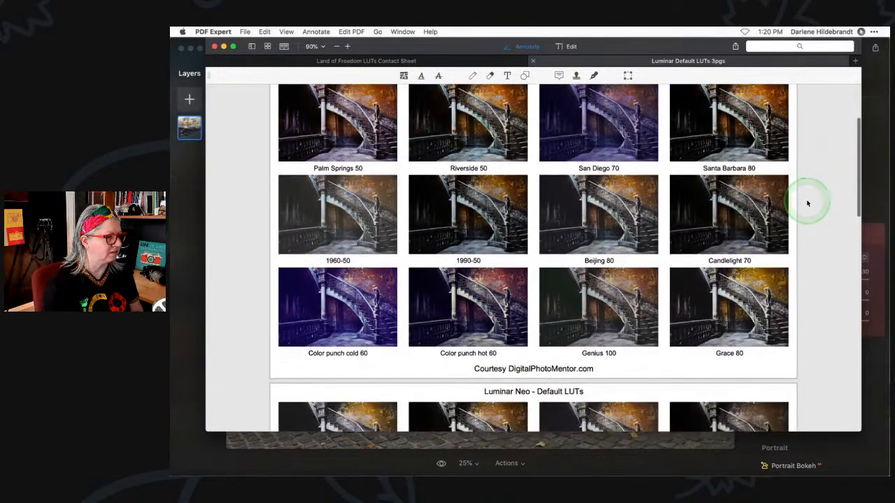
scroll(807, 204, "down", 8)
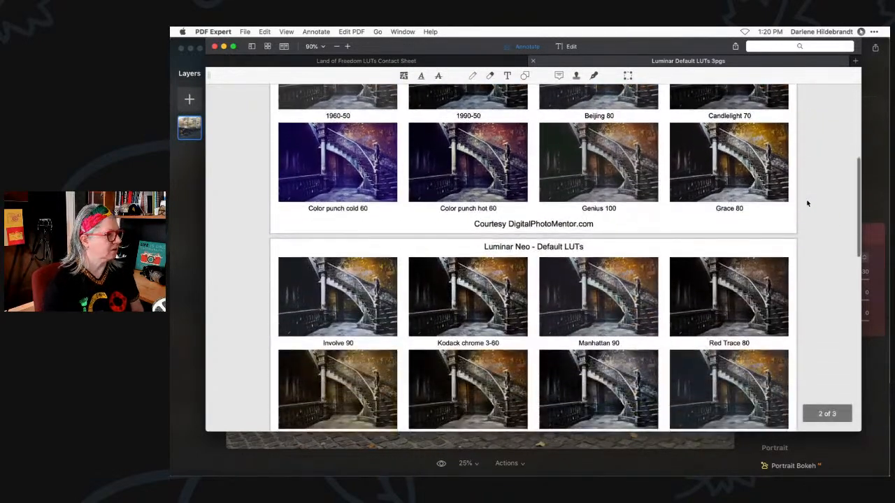
scroll(811, 204, "down", 10)
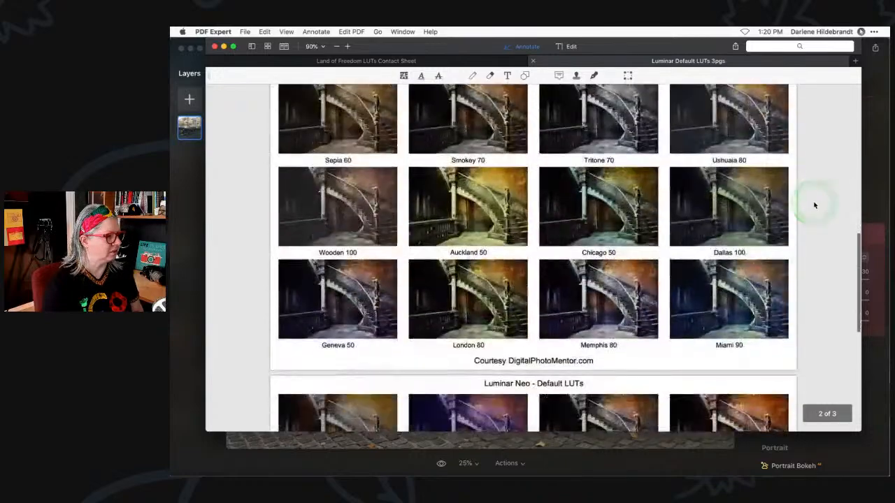
scroll(814, 205, "down", 4)
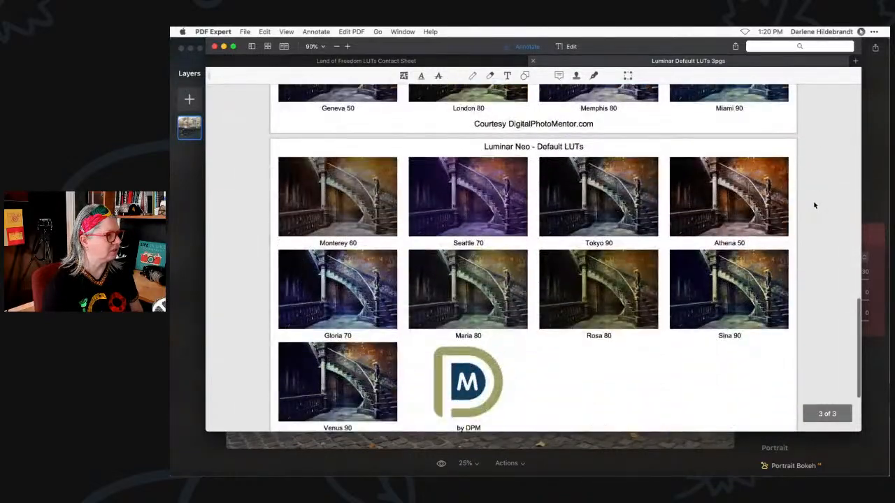
scroll(818, 205, "down", 1)
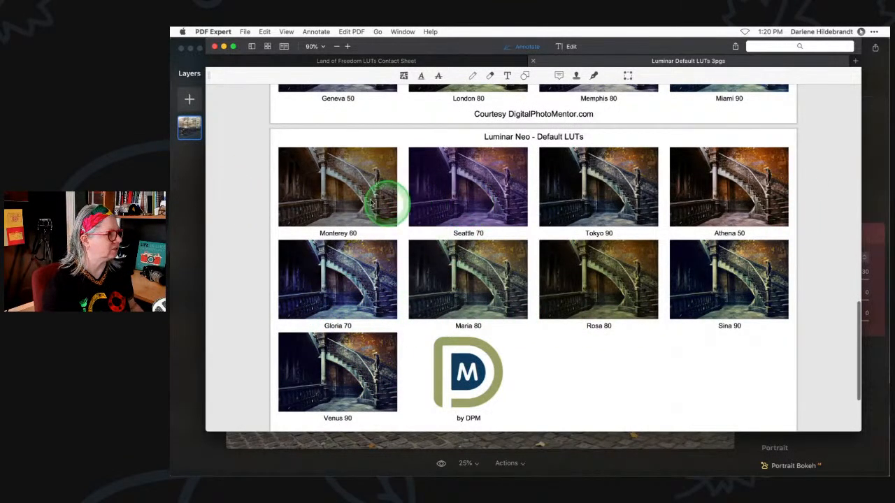
left_click(186, 180)
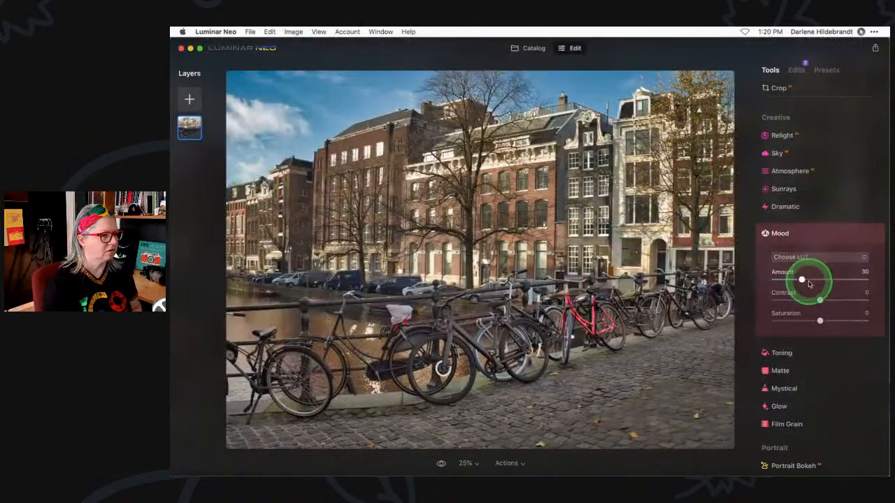
- Try the Gloria LUT in Mood with the Amount set to 53
left_click_drag(803, 278, 823, 278)
left_click(822, 263)
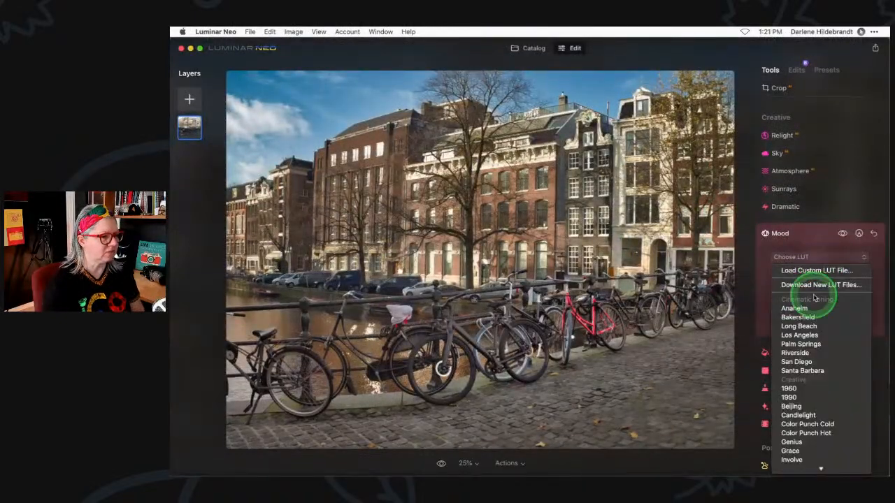
scroll(811, 297, "down", 10)
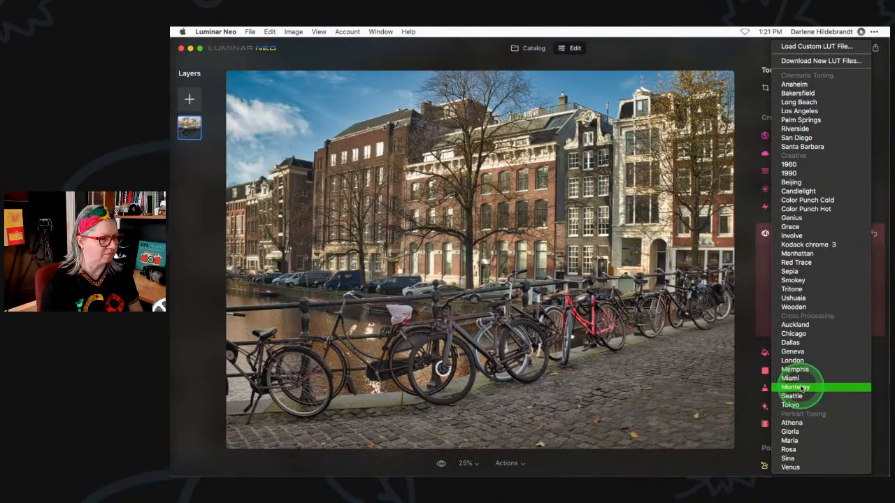
left_click(790, 432)
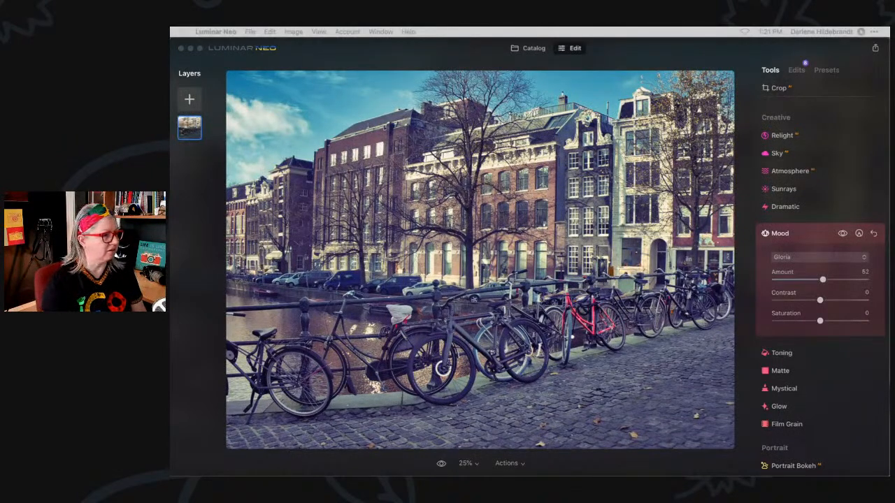
left_click(818, 259)
mouse_move(822, 279)
left_mouse_down()
mouse_move(858, 275)
mouse_move(765, 276)
mouse_move(824, 280)
left_mouse_up()
- Try the Wooden, Sepia, Smokey and 1990 LUTs in Mood one after another
left_click(817, 258)
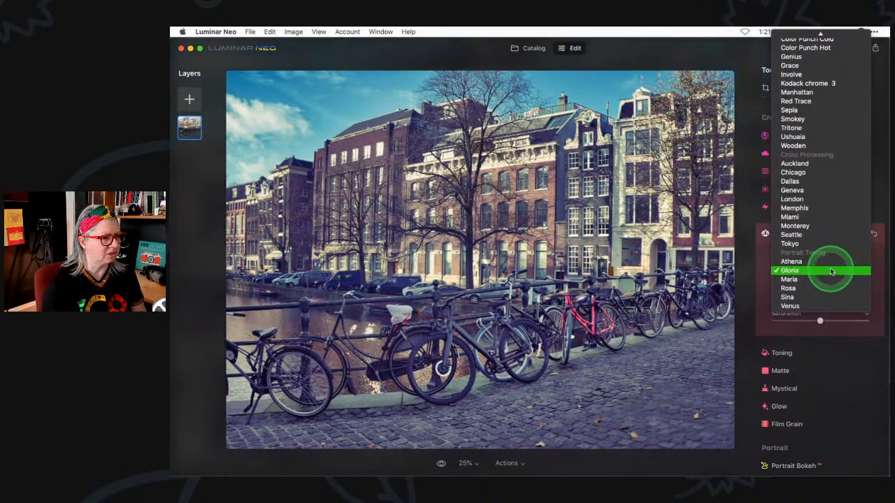
left_click(815, 145)
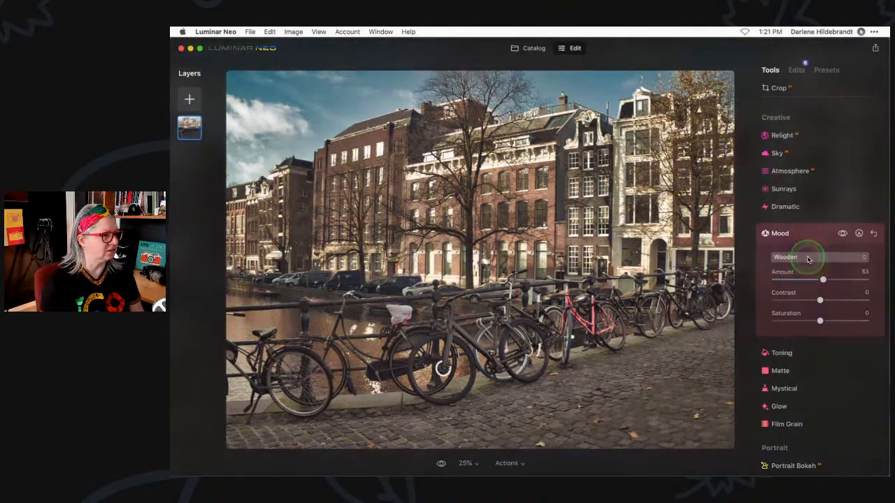
left_click(809, 258)
left_click(804, 229)
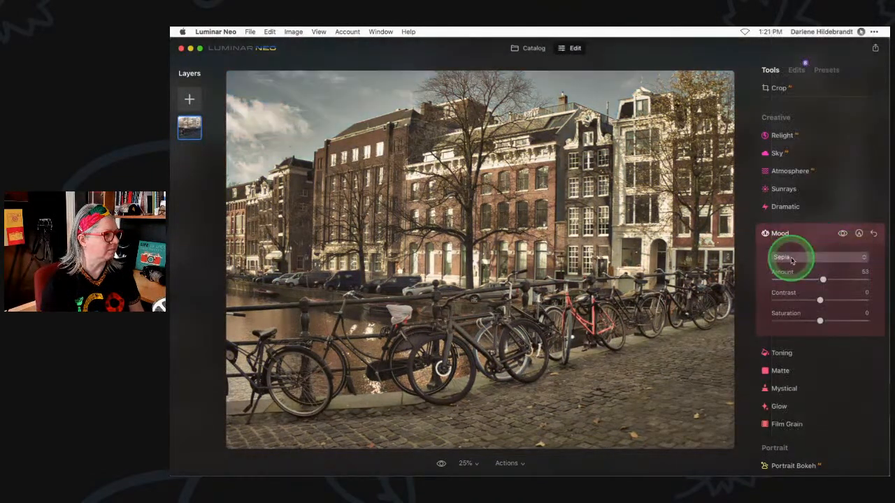
left_click(795, 258)
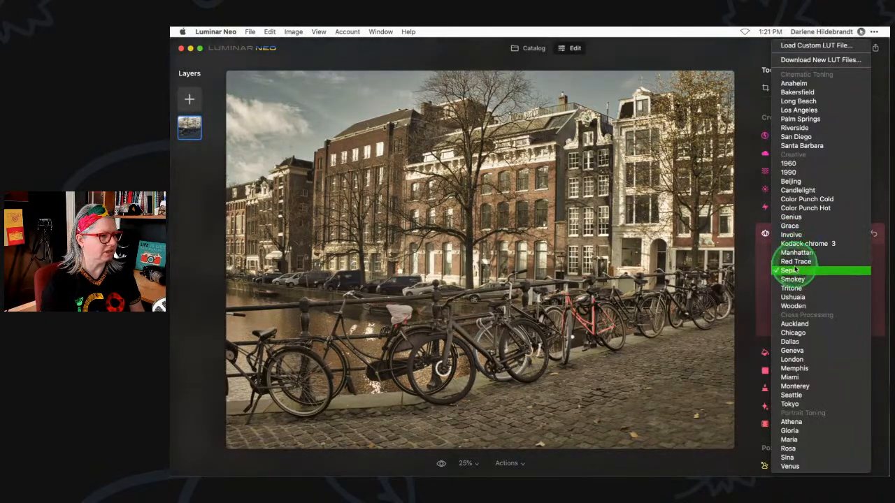
left_click(795, 280)
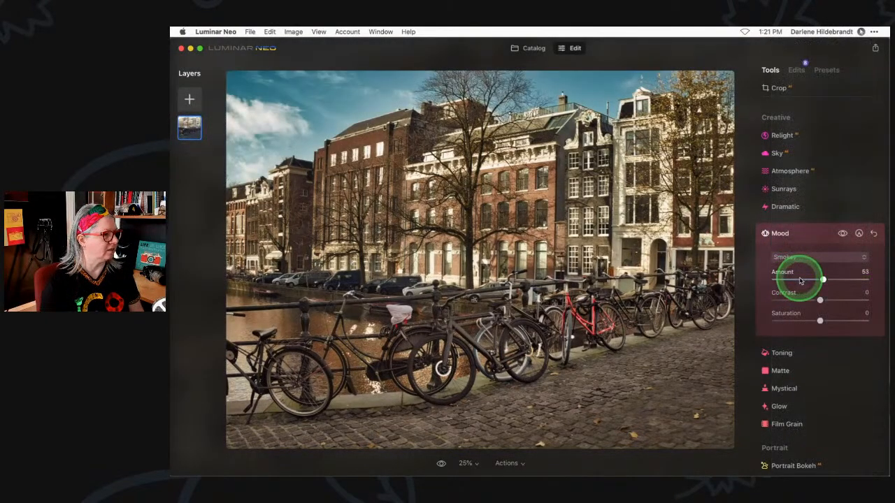
left_click(804, 257)
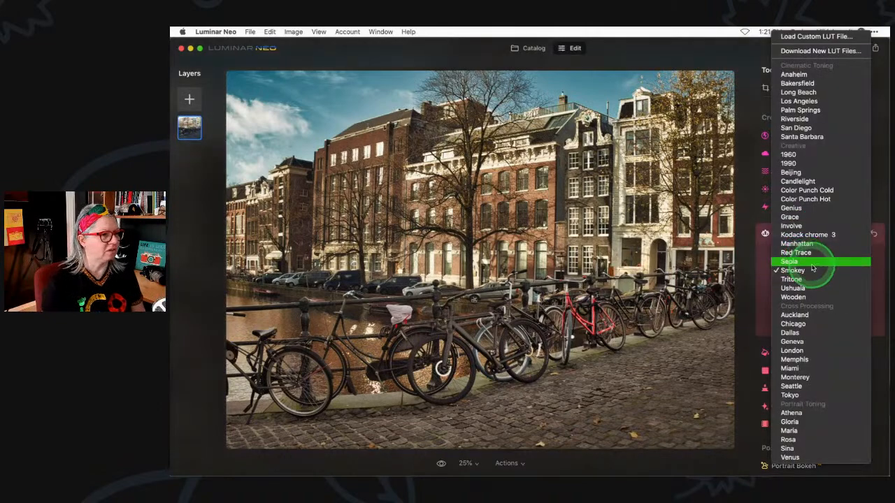
left_click(801, 163)
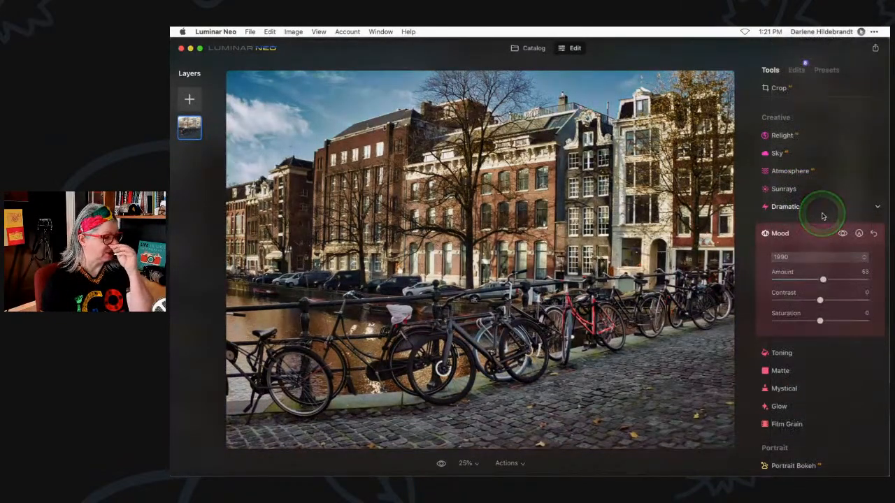
- Try the Red Trace LUT in Mood and lower the Amount to 51
left_click(795, 257)
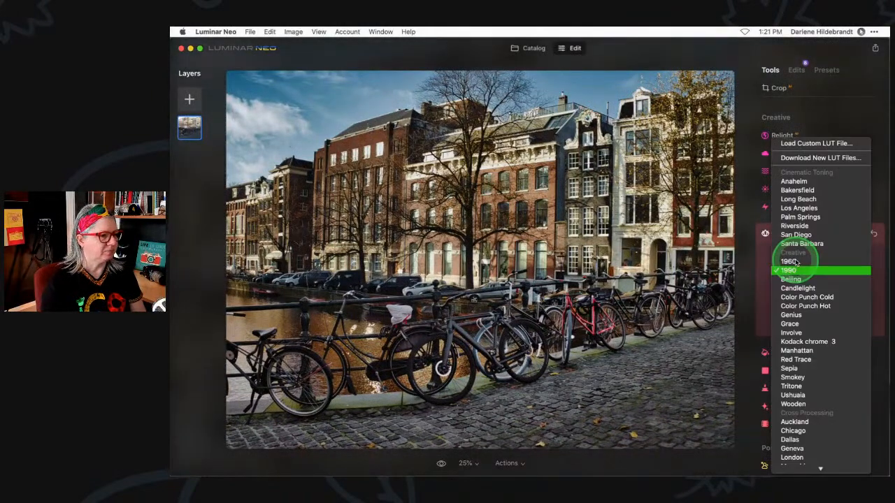
left_click(804, 359)
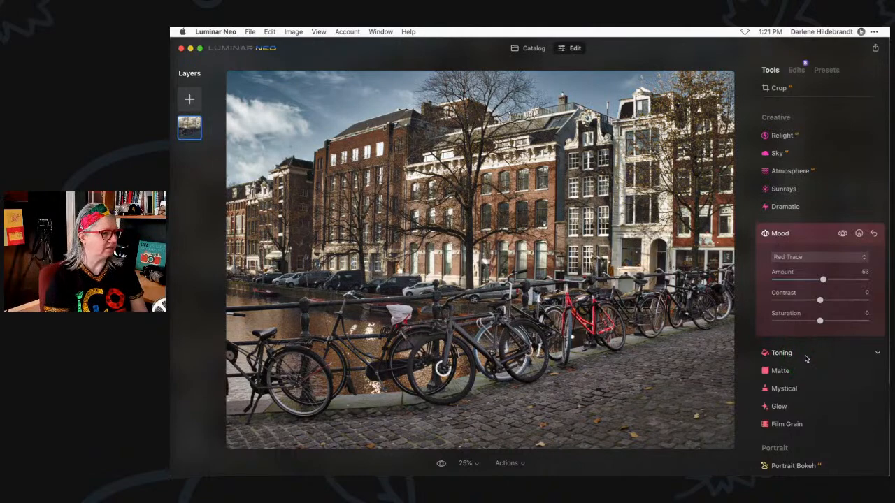
mouse_move(823, 279)
left_mouse_down()
mouse_move(777, 279)
mouse_move(813, 280)
left_mouse_up()
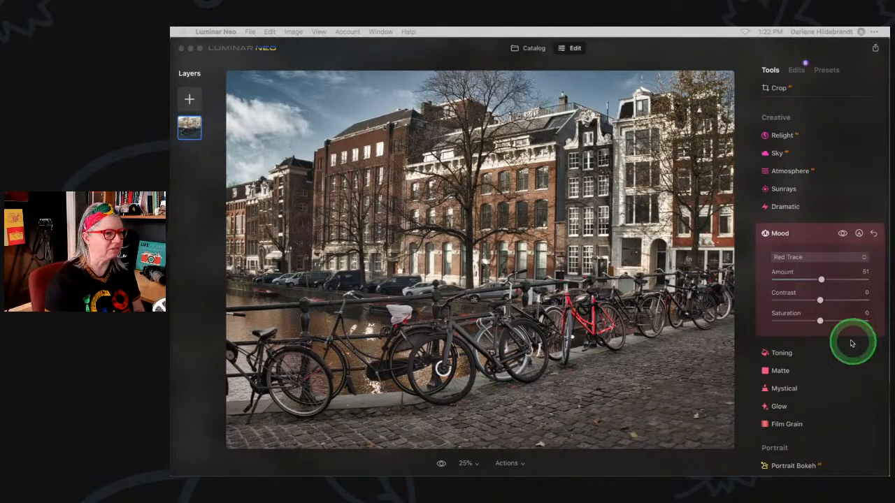
left_click(811, 236)
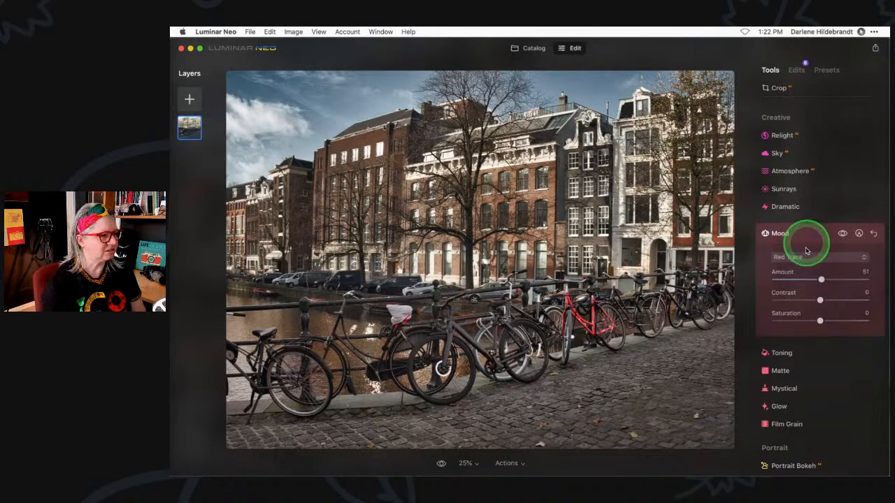
- Try the Rosa portrait toning LUT on the photo
left_click(809, 257)
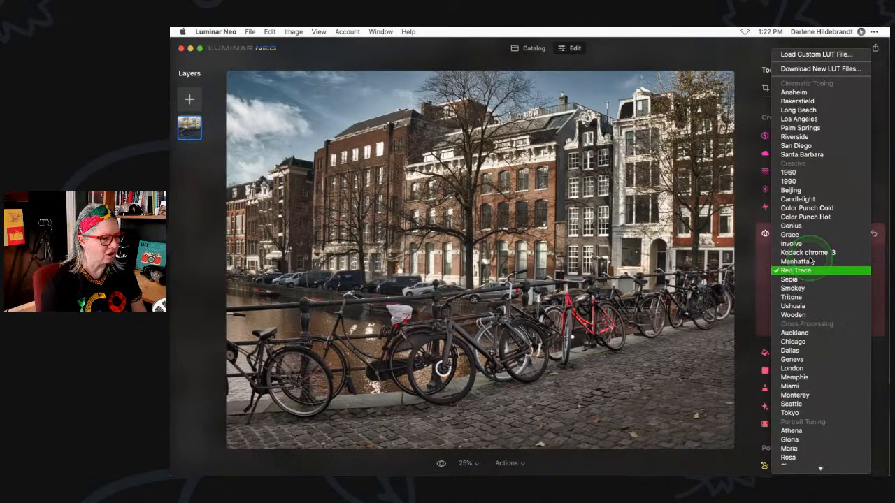
scroll(811, 261, "down", 1)
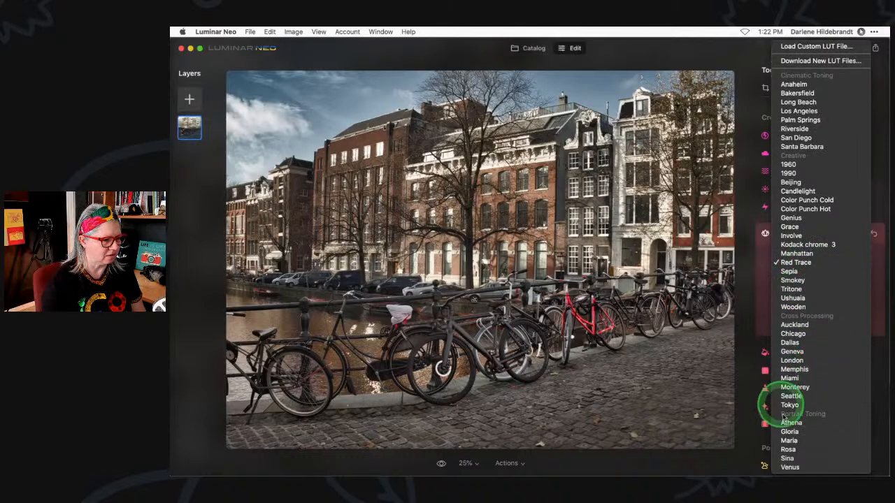
left_click(788, 451)
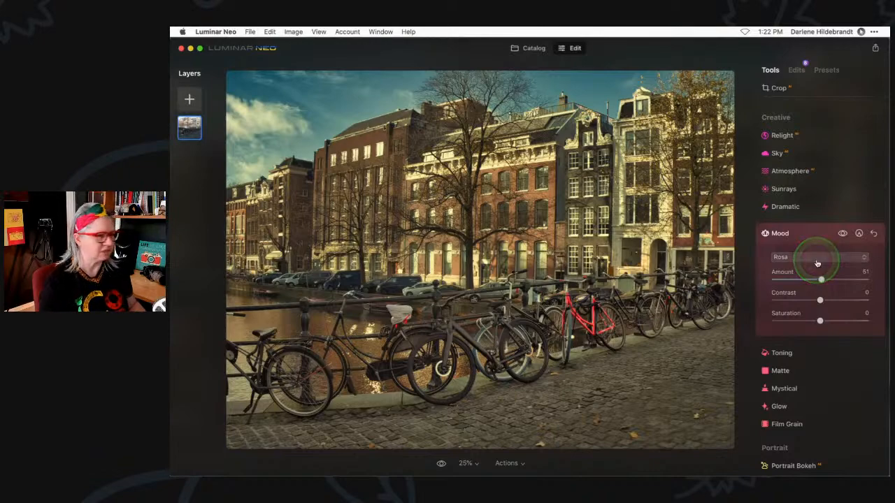
- Switch to PDF Expert, look through the Land of Freedom LUTs Contact Sheet, and return to Luminar Neo
key("super+Tab")
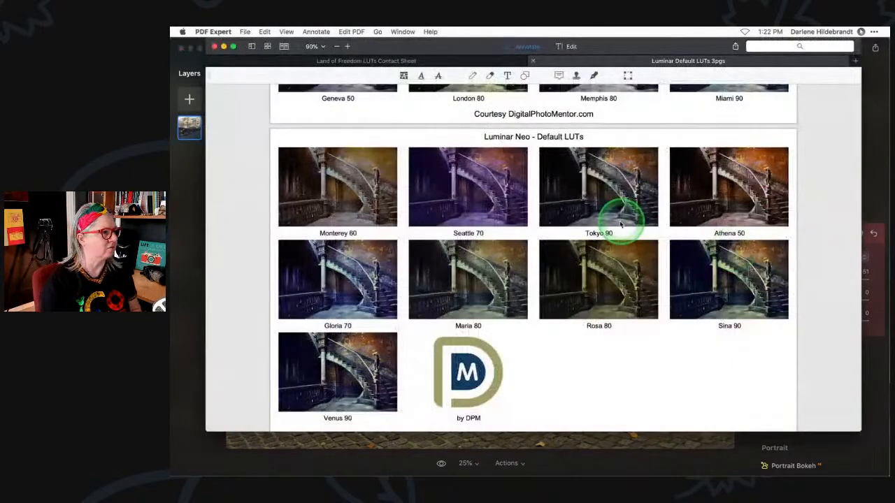
left_click(432, 61)
scroll(589, 161, "up", 3)
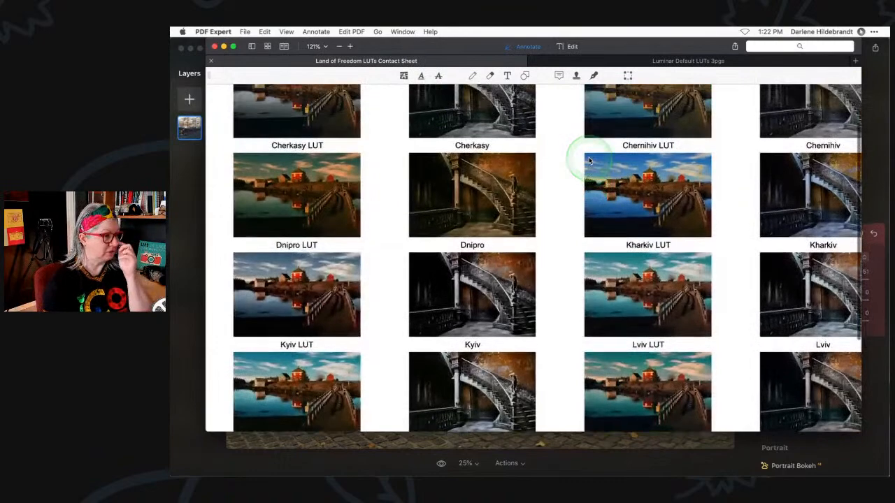
scroll(689, 112, "right", 2)
scroll(689, 116, "up", 3)
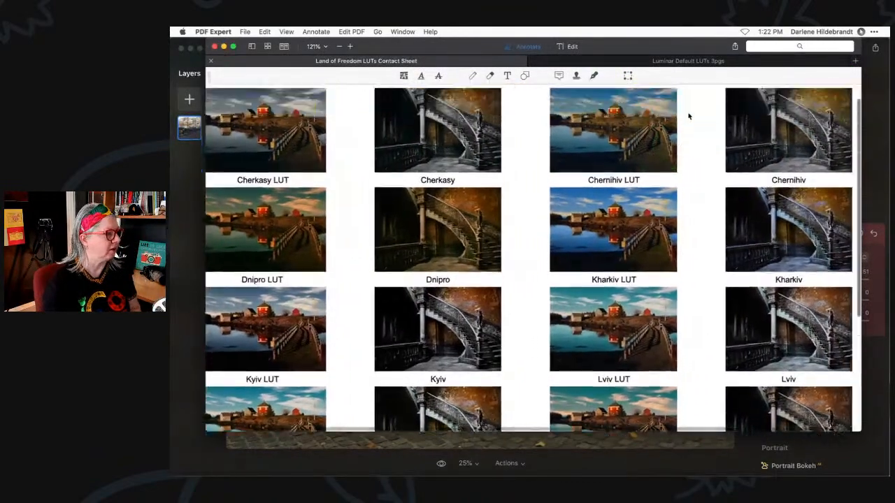
scroll(657, 152, "down", 2)
scroll(659, 150, "down", 7)
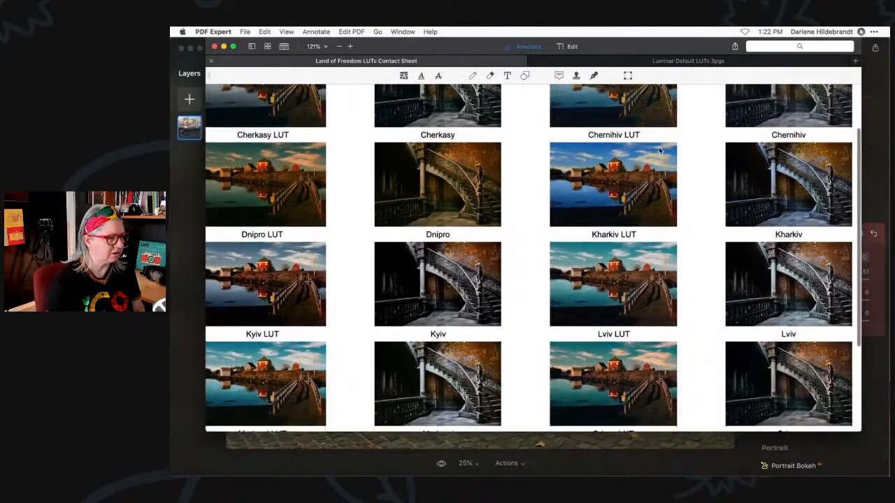
scroll(660, 151, "down", 1)
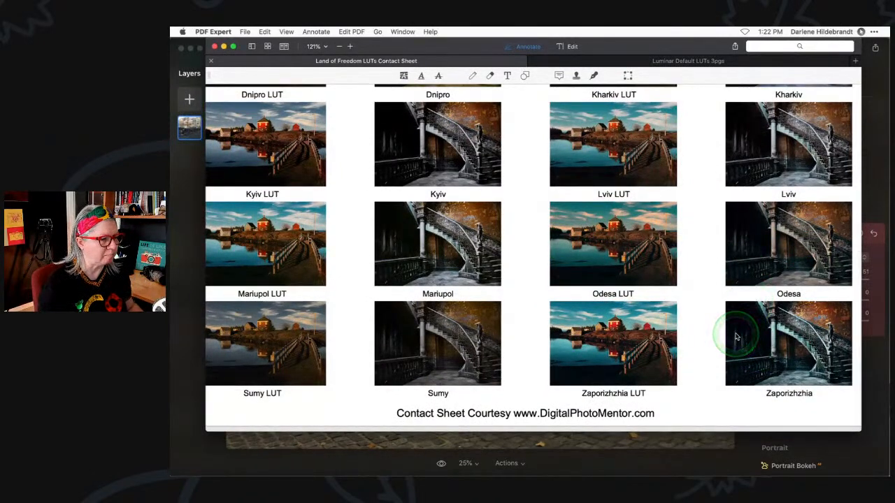
left_click(180, 201)
- Load Zaporizhzhia.cube as a custom Mood LUT from the Land of Freedom LUTs folder in Pictures, Luminar packs, LUTs
left_click(793, 259)
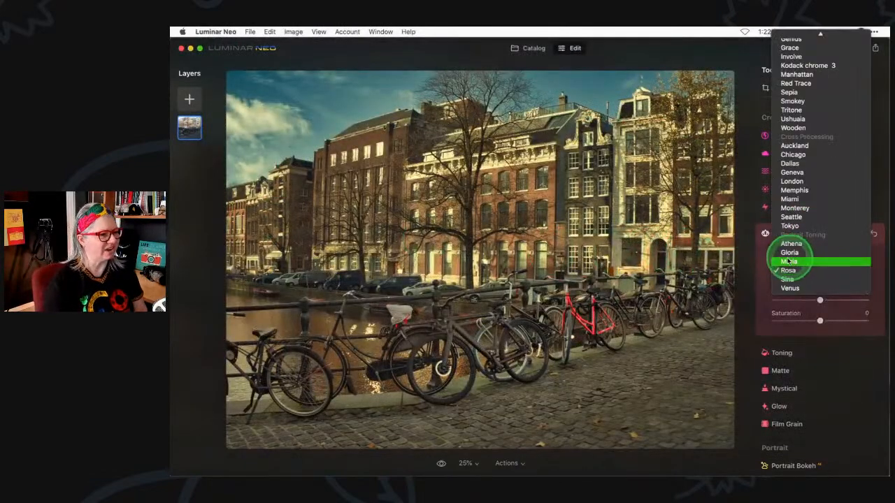
scroll(797, 255, "up", 5)
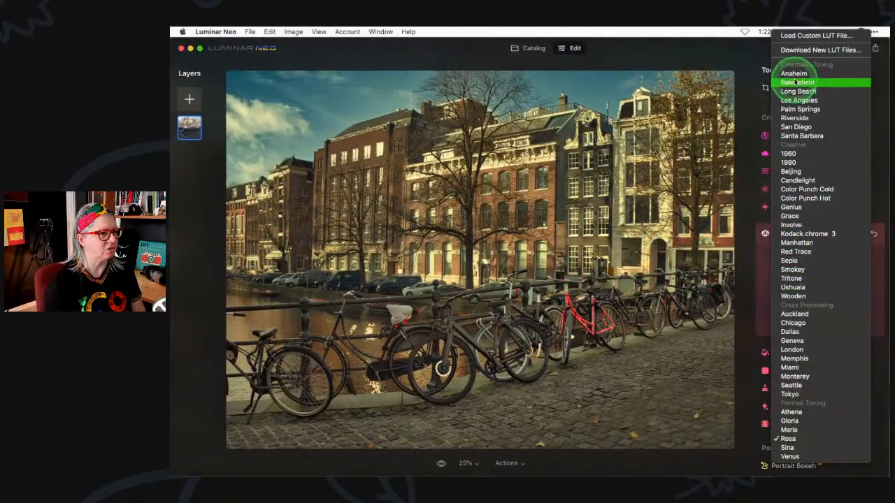
left_click(801, 38)
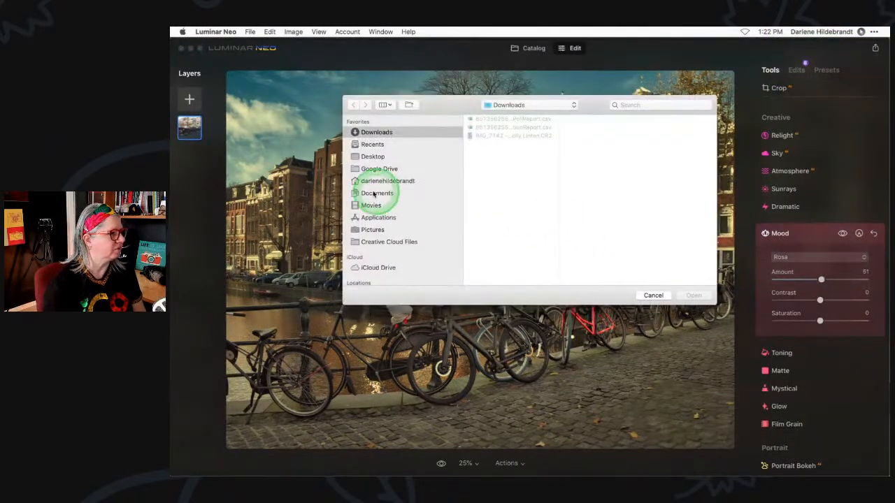
left_click(372, 229)
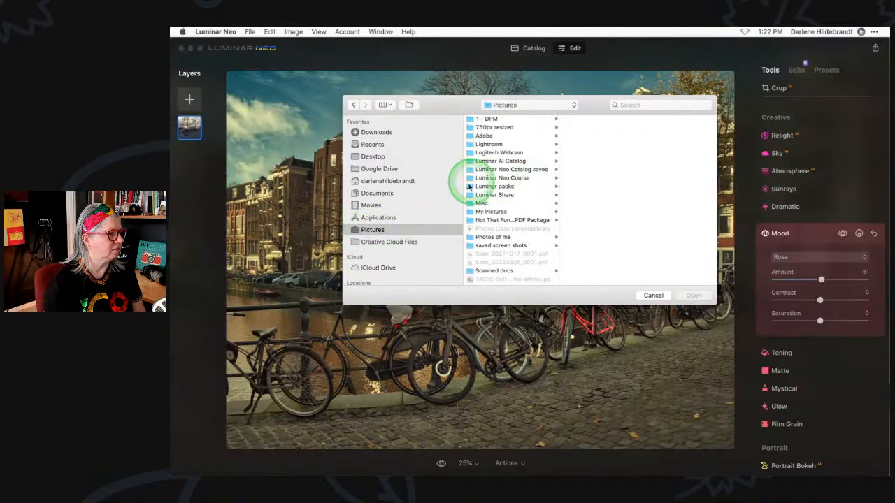
left_click(496, 186)
left_click(578, 152)
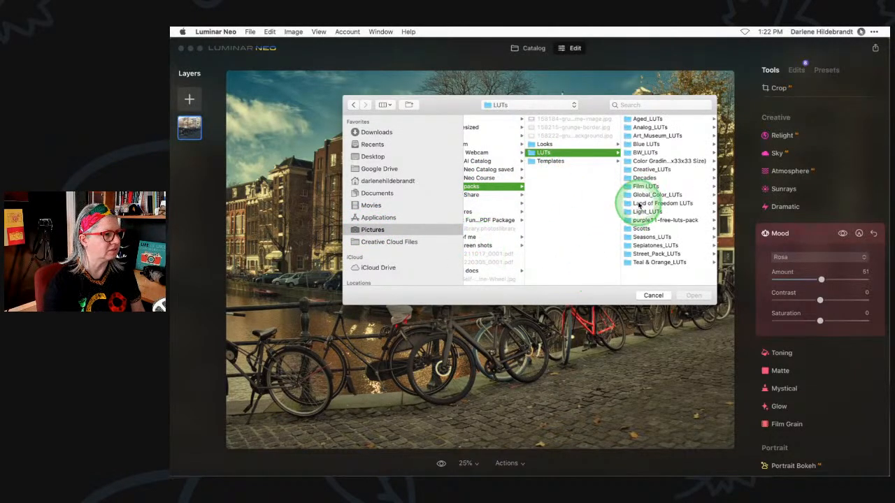
left_click(638, 203)
left_click(641, 196)
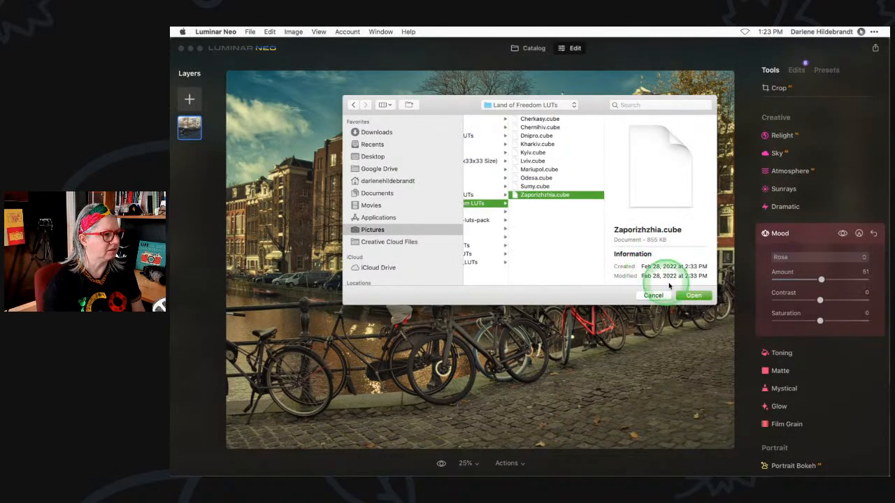
left_click(692, 295)
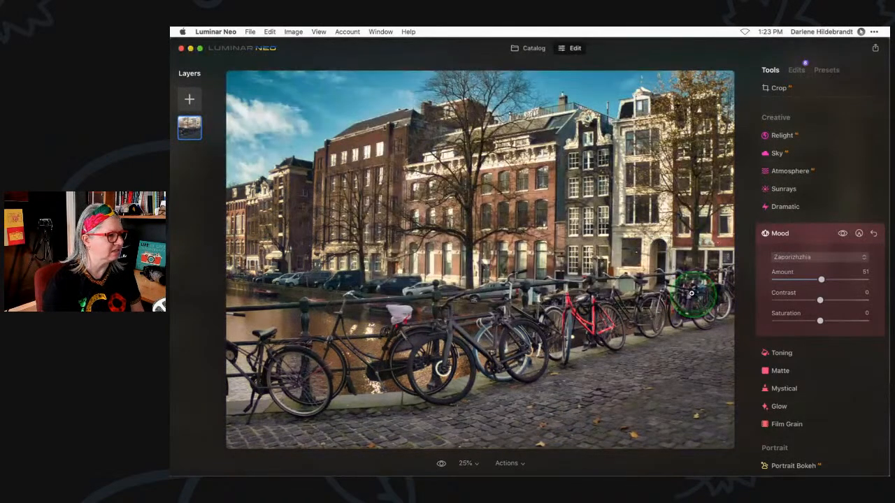
- Set the Mood Contrast to 4 and the Amount to 61
left_click_drag(820, 280, 821, 300)
mouse_move(840, 280)
left_mouse_down()
mouse_move(816, 279)
mouse_move(831, 279)
left_mouse_up()
- Load Odesa.cube as the custom Mood LUT and set the Amount to 62
left_click(815, 257)
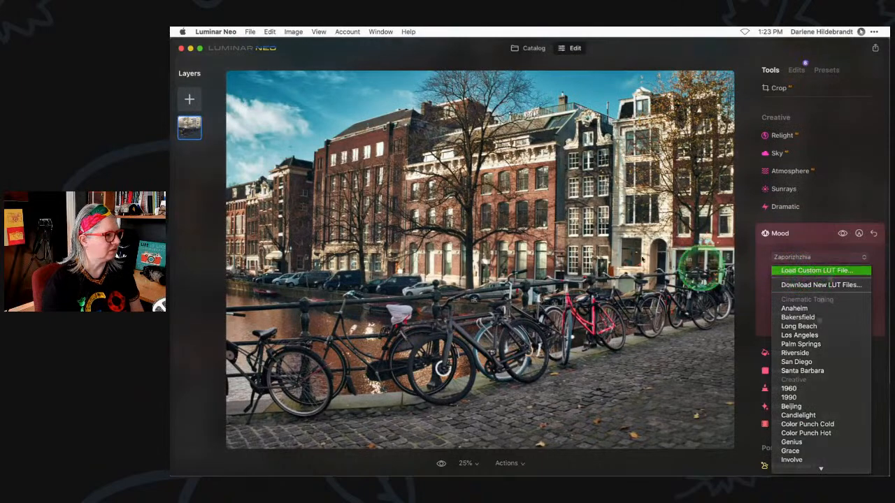
left_click(773, 272)
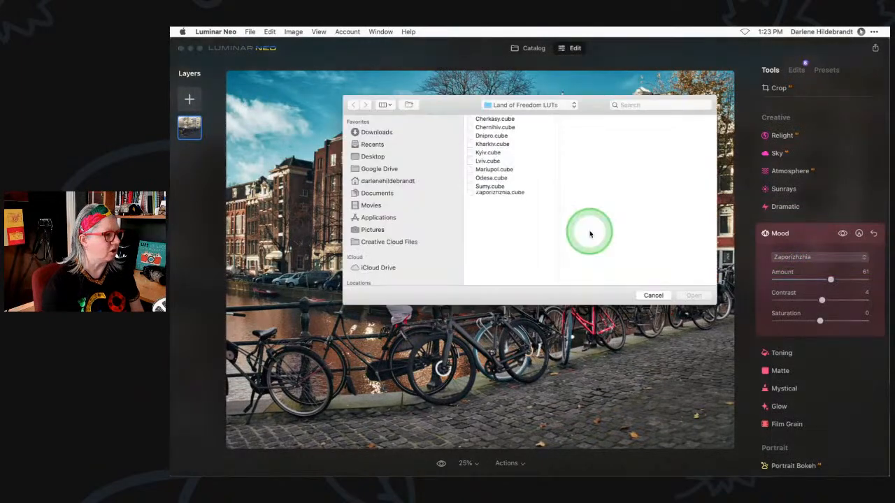
left_click(487, 178)
left_click(692, 295)
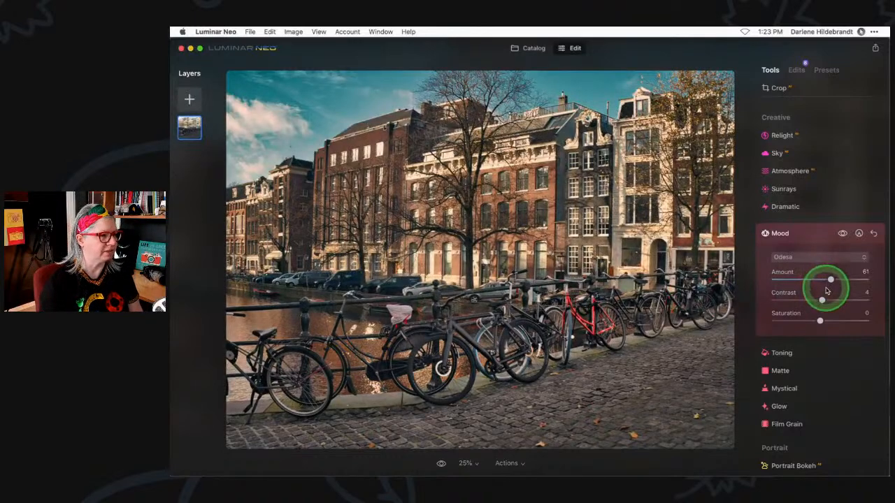
mouse_move(831, 279)
left_mouse_down()
mouse_move(774, 276)
mouse_move(830, 280)
left_mouse_up()
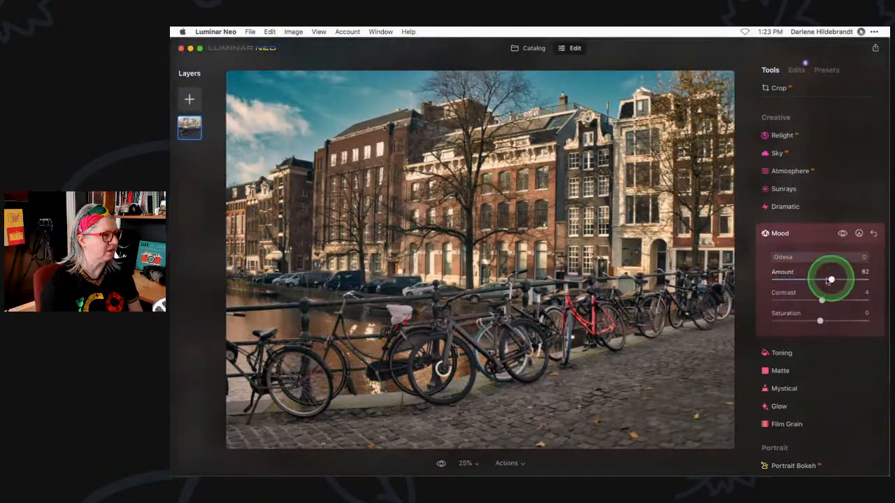
- Change the Mood LUT from the custom file to Gloria
left_click(803, 258)
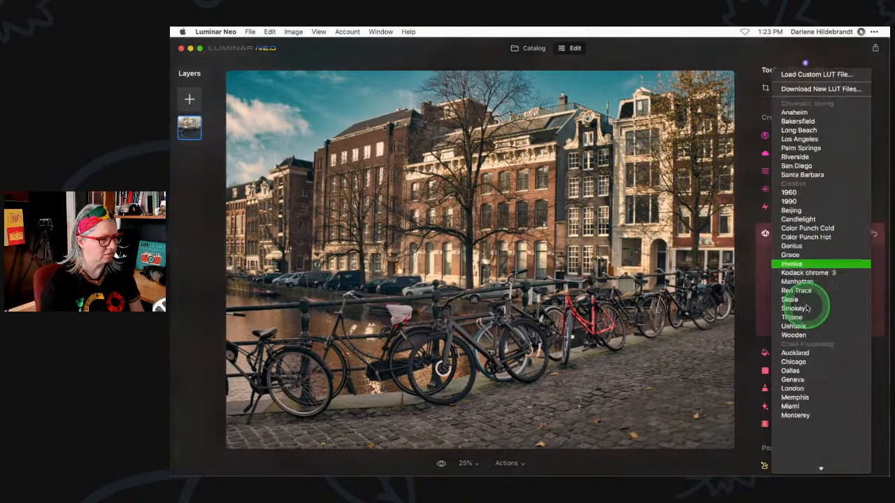
left_click(794, 428)
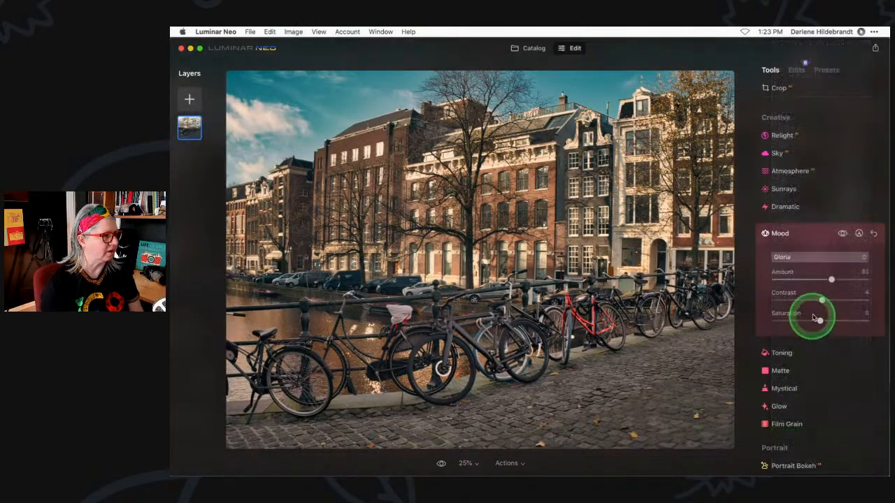
- Set the Mood Amount to 31, Contrast to 27 and Saturation to 43, and compare the photo with and without Mood
left_click_drag(832, 279, 802, 279)
left_click_drag(815, 320, 832, 300)
left_click(843, 234)
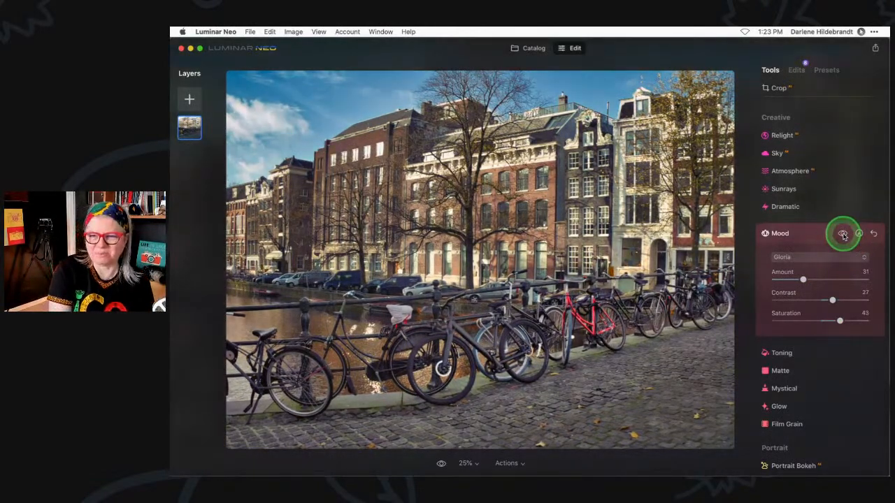
left_click(843, 234)
left_click(843, 235)
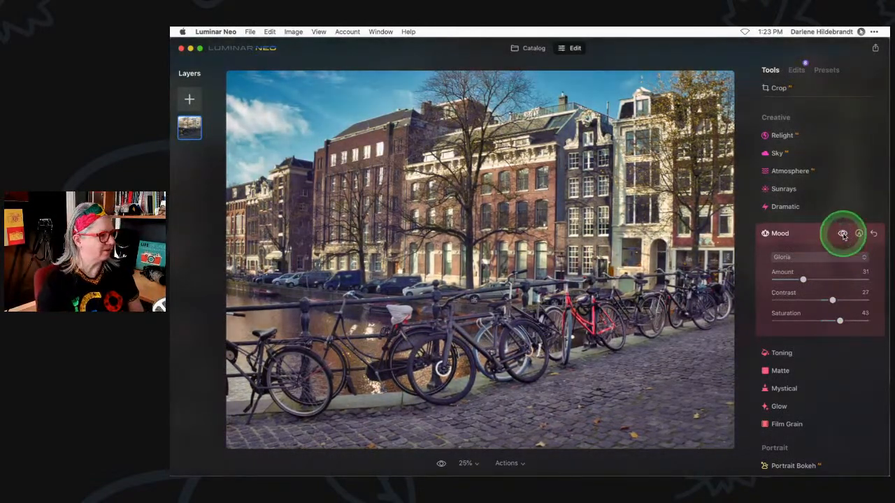
left_click(843, 236)
left_click(804, 306)
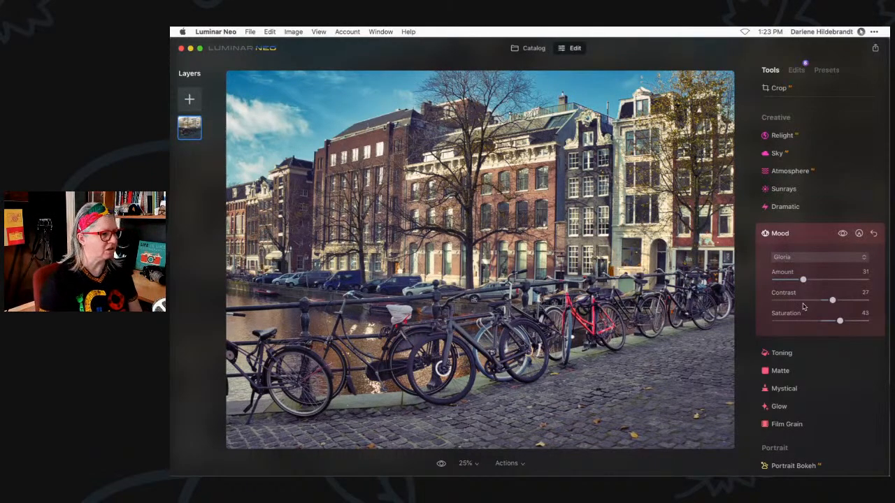
left_click(803, 306)
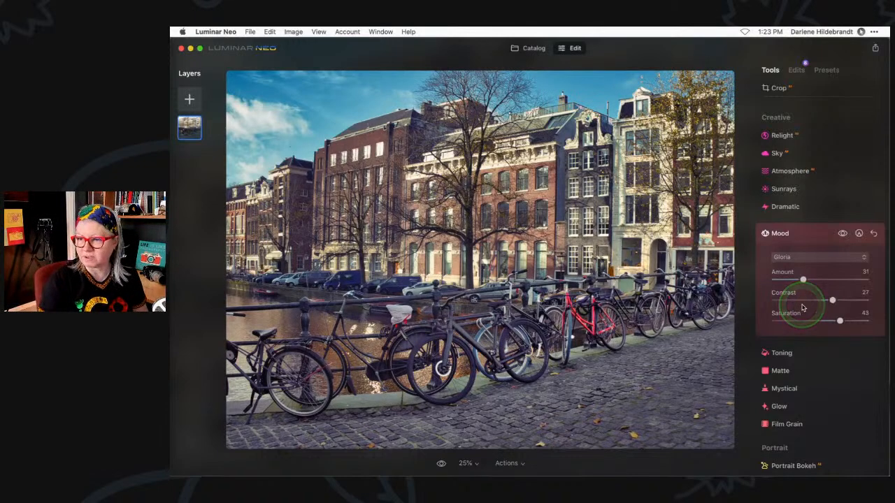
left_click(802, 307)
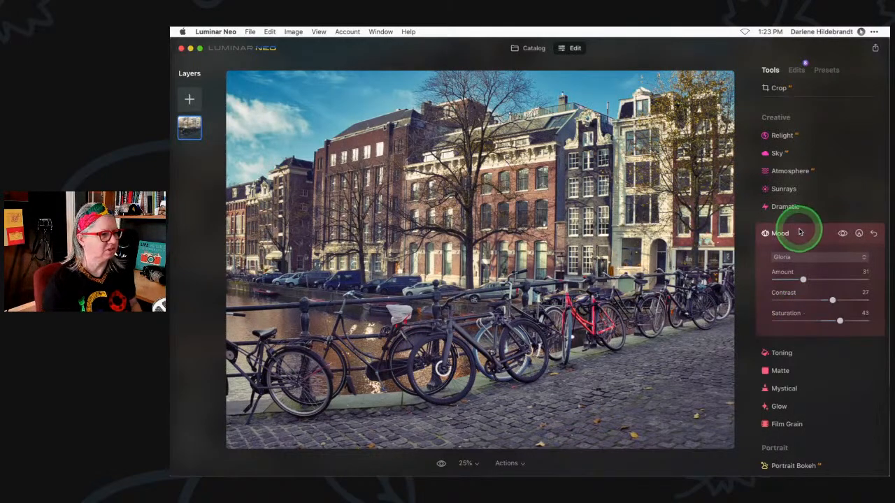
- Change the Mood LUT to Wooden with an Amount of 24, and compare the result with the original photo
left_click_drag(803, 280, 777, 277)
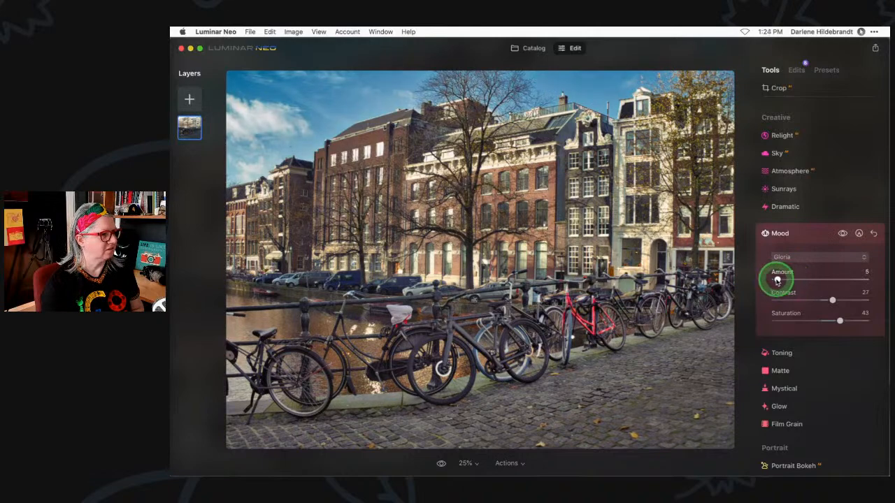
left_click(802, 257)
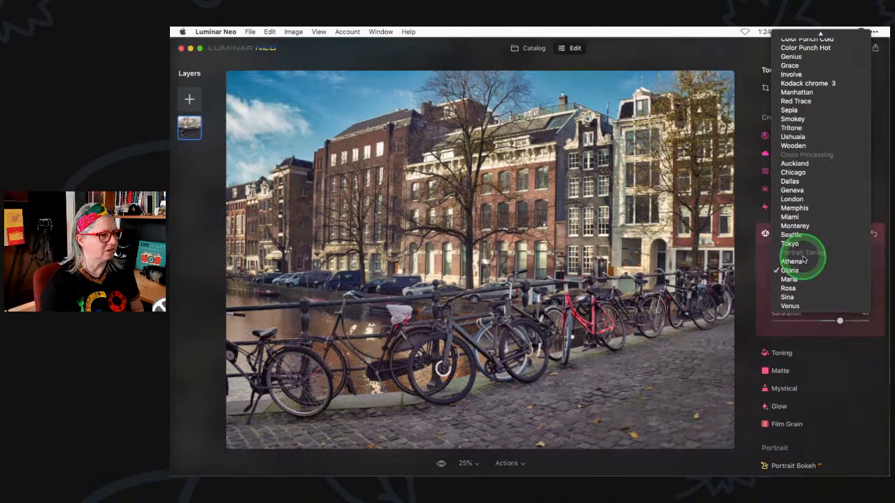
left_click(793, 145)
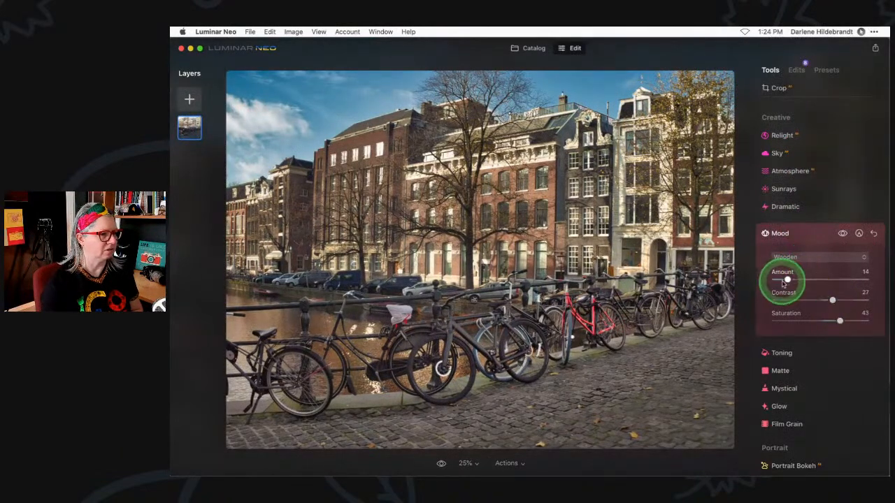
left_click_drag(786, 280, 796, 279)
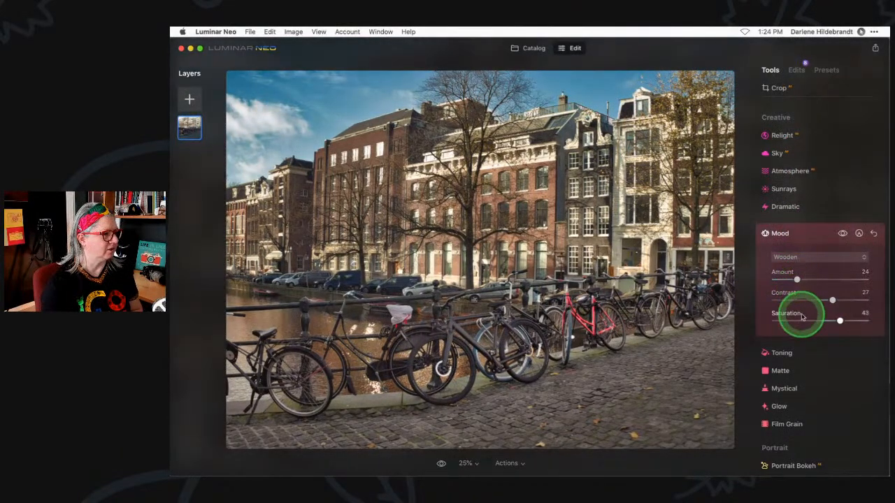
key("backslash")
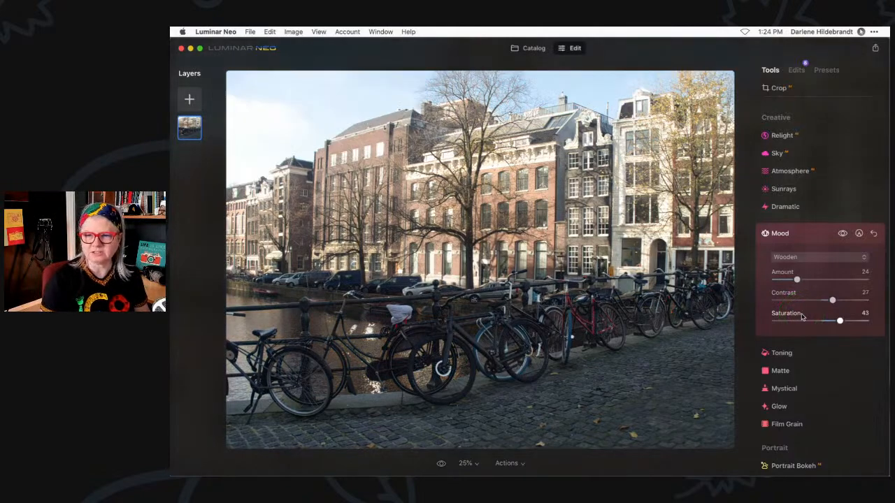
key("backslash")
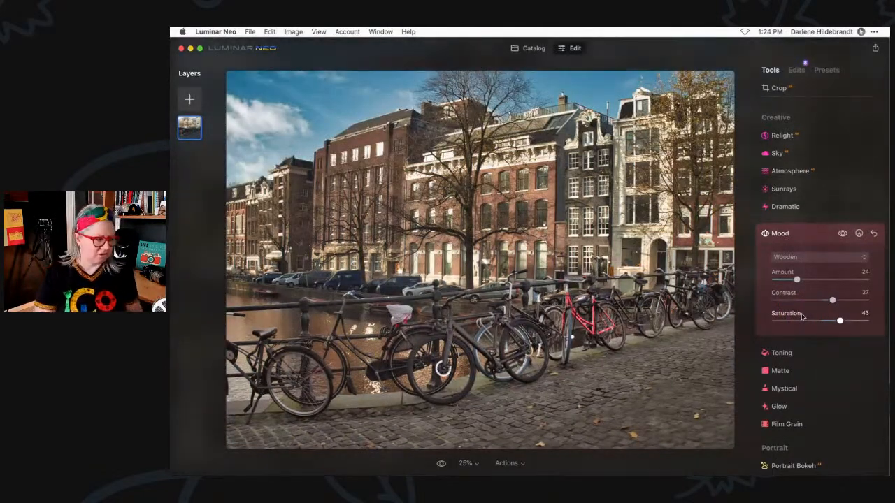
left_click(805, 234)
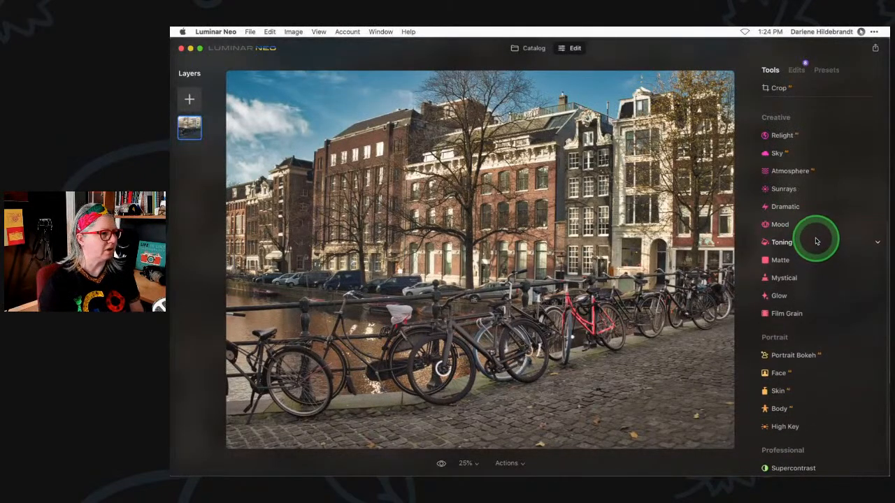
- Rotate the photo 180 degrees with the Crop tool to view the composition upside down
left_click(779, 89)
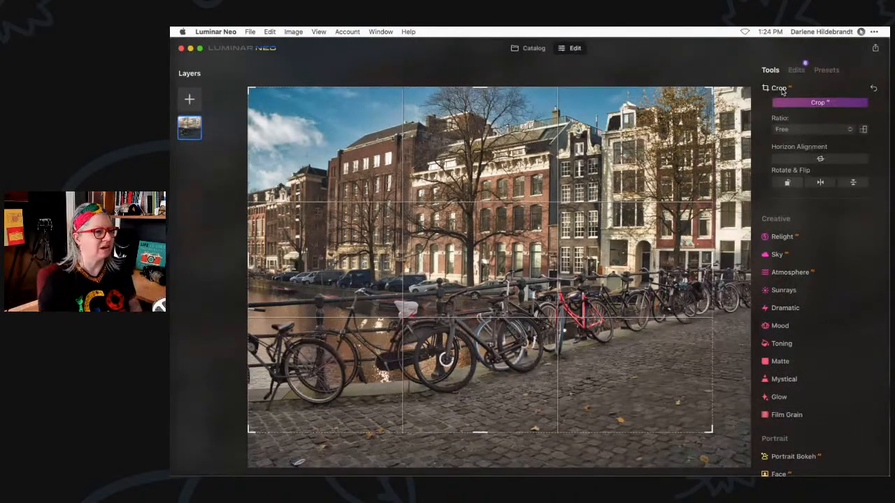
left_click(788, 182)
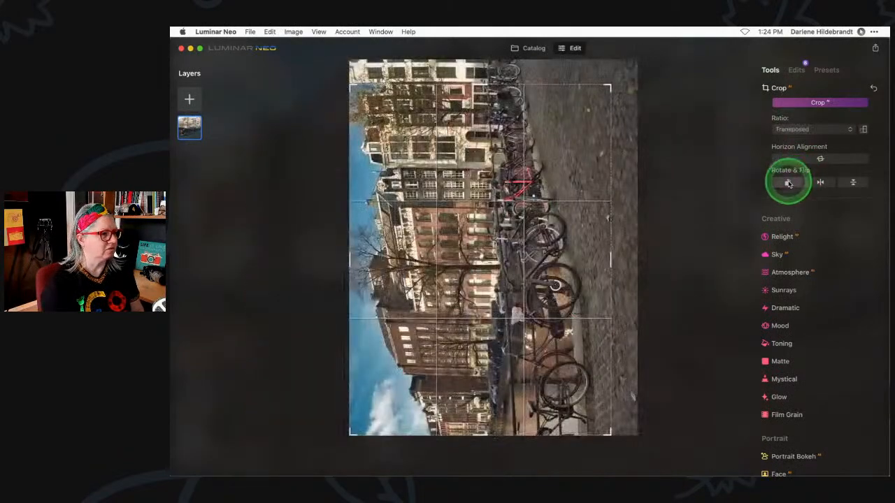
left_click(788, 182)
key("Return")
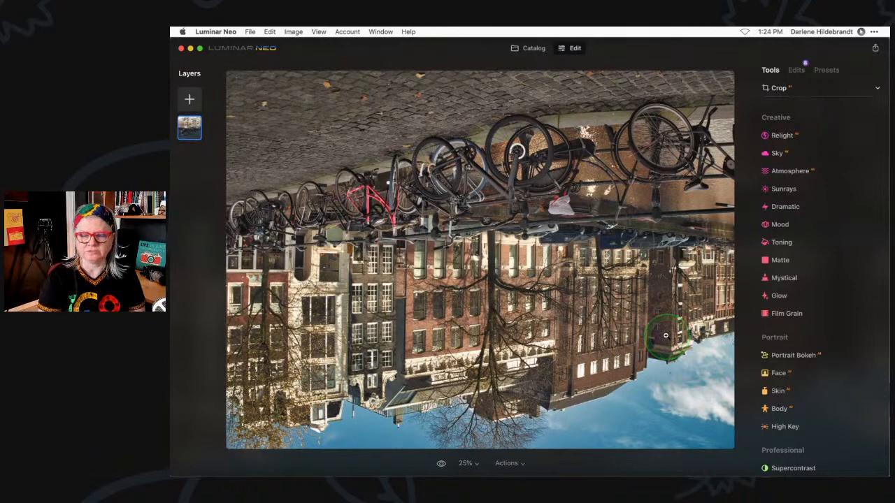
- Rotate the upside-down photo another 180 degrees back to its upright orientation
left_click(779, 87)
left_click(789, 183)
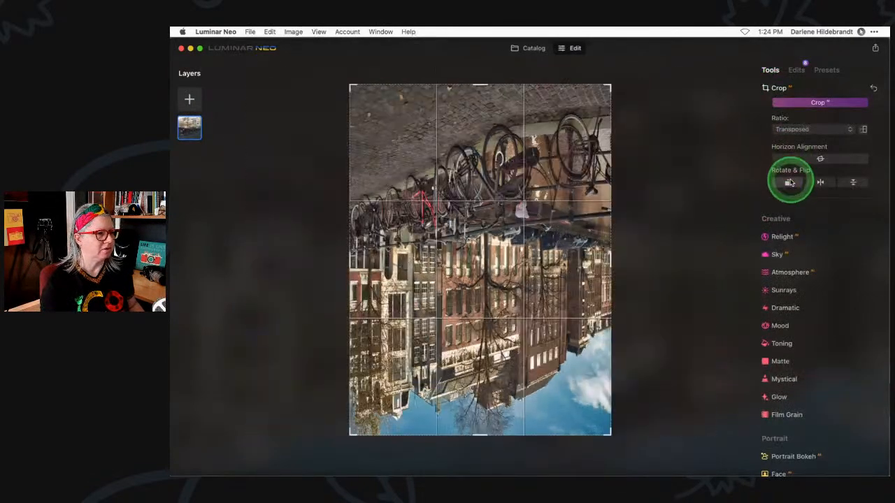
left_click(790, 183)
key("Return")
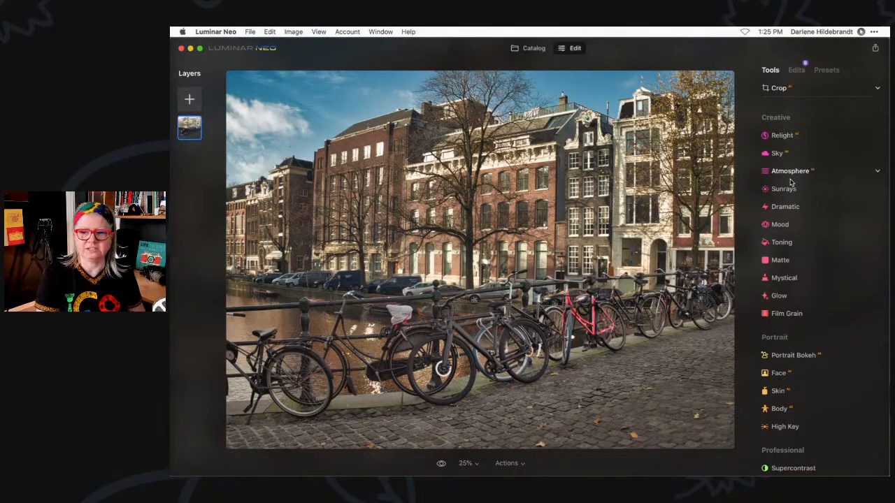
- Apply a new Develop adjustment with Exposure at -0.36 and Highlights at -82
left_click(780, 179)
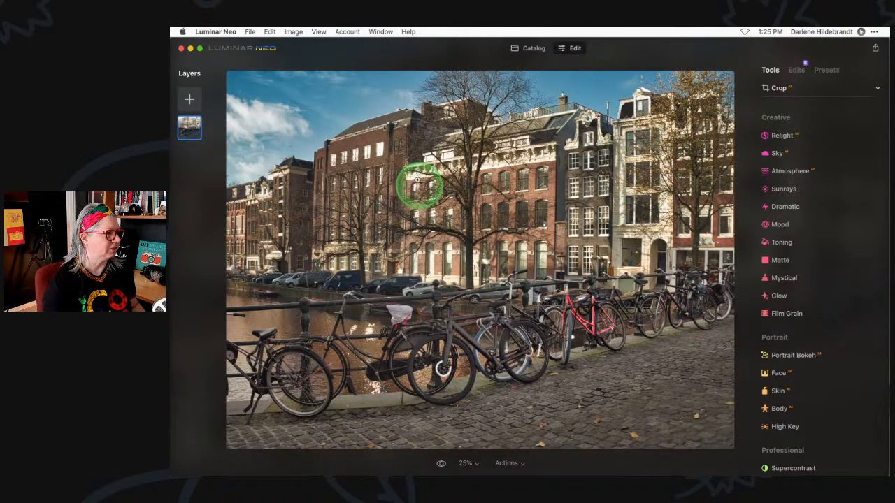
scroll(801, 337, "down", 2)
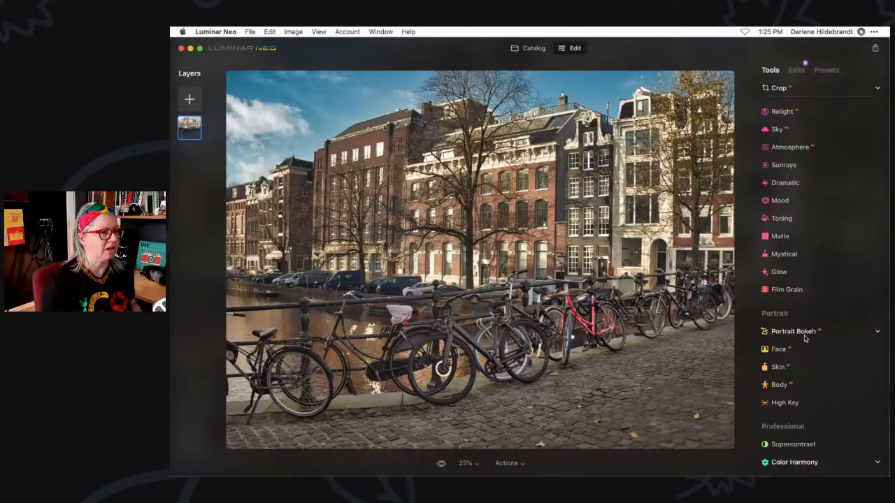
scroll(804, 335, "up", 10)
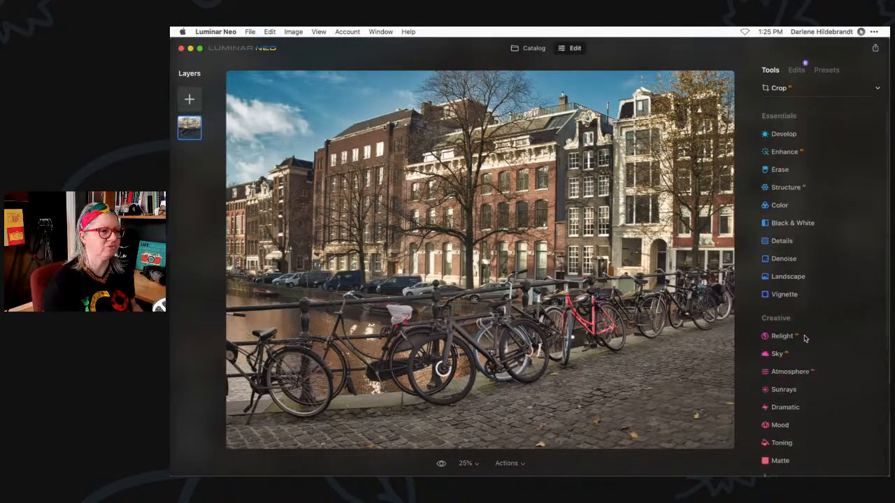
left_click(783, 126)
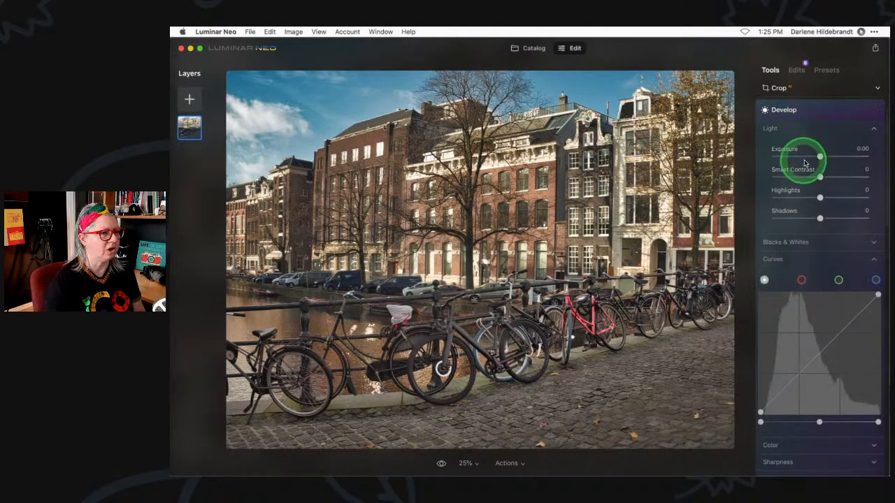
left_click_drag(815, 153, 816, 156)
left_click_drag(820, 198, 762, 198)
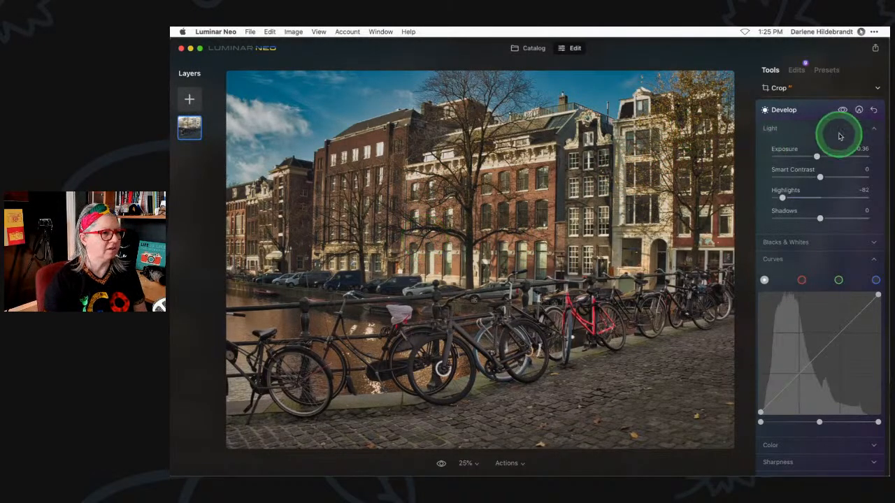
- Mask the Develop adjustment with a brush at Strength 29, painting over the bright building facades across the canal
left_click(859, 110)
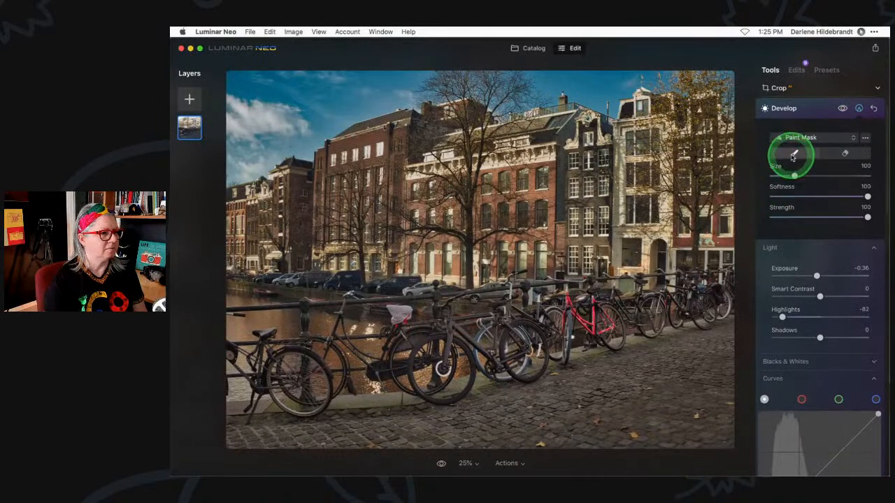
mouse_move(795, 221)
left_mouse_down()
mouse_move(811, 215)
mouse_move(783, 214)
mouse_move(803, 217)
left_mouse_up()
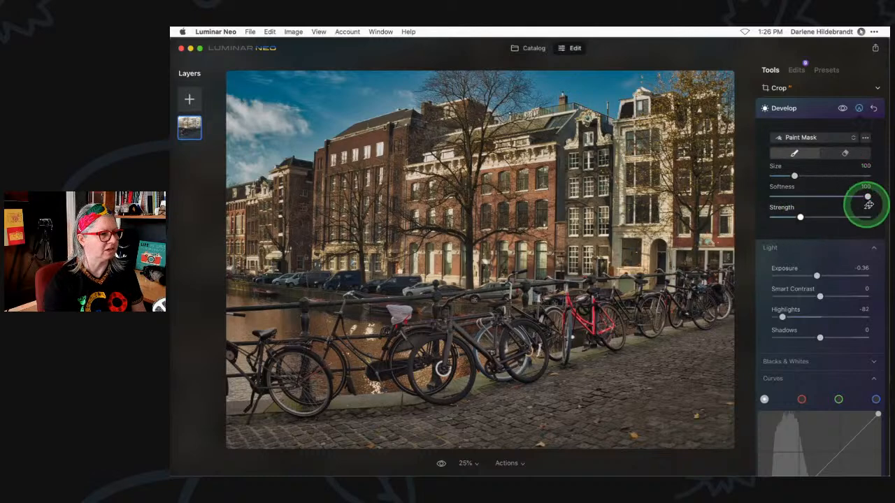
mouse_move(665, 144)
left_mouse_down()
mouse_move(670, 246)
mouse_move(663, 128)
mouse_move(627, 123)
mouse_move(634, 117)
mouse_move(626, 277)
mouse_move(629, 249)
mouse_move(655, 254)
mouse_move(658, 210)
mouse_move(669, 267)
mouse_move(617, 268)
mouse_move(643, 271)
mouse_move(711, 238)
mouse_move(680, 237)
mouse_move(641, 95)
mouse_move(627, 233)
left_mouse_up()
mouse_move(554, 160)
left_mouse_down()
mouse_move(404, 164)
mouse_move(421, 257)
mouse_move(411, 276)
mouse_move(465, 280)
mouse_move(422, 271)
mouse_move(447, 250)
mouse_move(467, 275)
mouse_move(377, 263)
left_mouse_up()
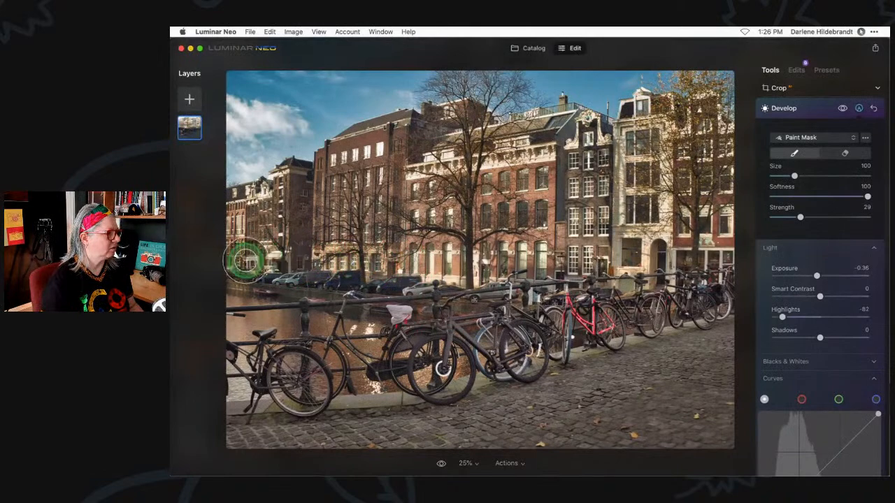
- Reduce the mask brush to size 52 and paint the sunlit details of the buildings on the far left and centre
key("super+equal")
key("super+equal")
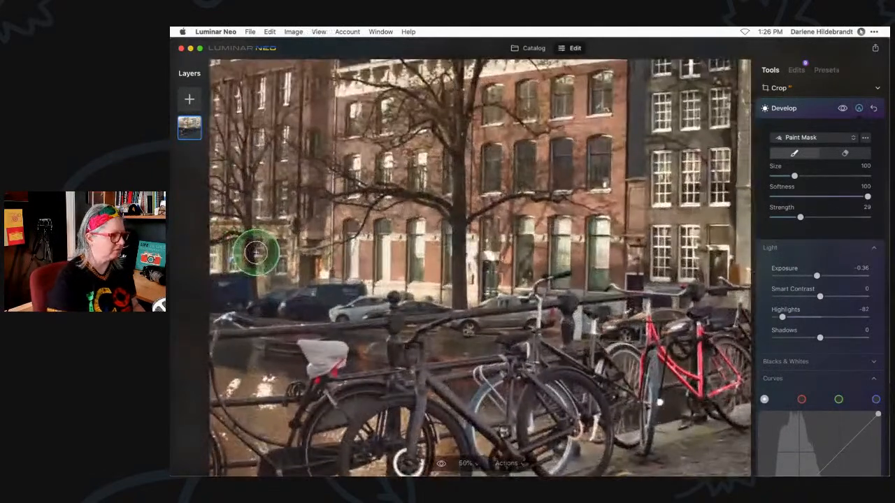
scroll(313, 207, "left", 4)
scroll(313, 207, "up", 5)
scroll(313, 207, "left", 3)
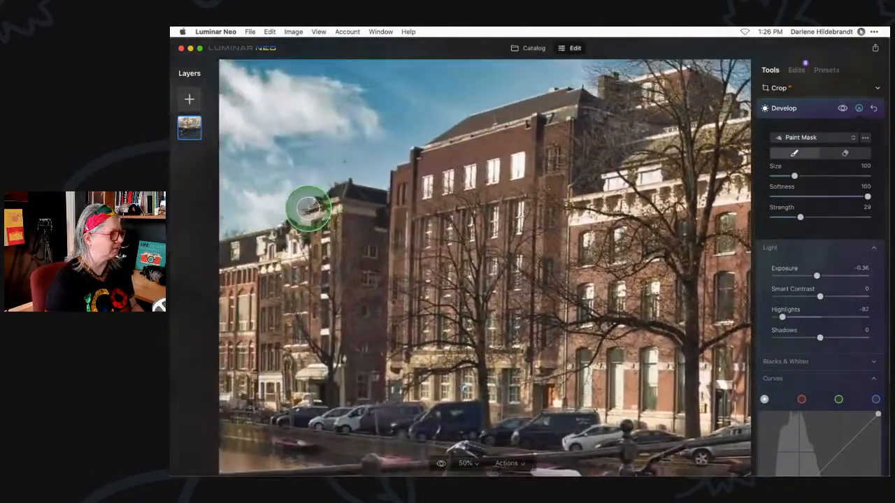
key("bracketleft")
key("bracketleft")
key("bracketleft")
key("bracketleft")
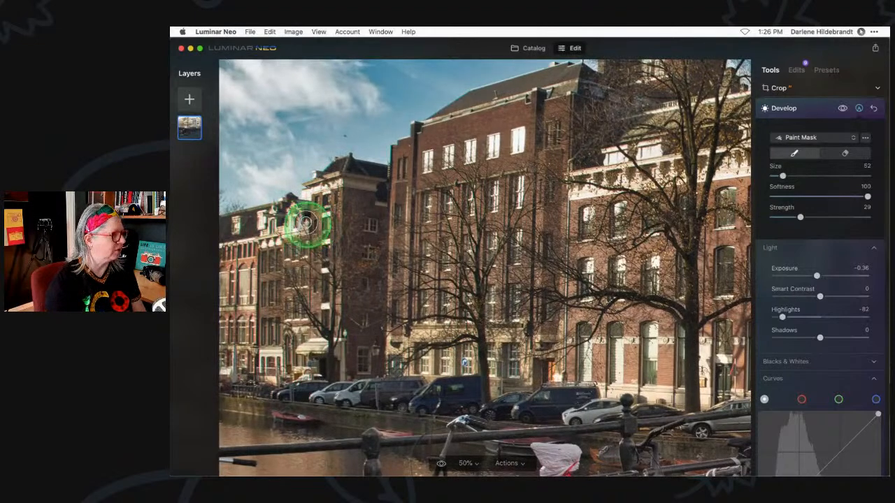
mouse_move(294, 212)
left_mouse_down()
mouse_move(346, 185)
mouse_move(333, 185)
mouse_move(282, 238)
mouse_move(281, 218)
mouse_move(241, 234)
mouse_move(256, 279)
mouse_move(238, 290)
mouse_move(240, 249)
mouse_move(222, 373)
mouse_move(255, 355)
mouse_move(260, 370)
mouse_move(313, 342)
mouse_move(320, 362)
left_mouse_up()
mouse_move(531, 152)
left_mouse_down()
mouse_move(517, 136)
mouse_move(426, 160)
mouse_move(523, 149)
left_mouse_up()
mouse_move(583, 219)
left_mouse_down()
mouse_move(593, 362)
mouse_move(585, 350)
left_mouse_up()
mouse_move(591, 393)
left_mouse_down()
mouse_move(626, 352)
mouse_move(646, 389)
mouse_move(671, 364)
mouse_move(701, 371)
mouse_move(706, 386)
mouse_move(731, 355)
mouse_move(695, 367)
mouse_move(682, 392)
left_mouse_up()
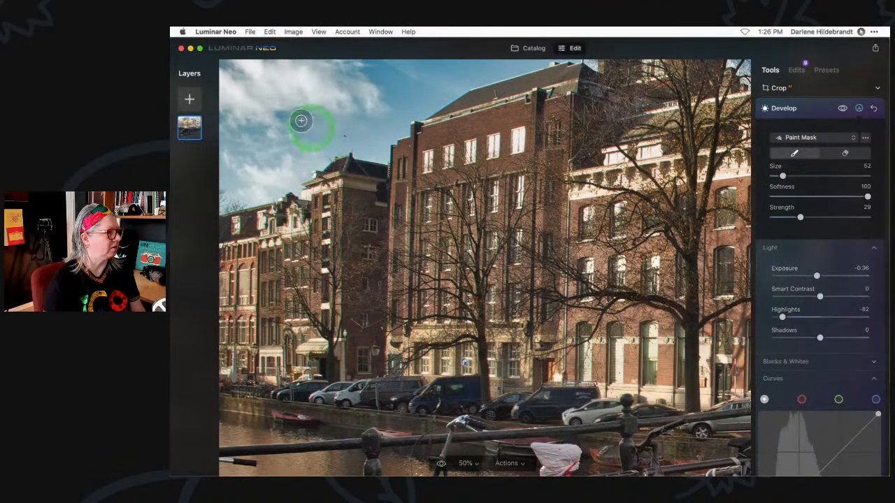
- Enlarge the mask brush to size 244, lower its Strength to 11, and paint over the bright clouds
key("bracketright")
key("bracketright")
key("bracketright")
key("bracketright")
key("bracketright")
key("bracketright")
key("bracketright")
key("bracketright")
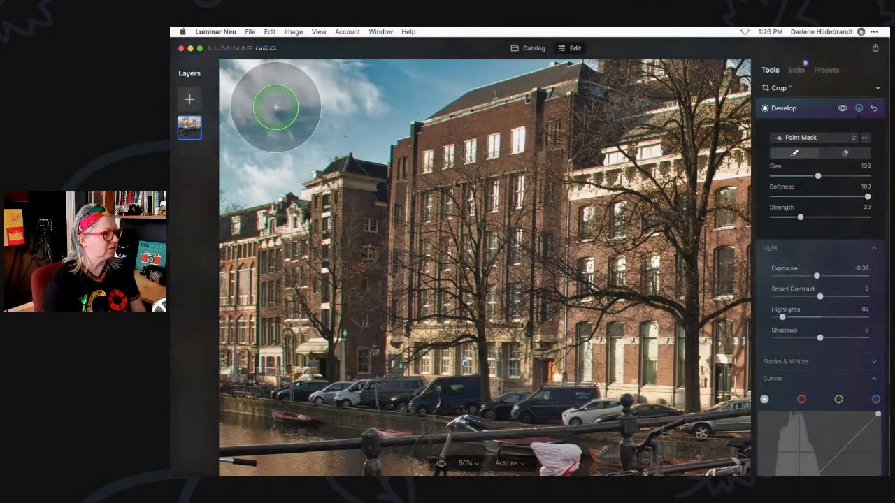
left_click_drag(799, 216, 784, 217)
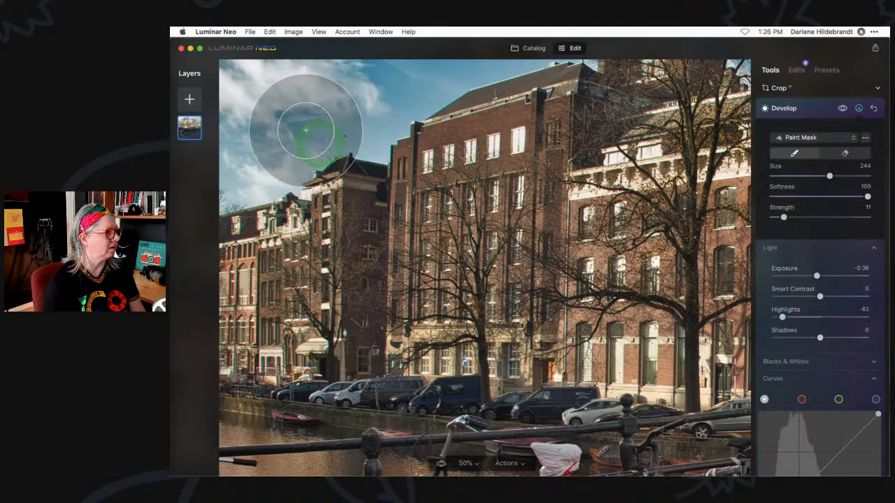
mouse_move(332, 79)
left_mouse_down()
mouse_move(268, 82)
mouse_move(239, 171)
mouse_move(271, 172)
mouse_move(275, 91)
mouse_move(354, 97)
mouse_move(240, 93)
mouse_move(221, 188)
mouse_move(258, 275)
left_mouse_up()
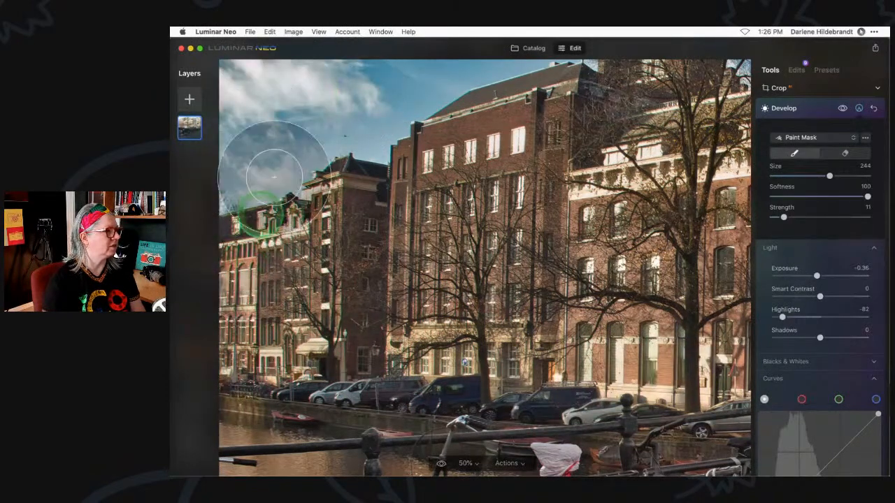
mouse_move(265, 77)
left_mouse_down()
mouse_move(291, 75)
mouse_move(269, 71)
mouse_move(271, 88)
mouse_move(240, 98)
mouse_move(232, 80)
mouse_move(244, 70)
mouse_move(340, 82)
mouse_move(263, 95)
mouse_move(252, 126)
left_mouse_up()
- Reduce the mask brush to size 148 and paint the lower clouds just above the left rooftops
key("bracketleft")
key("bracketleft")
key("bracketleft")
key("bracketleft")
key("bracketleft")
key("bracketleft")
left_click_drag(254, 184, 295, 208)
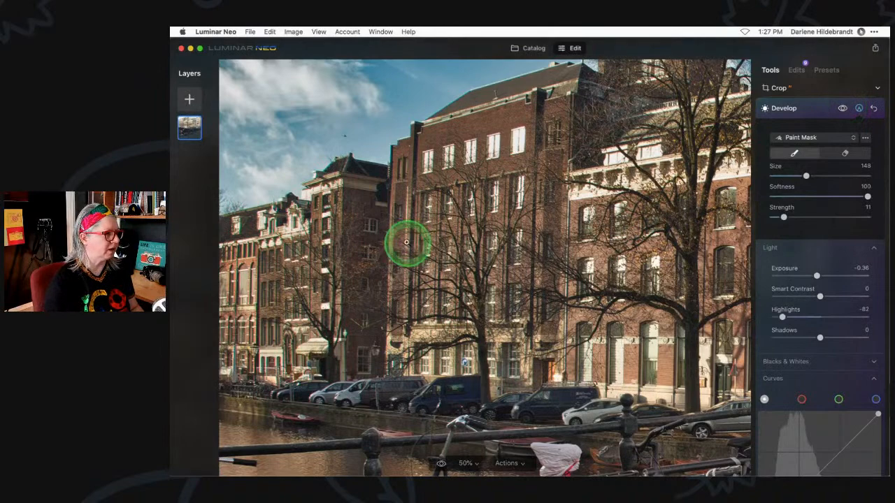
- Compare the whole photo with and without the masked Develop adjustment
key("super+minus")
left_click(843, 109)
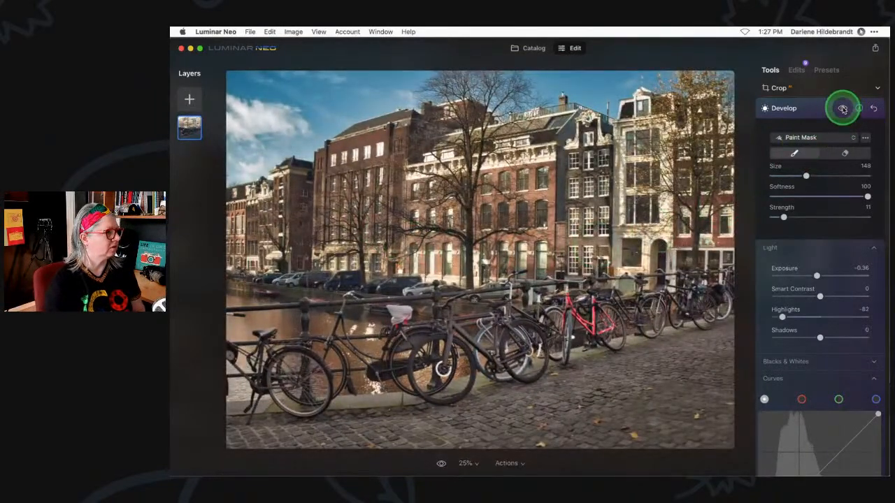
left_click(842, 108)
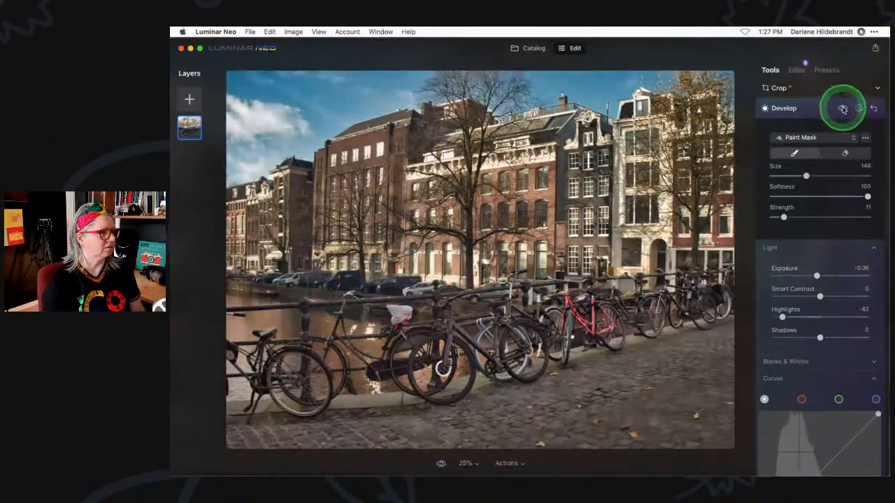
- Set the masked Develop adjustment's Exposure to -0.85 and Smart Contrast to -14, and close it
left_click(843, 108)
left_click(842, 108)
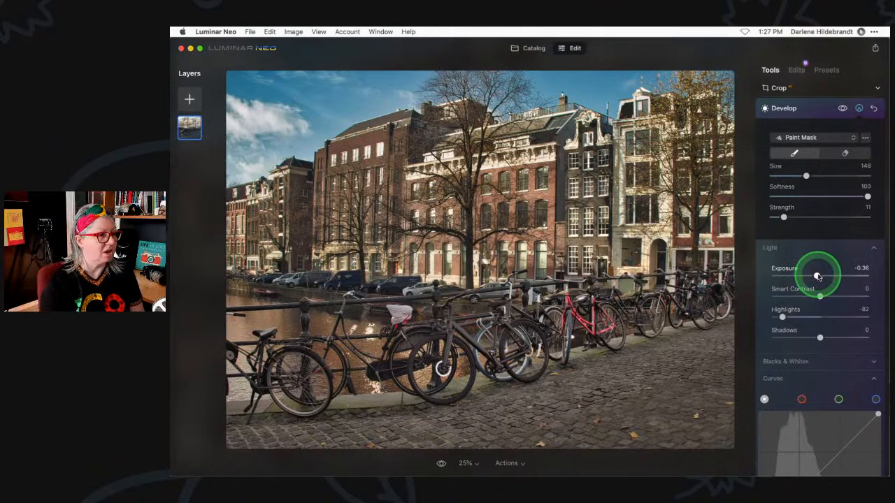
left_click_drag(816, 276, 885, 272)
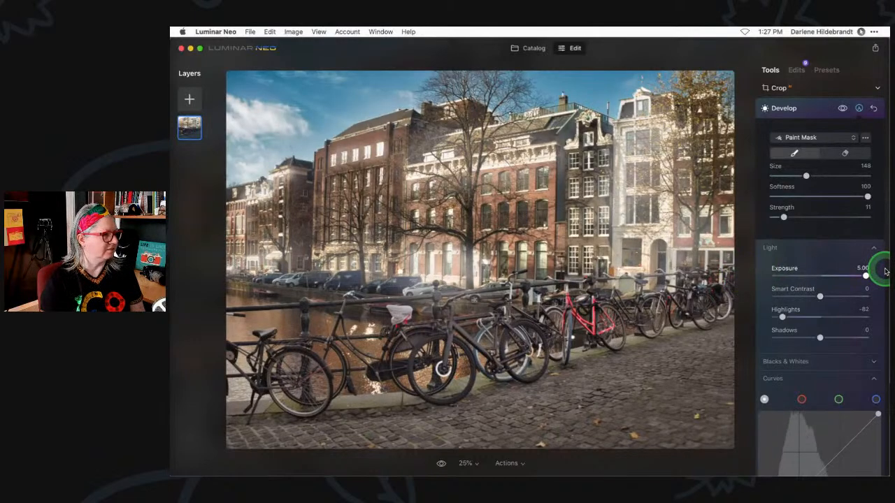
left_click_drag(885, 271, 811, 272)
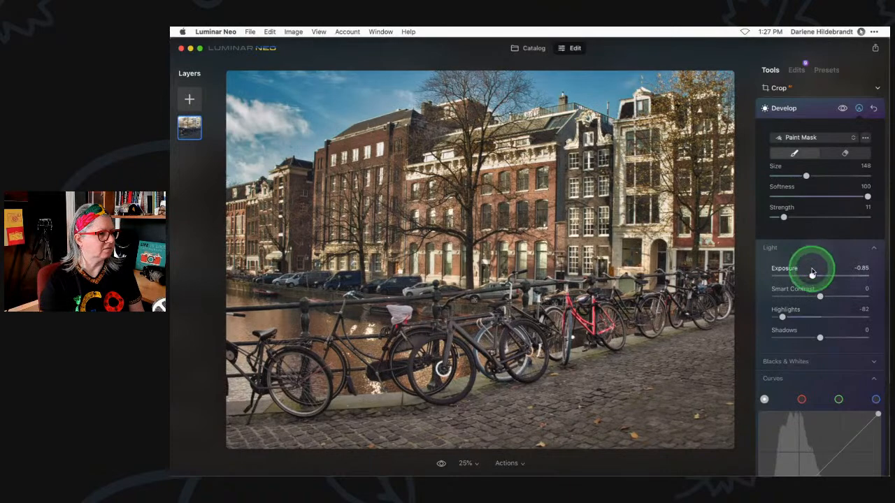
left_click_drag(823, 302, 820, 298)
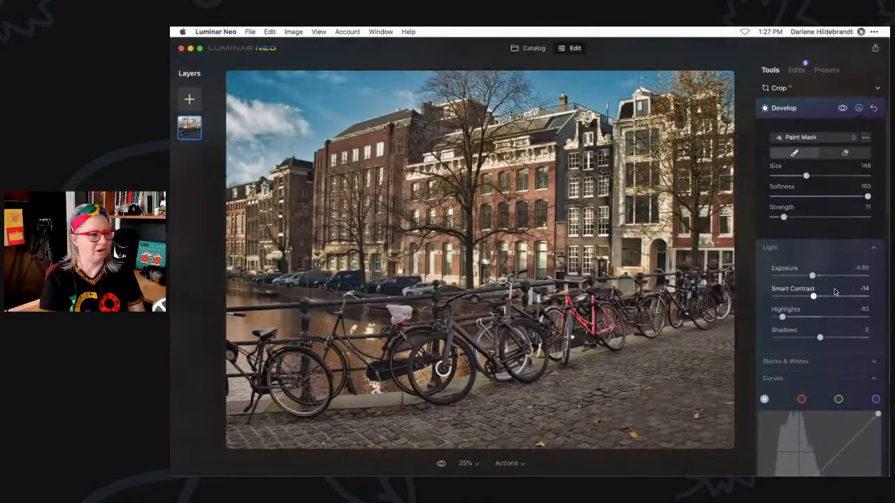
scroll(834, 292, "down", 2)
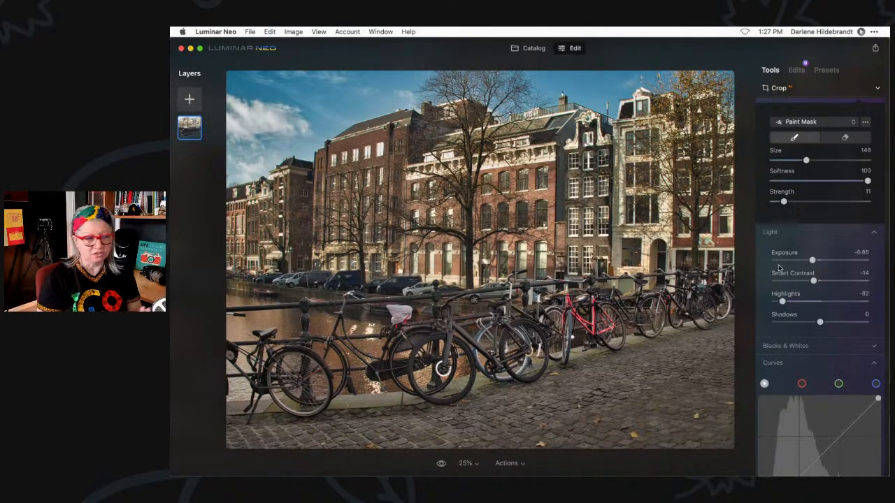
scroll(779, 268, "up", 3)
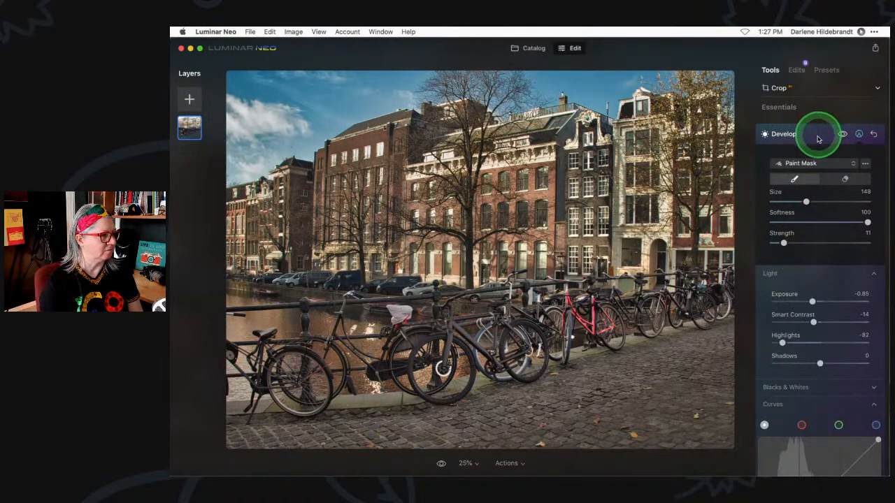
left_click(816, 134)
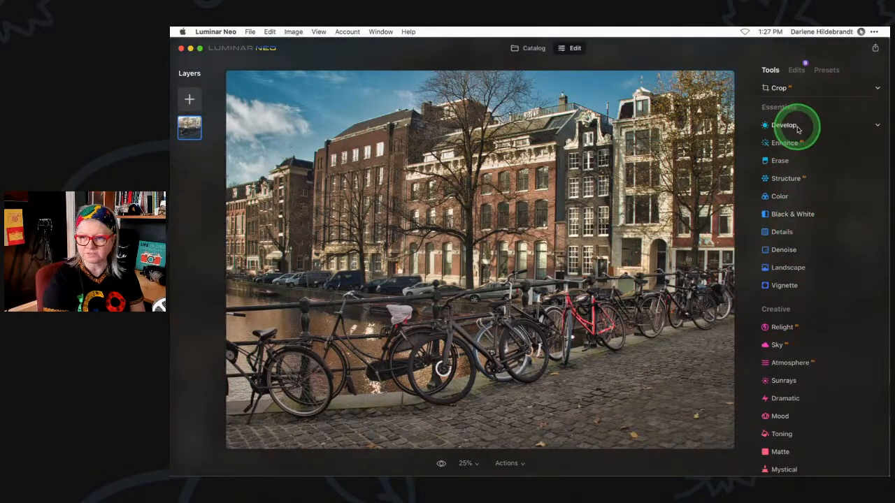
- Review the list of edits applied to the photo and return to the editing tools
left_click(798, 70)
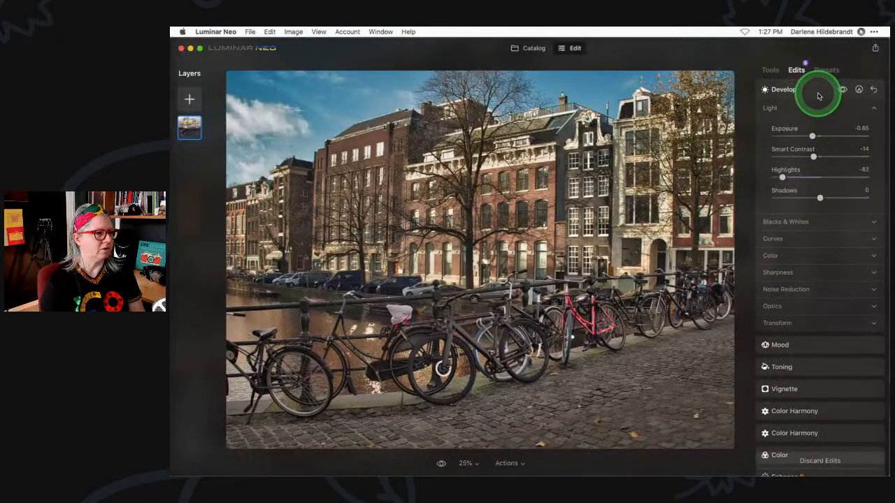
left_click(811, 89)
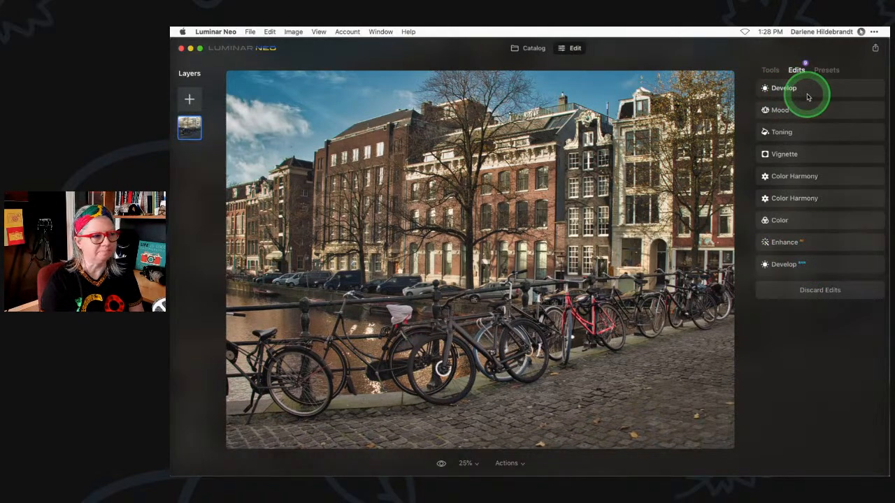
left_click(769, 70)
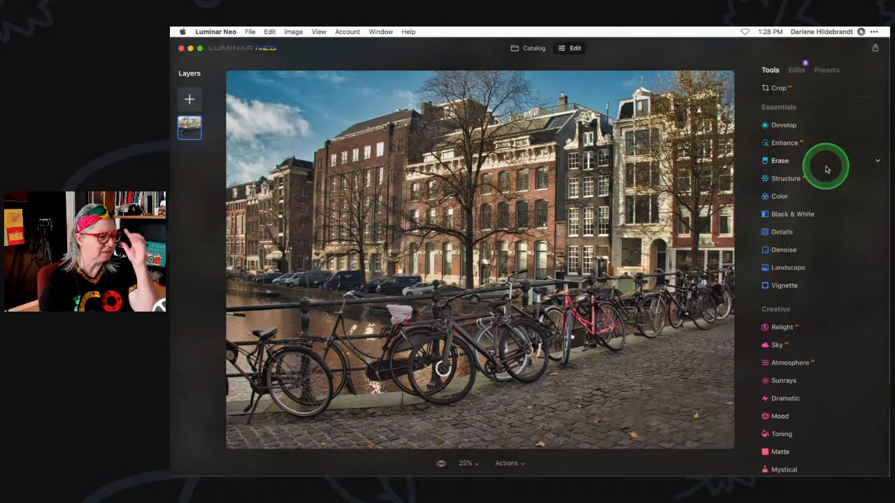
- Soften the photo with Structure, setting Amount to -34 and Boost to 40
left_click(793, 176)
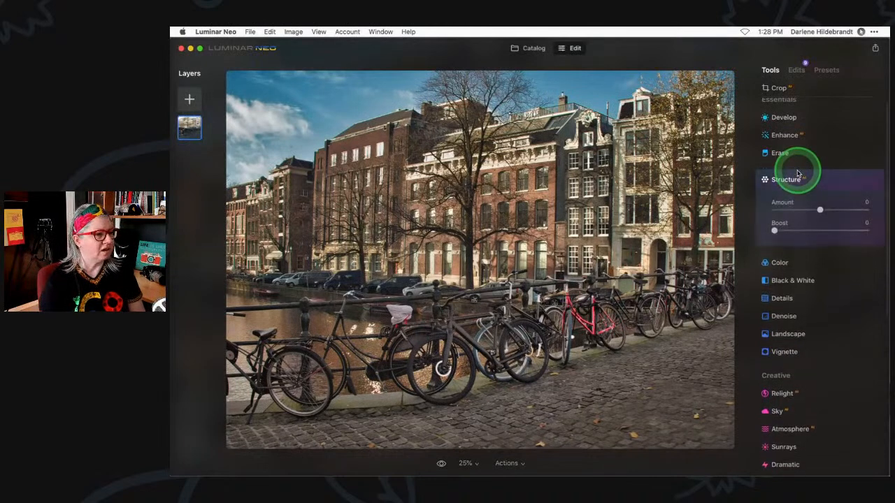
left_click_drag(818, 202, 791, 224)
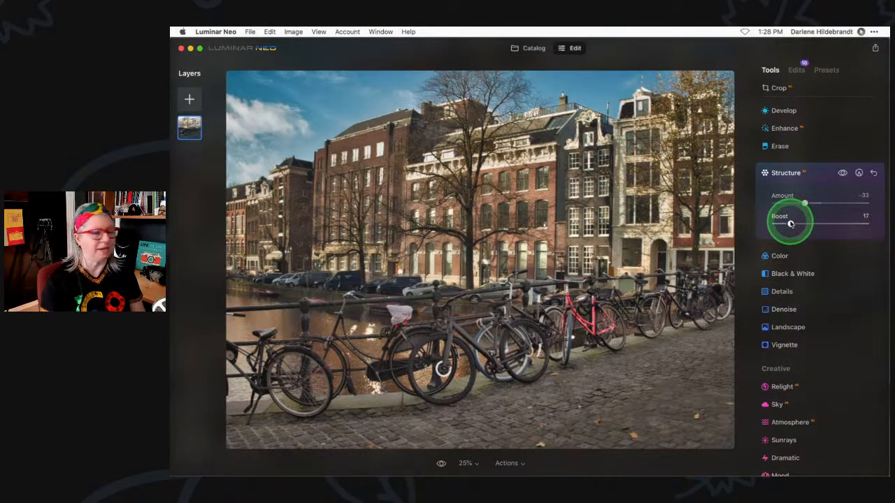
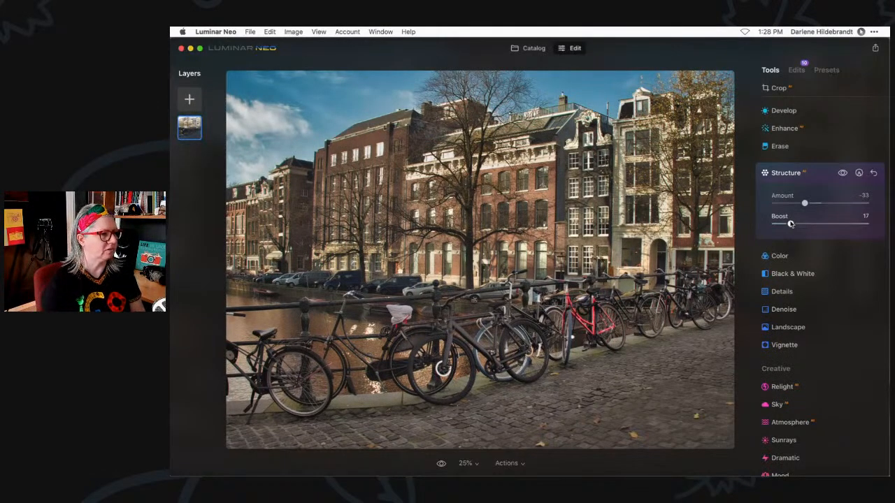
left_click(796, 84)
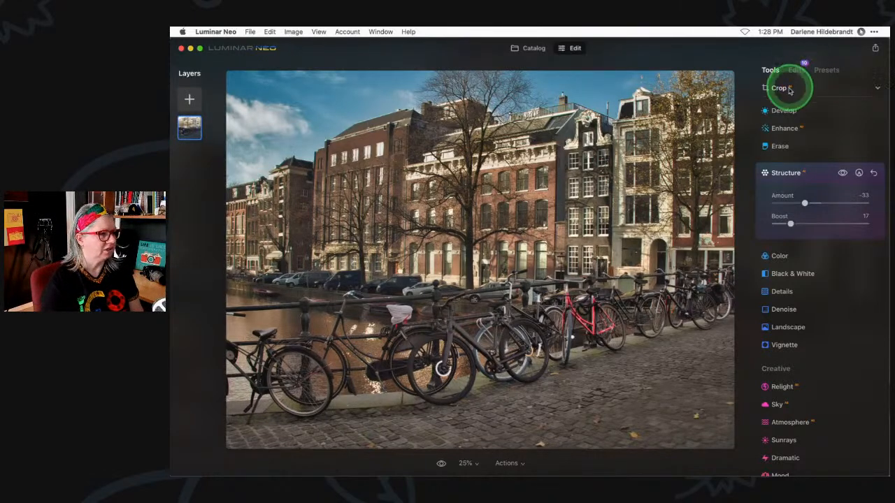
left_click_drag(804, 203, 773, 207)
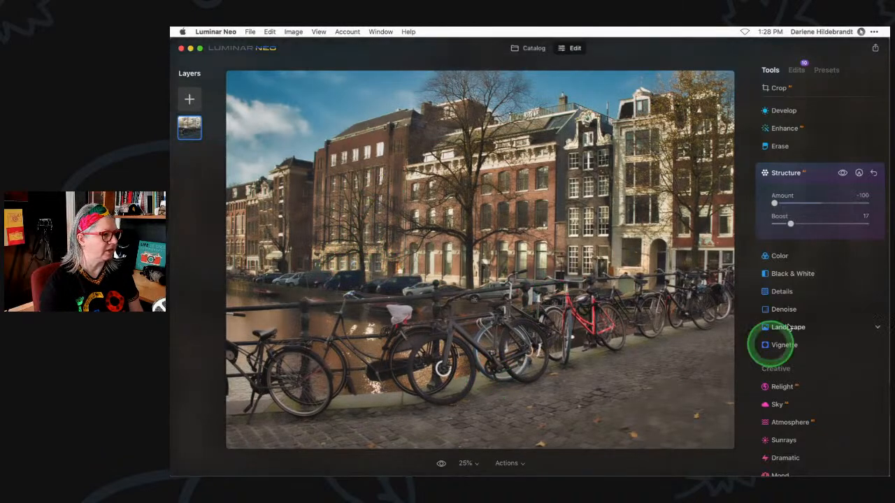
left_click_drag(775, 203, 811, 223)
- Paint the Structure mask over the background buildings and foreground cobblestones with a size 196 brush at Strength 75
left_click(858, 173)
left_click(843, 219)
left_click(796, 217)
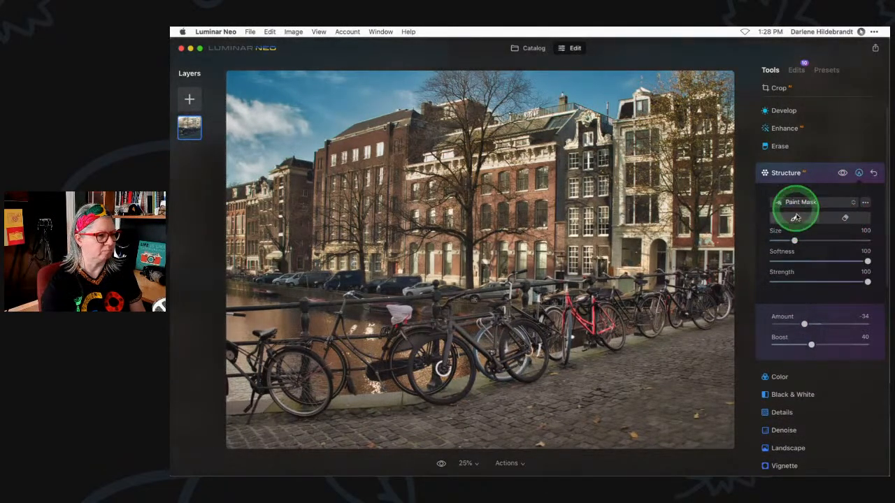
mouse_move(868, 282)
left_mouse_down()
mouse_move(825, 281)
mouse_move(843, 281)
left_mouse_up()
key("bracketright")
key("bracketright")
key("bracketright")
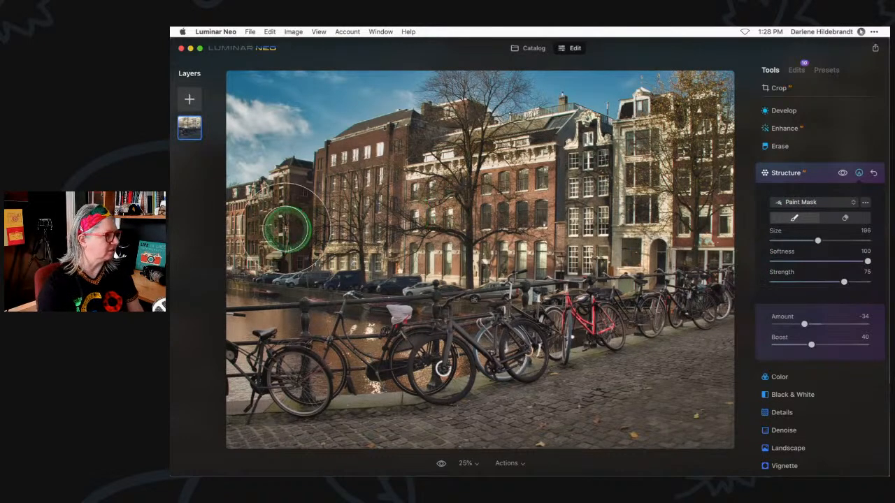
mouse_move(250, 210)
left_mouse_down()
mouse_move(252, 252)
mouse_move(340, 263)
mouse_move(282, 261)
mouse_move(344, 208)
mouse_move(349, 162)
mouse_move(418, 147)
mouse_move(353, 244)
mouse_move(425, 239)
mouse_move(446, 249)
mouse_move(543, 212)
mouse_move(522, 154)
mouse_move(425, 176)
mouse_move(606, 137)
mouse_move(543, 185)
mouse_move(597, 223)
mouse_move(641, 218)
mouse_move(644, 108)
mouse_move(719, 238)
mouse_move(610, 241)
mouse_move(543, 254)
mouse_move(733, 190)
mouse_move(646, 149)
mouse_move(643, 126)
mouse_move(422, 236)
mouse_move(310, 233)
mouse_move(266, 244)
mouse_move(261, 148)
mouse_move(430, 121)
mouse_move(270, 90)
mouse_move(264, 98)
mouse_move(681, 91)
mouse_move(704, 100)
mouse_move(684, 161)
mouse_move(447, 209)
mouse_move(489, 220)
left_mouse_up()
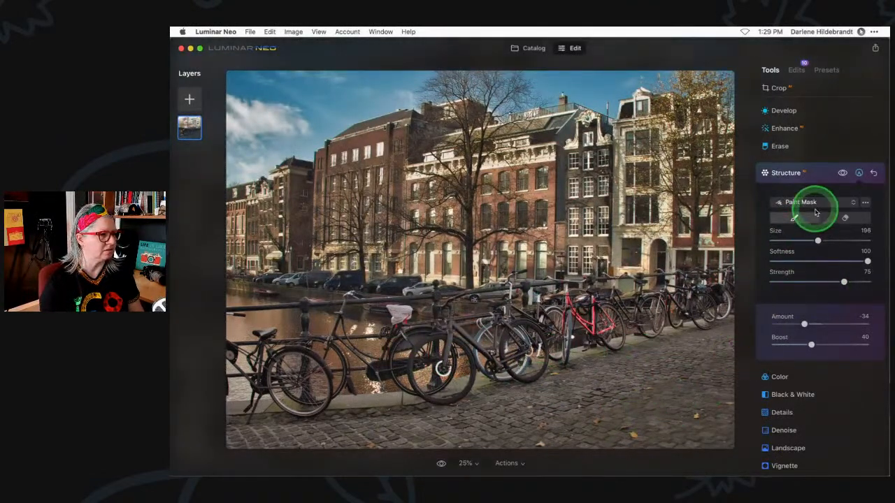
mouse_move(703, 404)
left_mouse_down()
mouse_move(575, 442)
mouse_move(699, 406)
mouse_move(550, 465)
mouse_move(461, 457)
left_mouse_up()
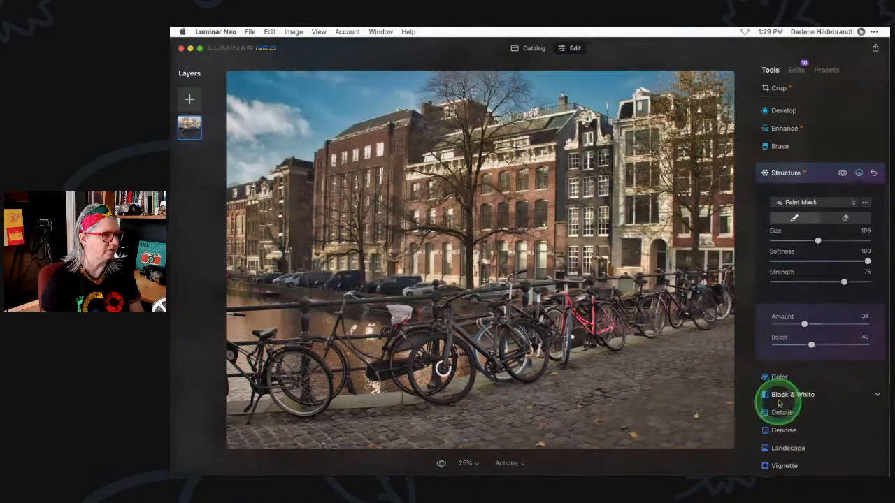
left_click(821, 175)
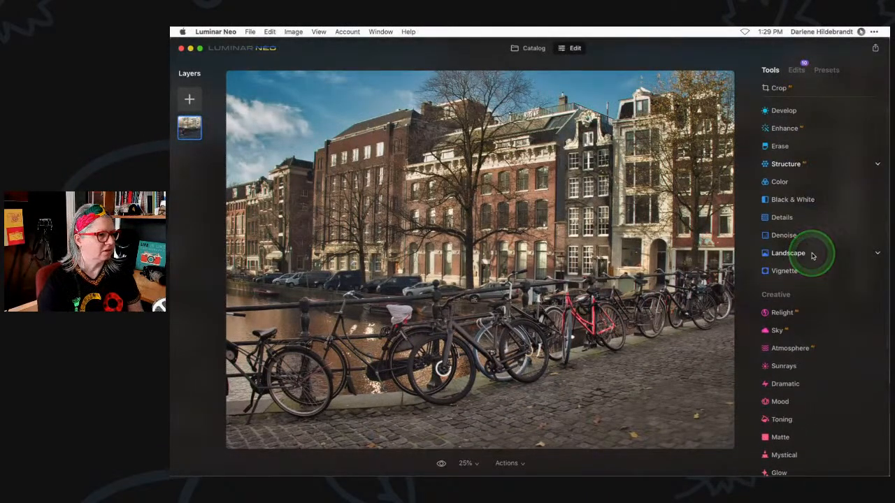
- Add a second Structure adjustment with Amount 62 and Boost 57
scroll(812, 256, "down", 1)
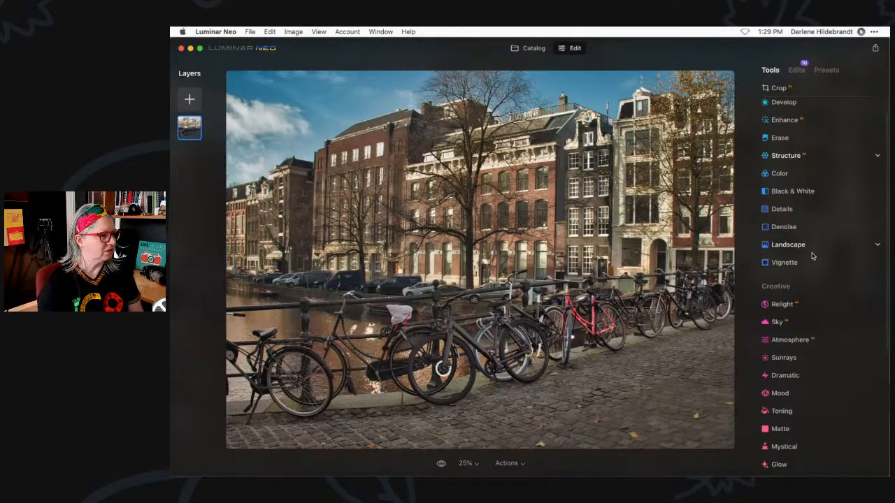
left_click(790, 155)
left_click_drag(820, 194, 849, 194)
left_click_drag(776, 215, 830, 211)
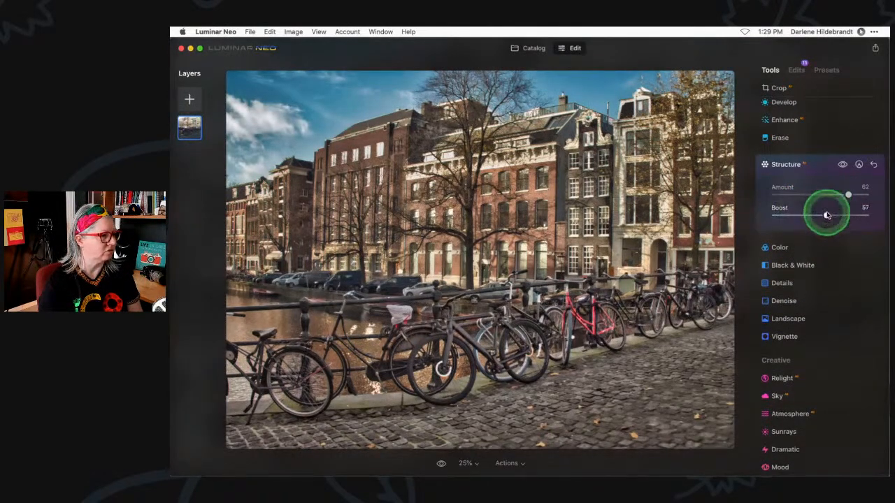
- Paint the second Structure adjustment's mask along the row of bicycles with an enlarged brush at Strength 55
left_click(859, 165)
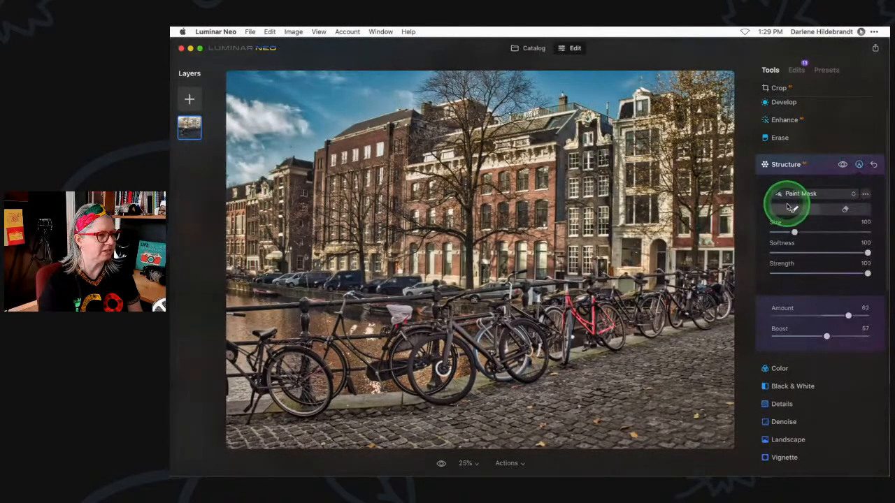
left_click_drag(815, 273, 825, 273)
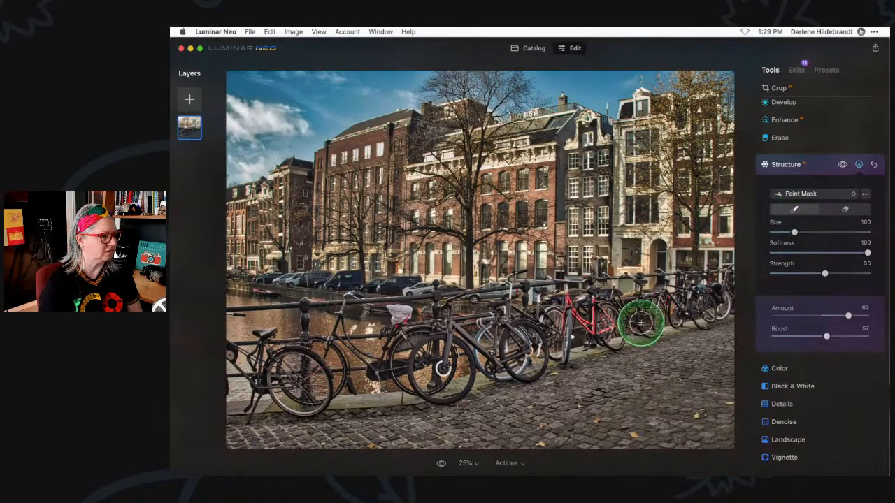
key("bracketright")
key("bracketright")
mouse_move(636, 327)
left_mouse_down()
mouse_move(606, 345)
mouse_move(638, 348)
mouse_move(689, 322)
mouse_move(695, 346)
mouse_move(720, 282)
mouse_move(635, 291)
mouse_move(595, 346)
mouse_move(554, 377)
mouse_move(499, 389)
mouse_move(580, 378)
mouse_move(549, 376)
mouse_move(547, 318)
mouse_move(493, 318)
mouse_move(450, 368)
mouse_move(421, 335)
mouse_move(382, 386)
mouse_move(436, 417)
mouse_move(341, 382)
mouse_move(314, 356)
mouse_move(283, 398)
left_mouse_up()
key("bracketleft")
key("bracketleft")
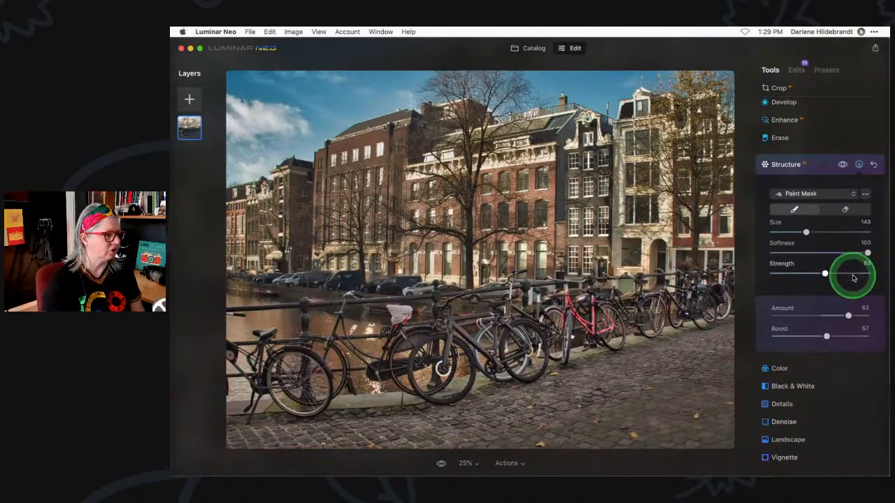
- Lower the mask brush Strength and lightly paint the cobblestones in the right foreground with a larger brush
left_click(793, 274)
key("bracketright")
mouse_move(708, 379)
left_mouse_down()
mouse_move(519, 422)
mouse_move(699, 345)
mouse_move(569, 401)
mouse_move(564, 441)
mouse_move(648, 412)
left_mouse_up()
left_click(827, 168)
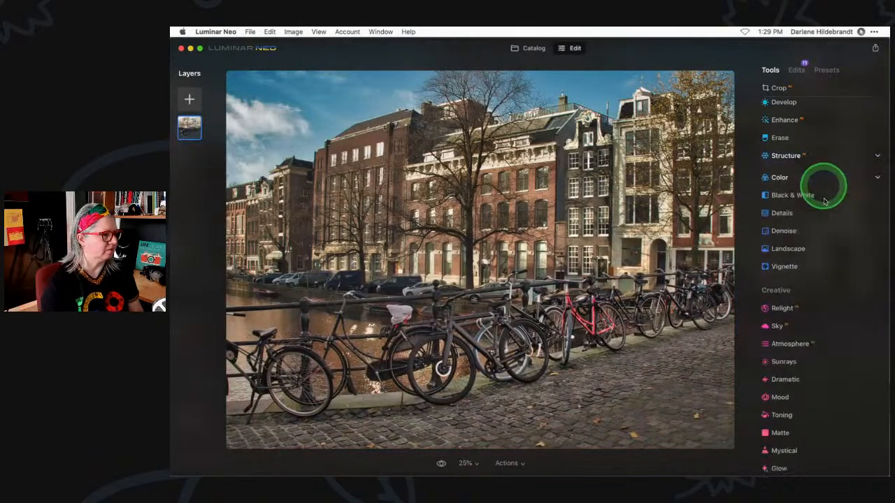
- Compare the edited photo with the original
key("backslash")
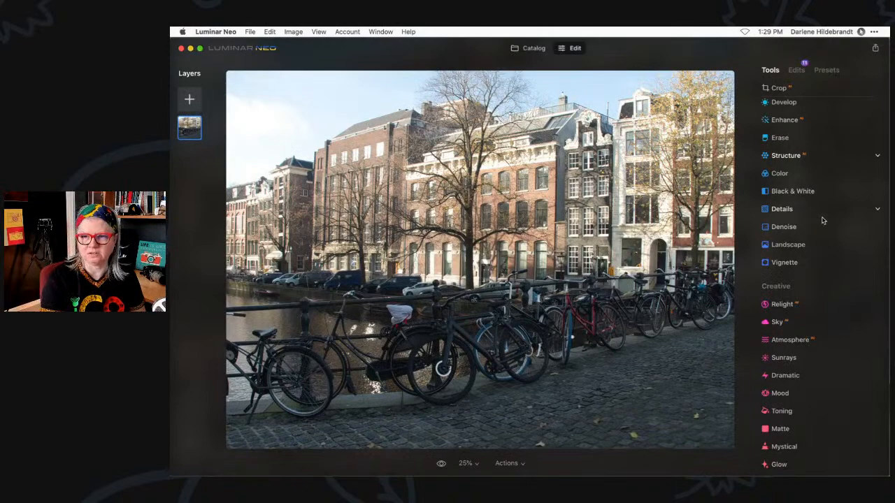
key("backslash")
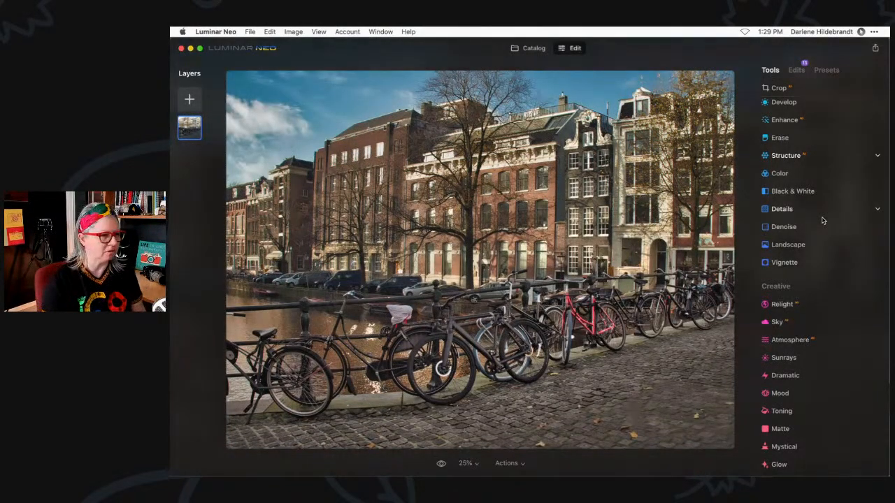
- Apply Relight with Brightness Near 71, Brightness Far -82 and Depth 84
scroll(823, 221, "down", 1)
left_click(796, 269)
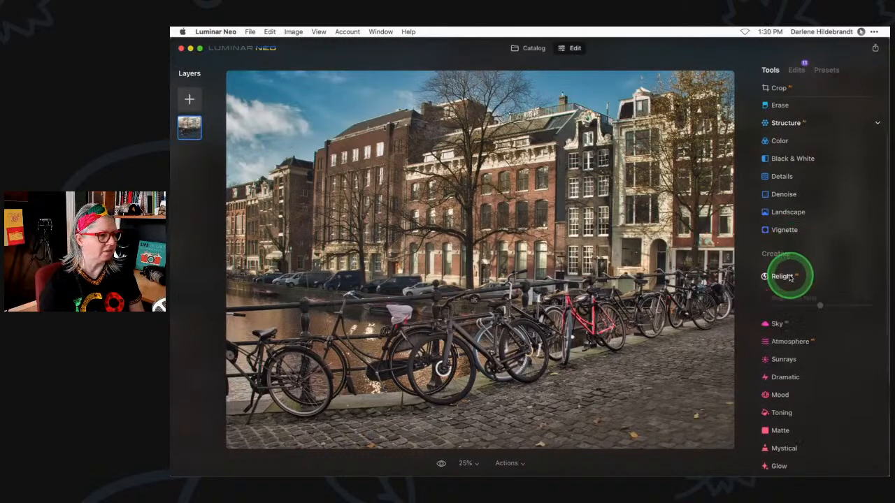
left_click_drag(820, 310, 782, 332)
left_click_drag(831, 361, 860, 345)
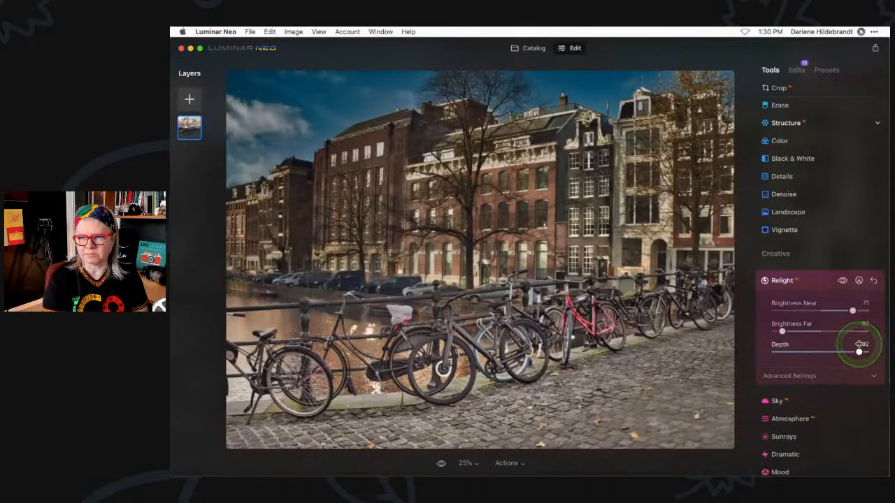
mouse_move(859, 354)
left_mouse_down()
mouse_move(801, 357)
mouse_move(850, 349)
left_mouse_up()
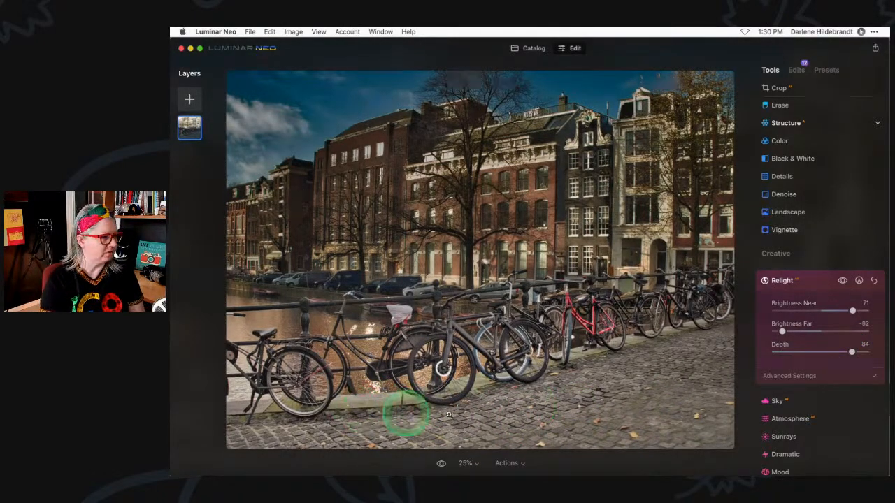
- Erase the Relight effect from the cobblestones in the right foreground with a size 172 mask eraser at Strength 39
left_click(858, 280)
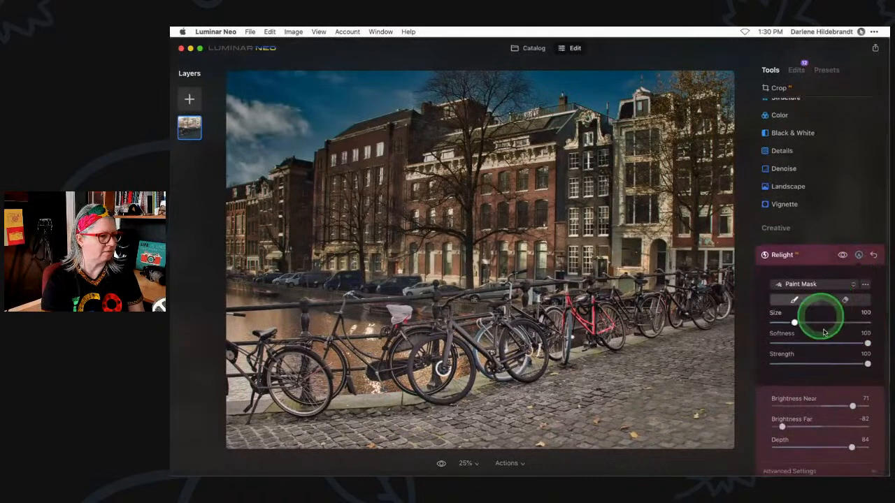
left_click(845, 297)
left_click_drag(834, 359, 809, 359)
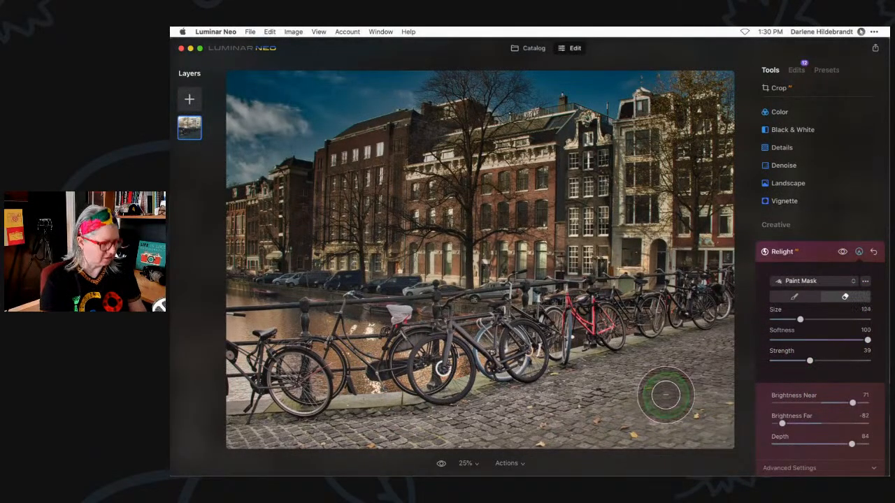
key("bracketright")
key("bracketright")
mouse_move(630, 417)
left_mouse_down()
mouse_move(681, 418)
mouse_move(460, 428)
mouse_move(665, 398)
mouse_move(686, 365)
mouse_move(489, 437)
mouse_move(255, 433)
mouse_move(701, 420)
mouse_move(717, 357)
mouse_move(697, 429)
mouse_move(672, 412)
mouse_move(758, 341)
left_mouse_up()
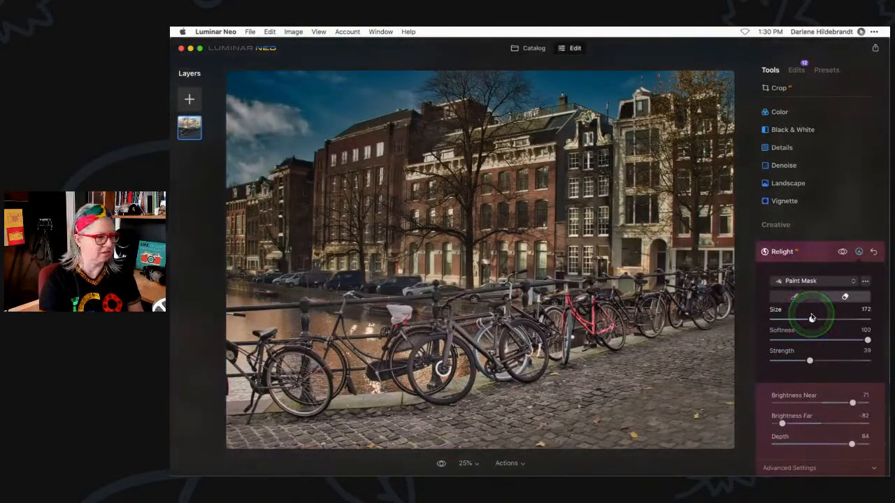
- Set Relight's Brightness Near to 64 and Brightness Far to -21
scroll(818, 335, "down", 2)
mouse_move(854, 372)
left_mouse_down()
mouse_move(840, 374)
mouse_move(850, 374)
left_mouse_up()
left_click_drag(783, 394, 811, 393)
scroll(833, 244, "down", 3)
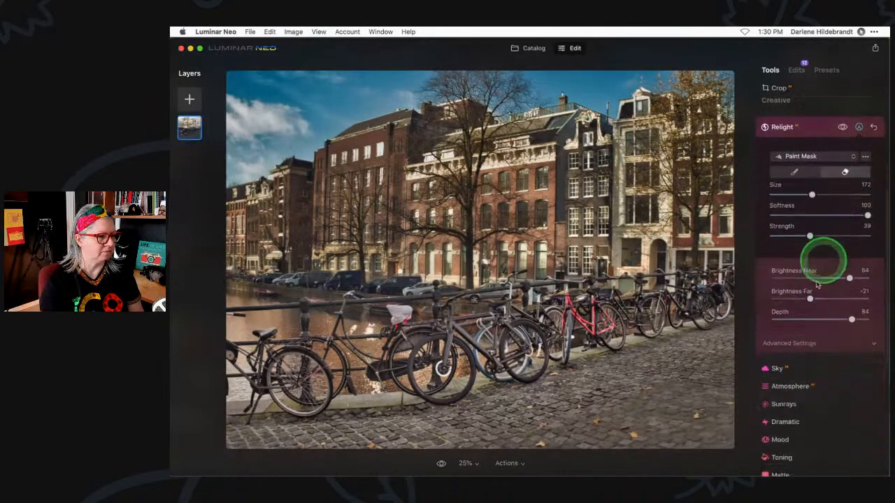
- Reveal Relight's advanced settings and compare the photo with and without the Relight effect
left_click(791, 343)
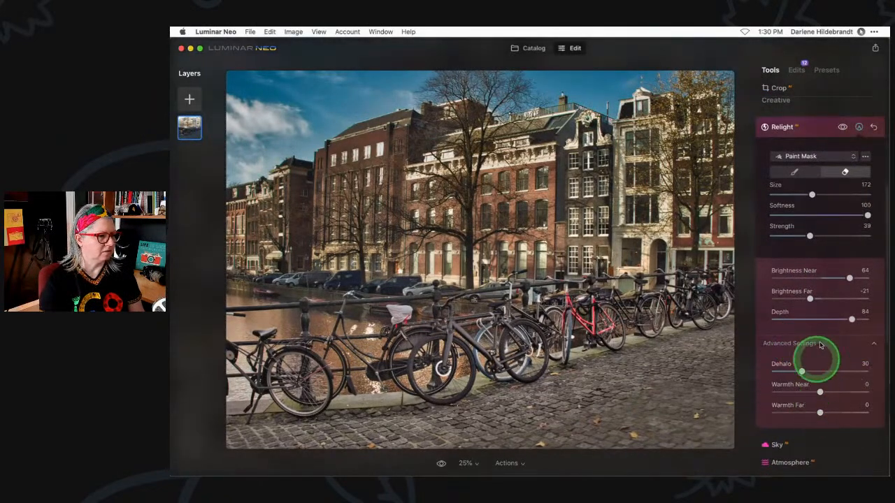
left_click(843, 128)
left_click(842, 128)
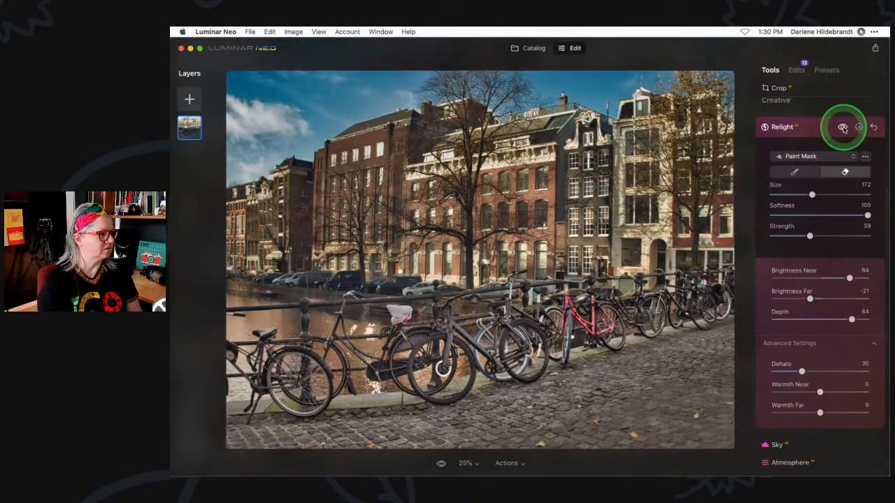
- Try Relight's Warmth Near at 9 and Warmth Far at -50, and return both to 0
left_click(821, 390)
left_click_drag(820, 393, 835, 393)
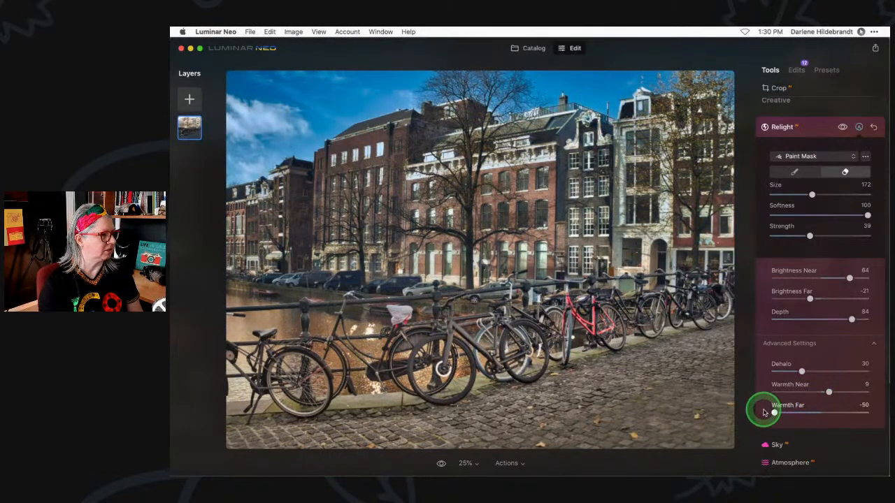
left_click_drag(772, 412, 822, 410)
left_click_drag(829, 392, 820, 390)
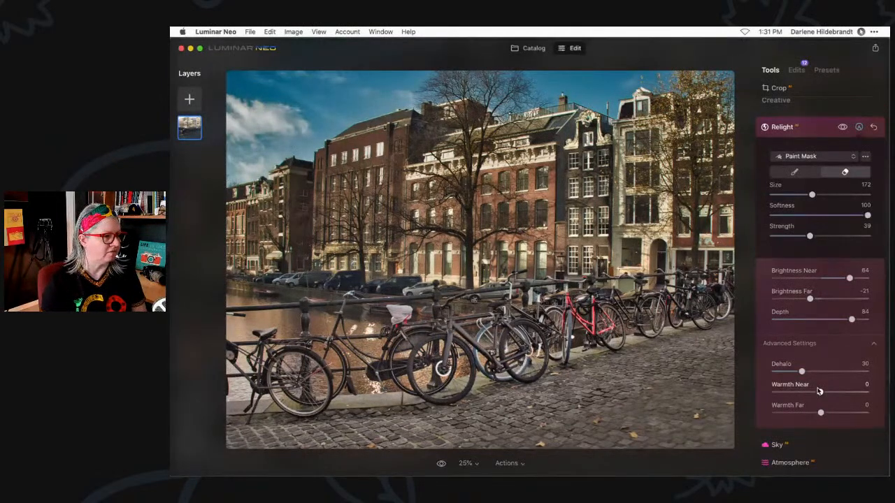
- Close the Relight adjustment and return to the catalog's Neo student images folder
scroll(820, 390, "up", 5)
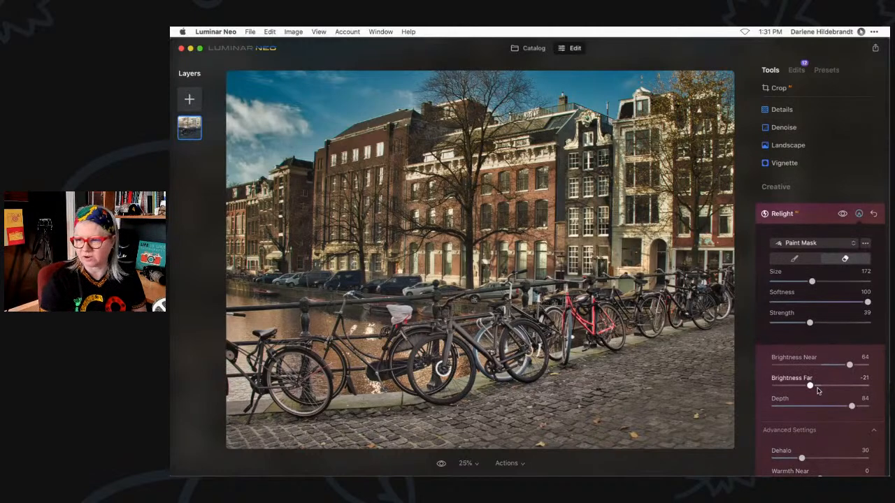
left_click(819, 211)
left_click(529, 46)
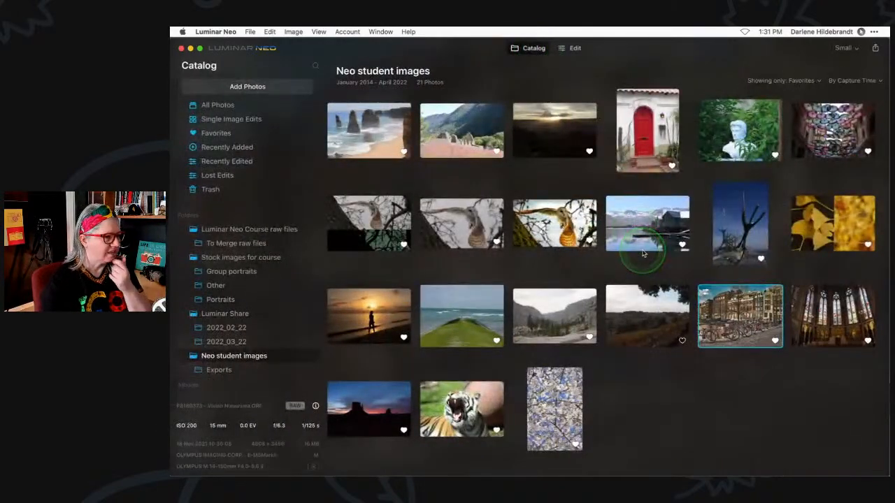
- Browse the lake, owl and beach photos and select the darkest owl photo, Owl 1.jpg
left_click(634, 234)
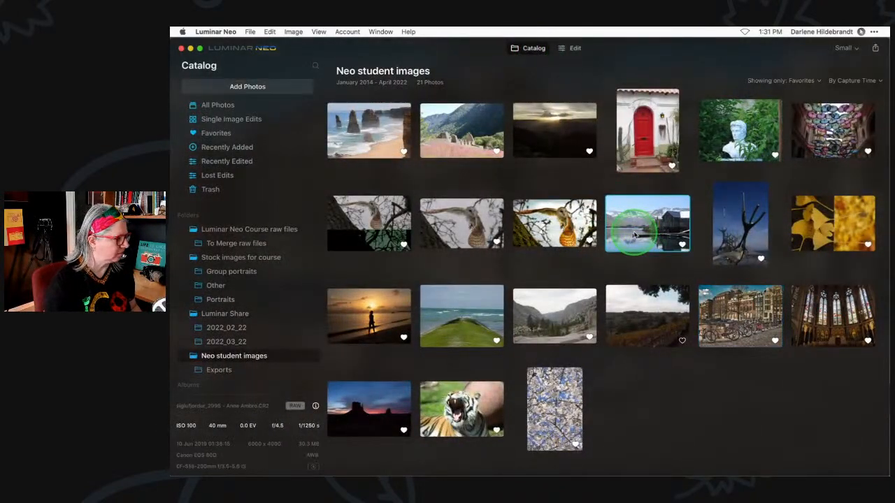
left_click(373, 222)
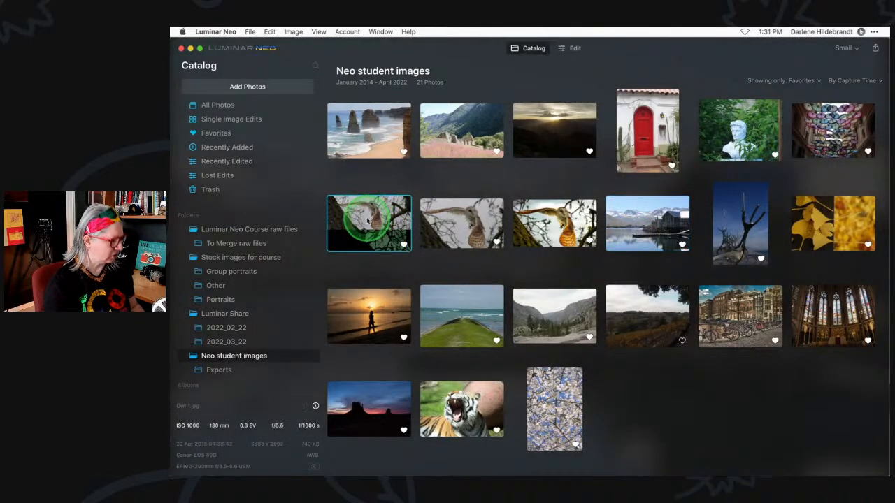
left_click(379, 139)
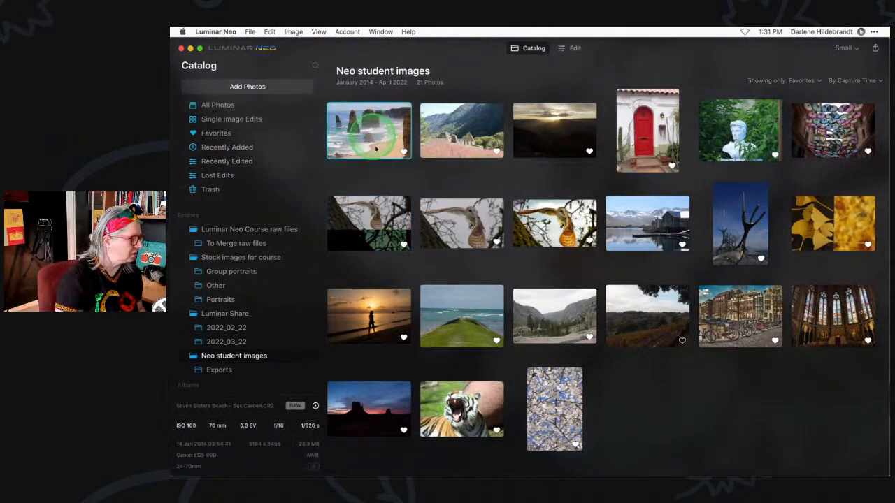
left_click(371, 208)
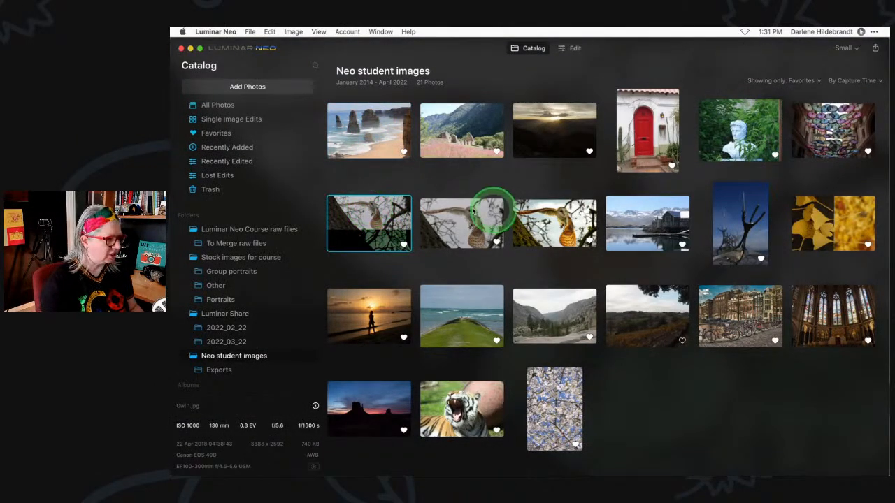
- Compare the Owl 1, Owl 2 and Owl 4 photos, and inspect the tree bark in Owl 4 at 100%
double_click(369, 206)
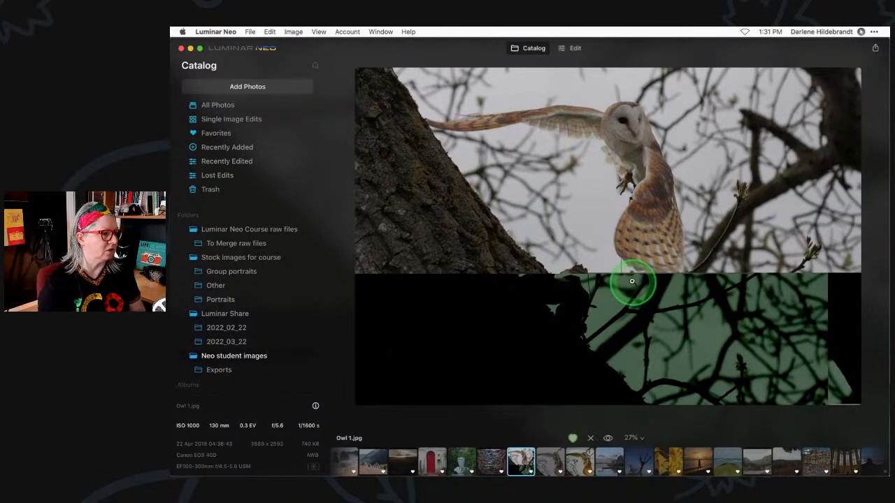
left_click(548, 458)
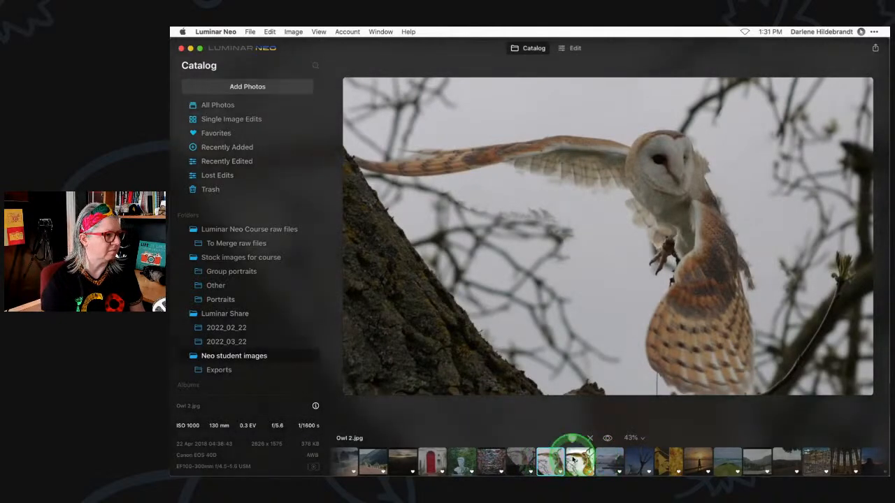
left_click(517, 459)
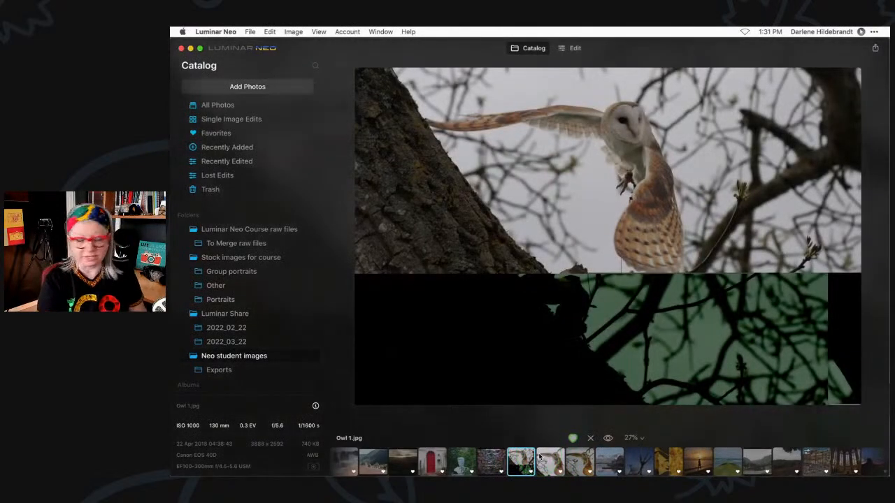
left_click(550, 458)
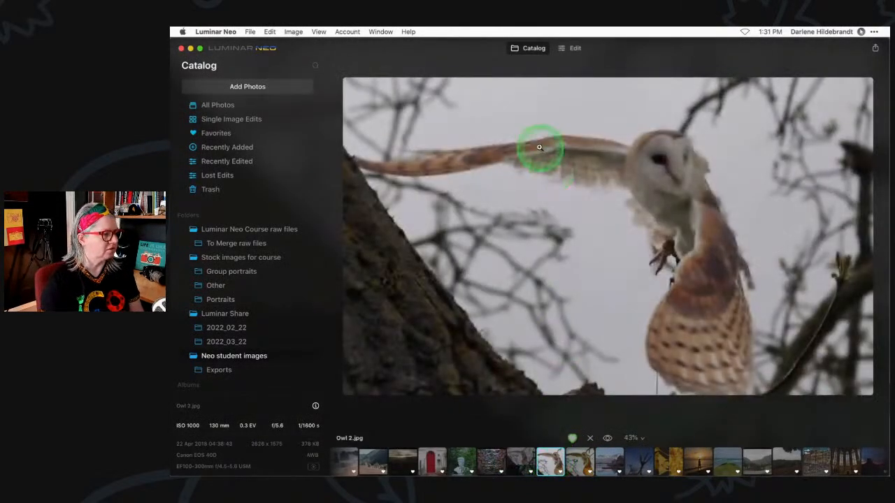
left_click(576, 457)
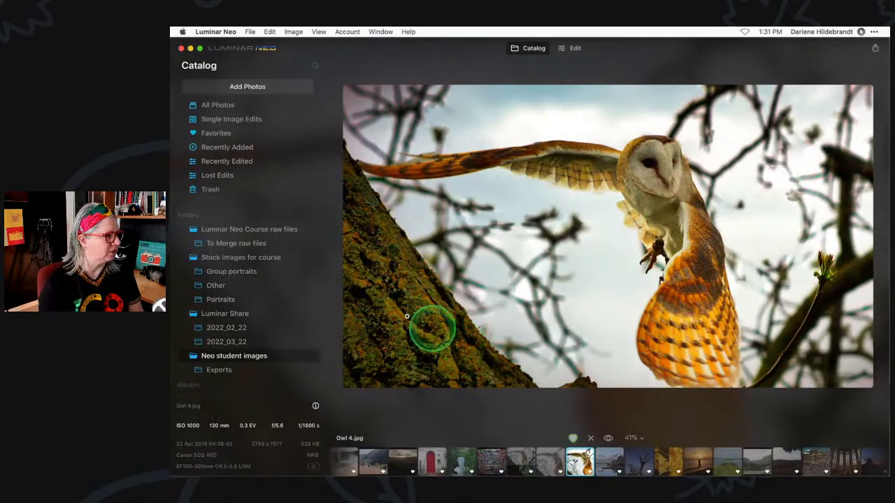
left_click(393, 300)
left_click_drag(397, 318, 424, 326)
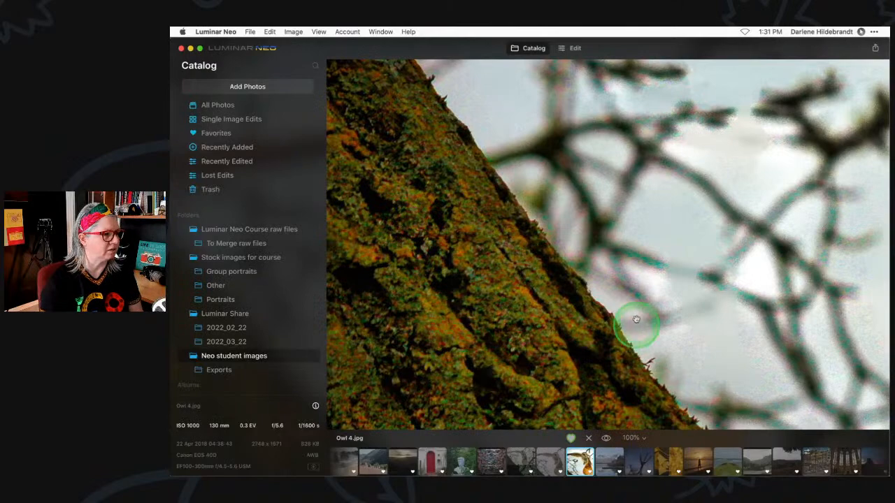
left_click(499, 298)
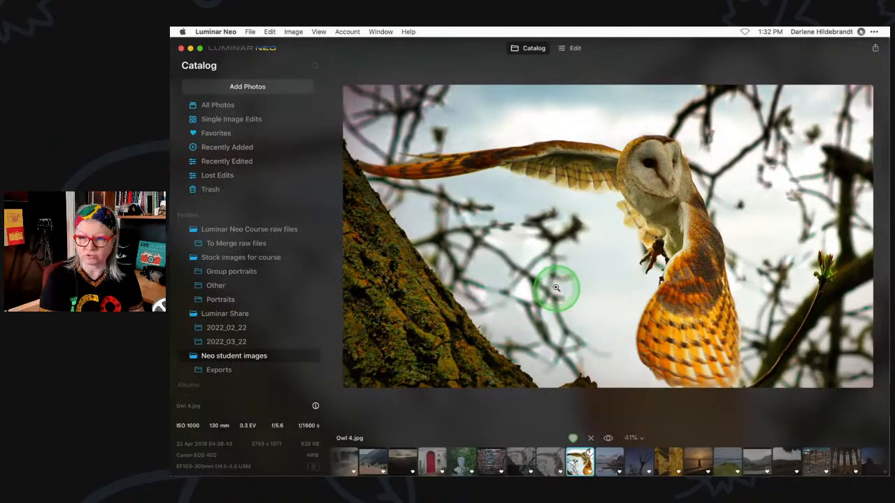
left_click(549, 456)
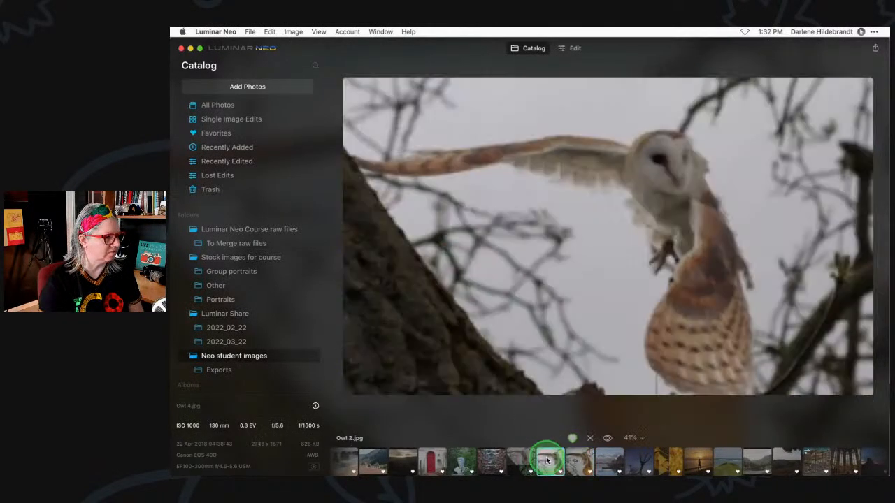
left_click(572, 48)
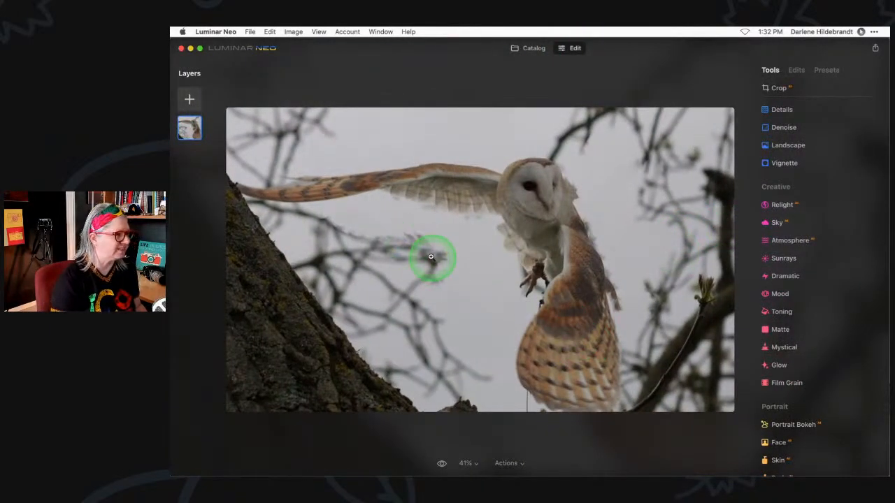
left_click(531, 47)
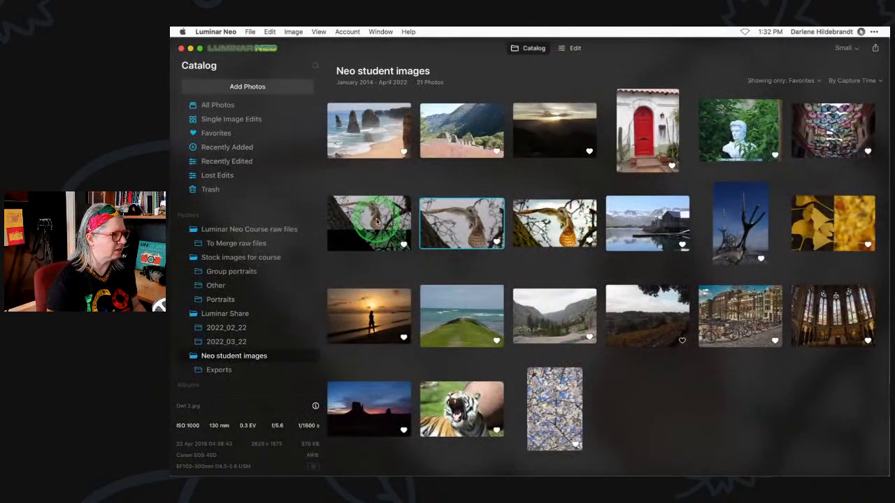
- Open Owl 1.jpg for editing and start a crop with the ratio set to Free
left_click(388, 232)
left_click(567, 48)
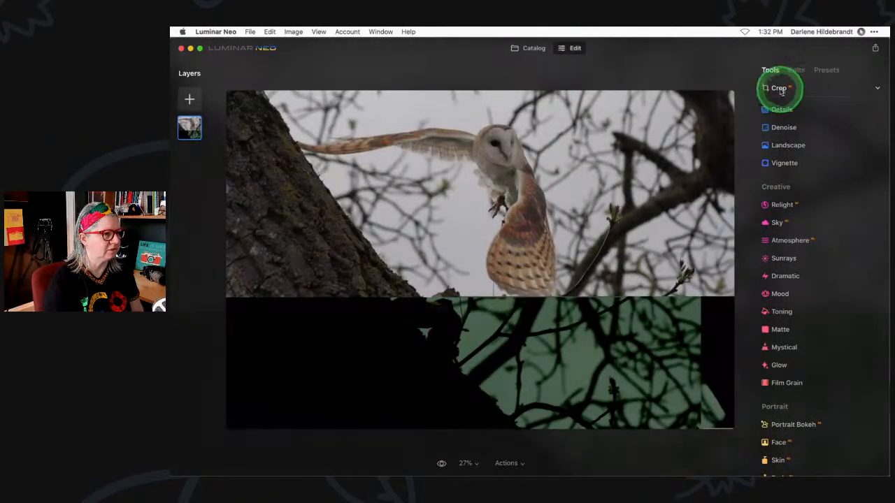
scroll(787, 205, "up", 5)
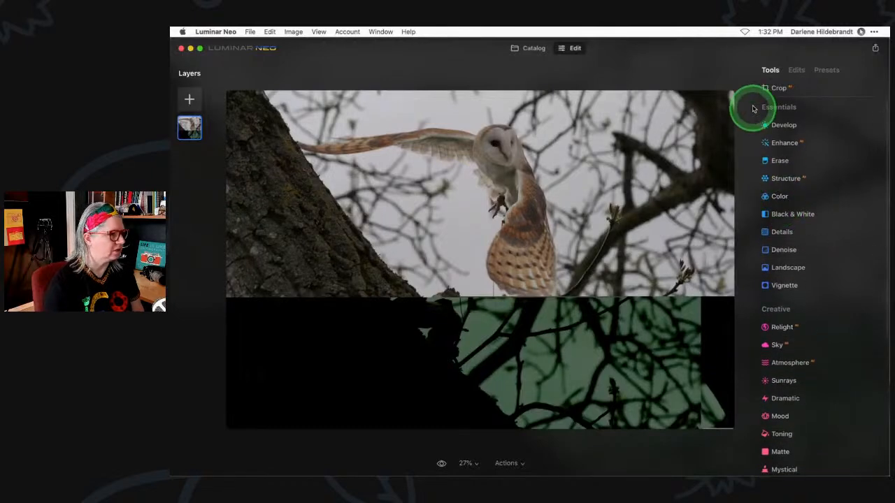
left_click(776, 94)
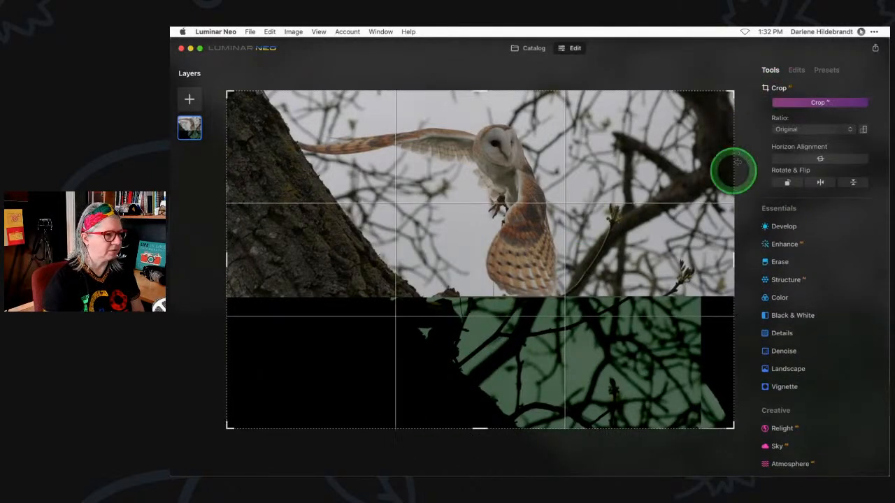
left_click(781, 131)
left_click(778, 138)
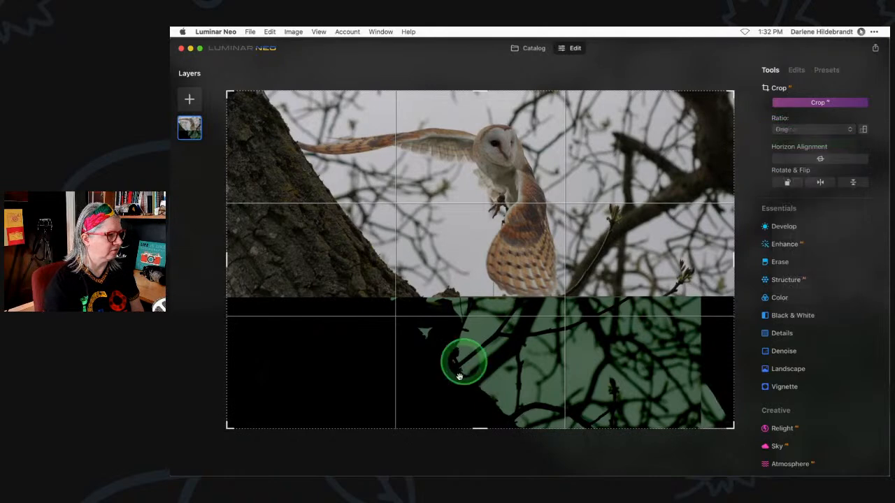
- Crop away the corrupted lower part of the owl photo and trim both sides
left_click_drag(469, 431, 483, 296)
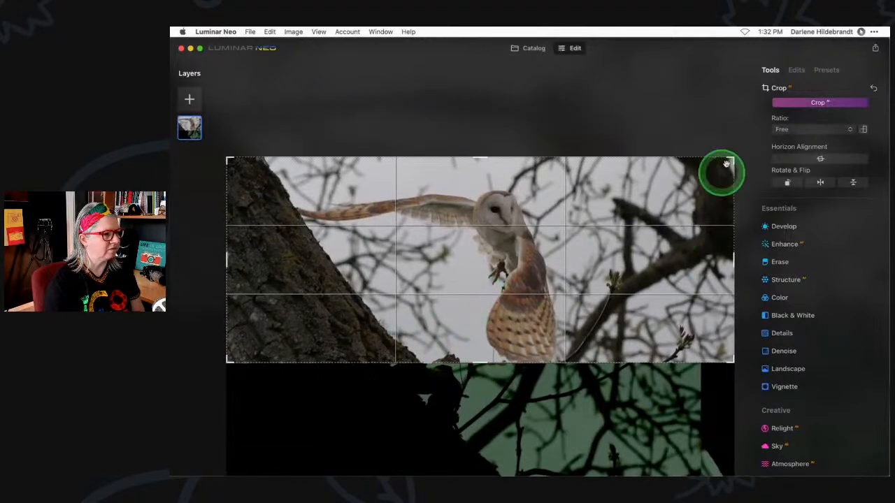
left_click_drag(226, 244, 276, 261)
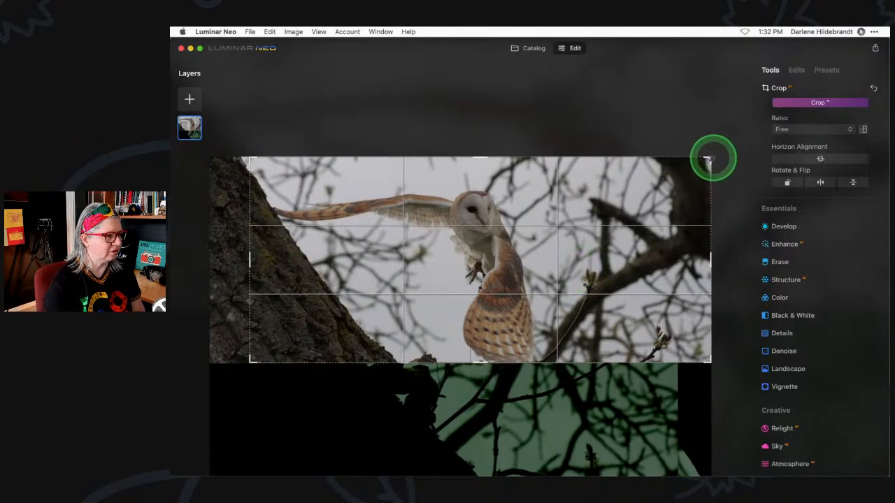
left_click_drag(711, 260, 688, 259)
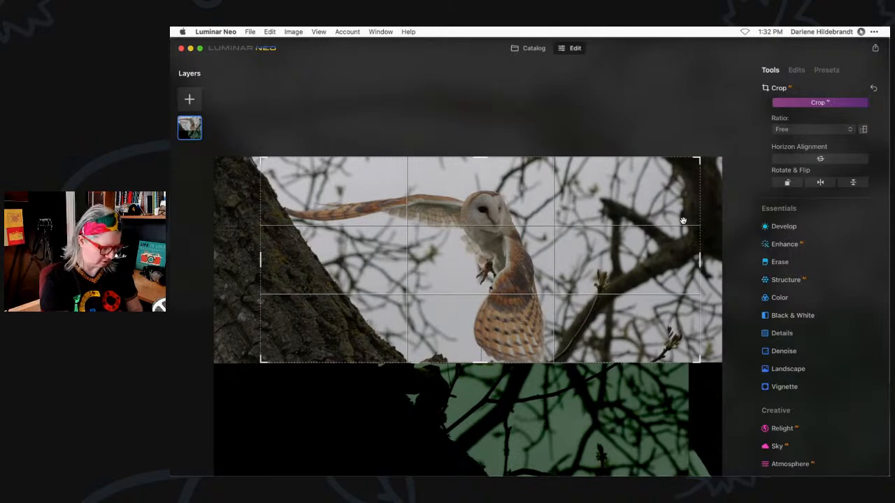
key("Return")
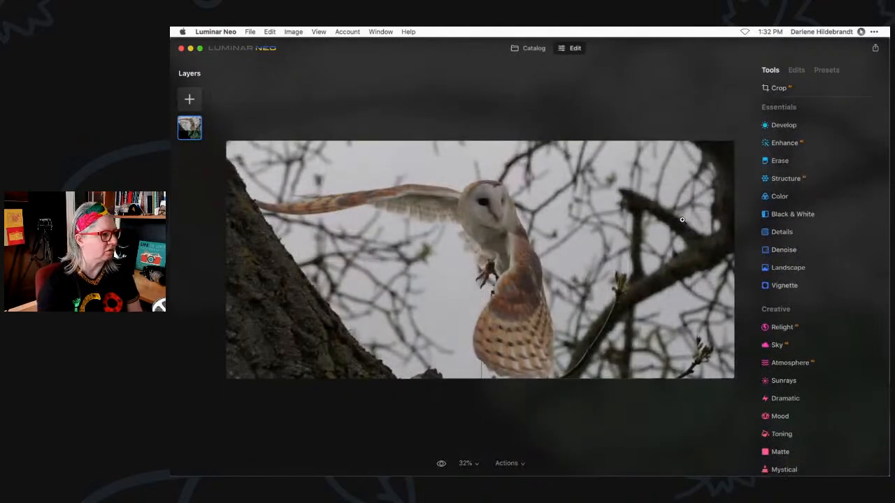
- Pull the Develop curve's white point in to the histogram's bright edge, and compare the owl photo before and after
left_click(790, 126)
scroll(813, 252, "down", 2)
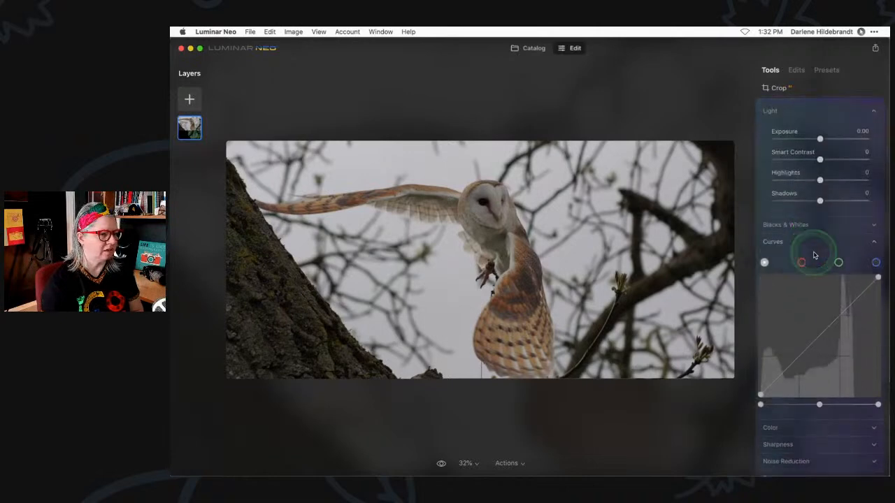
scroll(845, 319, "down", 2)
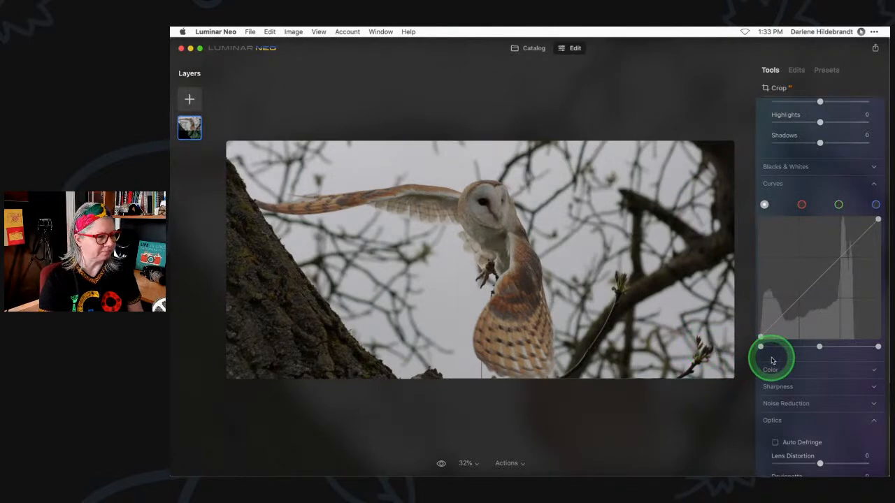
left_click_drag(878, 347, 869, 346)
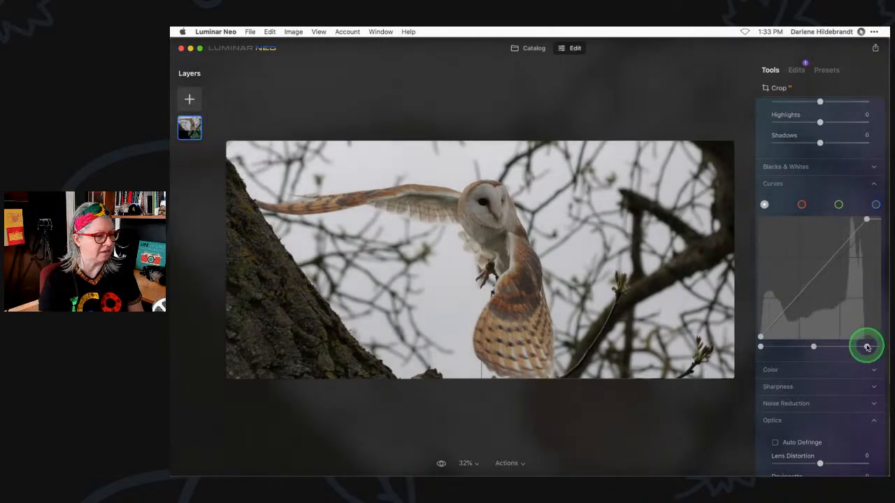
left_click_drag(871, 350, 869, 349)
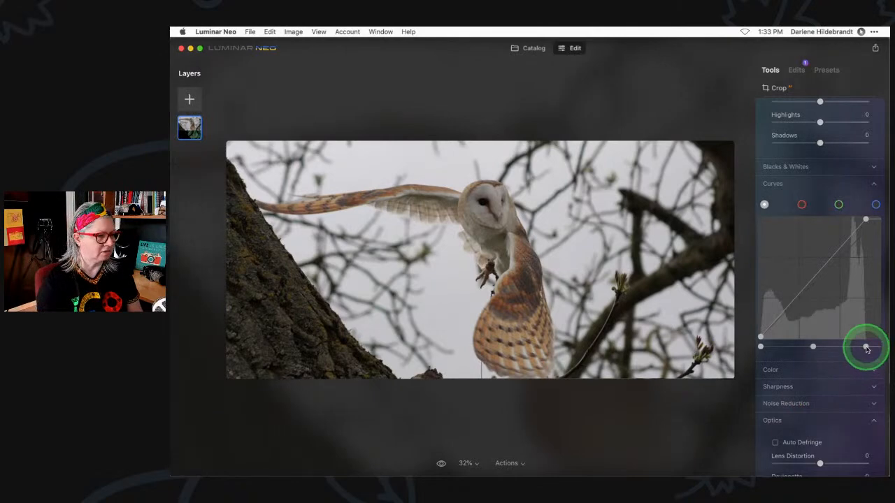
key("backslash")
key("backslash")
key("backslash")
key("backslash")
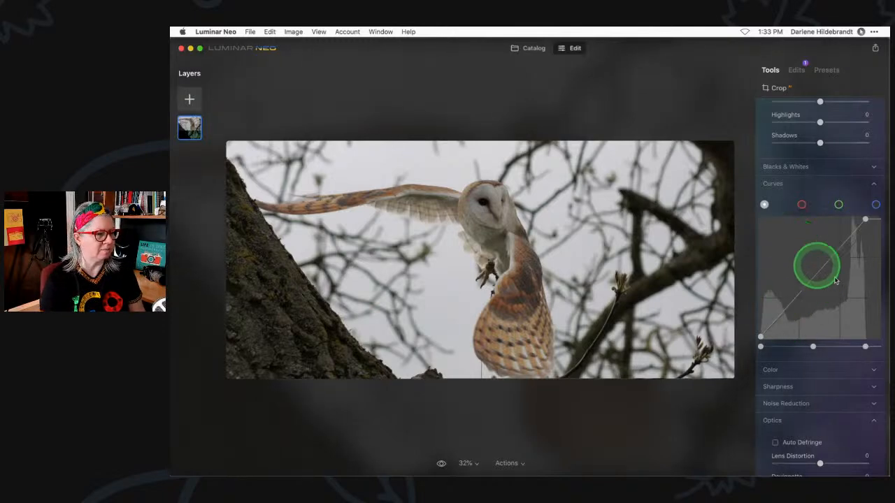
- Shape the Develop tone curve with two points, raising the upper midtones and fine-tuning the shadows for more contrast
left_click_drag(829, 263, 825, 262)
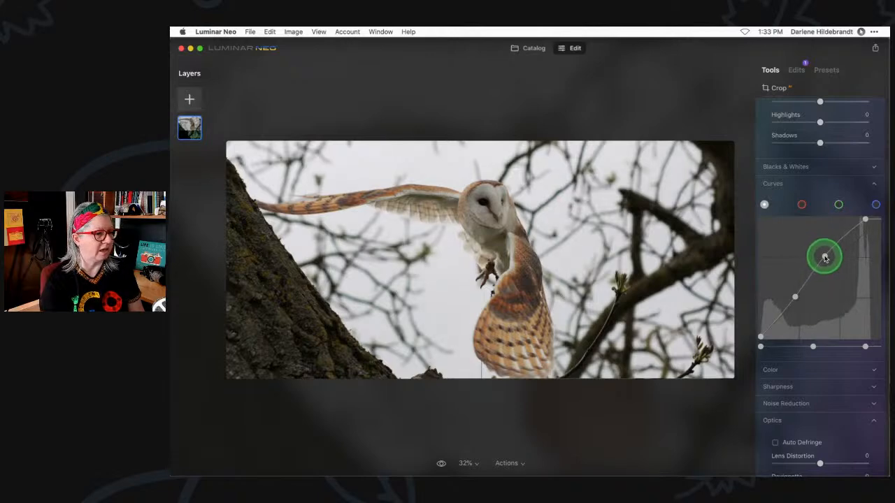
left_click_drag(795, 298, 800, 302)
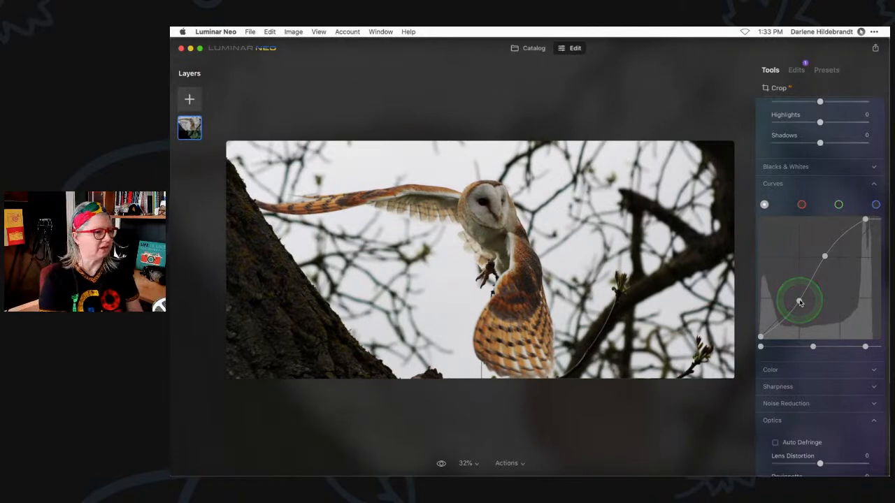
left_click_drag(800, 302, 793, 296)
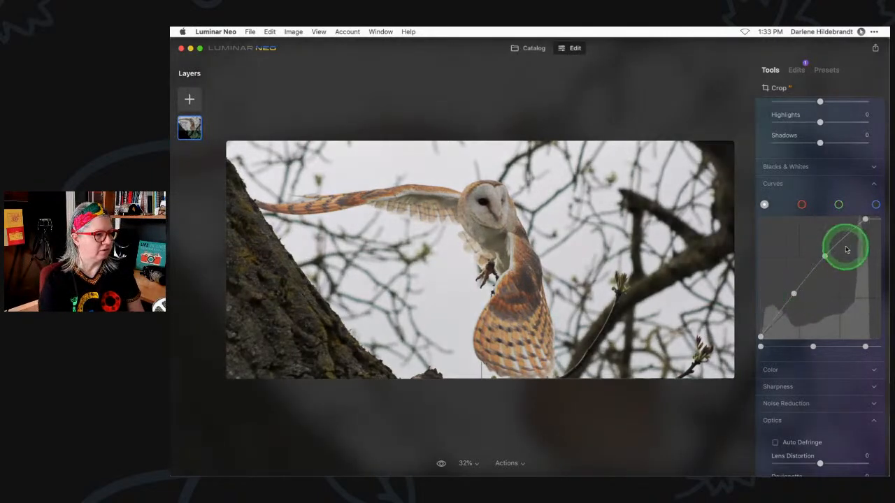
mouse_move(823, 256)
left_mouse_down()
mouse_move(832, 262)
mouse_move(823, 253)
left_mouse_up()
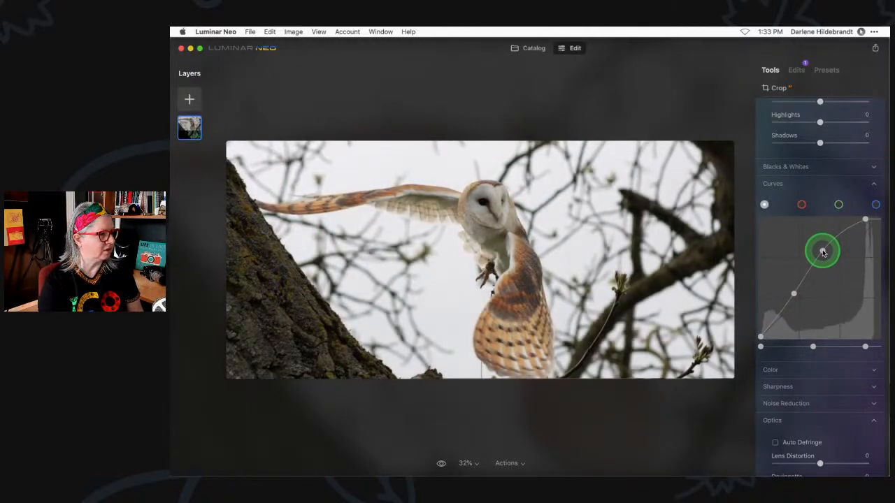
left_click_drag(793, 294, 793, 296)
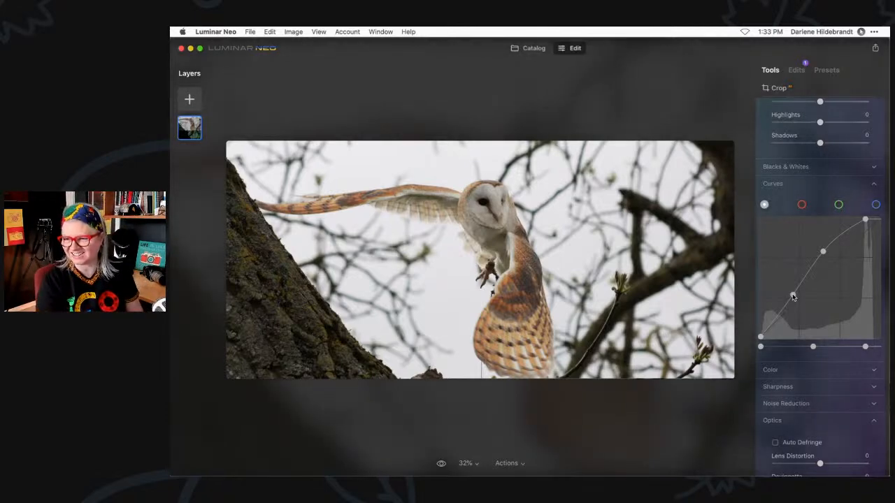
left_click_drag(793, 296, 788, 297)
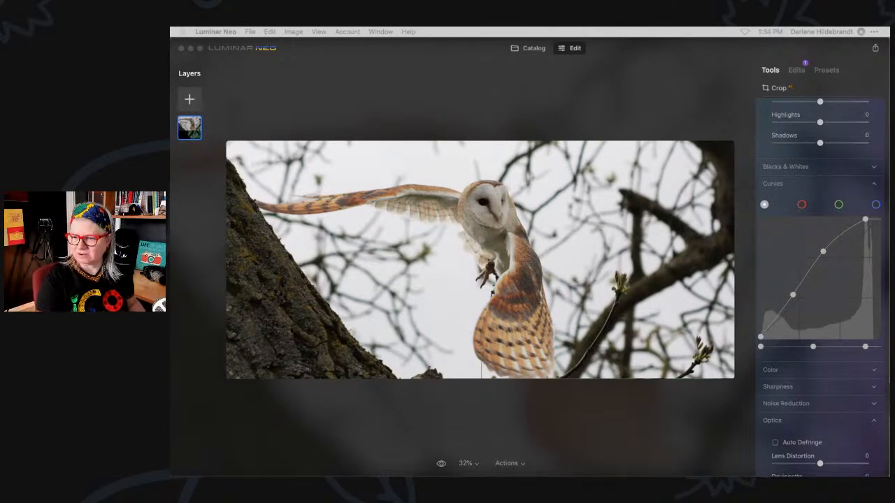
left_click(583, 415)
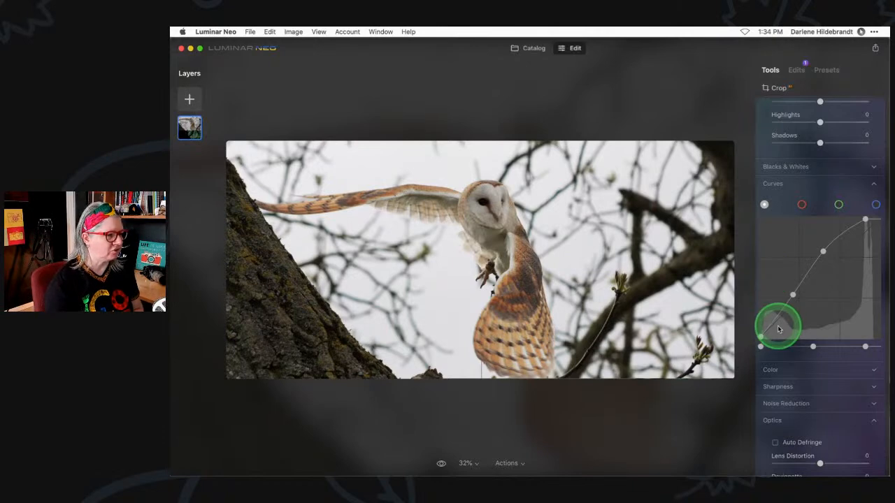
- Set Smart Contrast to 5 and Exposure to 0.31 in the Develop light settings
scroll(777, 329, "up", 3)
mouse_move(820, 196)
left_mouse_down()
mouse_move(855, 202)
mouse_move(795, 201)
mouse_move(841, 202)
mouse_move(822, 202)
left_mouse_up()
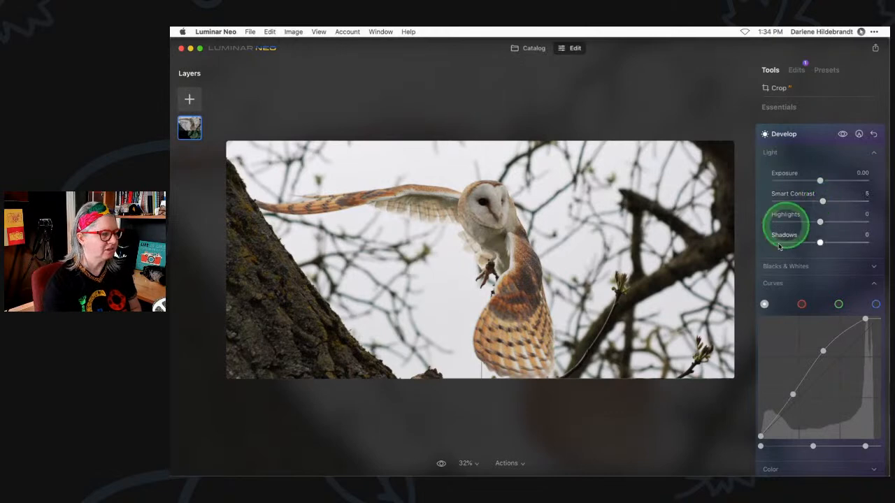
left_click_drag(820, 181, 822, 181)
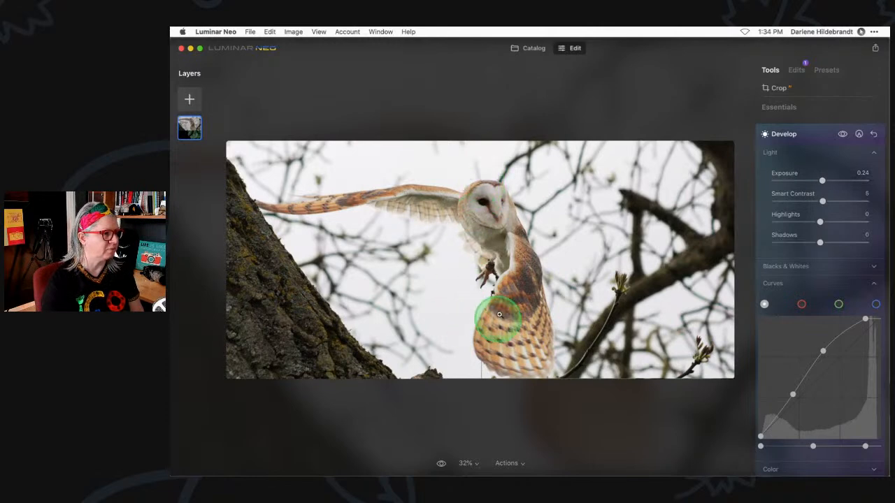
left_click_drag(822, 181, 823, 181)
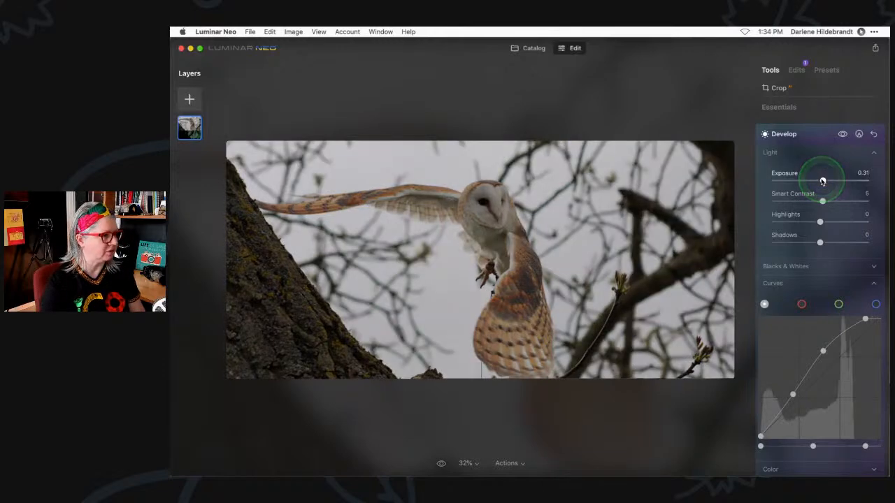
left_click(852, 180)
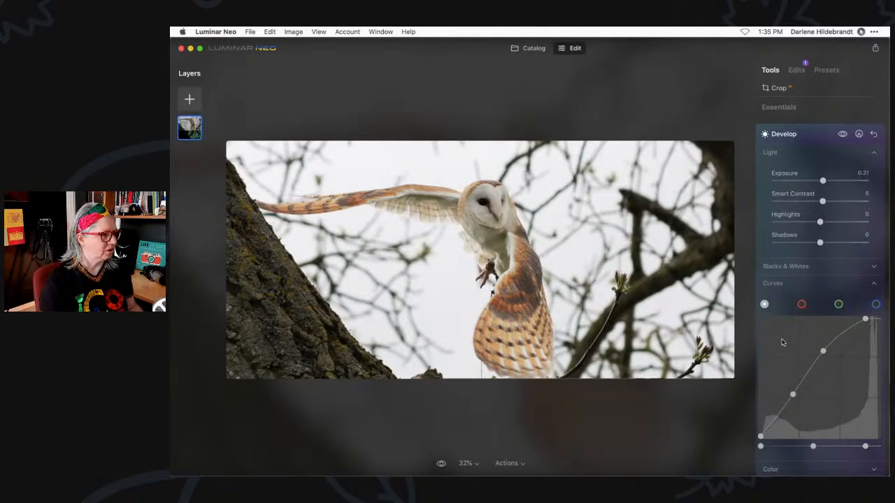
scroll(782, 342, "down", 10)
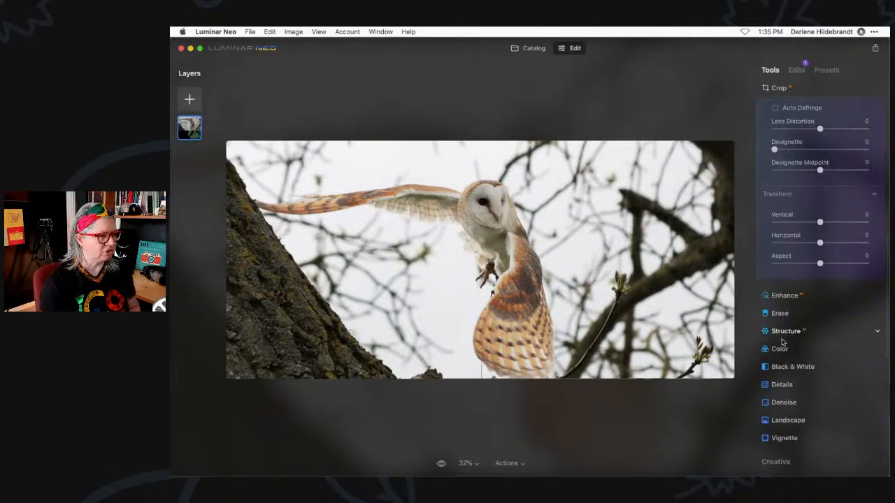
- Try Auto Defringe in the Develop optics settings, checking the branch edges at 100% zoom, and switch it off again
scroll(782, 341, "up", 4)
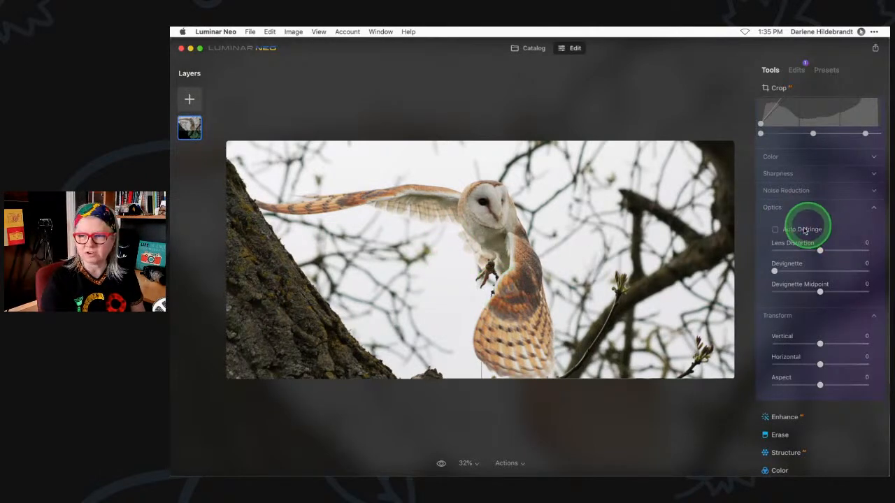
left_click(775, 230)
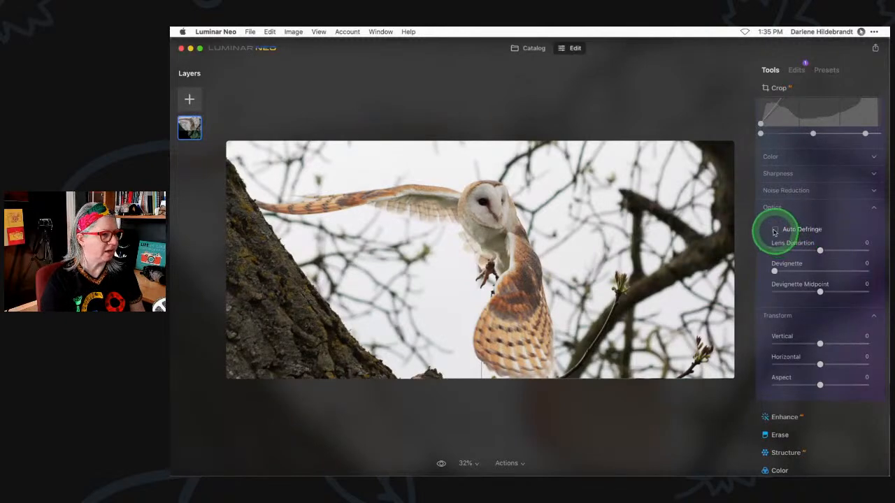
left_click(628, 232)
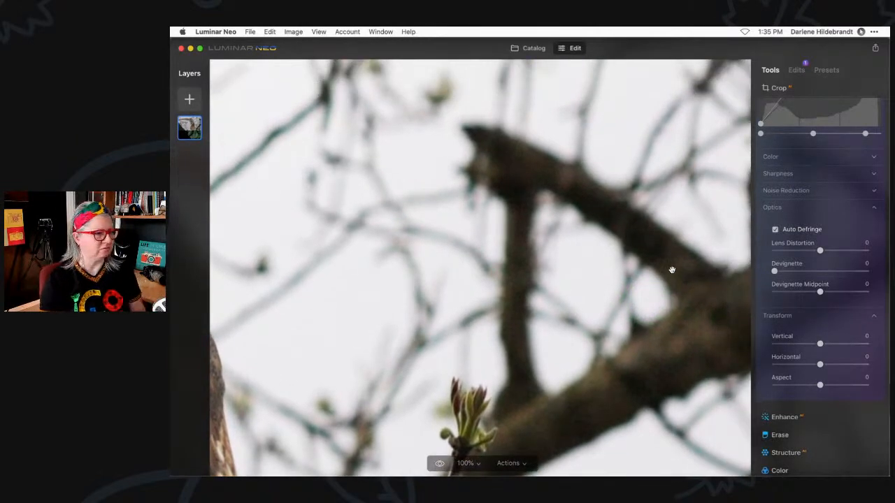
left_click(775, 229)
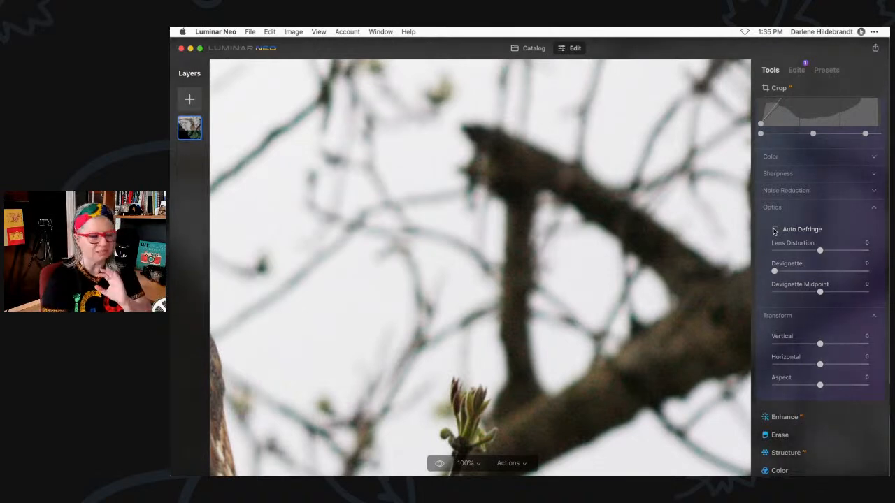
- Lower Highlights to -76 and enable Auto Defringe, comparing the branch edges with and without it
scroll(773, 231, "up", 10)
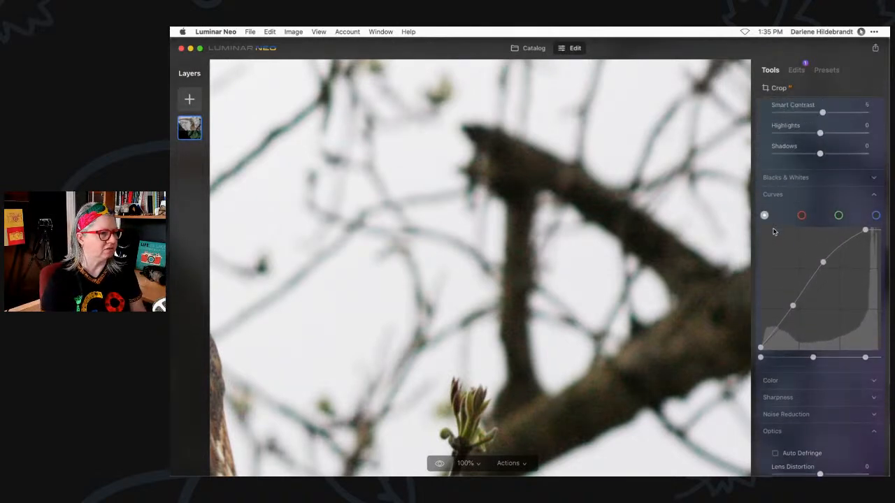
left_click_drag(790, 167, 784, 176)
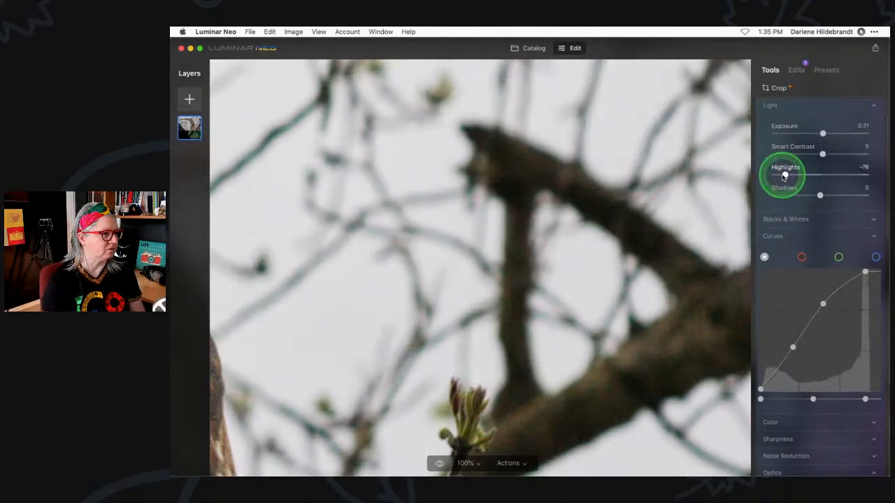
scroll(784, 176, "down", 8)
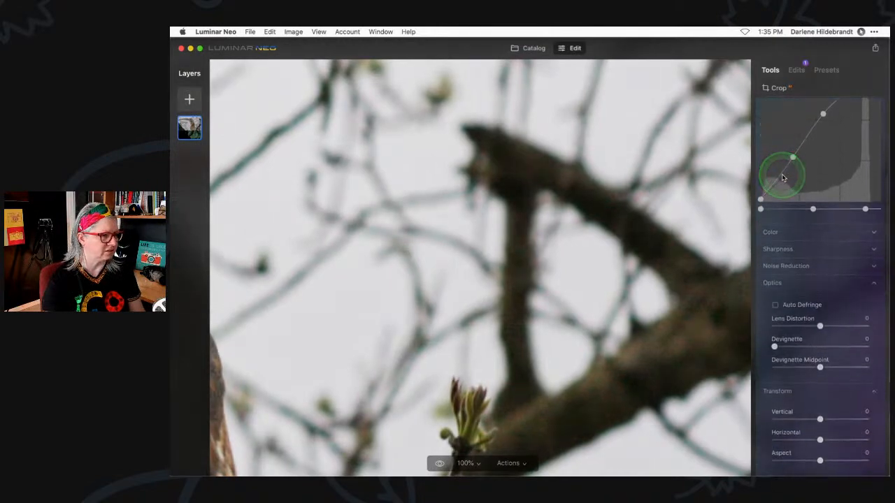
left_click(774, 274)
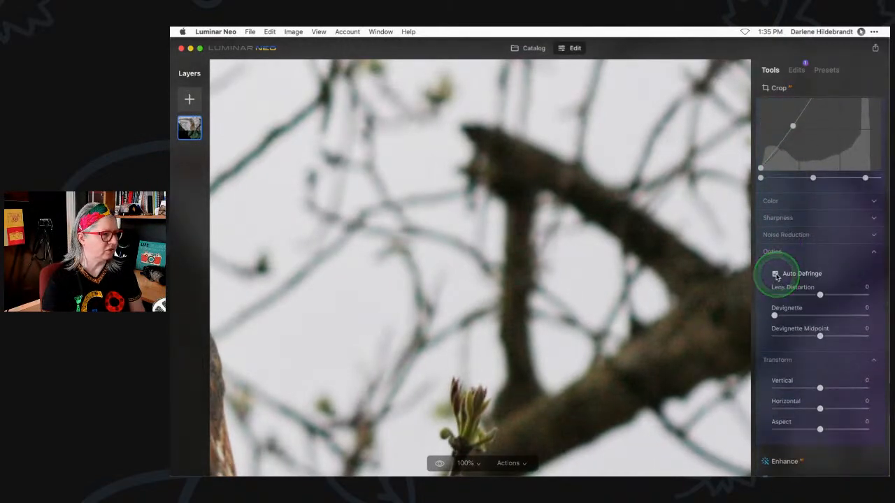
left_click(776, 275)
left_click(776, 275)
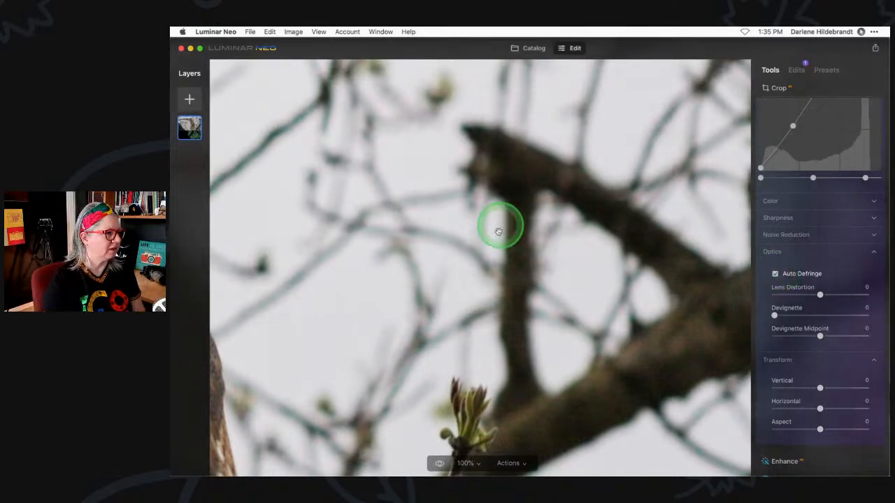
- Set Highlights to -22 in the Develop light settings
scroll(774, 294, "up", 6)
scroll(775, 294, "up", 1)
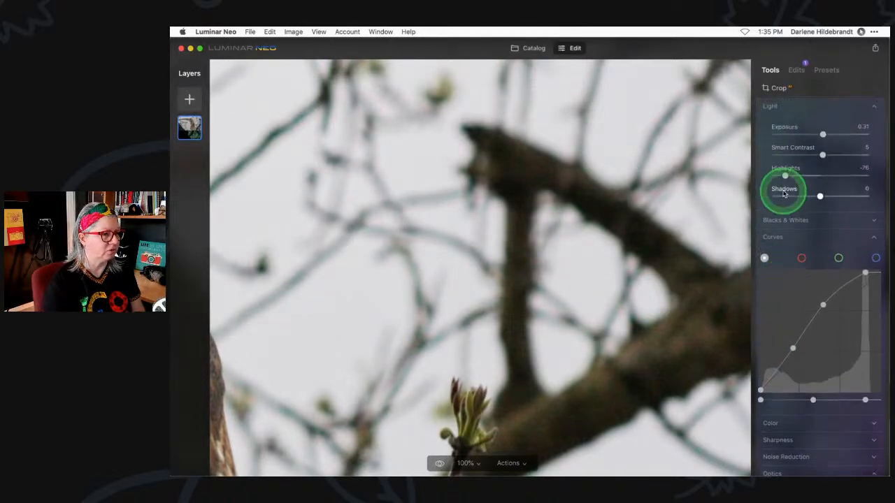
left_click_drag(785, 176, 819, 176)
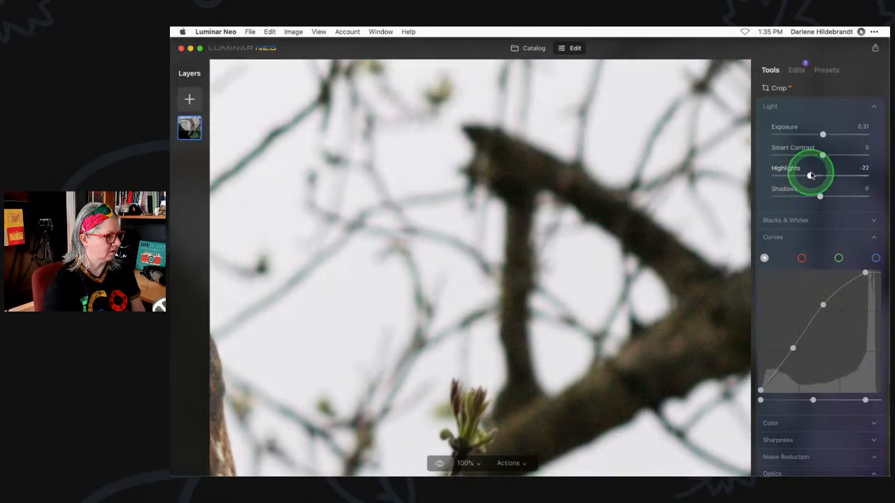
- Collapse the optics settings and apply Develop noise reduction with Luminosity 12 and Color 6
scroll(811, 176, "down", 5)
scroll(676, 256, "down", 3)
scroll(675, 256, "down", 3)
left_click(771, 319)
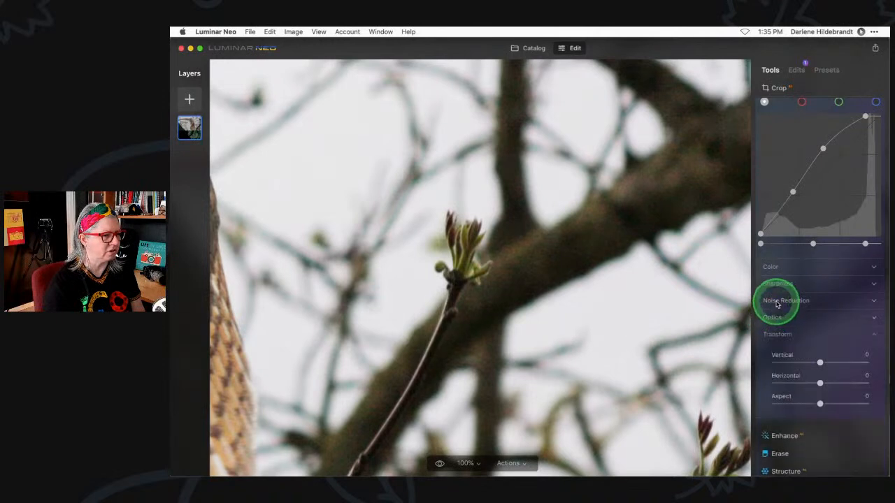
scroll(778, 301, "up", 2)
scroll(776, 304, "down", 3)
left_click(778, 263)
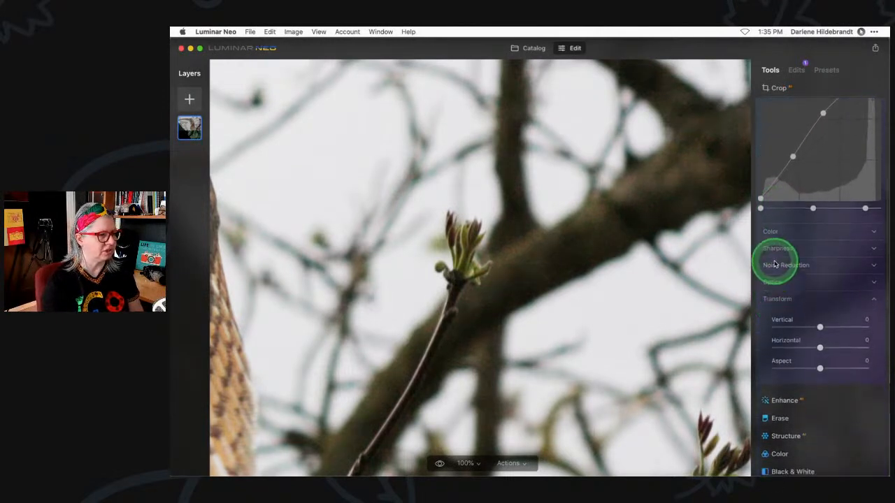
scroll(776, 266, "down", 2)
scroll(776, 270, "up", 2)
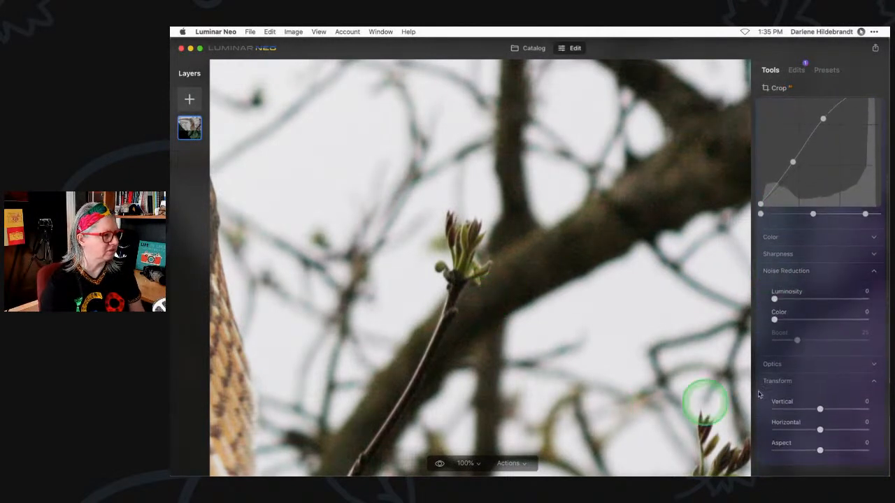
left_click_drag(774, 299, 781, 299)
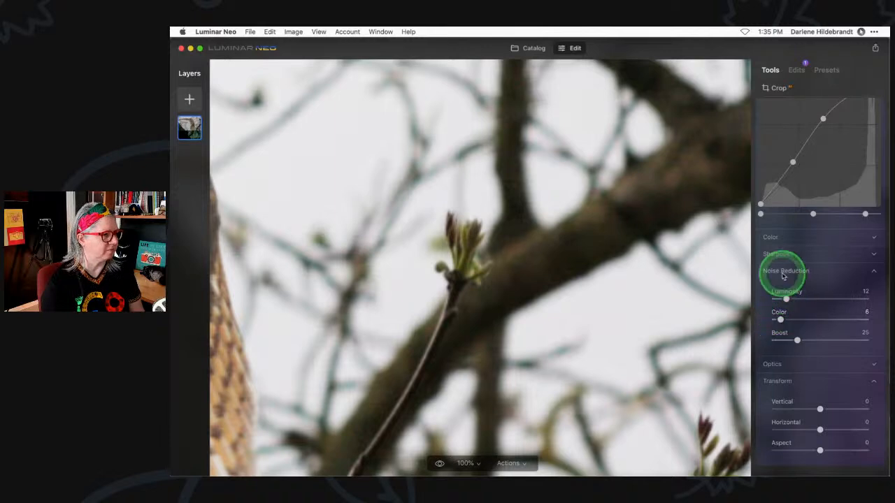
- Set Sharpen to 16 in the Develop sharpness settings while checking the owl's face at 100%
scroll(673, 272, "left", 6)
scroll(673, 273, "up", 3)
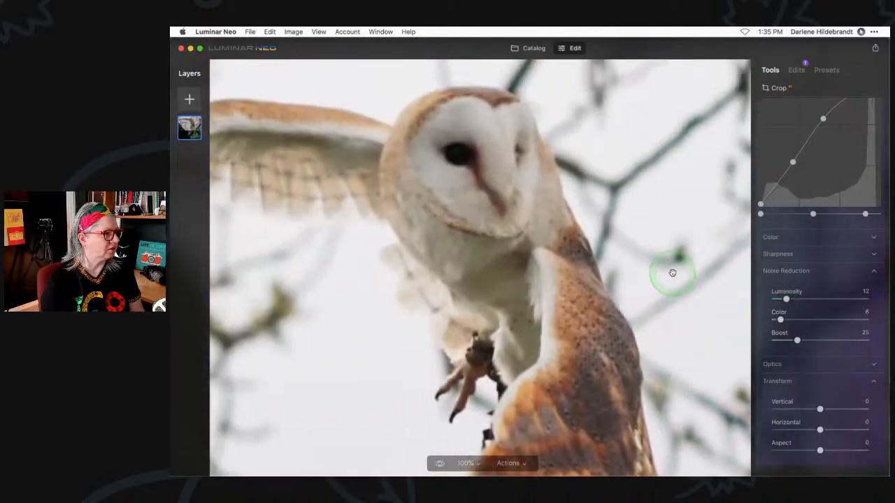
scroll(672, 273, "up", 2)
left_click(778, 255)
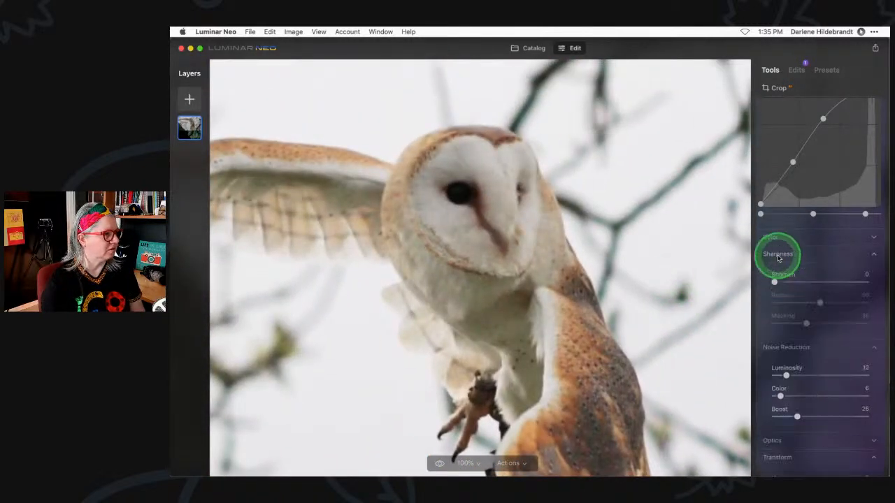
left_click_drag(780, 283, 785, 283)
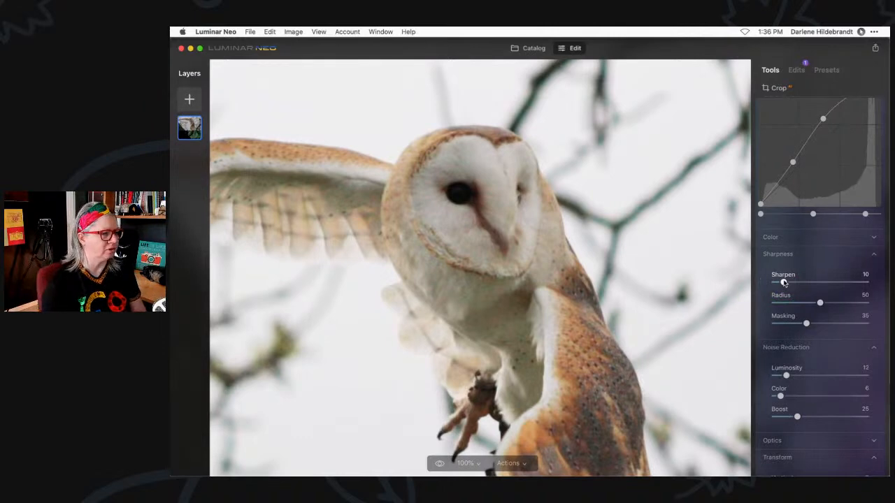
left_click_drag(789, 282, 790, 282)
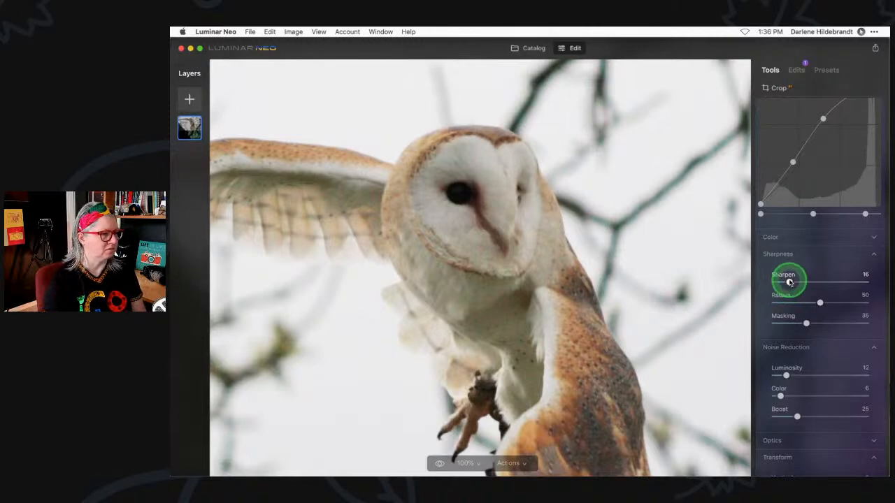
- Correct the white balance by picking a neutral target on the owl's pale face, and collapse the Develop tool
scroll(786, 293, "up", 3)
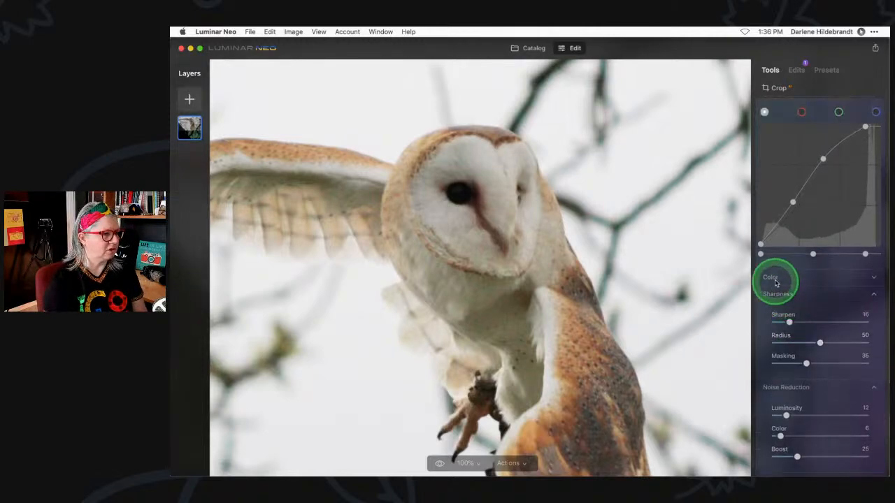
left_click(778, 278)
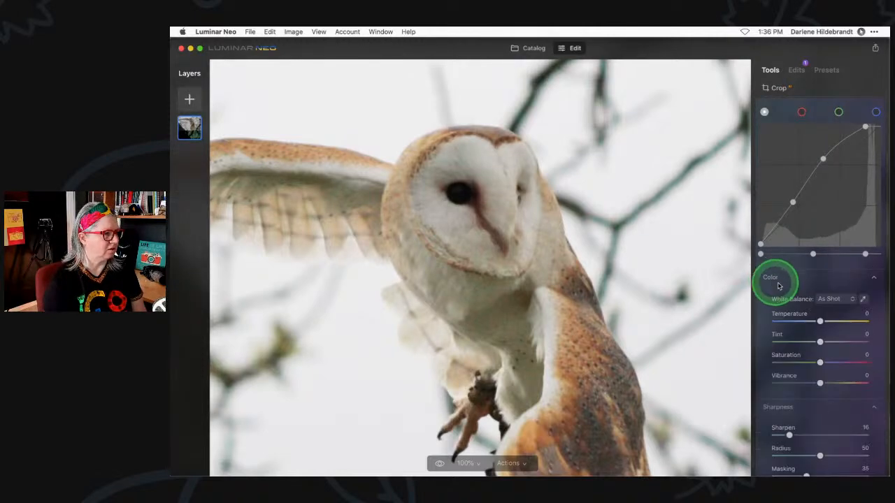
double_click(676, 266)
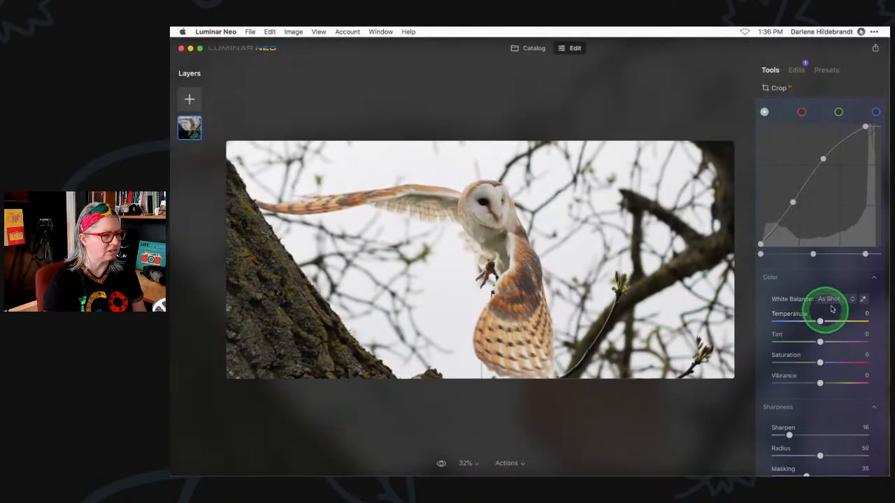
scroll(846, 297, "down", 1)
left_click(865, 297)
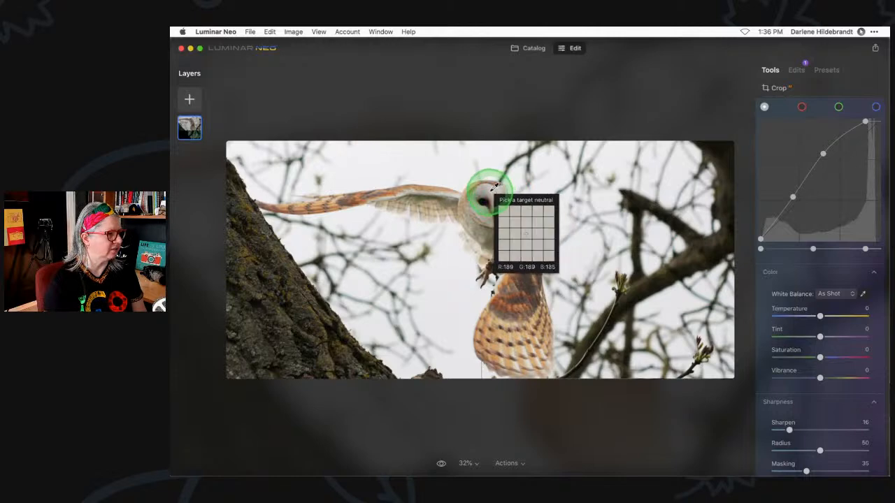
left_click(494, 186)
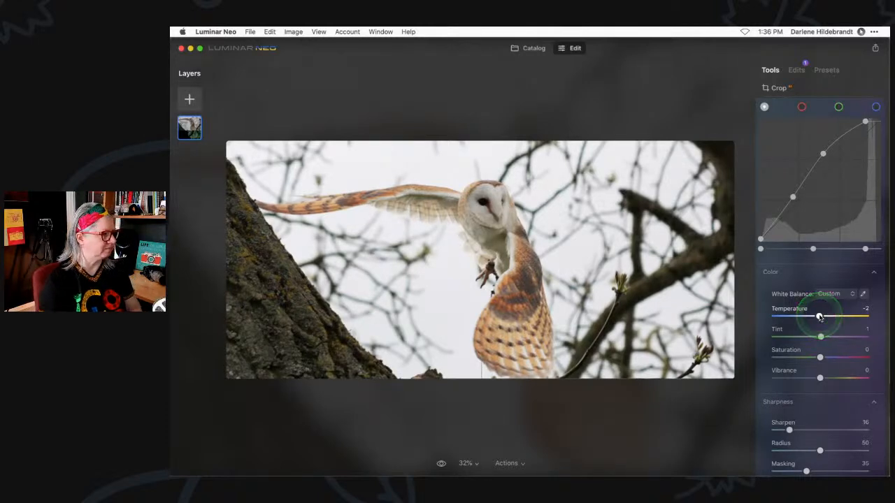
scroll(818, 304, "up", 5)
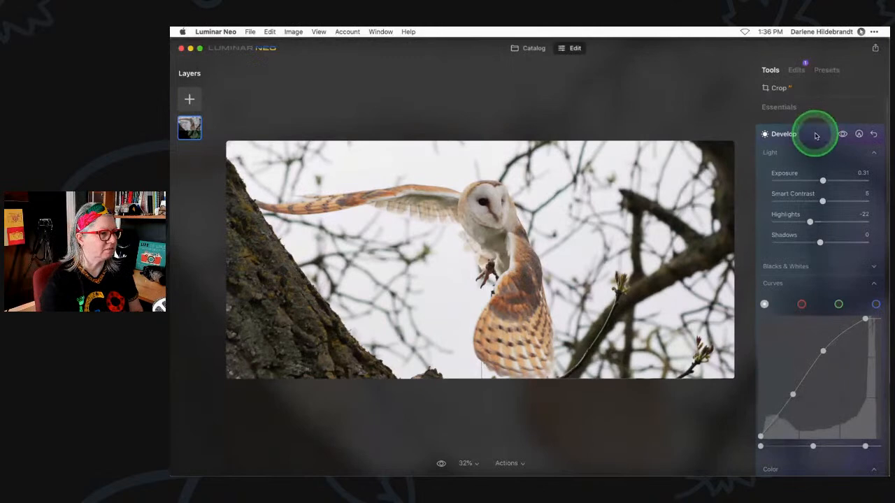
left_click(815, 135)
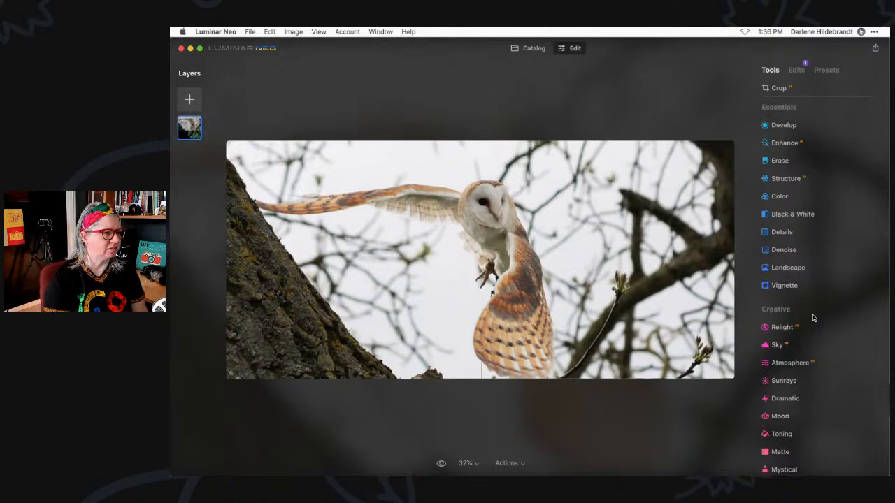
- Try Relight with Brightness Near 68, Brightness Far -52 and Depth 100, and reset and collapse the tool
scroll(812, 318, "down", 2)
left_click(789, 296)
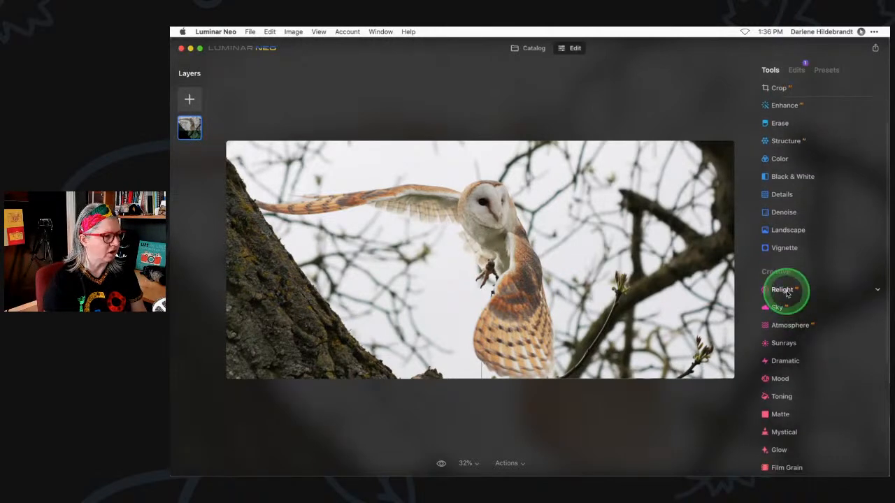
left_click_drag(819, 280, 851, 281)
left_click_drag(819, 300, 825, 300)
left_click(371, 330)
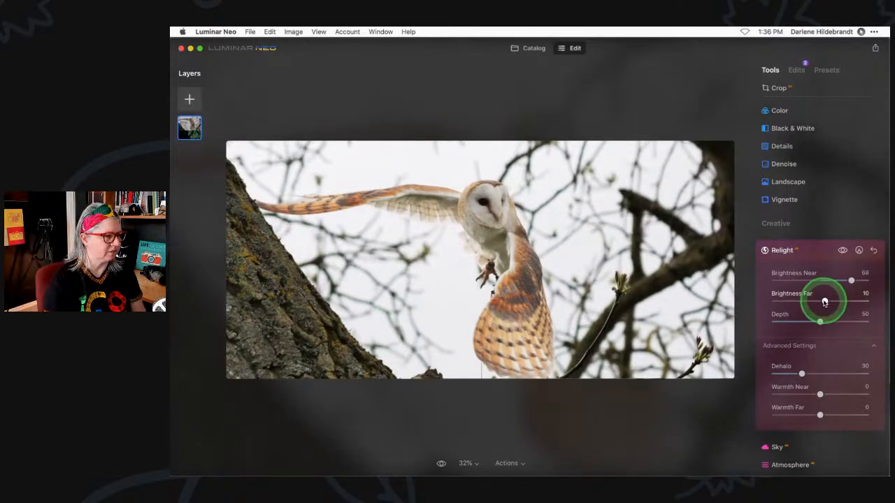
left_click_drag(825, 301, 797, 301)
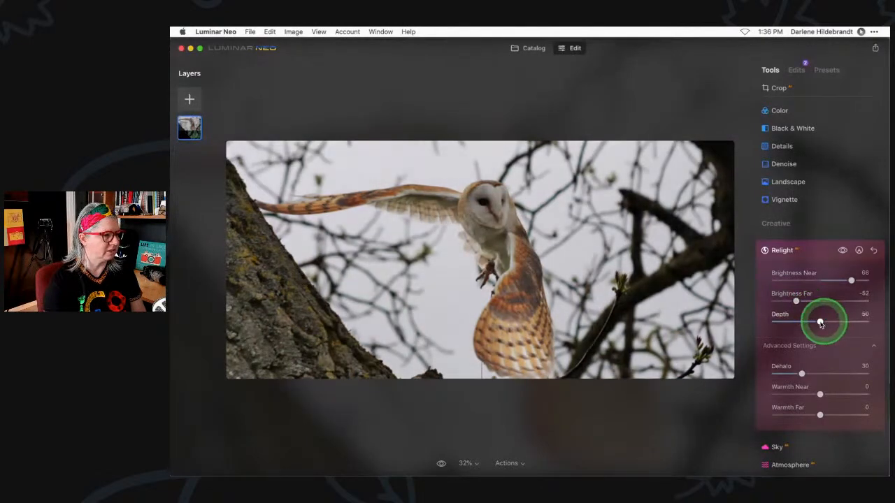
left_click_drag(838, 323, 865, 320)
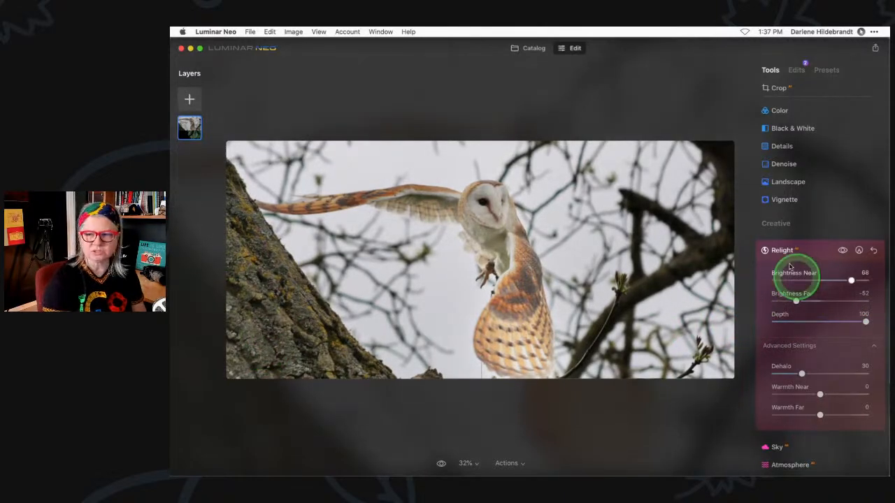
left_click_drag(850, 316, 861, 320)
left_click(874, 251)
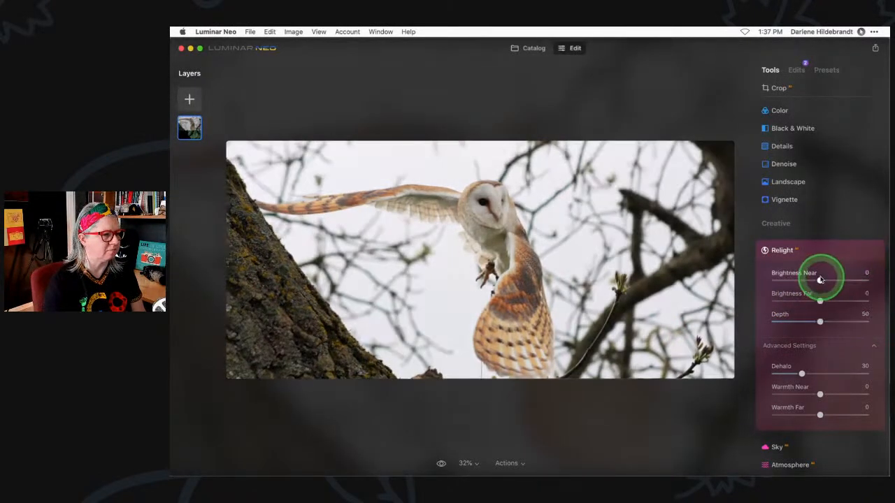
left_click(820, 254)
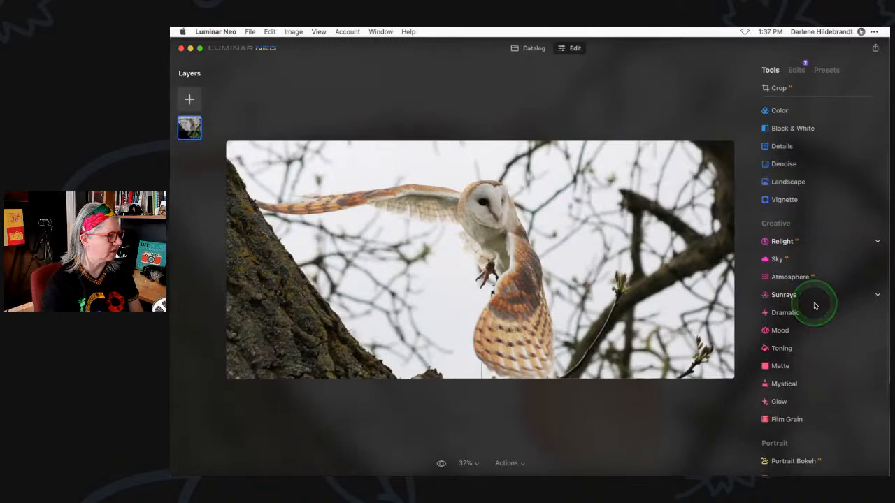
- Apply the Structure tool to the owl photo with Amount 29 and Boost 8
scroll(815, 305, "up", 5)
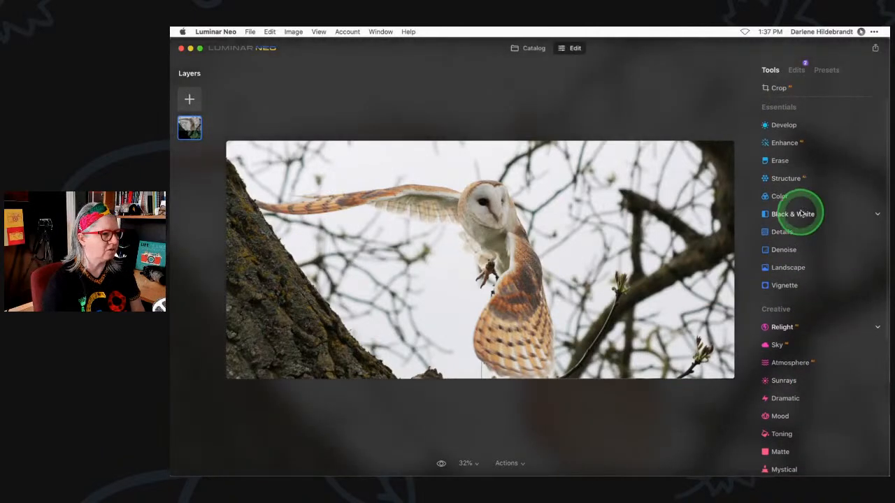
left_click(785, 179)
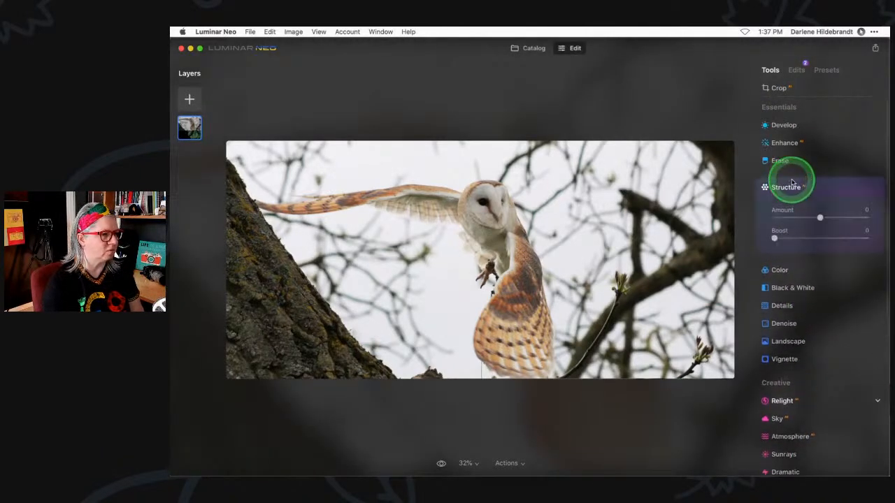
key("super+equal")
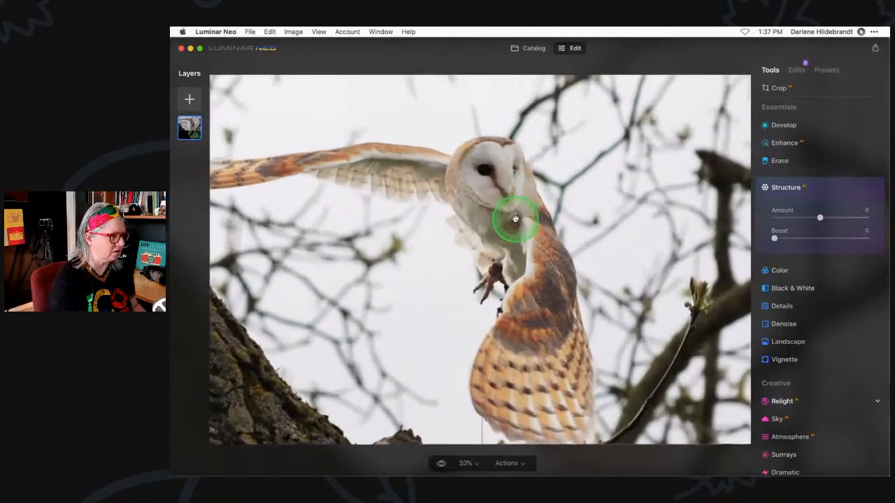
left_click_drag(820, 219, 842, 219)
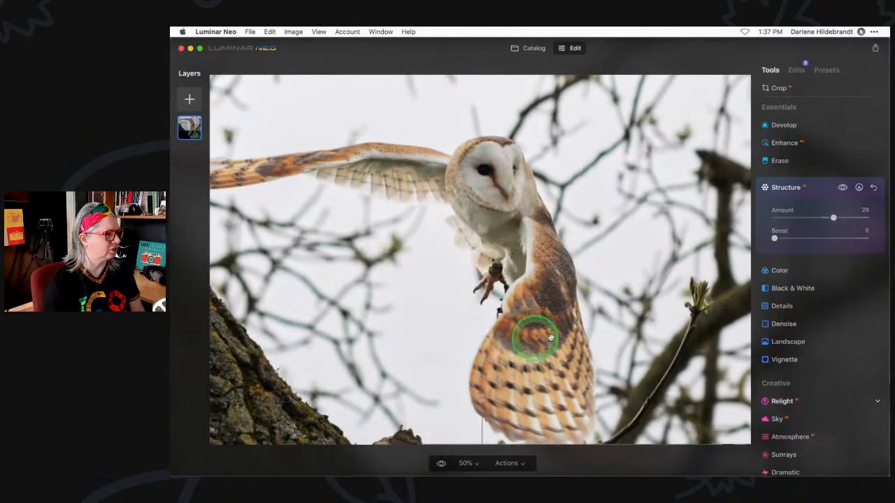
left_click(781, 239)
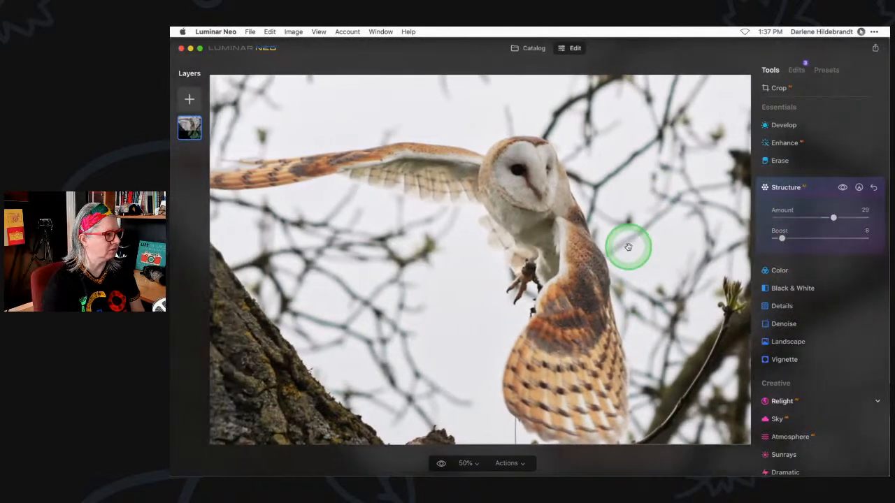
- Paint a Structure mask at Strength 78 over the owl's head, body and wings, reducing the brush size to 58 for the outstretched wing
left_click(859, 187)
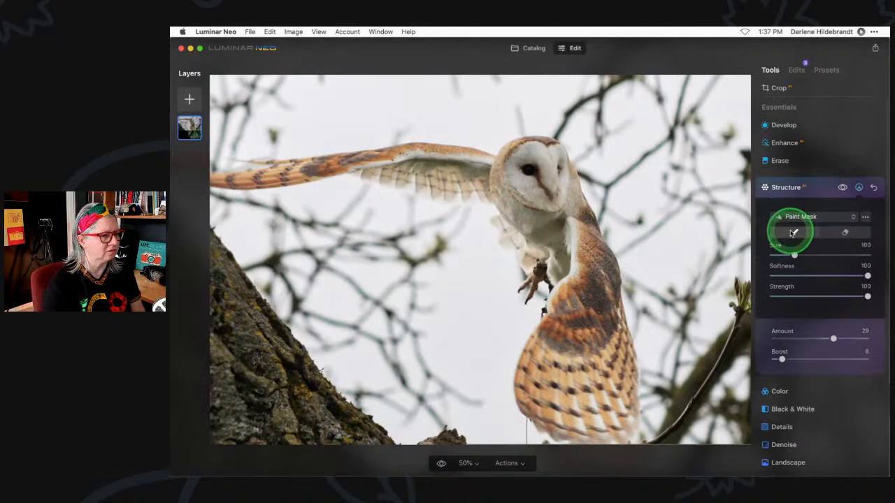
left_click_drag(868, 296, 847, 296)
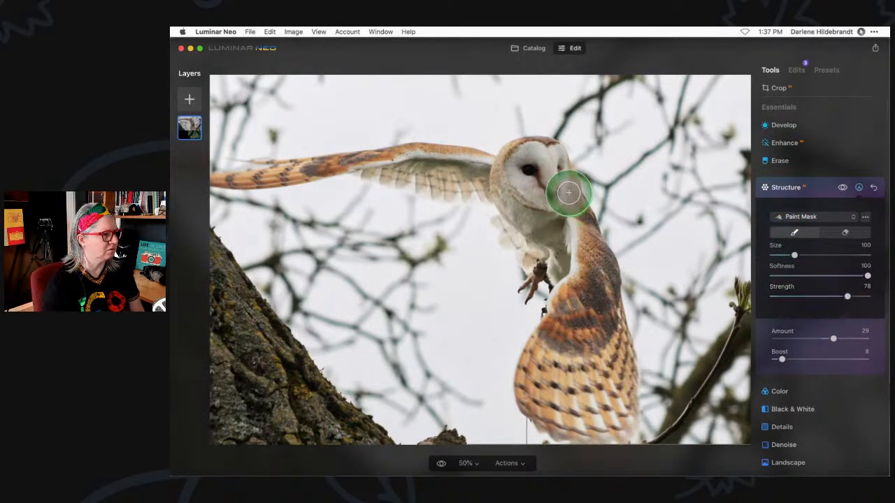
mouse_move(549, 174)
left_mouse_down()
mouse_move(532, 196)
mouse_move(559, 184)
mouse_move(549, 159)
mouse_move(515, 162)
mouse_move(535, 224)
left_mouse_up()
mouse_move(541, 280)
left_mouse_down()
mouse_move(530, 226)
mouse_move(543, 197)
mouse_move(574, 240)
mouse_move(597, 409)
mouse_move(621, 407)
mouse_move(615, 367)
mouse_move(620, 410)
mouse_move(565, 413)
mouse_move(549, 388)
mouse_move(566, 359)
mouse_move(551, 349)
mouse_move(532, 386)
mouse_move(555, 352)
mouse_move(562, 292)
mouse_move(602, 359)
mouse_move(619, 367)
mouse_move(584, 254)
mouse_move(564, 245)
mouse_move(511, 189)
left_mouse_up()
left_click_drag(394, 162, 507, 179)
key("bracketleft")
key("bracketleft")
key("bracketleft")
key("bracketleft")
key("bracketleft")
key("bracketleft")
key("bracketleft")
mouse_move(228, 179)
left_mouse_down()
mouse_move(388, 157)
mouse_move(399, 168)
mouse_move(378, 168)
mouse_move(516, 199)
mouse_move(525, 148)
mouse_move(542, 152)
mouse_move(536, 291)
mouse_move(556, 256)
mouse_move(598, 254)
left_mouse_up()
- Look over the tree trunk and the Structure mask's options, and collapse the Structure tool
scroll(613, 266, "left", 5)
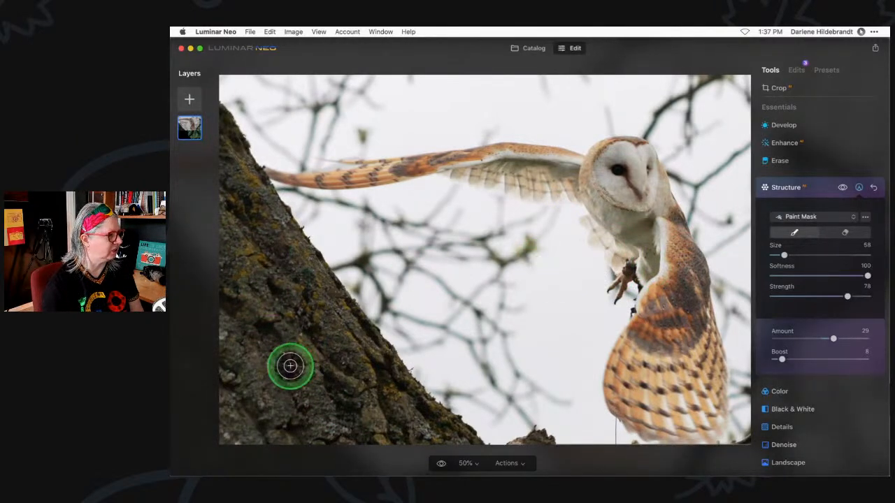
scroll(301, 355, "right", 5)
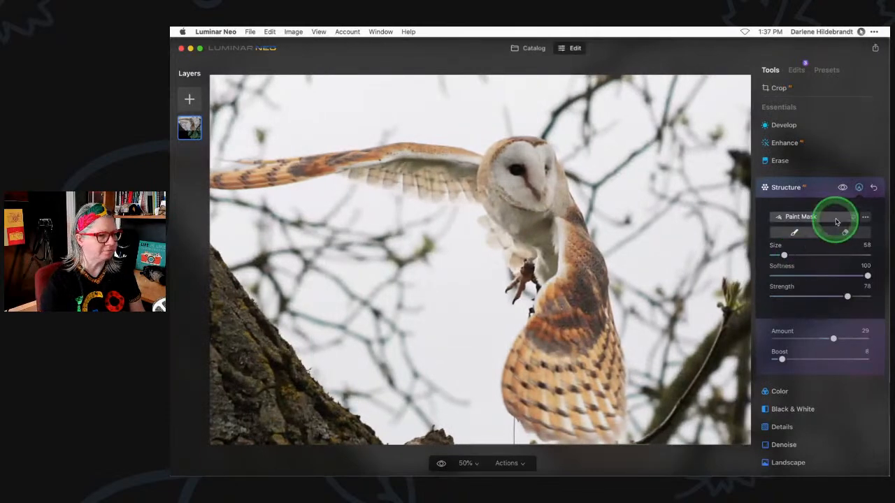
left_click(866, 217)
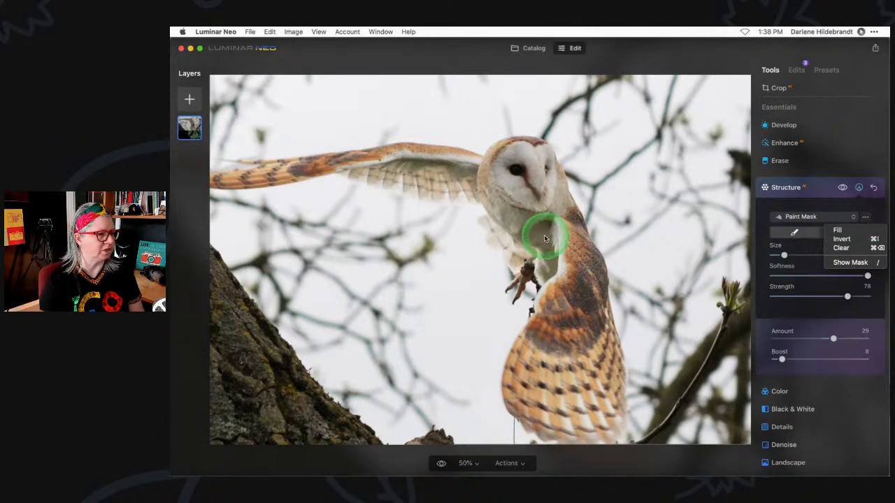
left_click(820, 190)
left_click(819, 188)
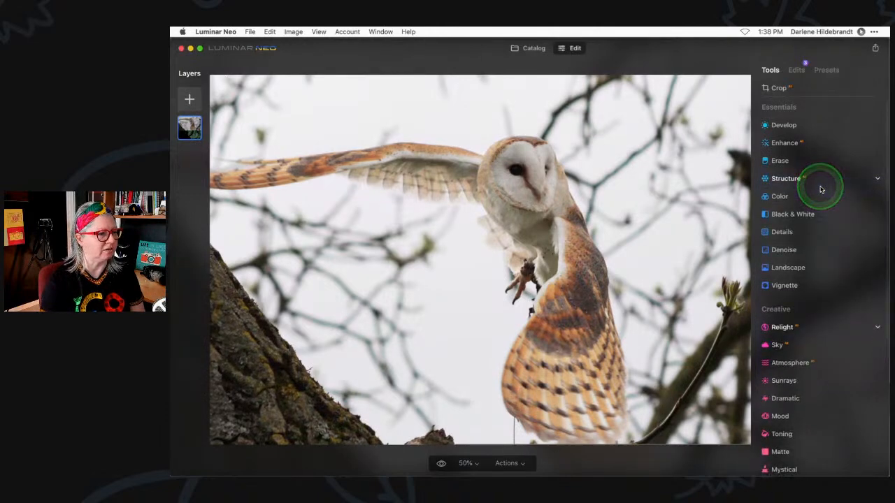
- Set Medium Details to 23 in the Details tool and check the owl, bark and branches at 100%
left_click(783, 231)
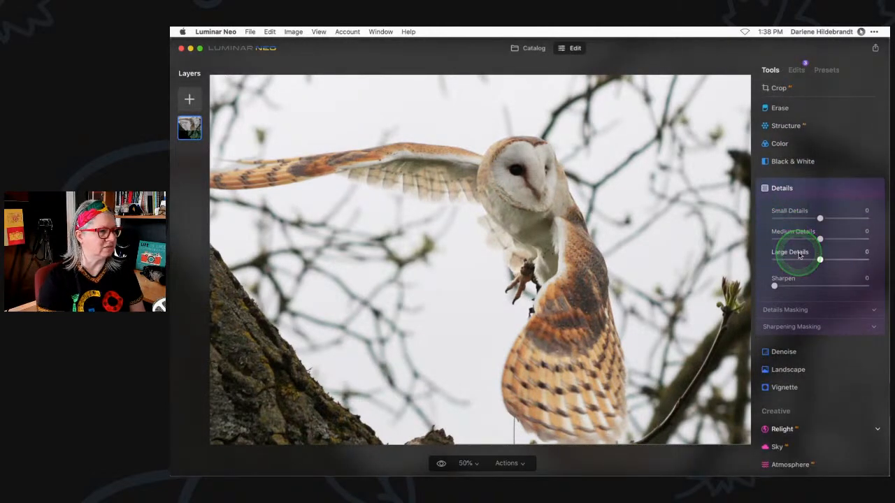
mouse_move(820, 240)
left_mouse_down()
mouse_move(868, 235)
mouse_move(799, 241)
mouse_move(865, 235)
mouse_move(832, 238)
left_mouse_up()
key("super+equal")
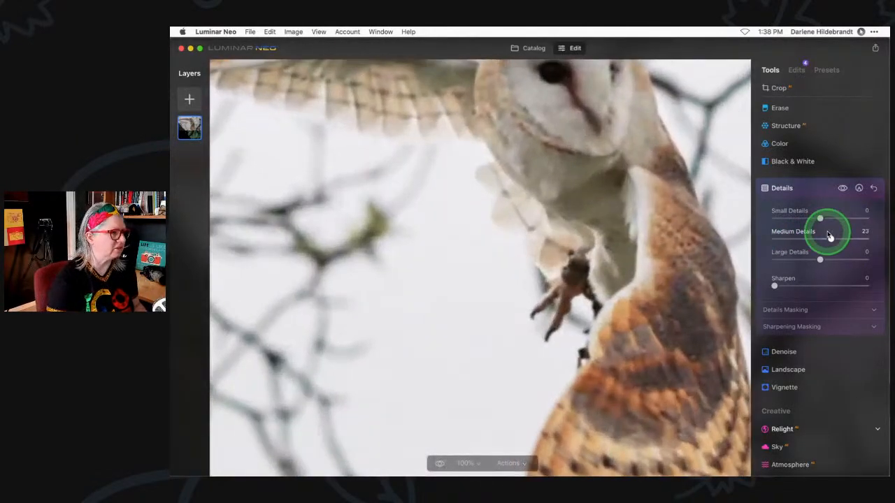
scroll(655, 187, "up", 3)
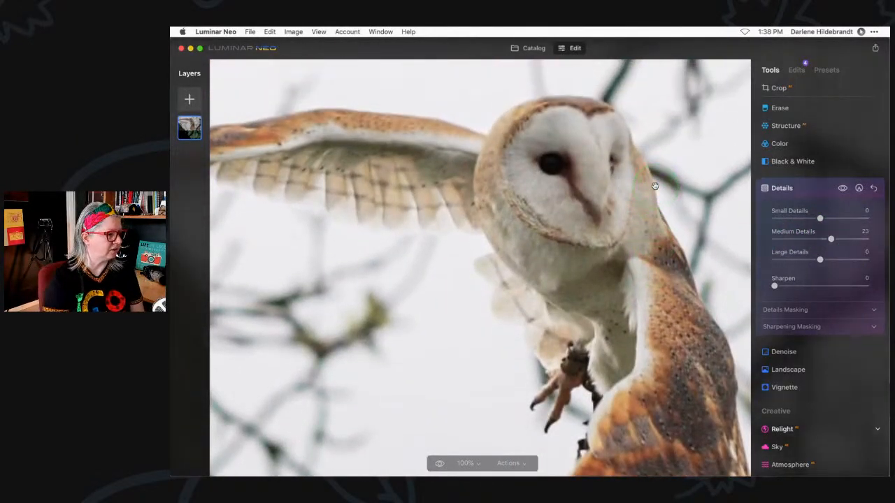
scroll(667, 192, "right", 2)
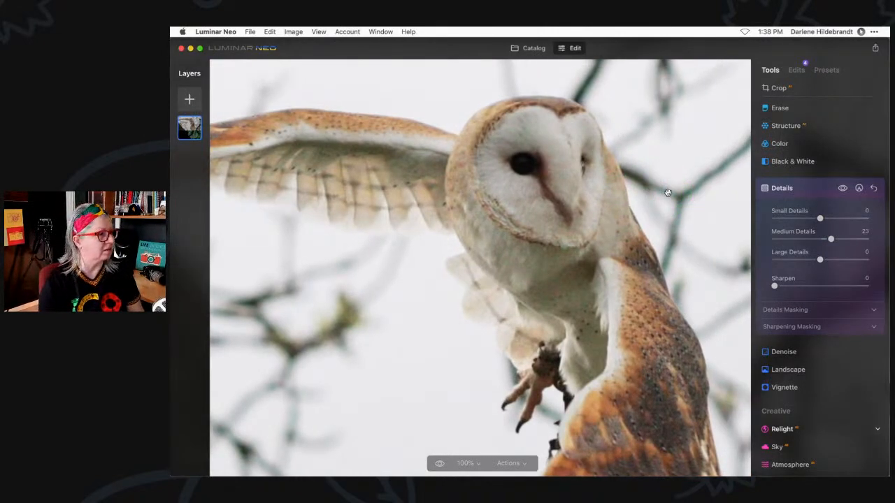
scroll(625, 193, "left", 15)
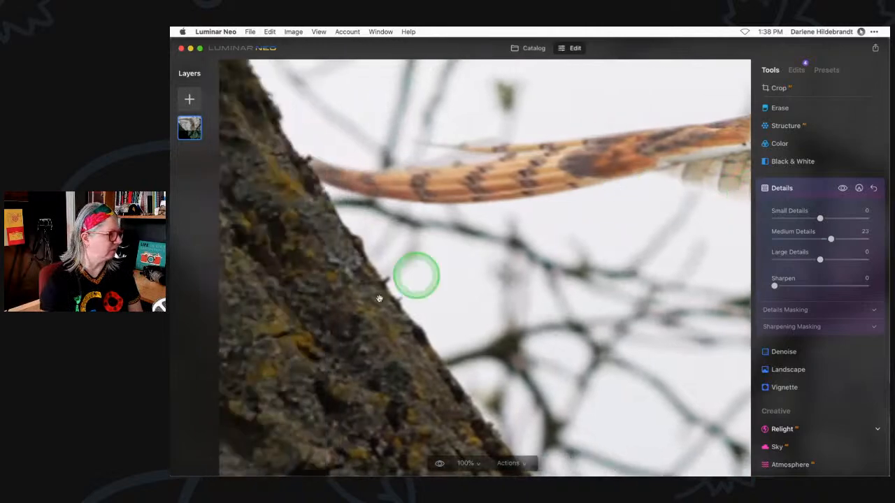
scroll(364, 414, "down", 5)
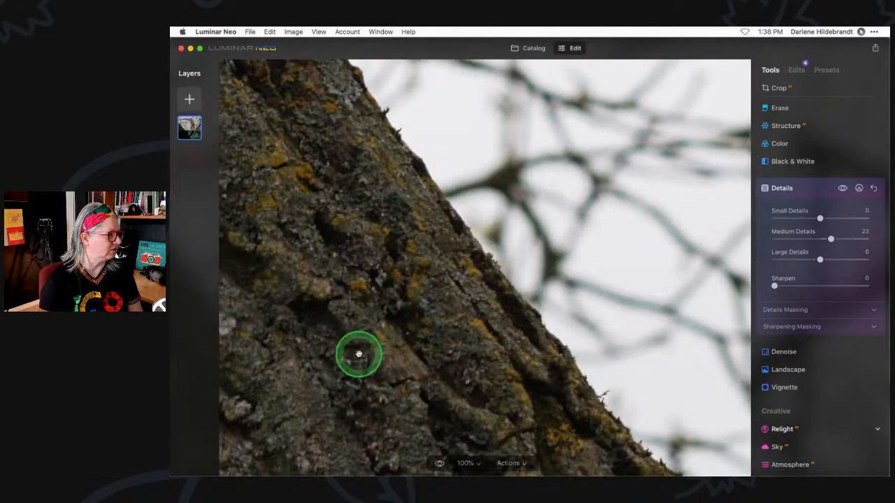
scroll(503, 346, "right", 10)
scroll(504, 346, "up", 8)
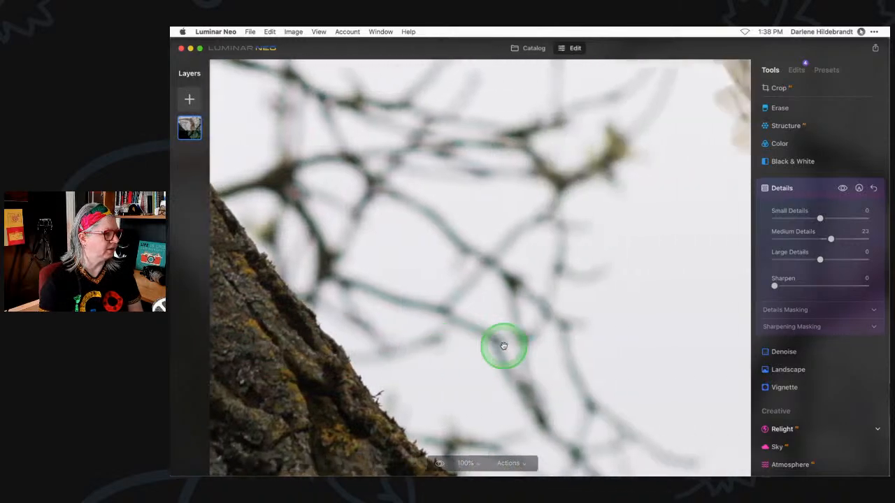
scroll(503, 346, "left", 3)
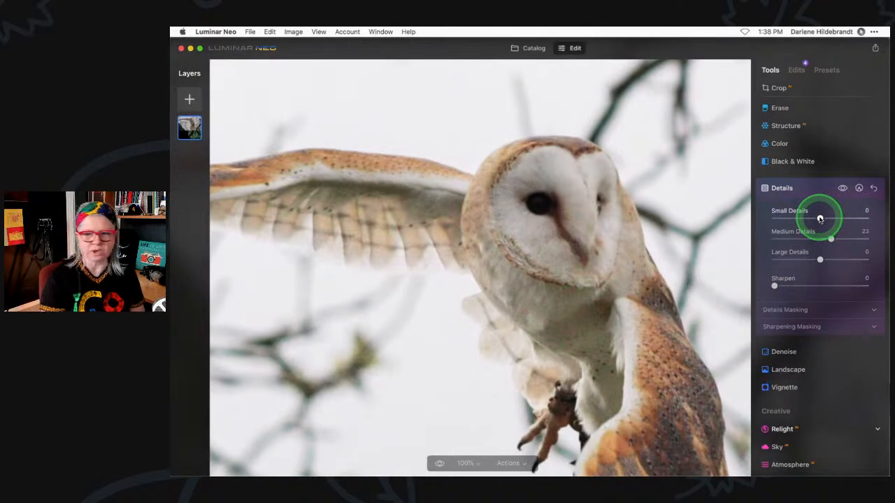
- Set Small Details to 54 and compare the owl with and without the Details adjustment
left_click_drag(821, 219, 834, 219)
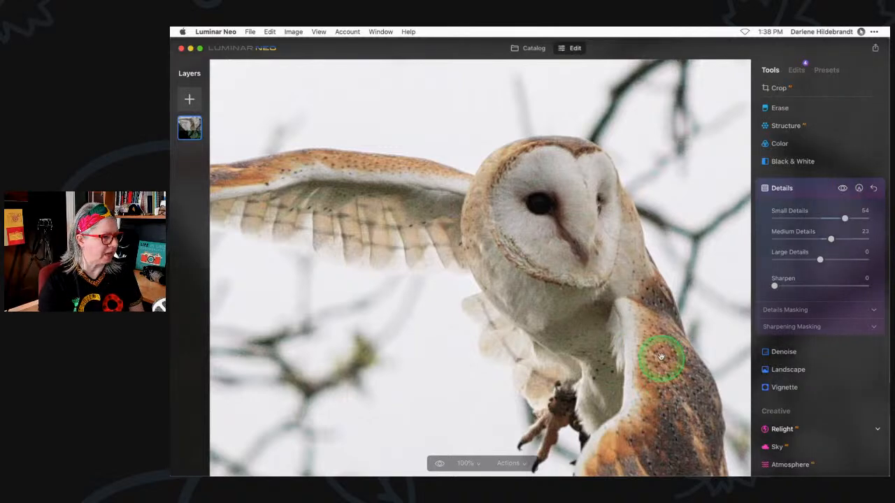
left_click(842, 189)
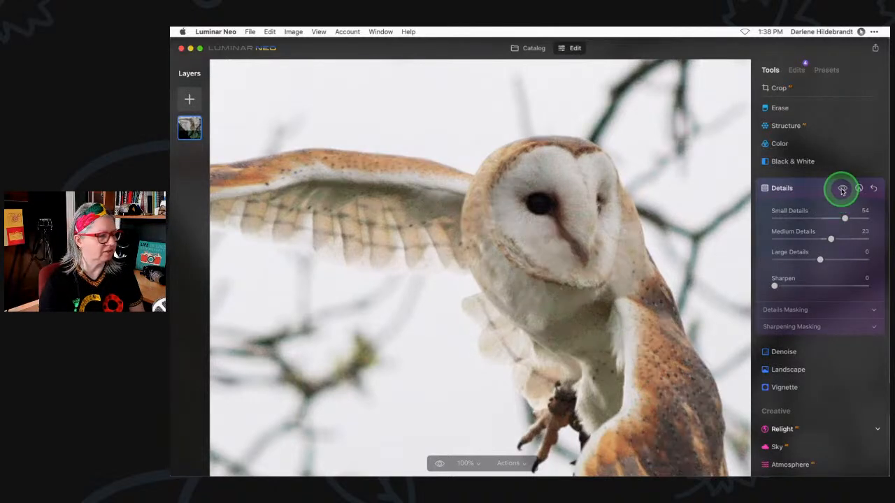
left_click(843, 189)
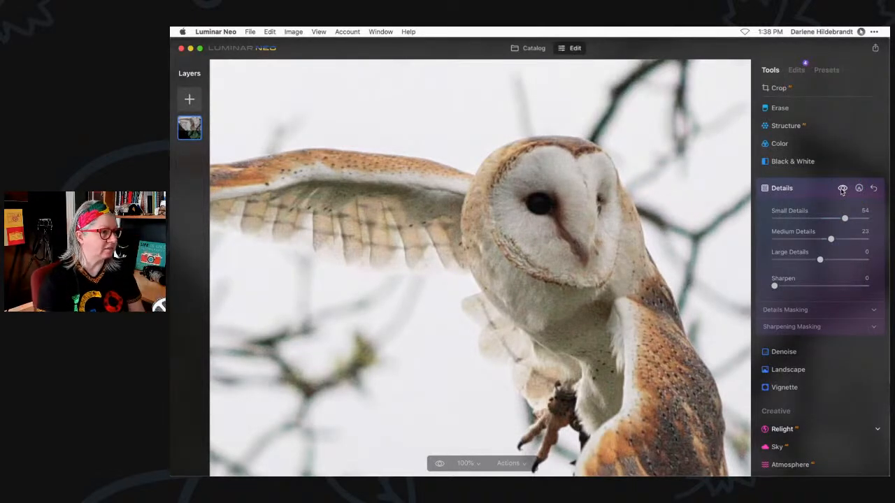
scroll(589, 201, "down", 3)
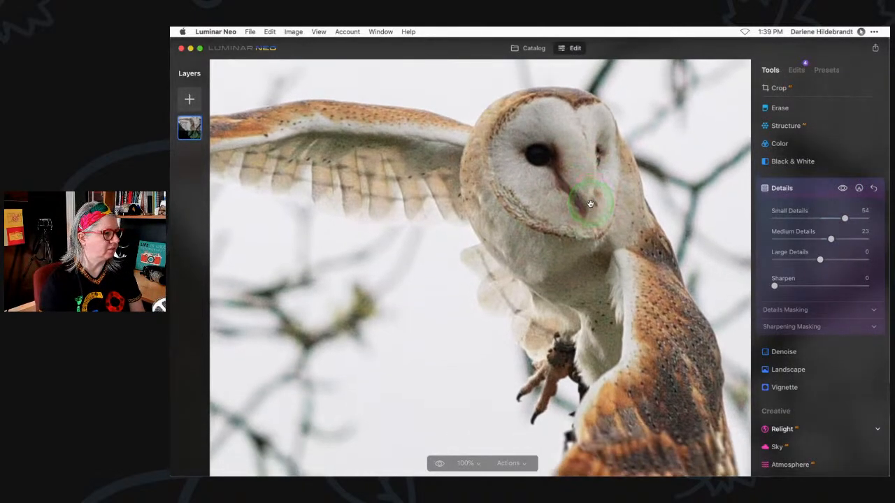
double_click(590, 203)
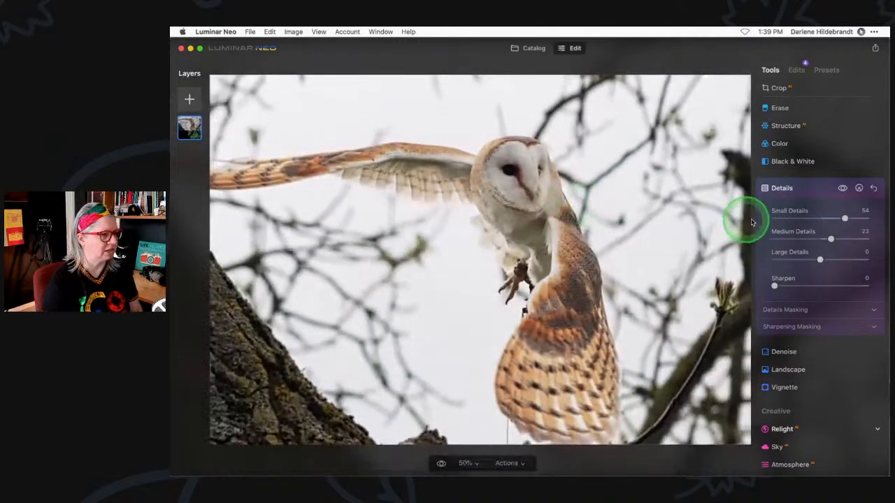
- Set Sharpen to 34 in the Details tool and its sharpening Masking to 64
left_click_drag(775, 286, 805, 286)
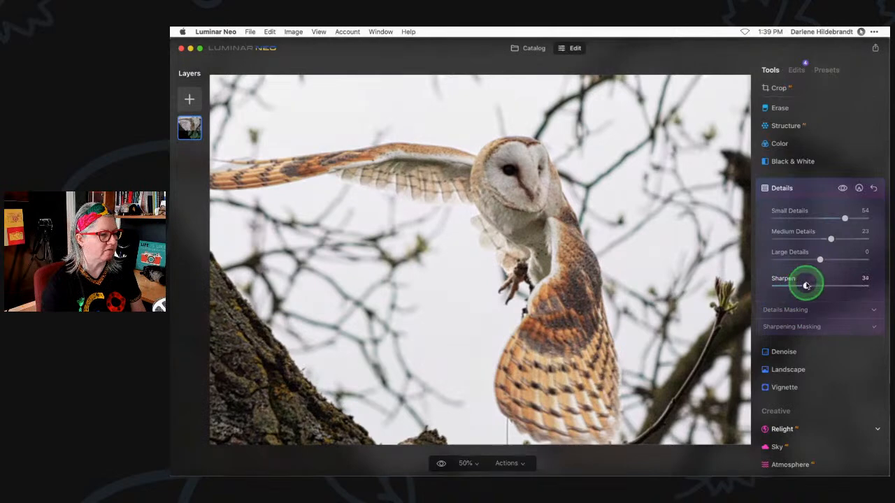
left_click(788, 327)
left_click(797, 376)
left_click_drag(806, 376, 832, 376)
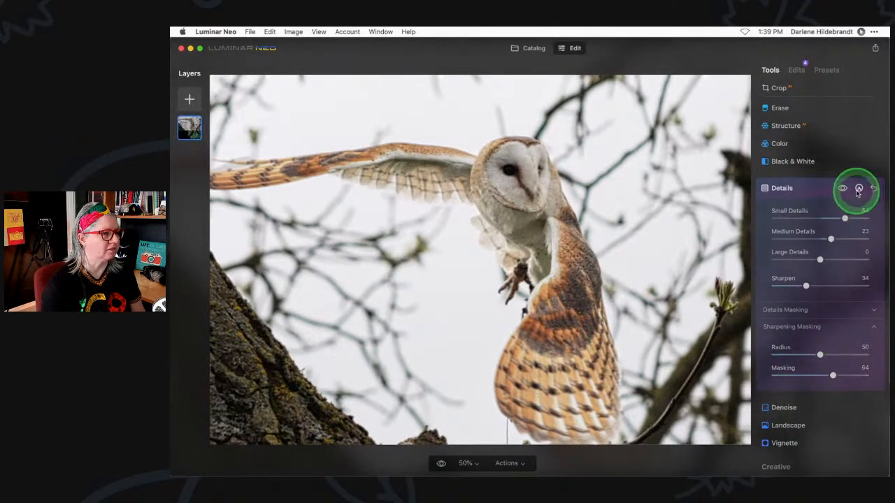
- Paint a Details mask at Strength 78 over the owl's head, body and wings, using a size 76 brush for the outstretched wing
left_click(859, 189)
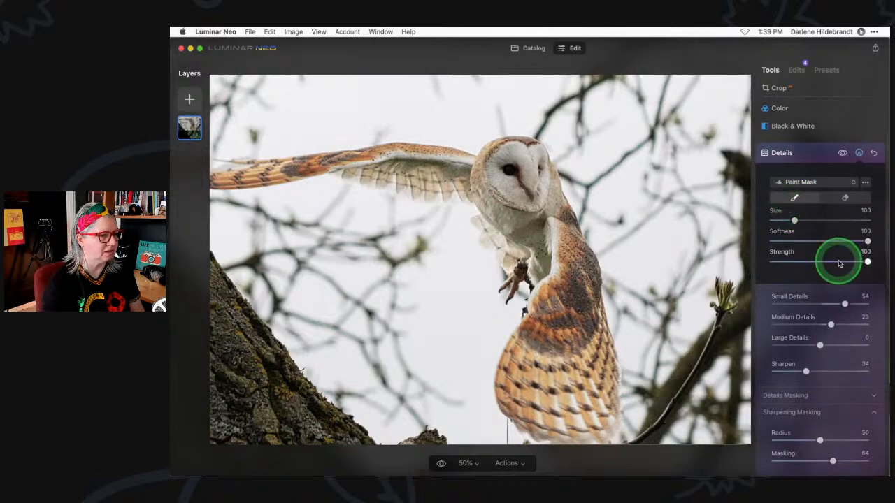
left_click_drag(839, 263, 848, 262)
mouse_move(519, 165)
left_mouse_down()
mouse_move(492, 200)
mouse_move(507, 154)
mouse_move(541, 194)
mouse_move(535, 266)
mouse_move(524, 230)
mouse_move(580, 306)
mouse_move(576, 336)
mouse_move(544, 361)
mouse_move(546, 319)
mouse_move(536, 349)
mouse_move(549, 403)
left_mouse_up()
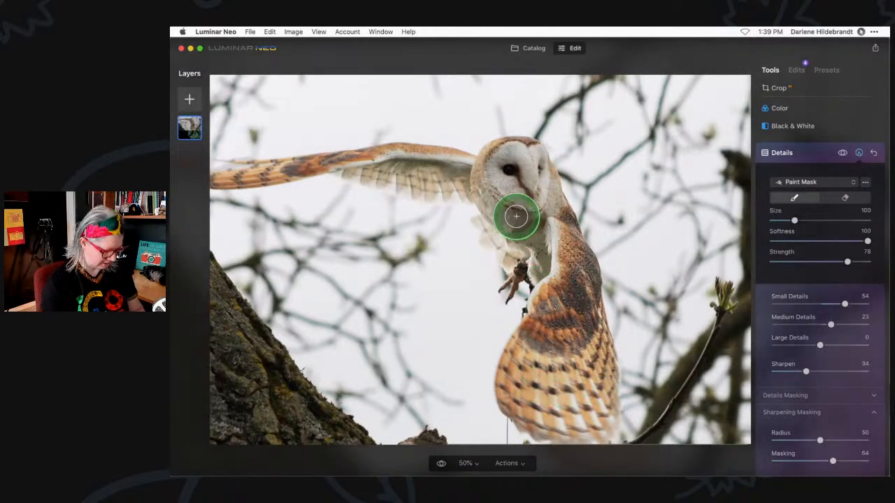
left_click_drag(455, 168, 329, 163)
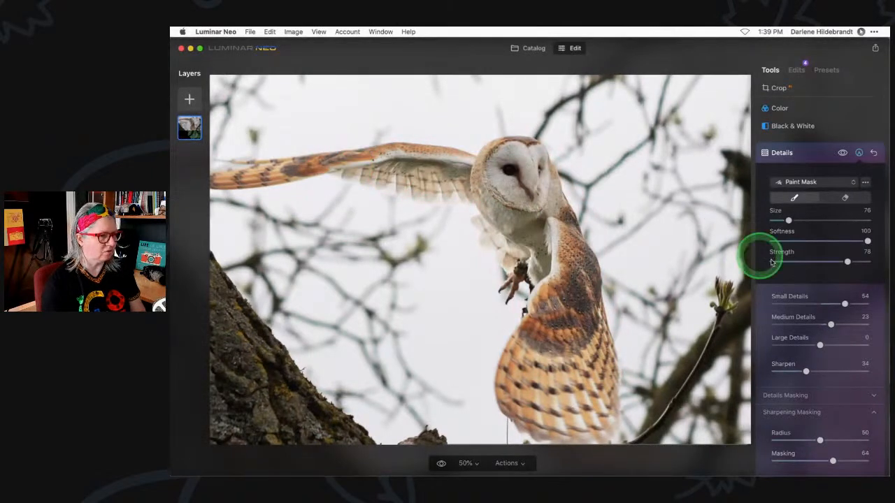
- Lower the mask brush Strength to 30 and paint over the outstretched wing and the body, enlarging the brush to 124
left_click(797, 261)
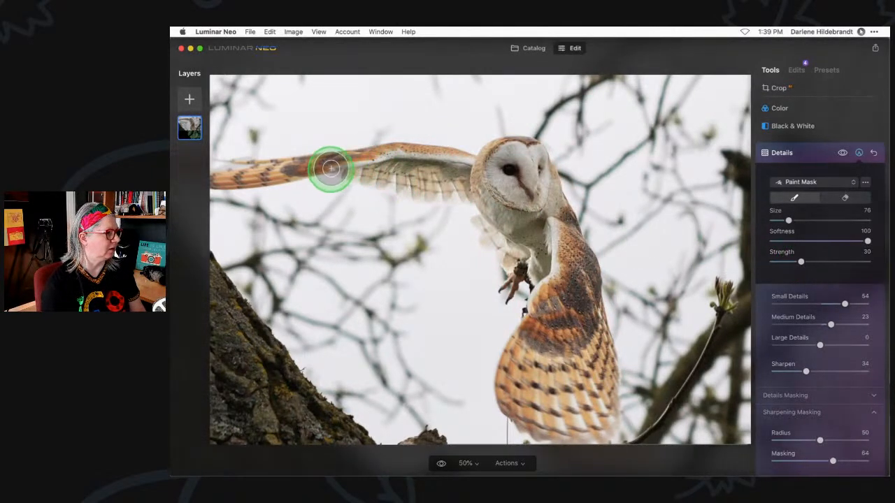
mouse_move(309, 162)
left_mouse_down()
mouse_move(214, 175)
mouse_move(327, 162)
mouse_move(400, 174)
left_mouse_up()
key("bracketright")
mouse_move(562, 319)
left_mouse_down()
mouse_move(522, 388)
mouse_move(565, 416)
mouse_move(598, 388)
mouse_move(601, 354)
mouse_move(598, 417)
mouse_move(556, 411)
mouse_move(545, 286)
mouse_move(528, 283)
mouse_move(497, 209)
left_mouse_up()
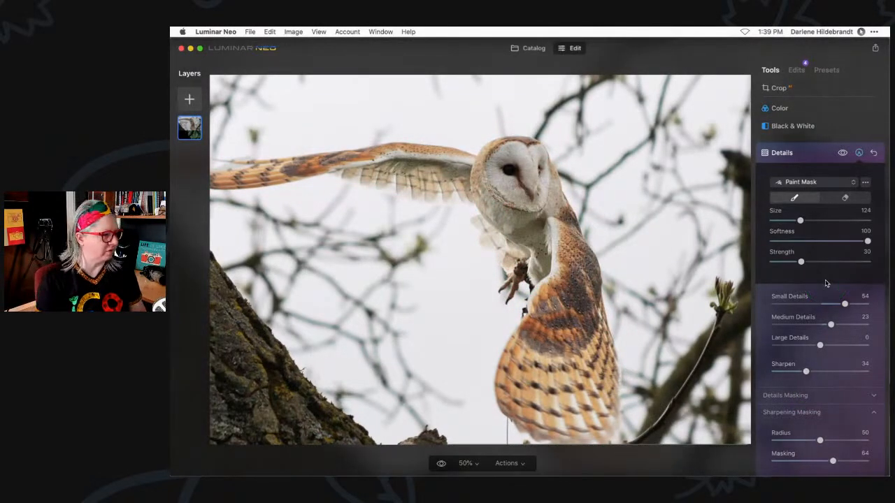
- Compare the owl's face and feathers with and without the masked Details adjustment at 100%
scroll(826, 284, "up", 1)
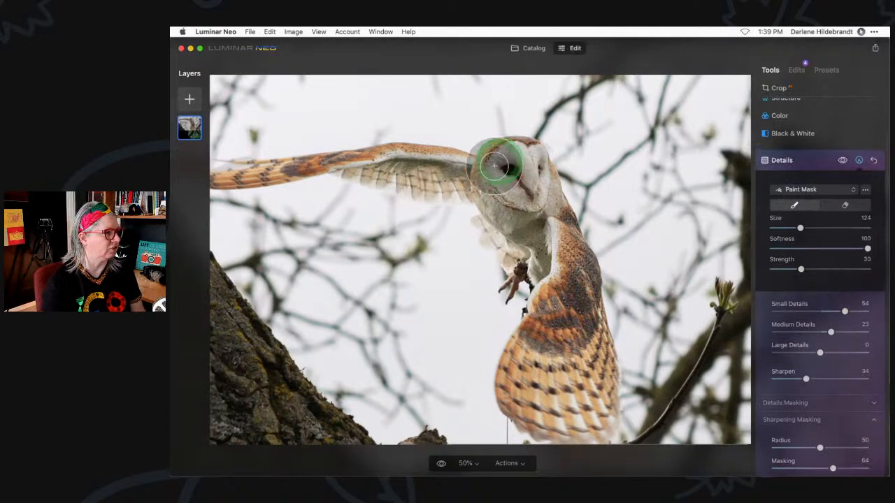
key("super+equal")
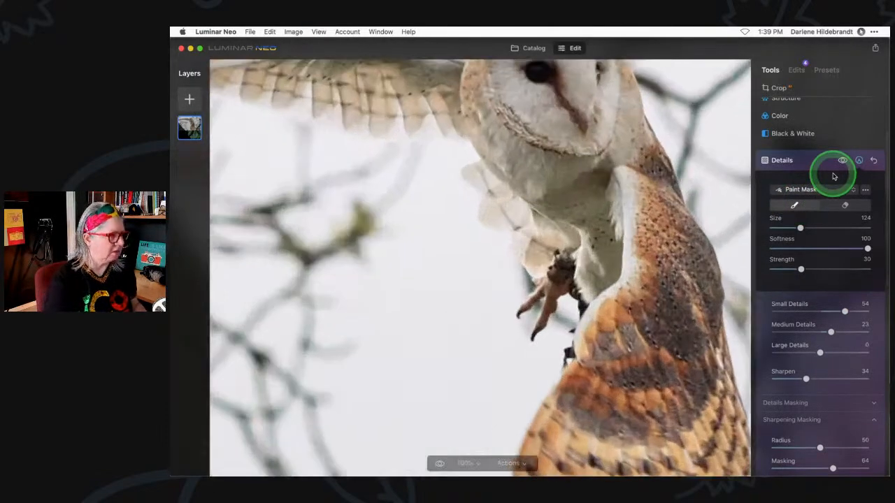
scroll(524, 204, "right", 4)
scroll(523, 203, "up", 3)
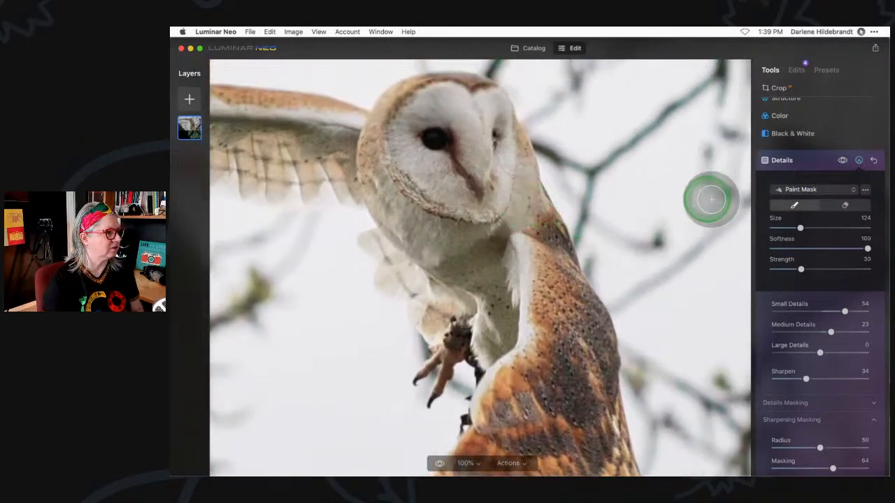
left_click(843, 160)
left_click(842, 160)
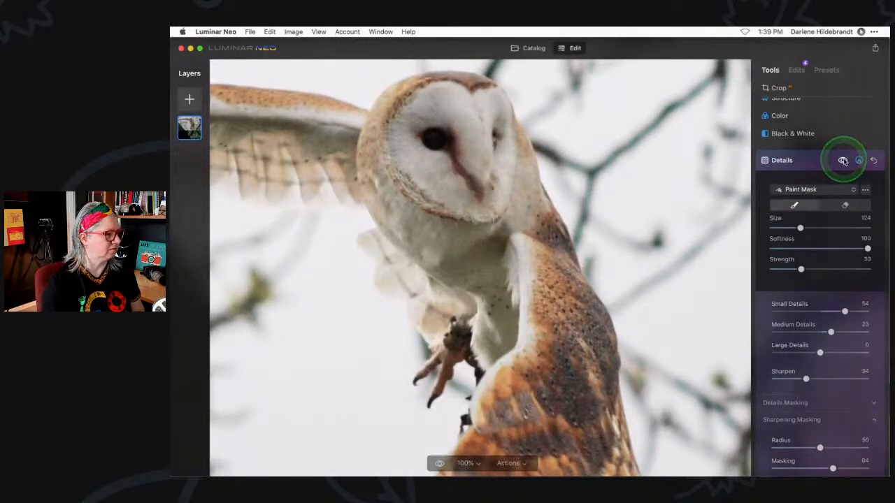
- Set up the Denoise tool with Luminosity at 57 and Color at 13, and reveal its advanced settings
left_click(818, 163)
left_click(807, 175)
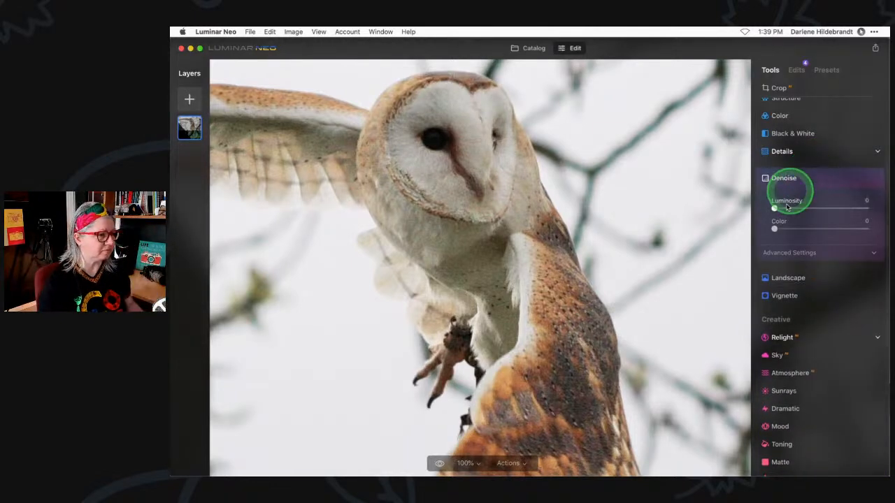
left_click(788, 253)
left_click_drag(775, 208, 826, 209)
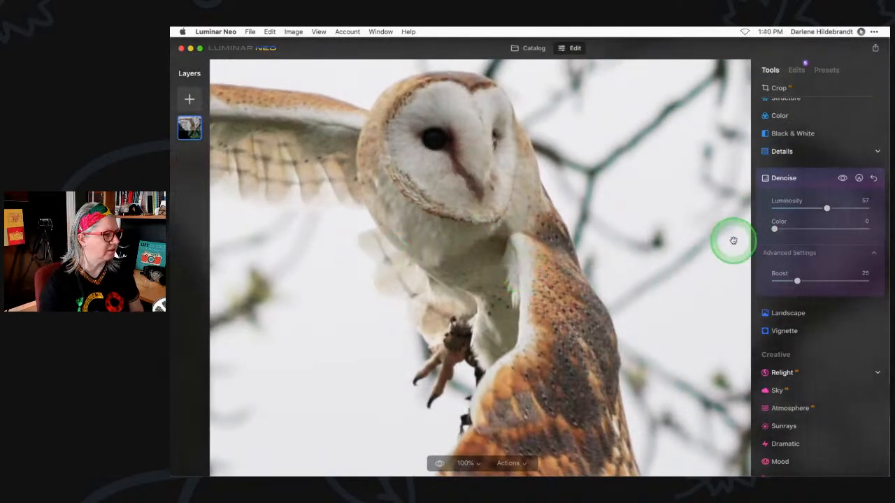
left_click_drag(775, 230, 786, 230)
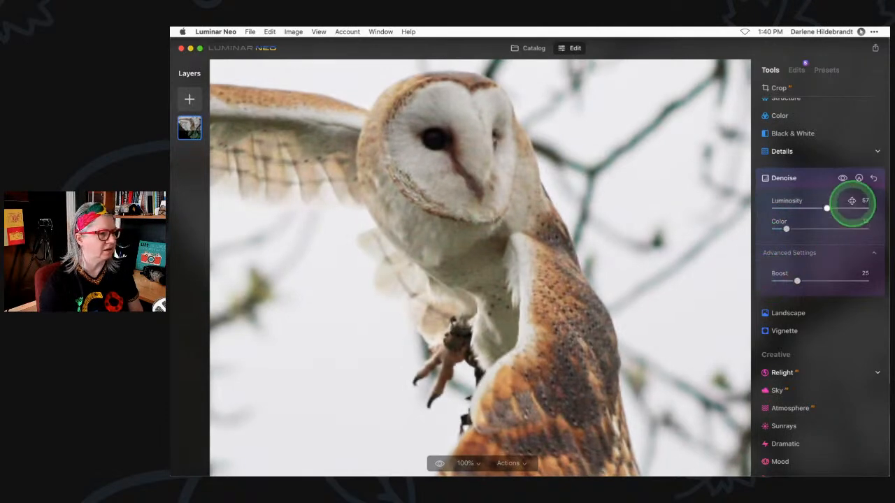
- Try Denoise Luminosity at 100 with Boost at 94, and reduce them to Luminosity 25 and Boost 8
left_click_drag(853, 211, 872, 208)
left_click_drag(797, 280, 862, 279)
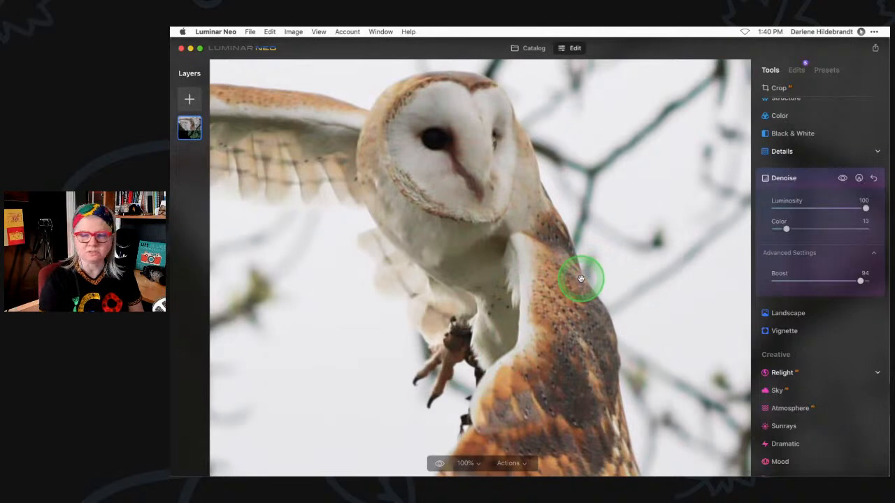
left_click(799, 209)
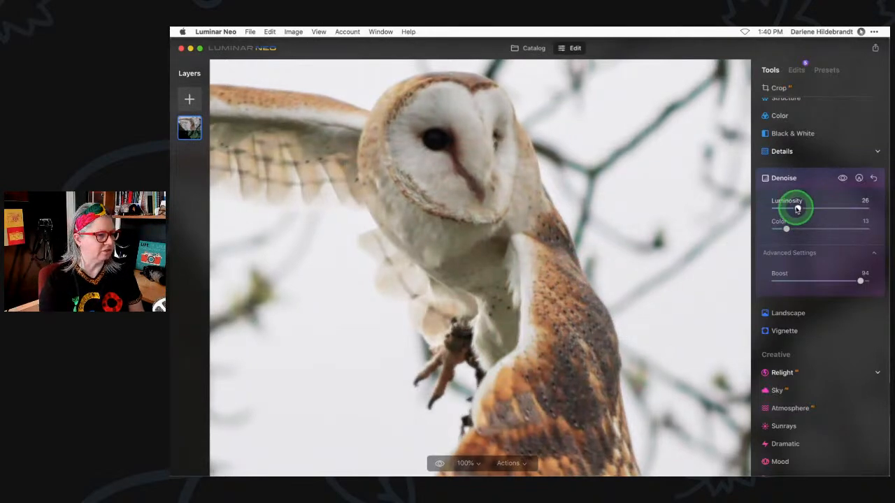
left_click(790, 280)
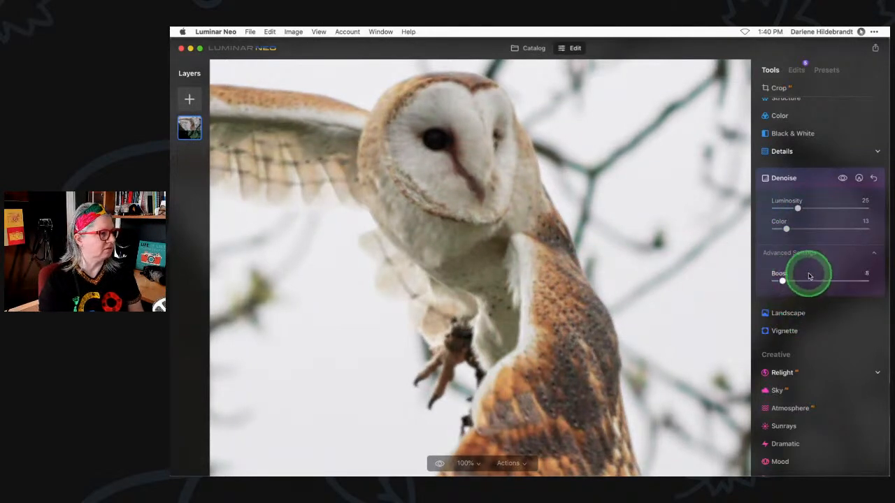
- Compare the owl with and without Denoise and raise the Denoise Luminosity to 35
scroll(676, 251, "left", 3)
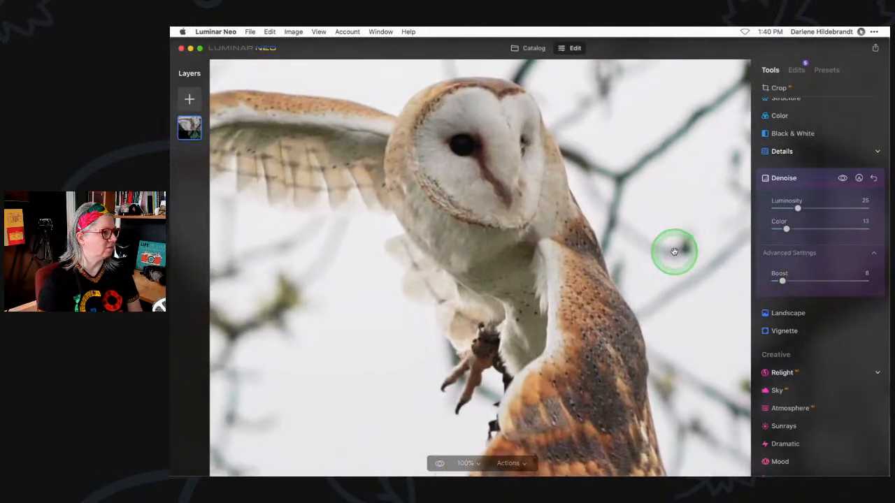
left_click(843, 179)
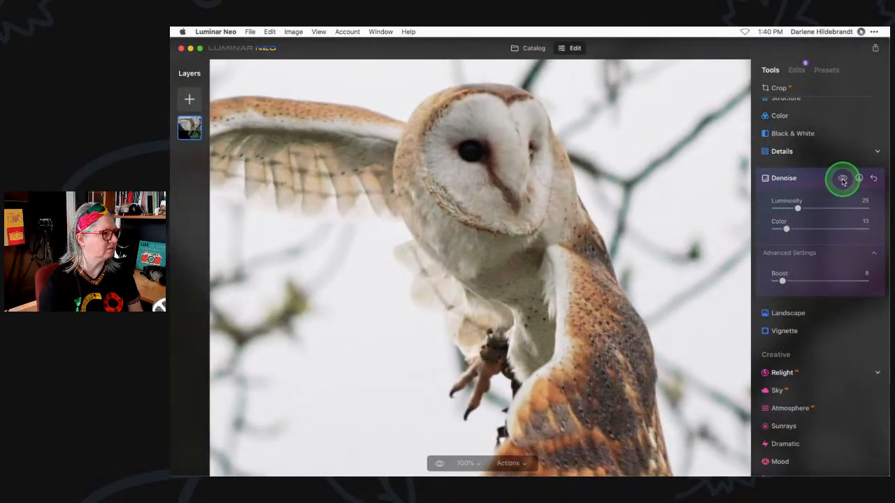
left_click(842, 179)
mouse_move(798, 208)
left_mouse_down()
mouse_move(776, 208)
mouse_move(798, 208)
left_mouse_up()
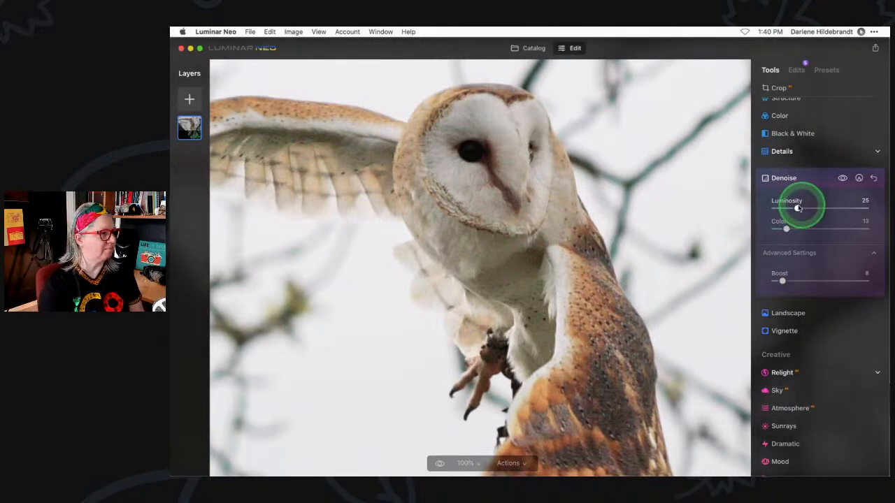
left_click_drag(795, 208, 802, 208)
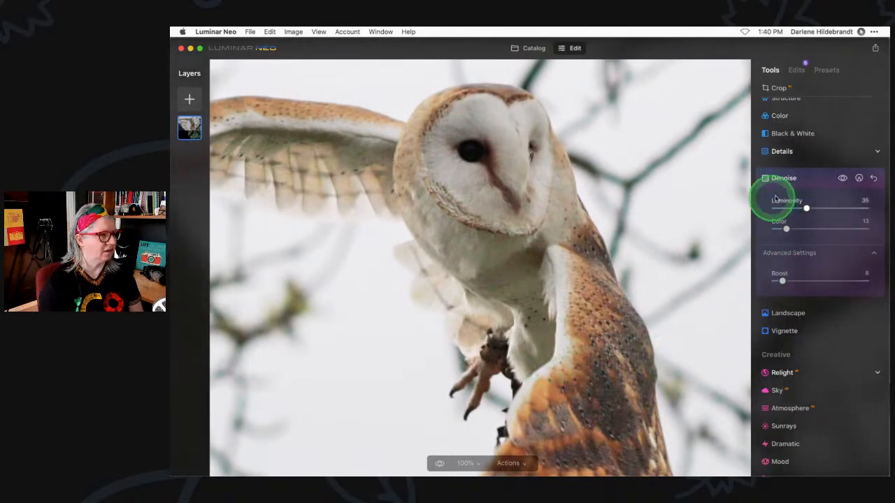
left_click(815, 179)
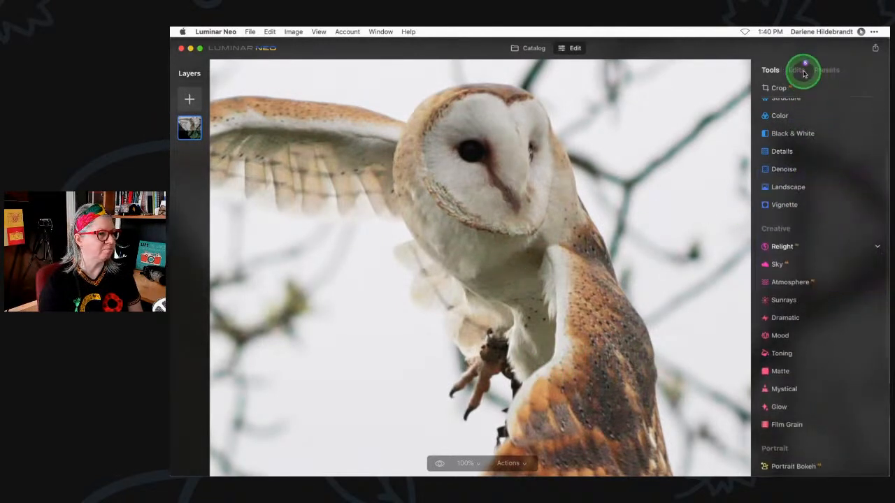
- Reopen the applied Details edit and set Small Details to 73, Medium Details to 33 and Sharpen to 43
left_click(802, 70)
left_click(809, 186)
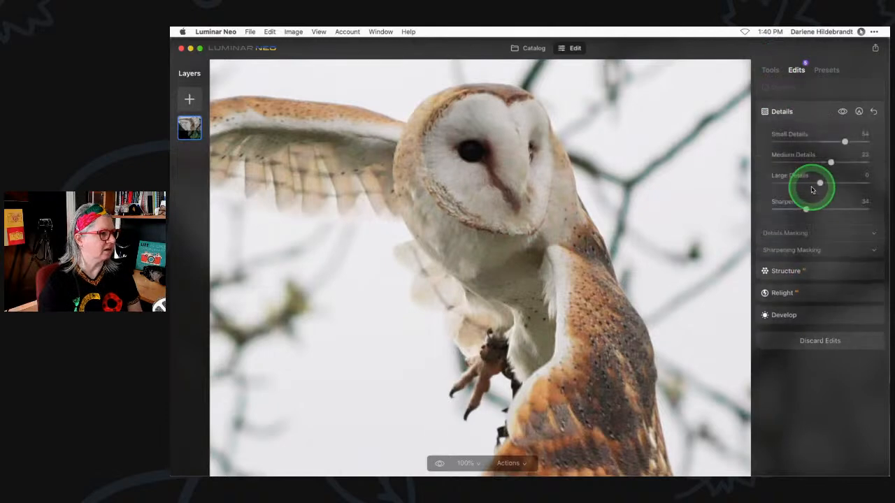
left_click_drag(844, 141, 835, 163)
left_click_drag(805, 209, 814, 209)
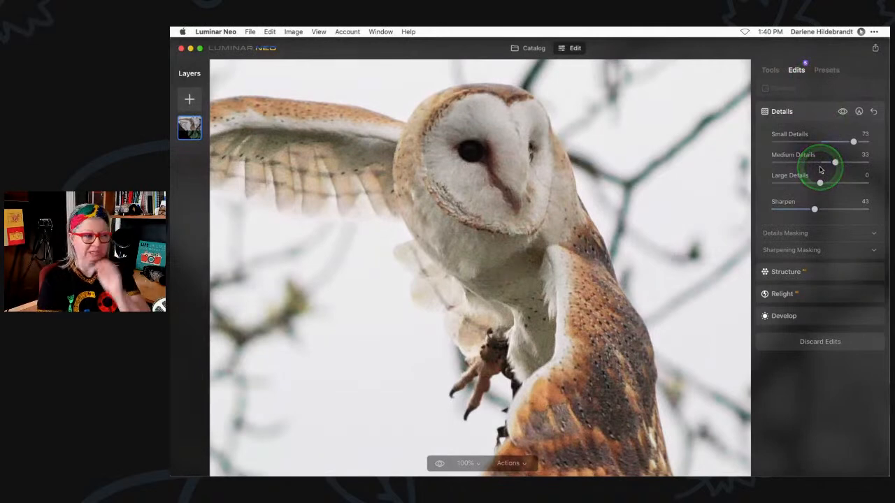
left_click(814, 92)
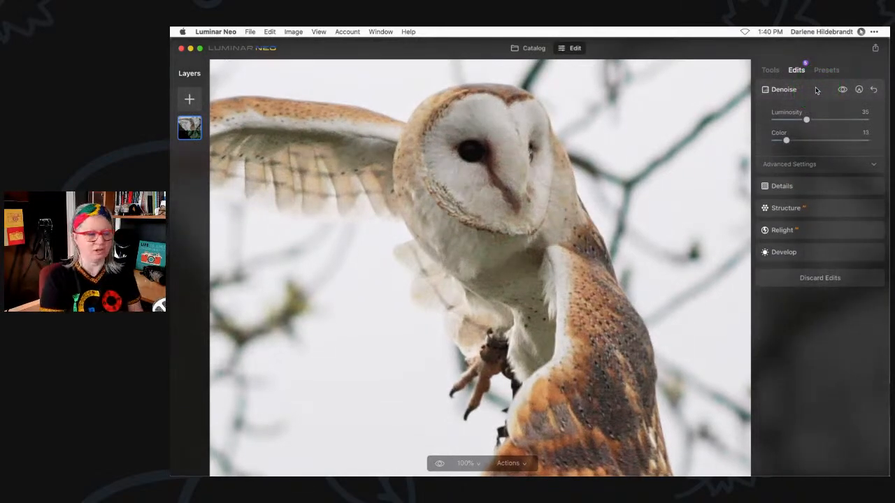
left_click(772, 71)
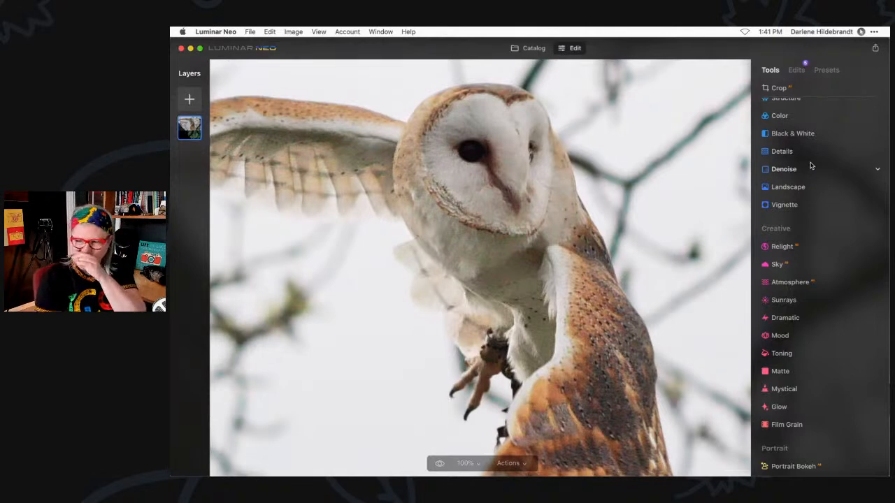
- Erase the three small twig fragments along the photo's top edge above the owl, using the Erase tool at Brush Radius 20
left_click(599, 136)
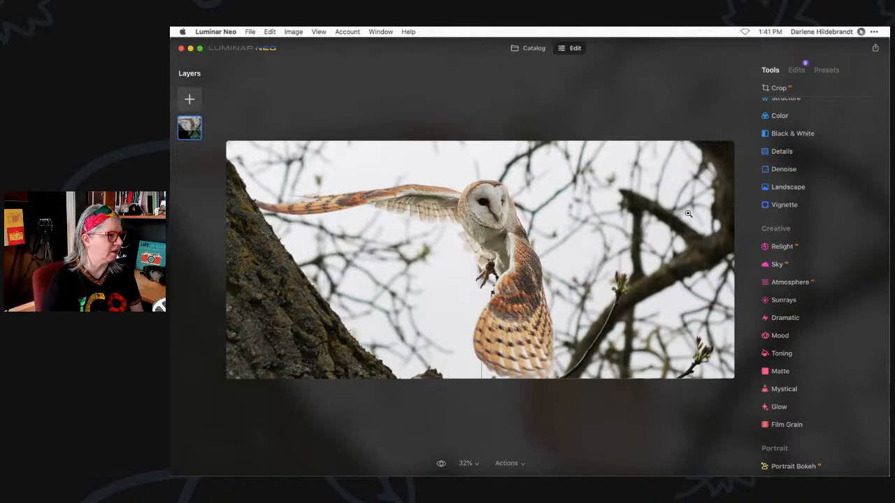
scroll(843, 132, "up", 5)
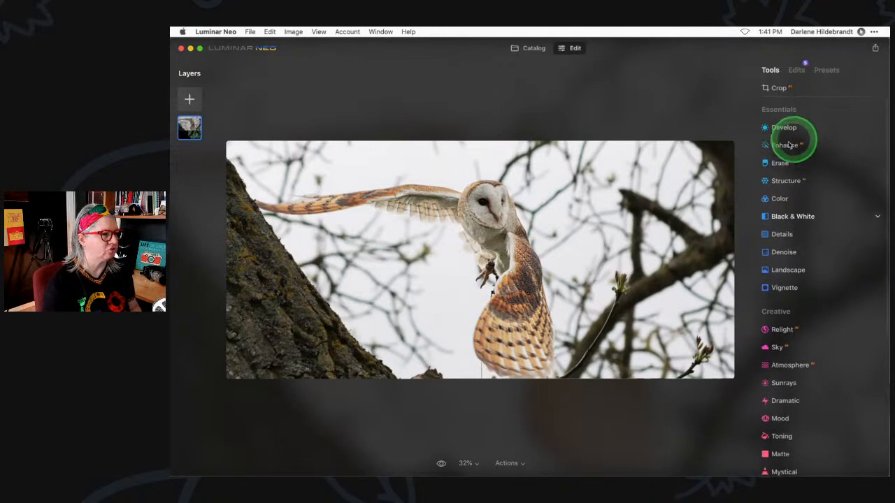
left_click(788, 161)
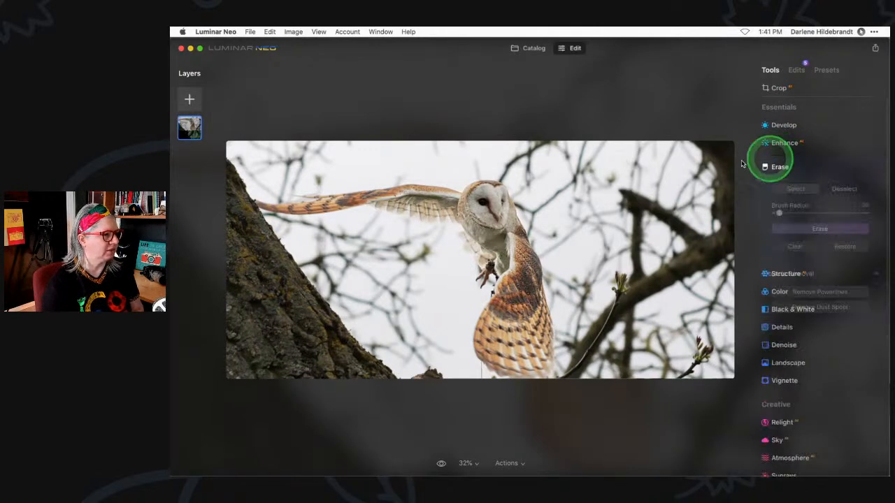
key("super+equal")
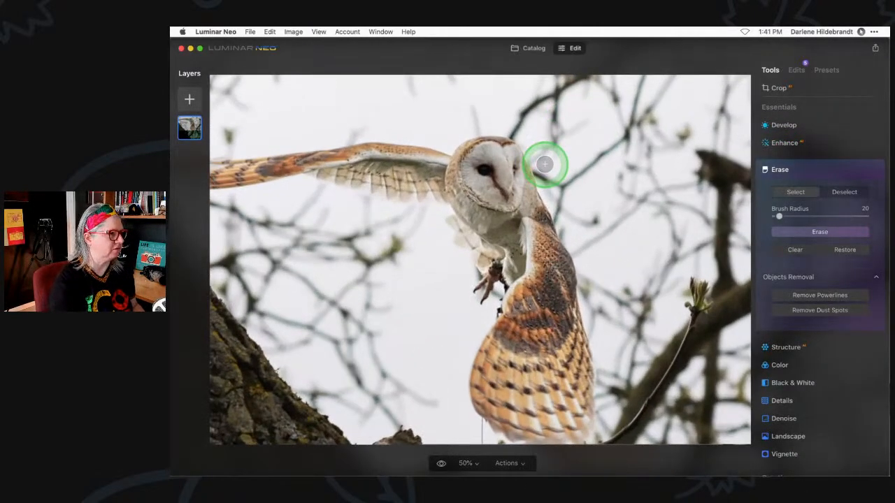
scroll(544, 164, "left", 3)
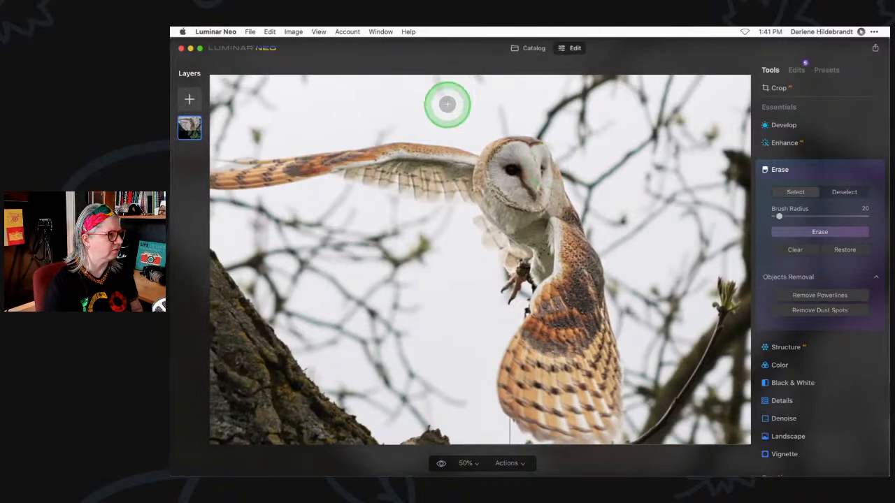
left_click_drag(442, 97, 436, 73)
left_click(478, 81)
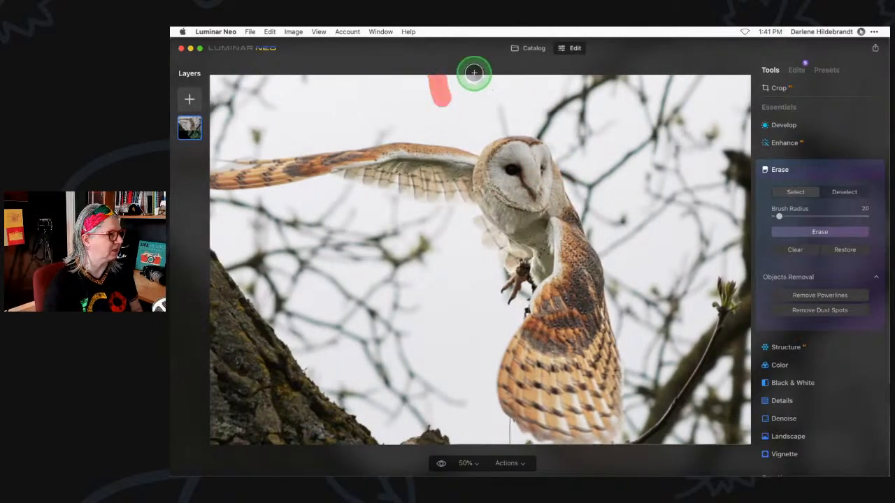
left_click(303, 83)
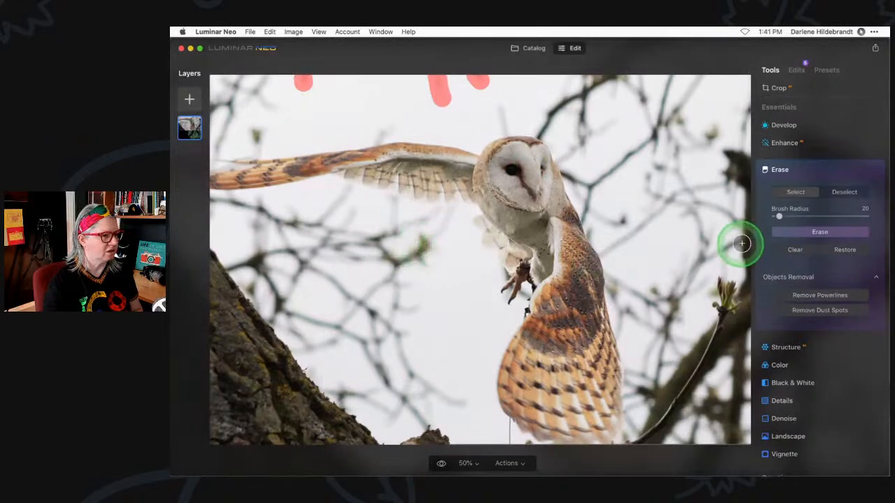
left_click(797, 234)
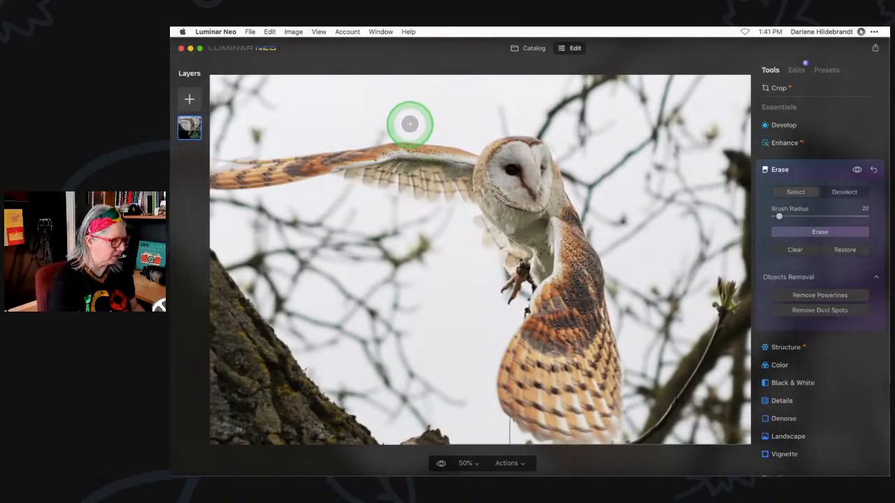
- Erase the blurred twig rising above the owl's head and its lower end, using a Brush Radius of 26
key("super+=")
scroll(428, 170, "up", 5)
scroll(428, 170, "up", 1)
left_click_drag(518, 135, 525, 168)
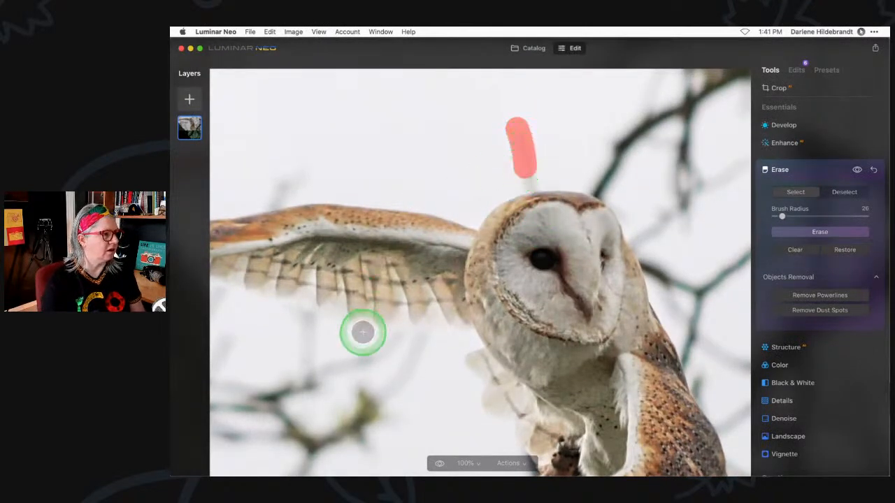
left_click(822, 233)
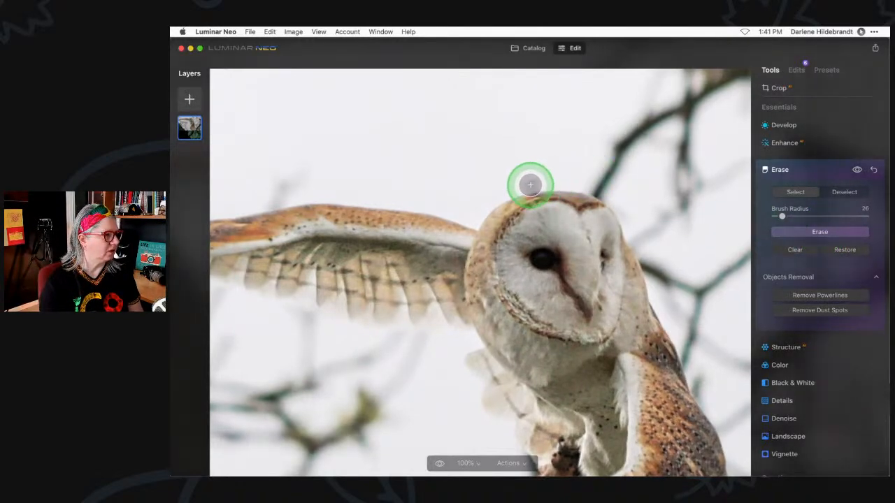
left_click(531, 185)
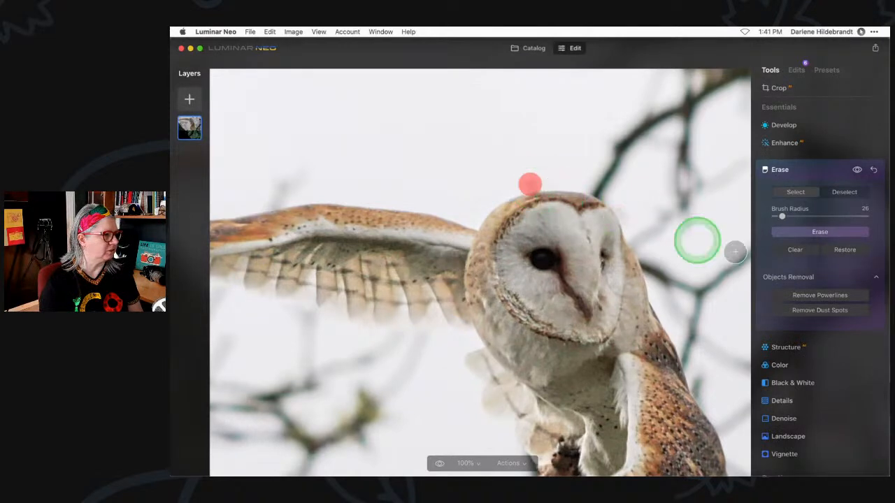
left_click(822, 234)
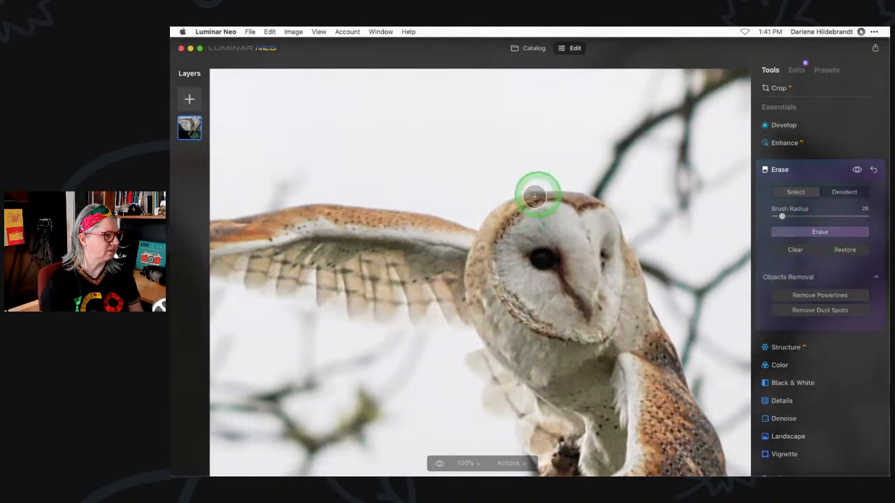
- Reduce the Brush Radius to 10 and repeatedly erase the twig remnants along the top edge of the owl's head
key("bracketleft")
key("bracketleft")
key("bracketleft")
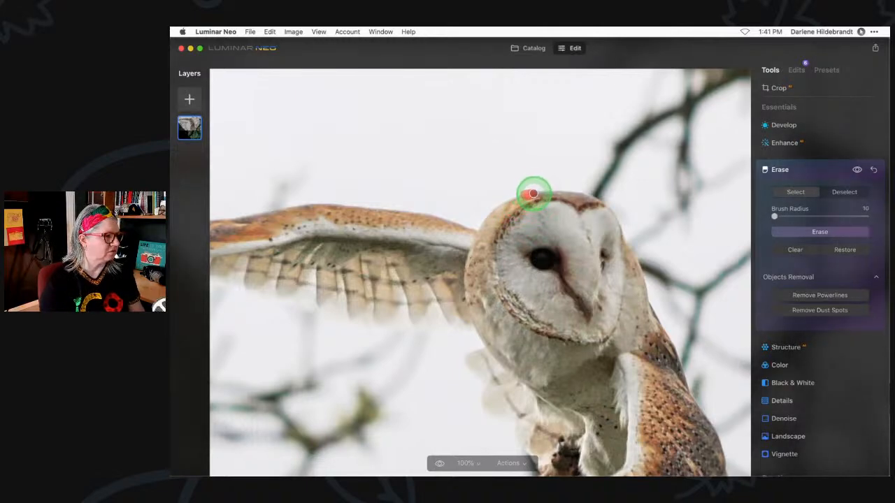
left_click(820, 232)
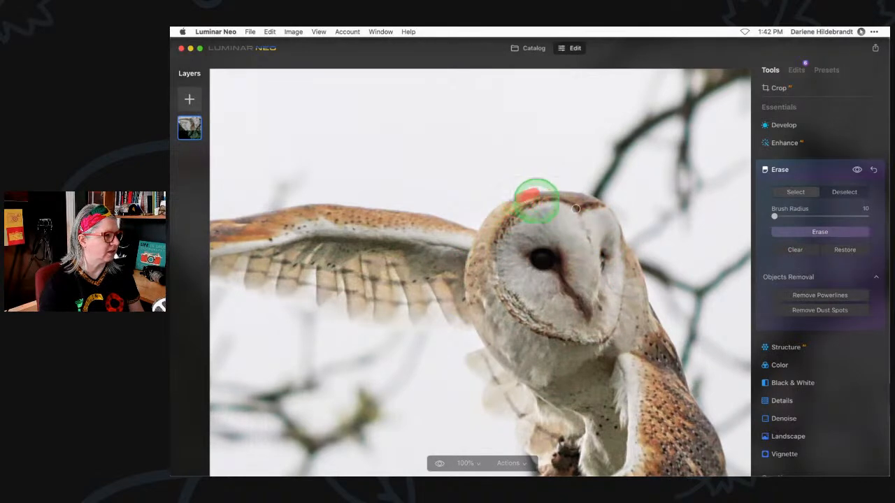
left_click(828, 232)
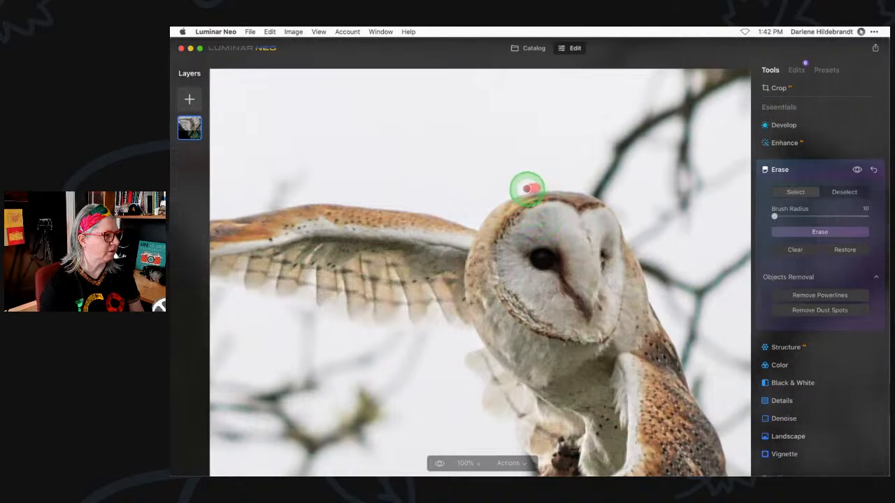
left_click_drag(523, 190, 537, 189)
left_click(815, 234)
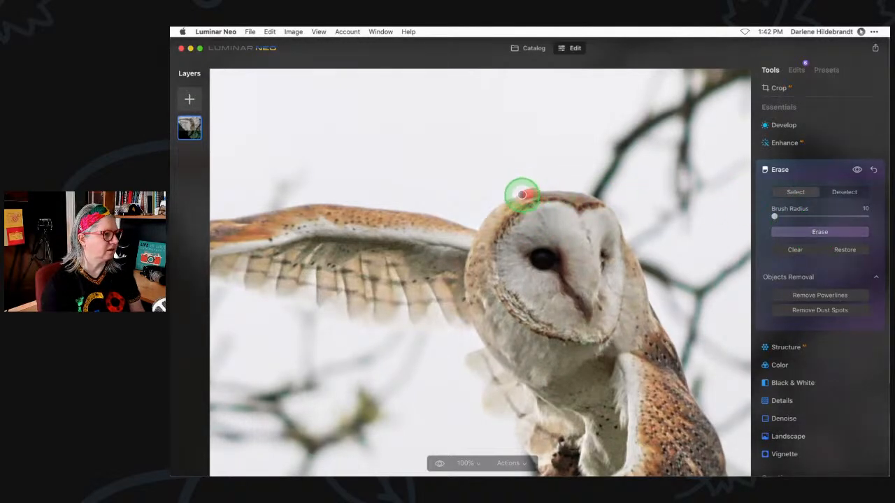
left_click(800, 232)
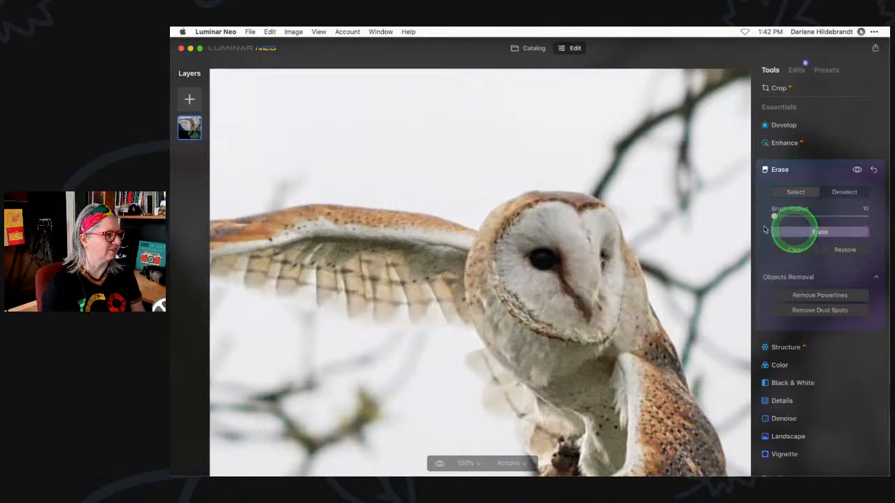
left_click(811, 232)
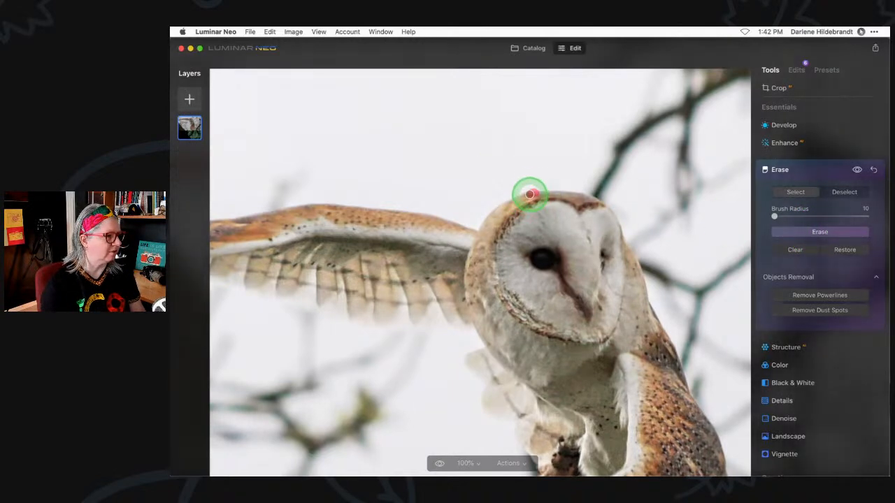
left_click(783, 232)
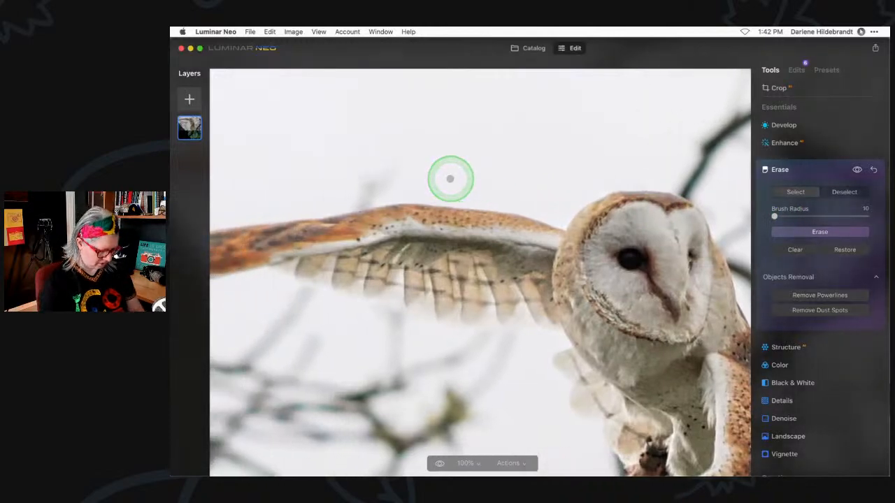
- Erase the blurred twig rising above the middle of the owl's outstretched wing, using a Brush Radius of 22
mouse_move(408, 180)
left_mouse_down()
mouse_move(391, 164)
mouse_move(370, 188)
mouse_move(378, 186)
left_mouse_up()
left_click(819, 231)
left_click(448, 180)
left_click_drag(370, 195, 362, 196)
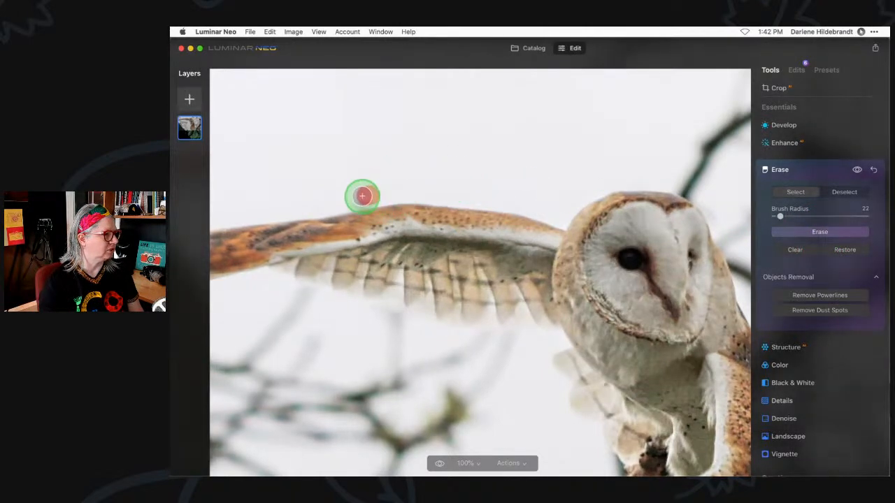
left_click(804, 231)
- Reduce the Brush Radius to 10 and erase the twig remnants along the top edge of the outstretched wing
key("bracketleft")
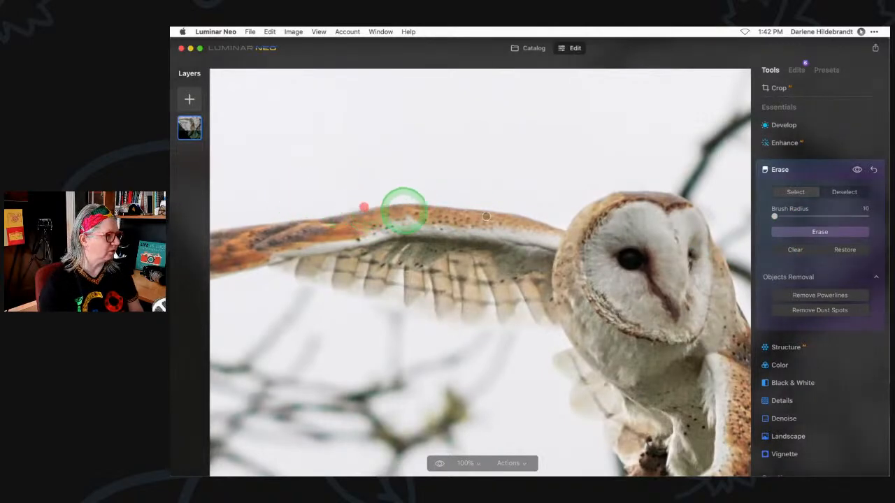
left_click(821, 232)
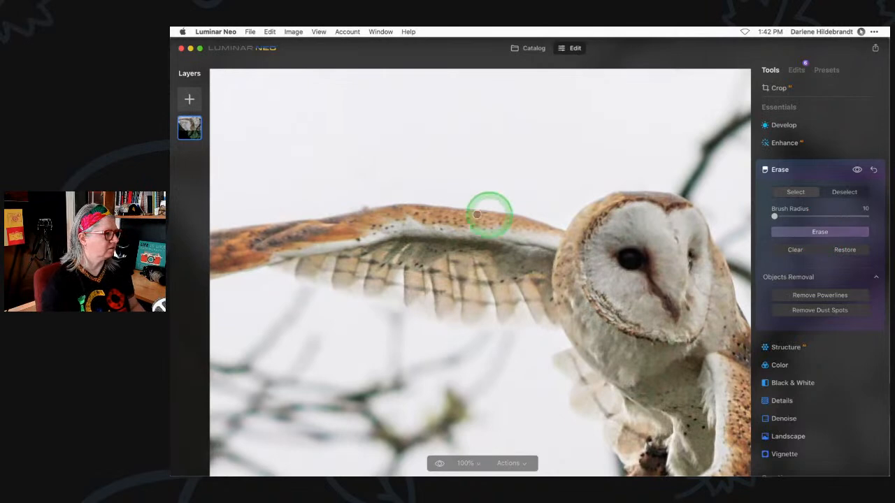
left_click(819, 231)
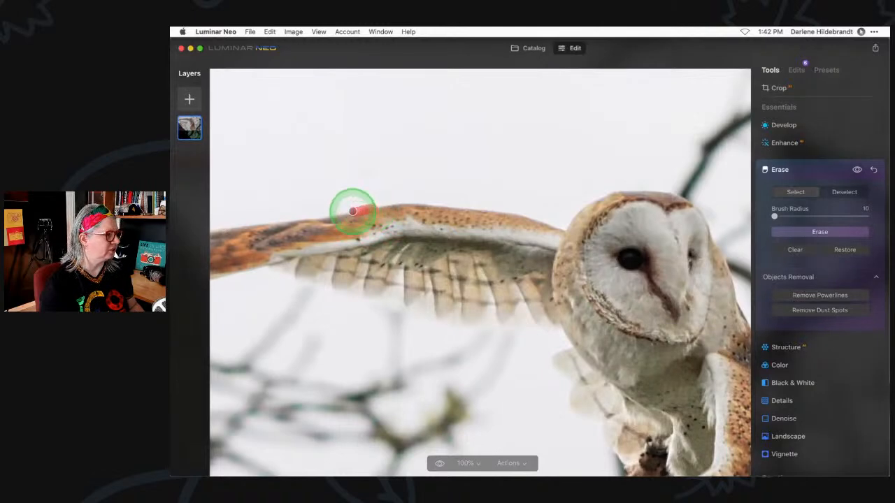
left_click(792, 234)
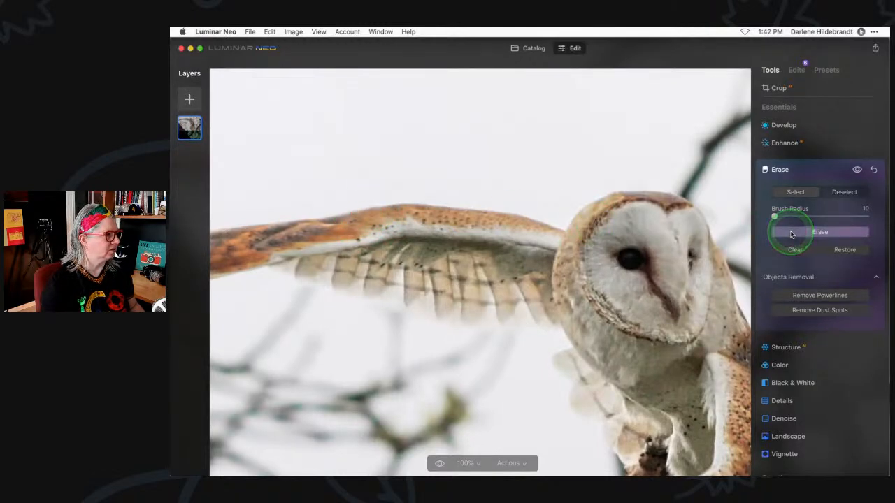
key("super+0")
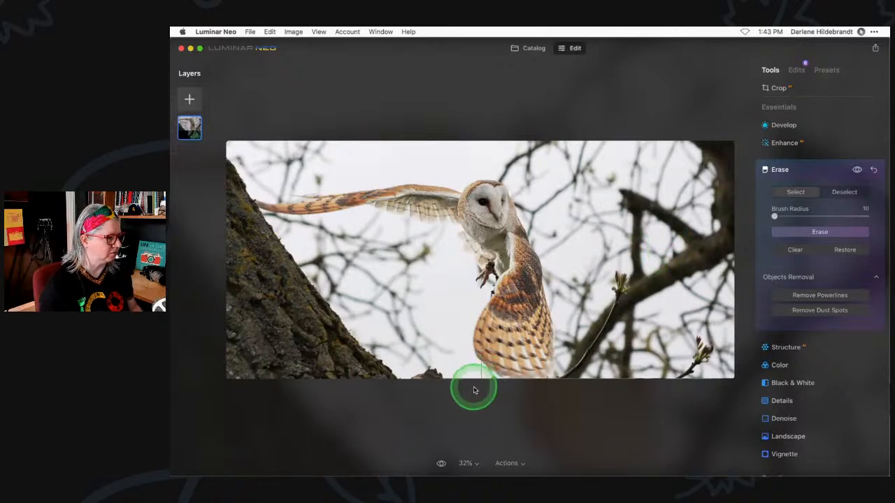
- Erase the thin dark vertical line beneath the owl's lowered wing at Brush Radius 10 and compare the photo with and without the erasures
key("space")
mouse_move(515, 371)
left_mouse_down()
mouse_move(471, 404)
mouse_move(390, 427)
mouse_move(364, 443)
mouse_move(362, 456)
left_mouse_up()
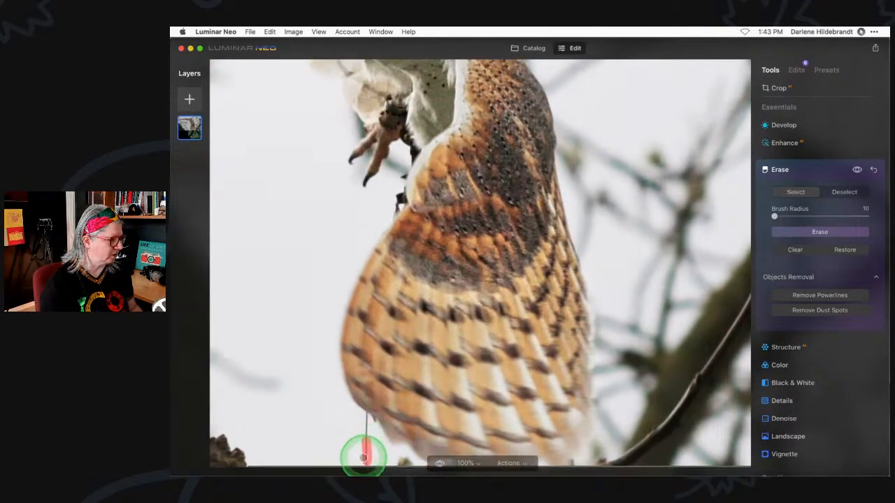
left_click(821, 232)
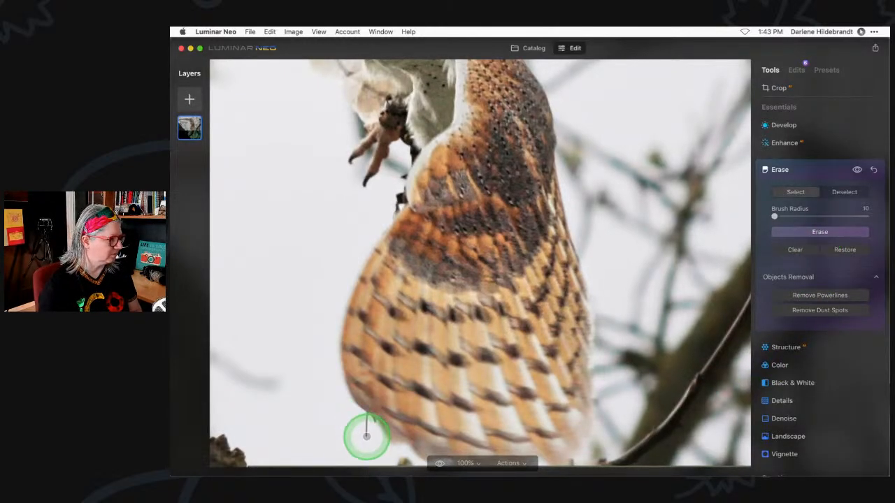
left_click(793, 232)
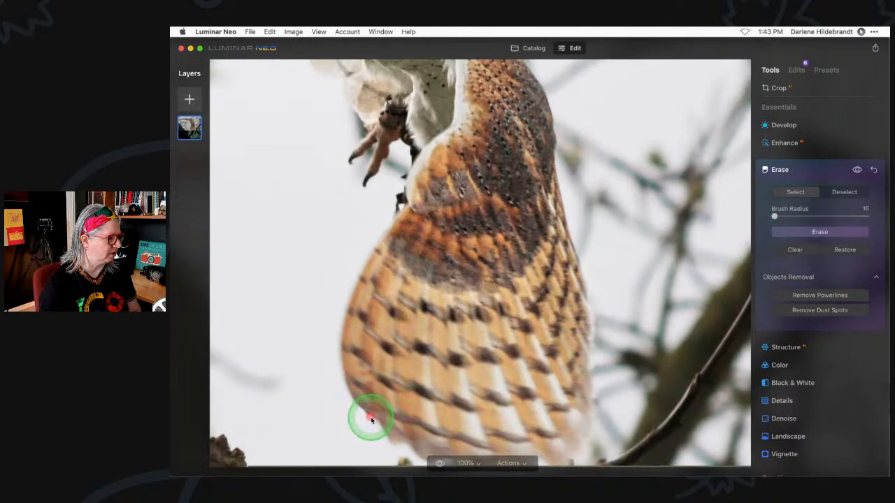
left_click(816, 234)
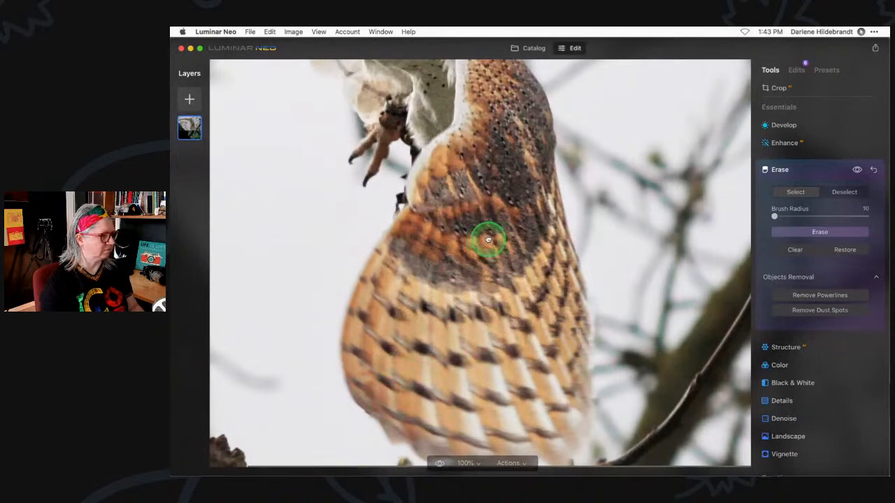
left_click(488, 239)
left_click(859, 171)
left_click(859, 172)
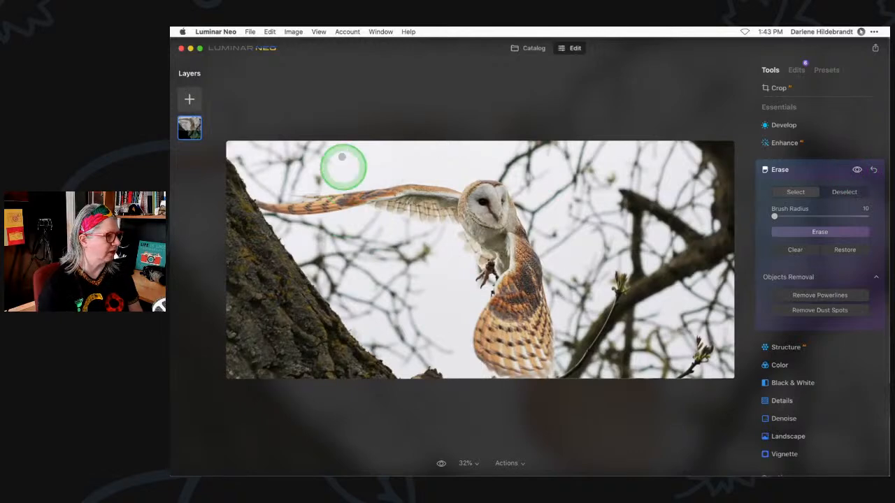
- Erase the small leftover mark on the photo's bottom edge just below the owl's lowered wing
left_click(472, 363)
left_click_drag(489, 418, 538, 423)
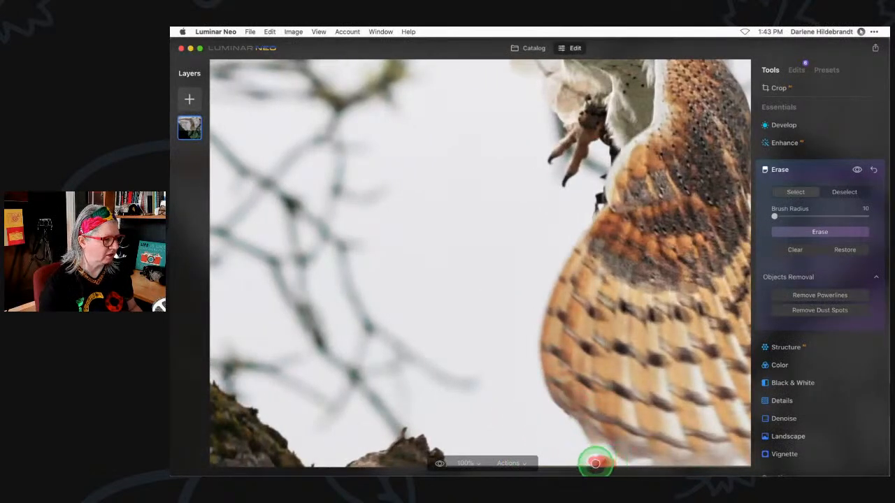
left_click(803, 234)
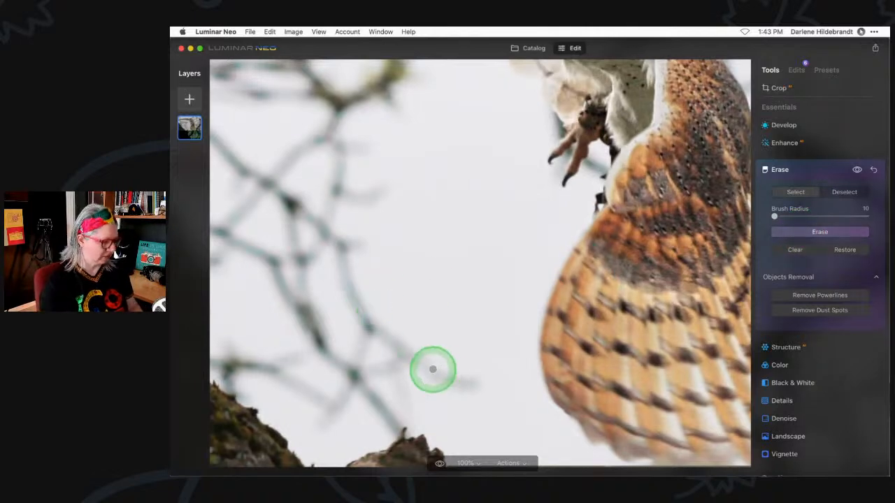
- Raise the Brush Radius to 28 and erase the loose twig end and its remnants in the sky between the tree trunk and the lowered wing
key("bracketright")
key("bracketright")
key("bracketright")
mouse_move(475, 383)
left_mouse_down()
mouse_move(444, 380)
mouse_move(422, 361)
left_mouse_up()
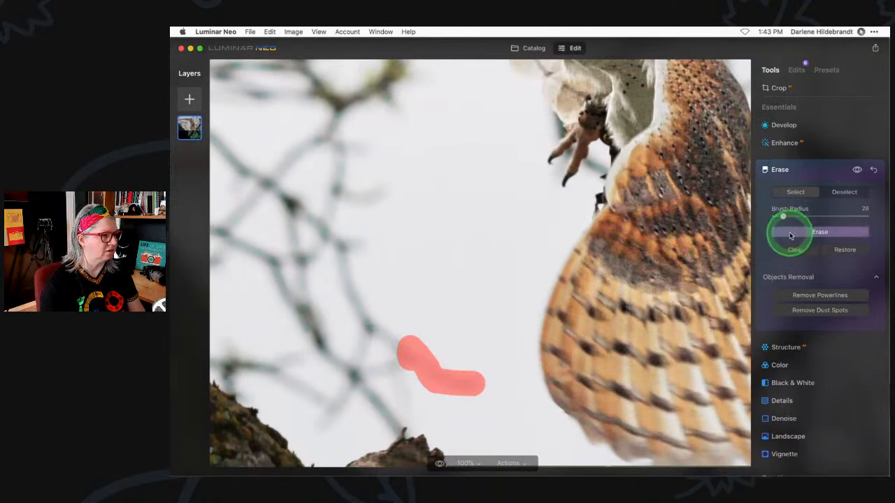
left_click(791, 234)
left_click_drag(394, 367, 404, 359)
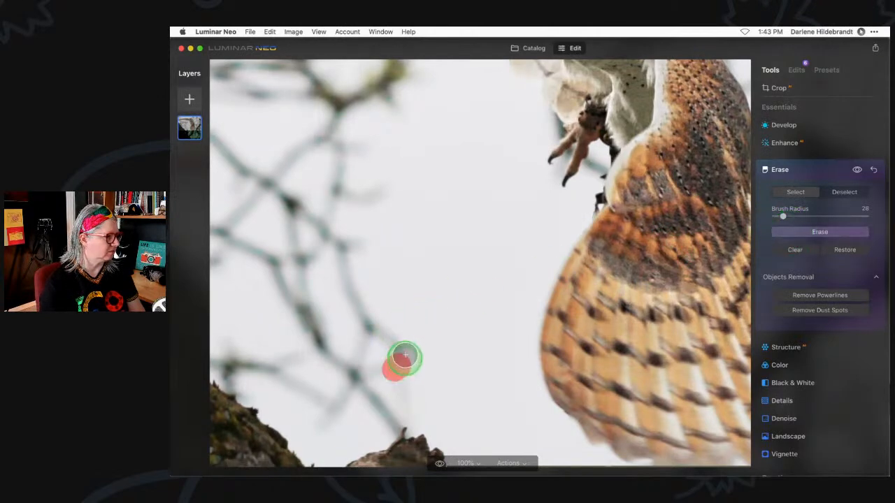
left_click(827, 232)
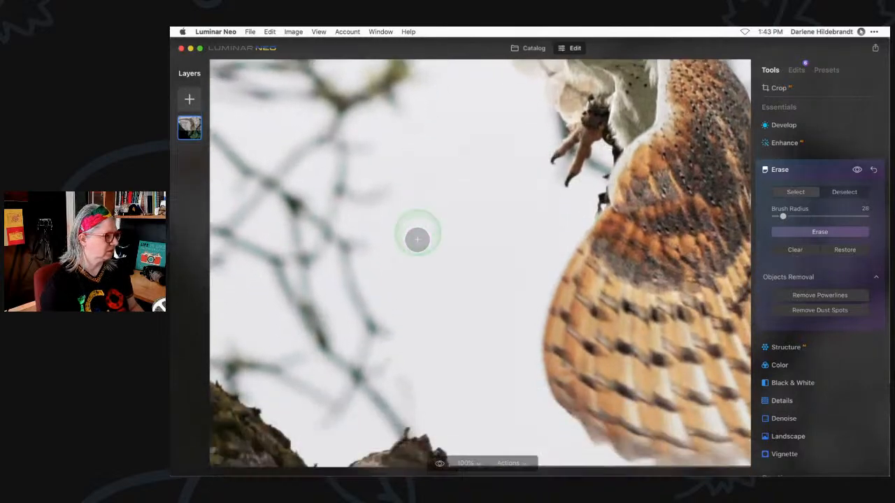
left_click_drag(403, 377, 409, 390)
left_click(791, 234)
- Erase the remaining twig smudges beside the lower branches at Brush Radius 21 and compare the photo with and without the erasures
left_click_drag(783, 217, 780, 217)
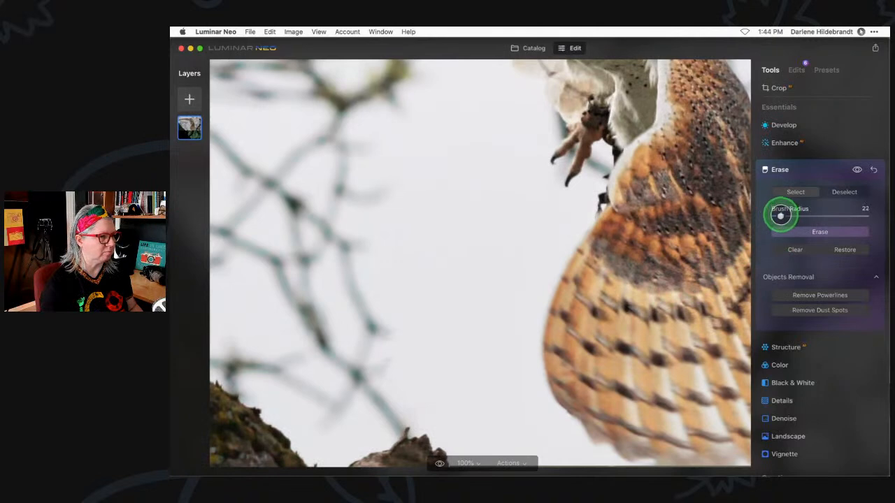
left_click_drag(375, 364, 386, 362)
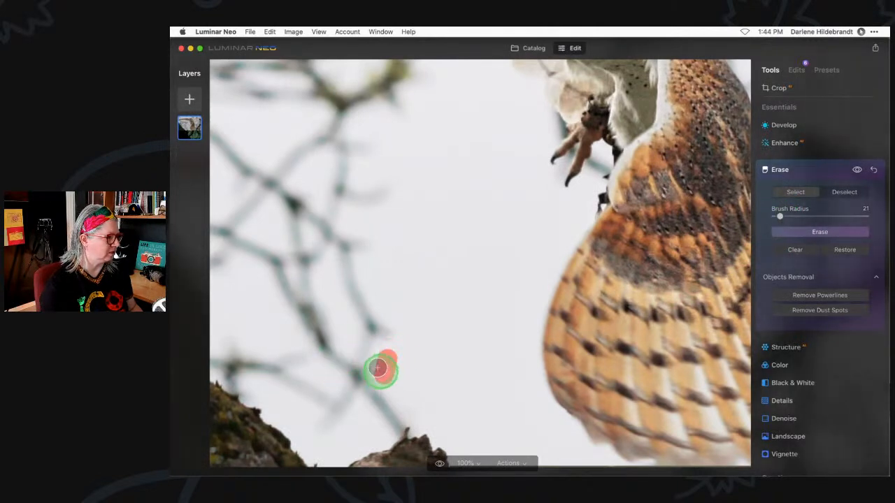
left_click(811, 233)
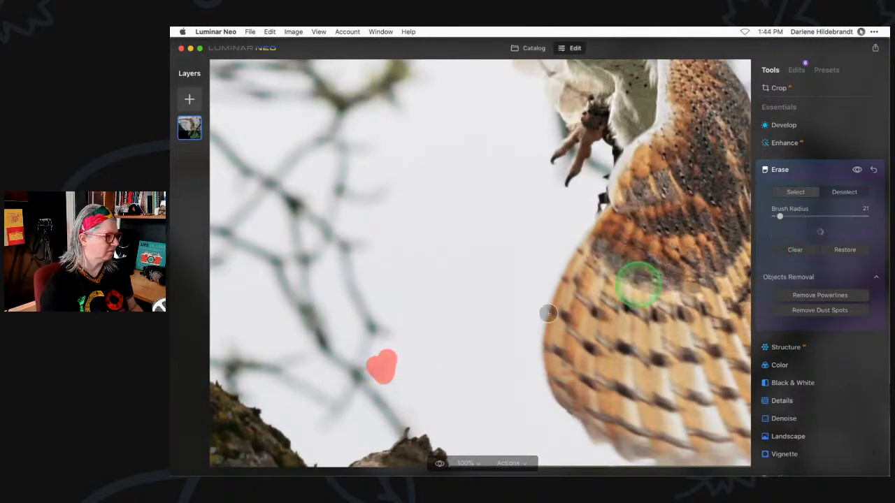
mouse_move(394, 346)
left_mouse_down()
mouse_move(390, 334)
mouse_move(377, 376)
left_mouse_up()
left_click(801, 231)
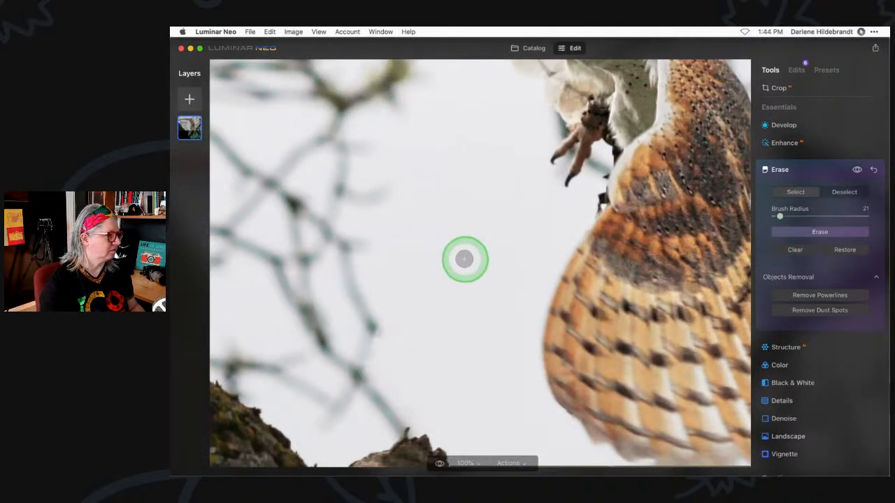
left_click_drag(368, 334, 375, 340)
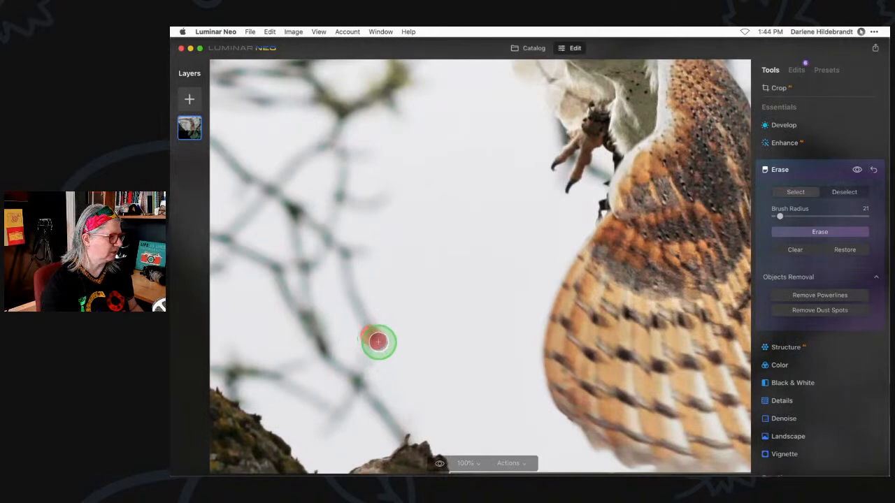
left_click(364, 380)
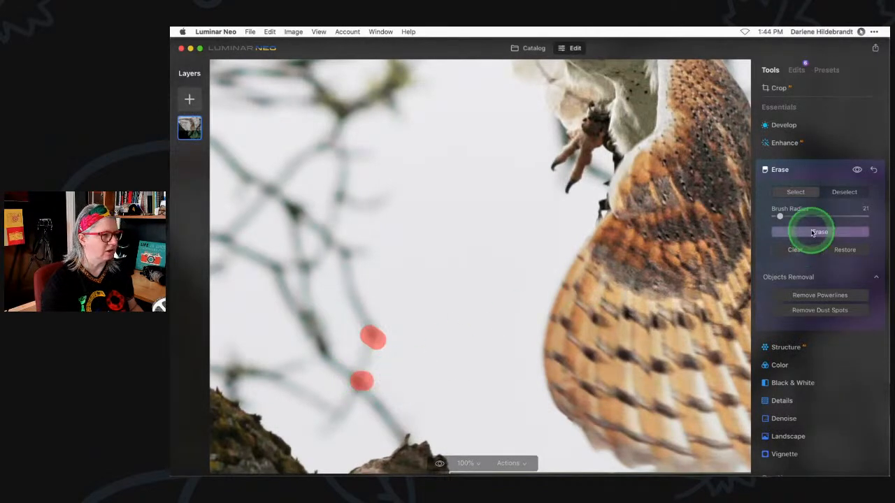
left_click(456, 242)
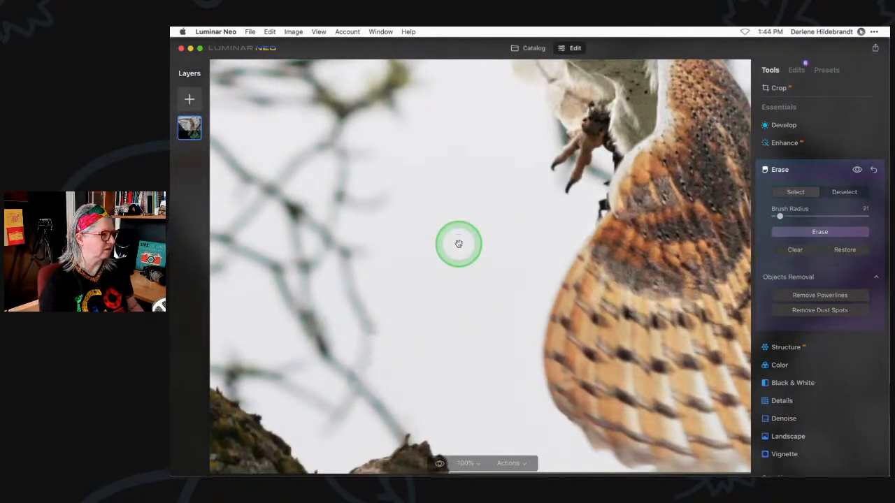
left_click(641, 314)
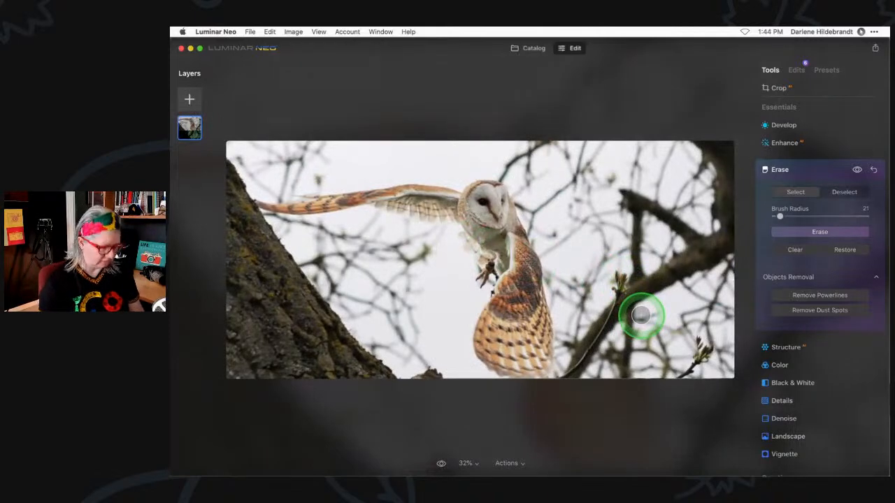
left_click(857, 170)
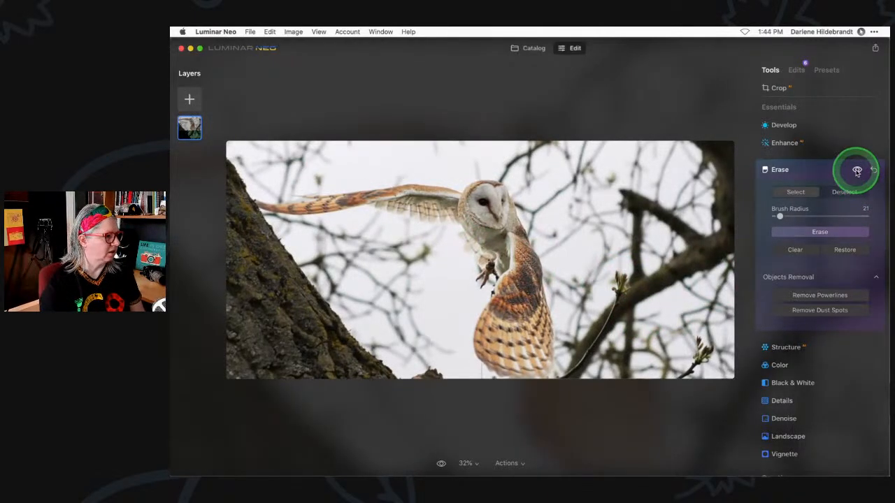
left_click(857, 171)
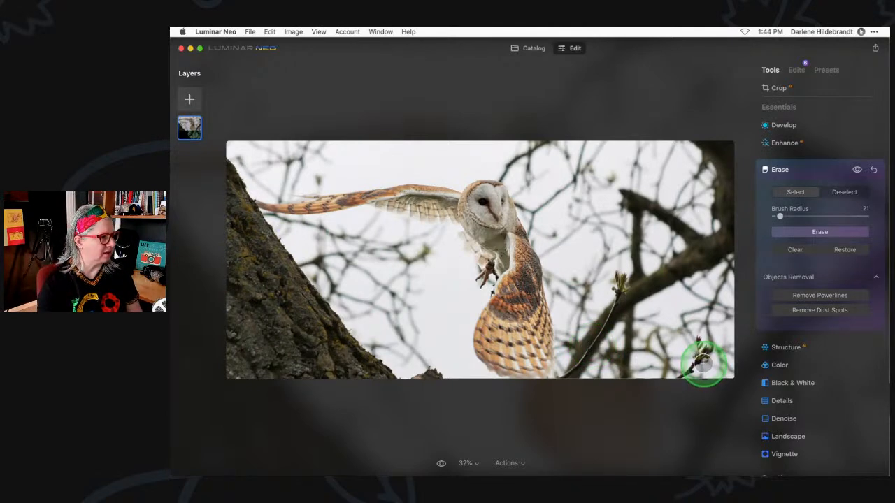
- Add a Vignette with Amount -78, Size 1, Roundness 54 and Feather -100
left_click(823, 174)
left_click(793, 286)
left_click_drag(818, 320, 784, 320)
left_click_drag(819, 413, 772, 413)
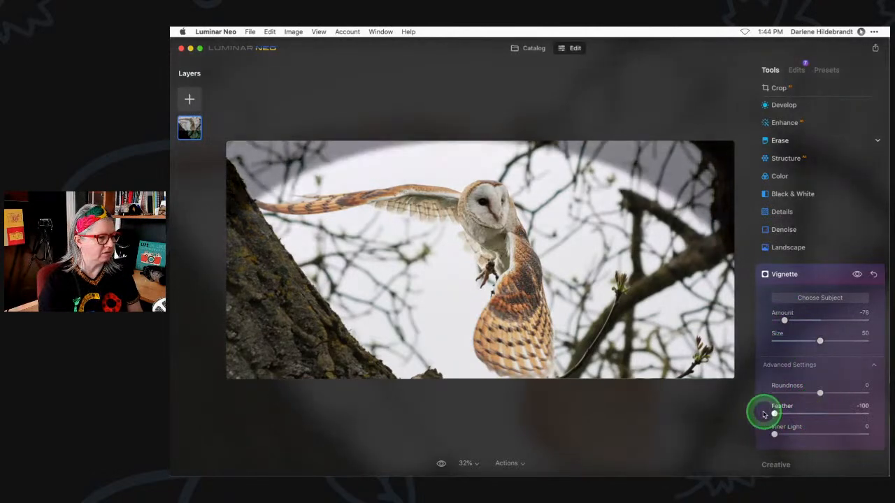
left_click_drag(821, 341, 774, 341)
left_click(818, 393)
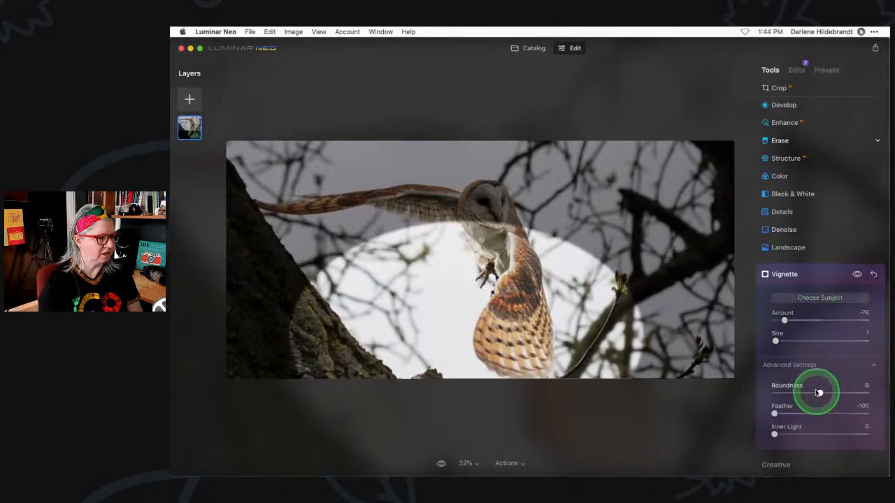
left_click_drag(821, 394, 844, 393)
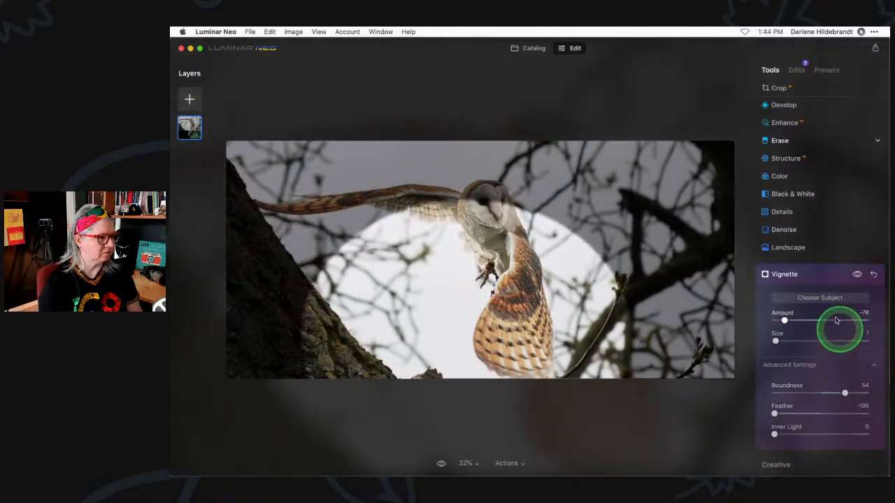
- Centre the vignette on the owl by choosing its body near the talons as the subject
left_click(821, 298)
left_click(472, 260)
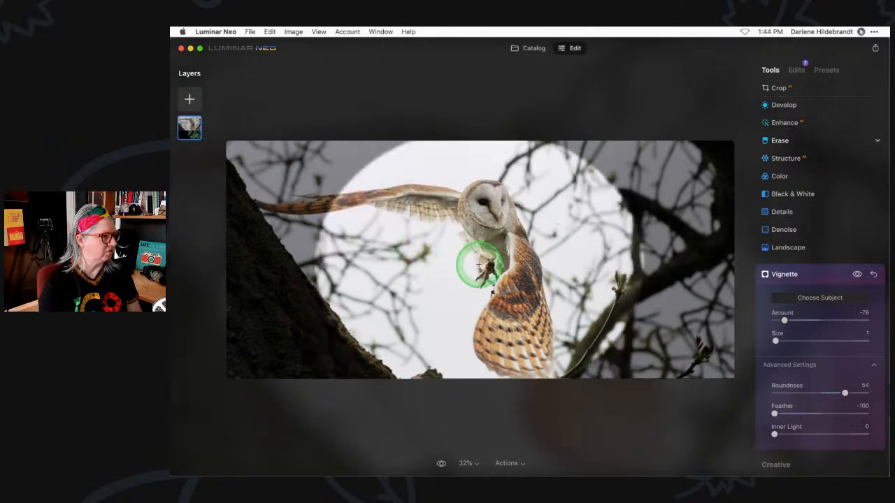
left_click(486, 258)
left_click(489, 265)
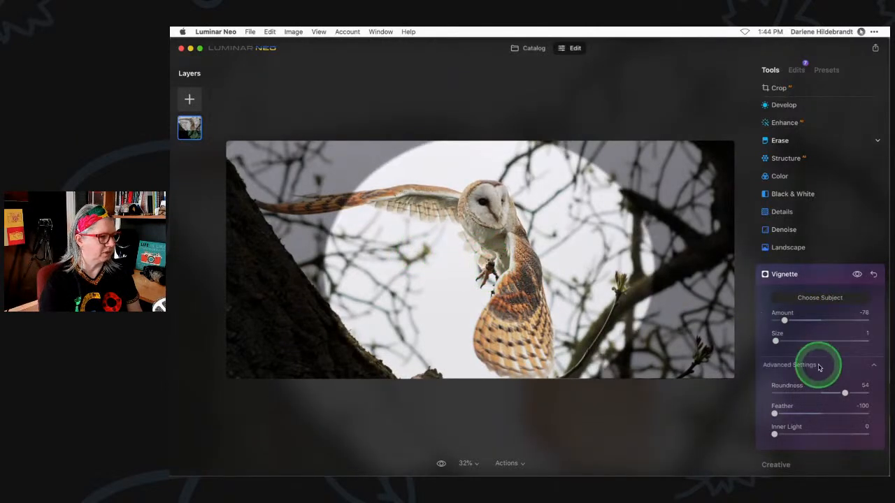
- Set the vignette's Feather to 74 and Amount to 41, and compare the photo with and without it
left_click_drag(774, 402, 854, 413)
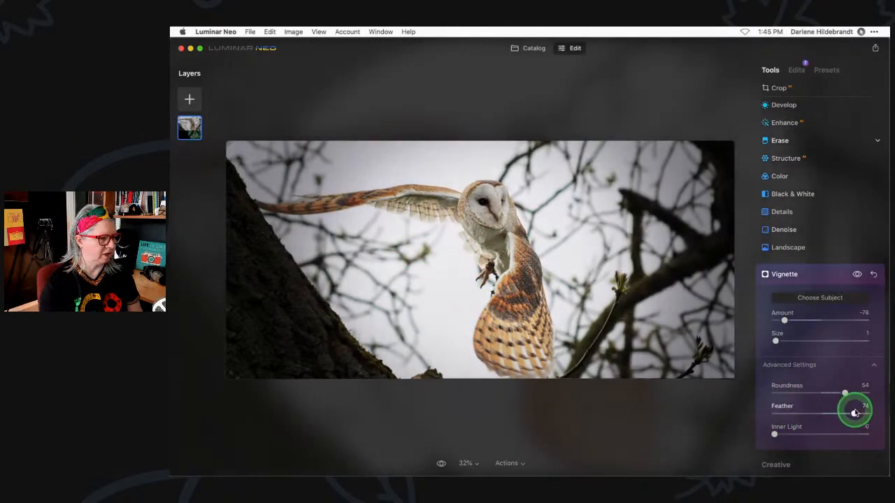
left_click_drag(783, 320, 834, 320)
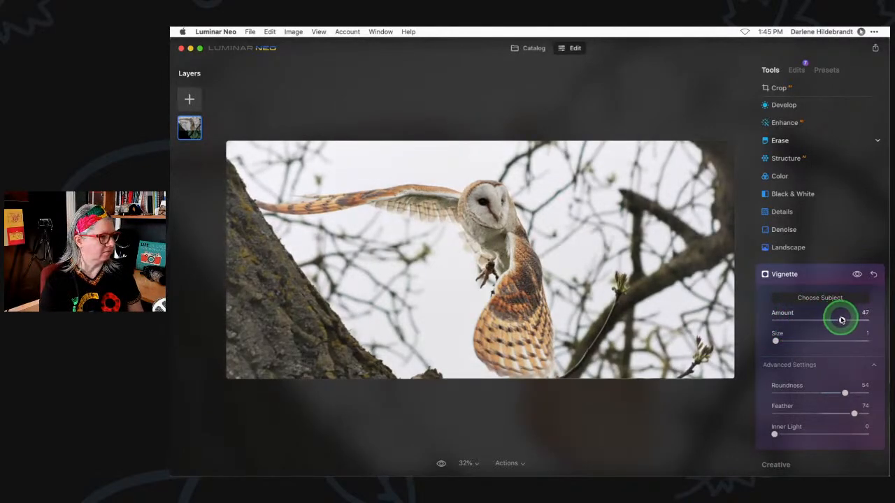
left_click_drag(841, 319, 838, 320)
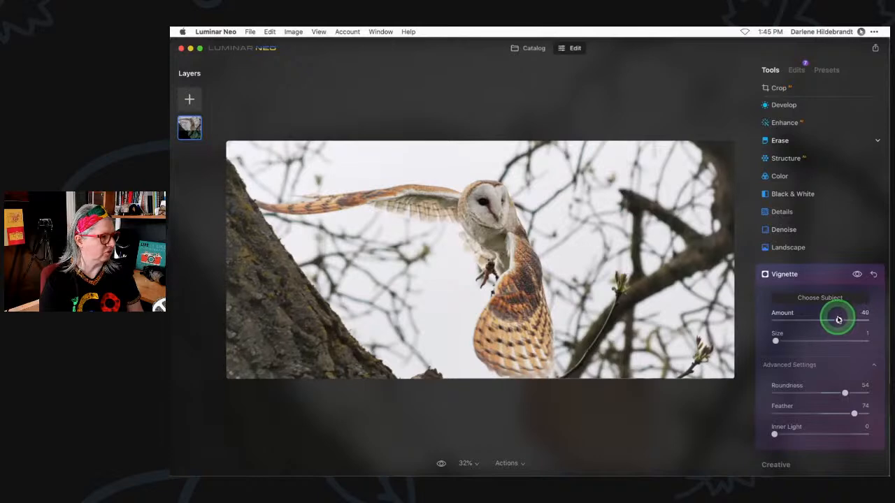
left_click(857, 274)
left_click(857, 276)
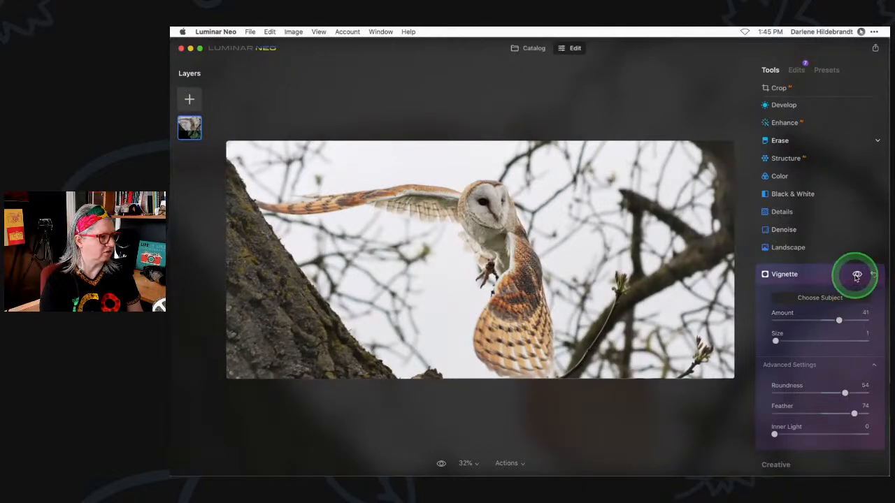
- Compare the photo with and without the vignette and ease its Amount back to about 35
left_click(857, 276)
left_click(856, 276)
left_click(856, 276)
left_click(857, 276)
left_click_drag(839, 319, 837, 319)
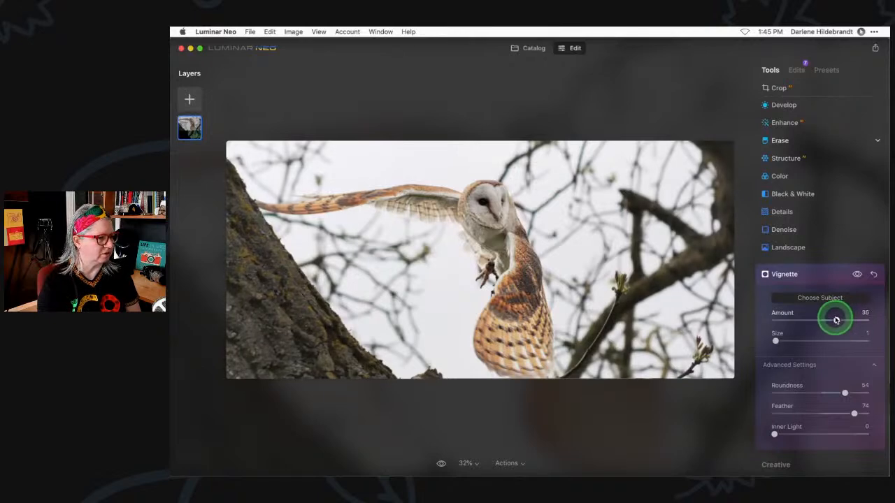
left_click(814, 272)
- Apply the Glow effect with Type Glow, Amount 46, Softness 21, Brightness 37 and Contrast 27
scroll(813, 273, "down", 5)
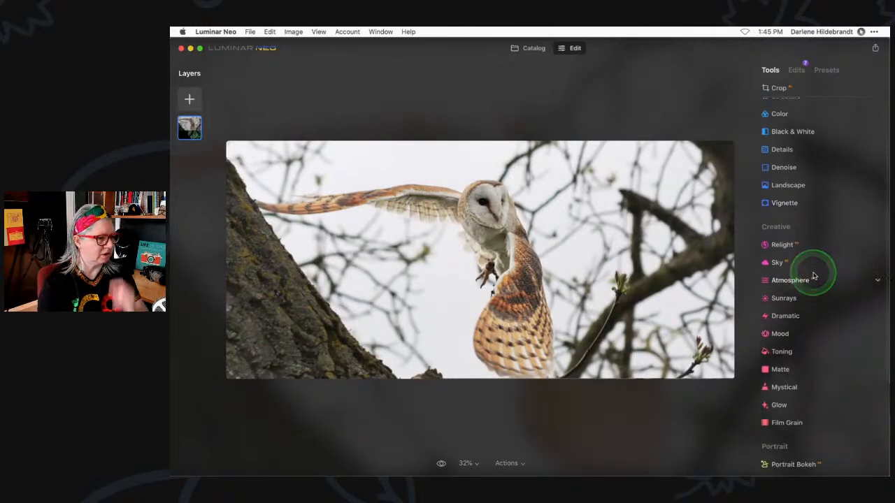
left_click(798, 306)
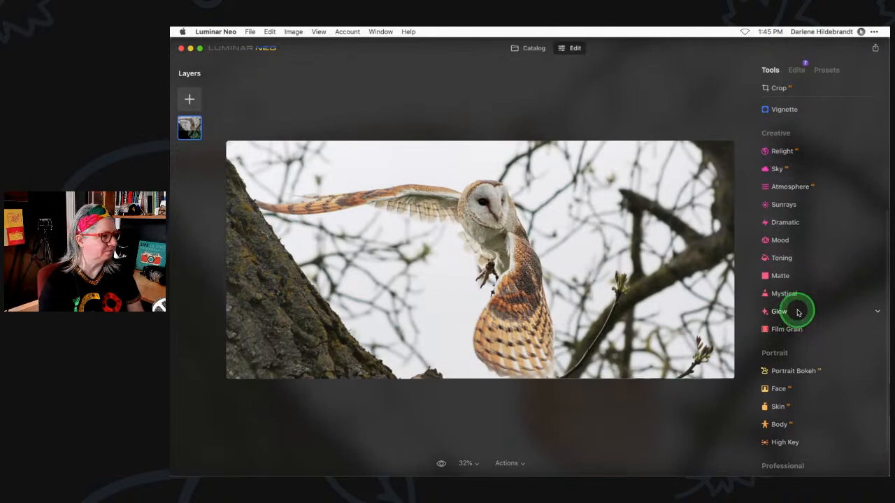
left_click(800, 293)
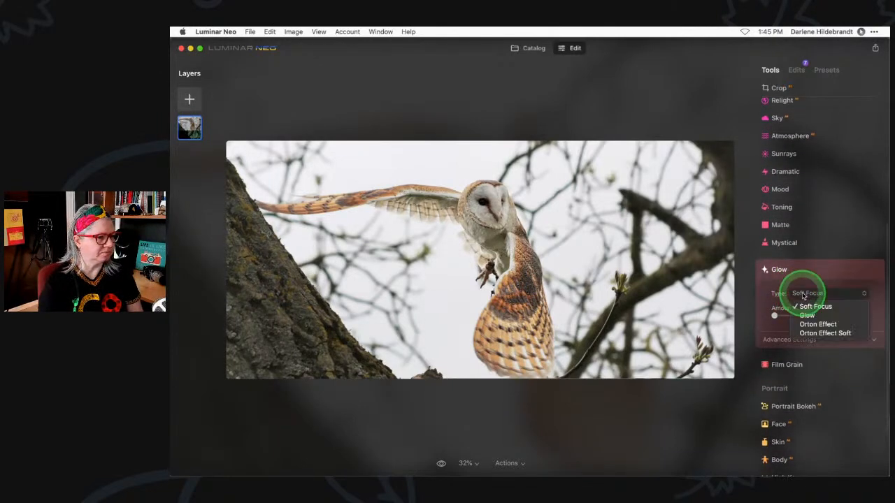
left_click(807, 315)
left_click(804, 340)
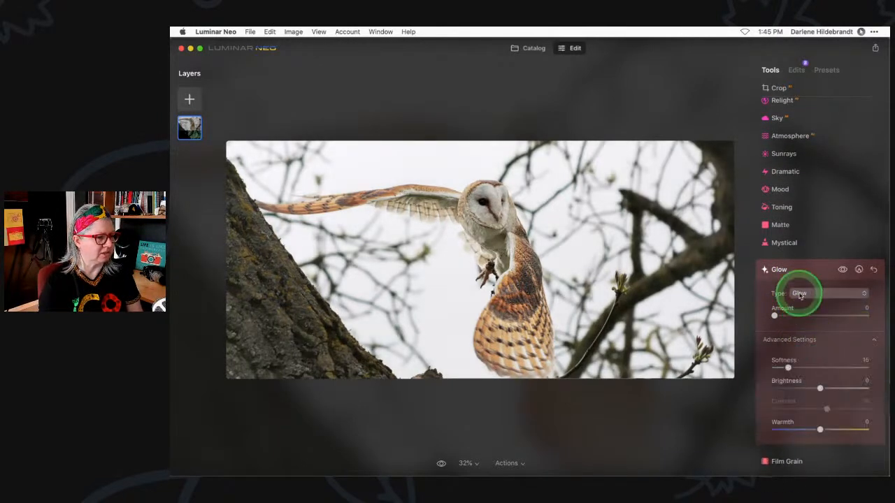
left_click(775, 278)
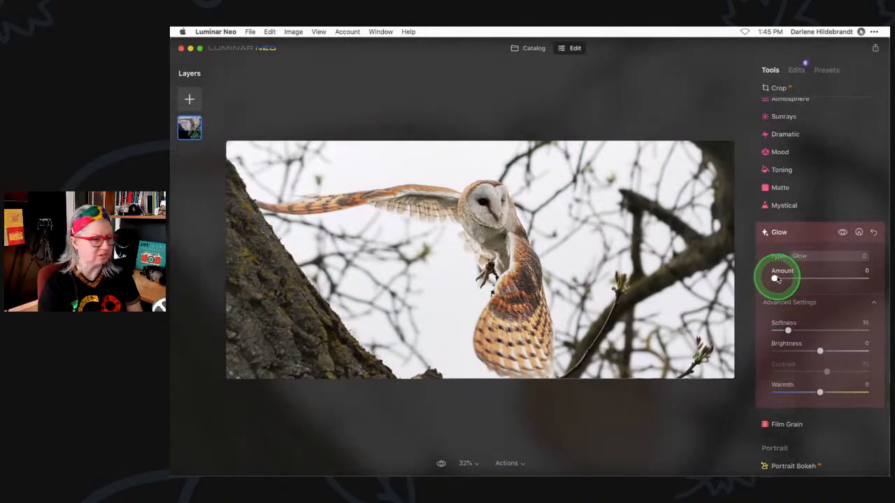
left_click_drag(775, 278, 818, 277)
left_click_drag(788, 330, 832, 371)
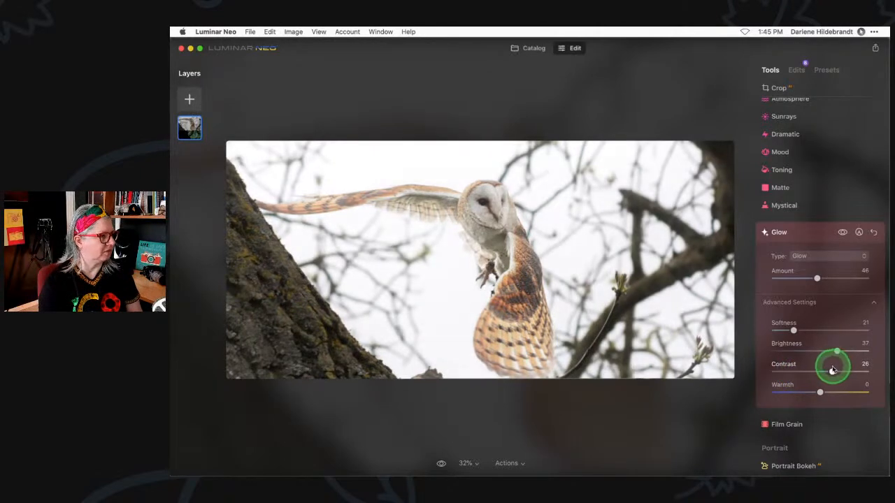
- Compare the photo with and without the glow and raise the Glow Amount to 61
left_click(843, 232)
left_click(843, 232)
left_click(843, 233)
left_click(842, 232)
left_click(843, 232)
left_click(843, 232)
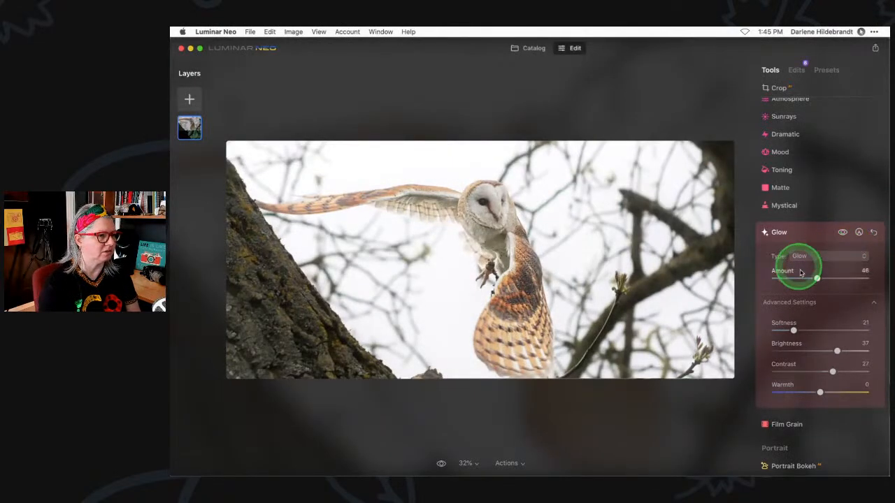
left_click_drag(818, 280, 829, 278)
- Erase the glow from the owl's face, body and wing using a Paint Mask at Size 52 and Strength 85
left_click(858, 232)
left_click(799, 261)
left_click(845, 226)
left_click_drag(832, 291, 854, 289)
mouse_move(490, 226)
left_mouse_down()
mouse_move(497, 206)
mouse_move(496, 234)
mouse_move(482, 202)
mouse_move(505, 245)
mouse_move(520, 309)
mouse_move(513, 346)
mouse_move(517, 231)
left_mouse_up()
key("bracketleft")
key("bracketleft")
key("bracketleft")
key("bracketleft")
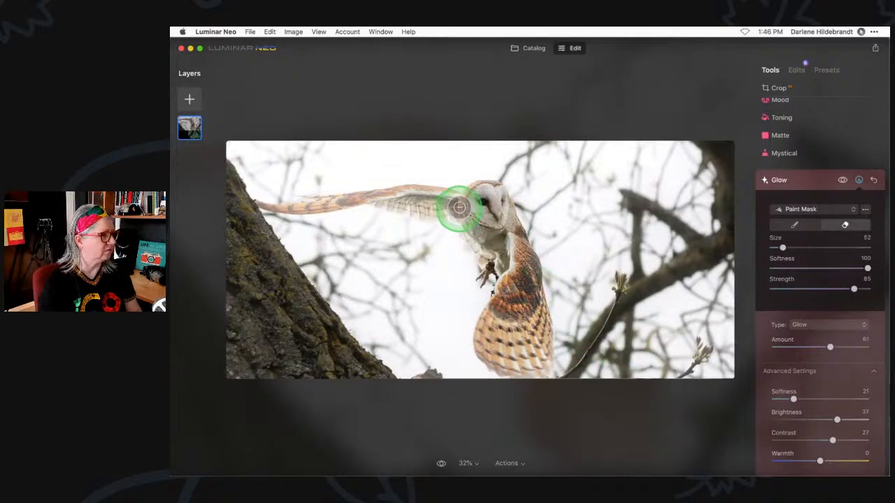
left_click_drag(449, 203, 371, 195)
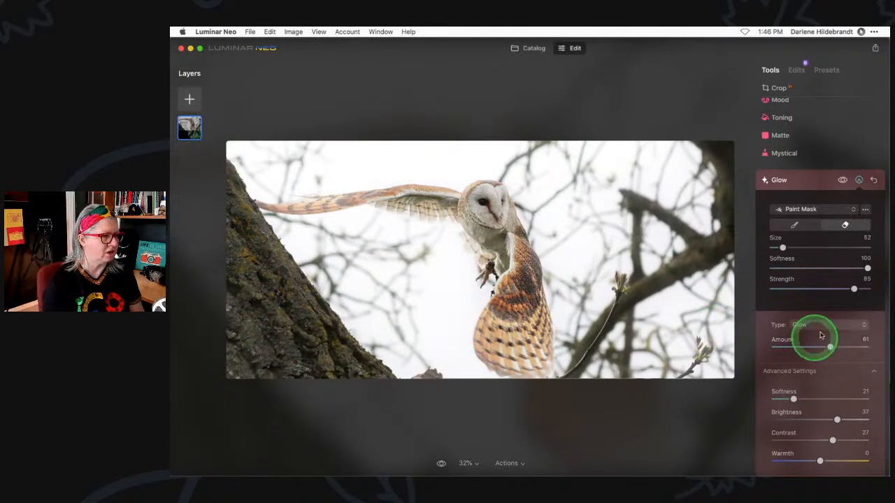
- Compare the photo with and without the masked Glow effect and finish with the tool
left_click(842, 180)
left_click(842, 180)
left_click(843, 180)
left_click(843, 181)
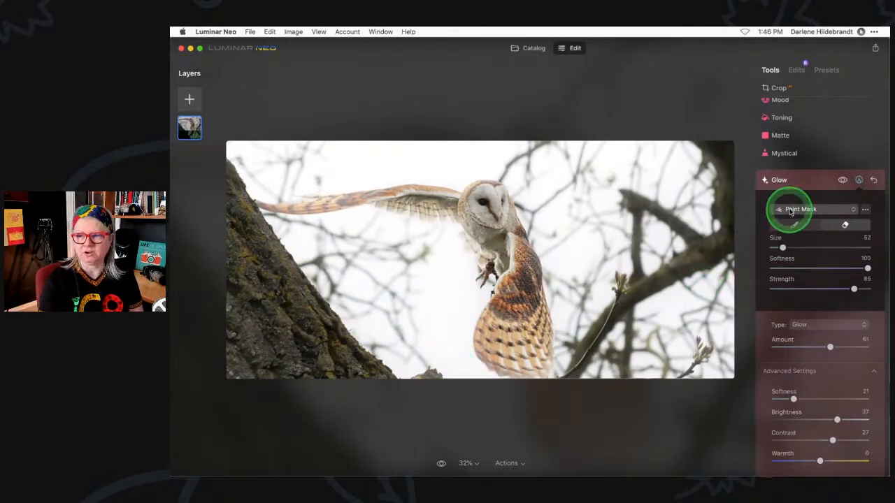
left_click(842, 181)
left_click(842, 180)
left_click(843, 180)
left_click(842, 180)
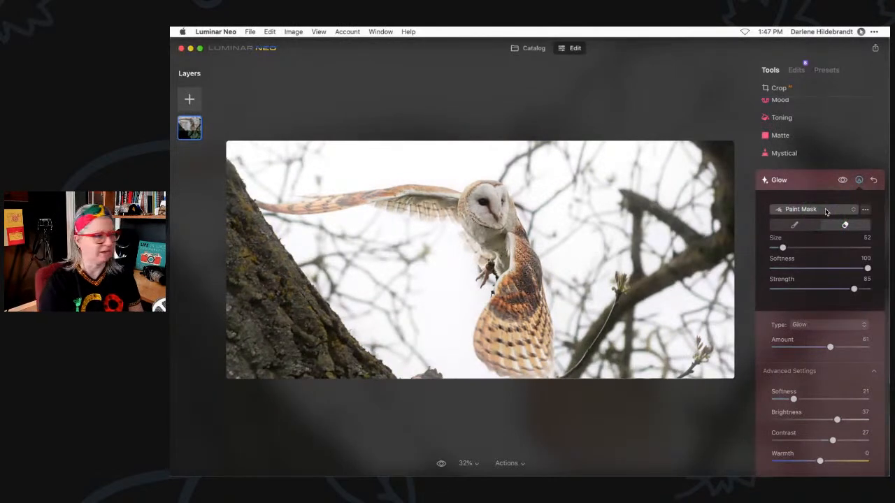
left_click(815, 182)
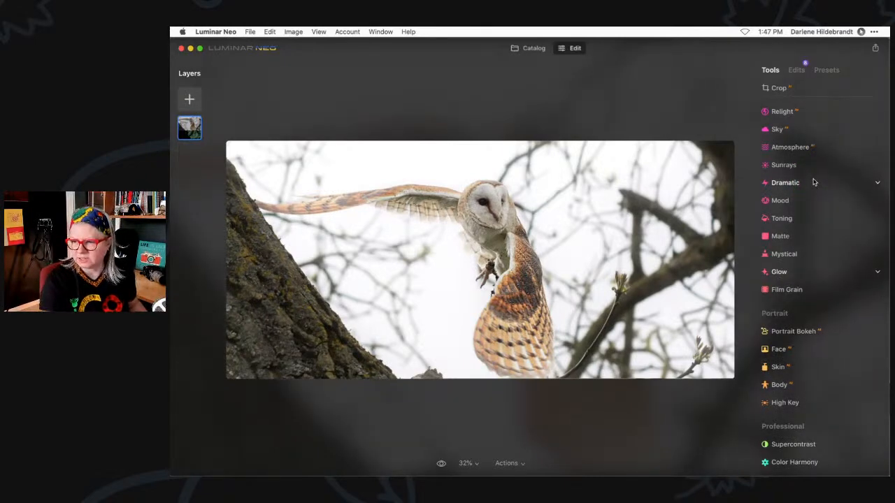
left_click(812, 183)
left_click(818, 272)
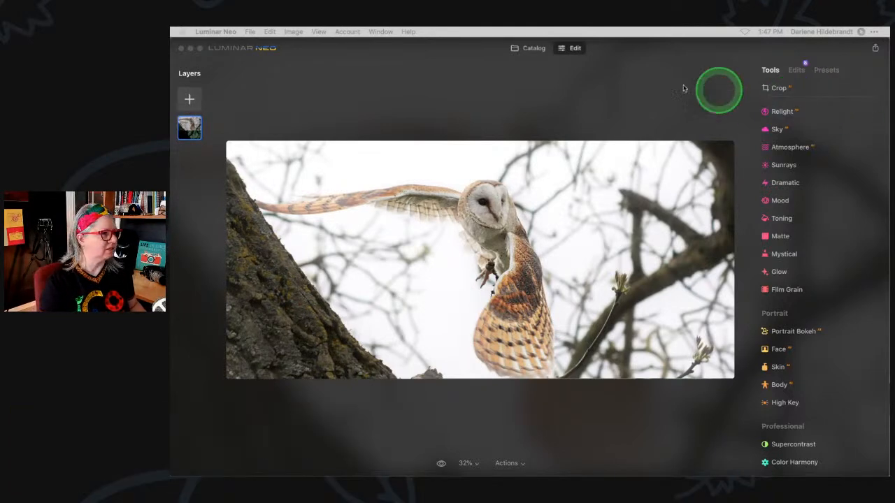
- Return to the catalog and open the siglufjordur_2995 harbour photo for editing
left_click(545, 81)
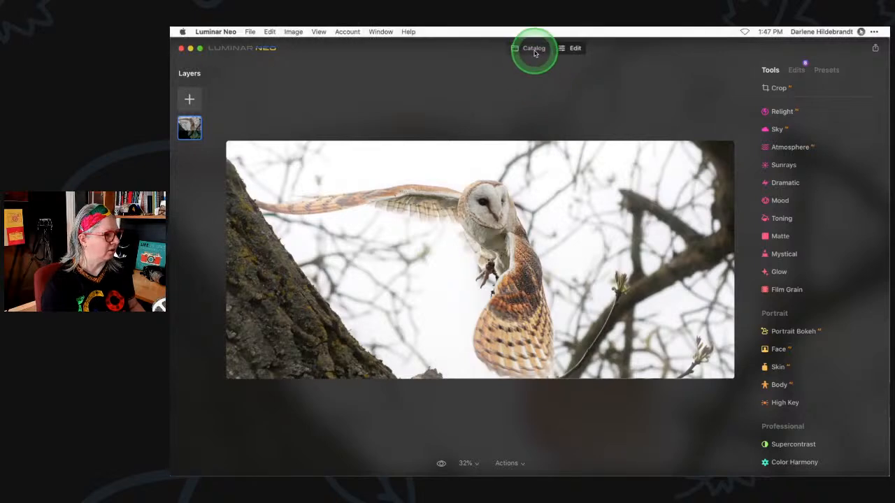
left_click(534, 51)
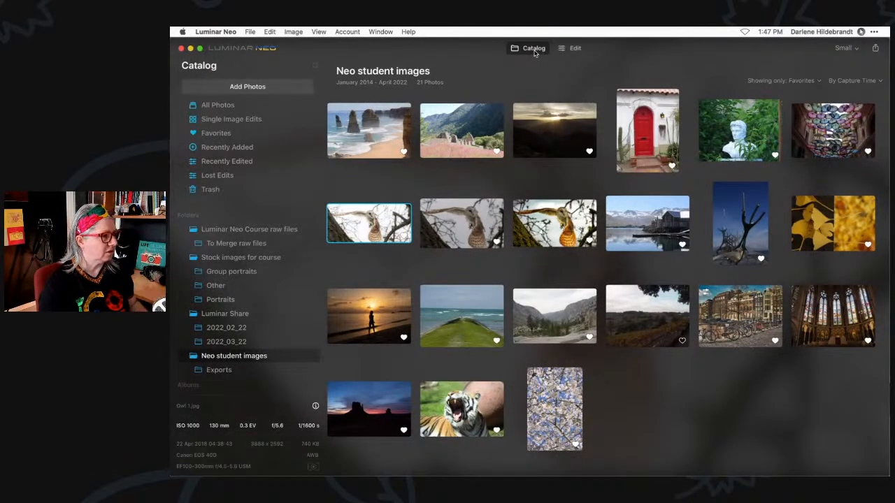
left_click(651, 221)
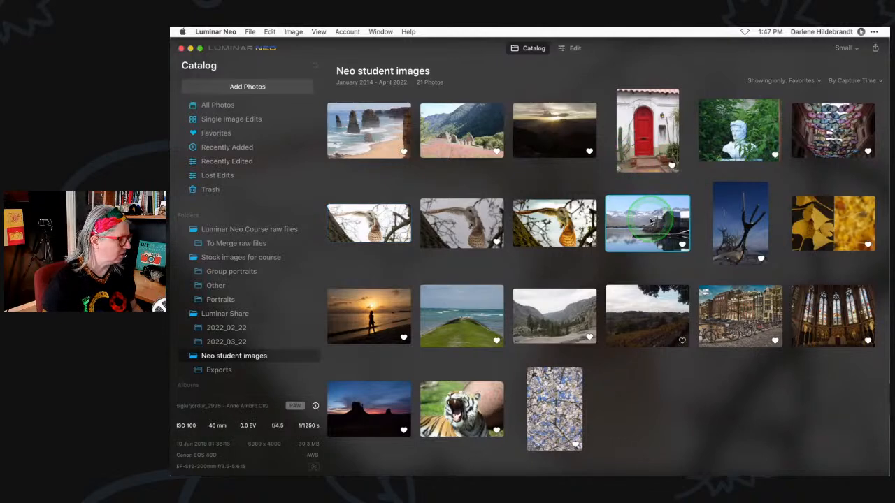
double_click(721, 222)
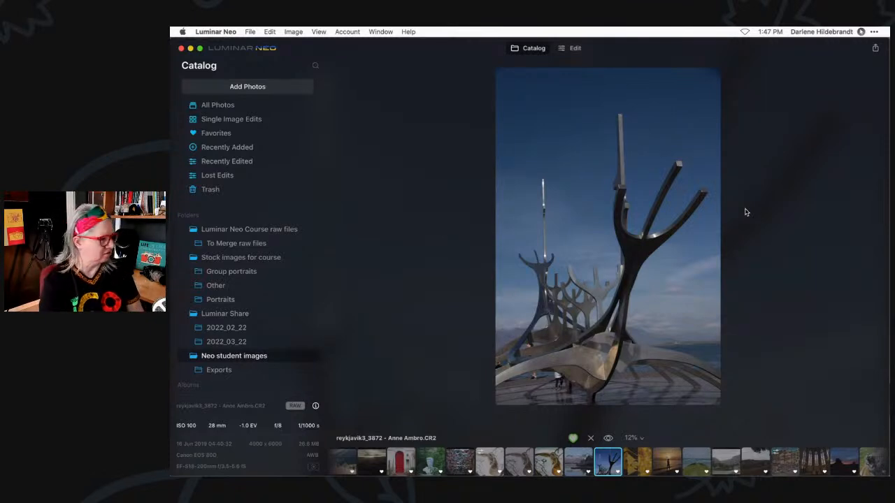
key("Left")
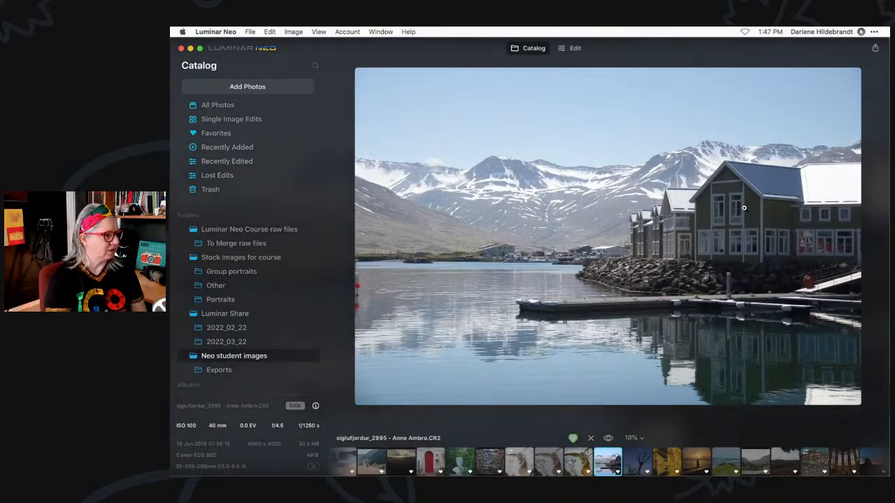
left_click(575, 48)
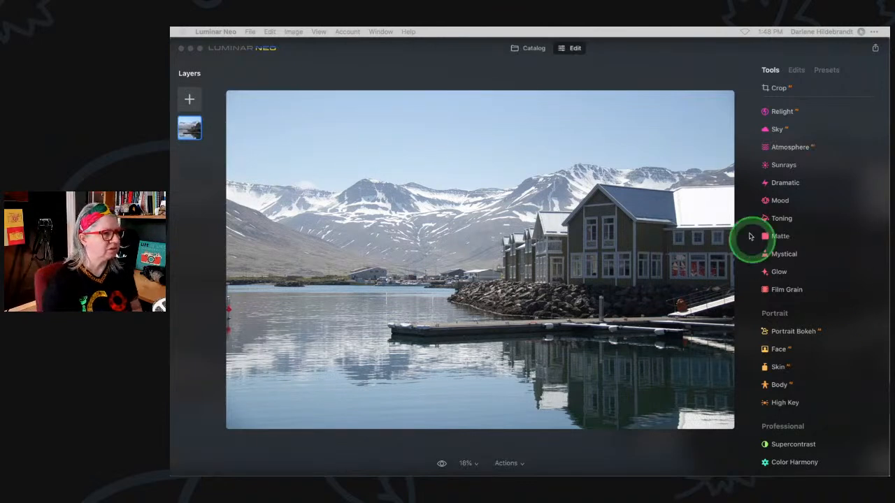
- Set the harbour photo's Develop camera profile to Camera Landscape and look over the other available profiles
scroll(820, 220, "up", 5)
left_click(785, 126)
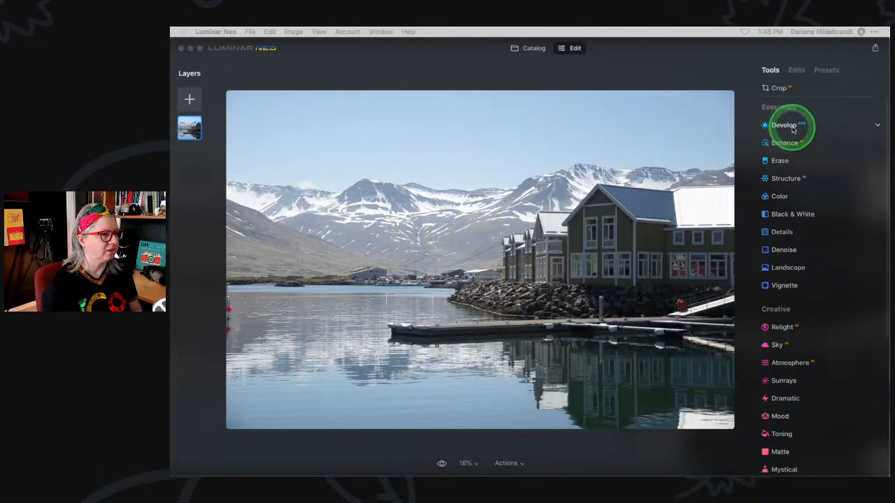
left_click(786, 126)
left_click(801, 147)
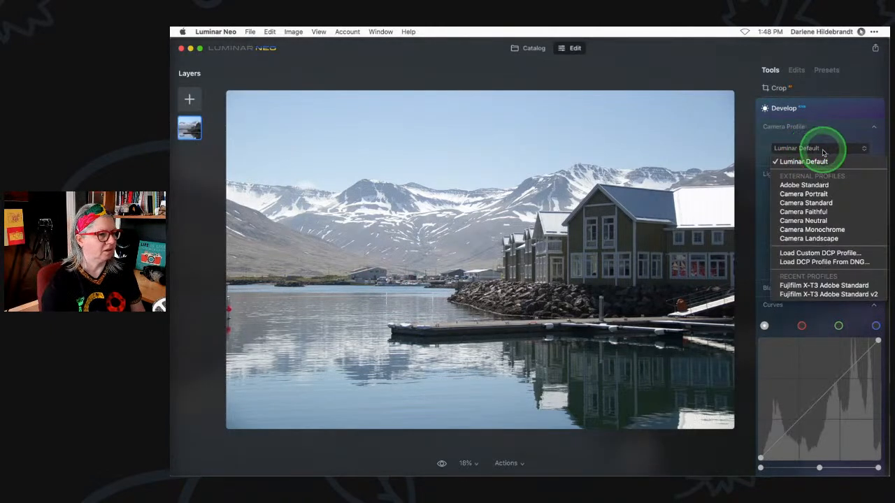
left_click(816, 239)
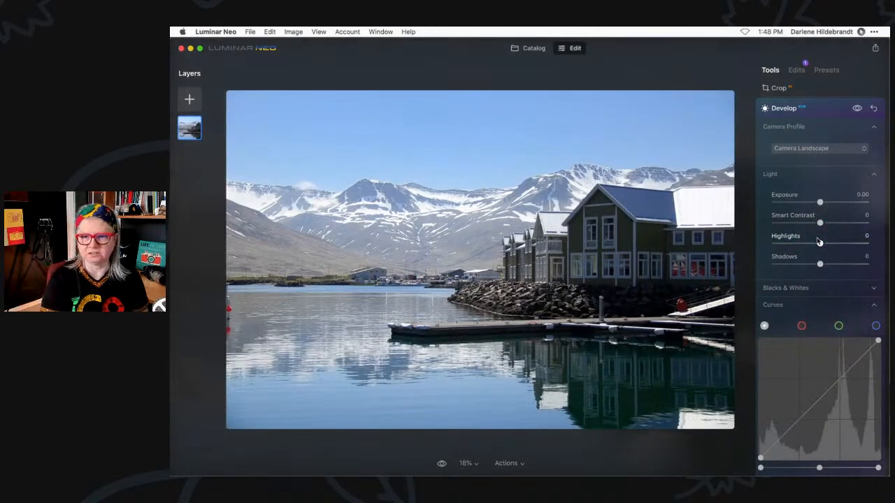
left_click(815, 148)
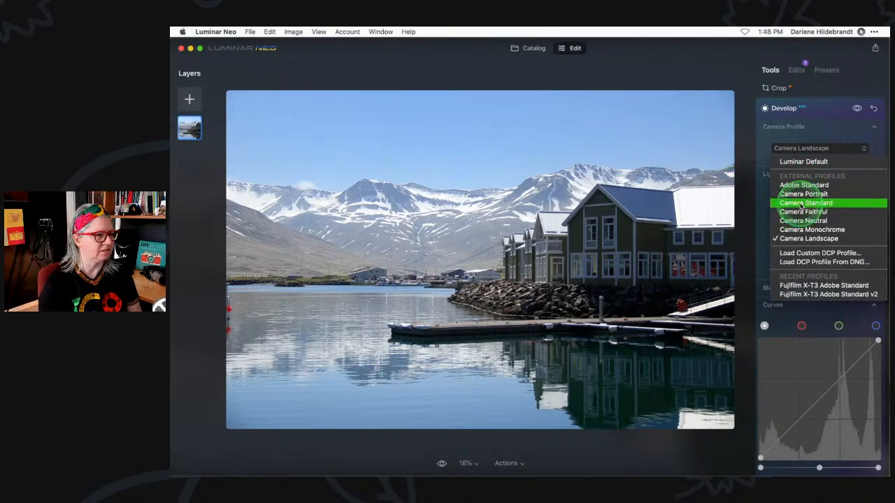
left_click(761, 141)
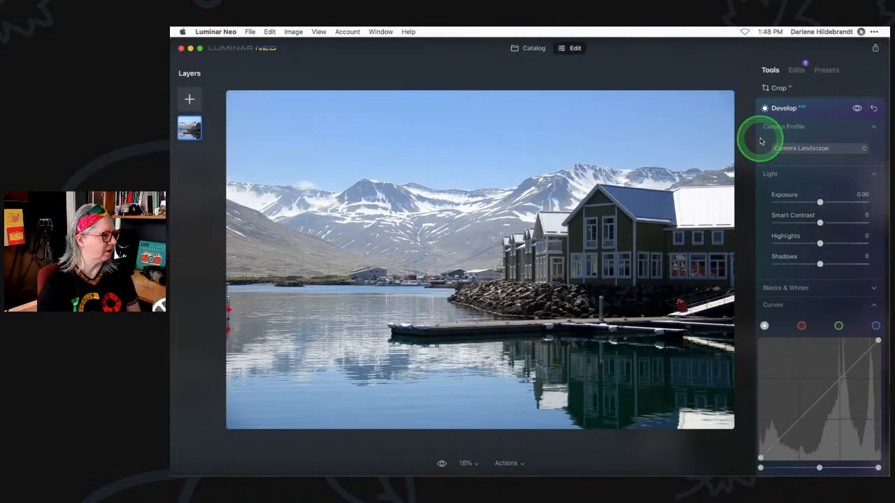
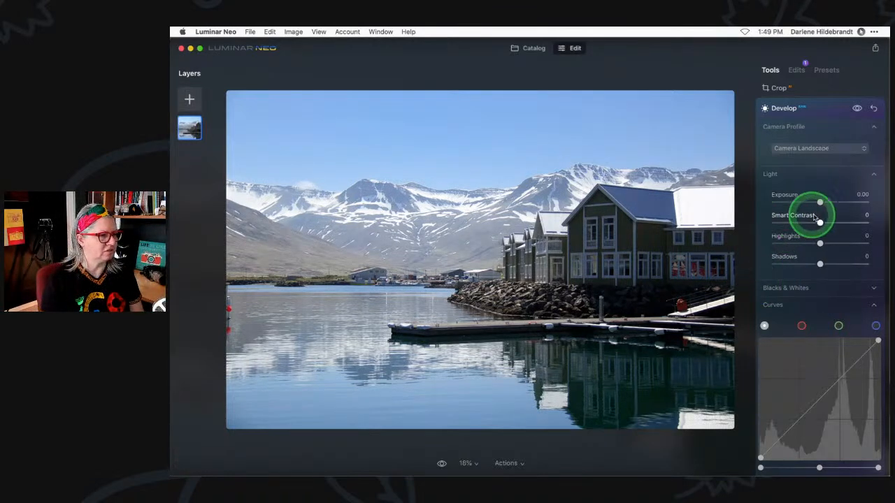
- Set the Highlights to -57 in Develop, checking the white roof and snowy mountains up close
scroll(781, 296, "down", 2)
scroll(781, 296, "up", 3)
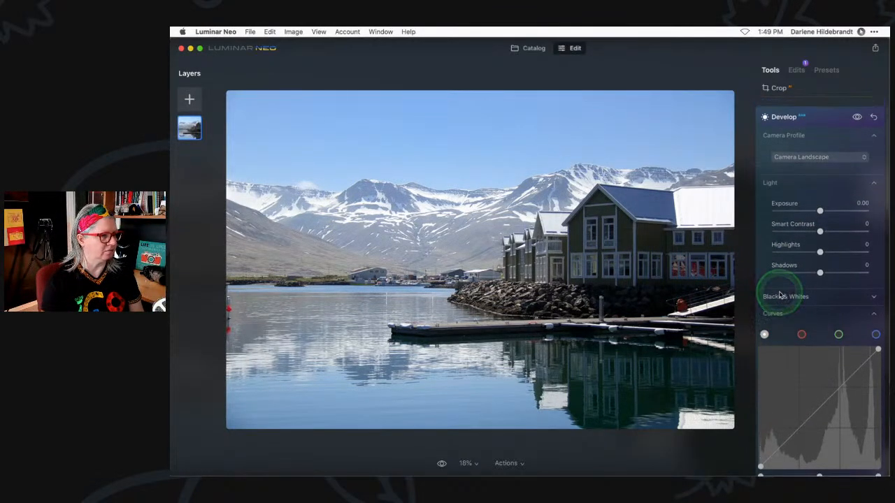
scroll(816, 253, "down", 1)
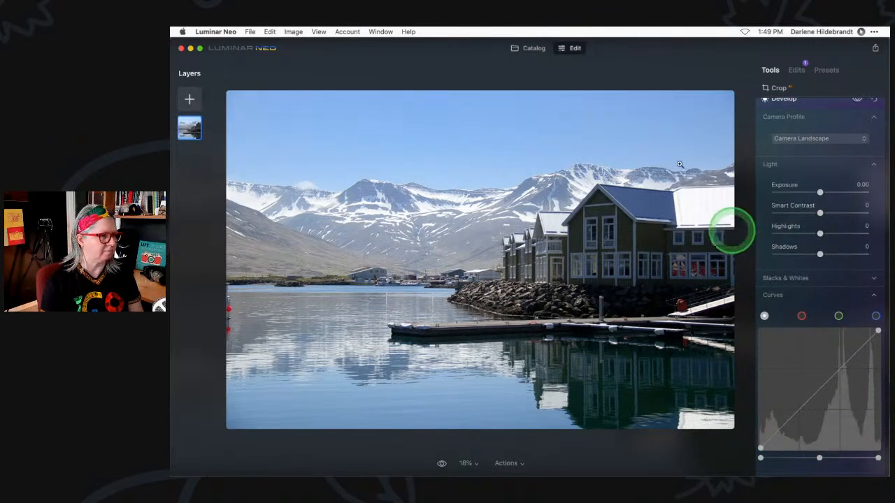
left_click_drag(816, 233, 792, 233)
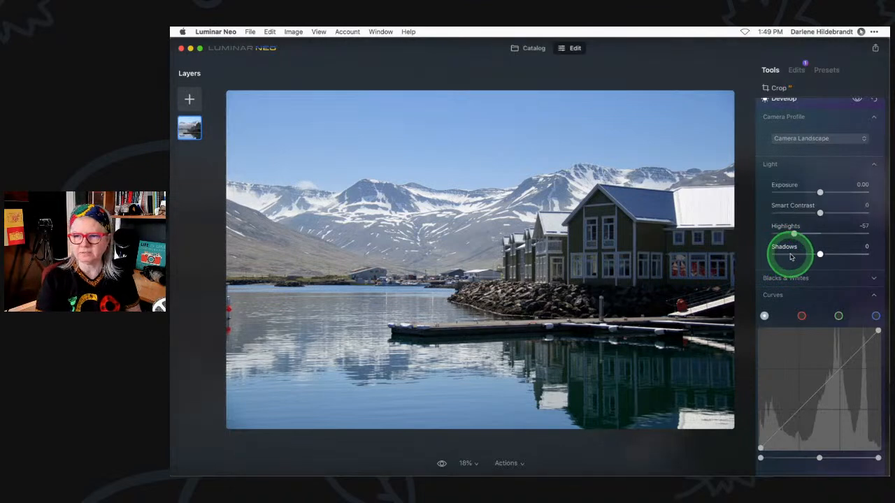
left_click_drag(808, 234, 754, 234)
key("super+equal")
scroll(760, 232, "down", 1)
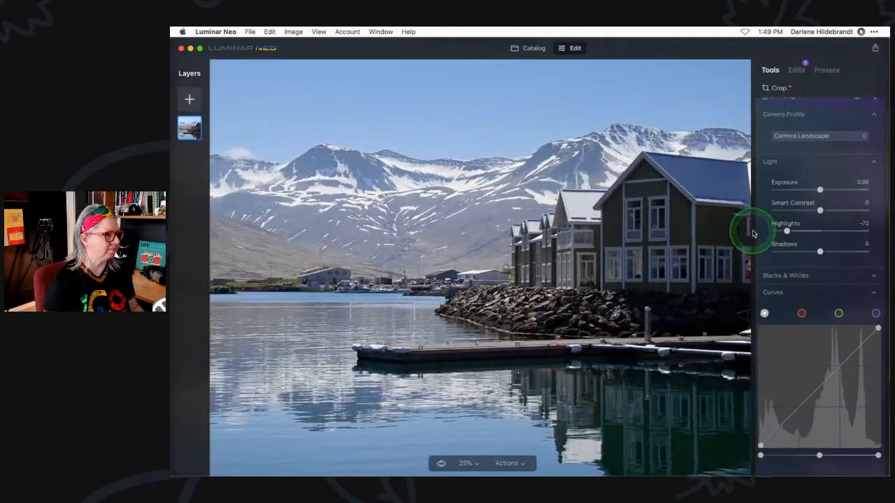
scroll(693, 212, "right", 5)
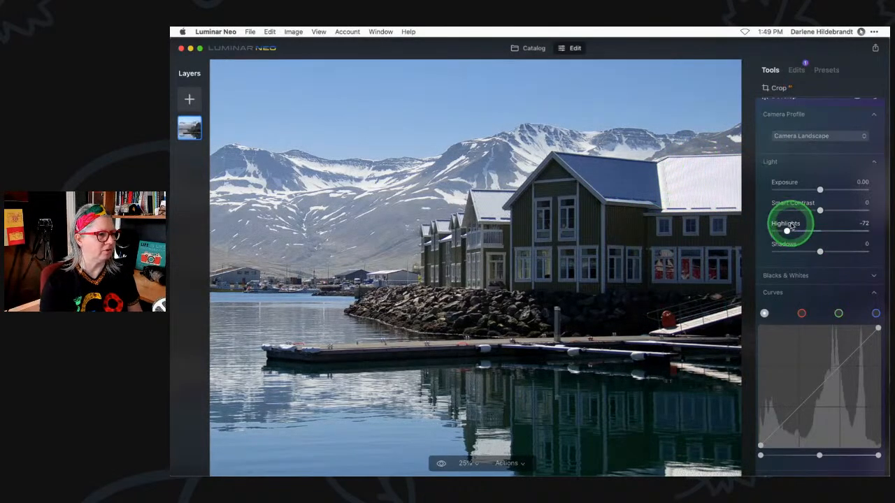
mouse_move(788, 231)
left_mouse_down()
mouse_move(819, 233)
mouse_move(793, 231)
left_mouse_up()
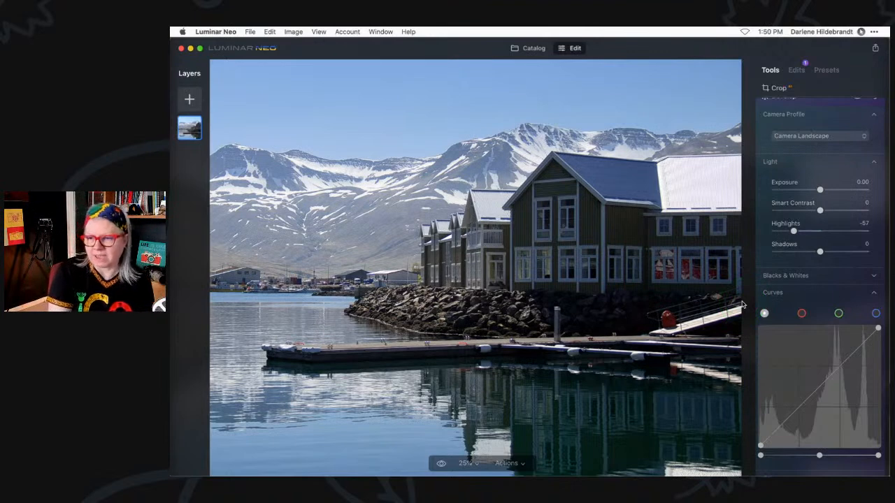
- Enable Auto Fix Chromatic Aberrations and Auto Defringe in the harbour photo's Develop Optics settings
scroll(801, 293, "down", 5)
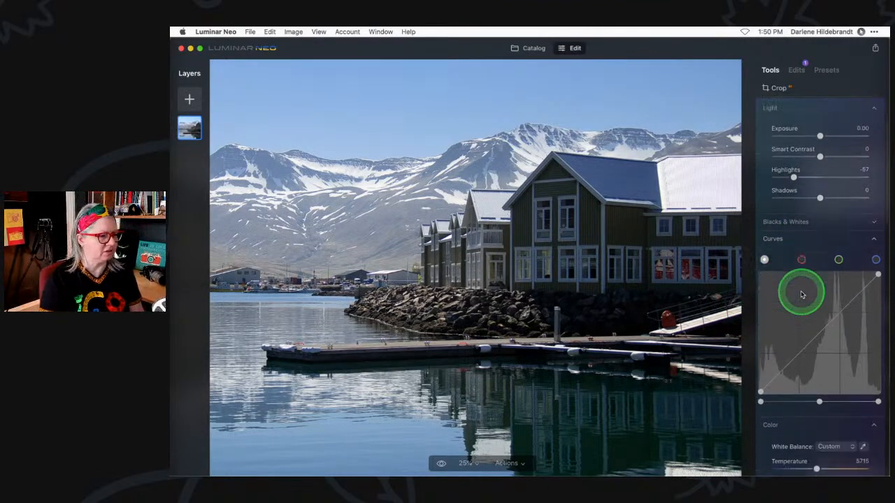
scroll(802, 294, "down", 3)
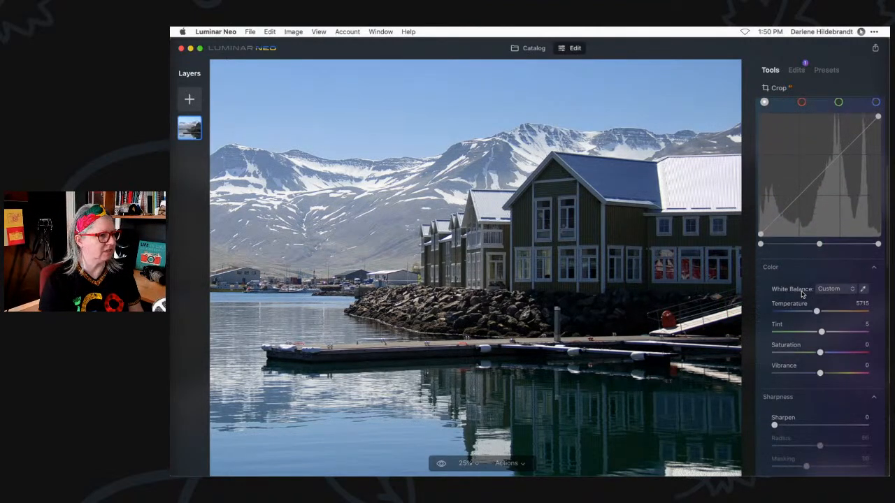
scroll(779, 296, "down", 6)
scroll(778, 297, "down", 3)
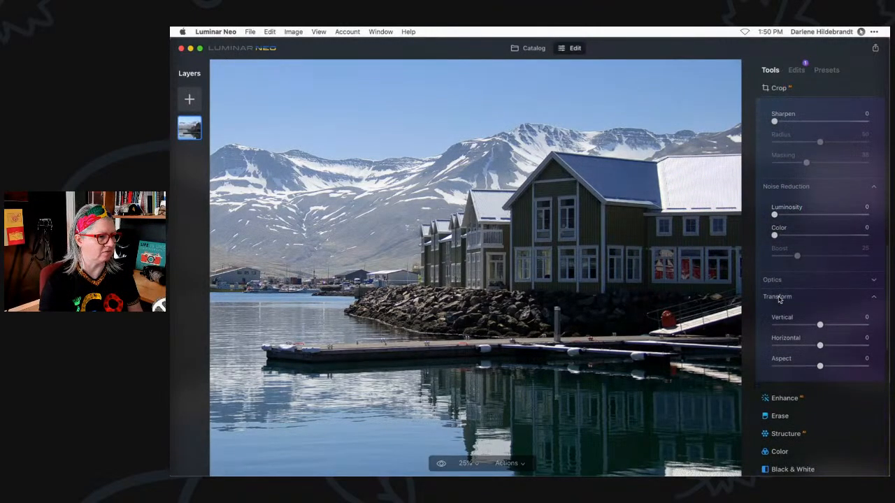
left_click(772, 281)
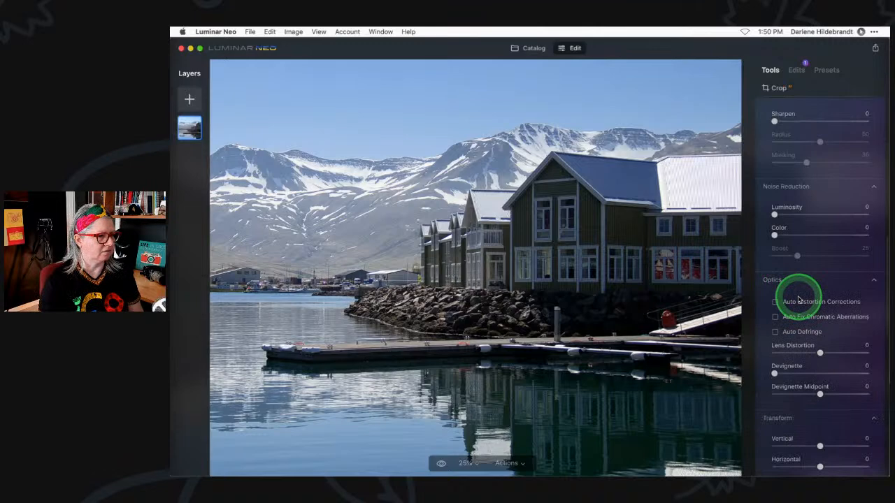
left_click(774, 317)
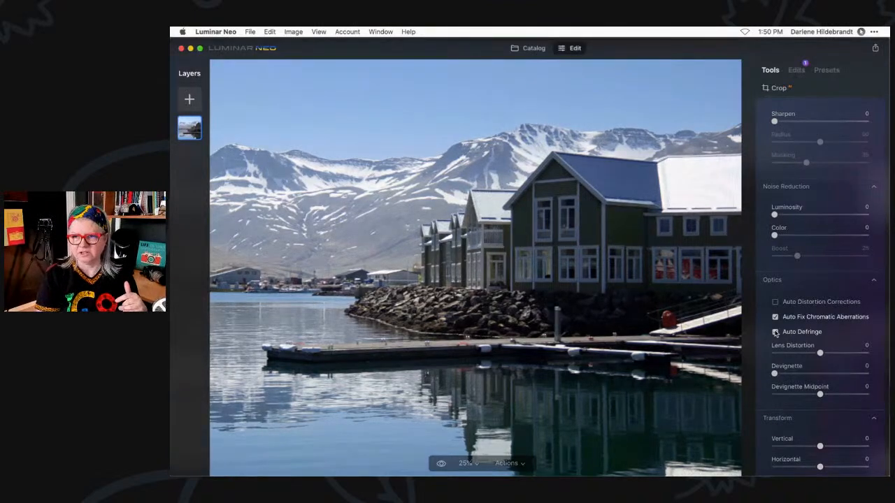
left_click(701, 190)
left_click(804, 349)
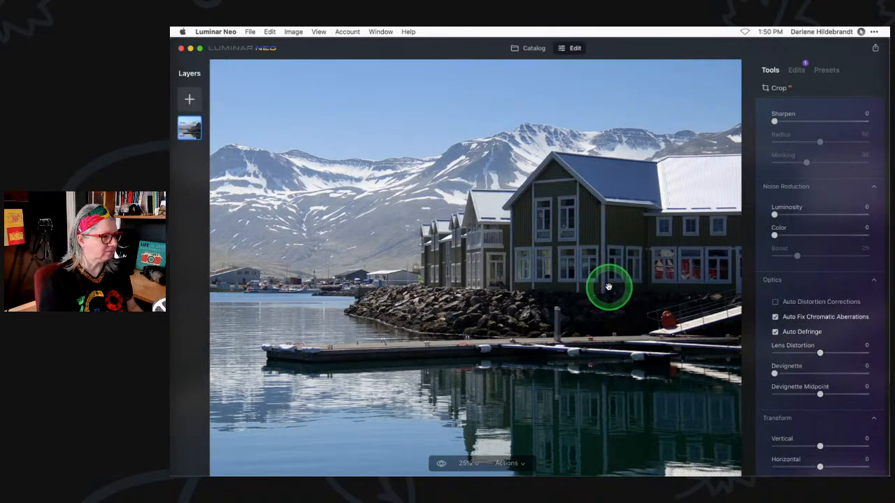
- Compare the whole harbour photo with and without Auto Distortion Corrections, leave the correction off, and look at the Transform settings
scroll(608, 286, "down", 2)
scroll(849, 324, "down", 3)
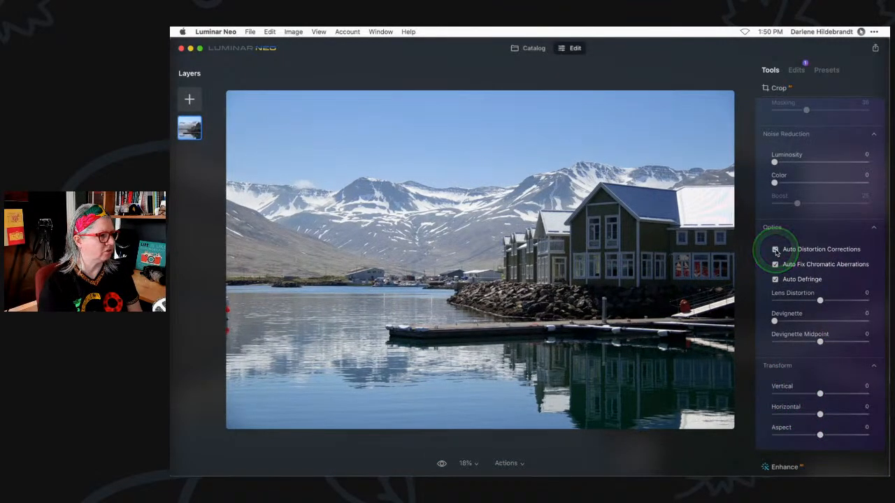
left_click(775, 251)
left_click(776, 250)
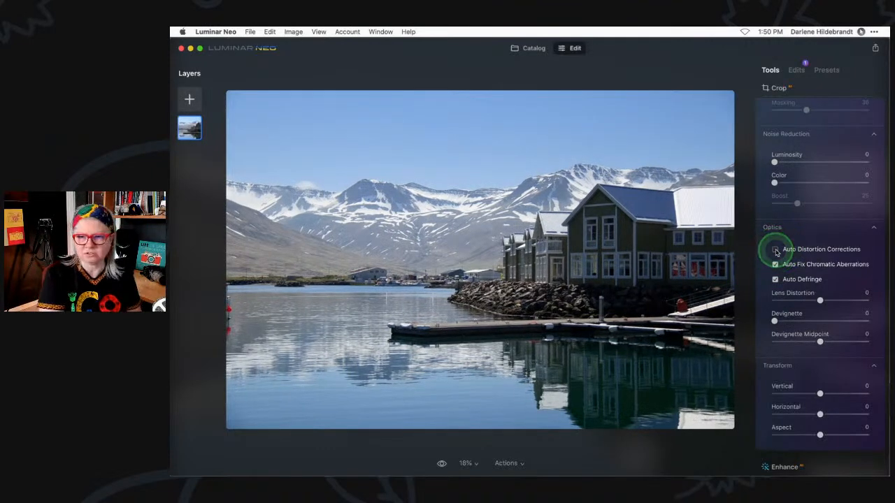
left_click(775, 250)
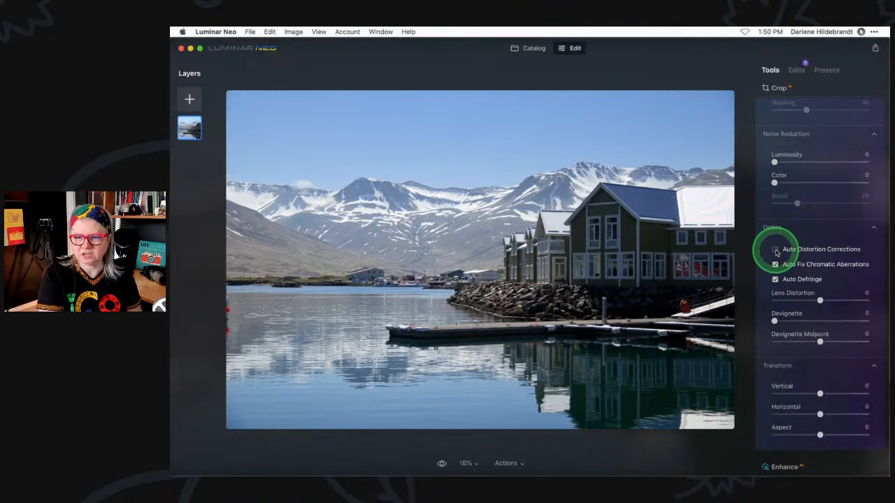
left_click(775, 251)
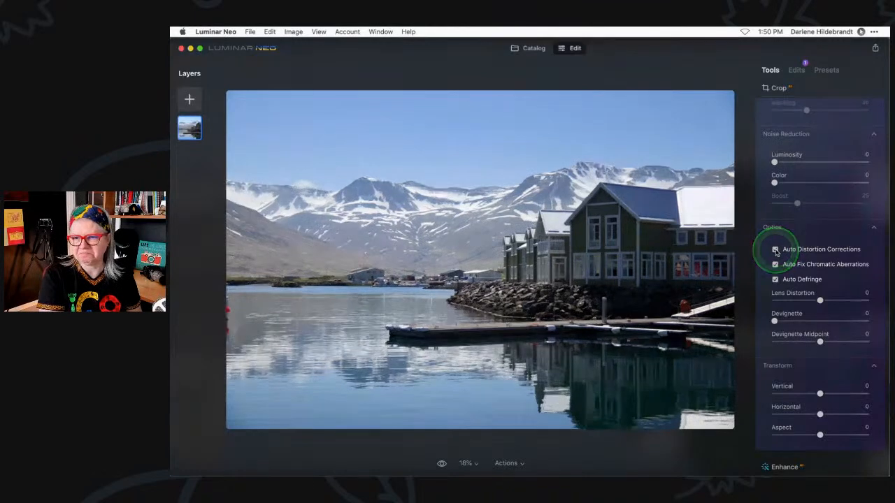
left_click(776, 251)
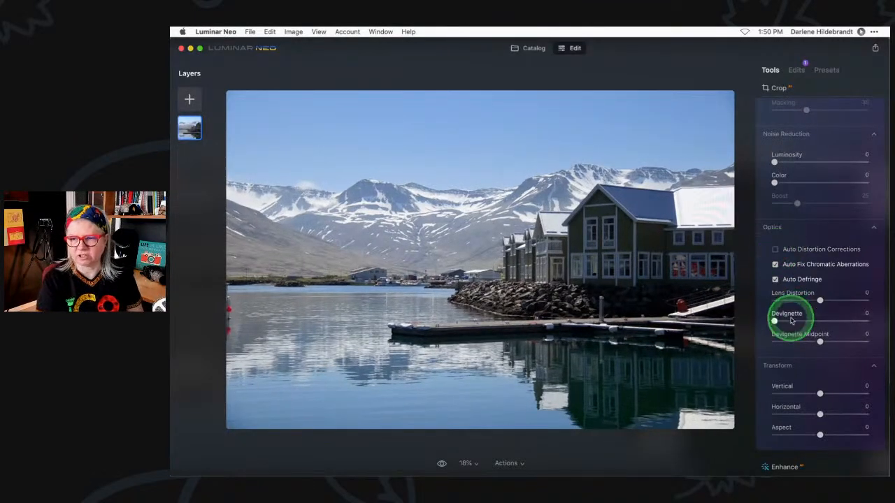
scroll(795, 308, "down", 2)
left_click(820, 353)
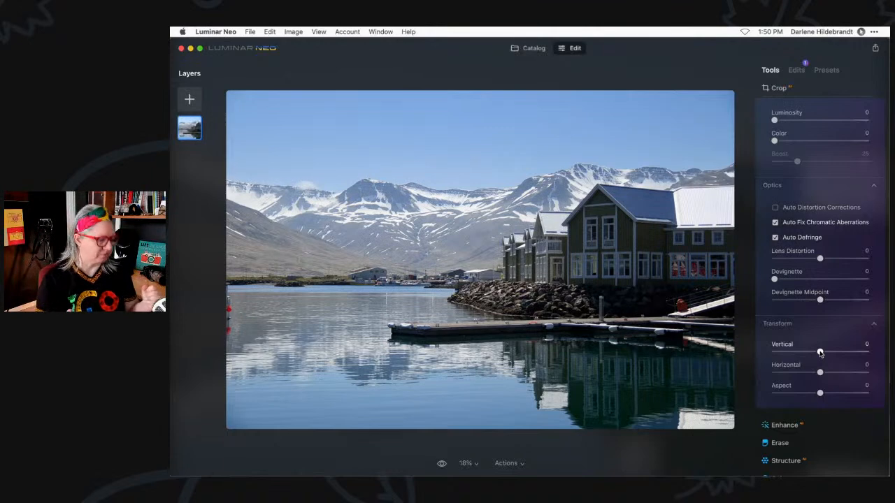
- Start cropping the harbour photo and rotate it slightly to straighten it against the grid
key("c")
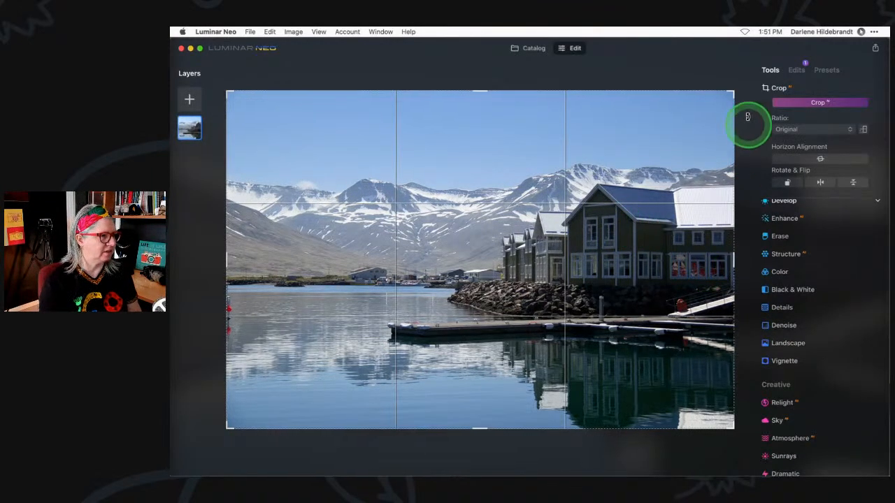
left_click_drag(746, 115, 749, 129)
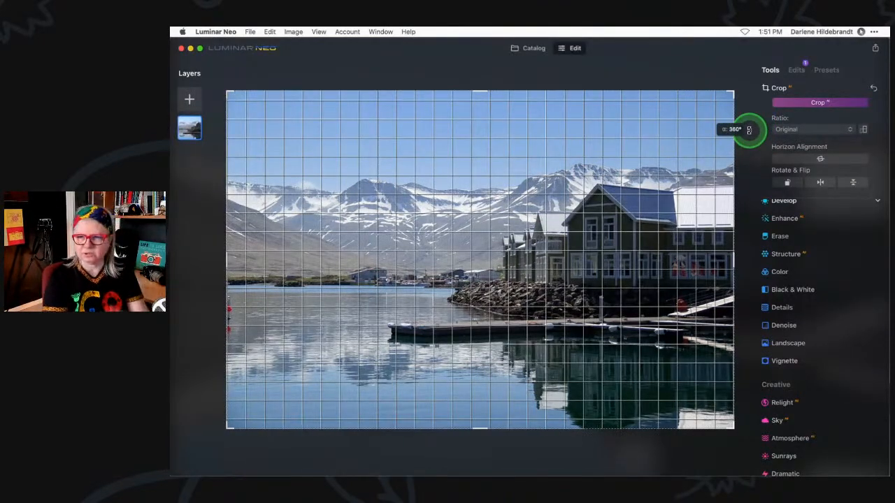
left_click_drag(749, 130, 752, 134)
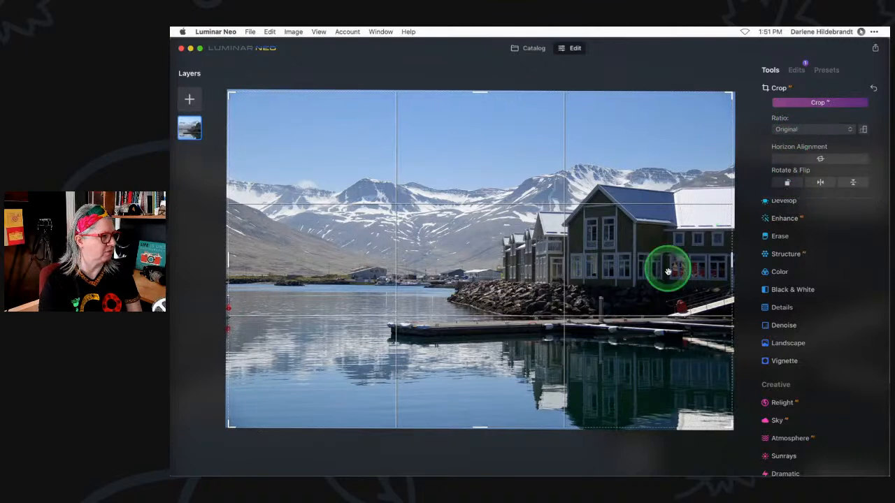
- Generate an automatic Crop AI framing, shift the photo upward within it to include less sky, and apply the crop
left_click(822, 103)
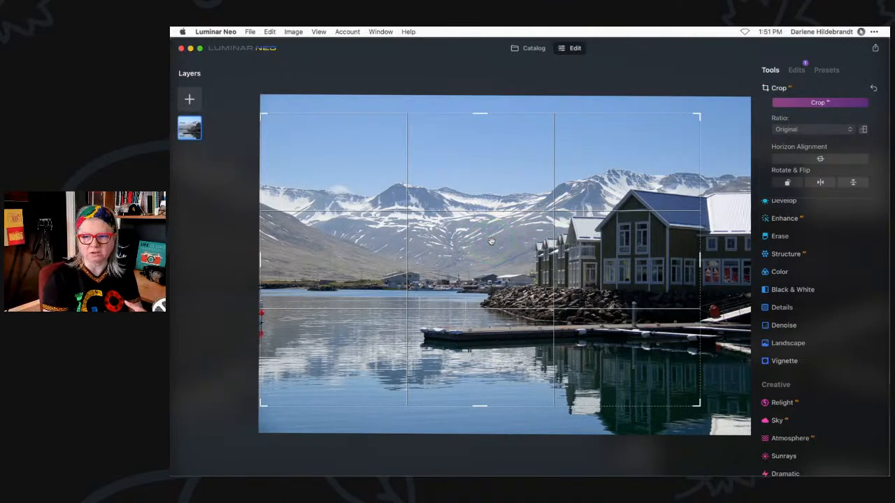
mouse_move(499, 263)
left_mouse_down()
mouse_move(469, 256)
mouse_move(476, 263)
mouse_move(493, 247)
left_mouse_up()
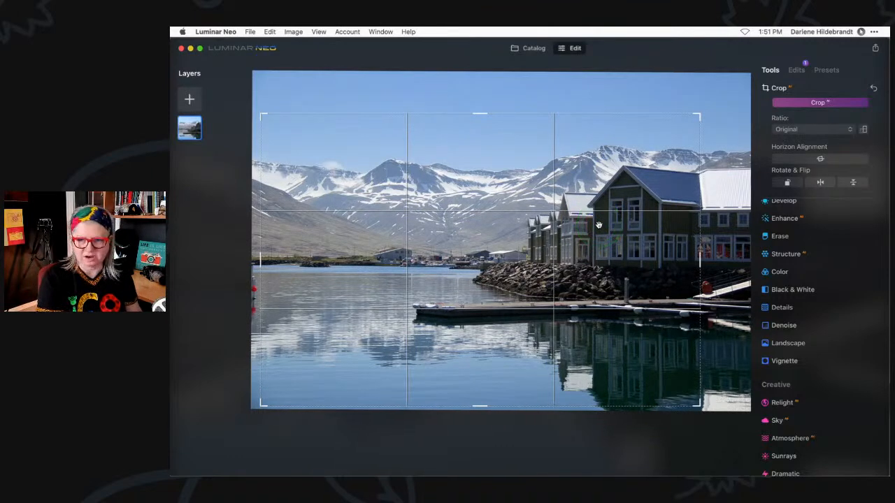
key("Return")
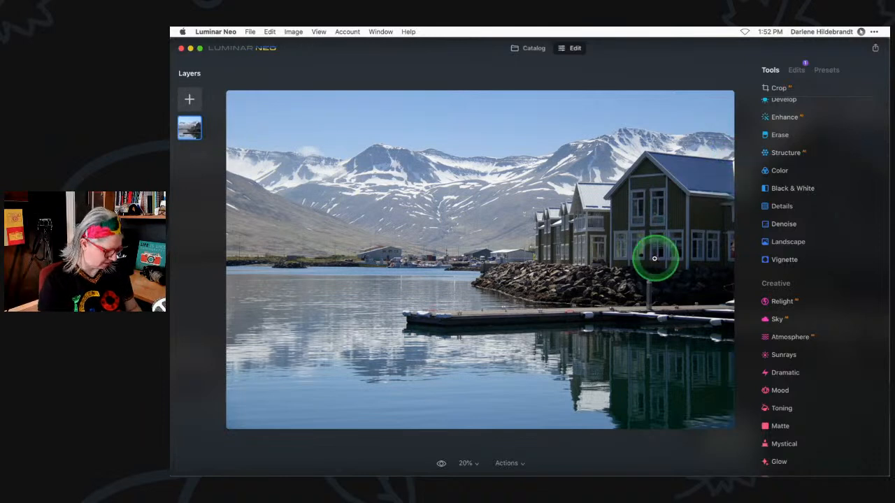
- Reopen the crop, widen the frame to include more of the green house, and apply it
key("c")
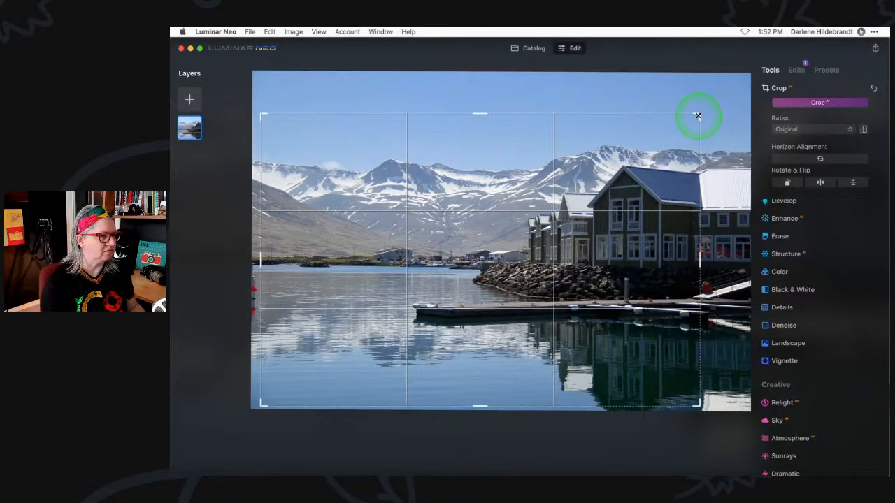
left_click_drag(698, 115, 715, 112)
key("Return")
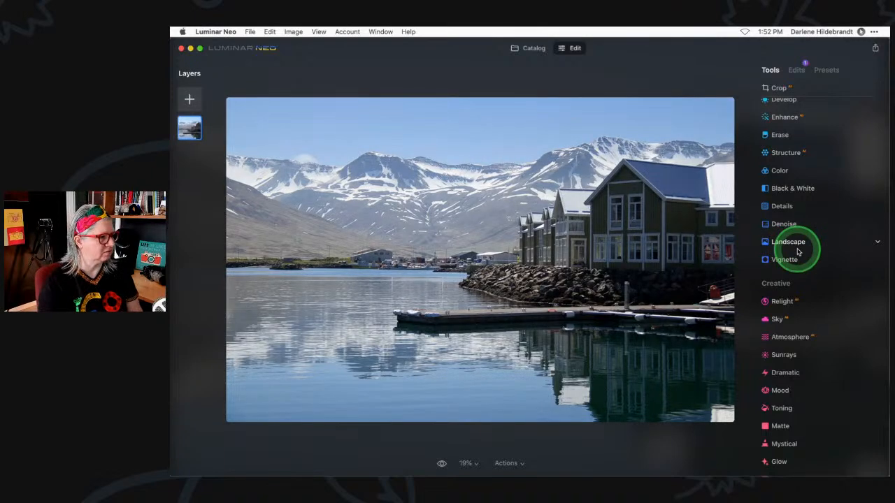
- Try Enhance with Accent and Sky Enhancer both at 100 and inspect the mountain ridge up close
scroll(816, 248, "up", 1)
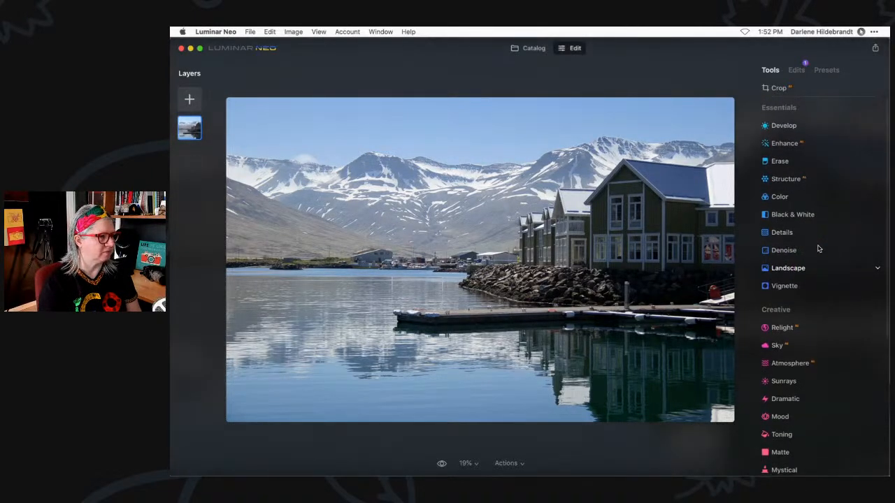
left_click(795, 144)
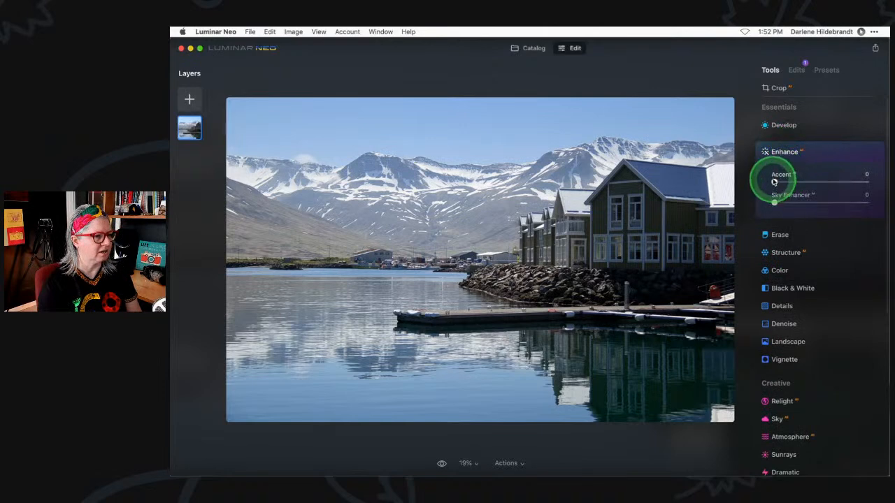
left_click_drag(774, 181, 817, 182)
left_click_drag(774, 202, 869, 203)
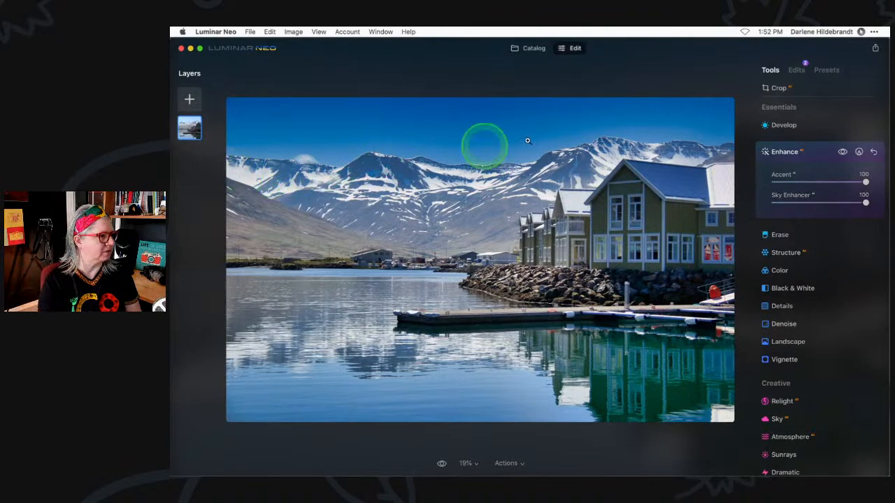
left_click(434, 166)
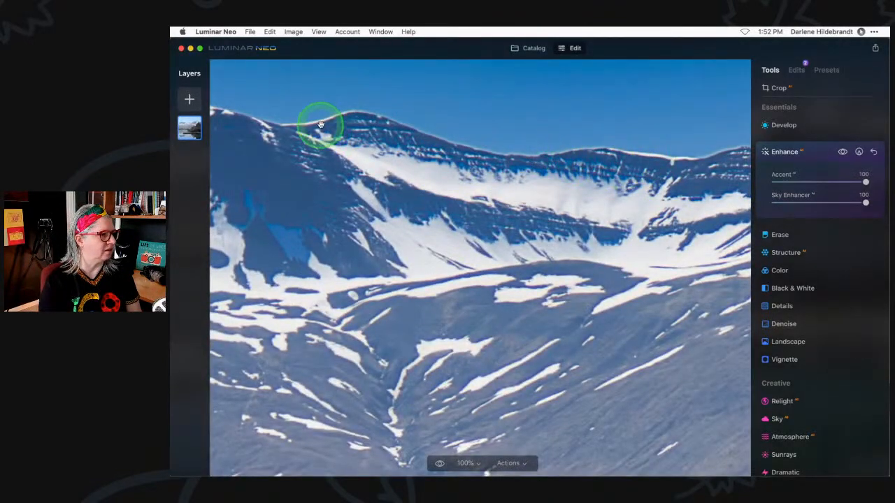
left_click(569, 189)
- Set Enhance to Sky Enhancer 12 and Accent 46
left_click(792, 204)
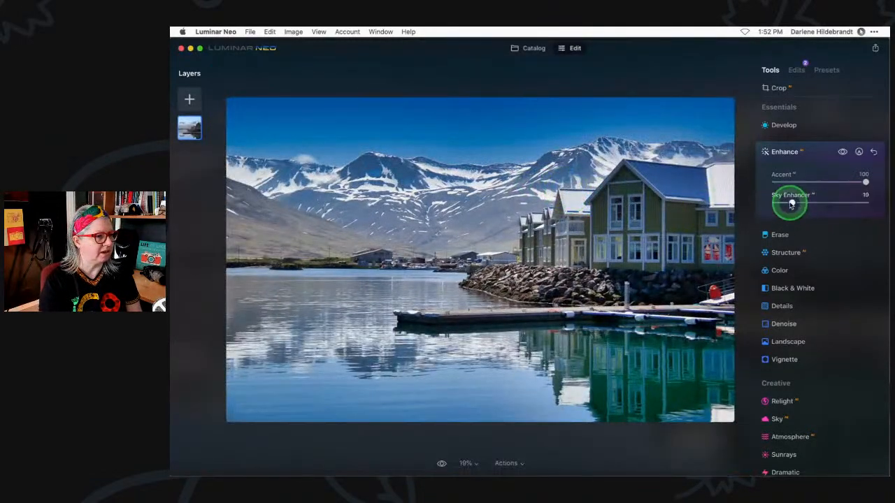
left_click_drag(792, 203, 788, 204)
left_click_drag(866, 182, 809, 181)
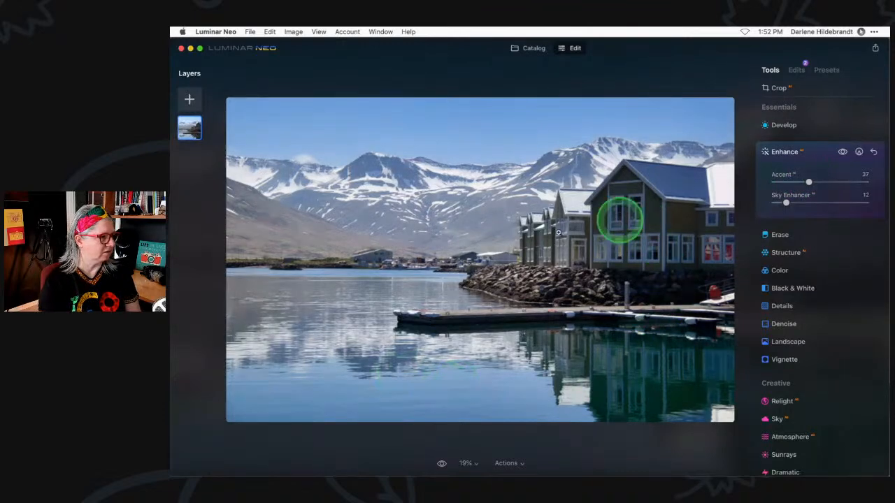
mouse_move(805, 180)
left_mouse_down()
mouse_move(839, 179)
mouse_move(795, 184)
mouse_move(820, 183)
mouse_move(804, 182)
left_mouse_up()
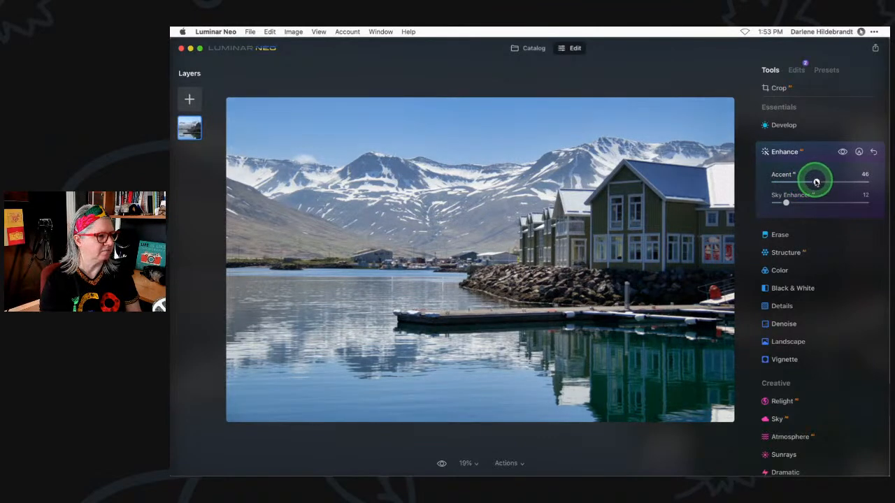
- Paint an Enhance mask over the houses and rocky shore with brush strength 81 and size 172, and compare the effect on and off
left_click(859, 152)
left_click_drag(866, 261, 851, 261)
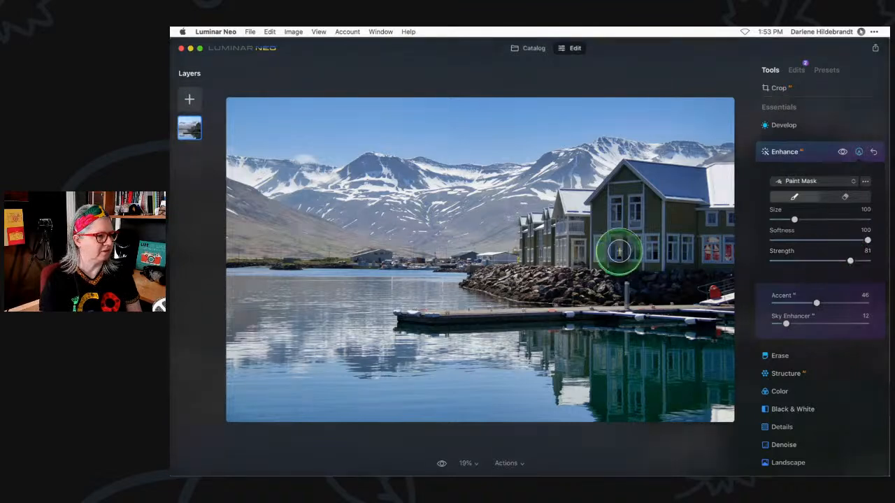
key("bracketright")
key("bracketright")
key("bracketright")
mouse_move(589, 264)
left_mouse_down()
mouse_move(628, 198)
mouse_move(636, 262)
mouse_move(653, 258)
mouse_move(662, 196)
mouse_move(655, 263)
mouse_move(719, 246)
mouse_move(685, 245)
mouse_move(634, 213)
mouse_move(662, 195)
mouse_move(624, 186)
mouse_move(533, 273)
mouse_move(638, 273)
mouse_move(669, 308)
mouse_move(419, 325)
mouse_move(493, 314)
mouse_move(589, 319)
mouse_move(609, 359)
mouse_move(653, 343)
mouse_move(652, 369)
mouse_move(606, 349)
mouse_move(457, 325)
mouse_move(482, 305)
mouse_move(470, 279)
mouse_move(408, 280)
mouse_move(543, 290)
left_mouse_up()
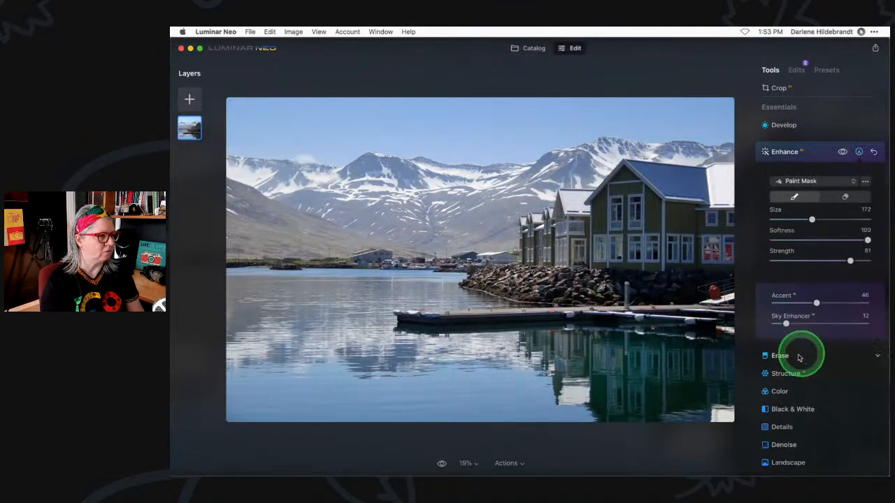
left_click(844, 153)
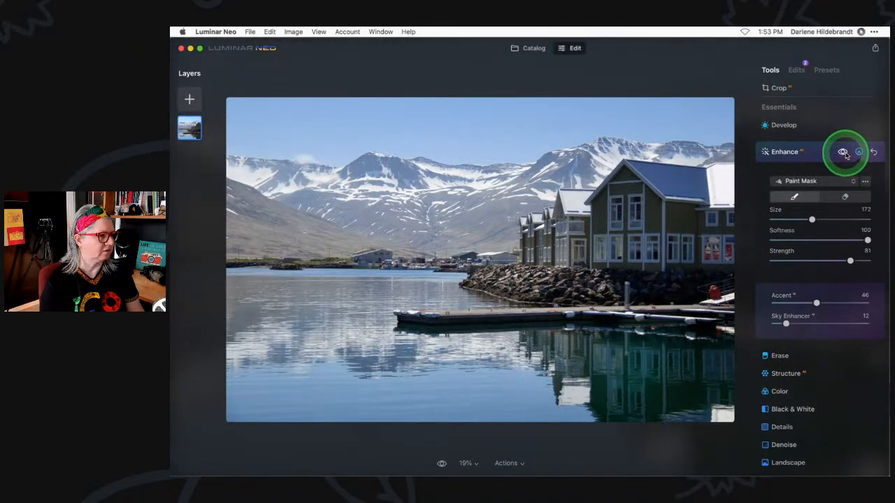
left_click(845, 155)
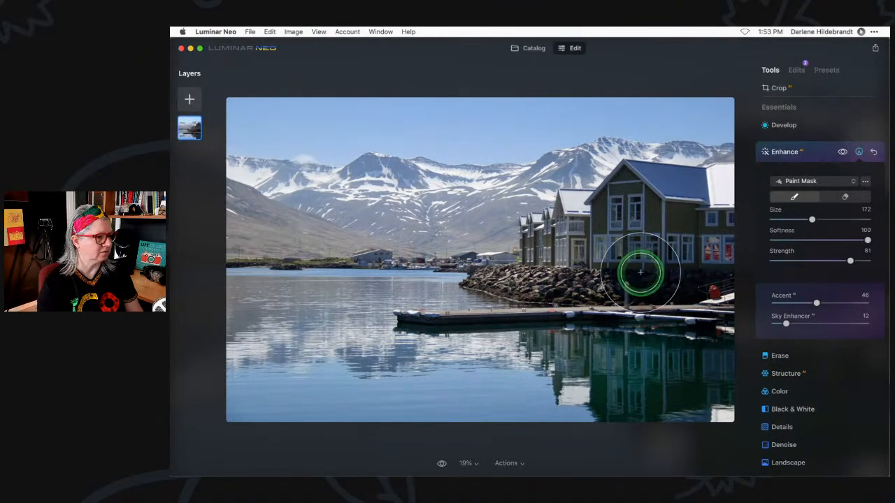
- Extend the Enhance mask around the green house and its reflection, reduce the brush size to 124, and compare the effect on and off
mouse_move(667, 284)
left_mouse_down()
mouse_move(711, 284)
mouse_move(637, 283)
mouse_move(672, 284)
mouse_move(647, 367)
mouse_move(667, 378)
mouse_move(693, 351)
mouse_move(721, 365)
mouse_move(640, 377)
mouse_move(588, 357)
mouse_move(558, 328)
mouse_move(717, 345)
mouse_move(687, 381)
mouse_move(645, 393)
mouse_move(640, 317)
mouse_move(658, 278)
mouse_move(555, 276)
mouse_move(417, 328)
mouse_move(425, 346)
mouse_move(379, 350)
mouse_move(355, 333)
mouse_move(634, 273)
mouse_move(624, 231)
mouse_move(565, 242)
mouse_move(583, 255)
mouse_move(806, 213)
mouse_move(836, 168)
left_mouse_up()
key("bracketleft")
key("bracketleft")
key("bracketleft")
left_click(842, 152)
left_click(842, 152)
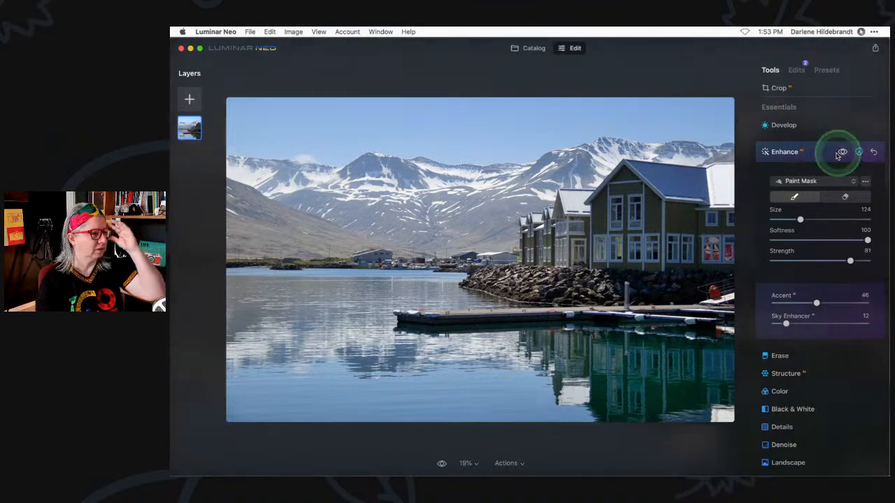
- Finish with Enhance and add a dark vignette with an Amount of -55
left_click(813, 155)
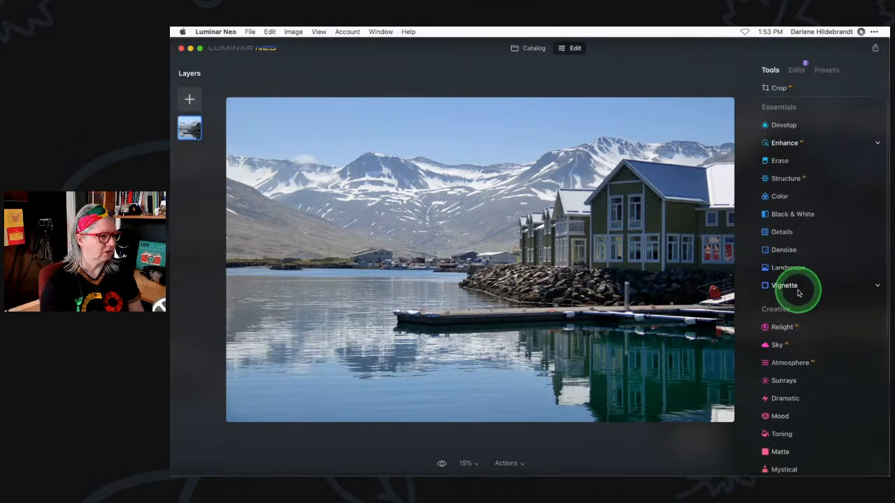
left_click(801, 287)
scroll(799, 287, "down", 3)
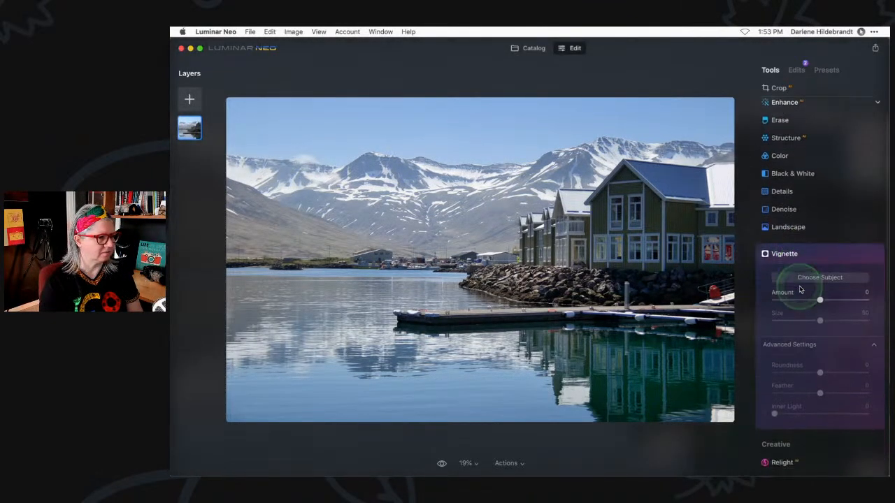
left_click_drag(820, 252, 791, 252)
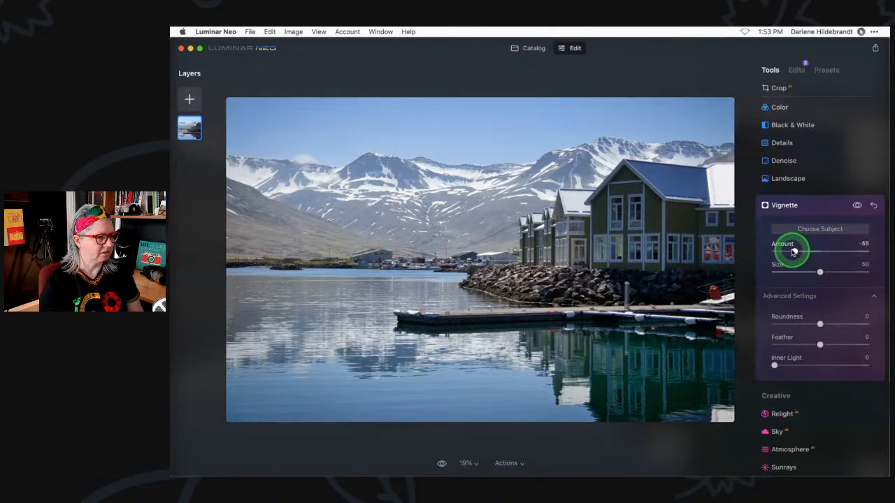
- Set the vignette's Feather to -100 and Size to 29, and choose its subject centre near the middle of the photo
left_click_drag(819, 344, 774, 344)
left_click_drag(819, 271, 803, 274)
left_click(472, 118)
left_click(815, 230)
left_click_drag(510, 235, 473, 256)
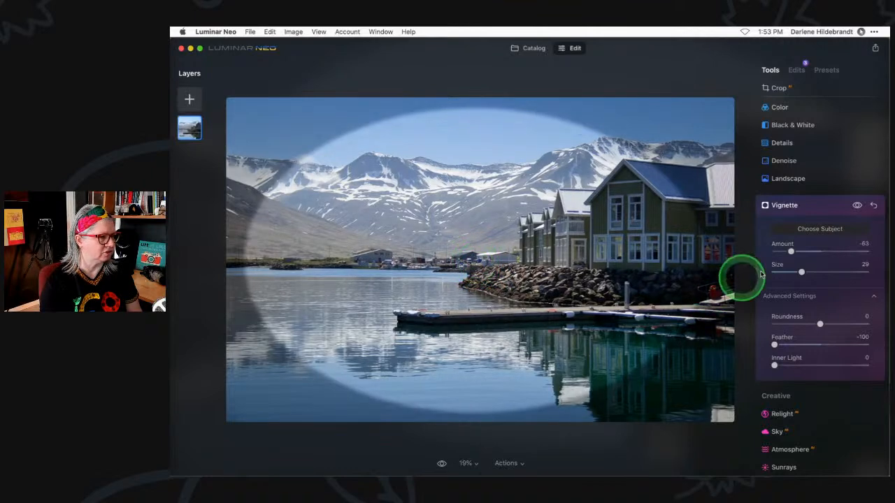
- Set the vignette's Size to 23, Roundness to -1 and Feather to 62
left_click_drag(801, 272, 795, 272)
left_click_drag(820, 324, 818, 322)
left_click_drag(775, 345, 848, 345)
- Try the vignette's Inner Light, compare the effect on and off, and finish it with an Amount of -46
left_click(796, 246)
left_click_drag(792, 252, 806, 252)
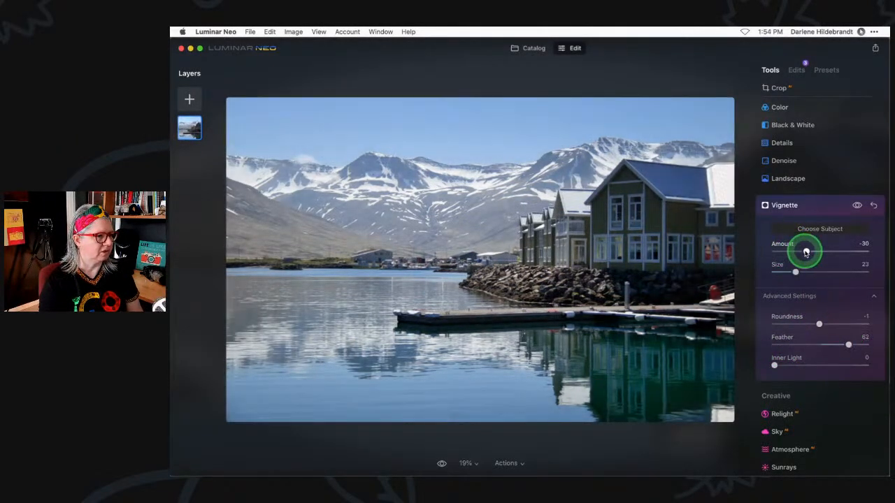
left_click_drag(773, 365, 753, 364)
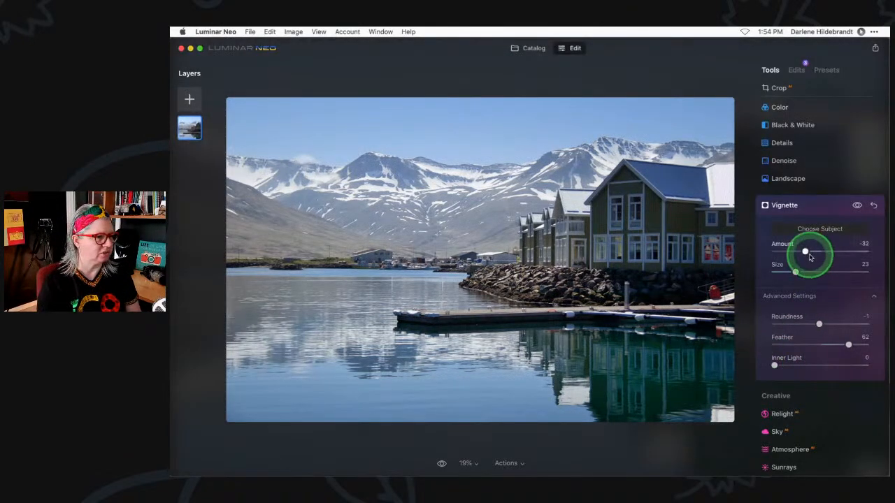
left_click(857, 206)
left_click_drag(805, 251, 804, 253)
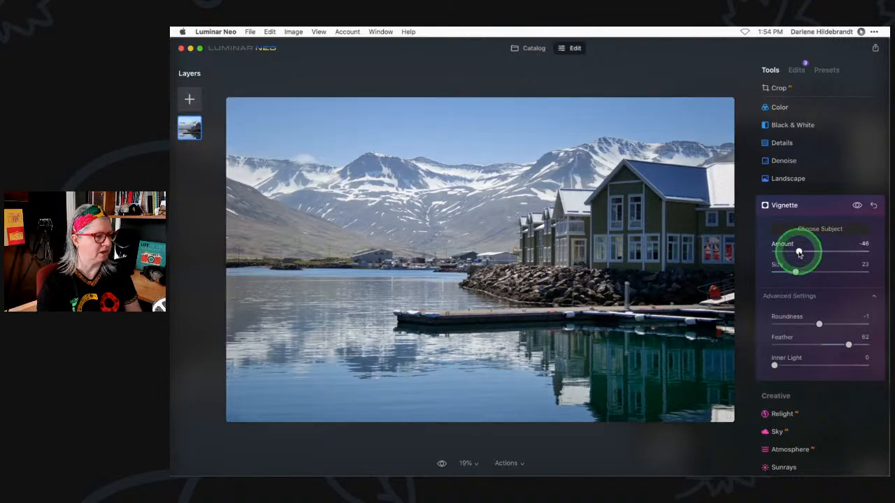
left_click(818, 208)
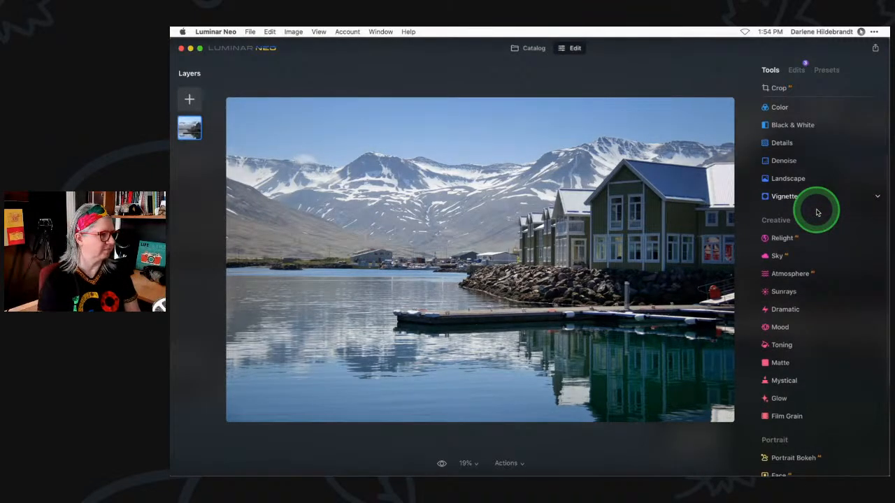
- In Landscape, set Golden Hour to 15, Foliage Enhancer to 27 and Foliage Hue to -30
left_click(801, 178)
left_click(785, 282)
left_click(774, 239)
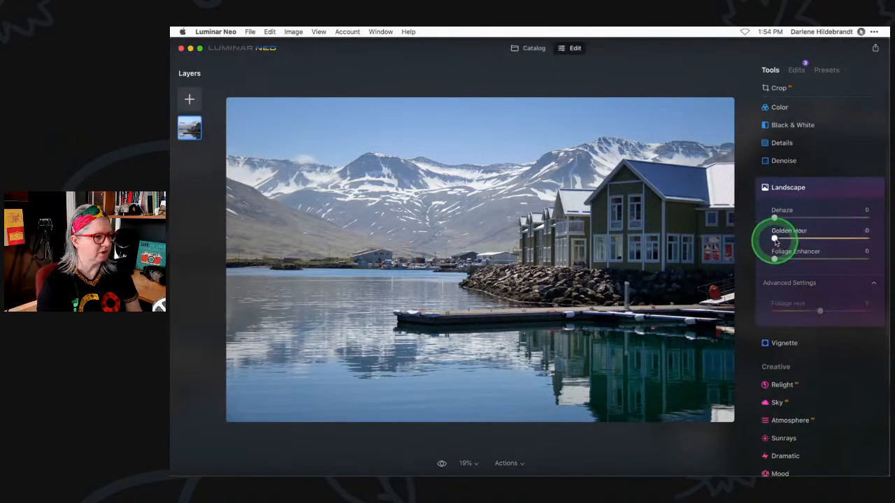
mouse_move(775, 240)
left_mouse_down()
mouse_move(850, 240)
mouse_move(751, 234)
mouse_move(791, 233)
left_mouse_up()
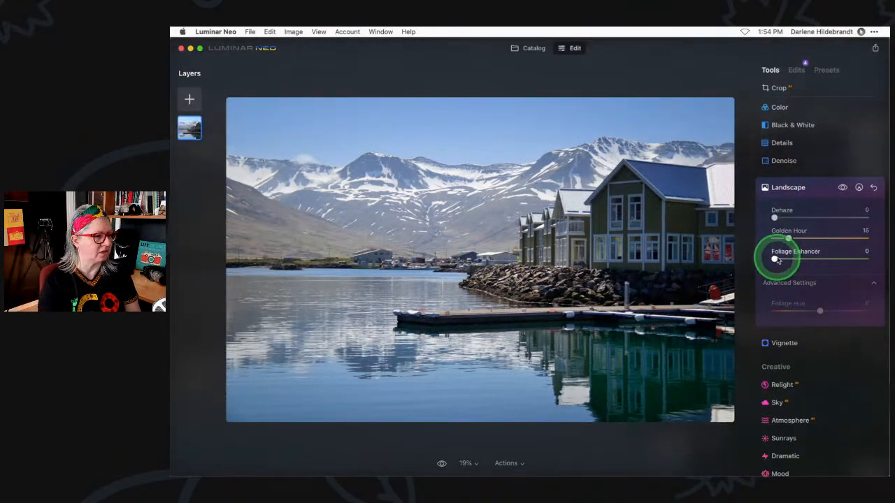
left_click_drag(776, 260, 871, 261)
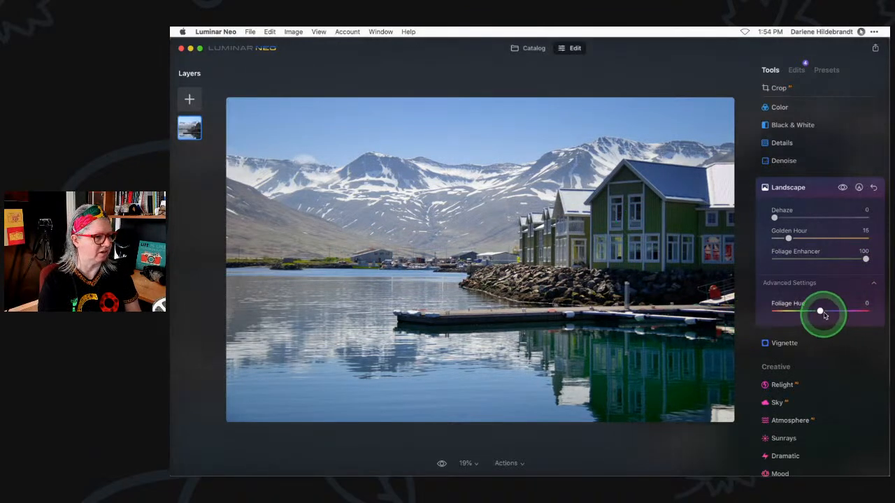
left_click_drag(819, 311, 807, 311)
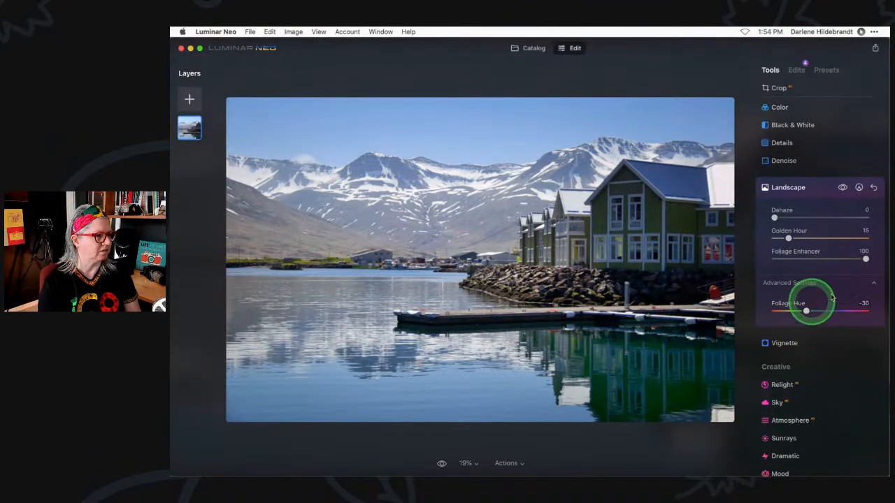
left_click_drag(864, 258, 805, 258)
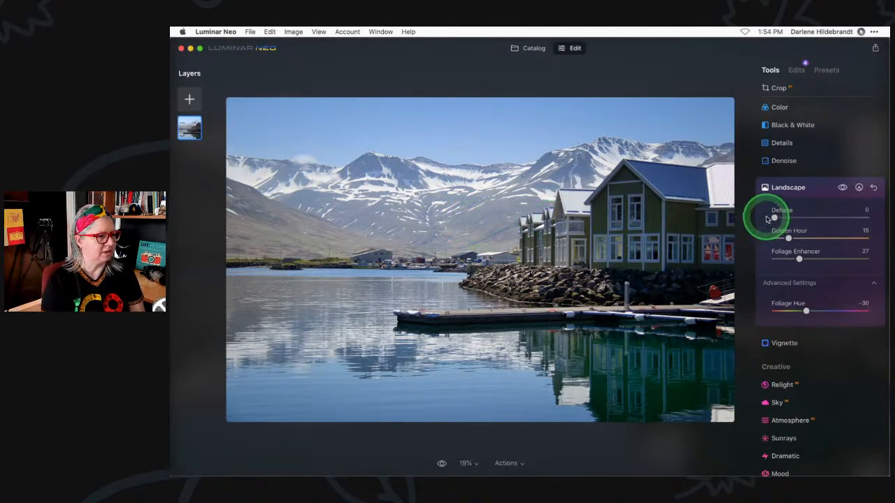
- Set Landscape's Dehaze to 44, Golden Hour to 3 and Foliage Enhancer to 13, and compare the effect on and off
left_click_drag(775, 217, 751, 219)
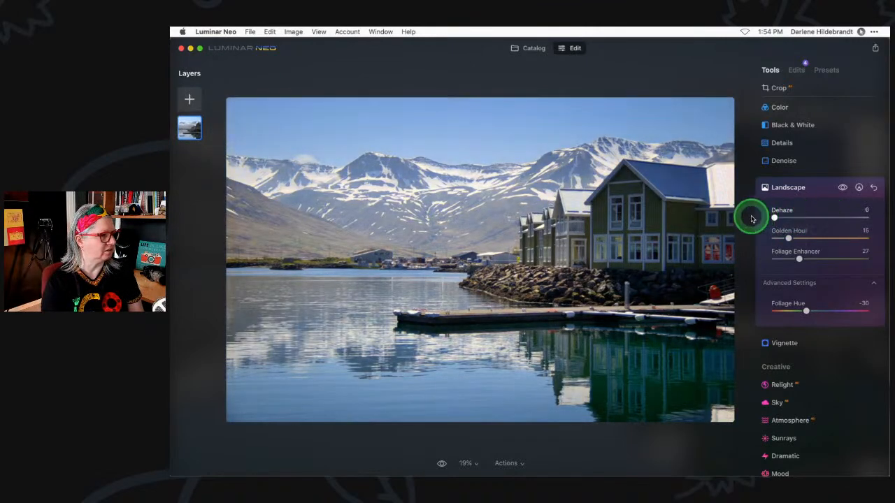
mouse_move(810, 218)
left_mouse_down()
mouse_move(825, 218)
mouse_move(781, 238)
mouse_move(805, 217)
mouse_move(783, 217)
mouse_move(834, 217)
mouse_move(811, 217)
left_mouse_up()
left_click(788, 239)
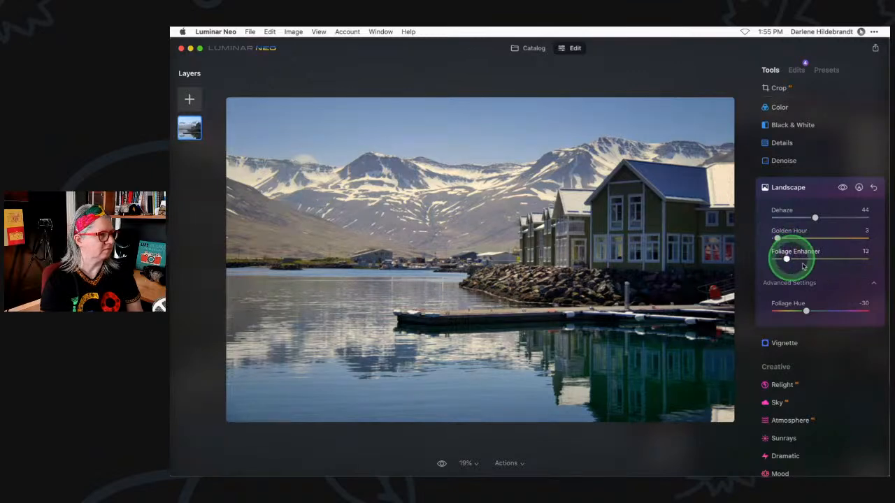
left_click(843, 187)
left_click(844, 187)
left_click(843, 188)
left_click(843, 187)
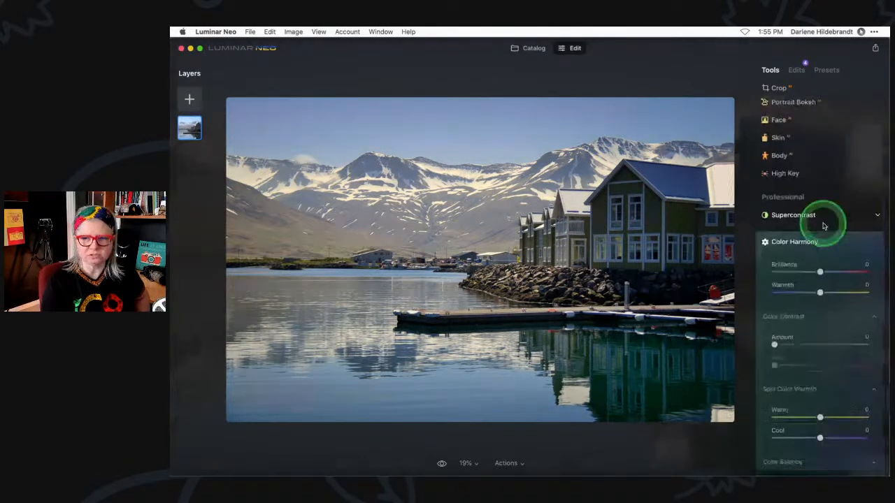
- Set the Color Contrast Amount in Color Harmony to 51, and consult the color wheel image in Preview before returning to Luminar Neo
left_click(790, 315)
left_click_drag(775, 343, 824, 346)
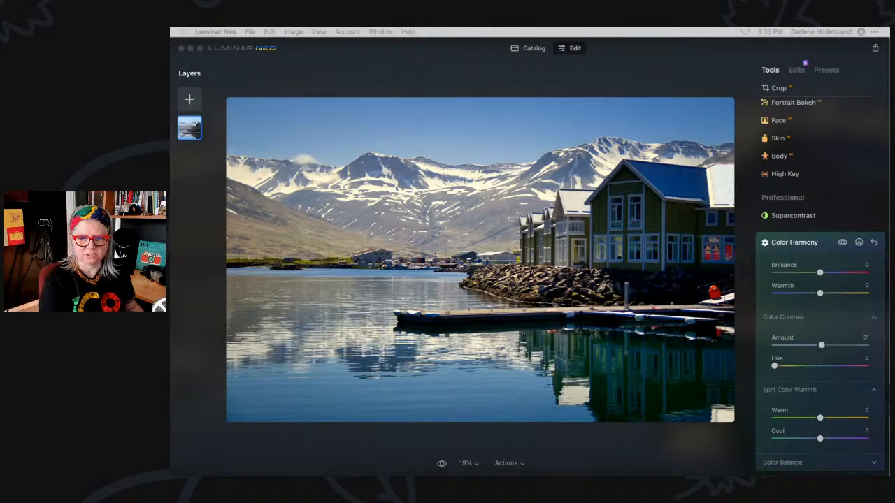
key("super+Tab")
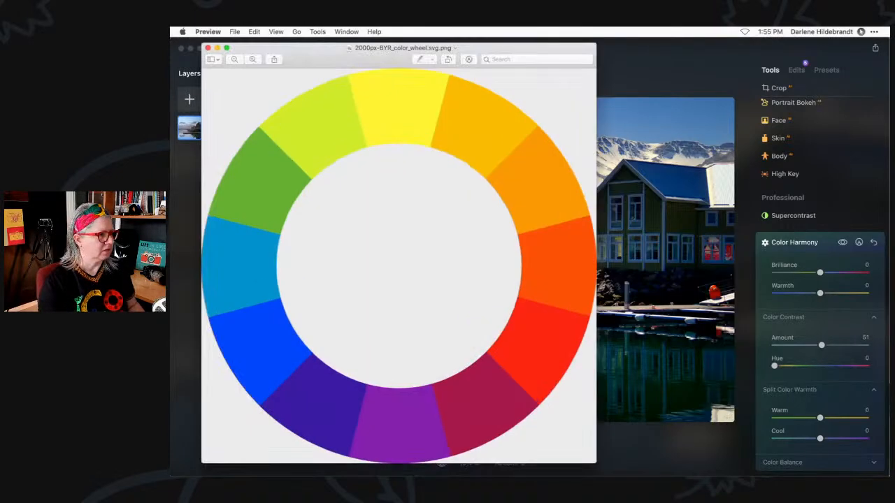
left_click_drag(328, 64, 482, 37)
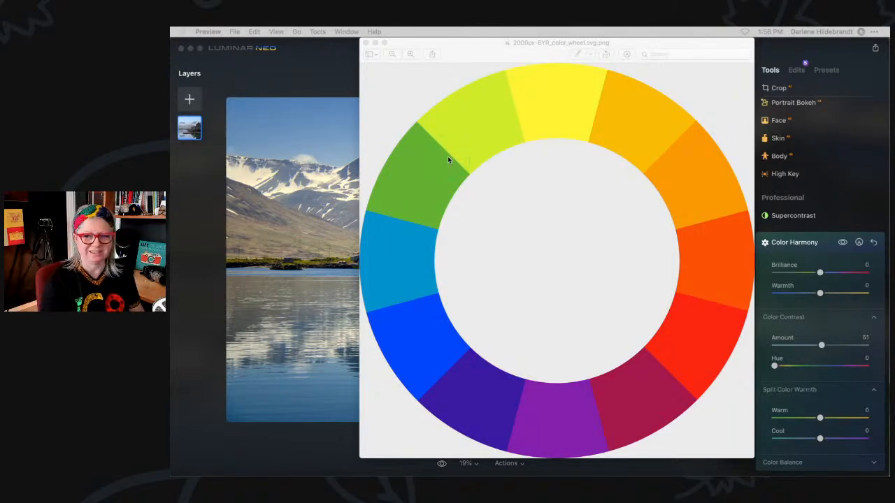
left_click(276, 82)
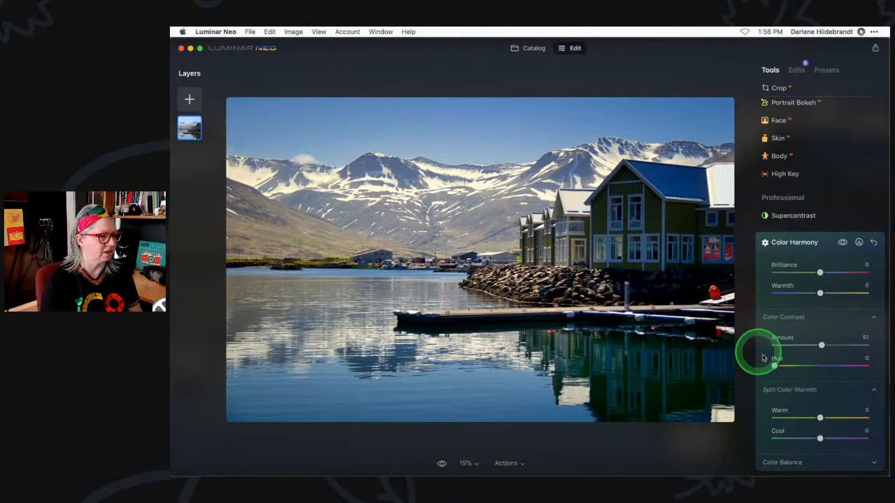
- Set Color Harmony's Color Contrast Hue to 96 and Amount to 47
left_click_drag(775, 366, 794, 366)
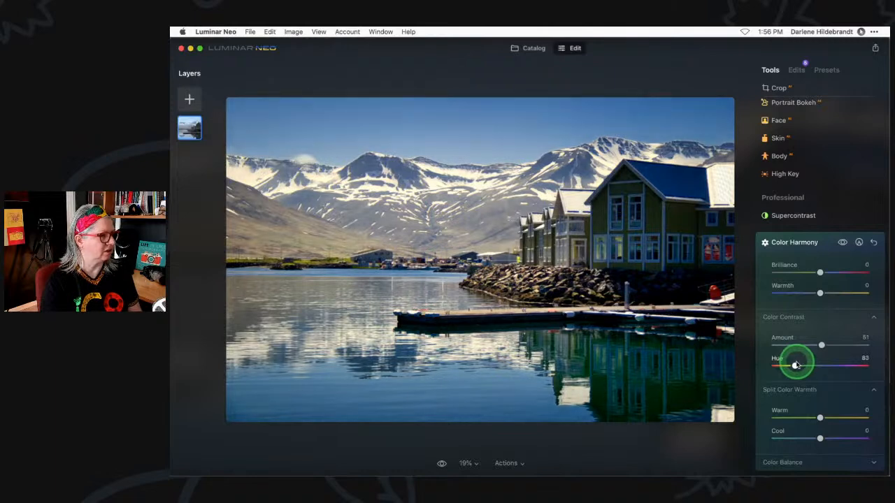
left_click_drag(796, 365, 818, 345)
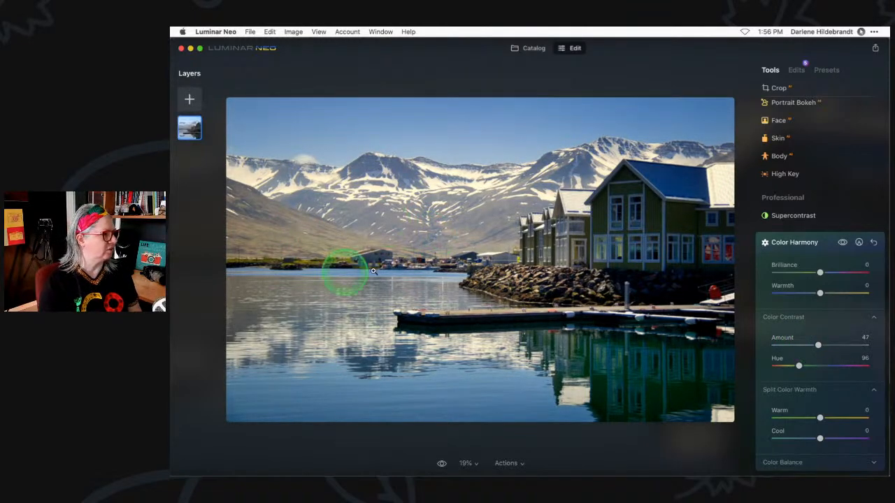
- Compare the photo with Color Harmony on and off, examining the sky, mountains, houses and water
left_click(842, 243)
left_click(842, 243)
left_click(842, 243)
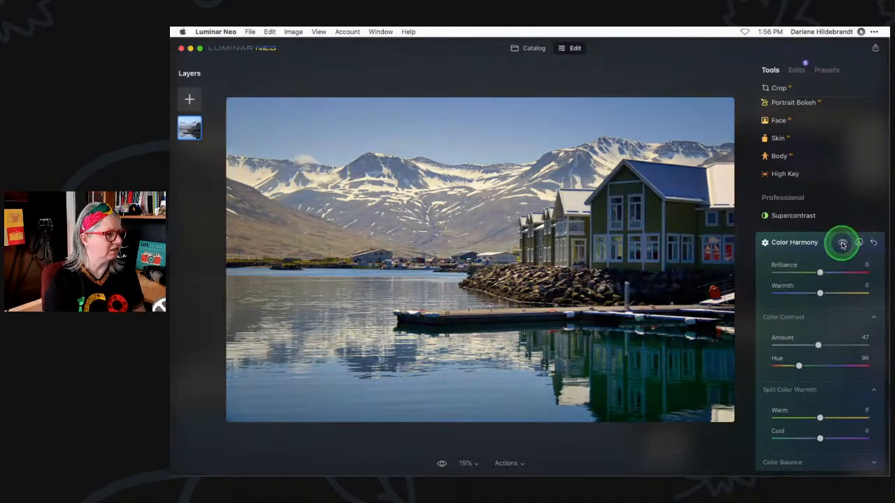
left_click(843, 243)
left_click(842, 243)
left_click(842, 242)
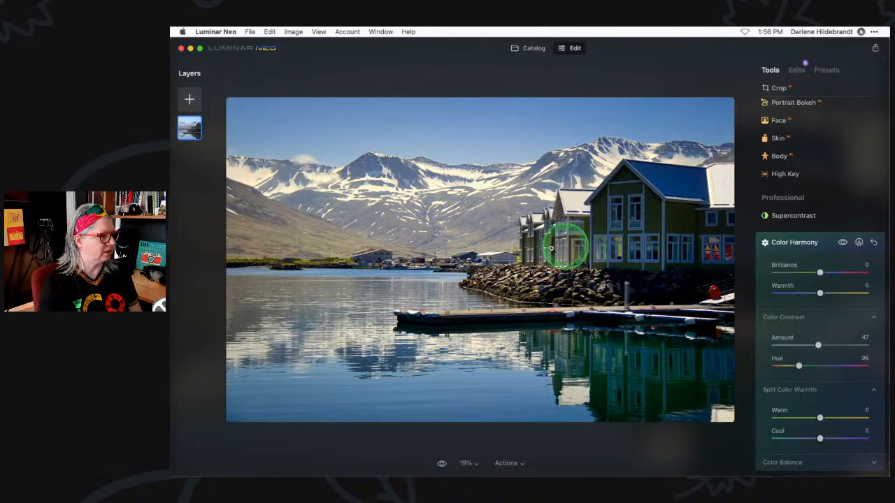
left_click(843, 242)
left_click(843, 242)
left_click(842, 243)
left_click(843, 242)
left_click(842, 243)
left_click(843, 243)
left_click(842, 242)
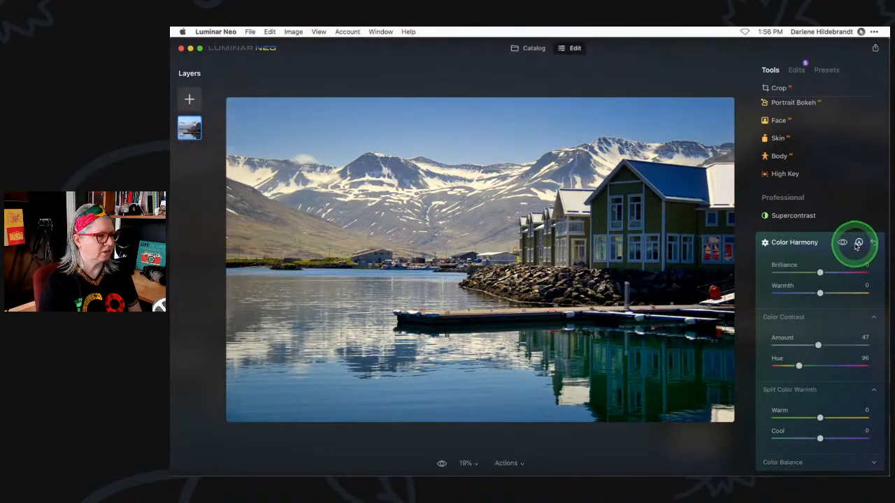
- Erase Color Harmony from the large green house and the photo's right edge with a strength-78 mask eraser, comparing the effect on and off
left_click(859, 243)
left_click(846, 183)
mouse_move(867, 246)
left_mouse_down()
mouse_move(839, 246)
mouse_move(847, 246)
left_mouse_up()
mouse_move(673, 208)
left_mouse_down()
mouse_move(722, 231)
mouse_move(688, 255)
mouse_move(683, 272)
mouse_move(671, 232)
mouse_move(716, 249)
mouse_move(733, 192)
mouse_move(717, 188)
mouse_move(687, 232)
mouse_move(683, 270)
mouse_move(653, 287)
mouse_move(726, 272)
mouse_move(651, 282)
left_mouse_up()
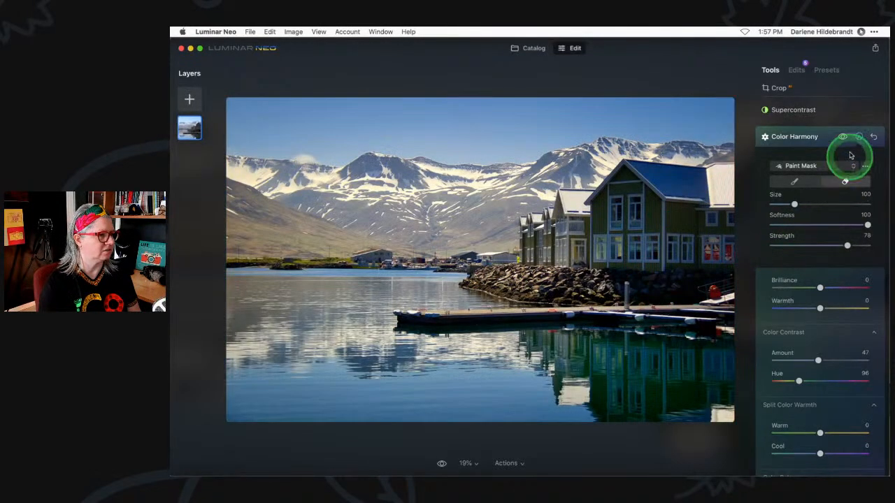
left_click(843, 138)
left_click(844, 140)
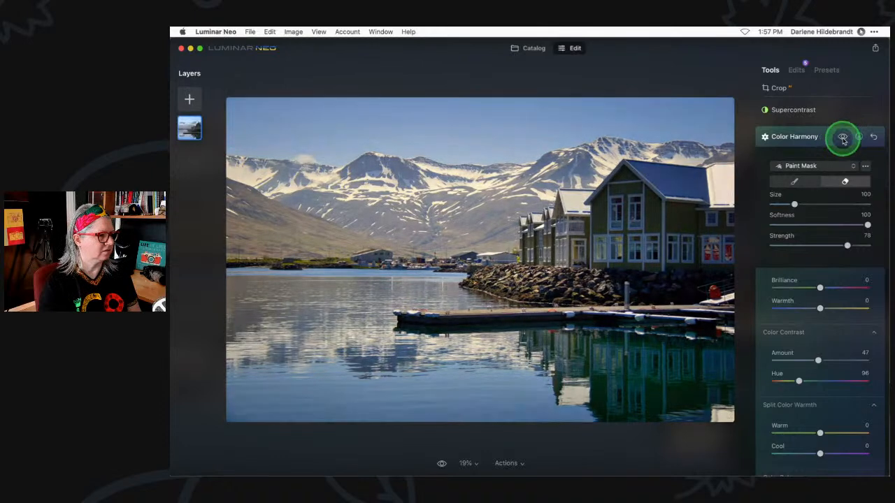
mouse_move(732, 366)
left_mouse_down()
mouse_move(697, 369)
mouse_move(642, 405)
mouse_move(626, 390)
mouse_move(630, 361)
mouse_move(616, 390)
mouse_move(559, 353)
mouse_move(607, 389)
mouse_move(590, 351)
mouse_move(664, 359)
mouse_move(724, 292)
left_mouse_up()
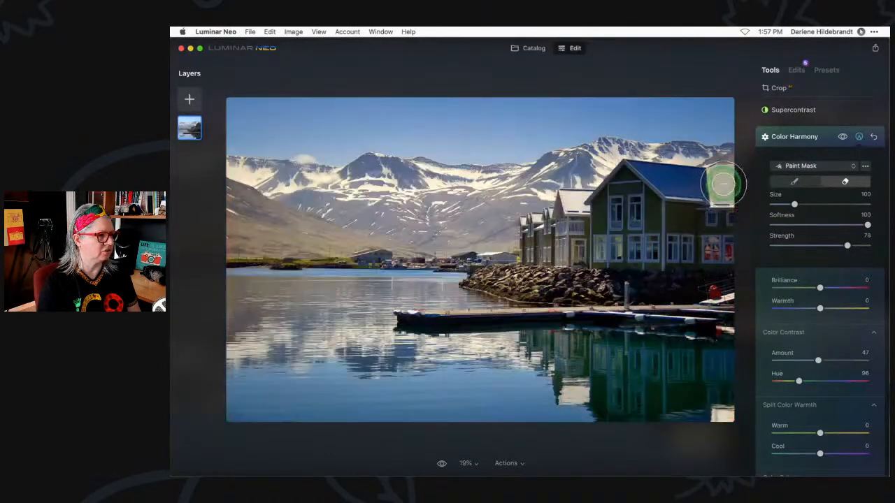
left_click(845, 138)
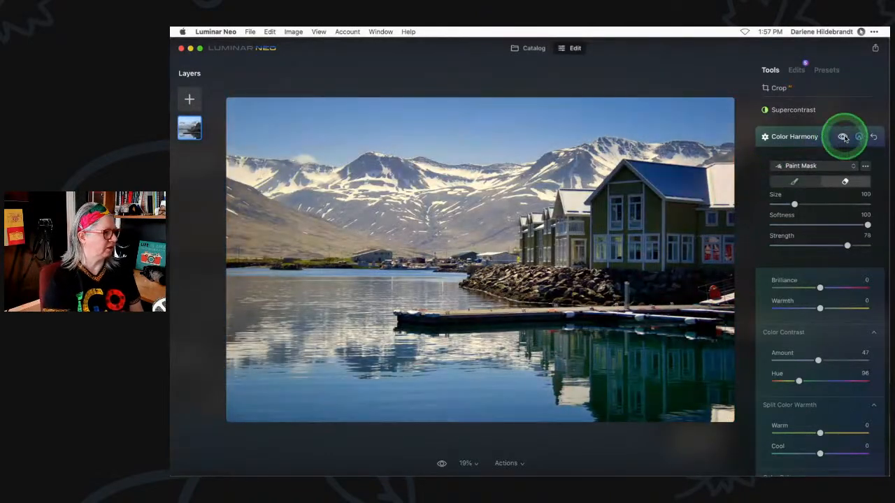
- Erase part of the Color Harmony effect across the sky with eraser strength 43 and size 196, and compare it on and off
left_click_drag(846, 246, 813, 245)
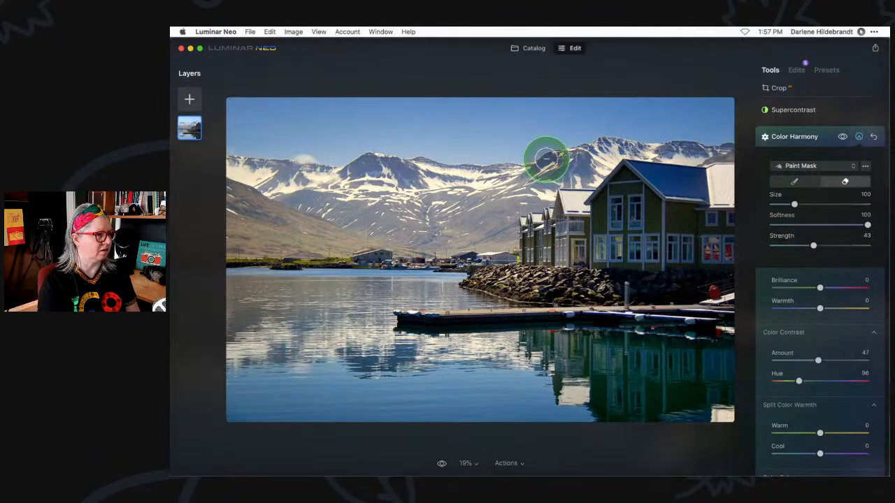
key("bracketright")
key("bracketright")
key("bracketright")
key("bracketright")
mouse_move(231, 104)
left_mouse_down()
mouse_move(734, 120)
mouse_move(208, 98)
mouse_move(504, 173)
mouse_move(769, 206)
left_mouse_up()
left_click(843, 137)
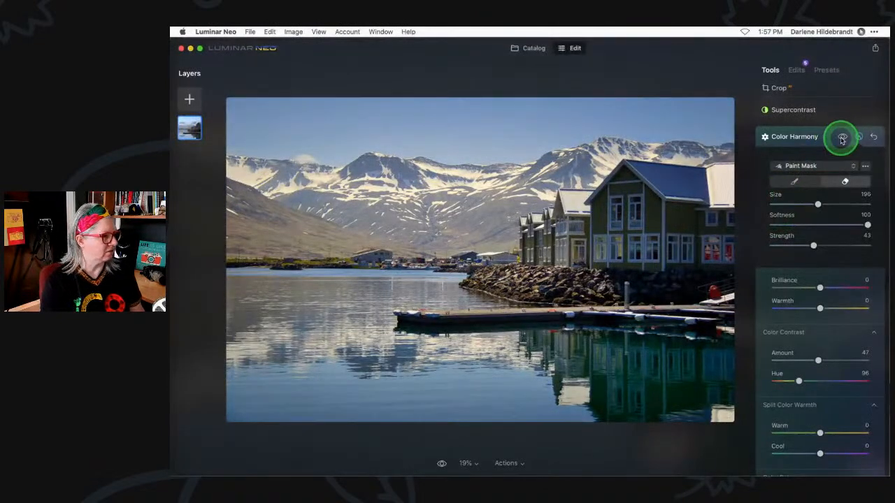
left_click(843, 137)
left_click(842, 138)
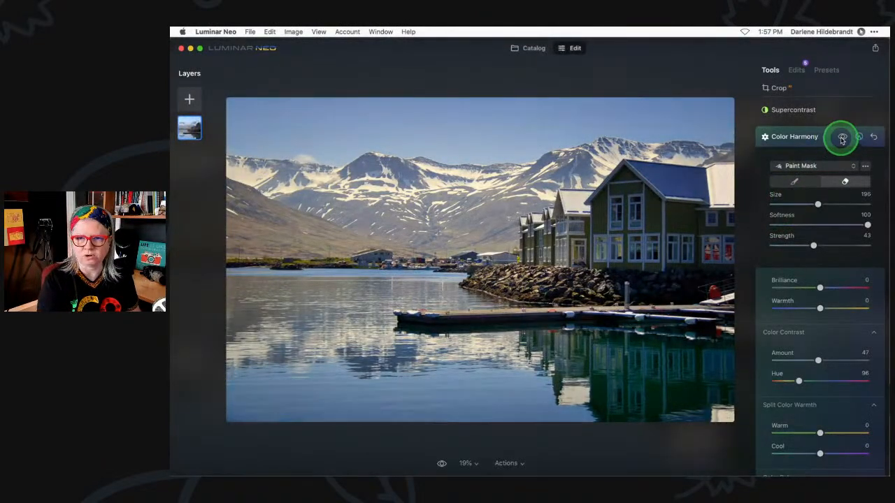
left_click(842, 137)
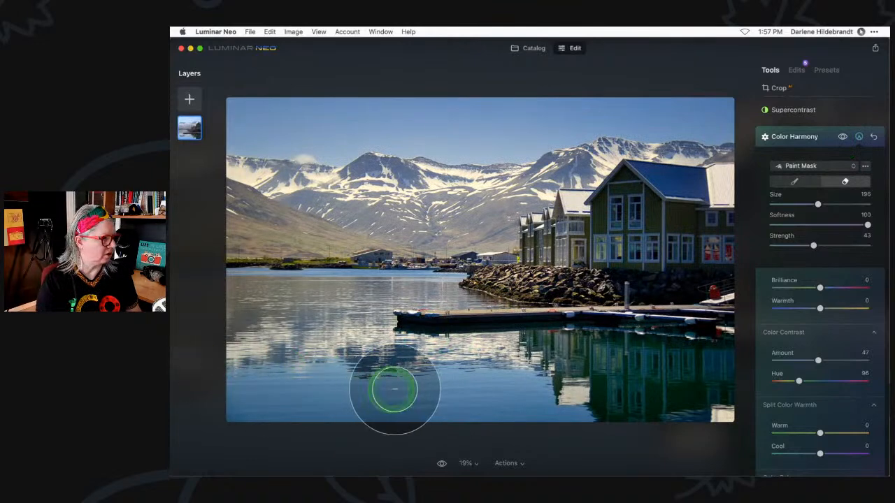
left_click(842, 138)
left_click(842, 138)
left_click(843, 139)
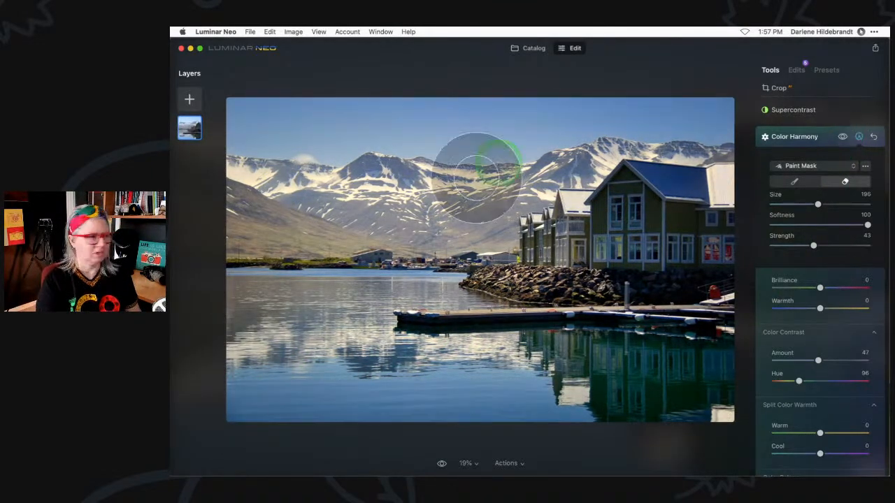
- Erase more Color Harmony from the green house and rocky shore, reducing the eraser size to 76, and compare the effect on and off
key("bracketleft")
key("bracketleft")
key("bracketleft")
key("bracketleft")
key("bracketleft")
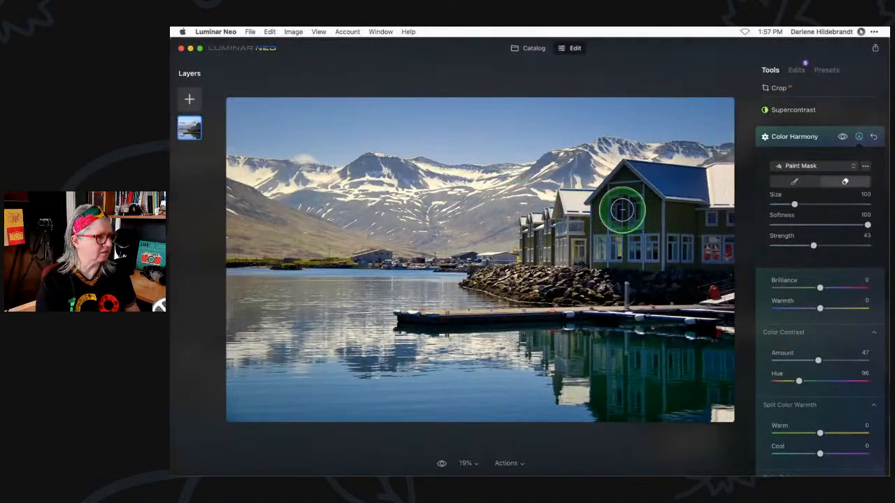
mouse_move(618, 182)
left_mouse_down()
mouse_move(670, 214)
mouse_move(659, 180)
mouse_move(608, 188)
mouse_move(580, 209)
mouse_move(679, 204)
mouse_move(673, 231)
left_mouse_up()
left_click_drag(632, 273, 561, 289)
left_click(842, 137)
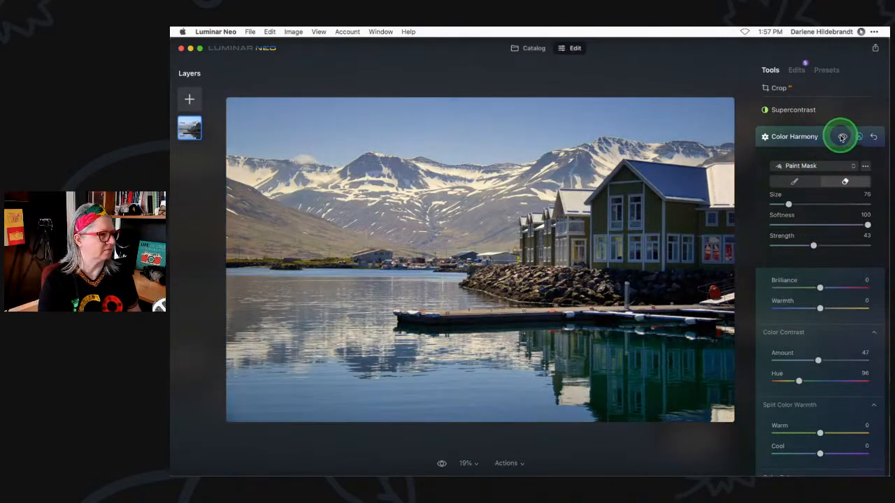
left_click(842, 137)
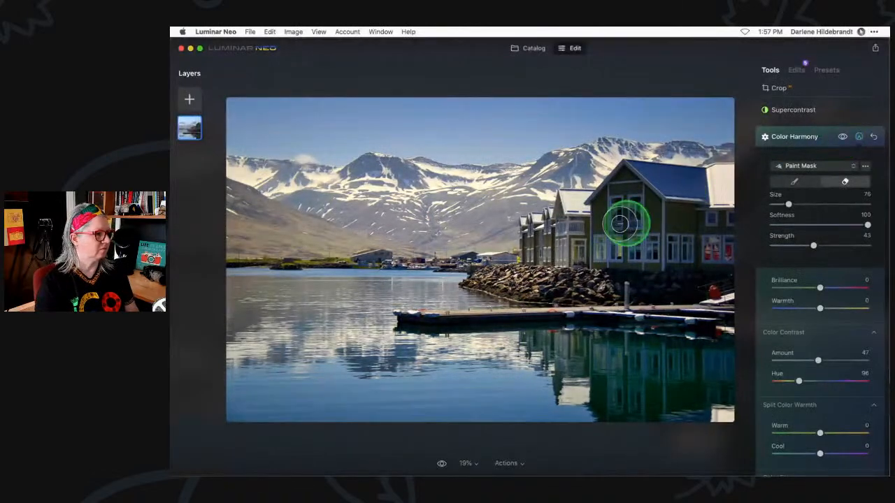
- Erase Color Harmony from the small row houses and nearby rocks with eraser size 28, compare the effect on and off, and close the tool
key("[")
key("[")
key("[")
key("[")
left_click_drag(514, 258, 516, 257)
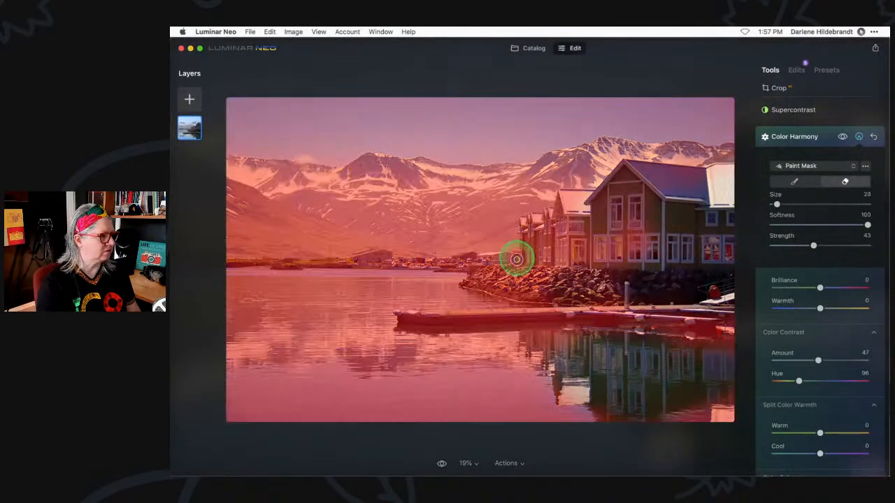
left_click_drag(506, 287, 513, 263)
left_click(516, 258)
left_click(842, 137)
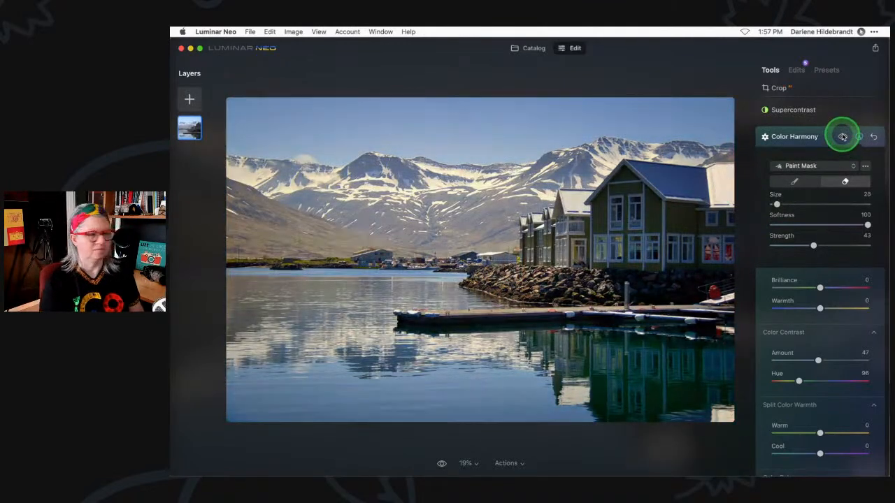
left_click(826, 137)
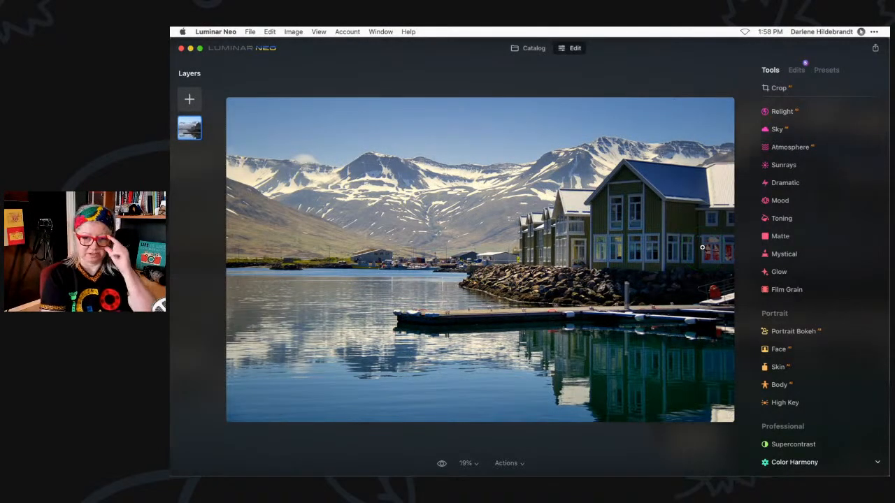
- Open the Sky replacement tool and display its selection of replacement skies
scroll(761, 265, "up", 3)
scroll(762, 267, "up", 2)
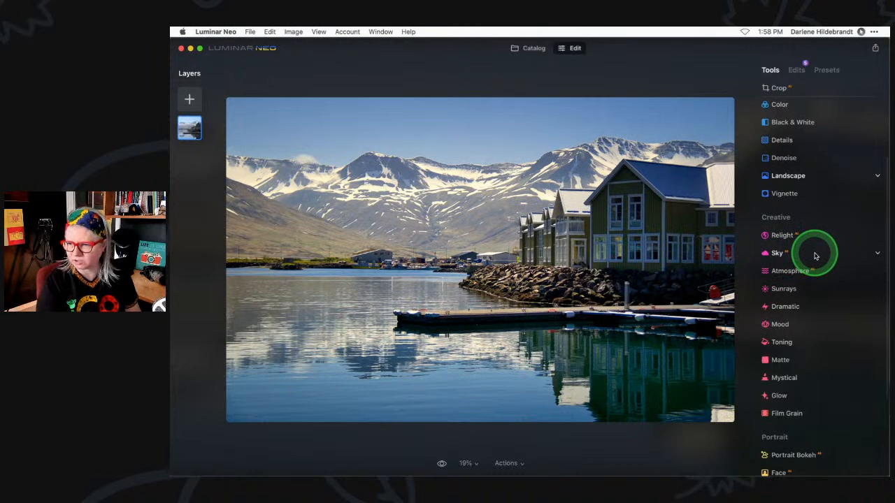
left_click(815, 255)
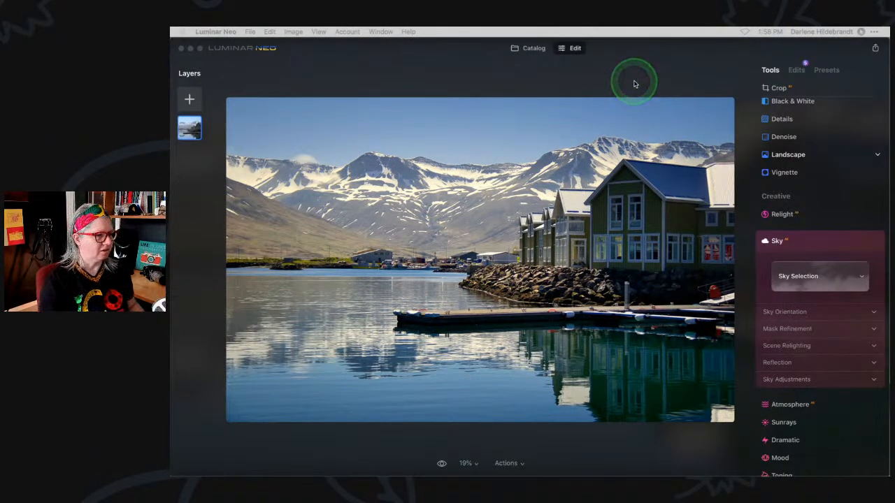
left_click(799, 279)
scroll(799, 276, "down", 1)
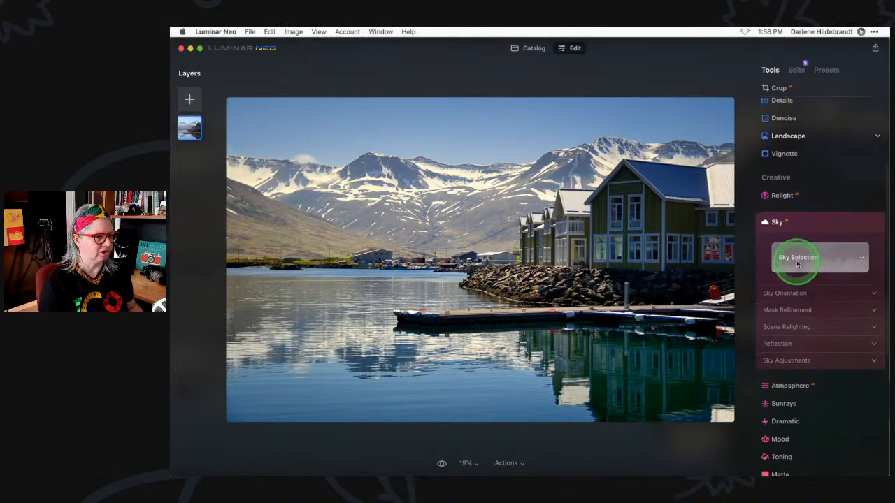
left_click(799, 262)
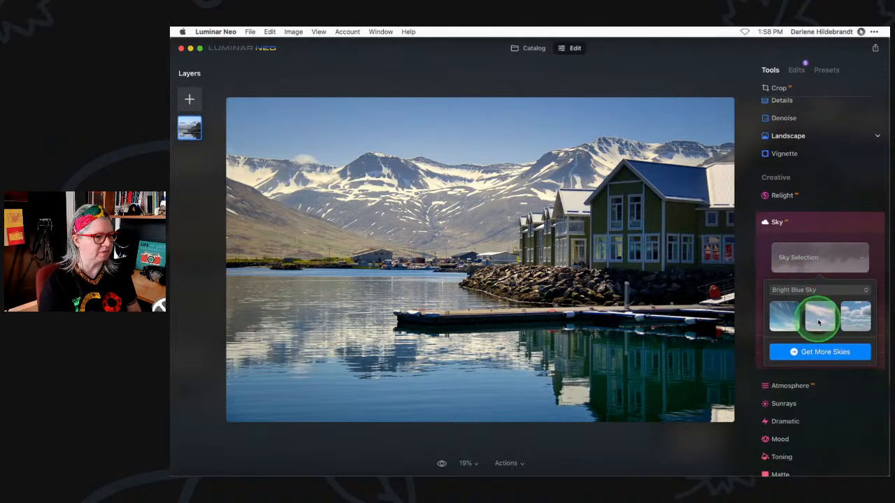
- Check the DPM bonus sky images collection, and switch to the DPM Sky replacement pack #1 collection
left_click(785, 291)
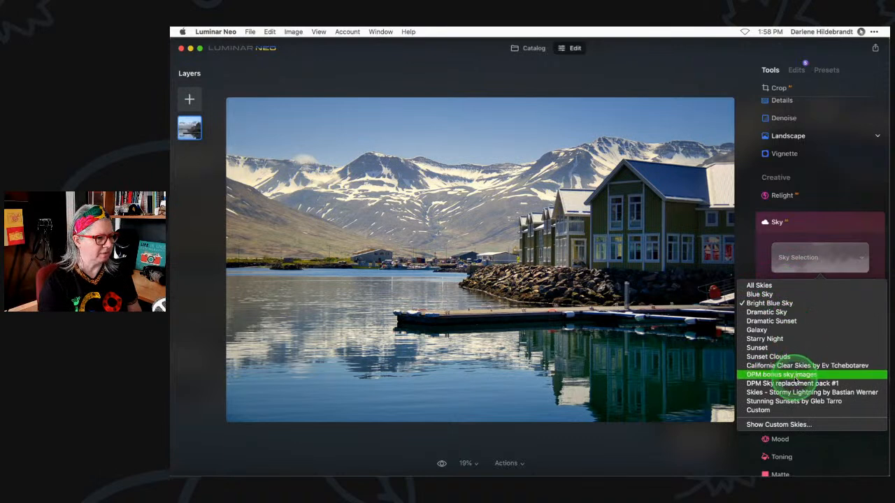
left_click(773, 378)
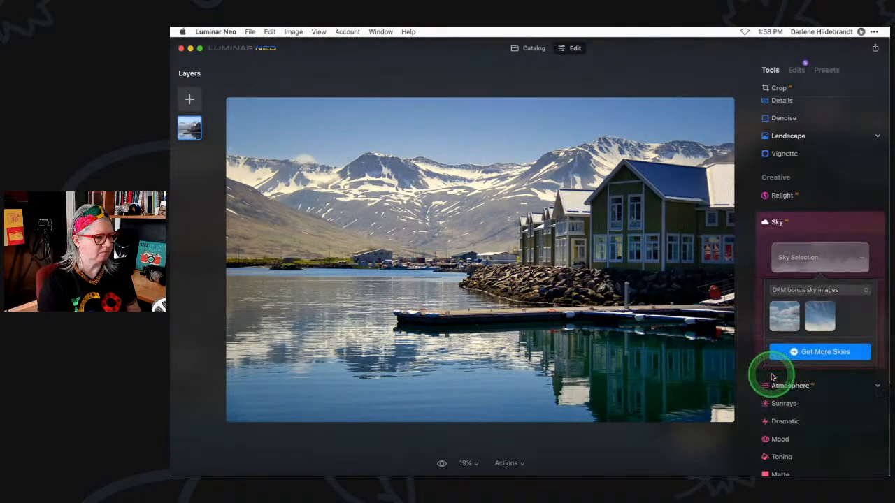
left_click(797, 293)
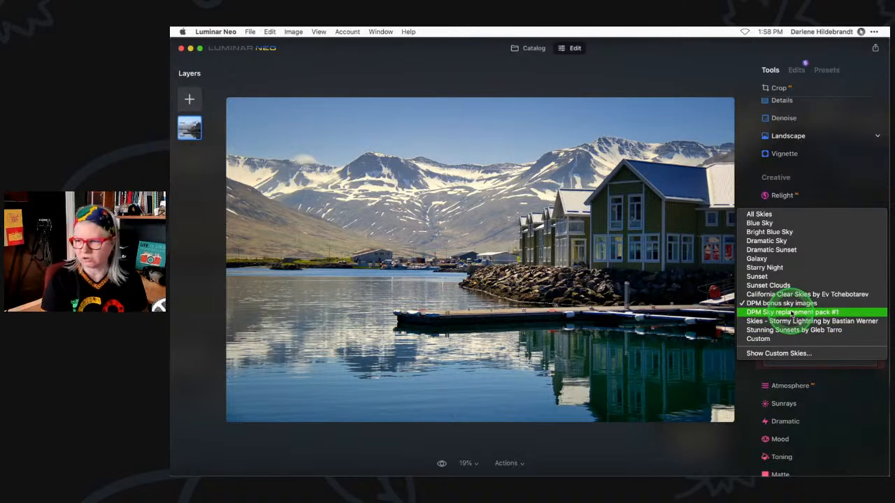
left_click(794, 313)
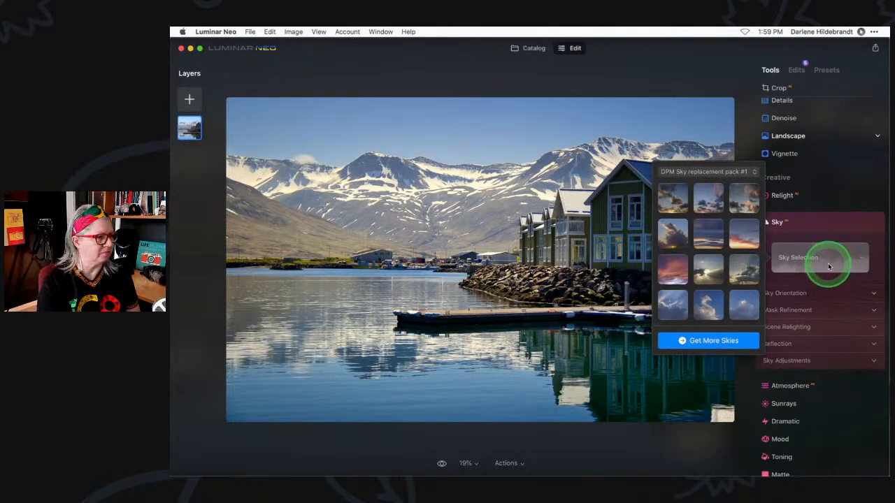
- Replace the sky with the blue sky and soft white clouds in the pack's fifth row, and open the Sky Orientation settings
scroll(730, 224, "down", 3)
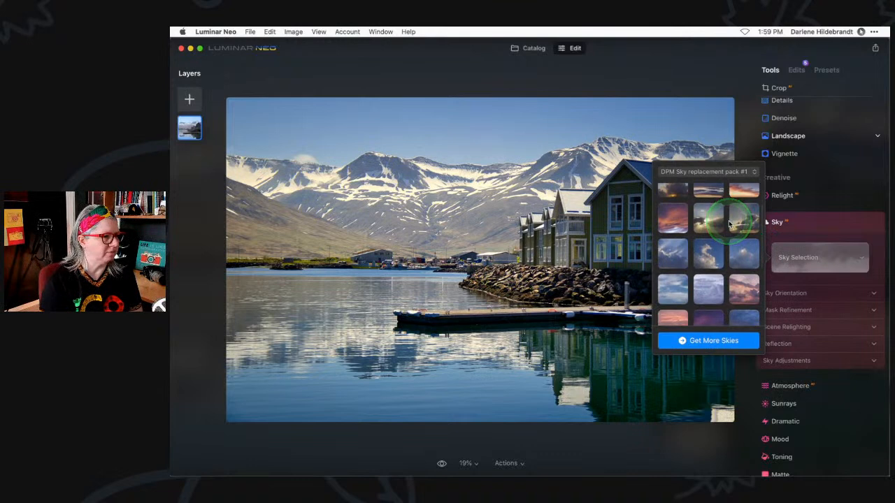
left_click(673, 287)
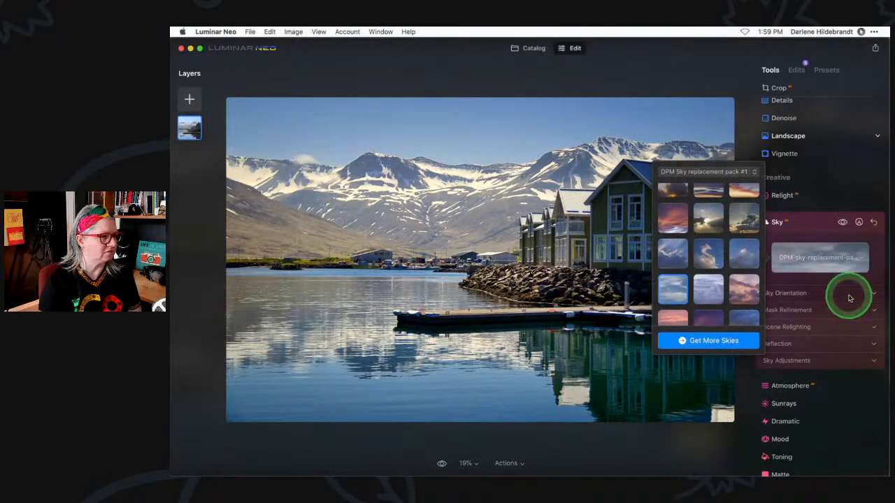
left_click(811, 226)
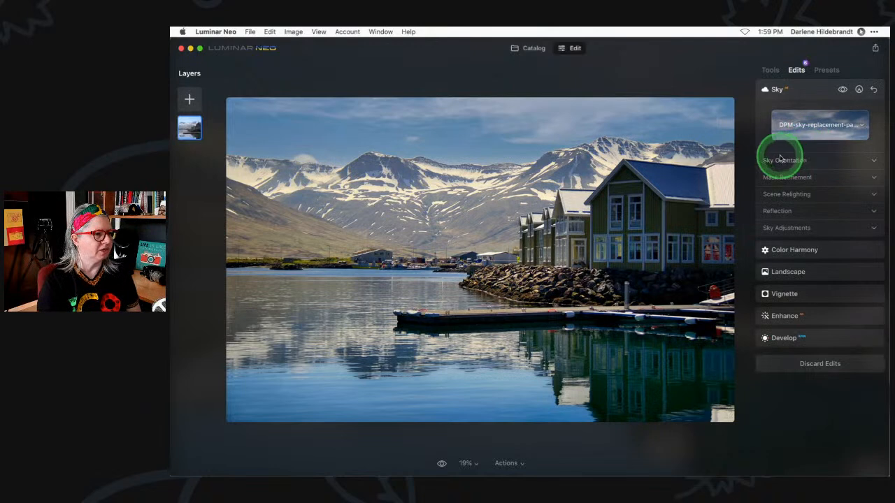
left_click(781, 164)
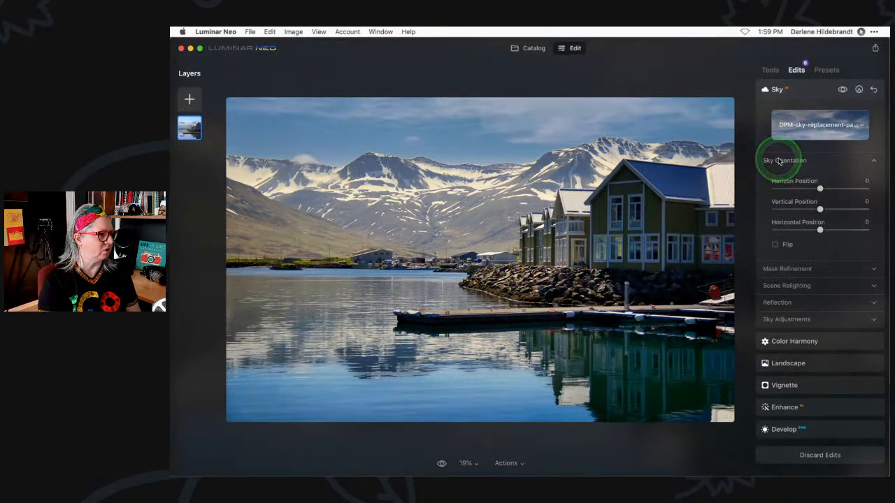
- Compare the replacement sky flipped and unflipped, leaving it unflipped
left_click(775, 244)
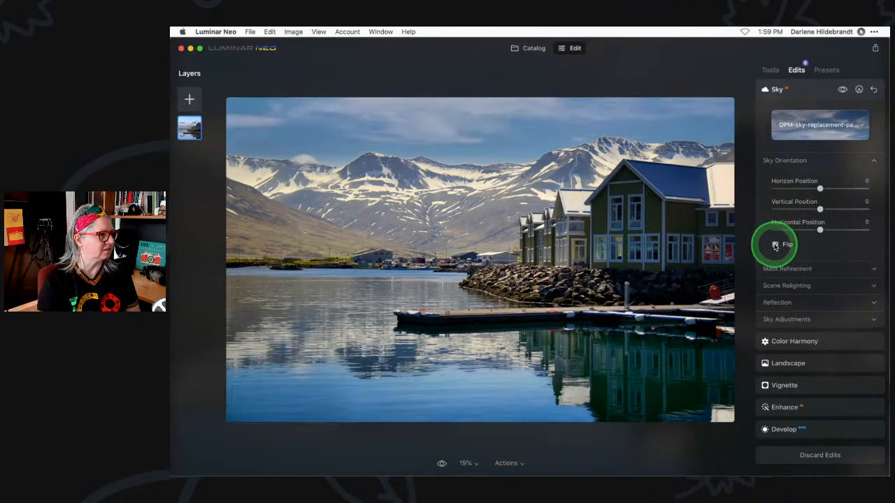
left_click(775, 246)
left_click(775, 246)
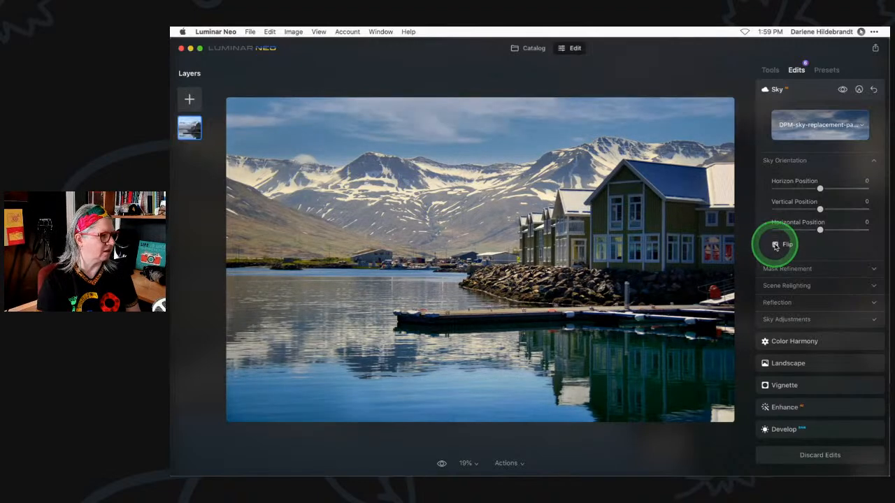
left_click(775, 245)
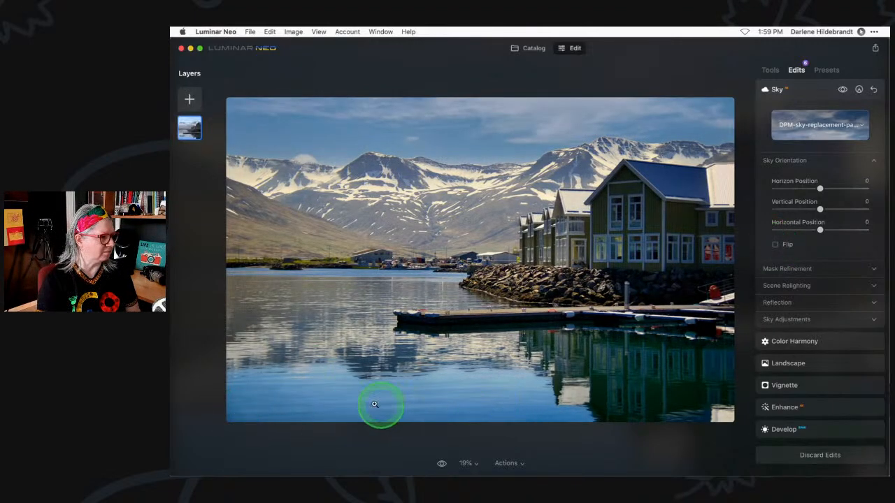
- Set the sky's Relight Strength to 51, Relight Saturation to 47 and Vertical Position to -3
left_click(786, 285)
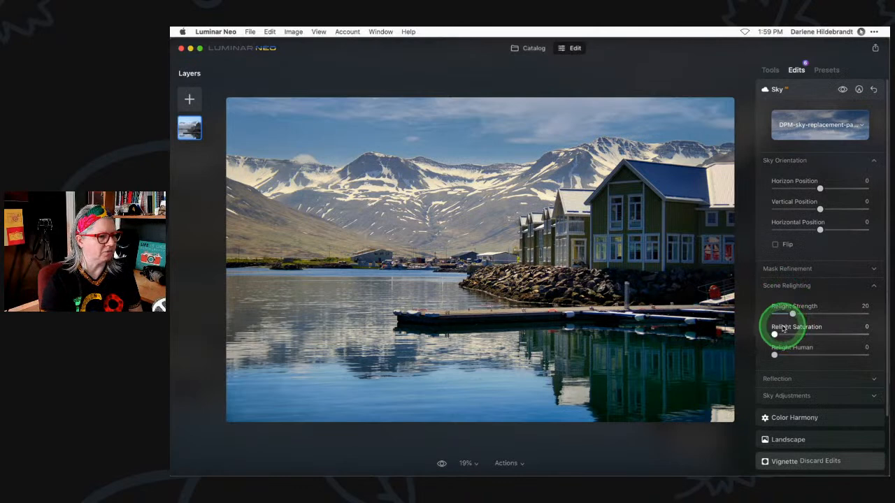
left_click_drag(775, 335, 822, 316)
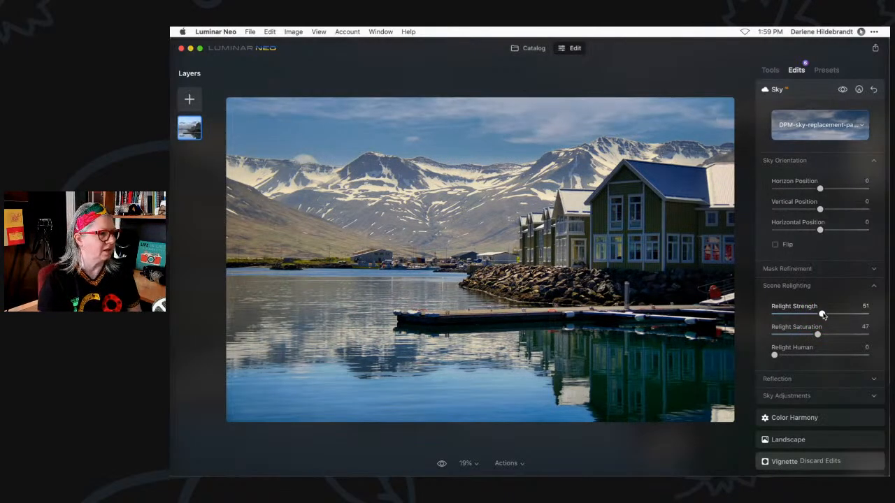
mouse_move(820, 229)
left_mouse_down()
mouse_move(809, 228)
mouse_move(820, 231)
left_mouse_up()
left_click_drag(819, 208, 819, 211)
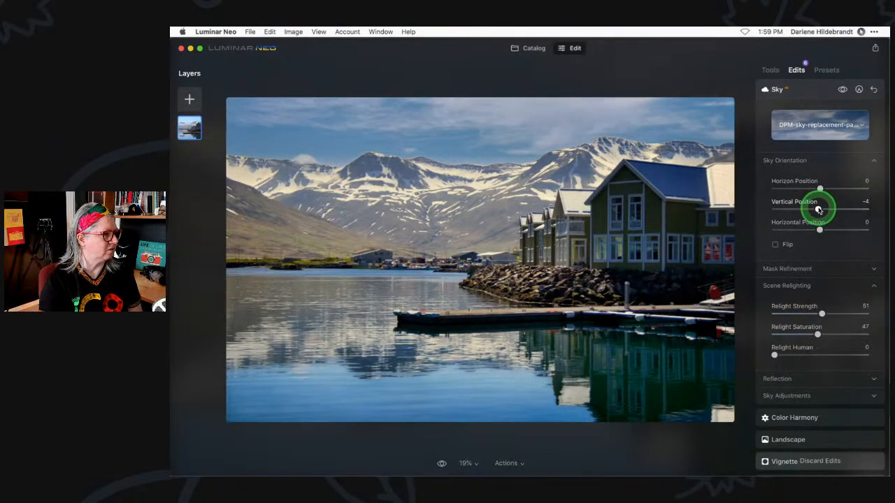
- Refine the sky mask along the mountain ridge with Global at 42 and Fix Details at 79
left_click(788, 274)
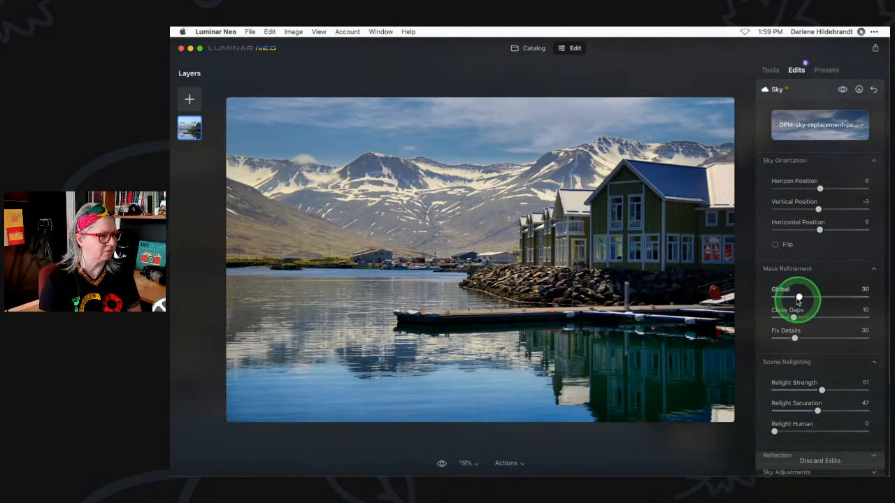
left_click_drag(801, 298, 724, 282)
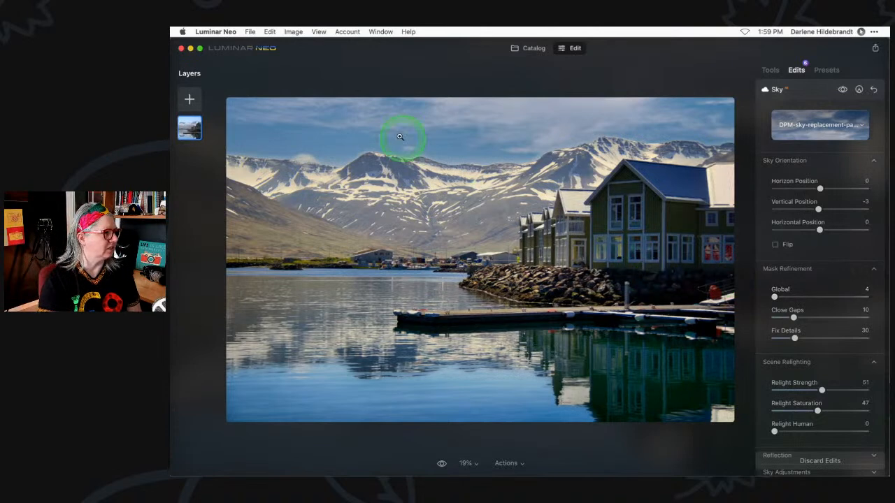
left_click(426, 149)
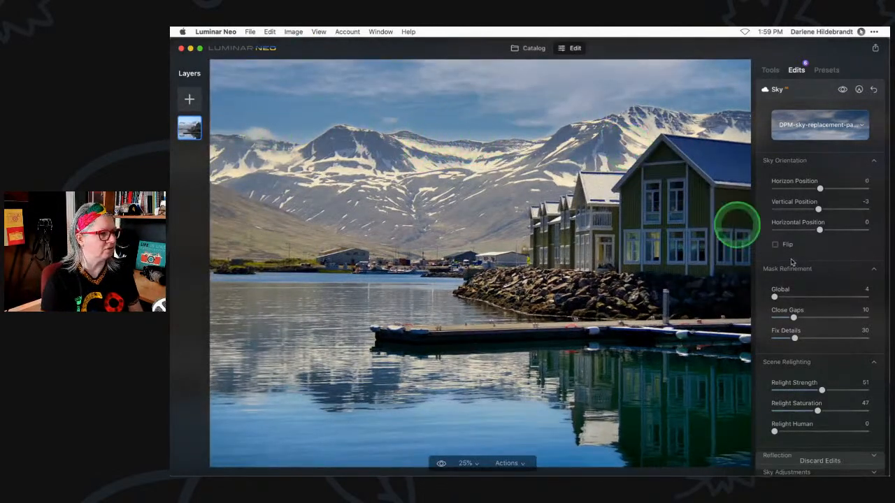
left_click_drag(775, 296, 808, 298)
left_click_drag(794, 337, 845, 334)
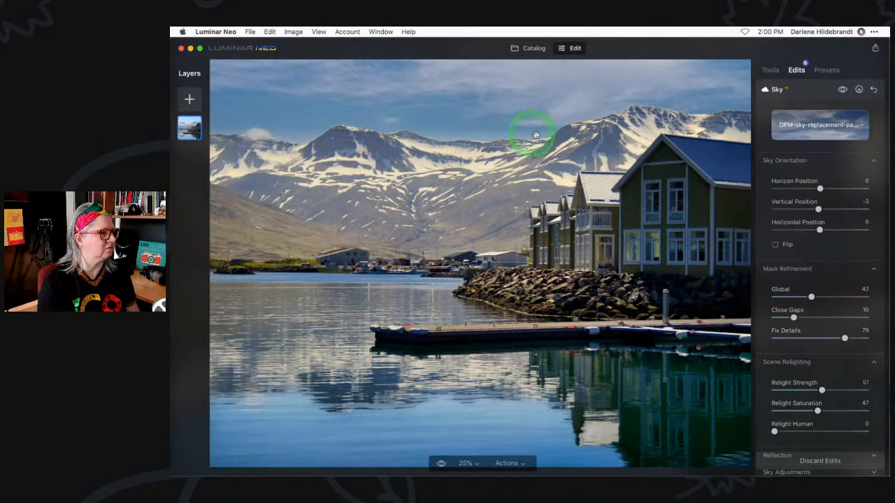
- Inspect the sky mask along the mountains and compare the photo with and without the sky replacement
scroll(348, 149, "left", 3)
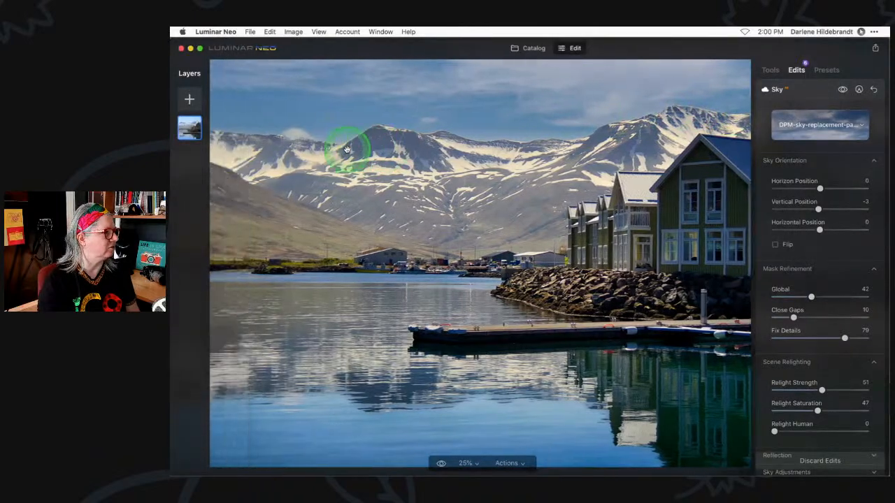
scroll(348, 149, "right", 5)
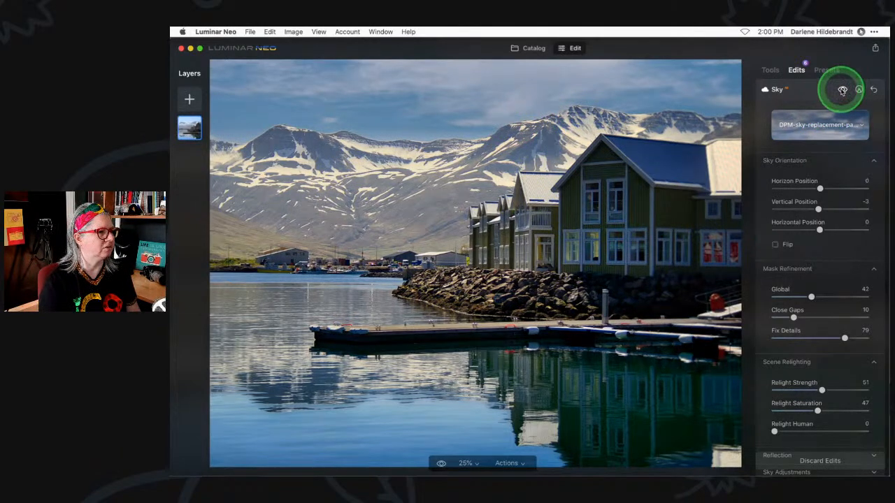
left_click(842, 91)
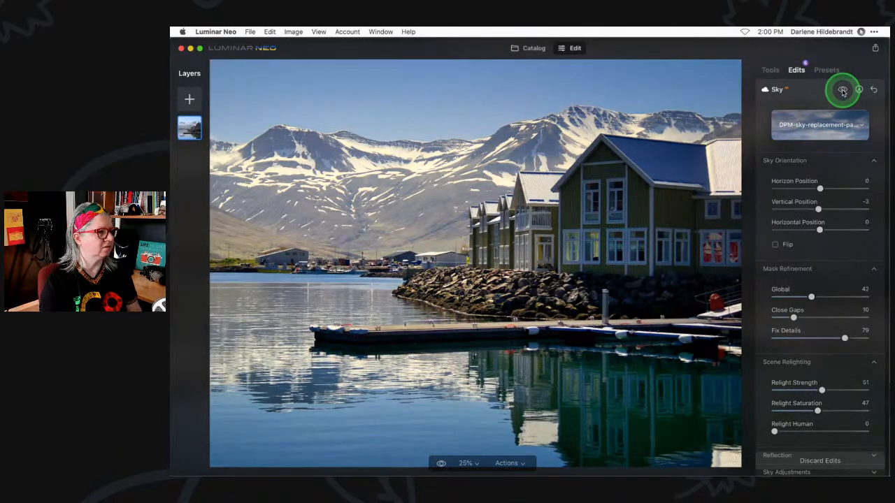
left_click(842, 91)
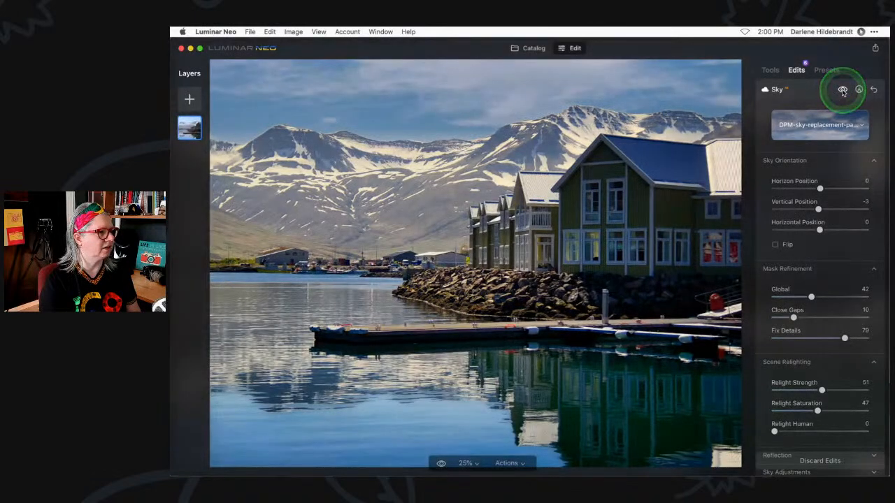
left_click(843, 91)
left_click(842, 91)
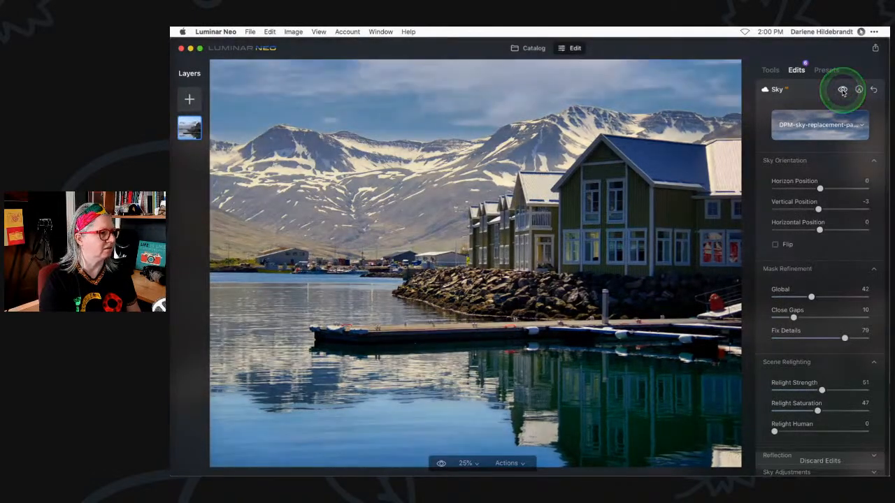
left_click(843, 91)
left_click(842, 91)
left_click(581, 204)
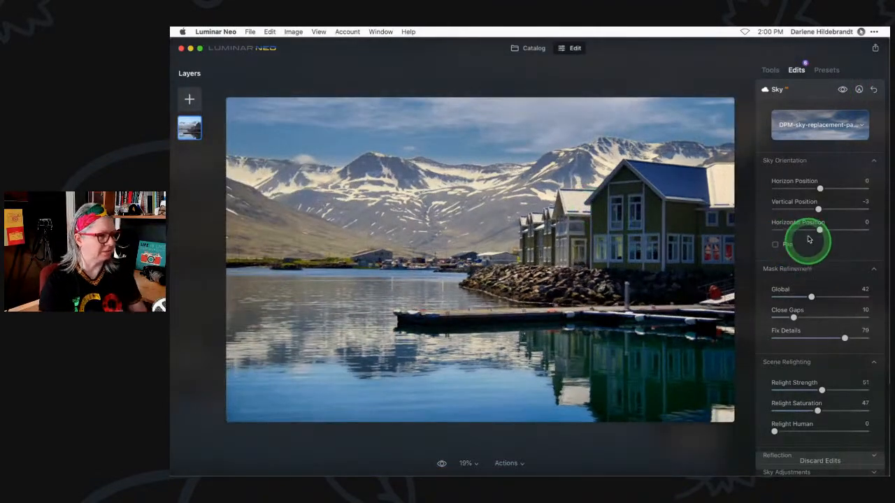
- Flip the replacement sky and set its Horizontal Position to 19
mouse_move(819, 226)
left_mouse_down()
mouse_move(809, 230)
mouse_move(841, 228)
mouse_move(811, 230)
mouse_move(822, 231)
left_mouse_up()
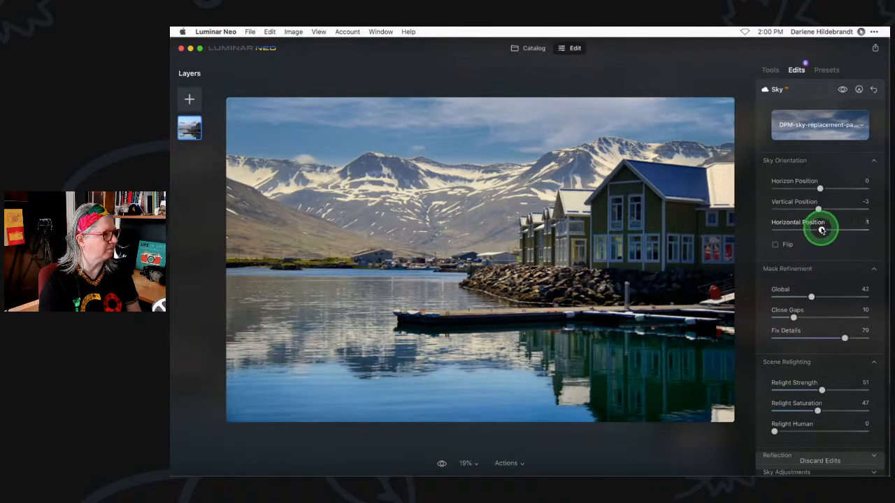
left_click(779, 244)
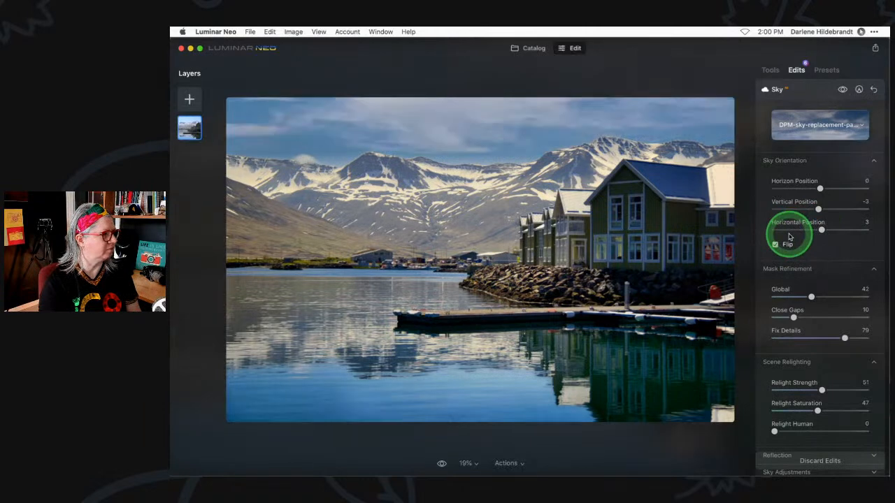
mouse_move(821, 230)
left_mouse_down()
mouse_move(811, 230)
mouse_move(829, 230)
left_mouse_up()
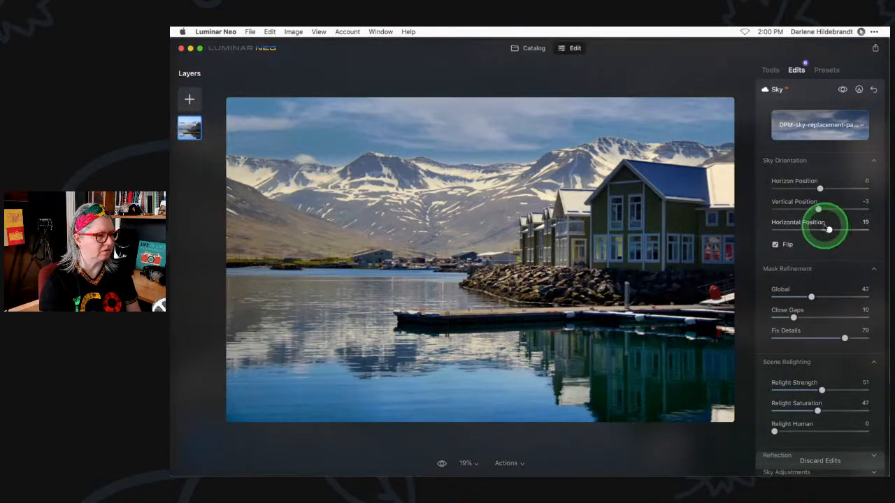
- Set the sky's Reflection Amount to 44 and Water Blur to 3
scroll(825, 231, "down", 5)
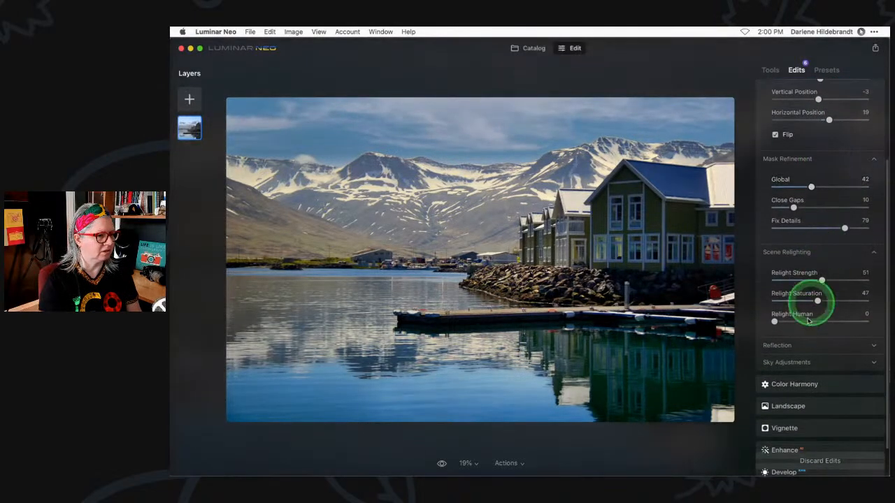
left_click(787, 345)
scroll(815, 380, "up", 2)
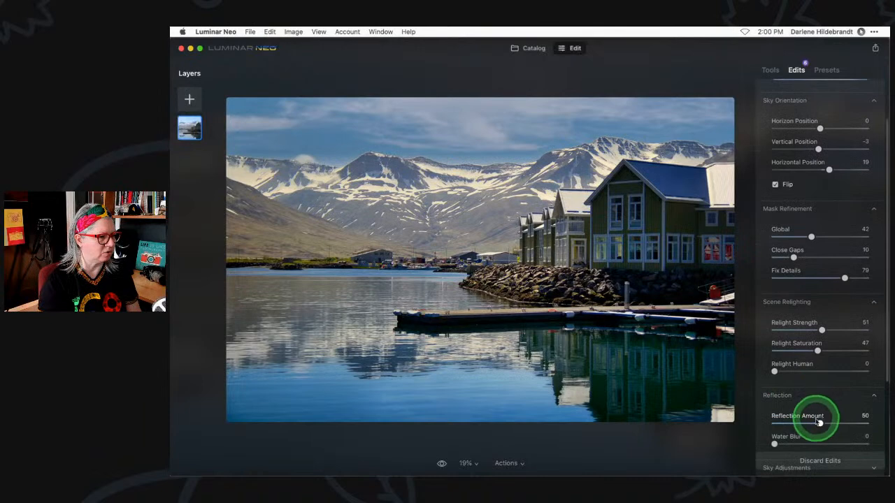
mouse_move(818, 423)
left_mouse_down()
mouse_move(849, 419)
mouse_move(790, 423)
mouse_move(813, 423)
left_mouse_up()
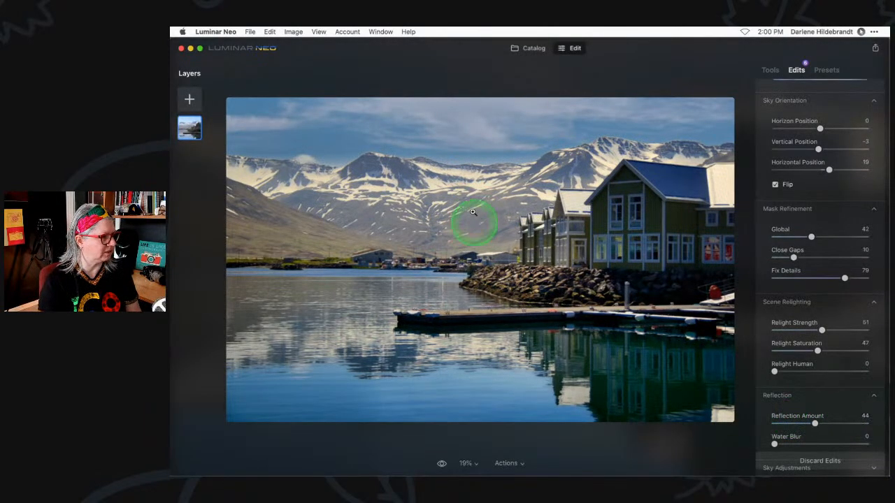
scroll(825, 340, "down", 2)
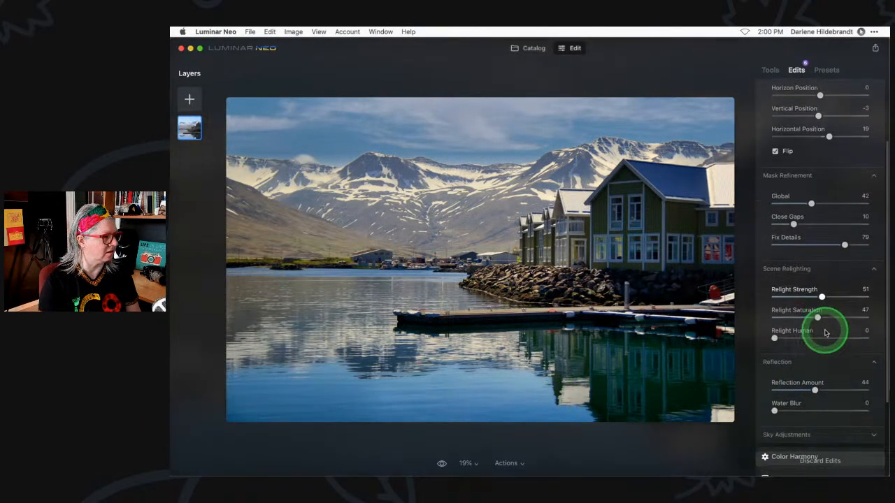
left_click_drag(773, 399, 779, 398)
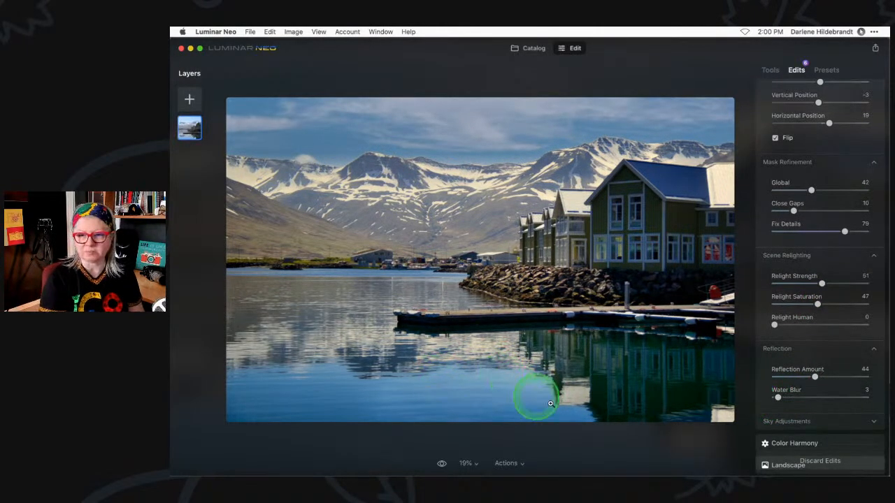
- Set the replacement sky's Atmospheric Haze to 64 and Brightness to -15
scroll(789, 376, "down", 2)
left_click(795, 378)
scroll(816, 326, "down", 4)
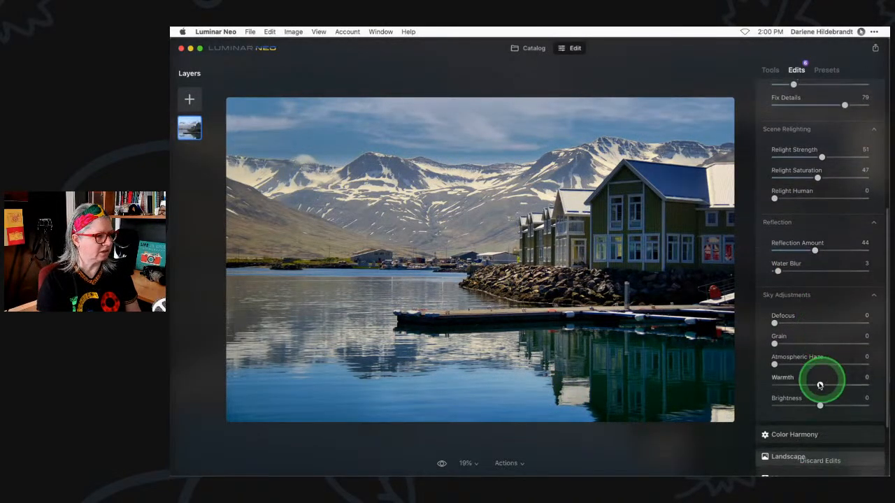
left_click_drag(820, 406, 795, 406)
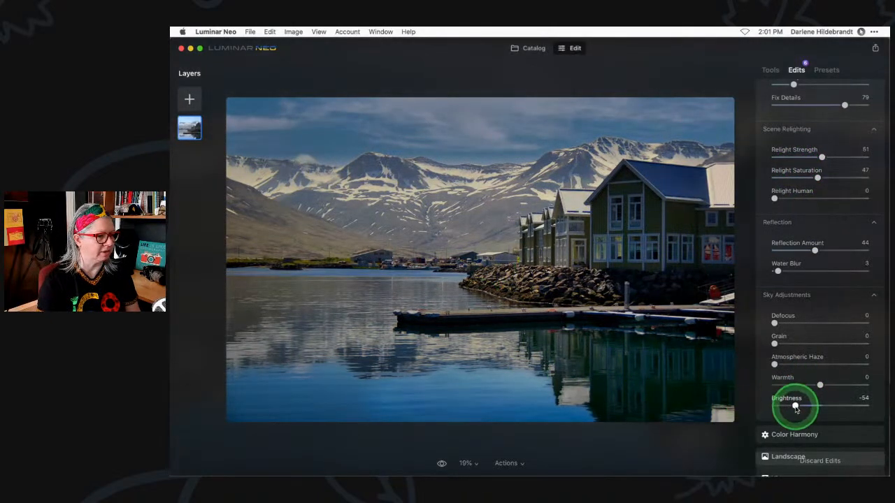
mouse_move(807, 407)
left_mouse_down()
mouse_move(835, 404)
mouse_move(792, 404)
mouse_move(822, 406)
left_mouse_up()
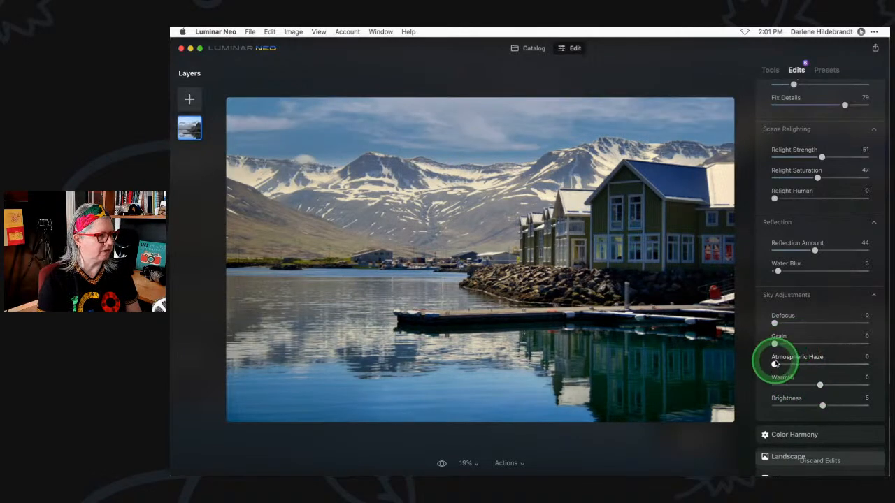
left_click_drag(775, 364, 833, 364)
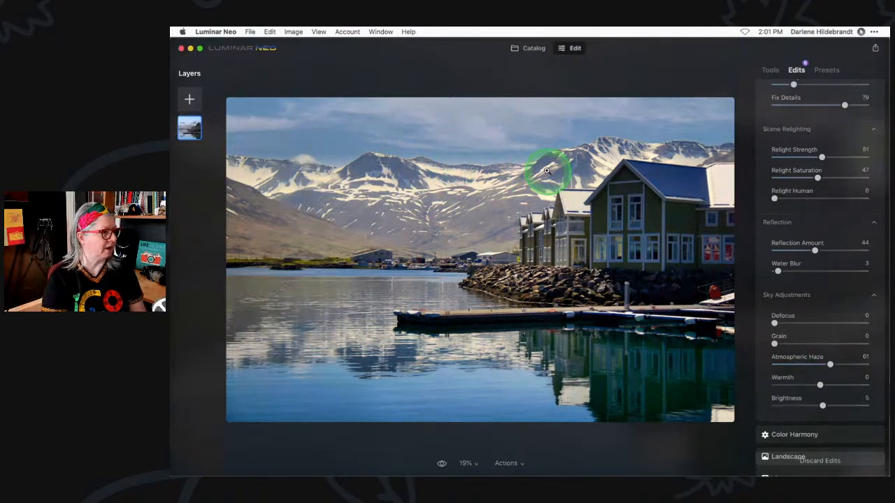
mouse_move(829, 363)
left_mouse_down()
mouse_move(789, 364)
mouse_move(834, 365)
left_mouse_up()
left_click_drag(822, 407, 816, 407)
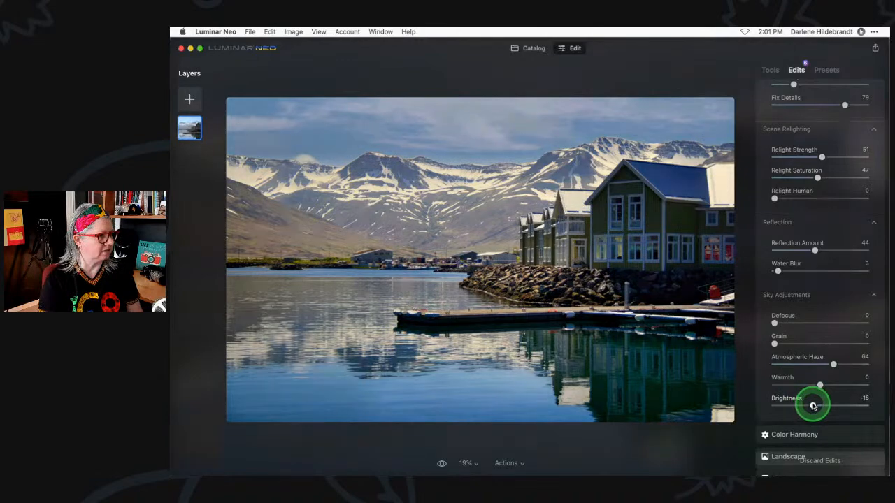
left_click_drag(813, 405, 822, 415)
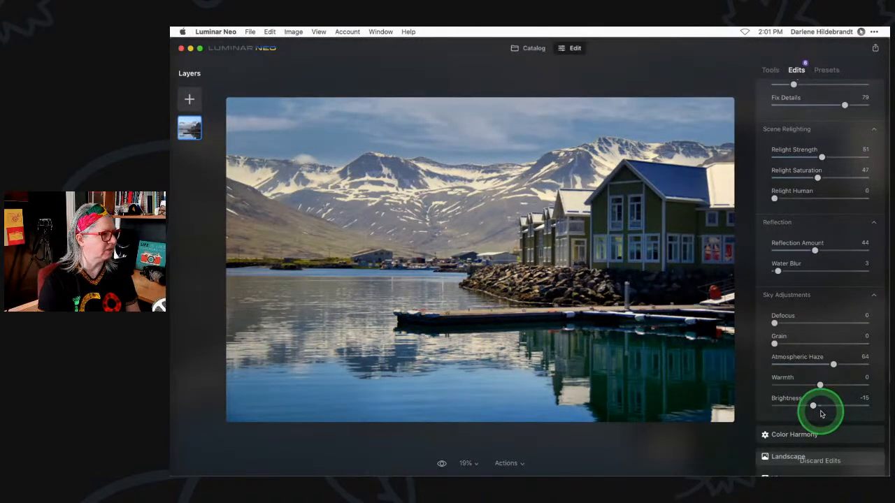
- Set the sky's Defocus to 2 while checking the ridge at 100%, and show the unedited original photo for comparison
left_click(390, 156)
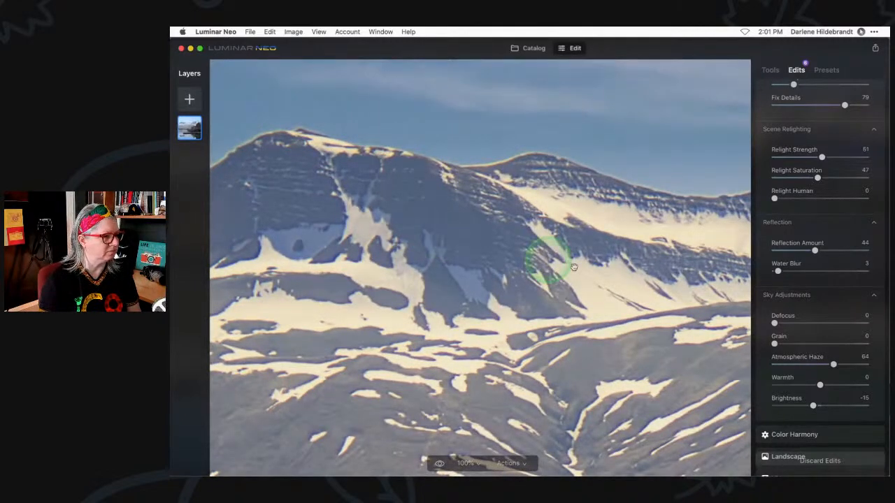
left_click_drag(548, 144, 528, 209)
left_click(776, 323)
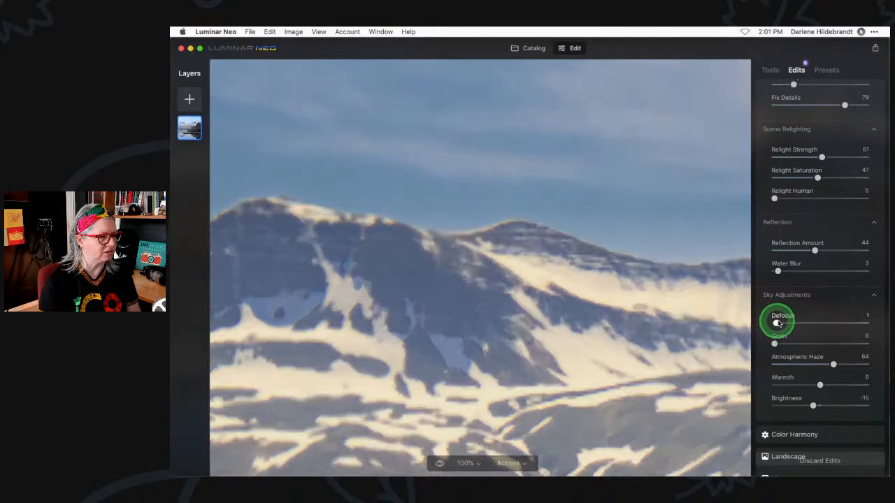
left_click_drag(777, 323, 776, 323)
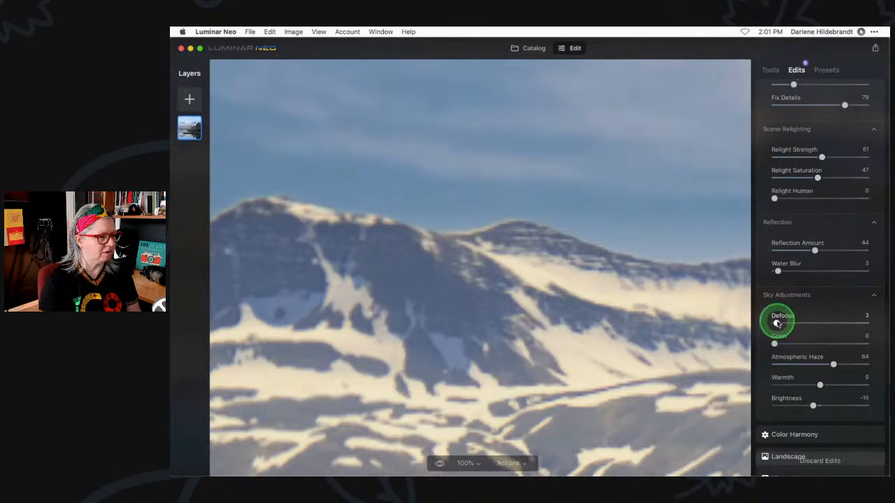
left_click(597, 297)
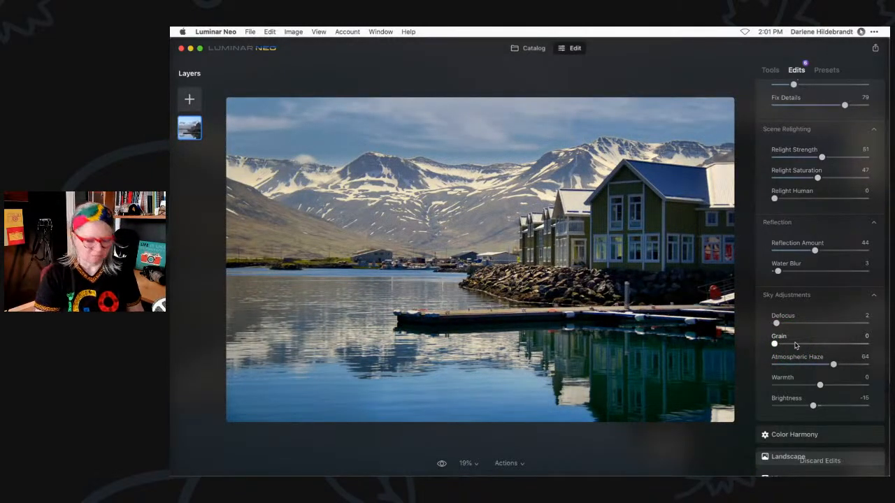
key("backslash")
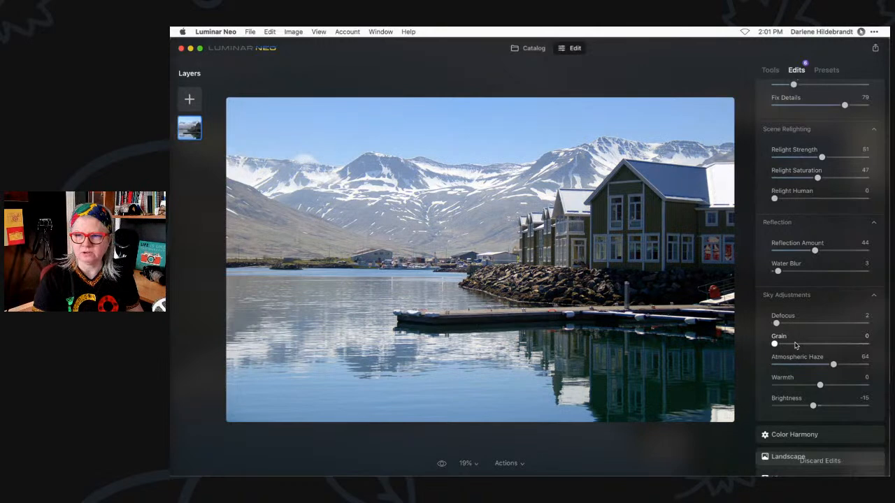
- Return from the original photo to the edited view and close the Sky adjustments
key("backslash")
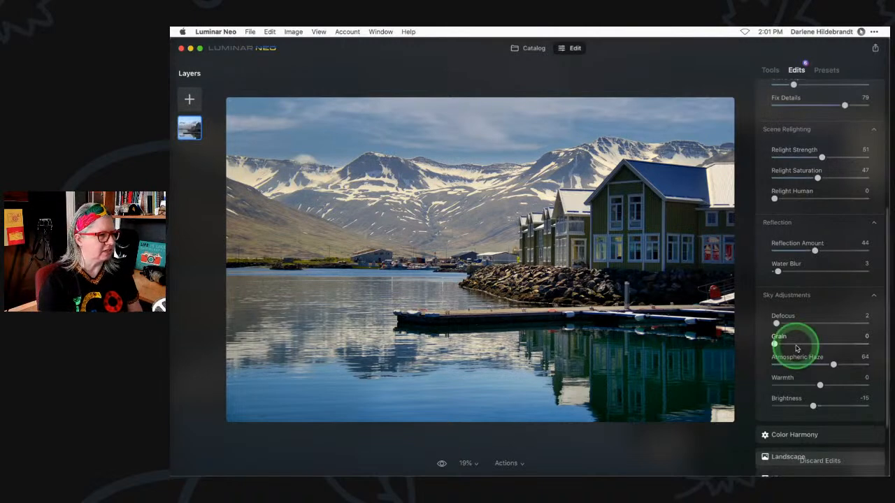
scroll(795, 347, "up", 3)
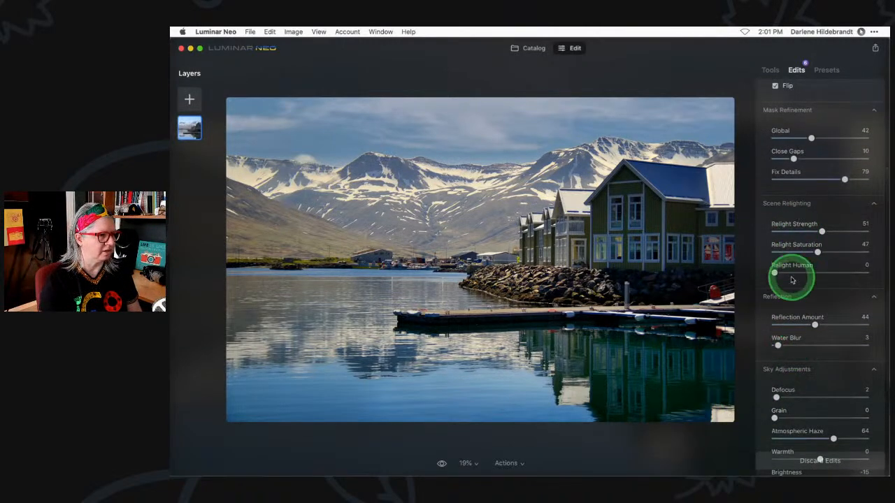
scroll(793, 273, "up", 5)
left_click(809, 95)
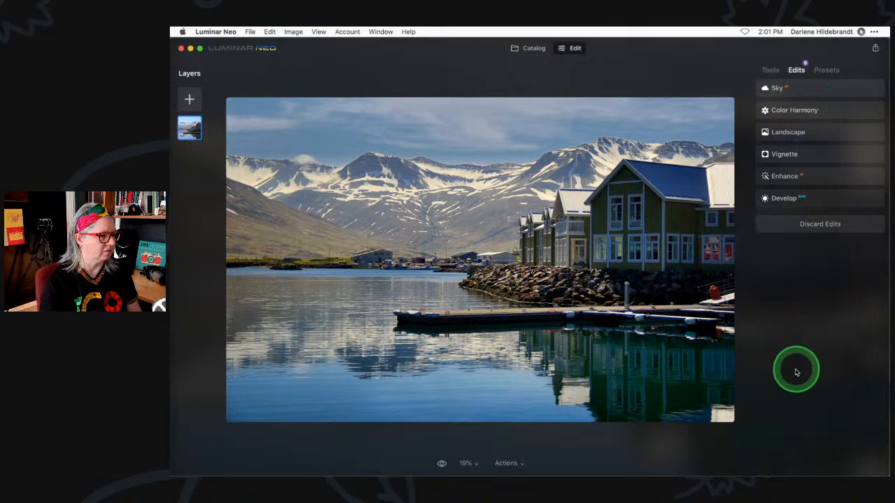
- Add another Develop adjustment to the photo with Exposure -1.50 and Highlights -82
left_click(766, 68)
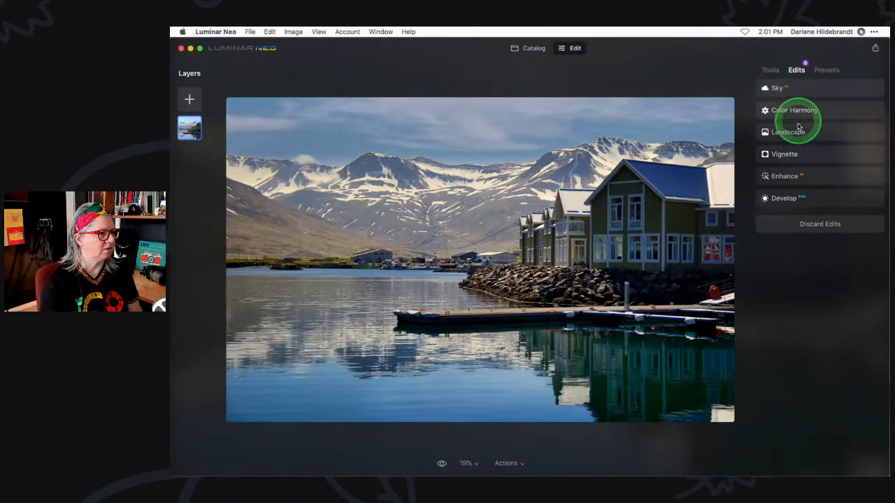
scroll(796, 126, "up", 4)
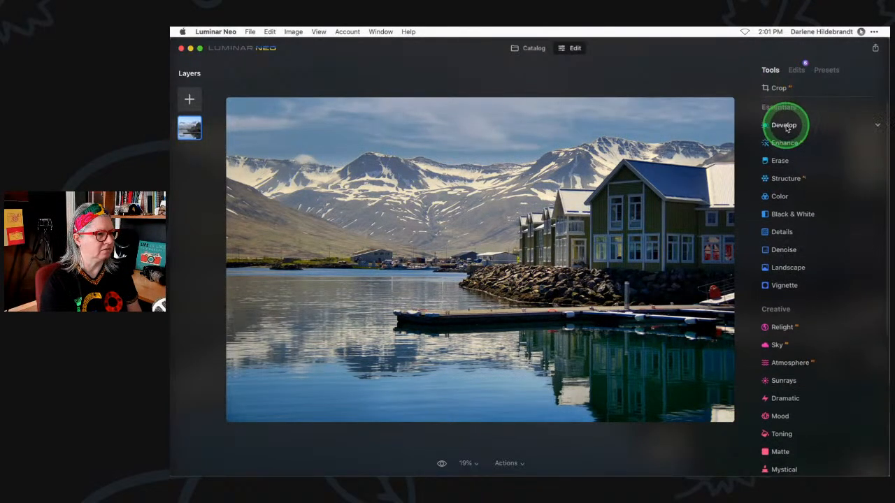
left_click(785, 125)
mouse_move(793, 195)
left_mouse_down()
mouse_move(765, 199)
mouse_move(783, 196)
left_mouse_up()
left_click_drag(820, 154, 805, 154)
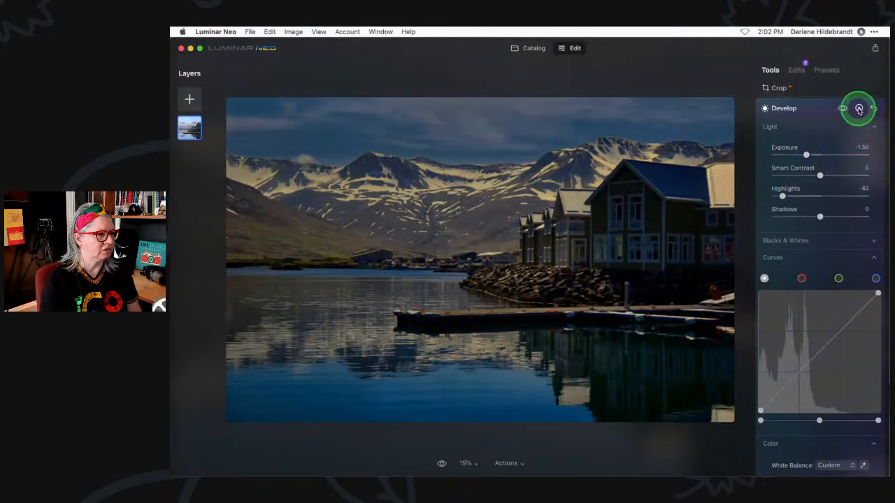
- Start a paint mask for the Develop adjustment with brush Size 28 and Softness 35
left_click(858, 109)
key("super+equal")
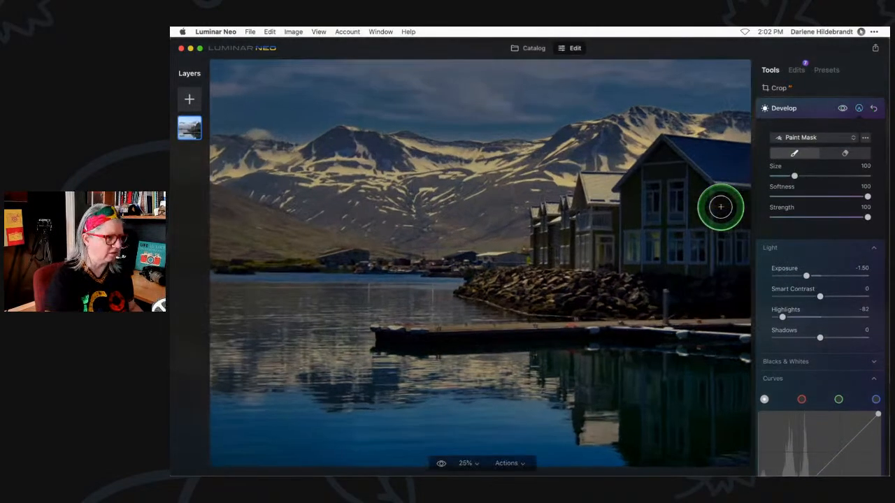
scroll(721, 206, "right", 3)
key("bracketleft")
key("bracketleft")
key("bracketleft")
key("bracketleft")
key("bracketleft")
key("bracketleft")
key("bracketleft")
key("bracketleft")
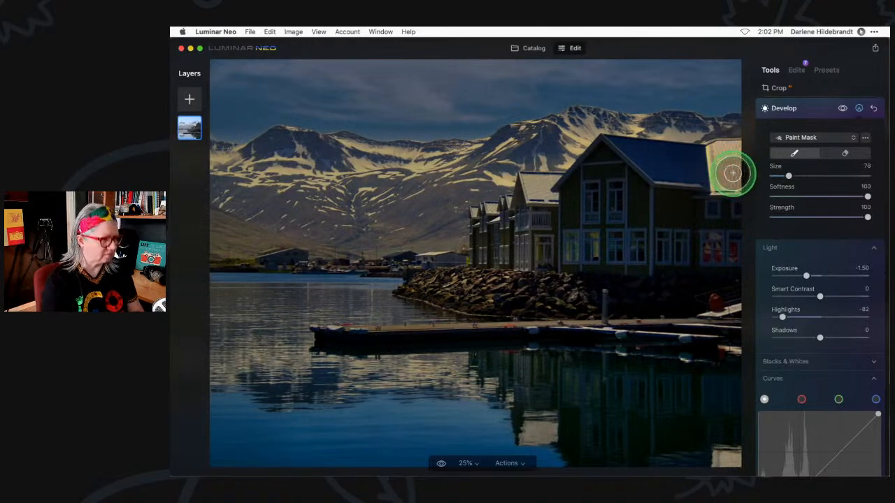
left_click(807, 197)
mouse_move(806, 197)
left_mouse_down()
mouse_move(839, 194)
mouse_move(805, 196)
left_mouse_up()
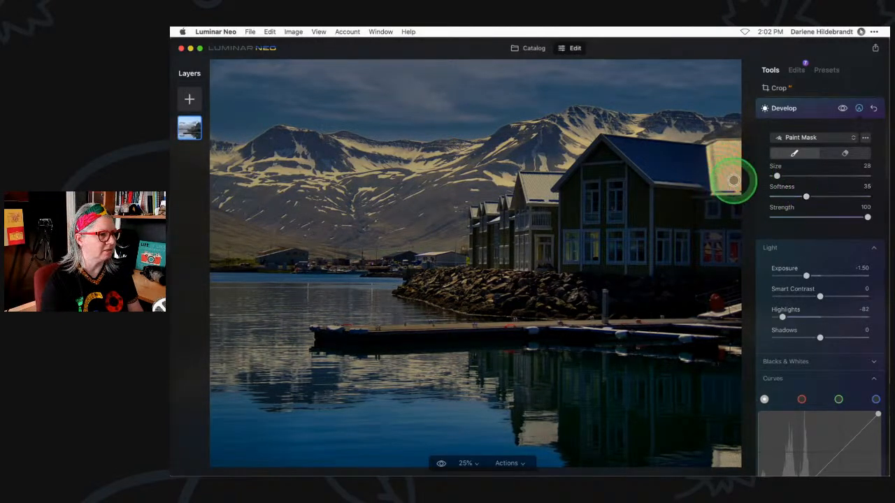
- Paint the Develop mask over the bright roof at the photo's edge and its reflection, checking coverage with the mask overlay
mouse_move(711, 163)
left_mouse_down()
mouse_move(734, 146)
mouse_move(733, 183)
mouse_move(740, 147)
mouse_move(738, 177)
mouse_move(739, 147)
mouse_move(714, 149)
left_mouse_up()
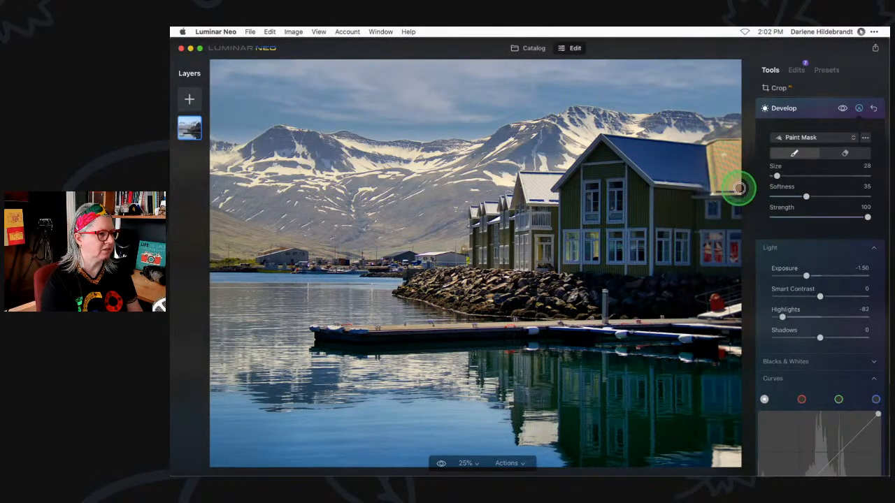
key("slash")
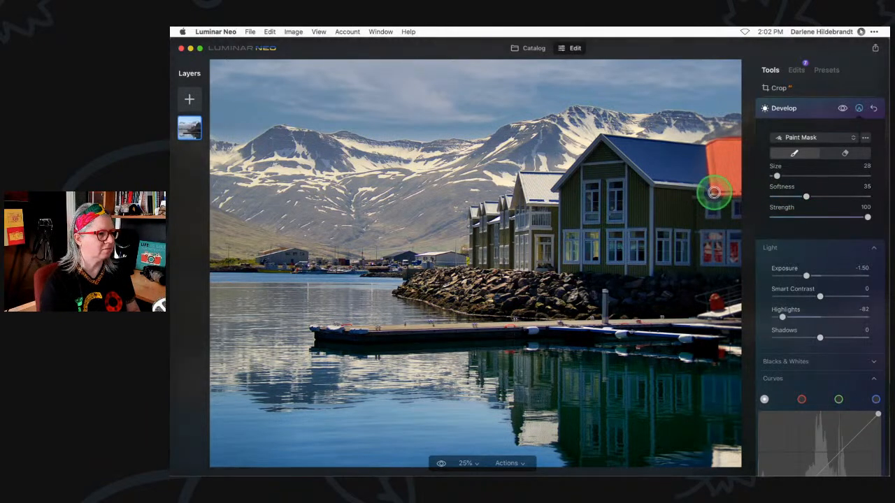
key("slash")
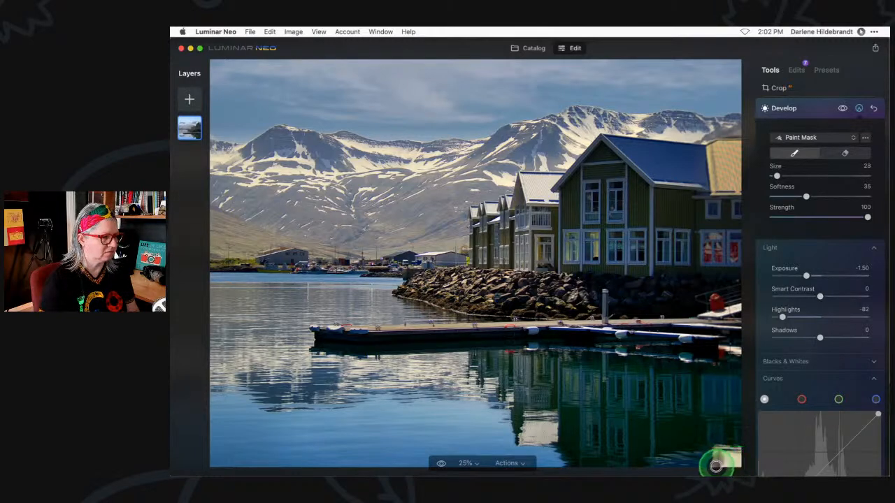
- Set the masked roof's Temperature to -21 and Saturation to -38
scroll(831, 283, "down", 10)
scroll(832, 284, "down", 2)
left_click_drag(823, 335, 811, 335)
left_click_drag(820, 376, 809, 376)
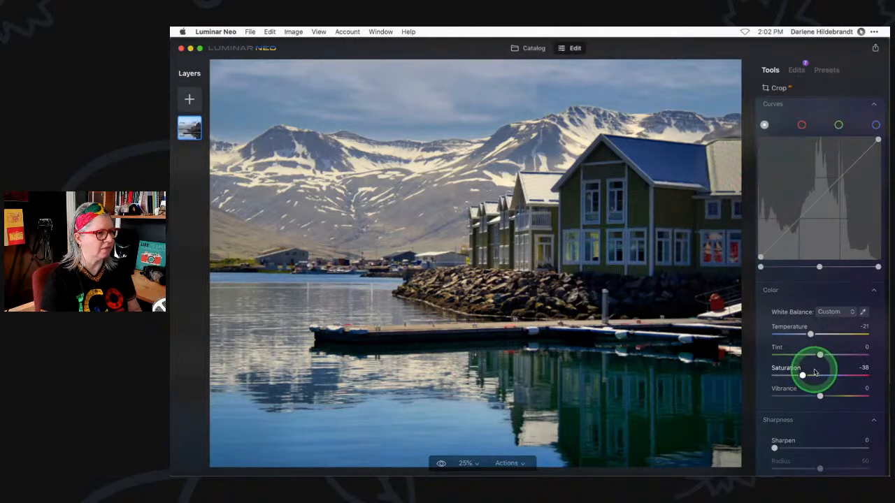
- Fit the whole photo in view and compare it with and without the masked Develop adjustment
scroll(814, 369, "up", 6)
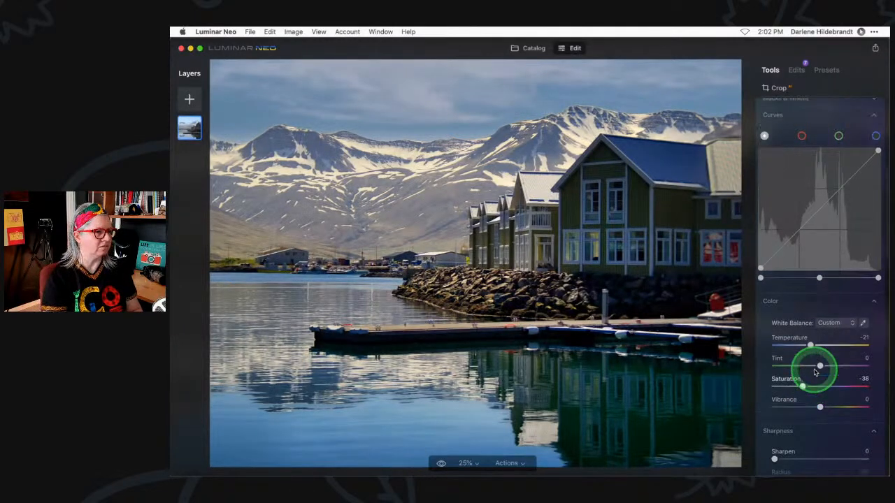
double_click(595, 271)
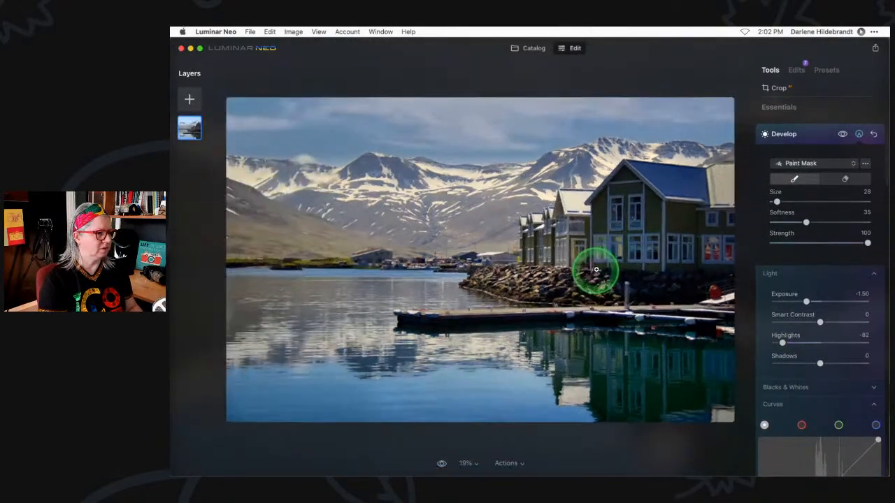
left_click(844, 133)
left_click(842, 136)
left_click(842, 135)
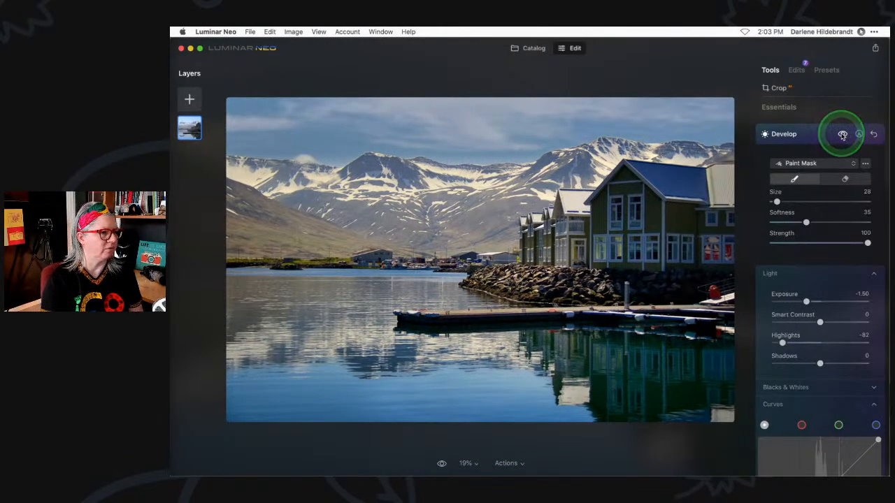
- Refine the mask's edges around the bright roof at 50% zoom, painting in missed spots and erasing spill onto the blue roof
key("super+equal")
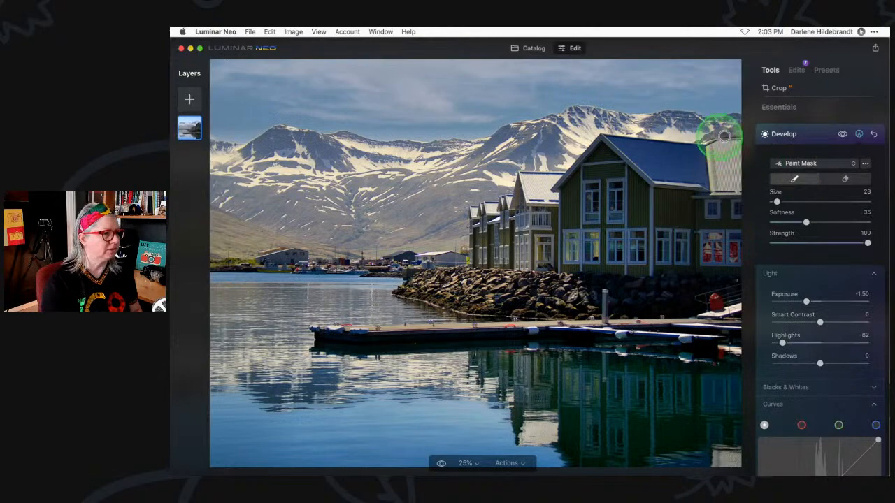
key("slash")
key("super+equal")
scroll(737, 130, "right", 5)
scroll(738, 130, "up", 3)
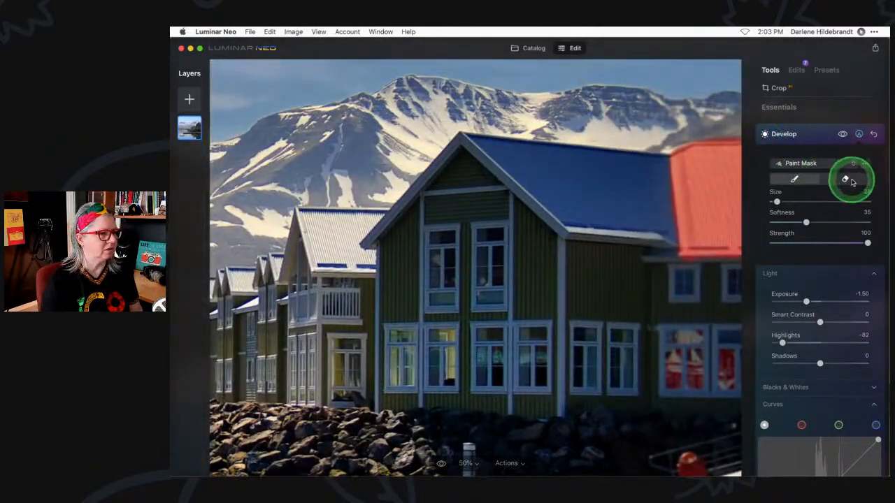
left_click(845, 179)
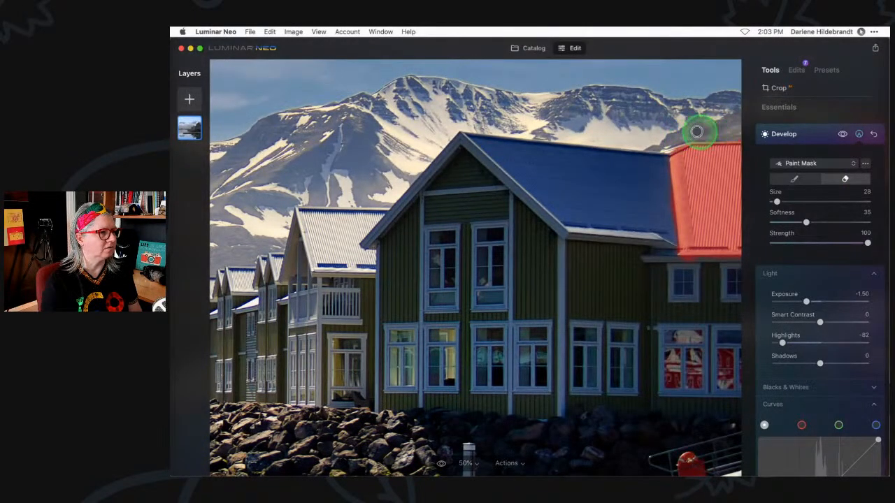
left_click(792, 178)
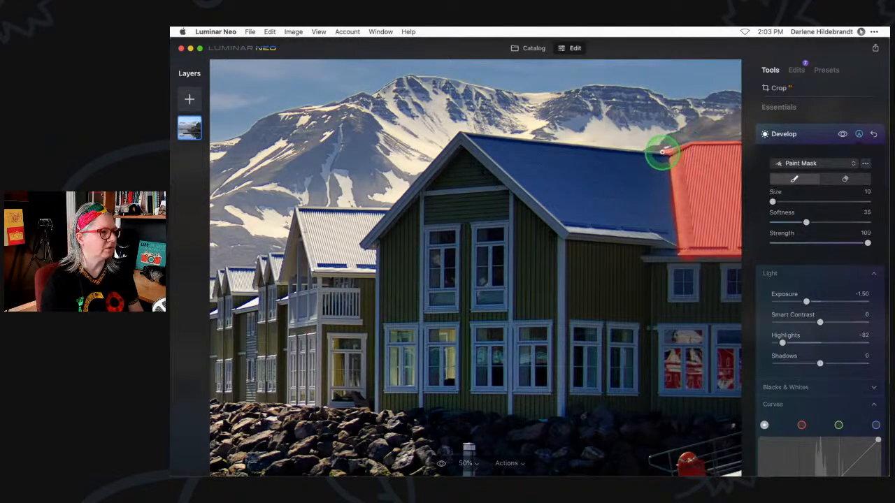
left_click(844, 178)
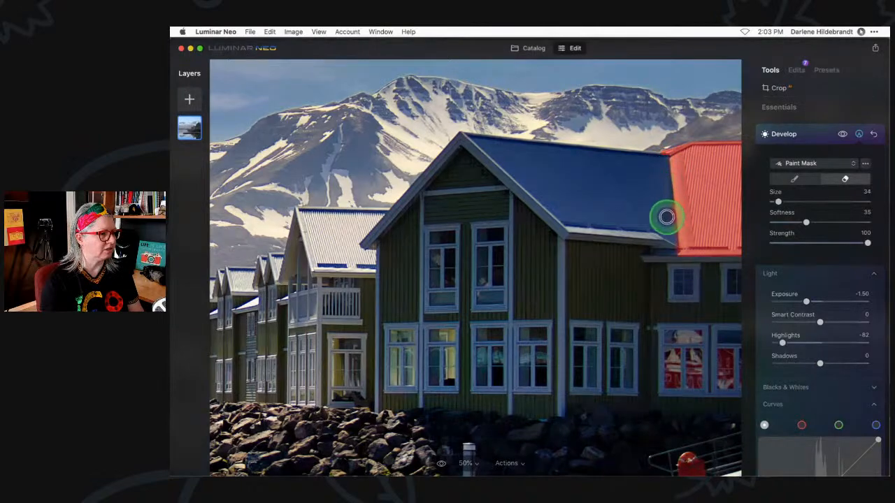
- Inspect the mask over the roof's reflection and compare the full photo with and without the Develop adjustment
scroll(690, 273, "down", 10)
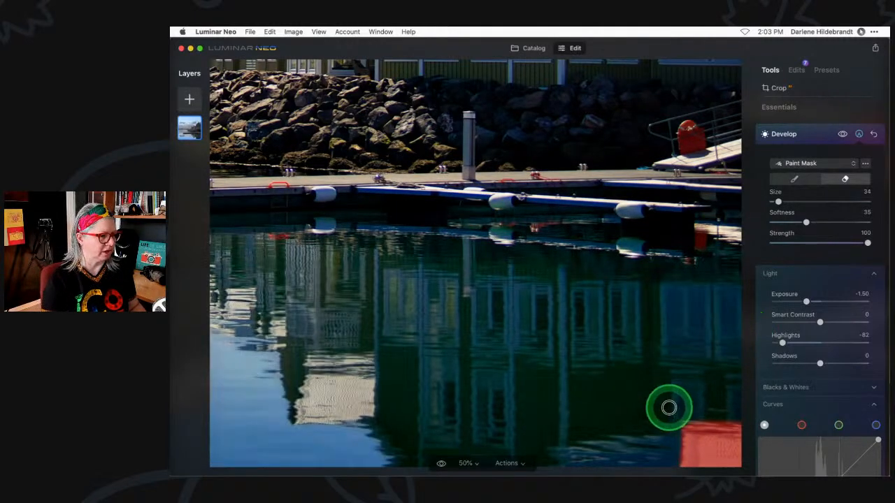
key("super+0")
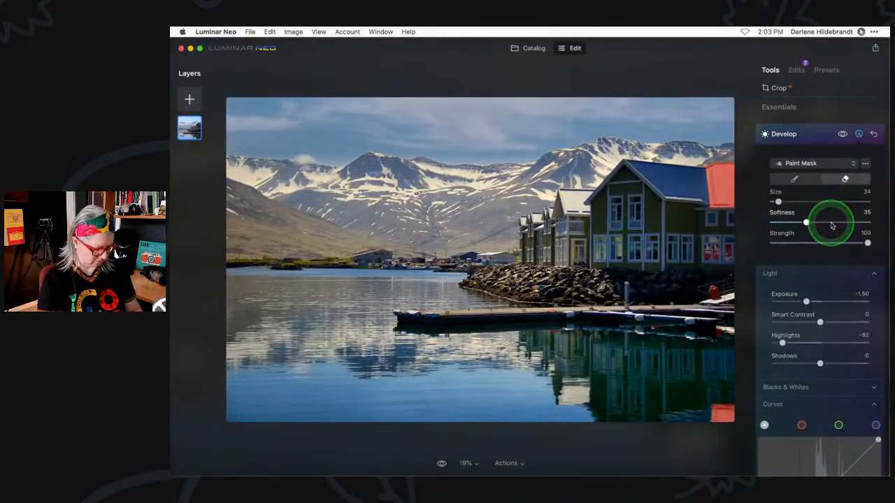
left_click(843, 136)
left_click(843, 137)
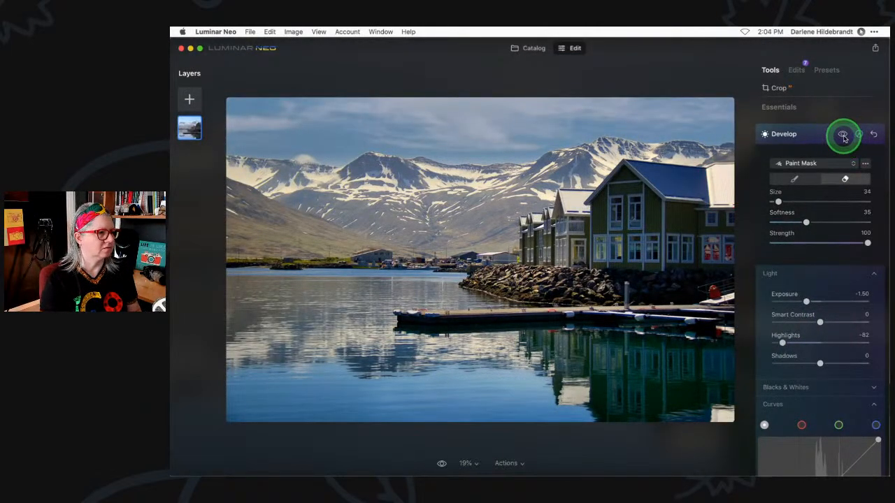
- Set the masked area's Noise Reduction to Luminosity 60, Color 51 and Boost 60
scroll(811, 290, "down", 10)
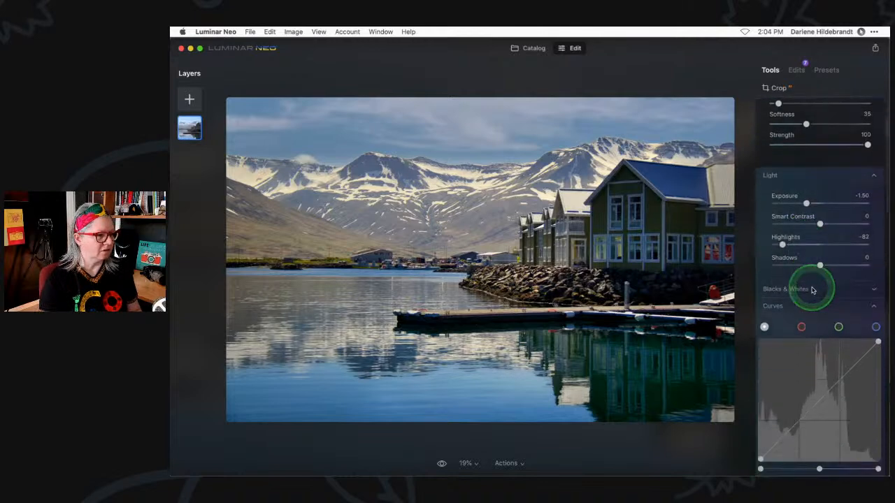
scroll(812, 290, "down", 3)
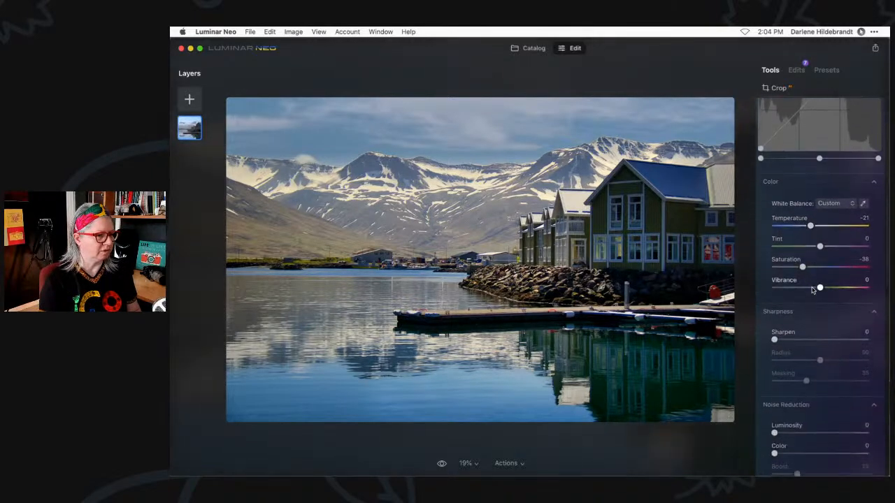
scroll(815, 343, "down", 1)
left_click_drag(775, 379, 829, 389)
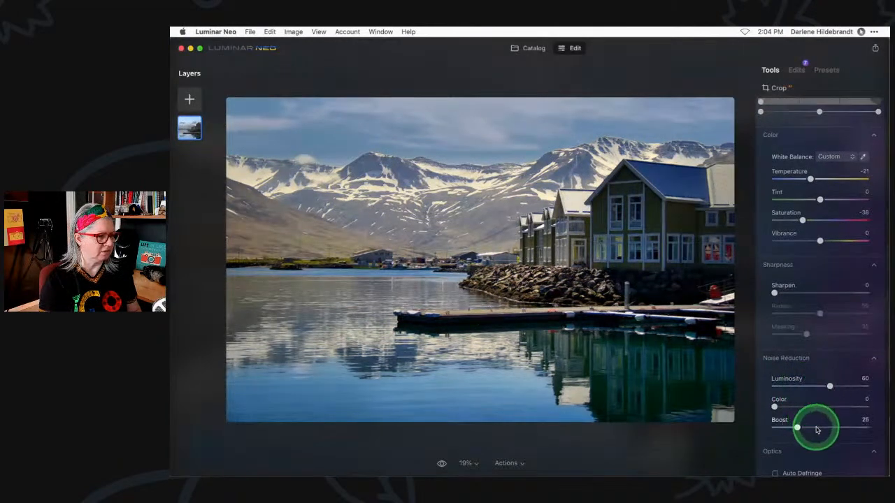
left_click_drag(797, 427, 829, 428)
left_click(819, 407)
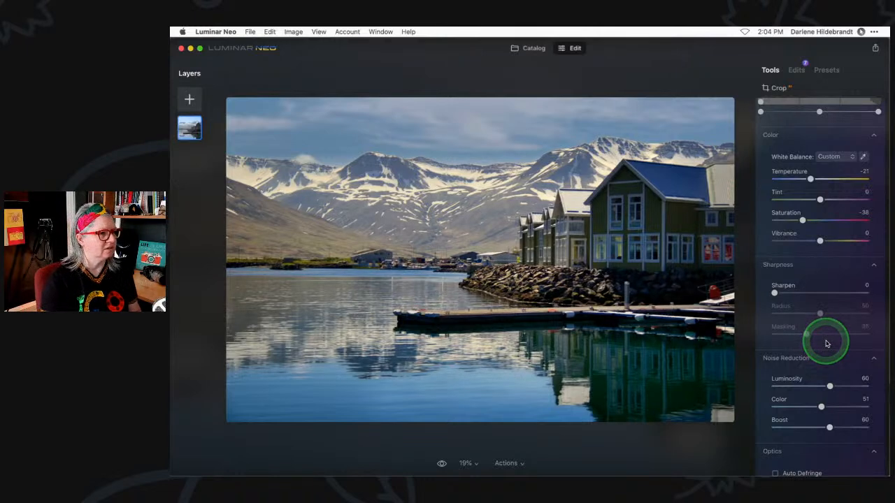
- Set the masked roof's Exposure to about -1.32, close Develop, and compare the result with the unedited original
scroll(825, 343, "up", 10)
scroll(826, 344, "up", 3)
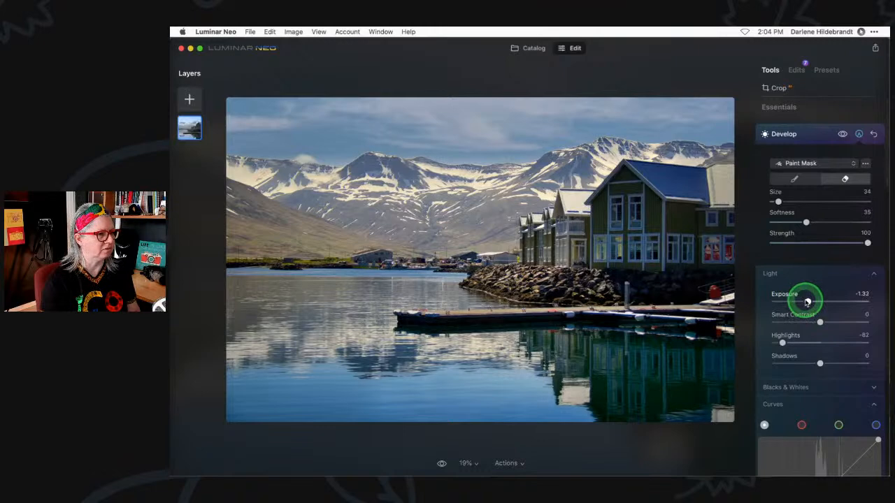
left_click(809, 135)
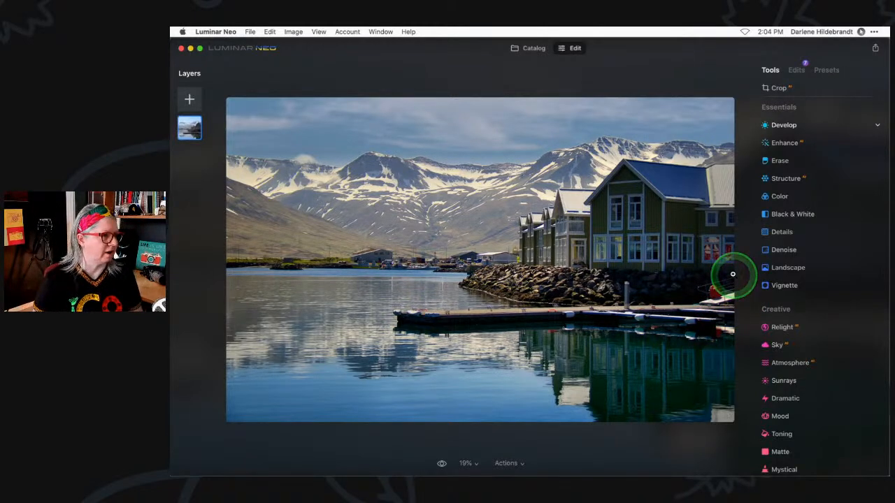
key("backslash")
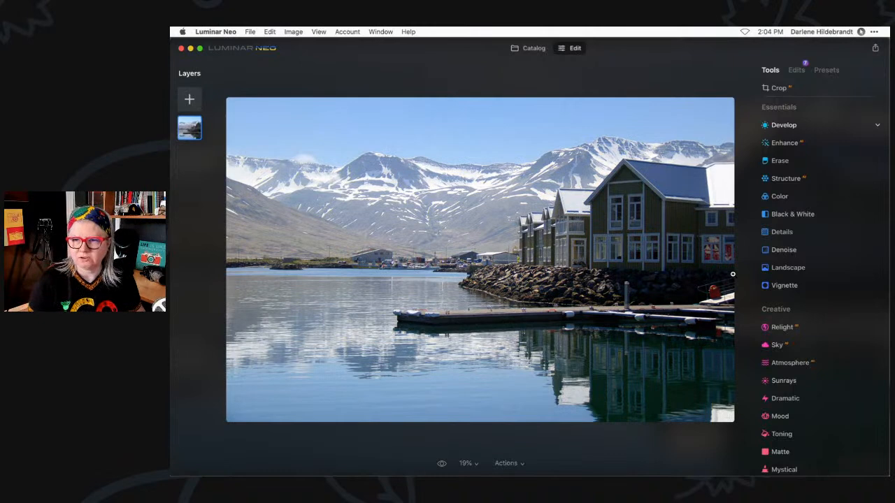
key("backslash")
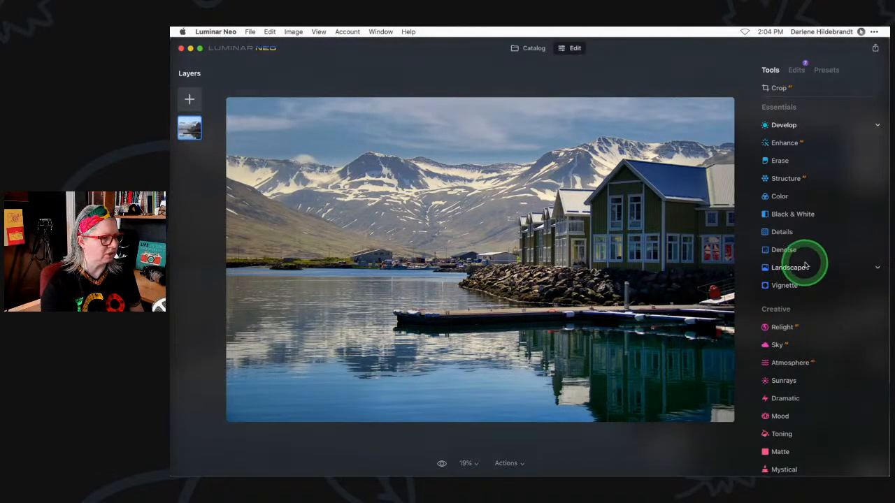
- Apply the Mystical effect with Amount 35 and Shadows 58, show its Colorize settings, and toggle the effect's preview
scroll(805, 262, "down", 5)
scroll(805, 264, "down", 3)
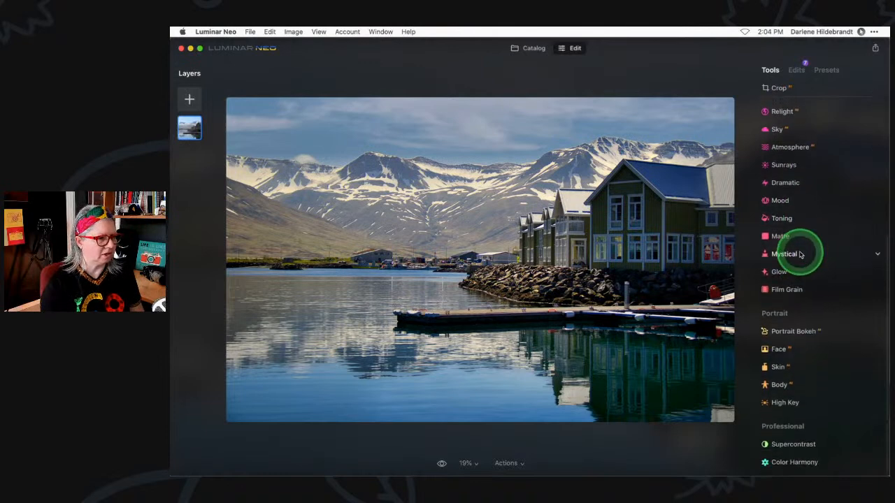
left_click(799, 254)
left_click(774, 266)
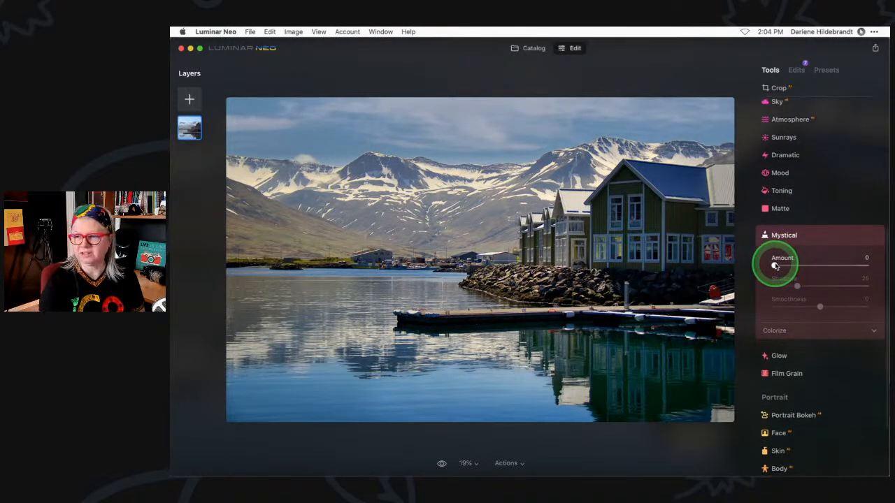
left_click_drag(774, 266, 827, 282)
left_click(789, 331)
left_click(843, 237)
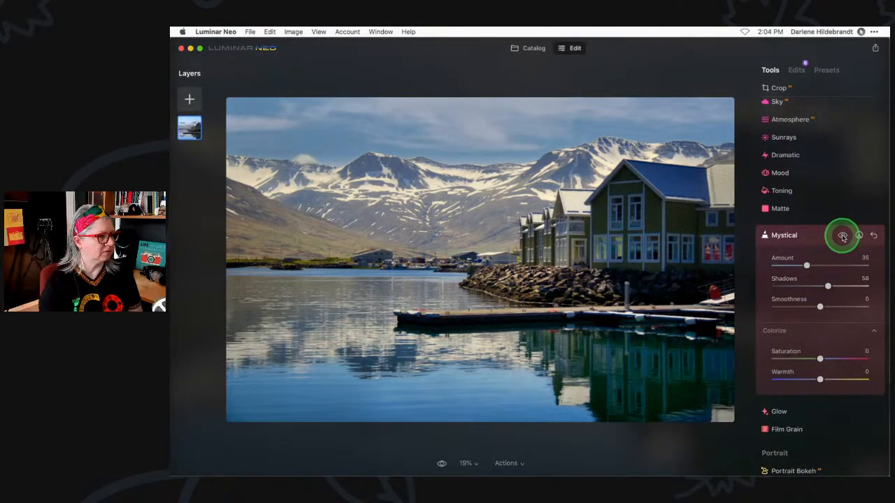
- Set the Mystical effect's Colorize Warmth to 5, compare the photo with and without the effect, and close Mystical
left_click_drag(820, 379, 822, 380)
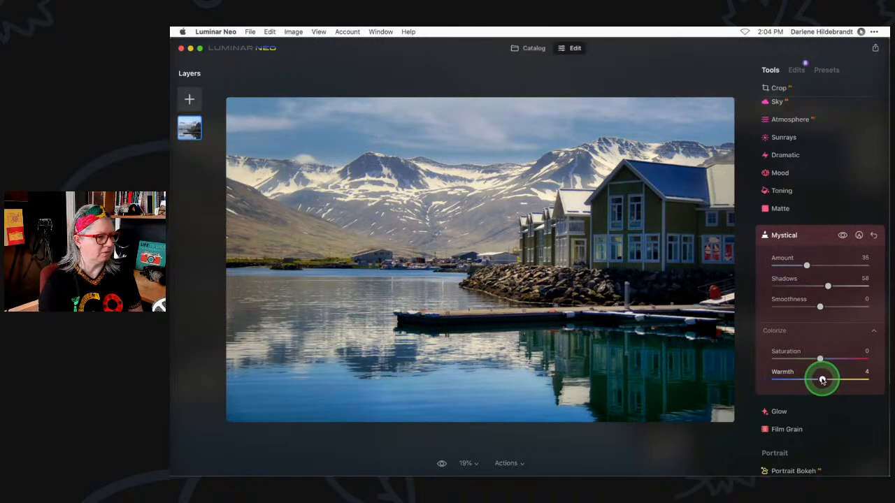
left_click(842, 235)
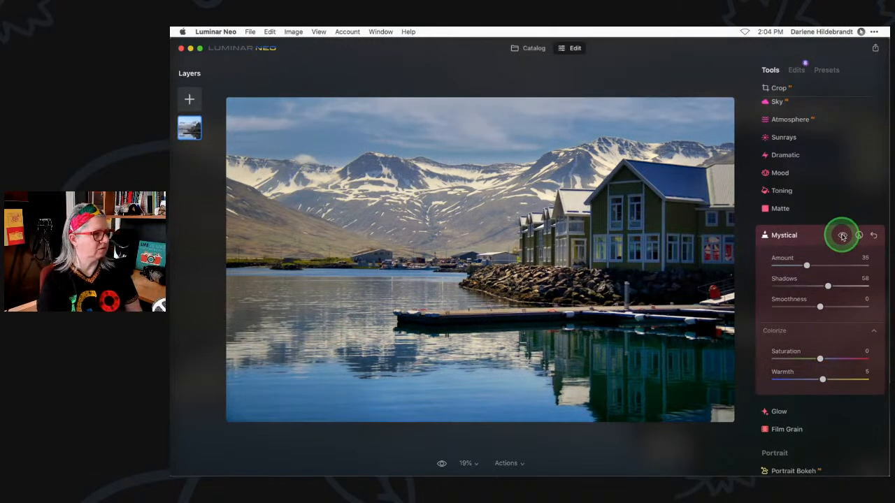
left_click(842, 235)
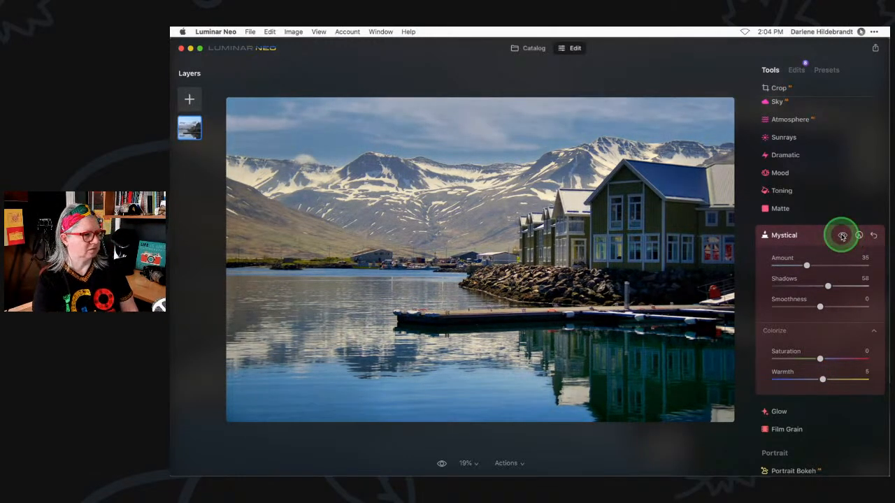
left_click(842, 235)
left_click(812, 237)
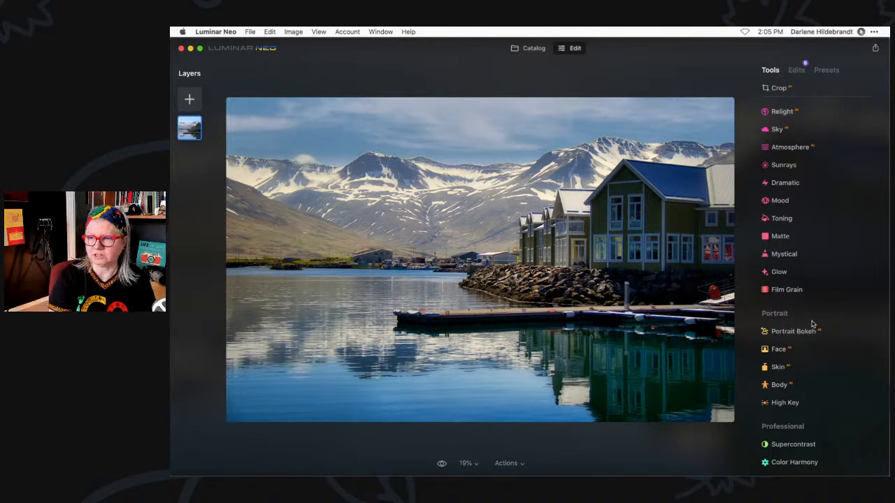
left_click(815, 325)
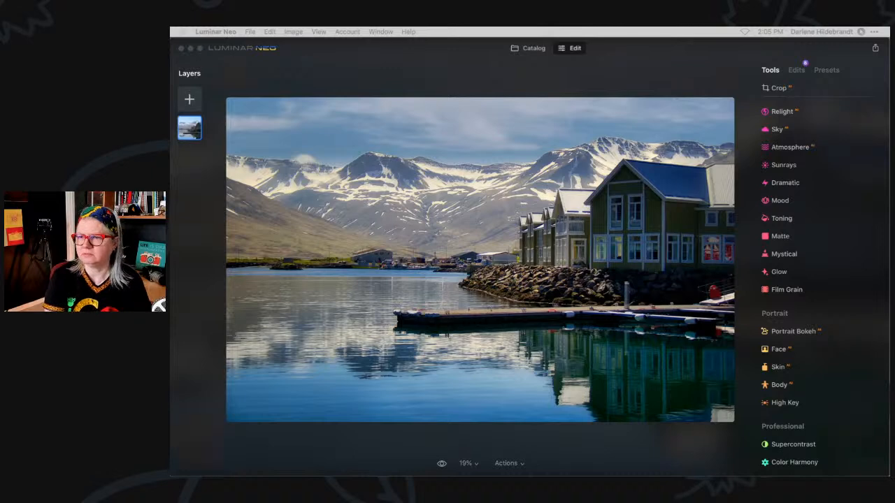
- Show all photos of the Neo student images folder and open the darker edited photo of swans flying past houses for editing
left_click(532, 50)
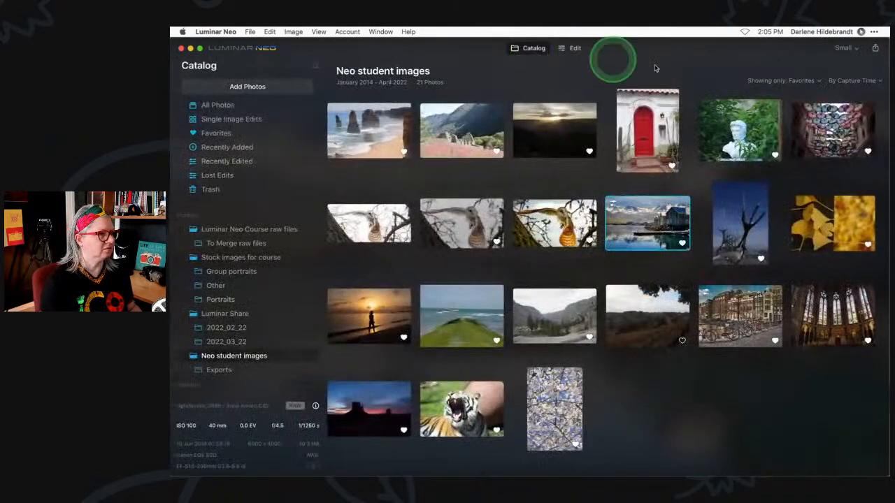
left_click(797, 81)
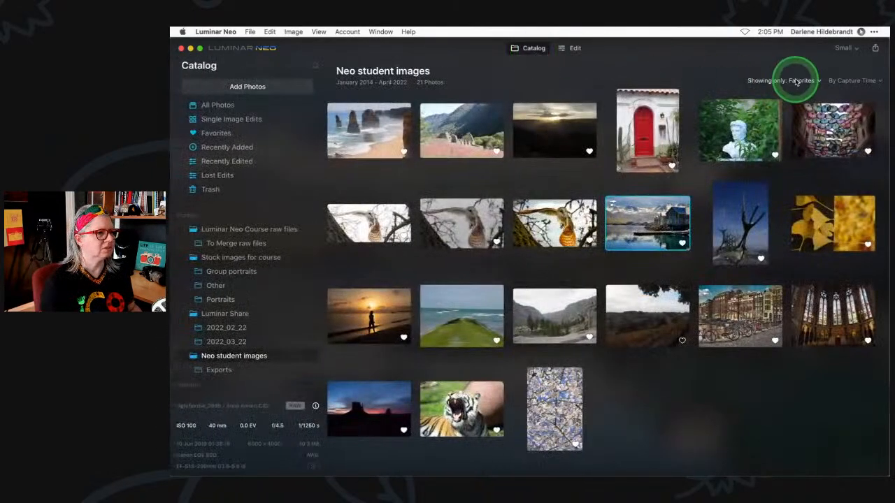
left_click(770, 93)
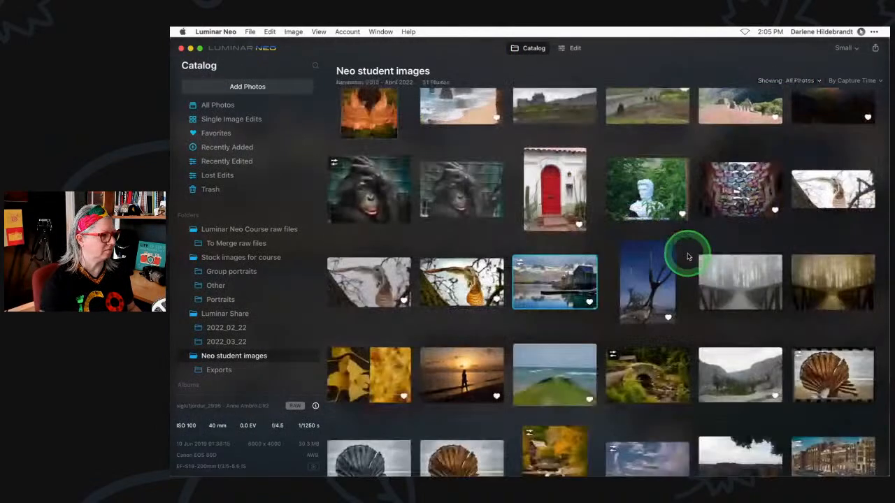
scroll(688, 256, "down", 5)
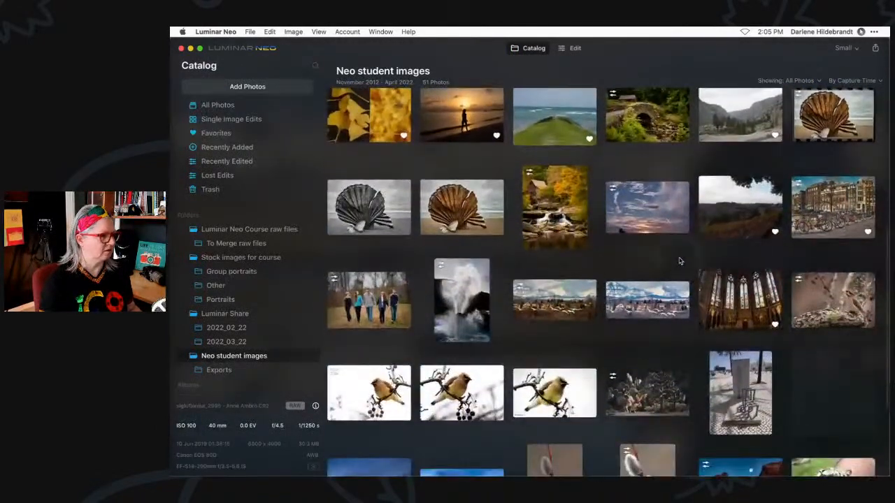
left_click(564, 300)
double_click(564, 300)
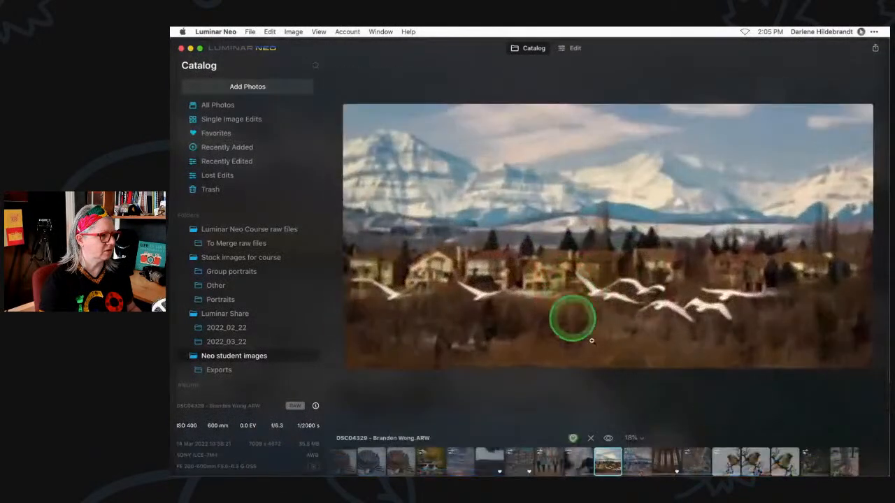
left_click(633, 381)
left_click(581, 48)
left_click(575, 50)
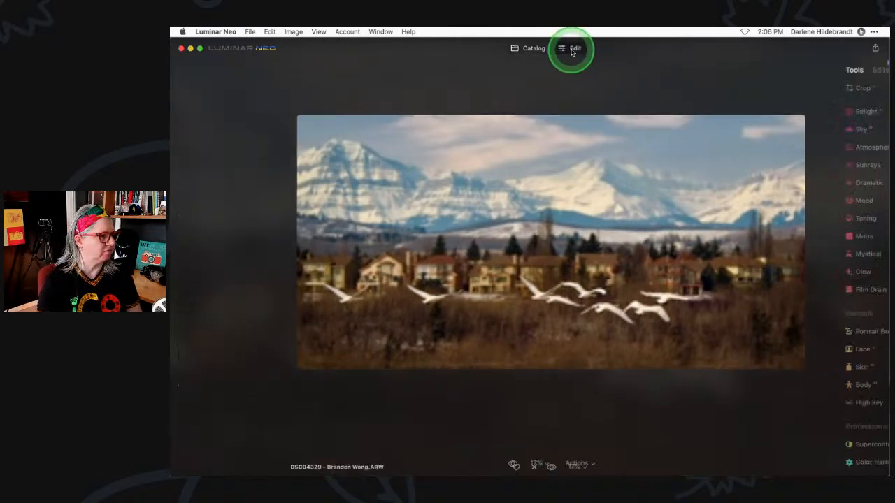
left_click(855, 286)
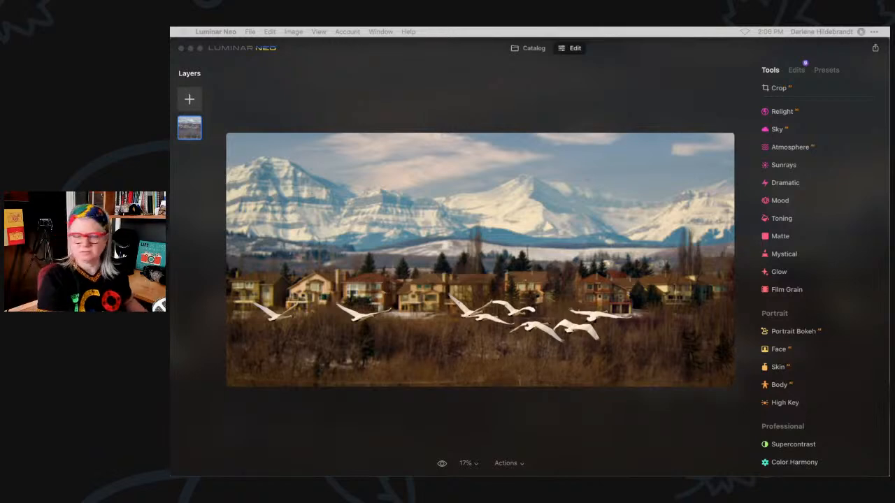
- Inspect the flying swans at 100% and compare the full edited photo with its unedited original
left_click(479, 311)
left_click(472, 312)
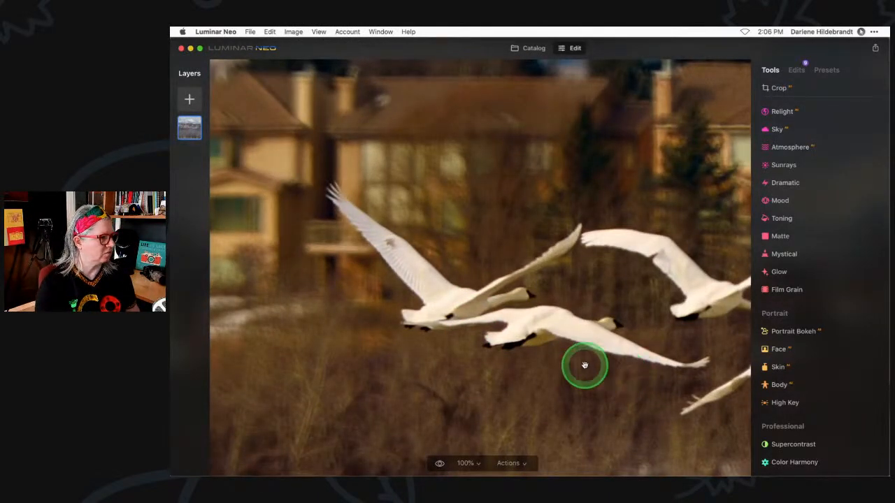
left_click(565, 352)
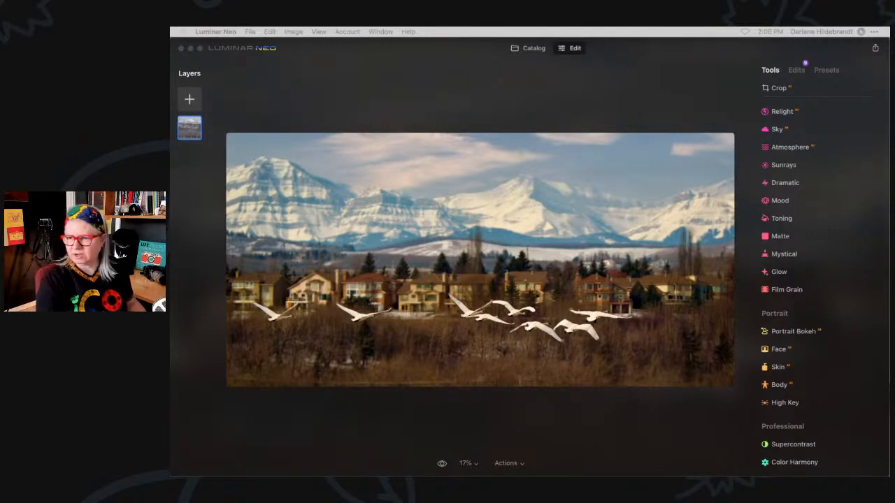
left_click(638, 87)
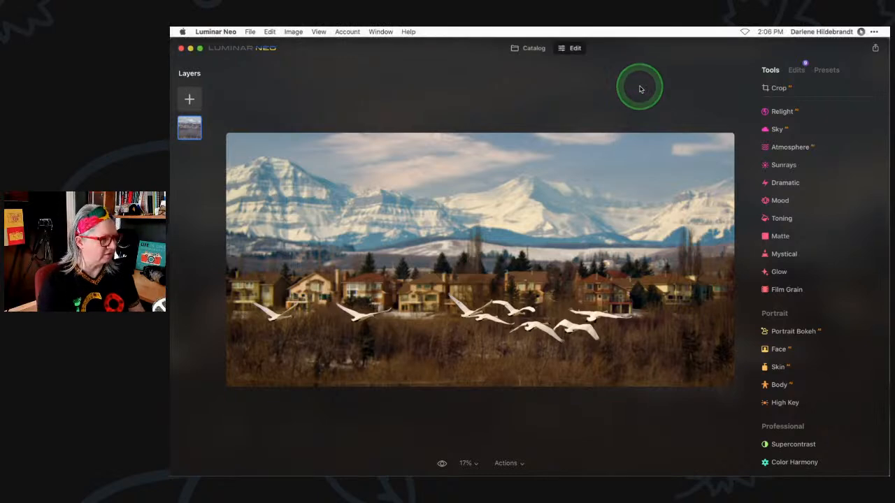
key("backslash")
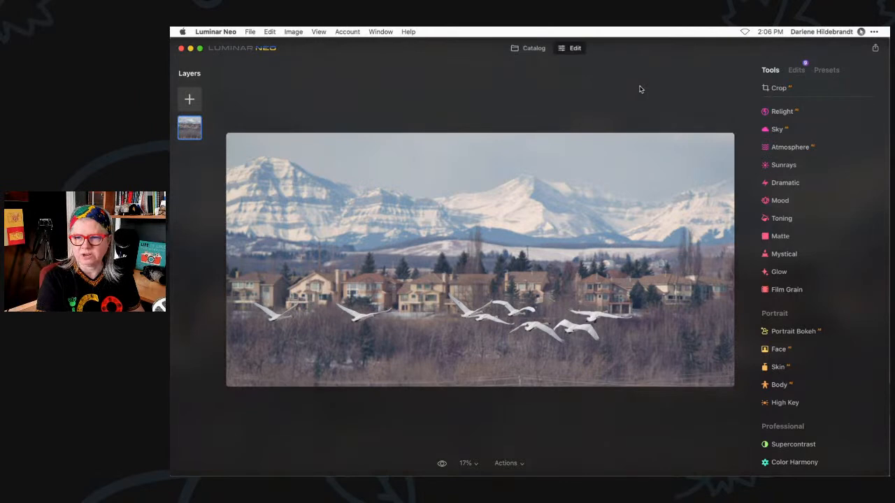
left_click(636, 91)
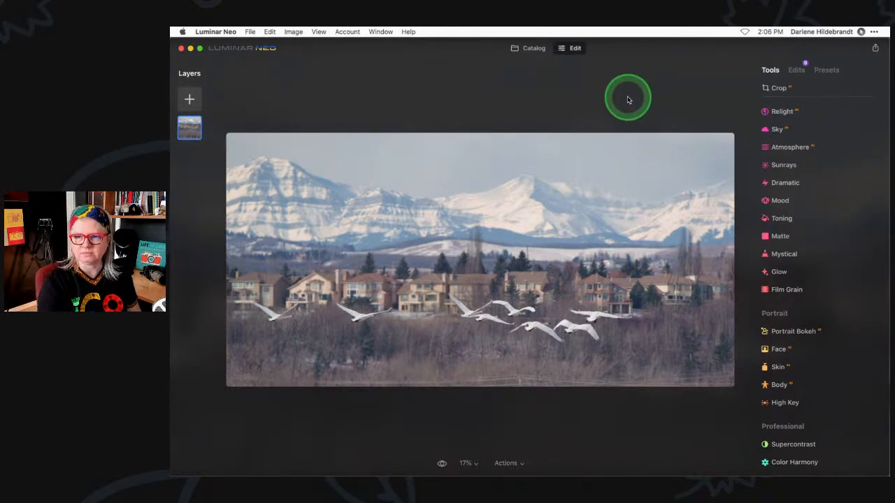
key("backslash")
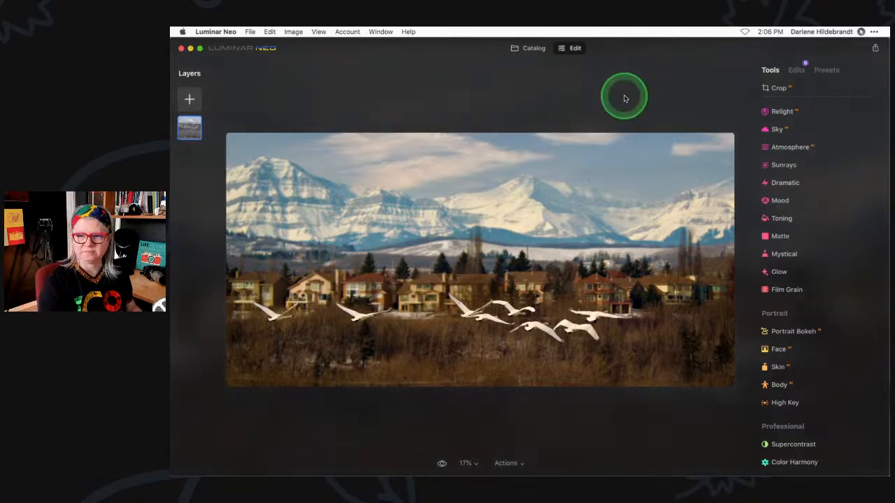
- Return to the catalog and show only the favorite photos of the Neo student images folder
left_click(534, 49)
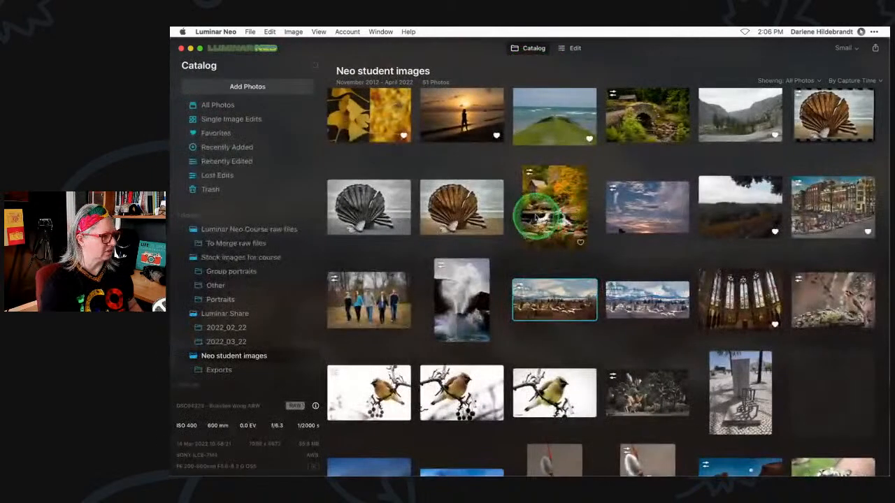
left_click(797, 81)
left_click(779, 108)
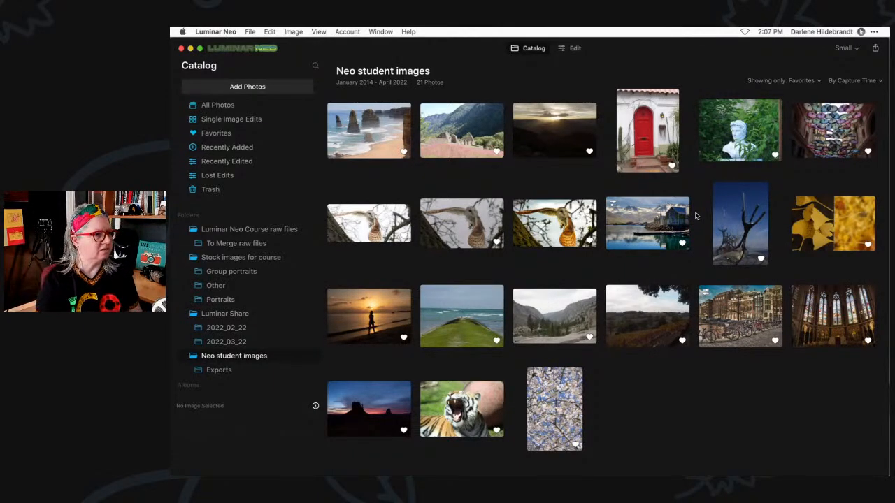
- Choose the beach sunset photo with the walking silhouette among the favorites and open it for editing
left_click(839, 125)
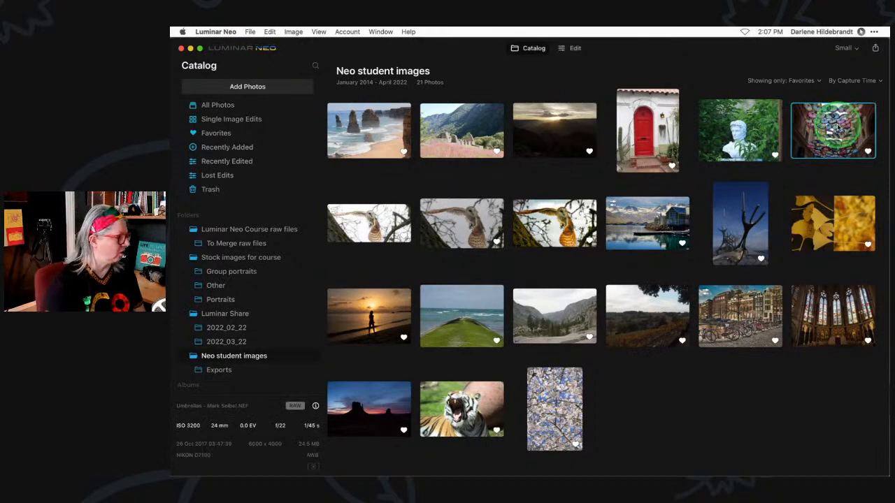
left_click(376, 129)
left_click(455, 135)
left_click(560, 134)
left_click(662, 135)
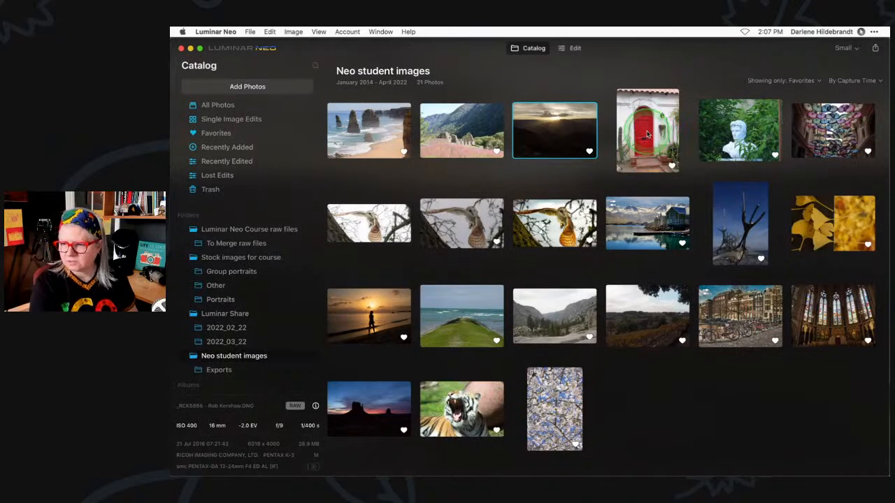
left_click(648, 133)
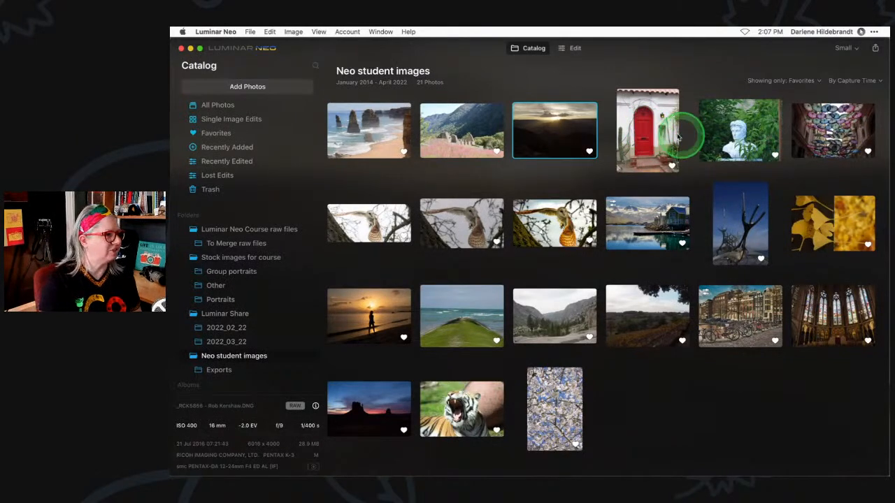
left_click(393, 323)
left_click(459, 315)
left_click(365, 315)
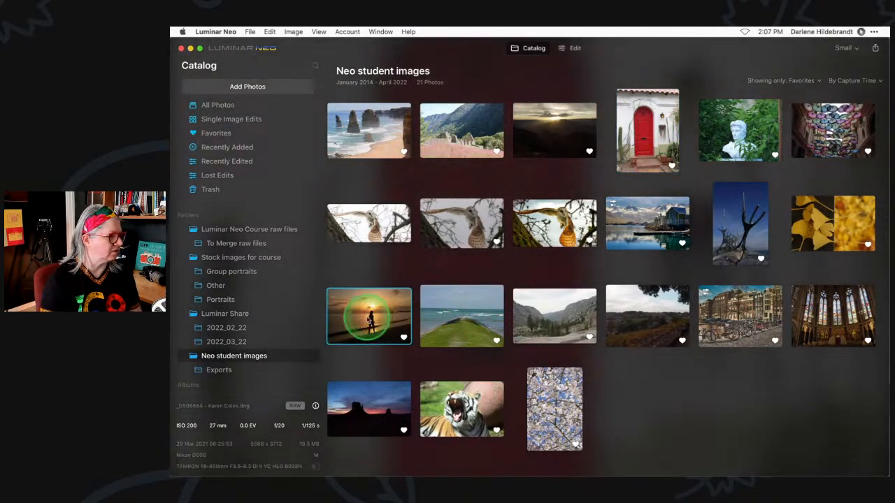
left_click(574, 49)
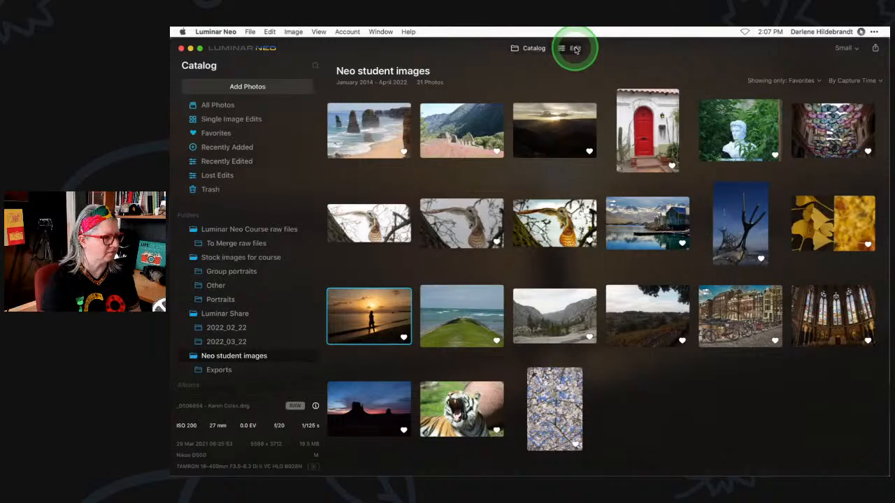
left_click(679, 201)
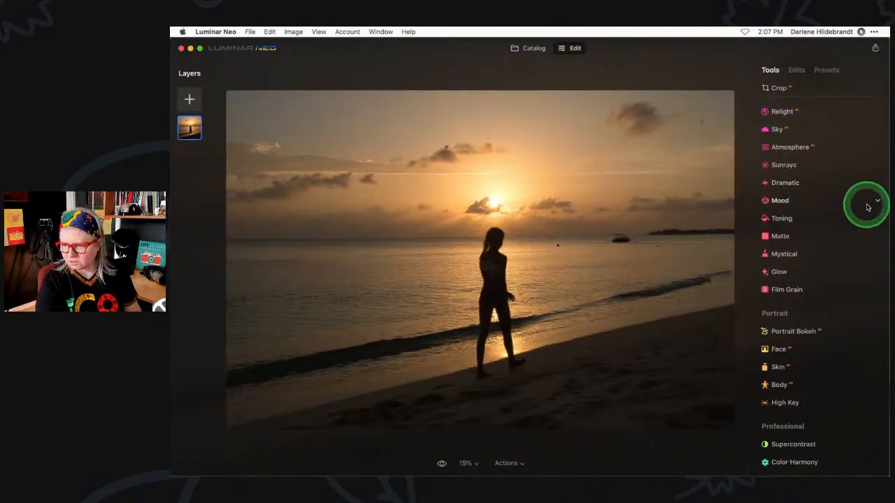
- Remove the dust spots from the sunset photo automatically with the Erase tool's Objects Removal
scroll(842, 192, "up", 5)
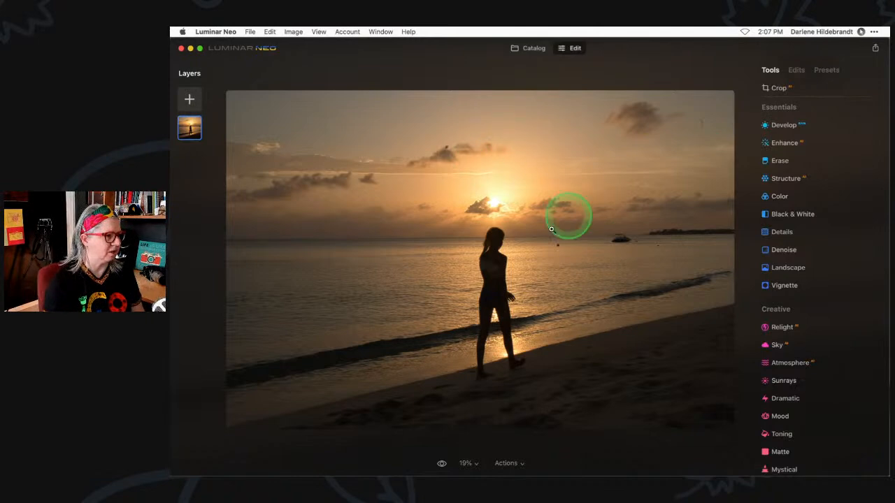
left_click(781, 161)
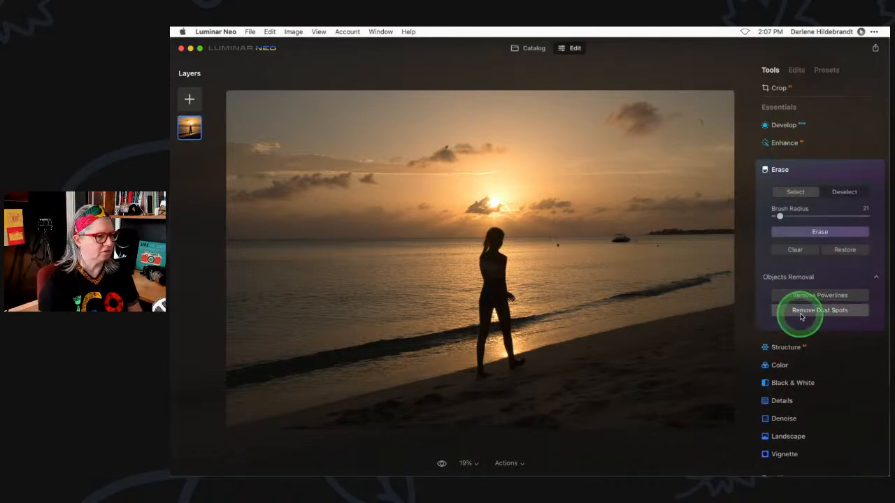
left_click(820, 310)
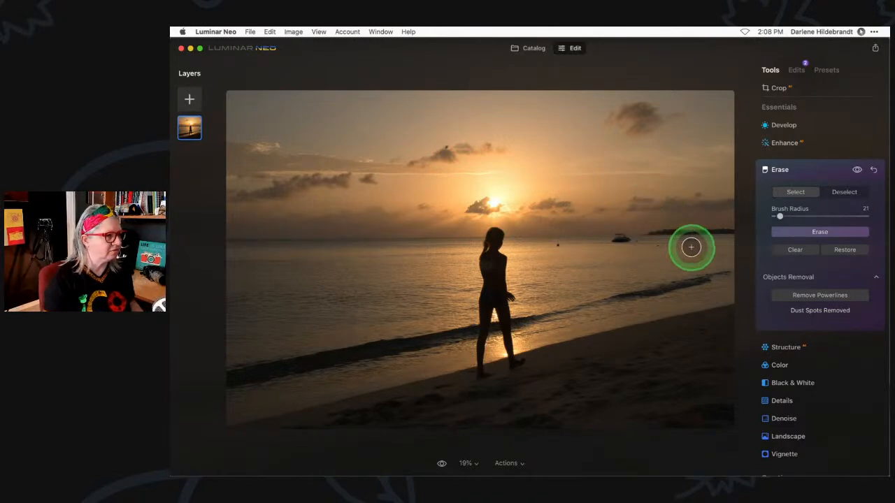
- Erase the dark spot at the upper edge of the cloud above the sun, using a brush radius of 21
left_click(426, 155)
mouse_move(531, 126)
left_mouse_down()
mouse_move(539, 100)
mouse_move(531, 109)
mouse_move(539, 115)
left_mouse_up()
left_click(816, 232)
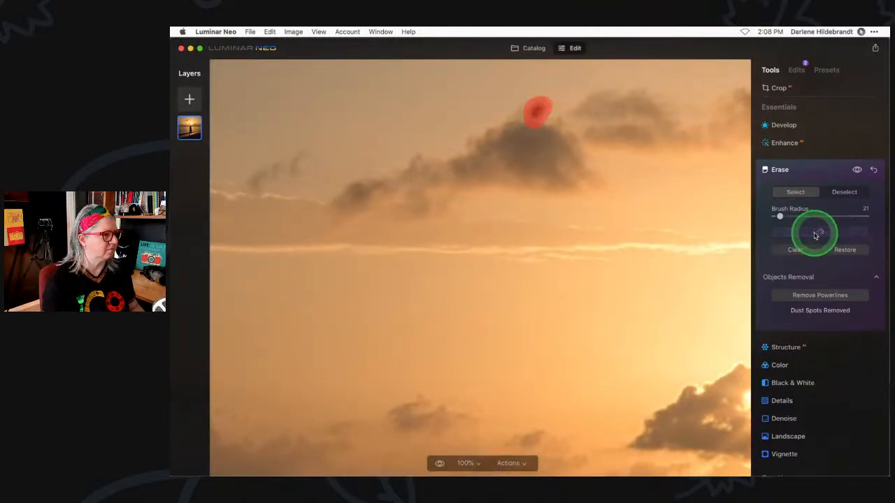
left_click_drag(542, 138, 535, 105)
left_click(813, 232)
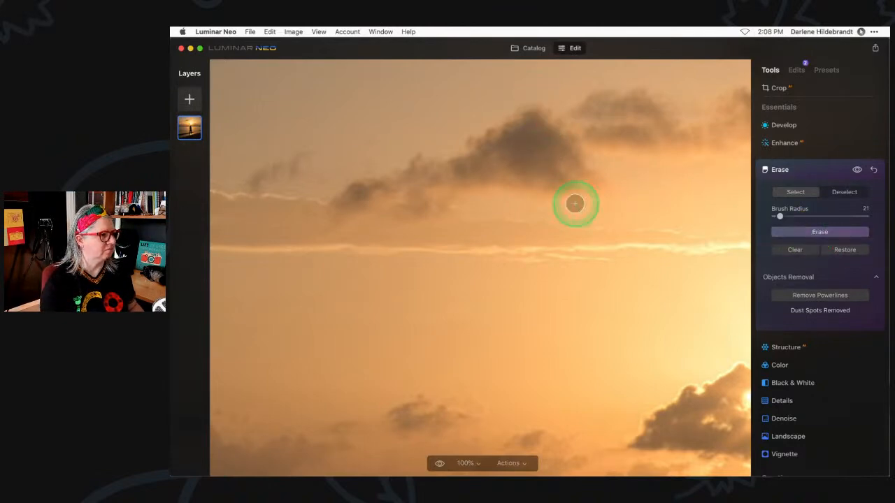
- Erase the dark round buoy in the water beside the walking silhouette
key("super+0")
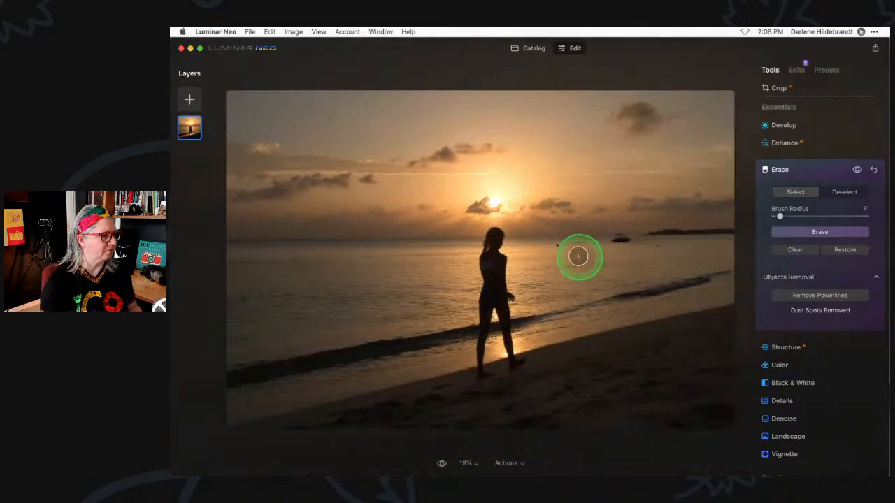
key("super+1")
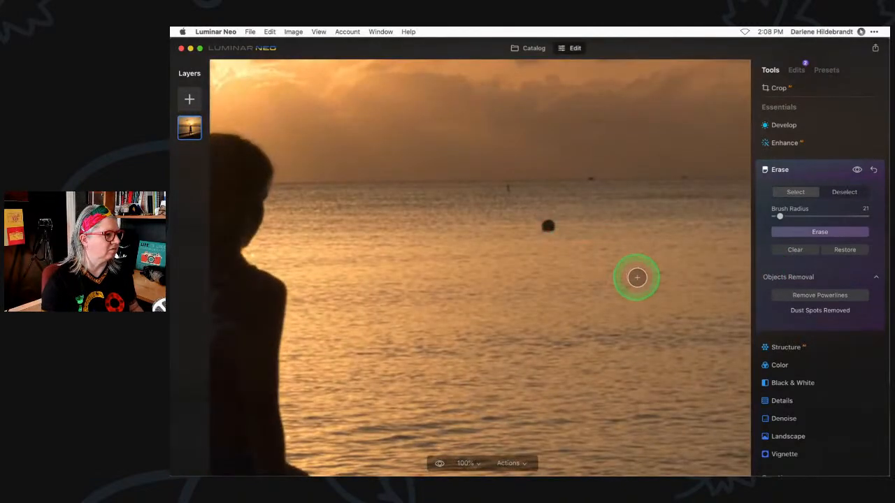
left_click(548, 226)
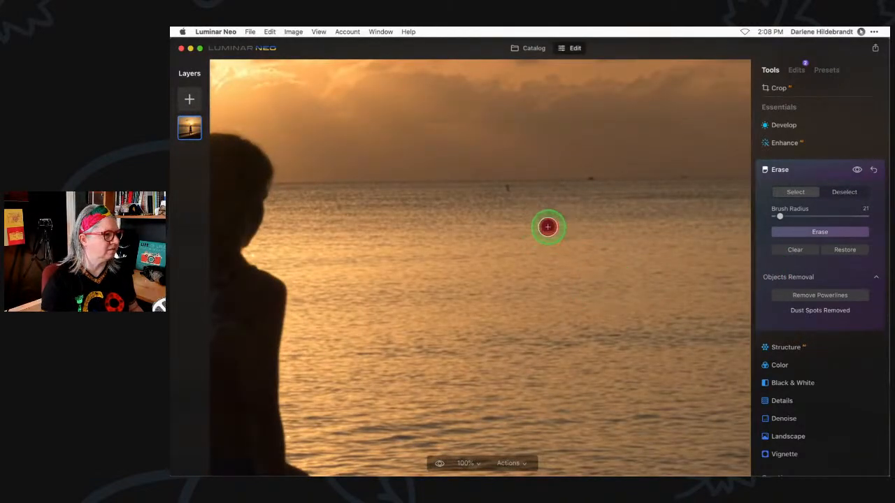
left_click(815, 232)
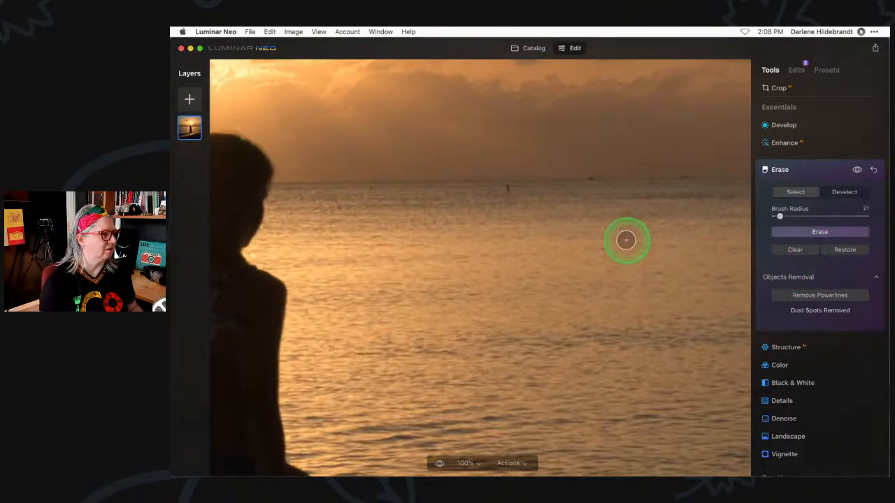
- Erase the small dark markers on the water and along the horizon beside the silhouette, using a brush radius of 15
key("bracketleft")
left_click(497, 191)
left_click(789, 232)
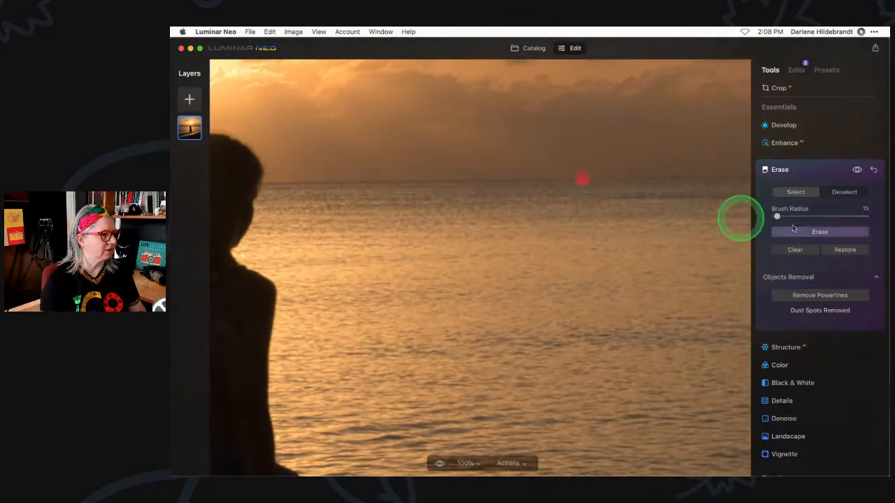
left_click(819, 230)
left_click(674, 179)
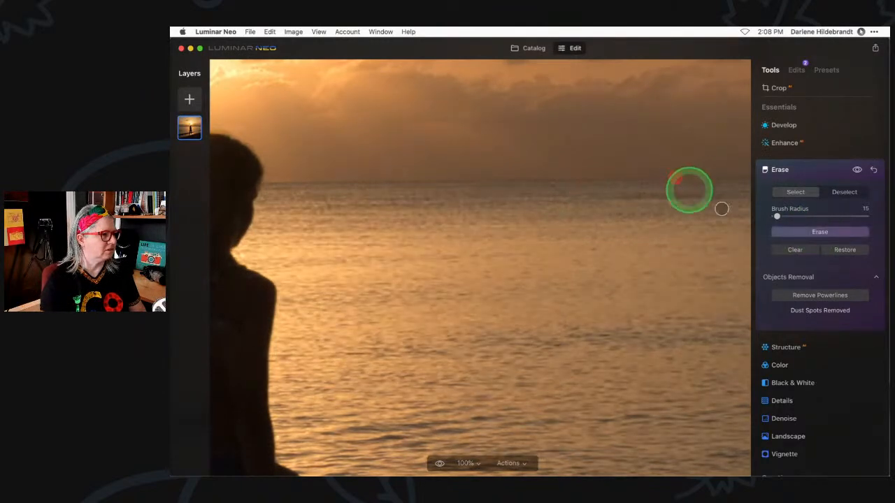
left_click(799, 230)
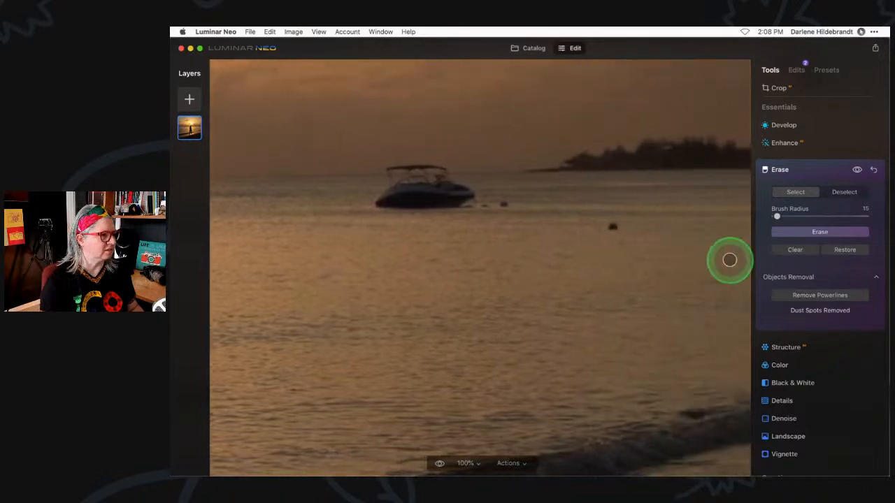
- Erase the dark buoy in the water between the boat and the island, and close the Erase tool
scroll(729, 260, "right", 4)
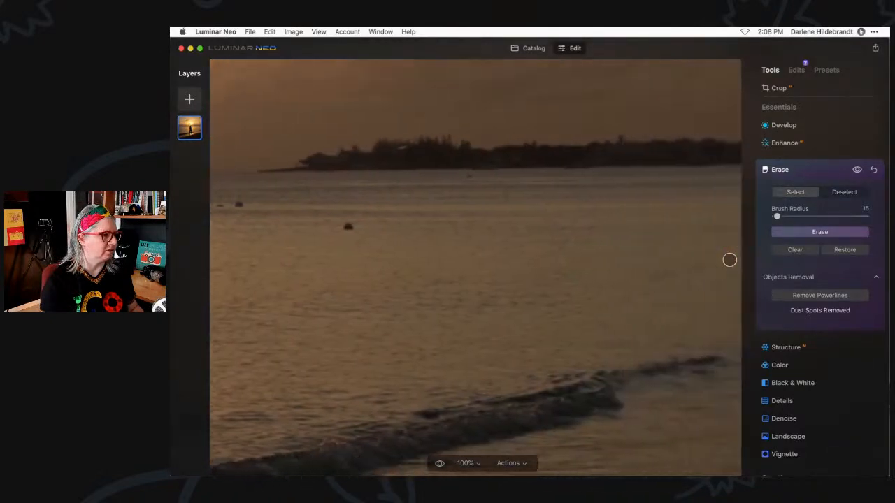
scroll(729, 260, "left", 8)
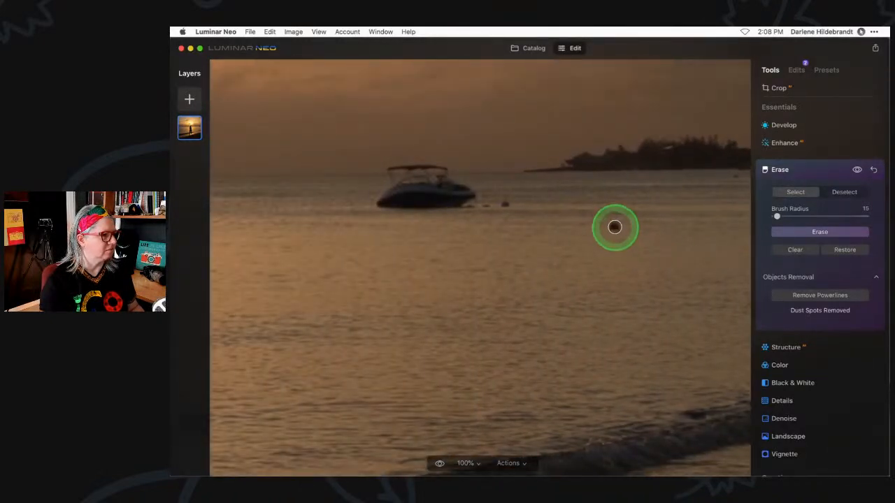
left_click(613, 228)
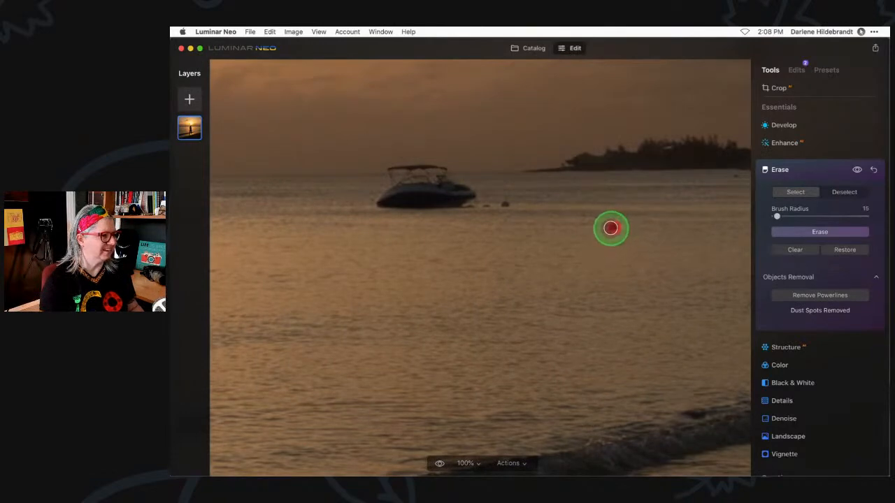
left_click(784, 233)
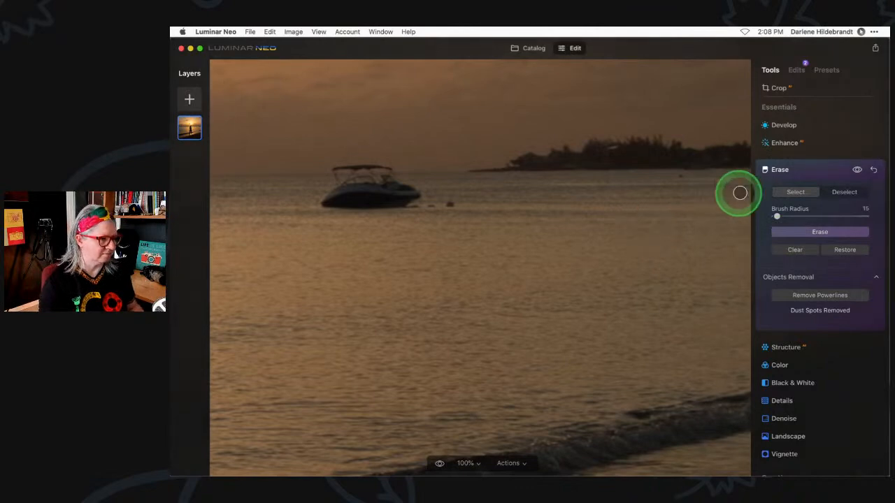
left_click(819, 169)
left_click(603, 206)
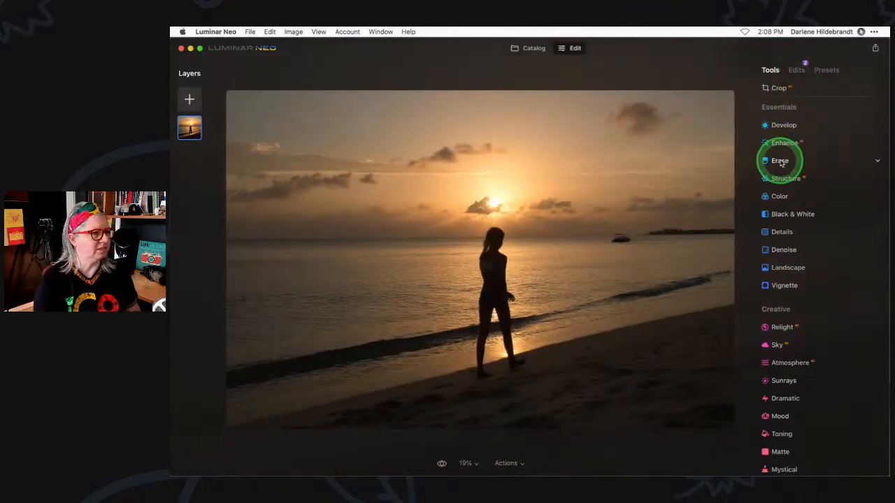
- Reopen the sunset photo's existing Develop edit and set its camera profile to Camera Landscape
left_click(797, 72)
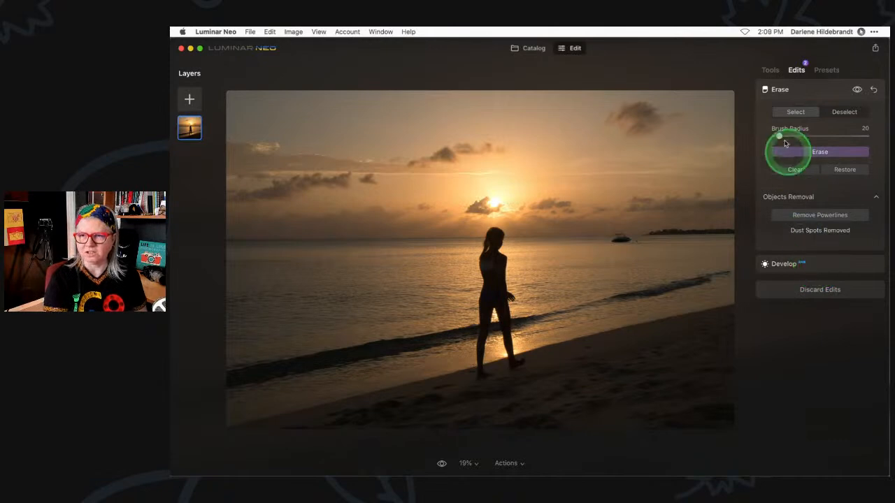
left_click(819, 267)
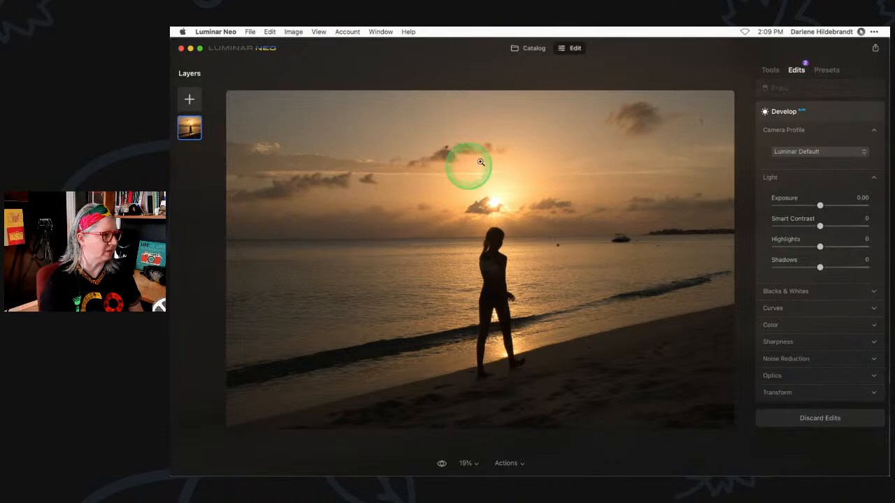
left_click(813, 151)
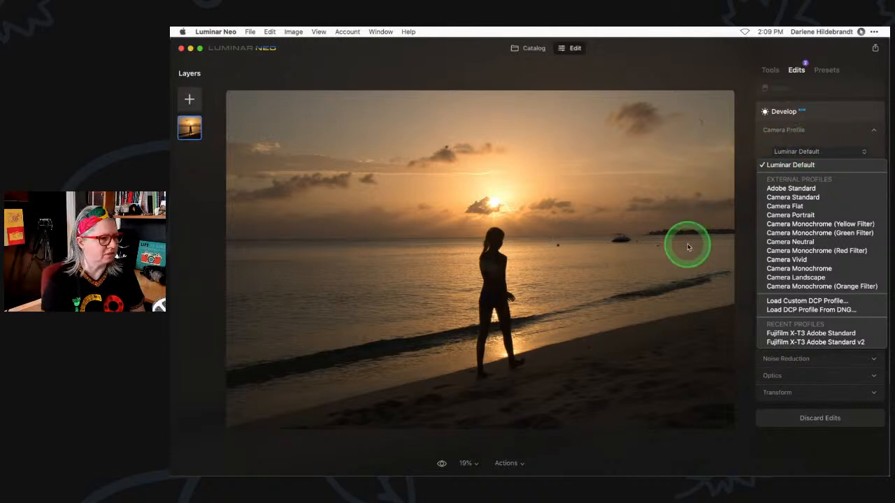
left_click(795, 277)
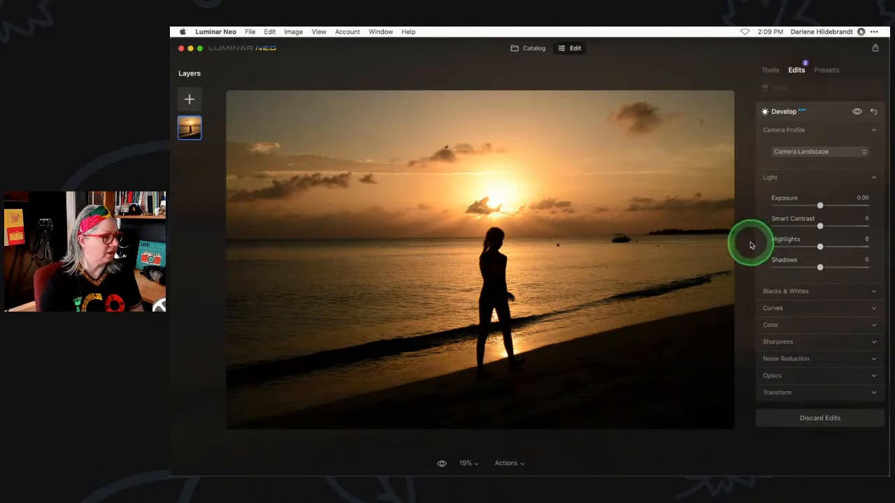
- Compare the Camera Standard and Adobe Standard profiles on the sunset photo and settle on Camera Standard
left_click(808, 156)
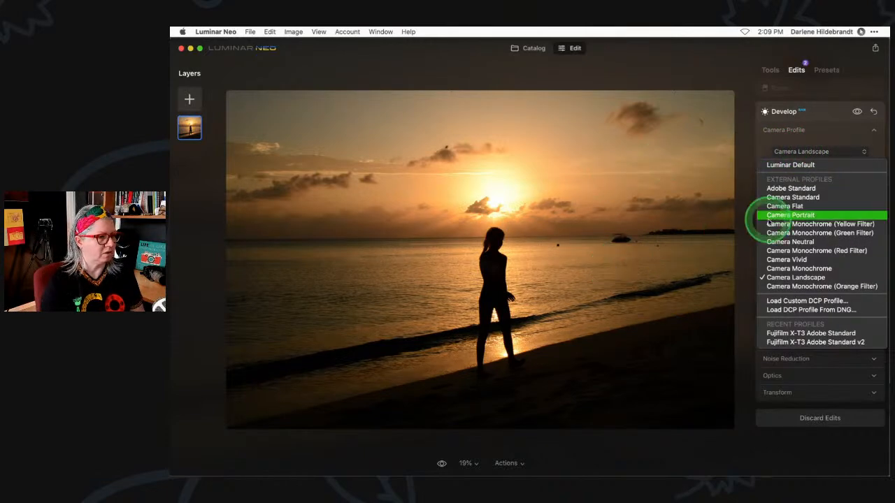
left_click(789, 197)
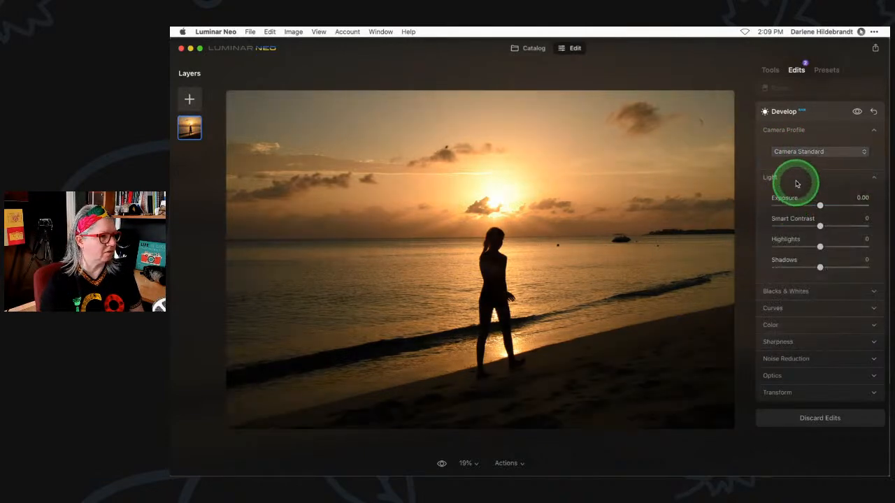
left_click(797, 153)
left_click(792, 189)
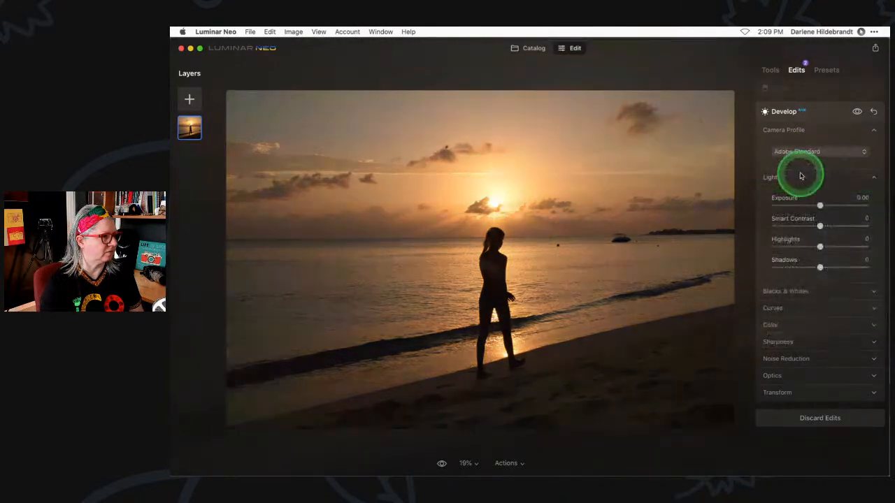
left_click(805, 153)
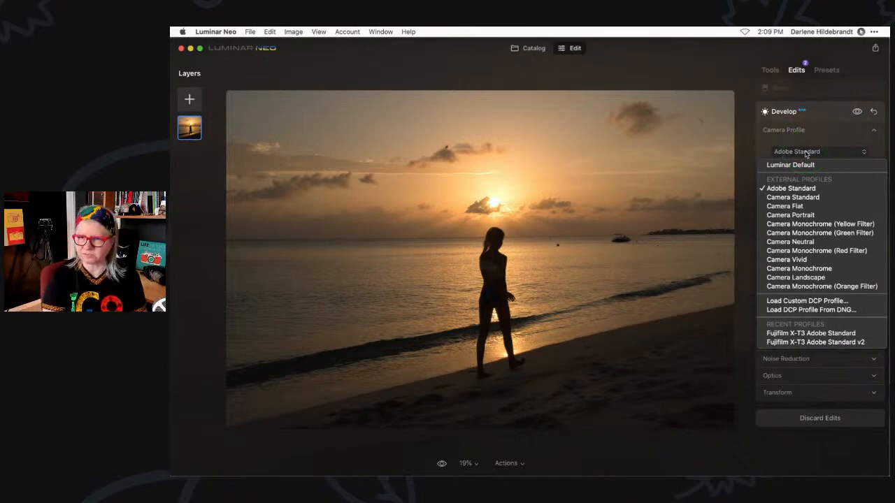
left_click(792, 197)
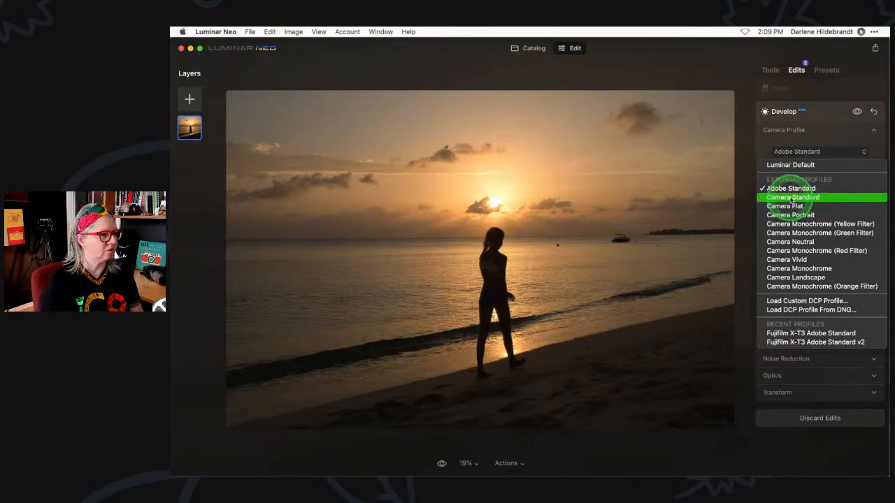
left_click(801, 154)
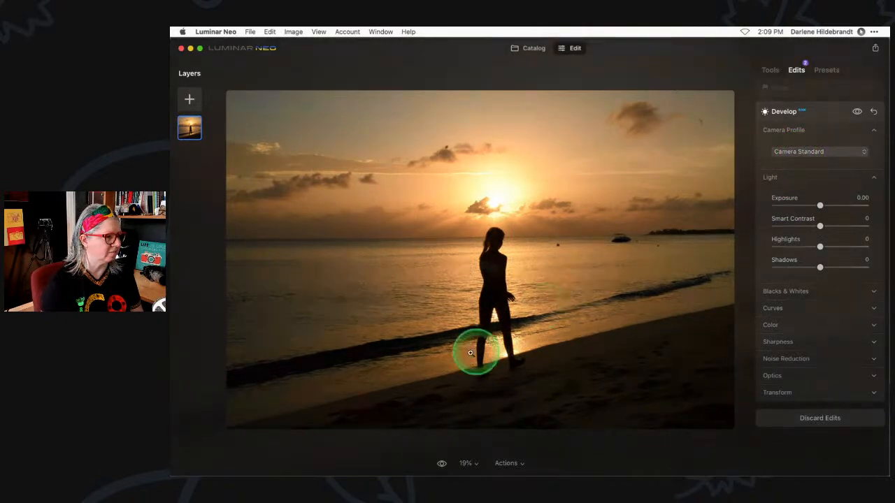
- Try the Camera Vivid and Camera Landscape profiles on the sunset photo, and go back to Camera Standard
left_click(791, 150)
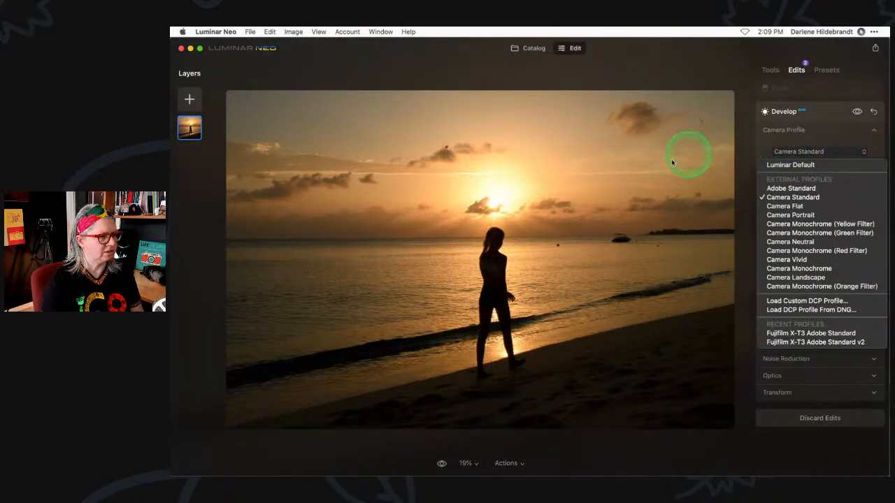
left_click(779, 265)
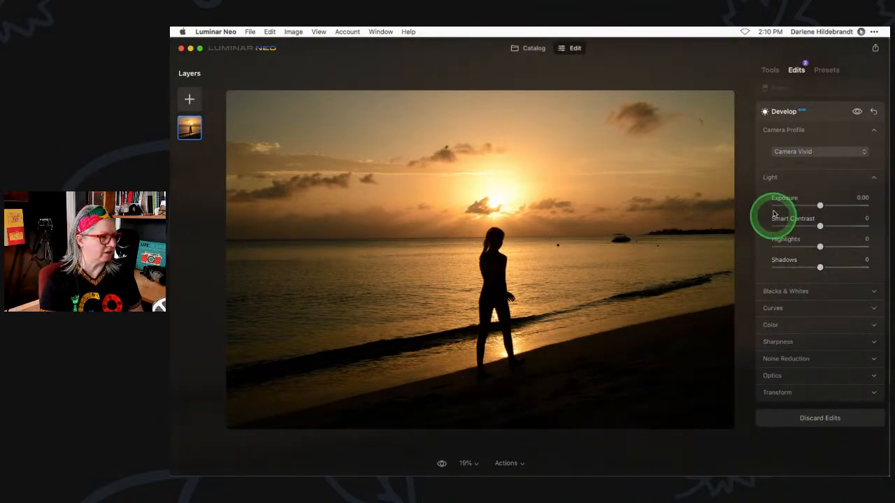
left_click(800, 158)
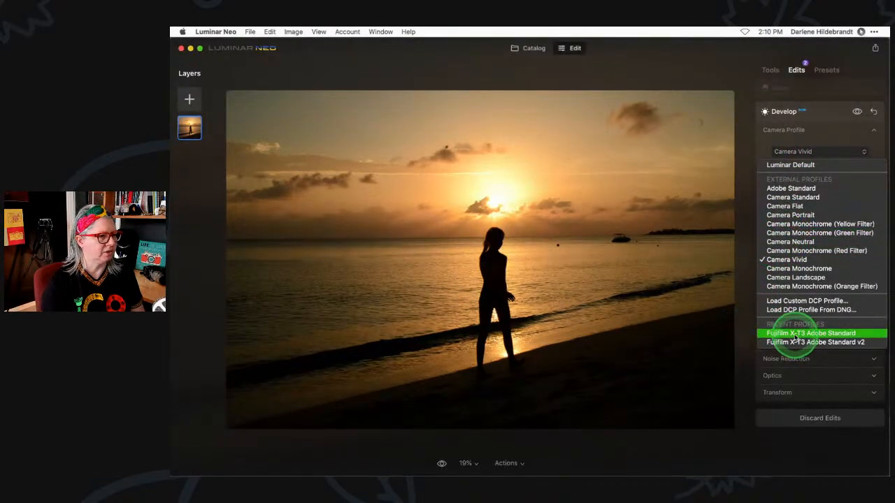
left_click(790, 279)
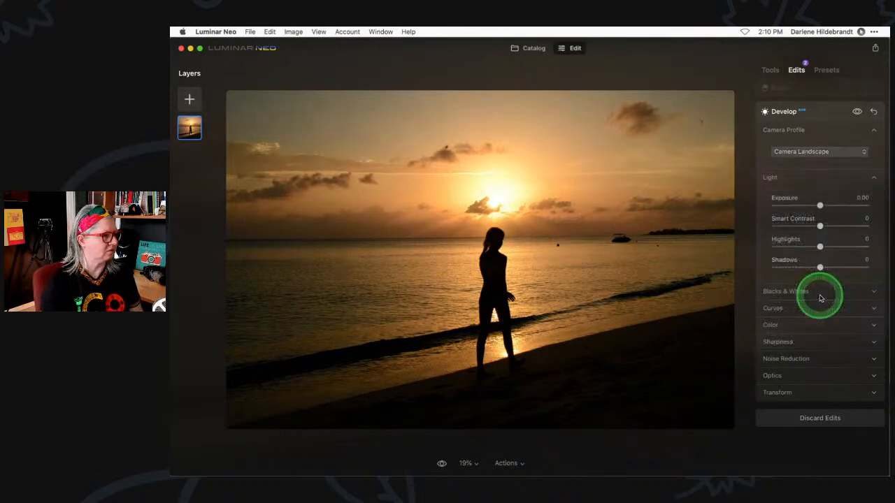
left_click(815, 152)
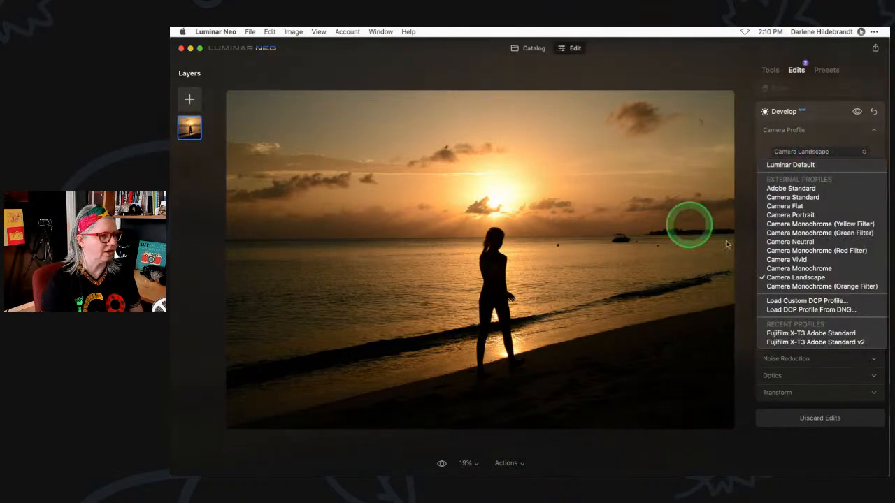
left_click(787, 198)
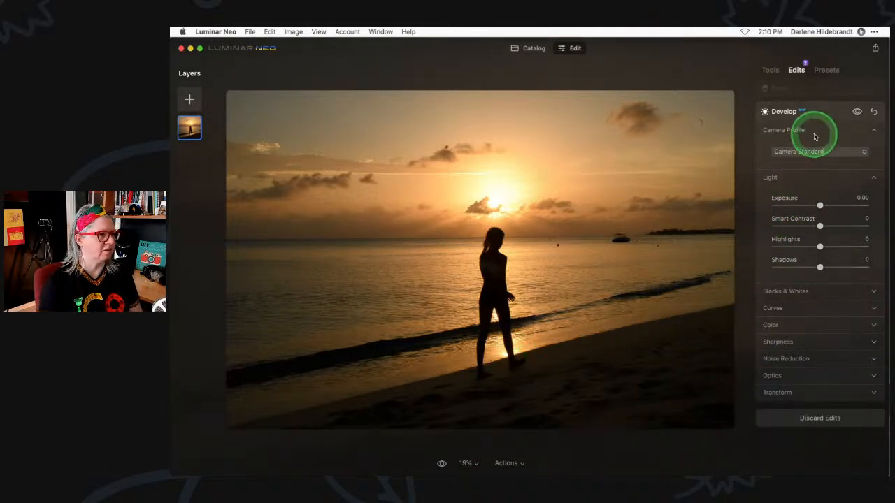
- Enable Auto Fix Chromatic Aberrations and Auto Defringe in the Develop edit's Optics settings, checking the silhouette's edges at 100%, and close Develop
left_click(783, 376)
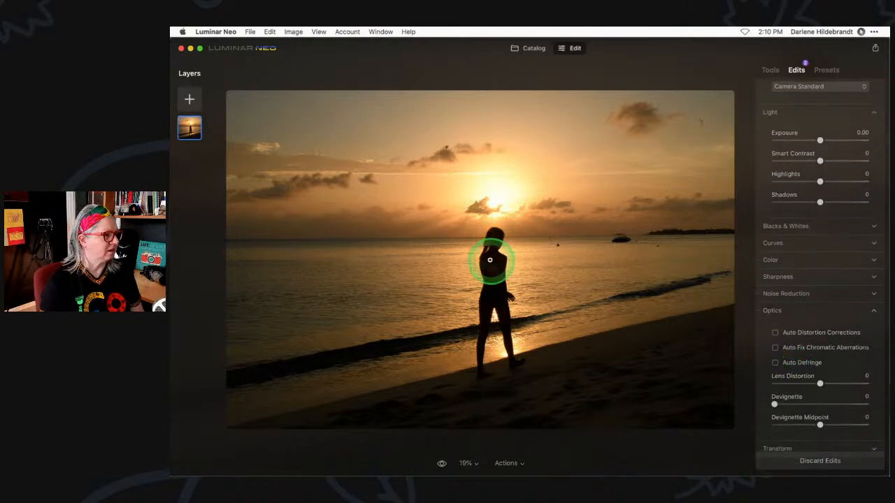
left_click(490, 260)
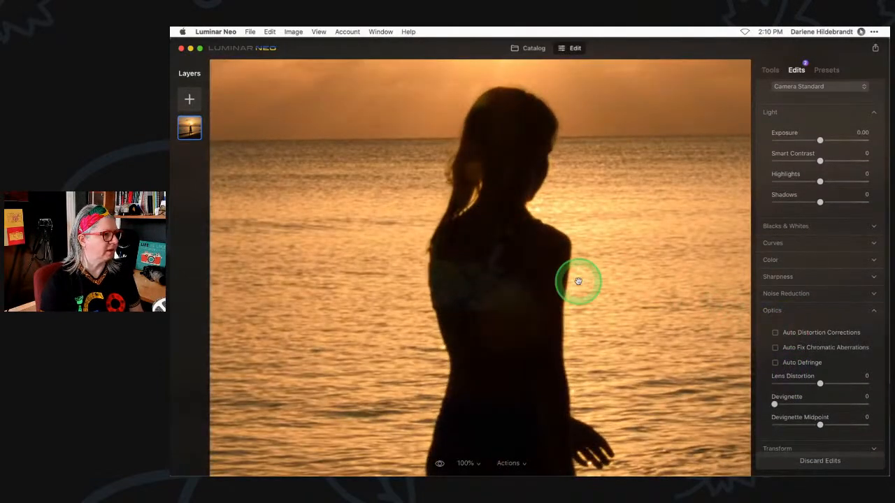
left_click(775, 347)
left_click(775, 362)
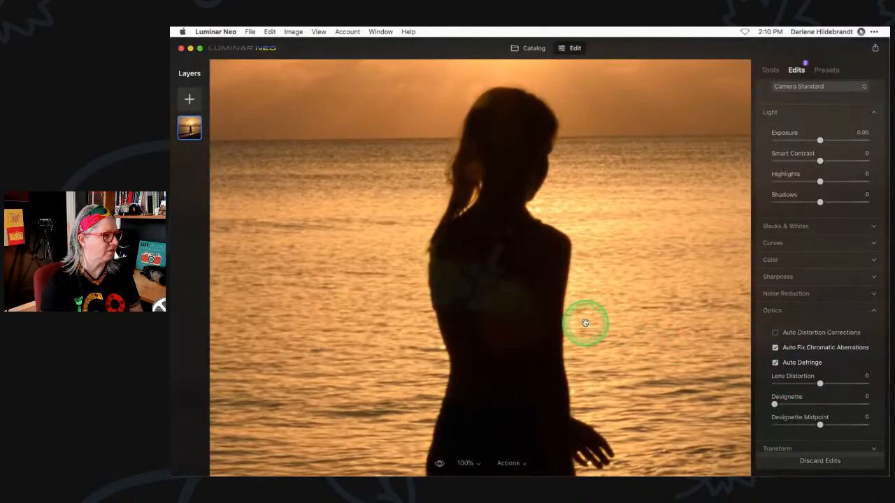
left_click(585, 323)
scroll(815, 310, "down", 1)
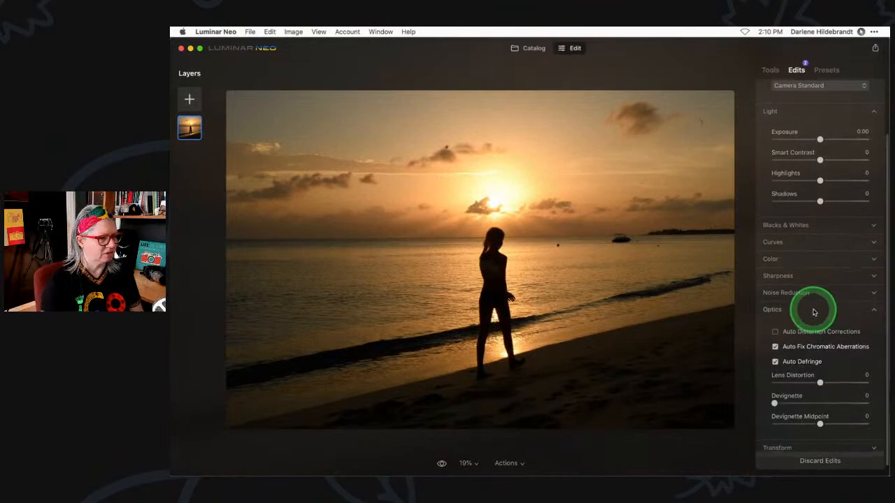
left_click(776, 328)
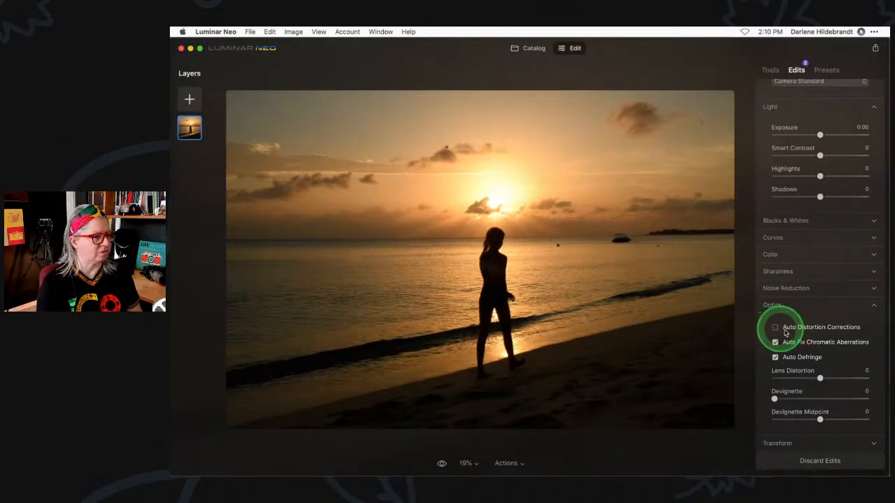
left_click(811, 308)
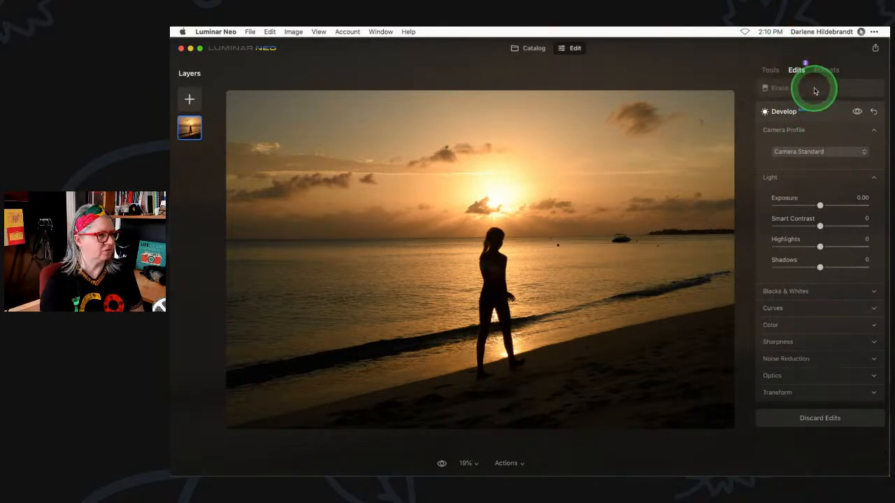
left_click(790, 111)
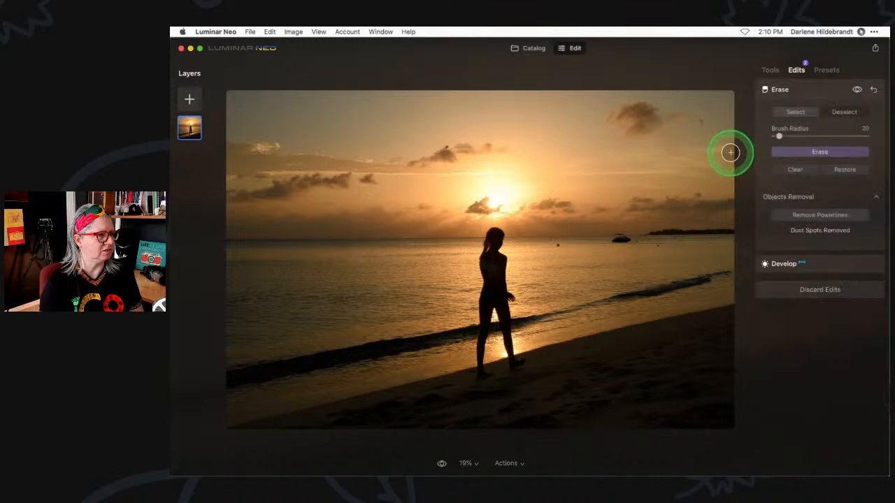
- Start the Crop tool on the sunset photo and generate an automatic AI crop at the Original ratio
left_click(770, 71)
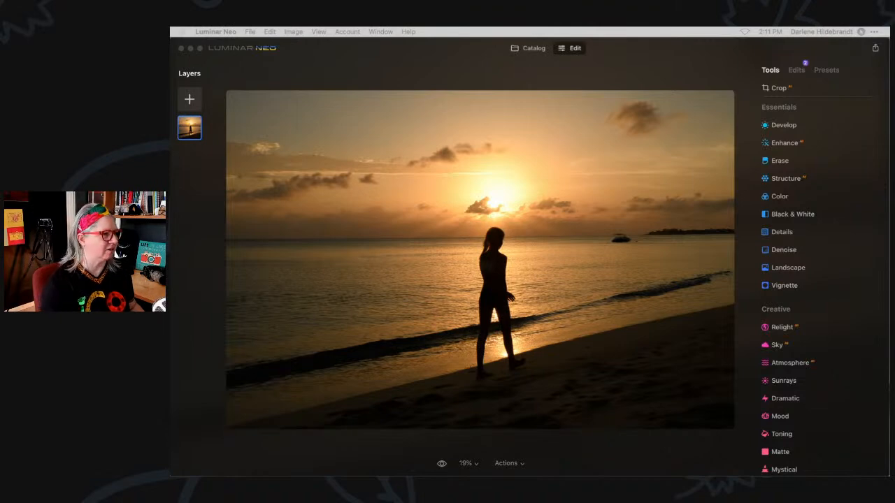
left_click(672, 67)
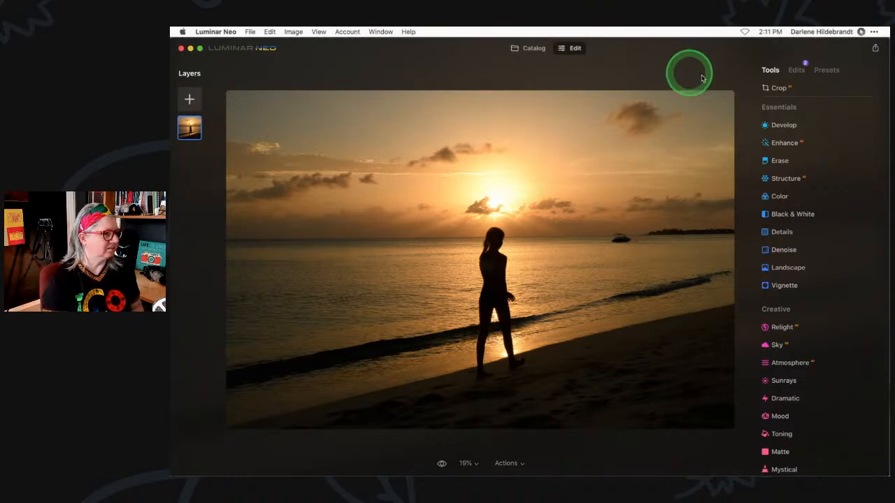
left_click(780, 88)
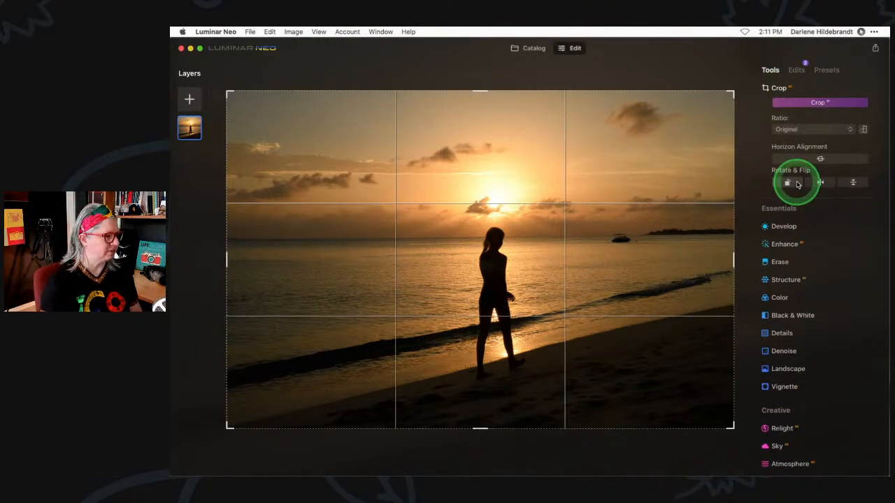
left_click(818, 102)
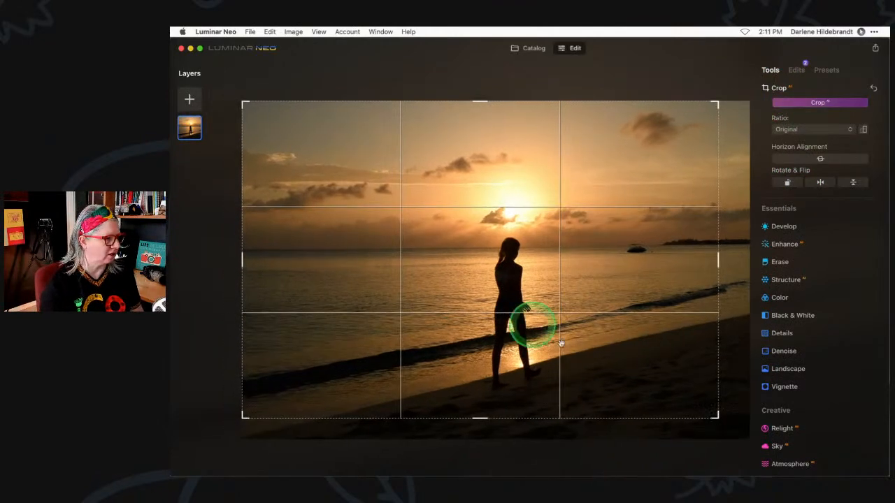
- Reposition the sunset photo inside the crop frame, tighten the frame slightly and set the crop ratio to Original
left_click_drag(600, 364, 539, 336)
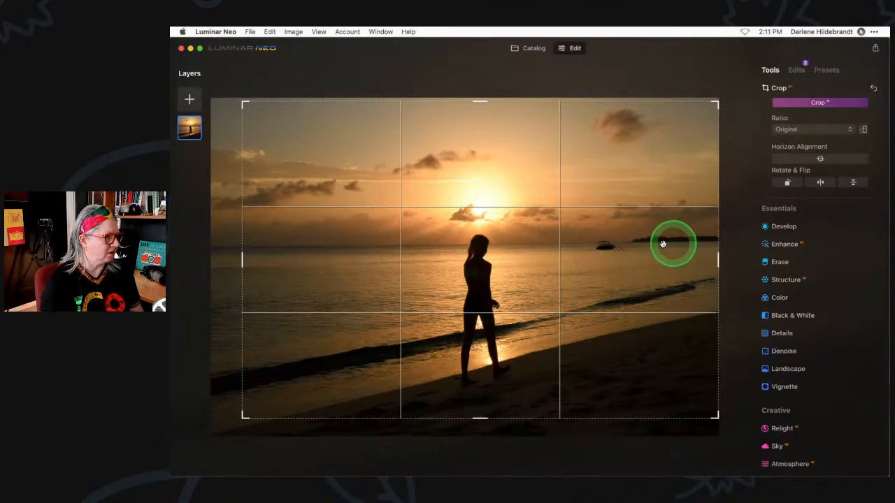
left_click_drag(660, 243, 658, 251)
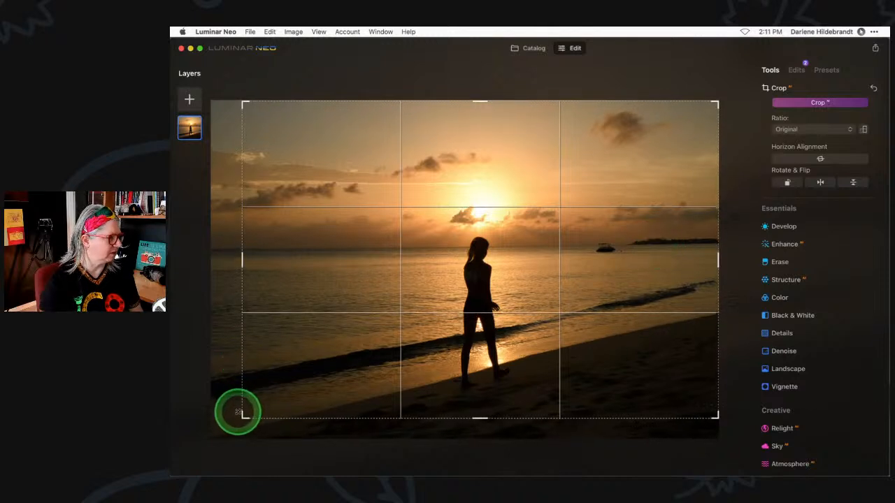
mouse_move(243, 415)
left_mouse_down()
mouse_move(259, 408)
mouse_move(250, 390)
mouse_move(258, 389)
mouse_move(284, 416)
mouse_move(248, 407)
left_mouse_up()
left_click(783, 130)
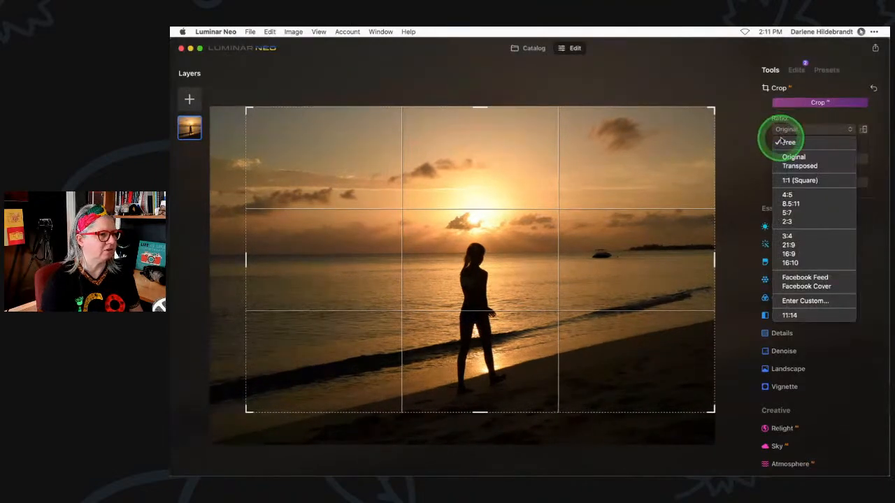
left_click(784, 160)
- Tighten the crop so the woman stands near the first vertical third line, and apply it
left_click_drag(231, 422, 276, 409)
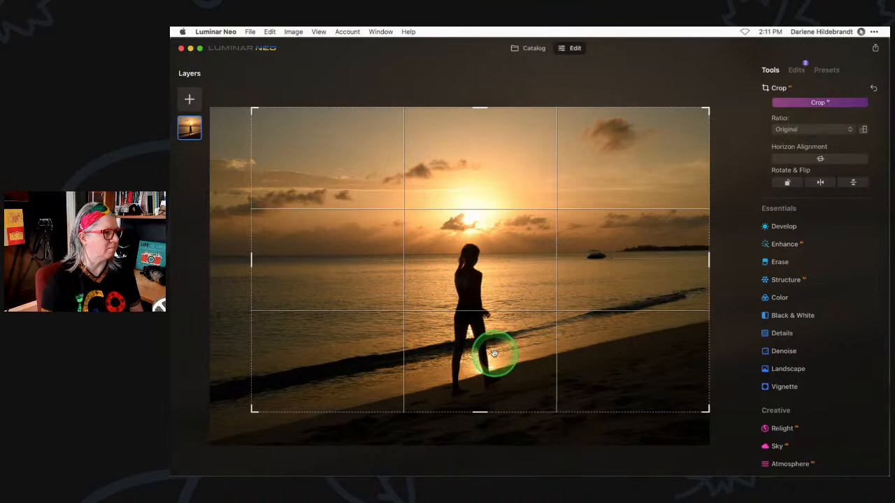
left_click_drag(251, 106, 296, 130)
left_click_drag(409, 247, 409, 243)
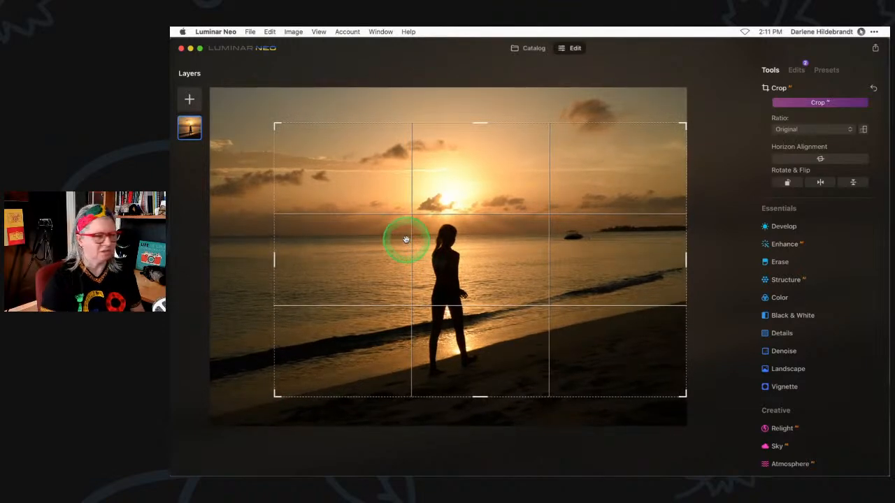
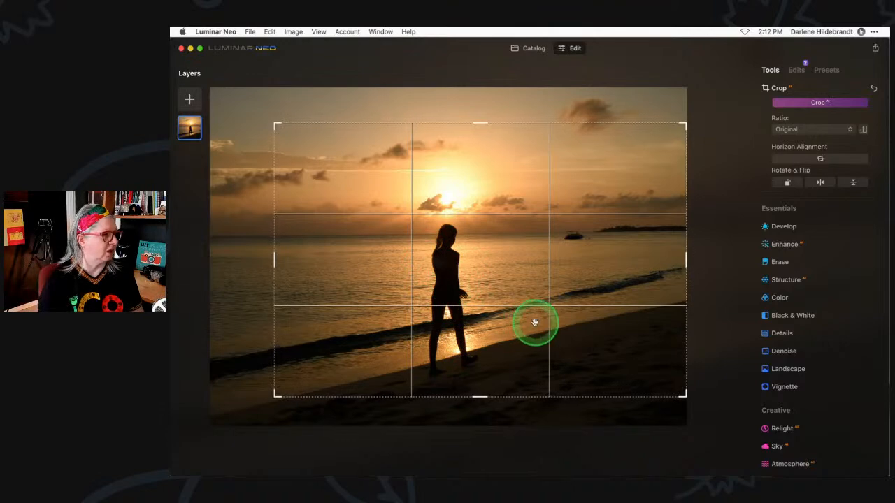
double_click(573, 318)
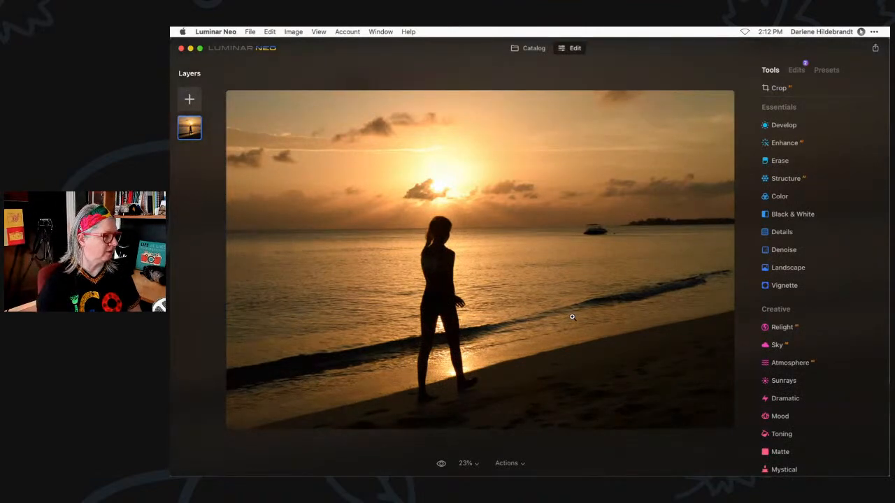
- Reopen the photo's existing Develop edit and set Highlights to -43 and Shadows to 27
left_click(796, 72)
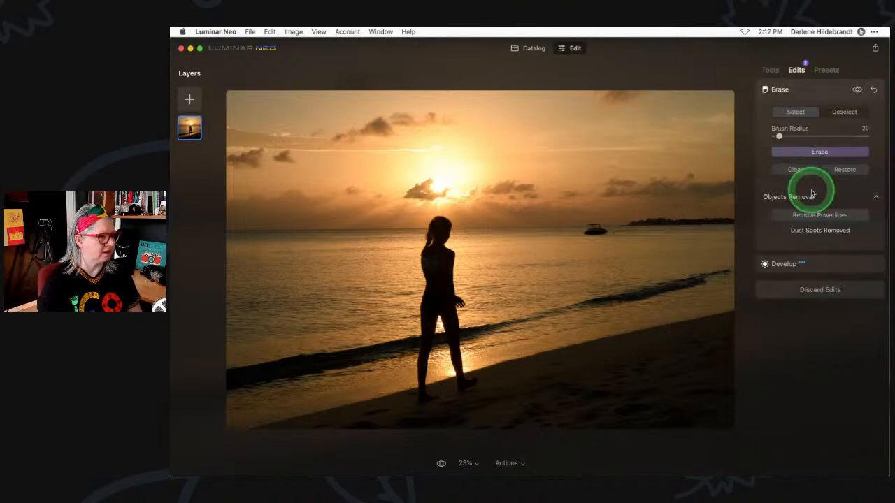
left_click(820, 265)
left_click(773, 308)
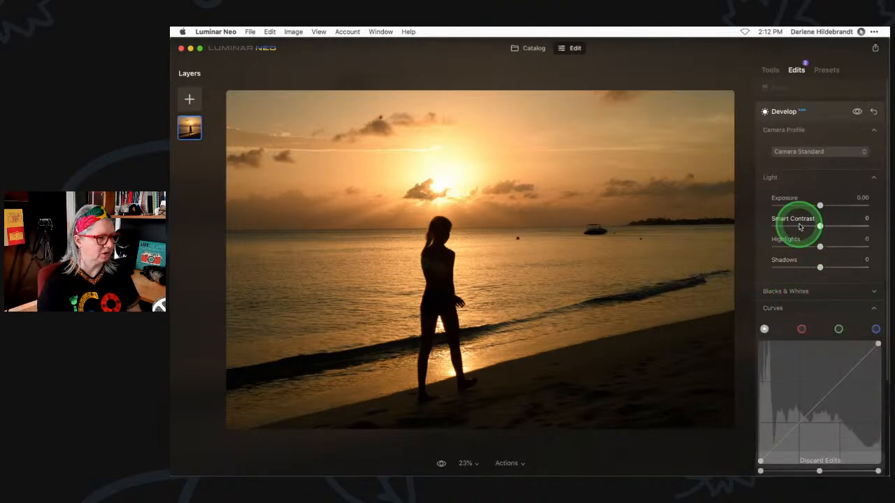
scroll(801, 227, "down", 3)
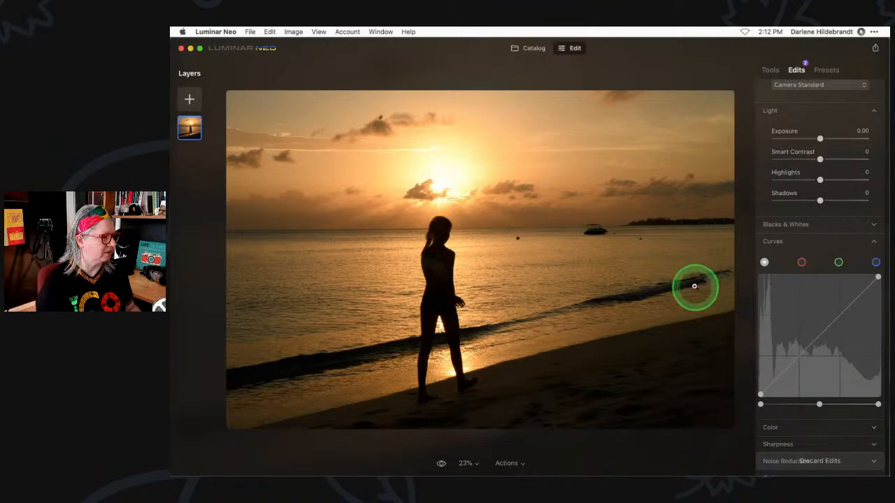
left_click_drag(820, 201, 776, 183)
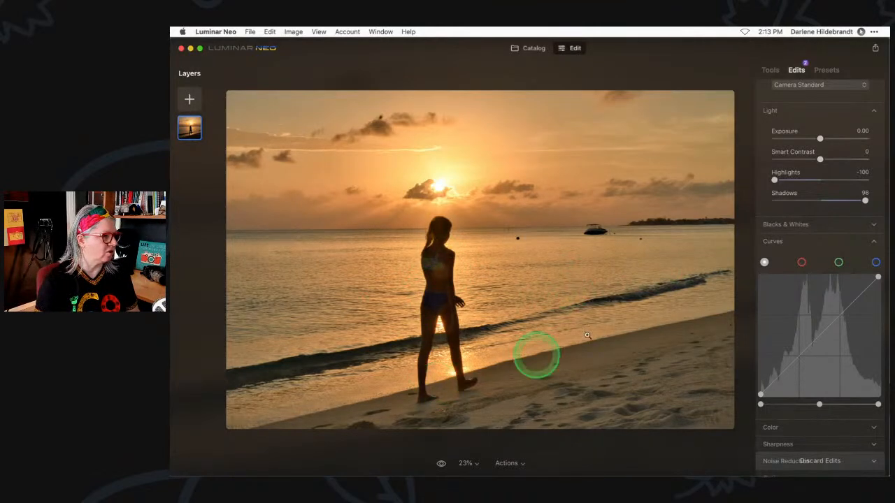
left_click_drag(865, 200, 833, 200)
left_click_drag(776, 179, 802, 181)
- Try an Exposure of 1.33 in the Develop edit and reset it to 0.00
mouse_move(820, 139)
left_mouse_down()
mouse_move(840, 139)
mouse_move(832, 139)
left_mouse_up()
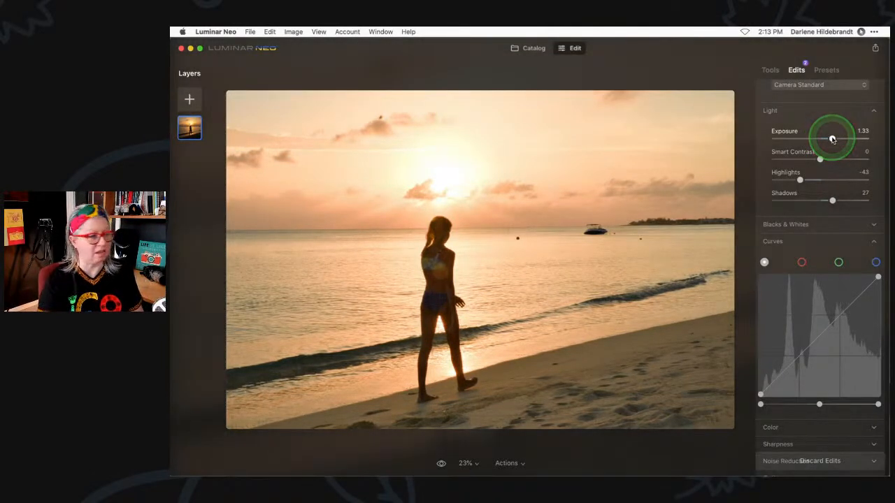
double_click(832, 139)
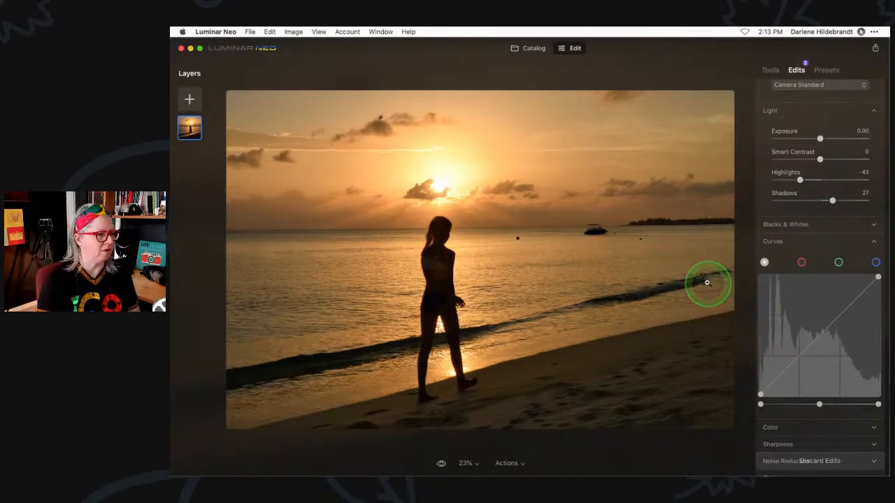
scroll(791, 112, "up", 1)
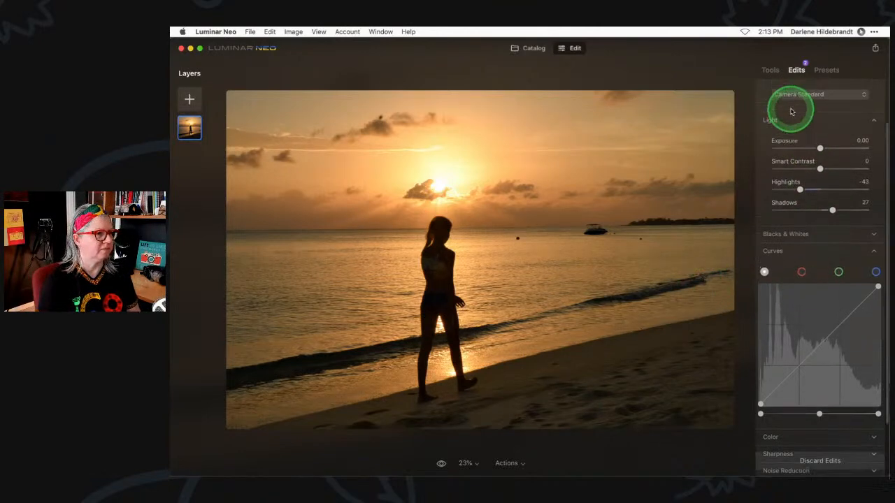
- Start Color Harmony and try a Color Contrast Amount of 65 with Hue at 0, comparing the photo with the effect hidden
left_click(770, 70)
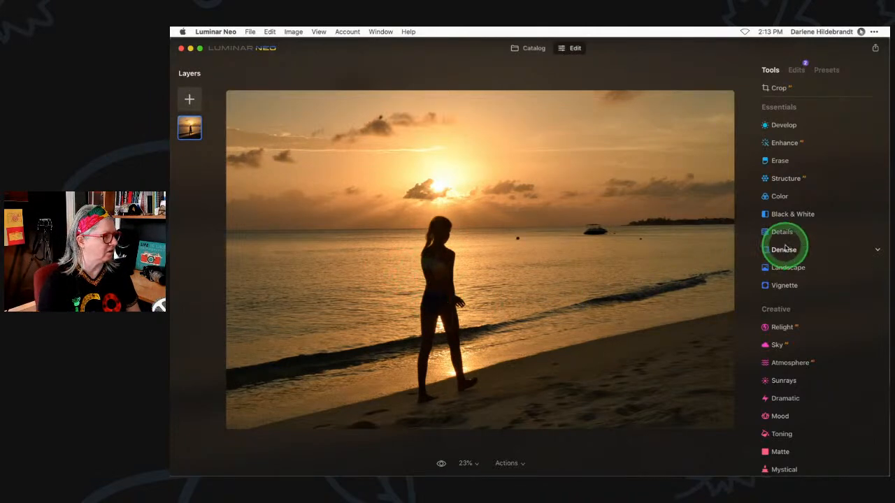
scroll(819, 245, "down", 1)
scroll(820, 248, "down", 5)
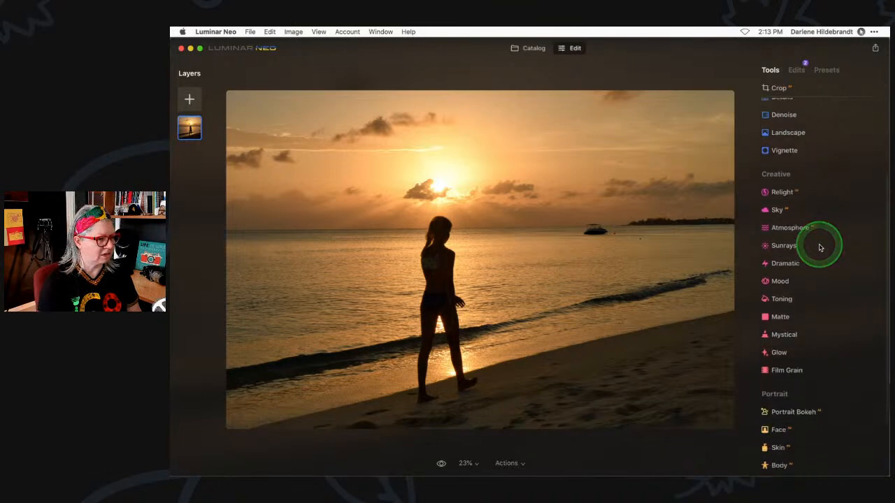
scroll(820, 247, "down", 1)
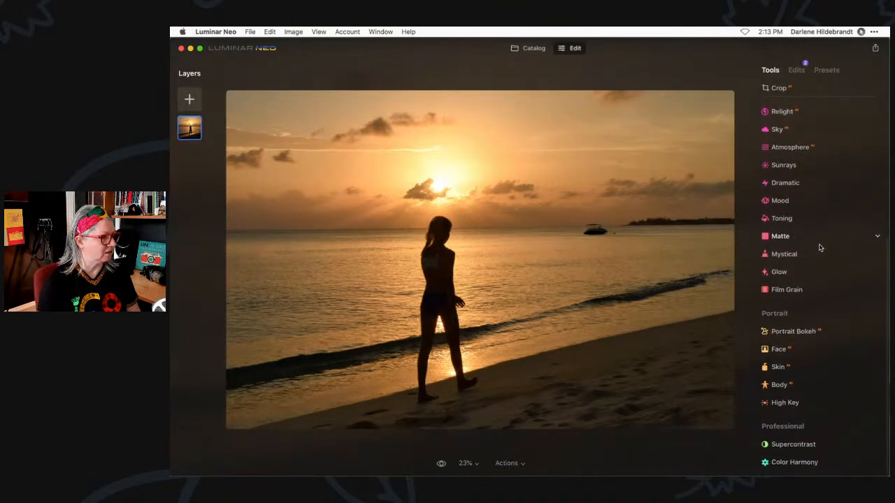
left_click(794, 462)
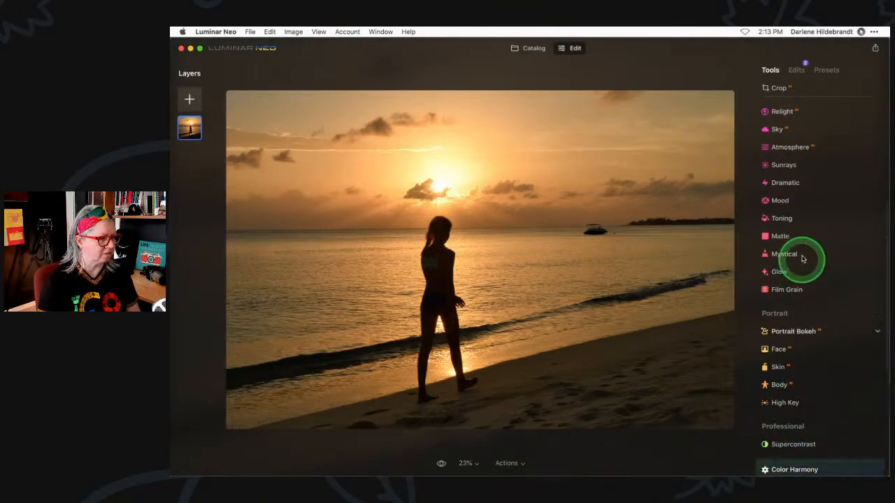
left_click_drag(774, 345, 823, 345)
left_click(779, 365)
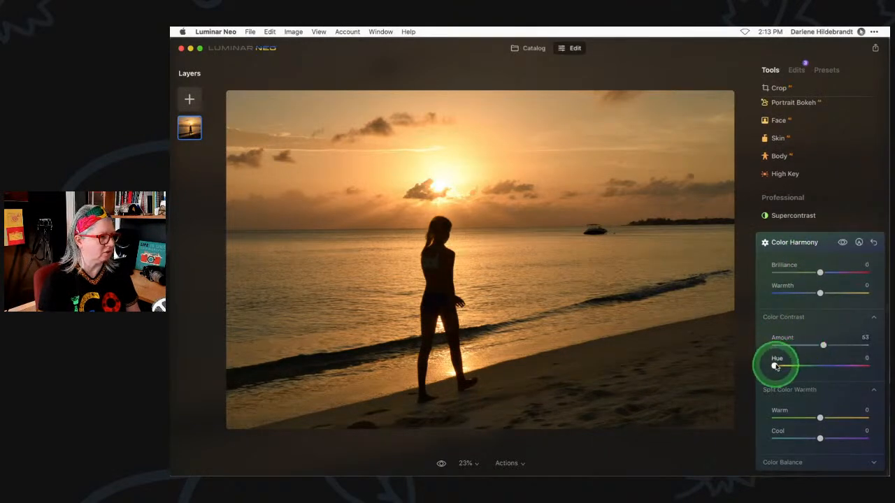
mouse_move(784, 369)
left_mouse_down()
mouse_move(809, 366)
mouse_move(775, 368)
left_mouse_up()
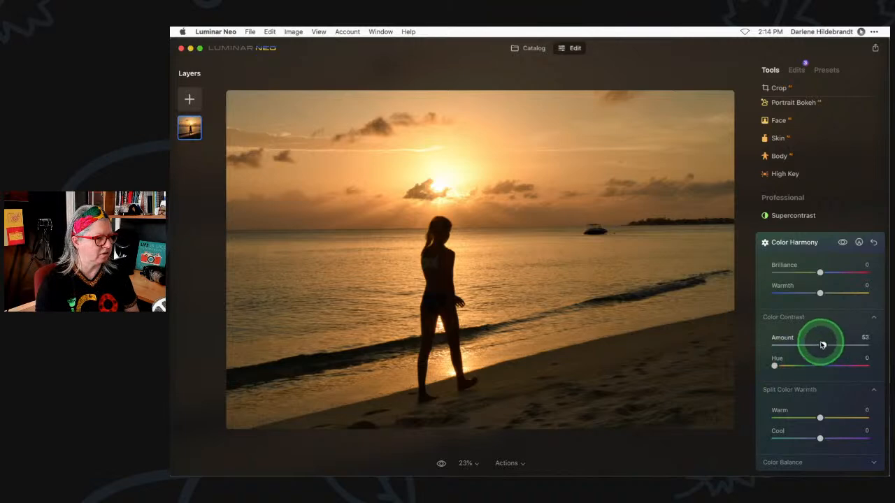
mouse_move(821, 344)
left_mouse_down()
mouse_move(787, 349)
mouse_move(843, 347)
mouse_move(830, 345)
left_mouse_up()
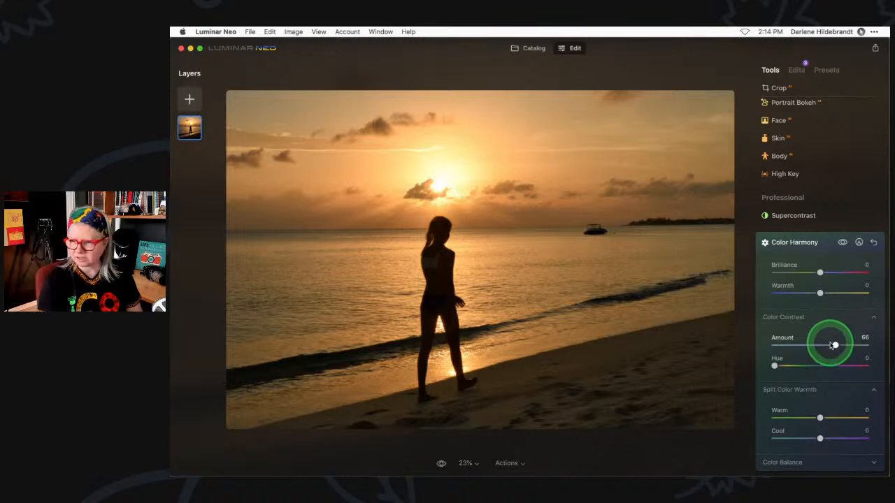
left_click(877, 350)
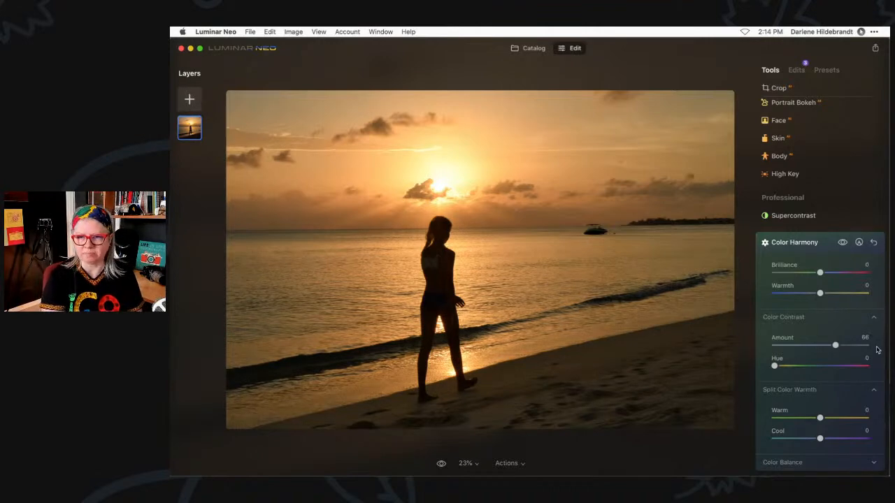
mouse_move(836, 345)
left_mouse_down()
mouse_move(766, 345)
mouse_move(835, 342)
left_mouse_up()
left_click(843, 243)
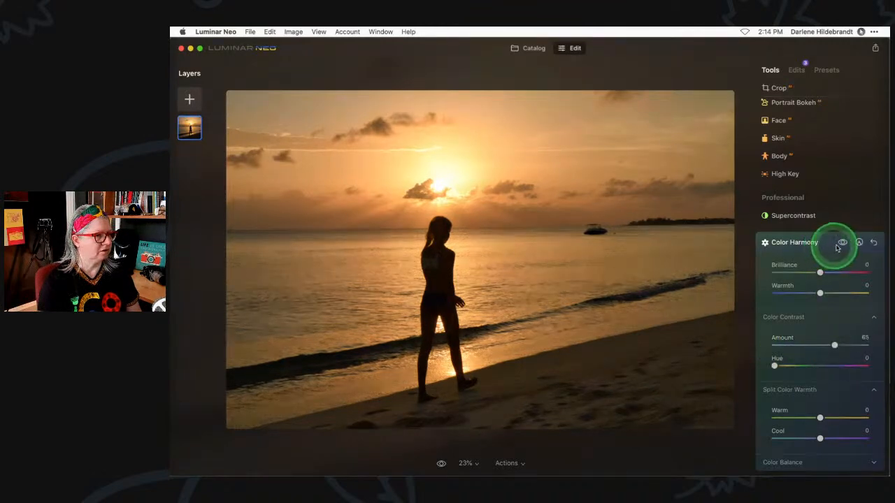
- Reset Color Harmony and delete it from the photo's edits
left_click(873, 243)
left_click(825, 241)
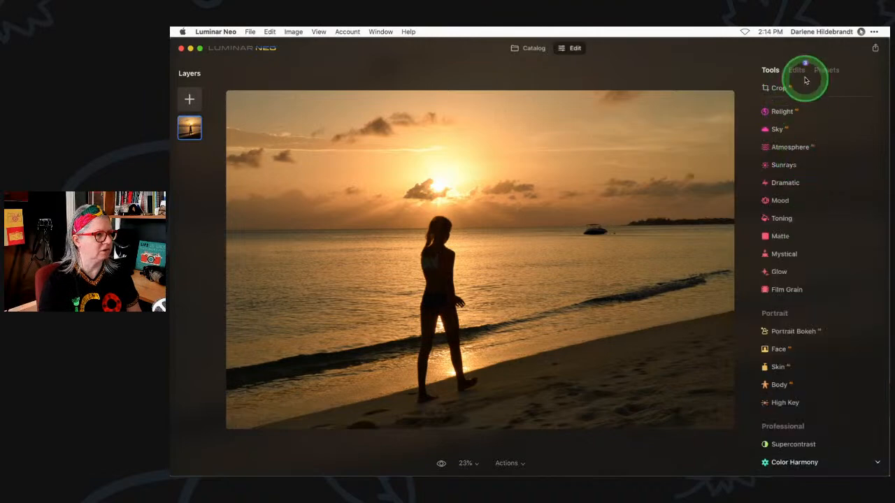
left_click(797, 70)
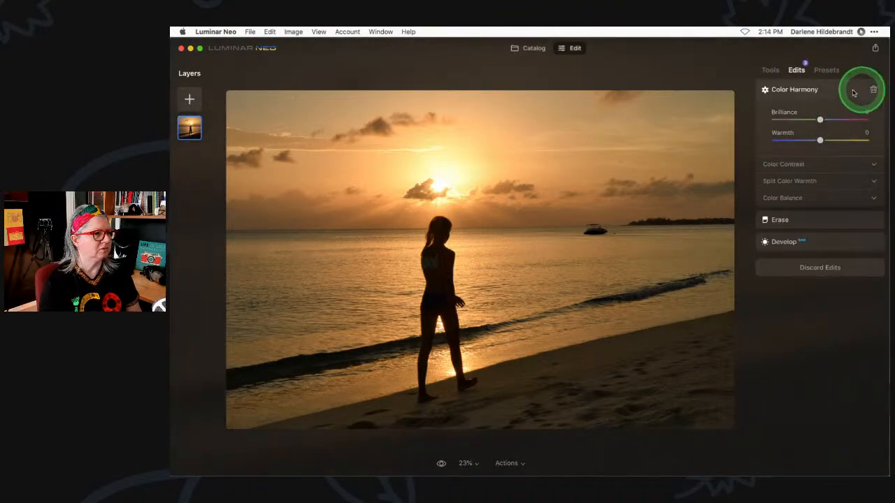
left_click(873, 90)
- Start Color Harmony afresh and, after sweeping the hue range, set Color Contrast to Amount 10 and Hue 63
left_click(771, 73)
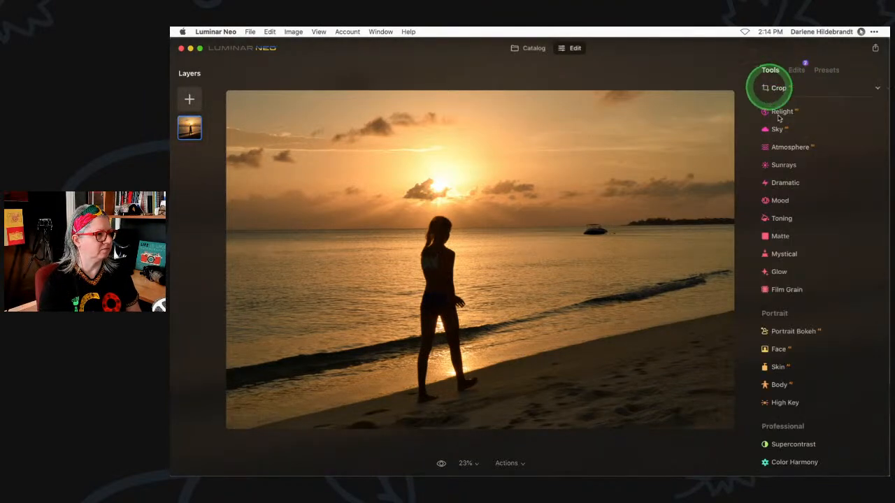
left_click(793, 460)
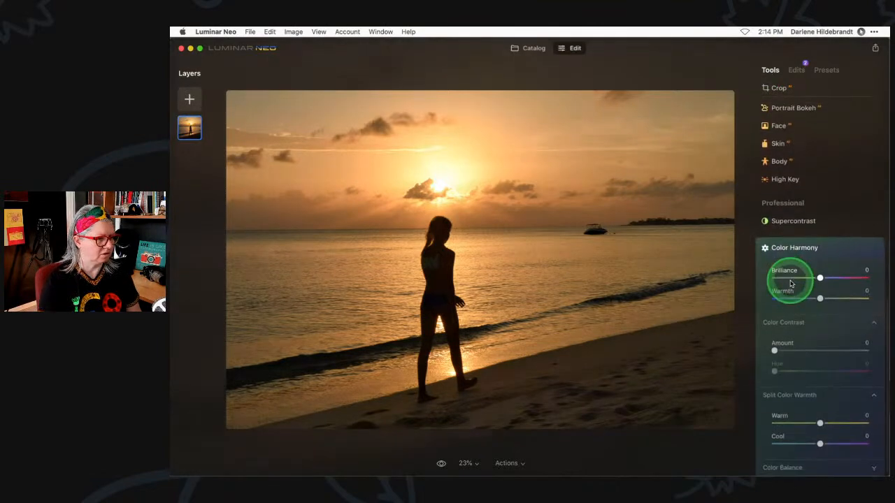
left_click_drag(775, 345, 799, 342)
left_click_drag(775, 366, 865, 364)
left_click_drag(871, 364, 786, 365)
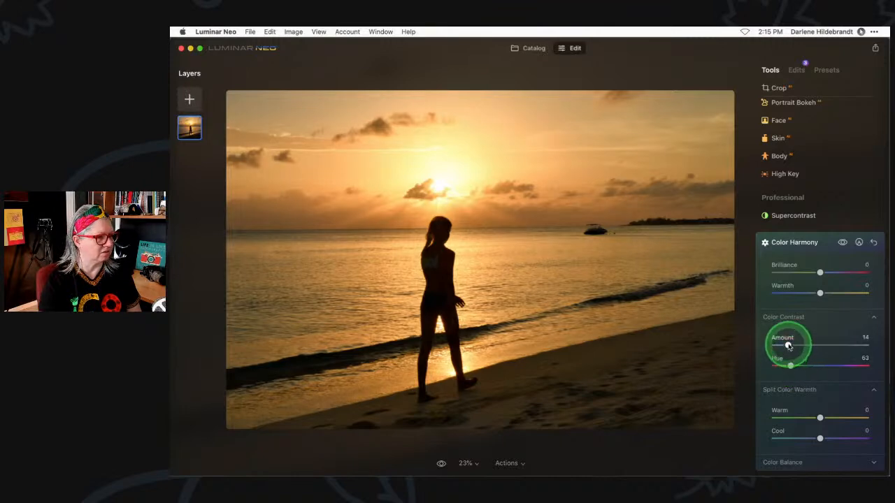
- Try a Split Color Warmth Warm value of -100, and settle on Warm -2 and Cool -46
left_click_drag(820, 417, 741, 421)
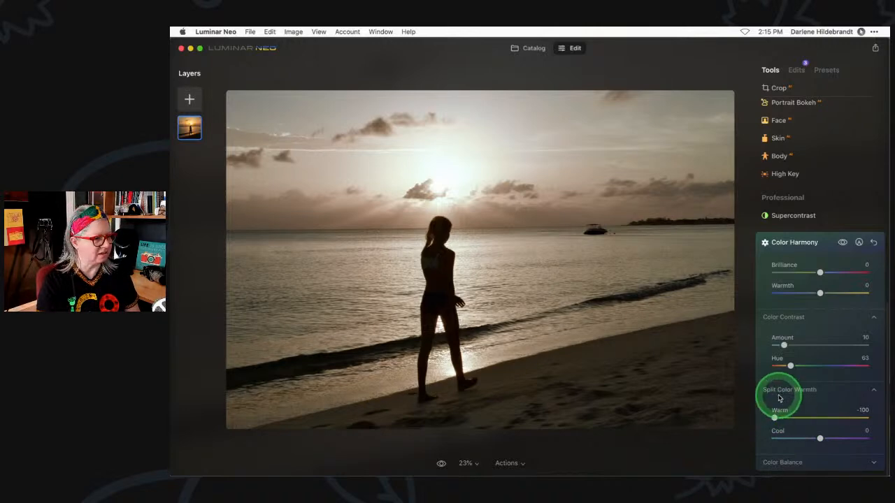
left_click_drag(776, 417, 736, 420)
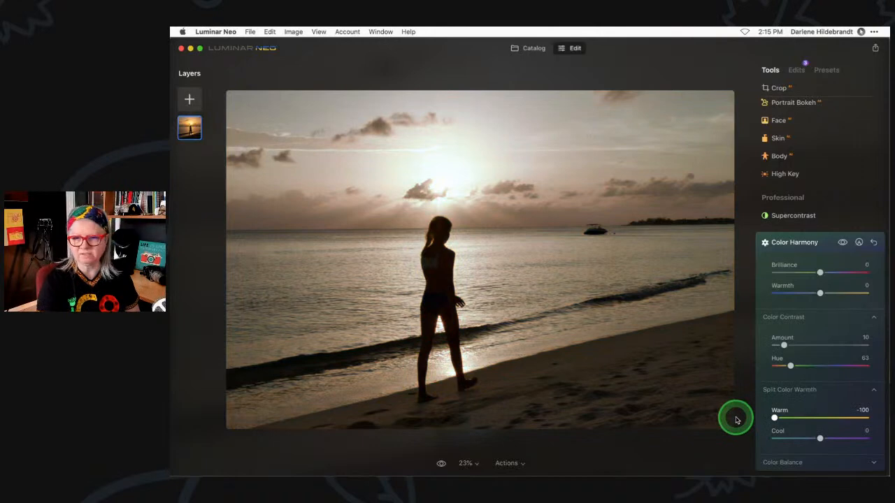
left_click_drag(781, 418, 799, 431)
- Set Color Contrast to Amount 20 and Hue 119, compare the photo with the effect hidden, and close Color Harmony
left_click_drag(788, 345, 810, 366)
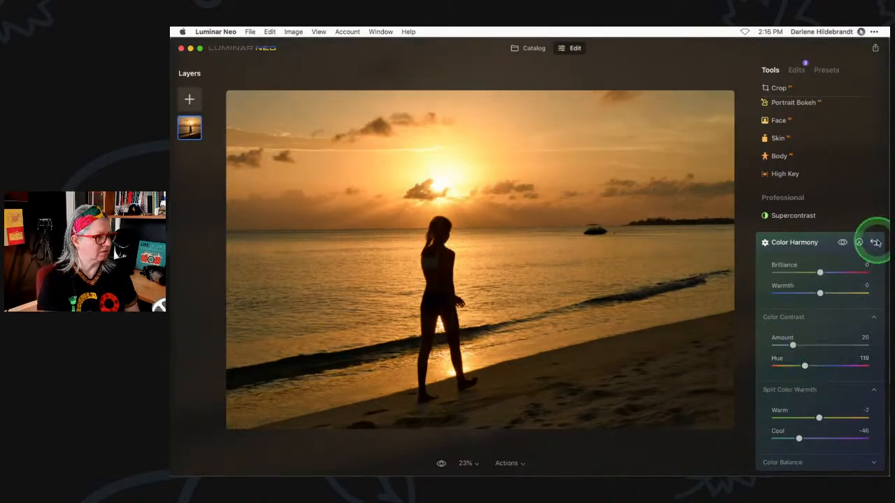
left_click(842, 244)
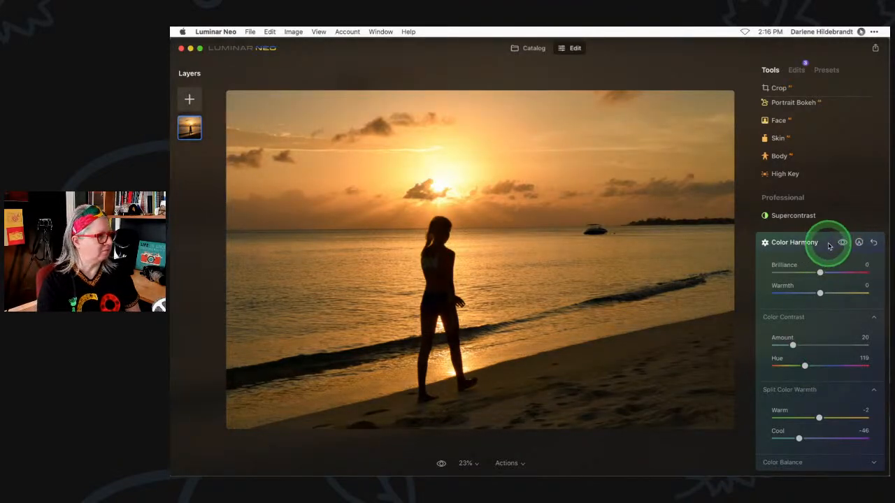
left_click(829, 244)
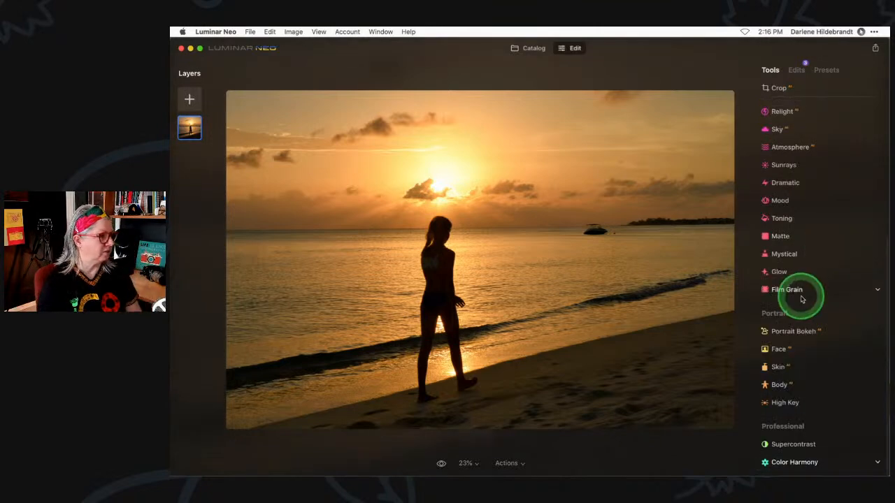
- Add Sunrays to the photo, place the sun center over the real sun, and set Amount to 28
scroll(802, 299, "up", 2)
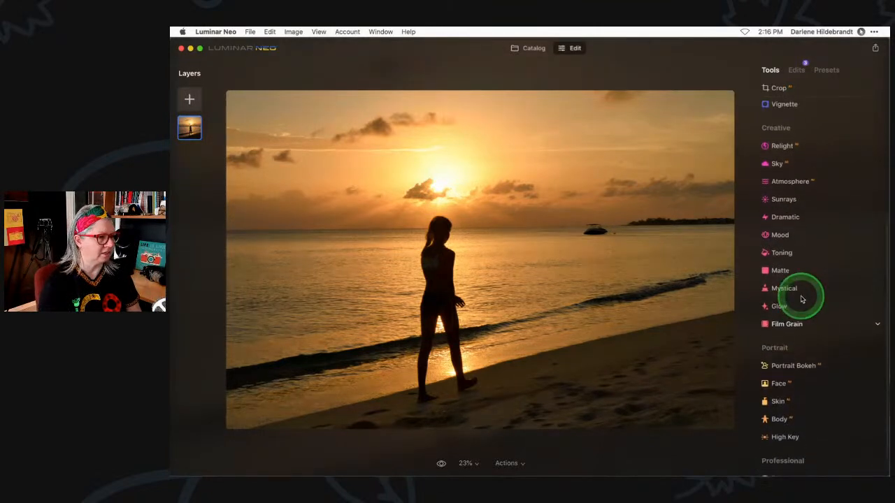
left_click(791, 207)
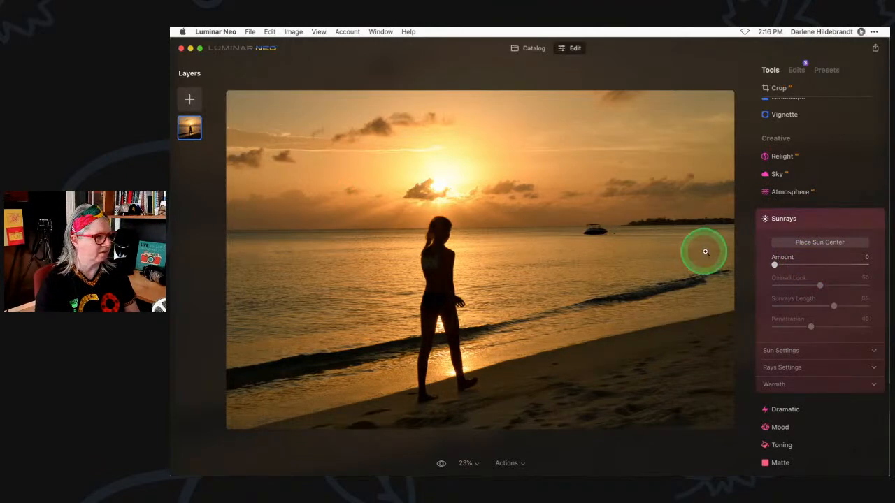
left_click_drag(775, 265, 824, 266)
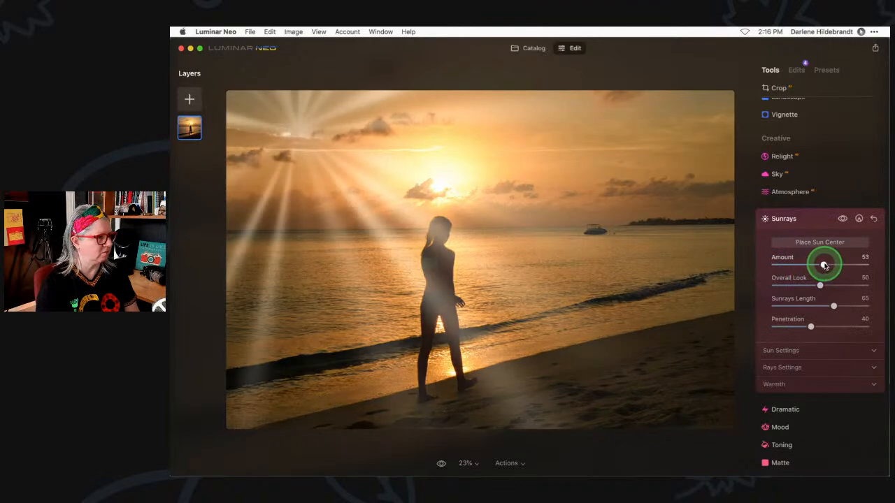
left_click(818, 242)
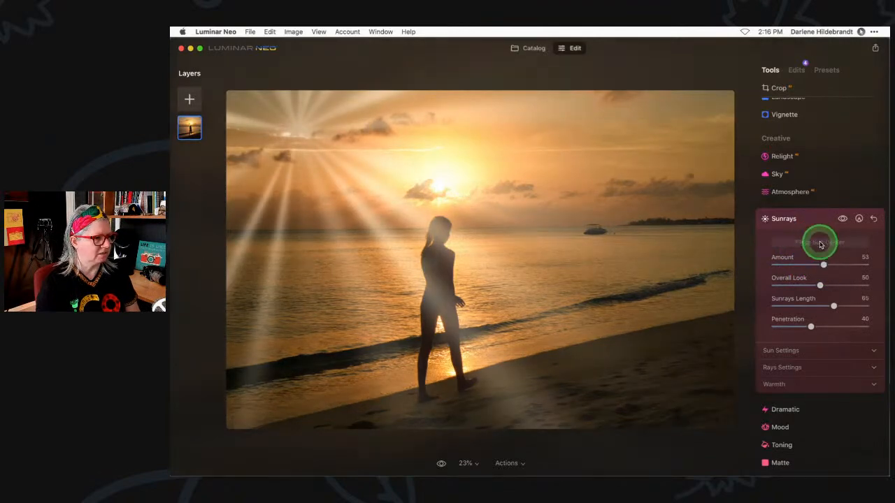
mouse_move(378, 157)
left_mouse_down()
mouse_move(342, 148)
mouse_move(364, 196)
mouse_move(607, 200)
mouse_move(623, 198)
mouse_move(616, 138)
mouse_move(435, 193)
left_mouse_up()
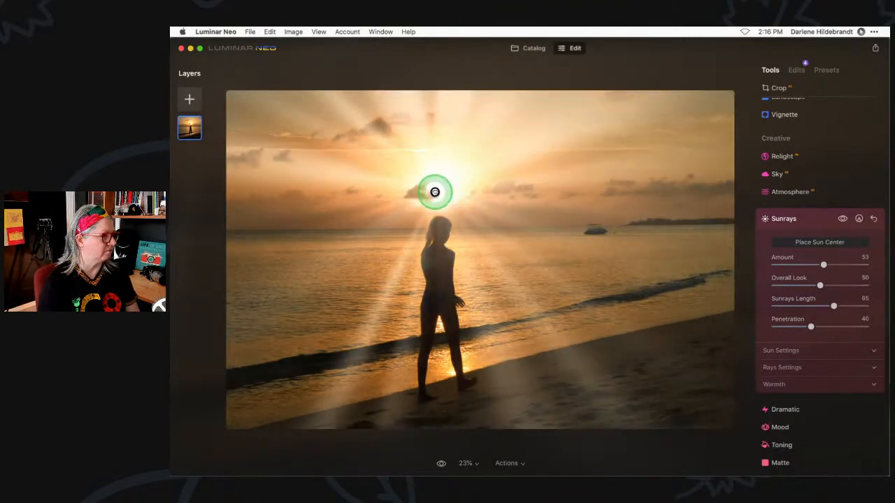
left_click_drag(823, 264, 801, 260)
left_click(812, 243)
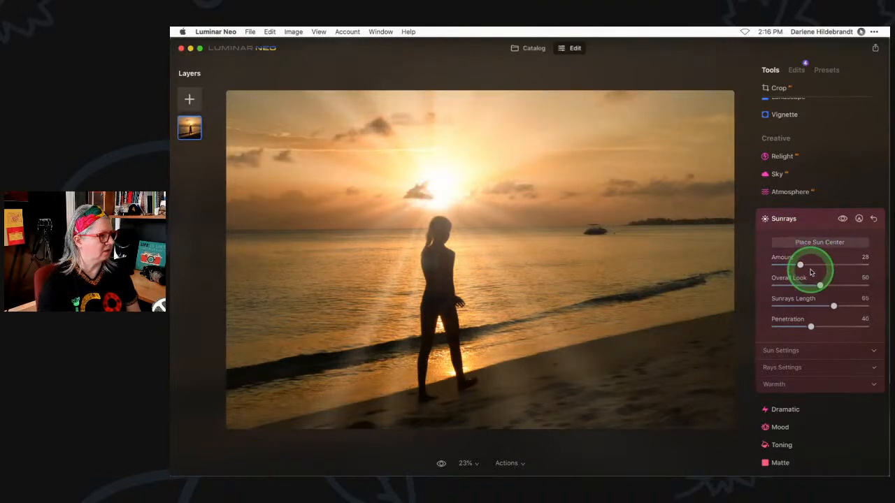
- Set Sunrays Length to 30, Sun Warmth to 59 and Sunrays Warmth to 64
left_click(776, 384)
scroll(790, 343, "down", 2)
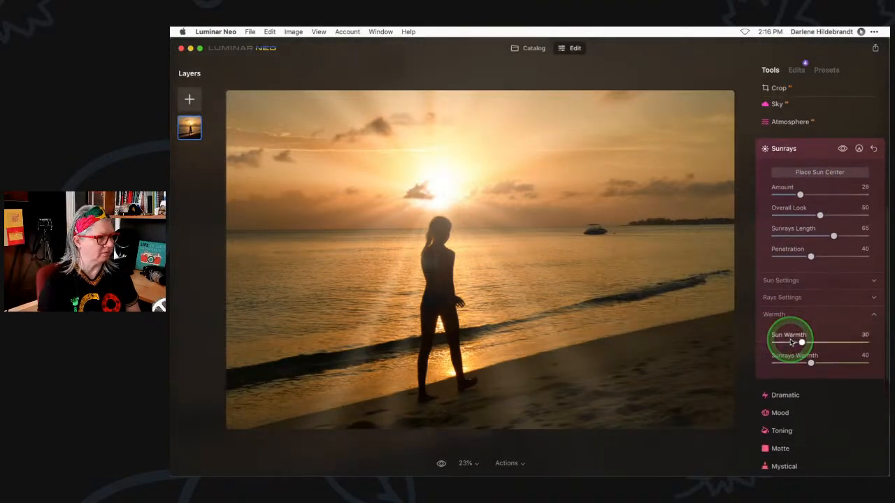
left_click_drag(833, 237, 802, 236)
left_click_drag(809, 363, 832, 343)
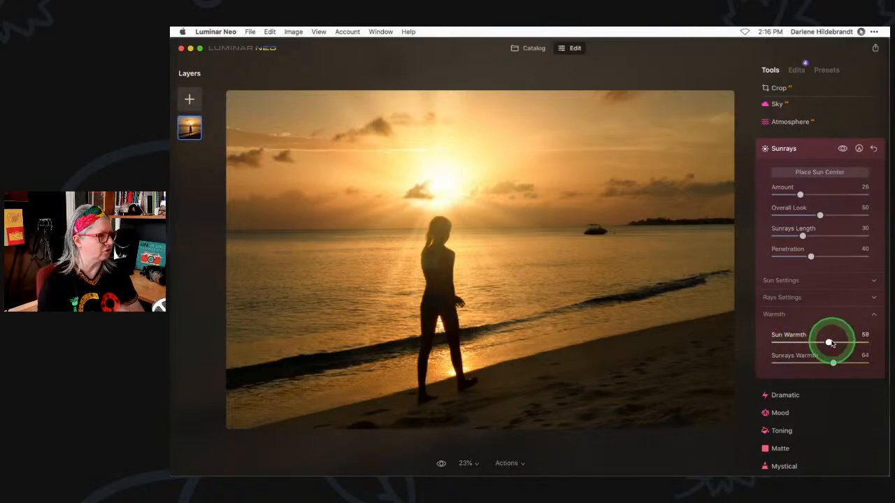
- Set Number of Sunrays to 25 and Randomize to 45, and compare the photo with Sunrays hidden
left_click(778, 298)
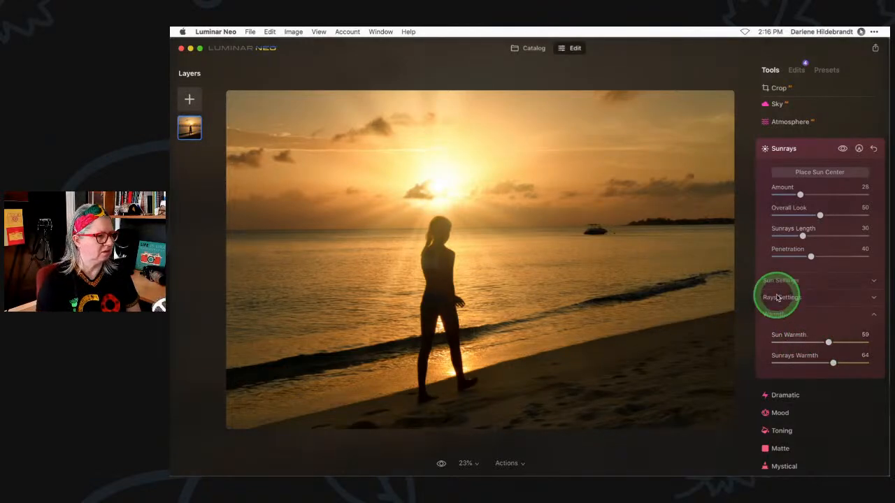
scroll(778, 299, "down", 1)
left_click_drag(821, 307, 816, 331)
left_click(775, 329)
left_click(843, 132)
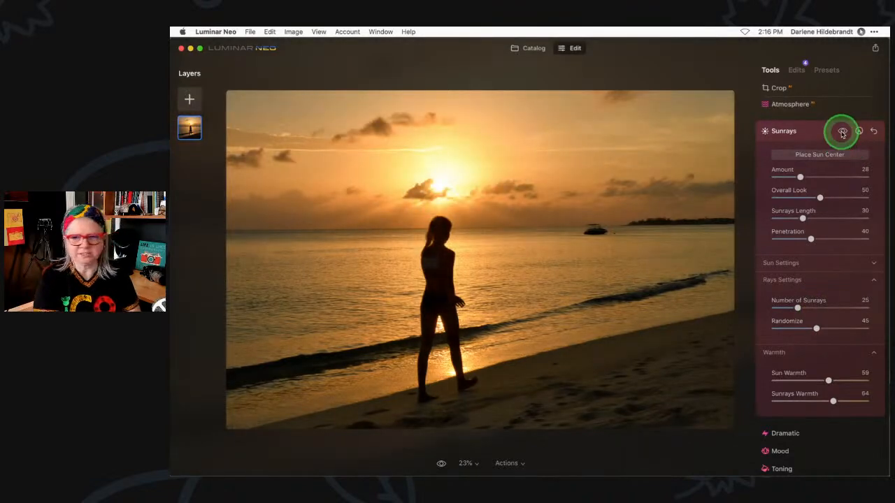
left_click(843, 132)
left_click(842, 133)
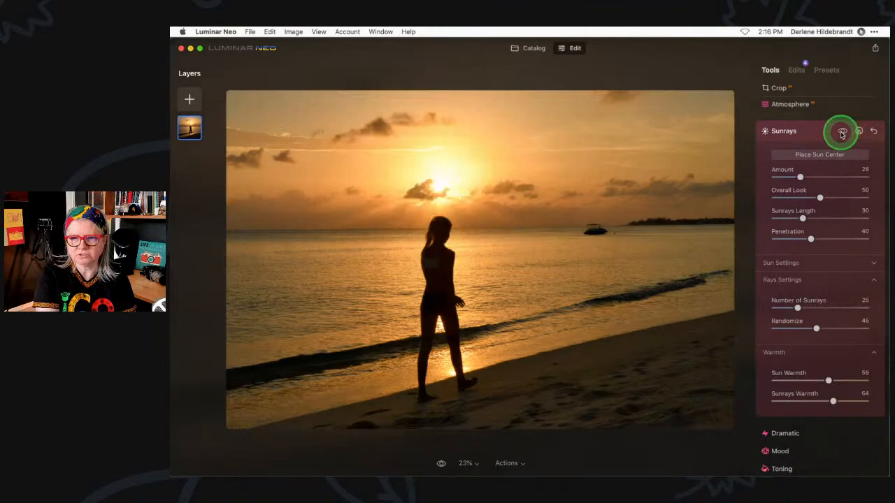
- Set the Sunrays Overall Look to 31 and Amount to 35, and compare the photo with the effect hidden
mouse_move(821, 198)
left_mouse_down()
mouse_move(795, 198)
mouse_move(860, 197)
mouse_move(795, 198)
mouse_move(834, 196)
mouse_move(804, 197)
left_mouse_up()
left_click_drag(800, 177, 806, 177)
left_click(842, 130)
left_click(843, 131)
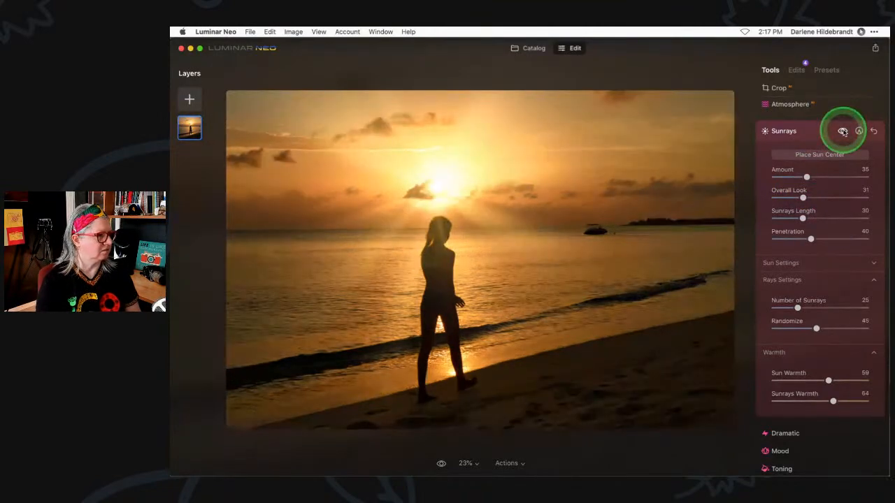
left_click(843, 130)
left_click(842, 131)
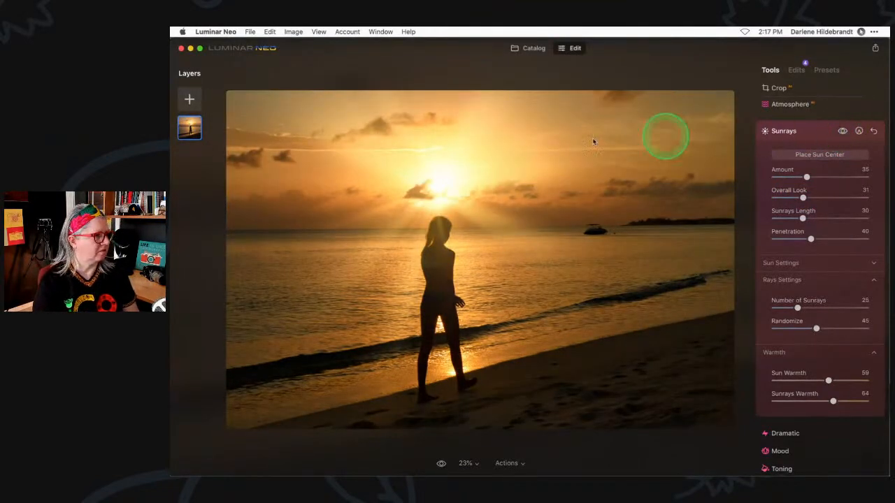
- Erase the Sunrays effect across the upper sky using a mask brush of Size 220 and Strength 70, and compare with the effect hidden
left_click(859, 130)
left_click(844, 153)
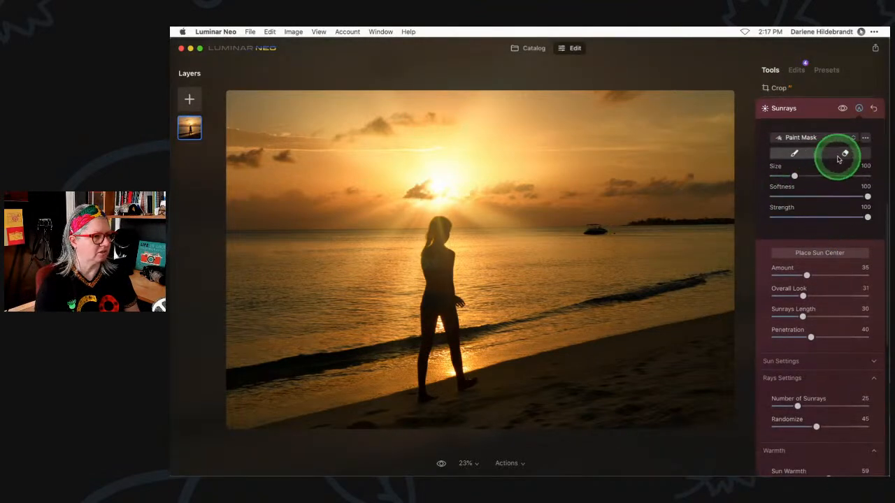
left_click(840, 216)
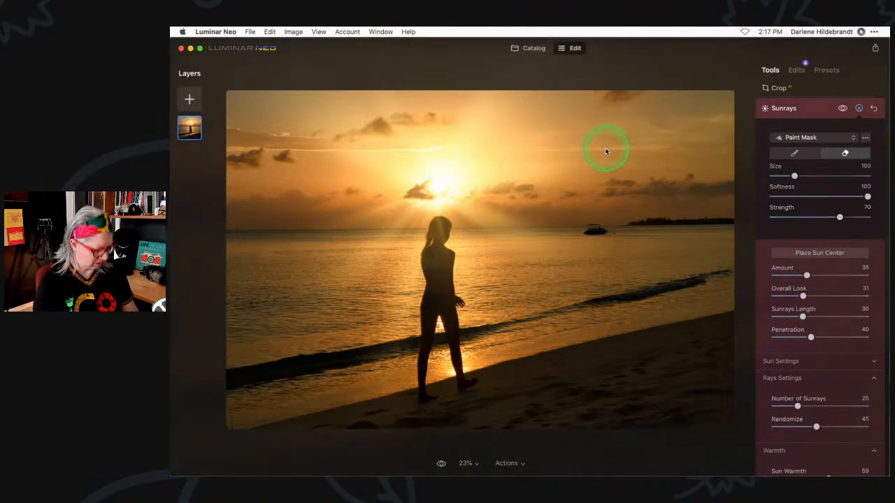
key("]")
key("]")
key("]")
key("]")
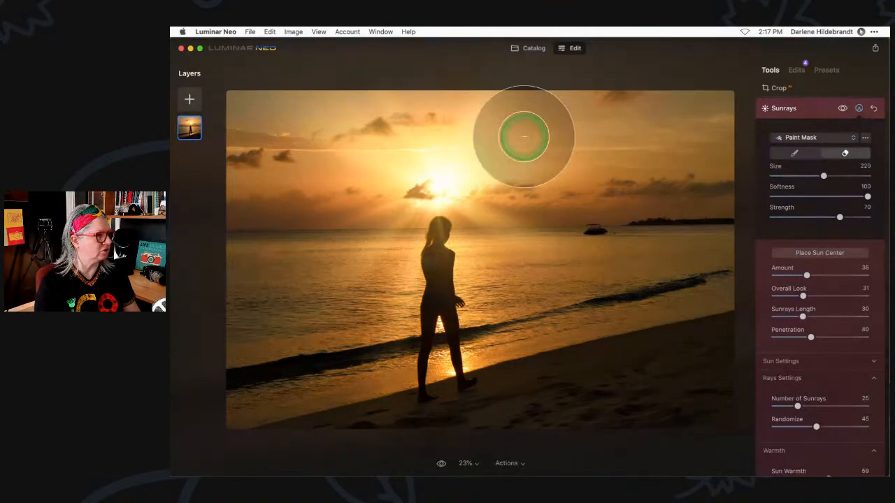
mouse_move(679, 136)
left_mouse_down()
mouse_move(514, 139)
mouse_move(319, 125)
mouse_move(609, 130)
left_mouse_up()
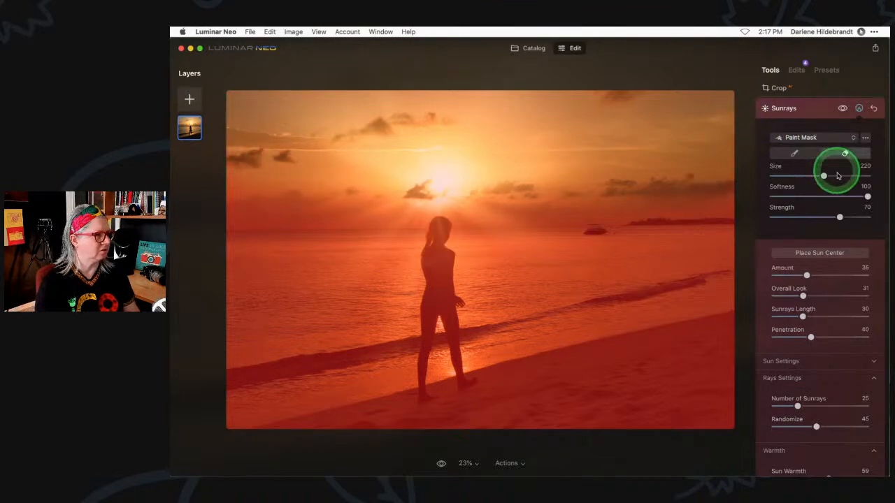
left_click(842, 109)
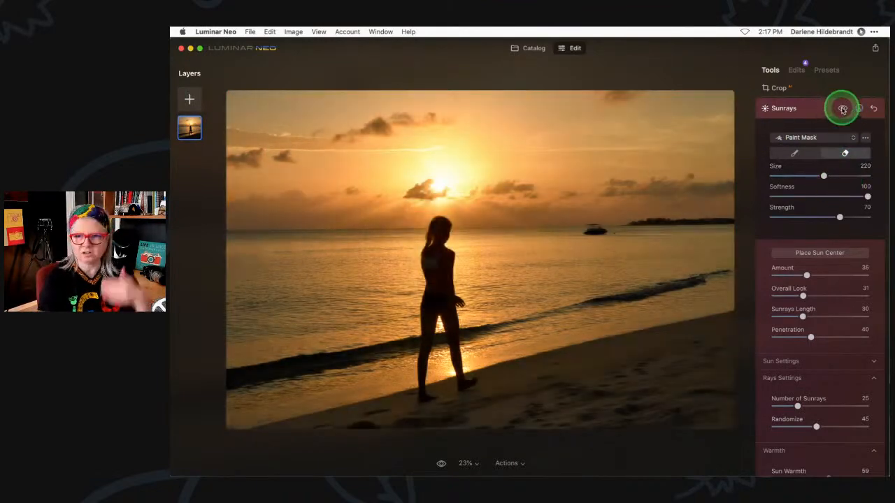
left_click(842, 108)
left_click(842, 109)
left_click(842, 109)
left_click(843, 108)
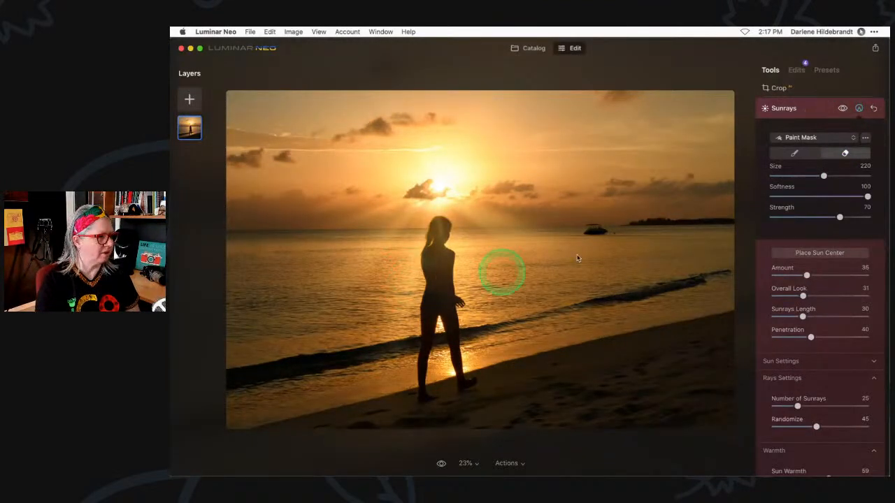
- Partly erase Sunrays over the woman's silhouette with a smaller mask brush at Strength 30, check the result, and close Sunrays
left_click(801, 217)
key("[")
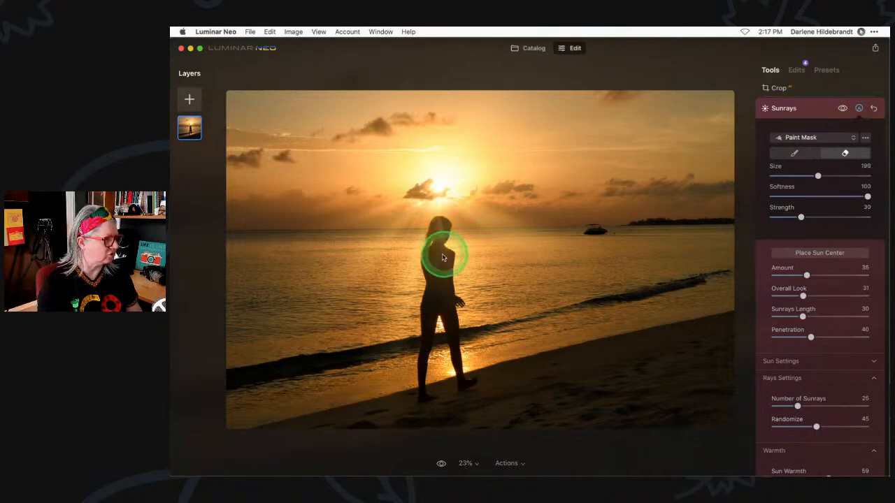
key("[")
key("[")
key("[")
key("[")
key("[")
key("[")
left_click_drag(438, 260, 438, 251)
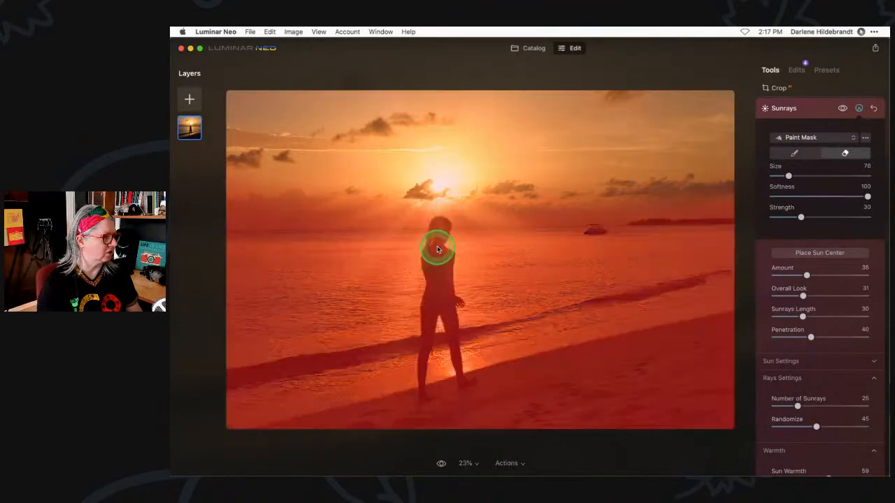
mouse_move(433, 304)
left_mouse_down()
mouse_move(445, 279)
mouse_move(439, 226)
mouse_move(438, 258)
left_mouse_up()
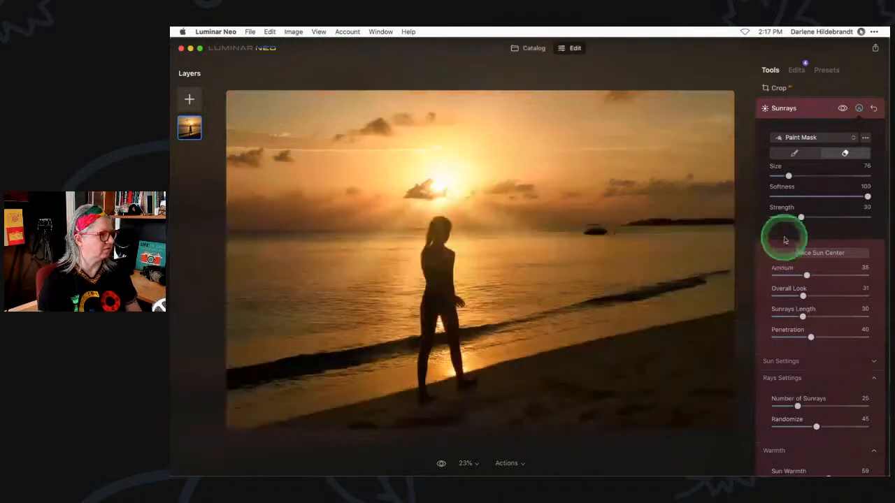
left_click_drag(440, 226, 437, 223)
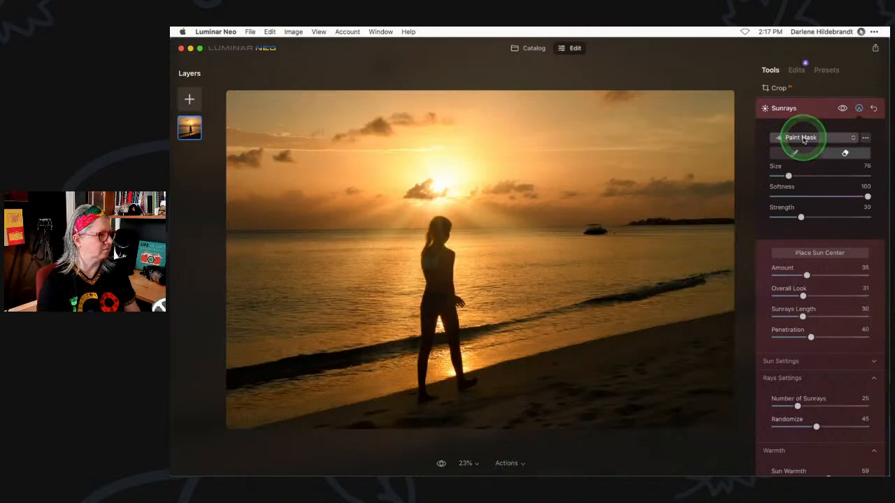
left_click(838, 110)
left_click(815, 109)
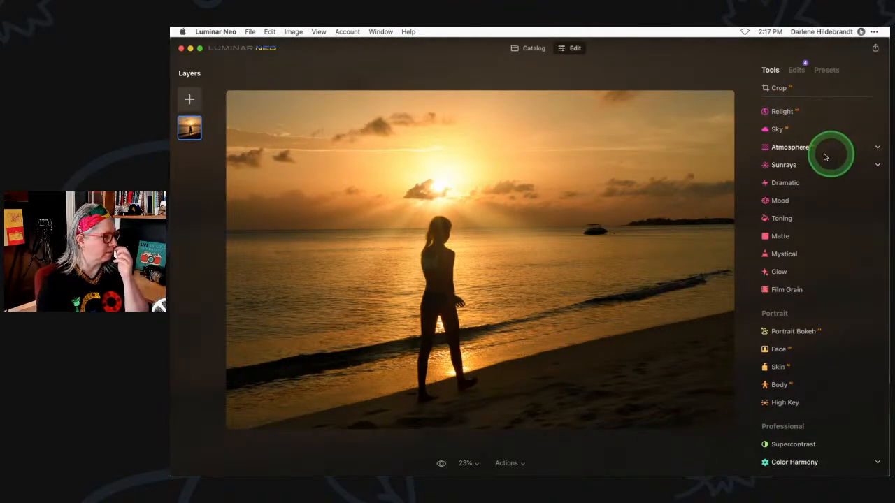
- Add the yellow bokeh image with light streaks from My Images as a layer over the photo
left_click(189, 99)
left_click(250, 107)
left_click(219, 215)
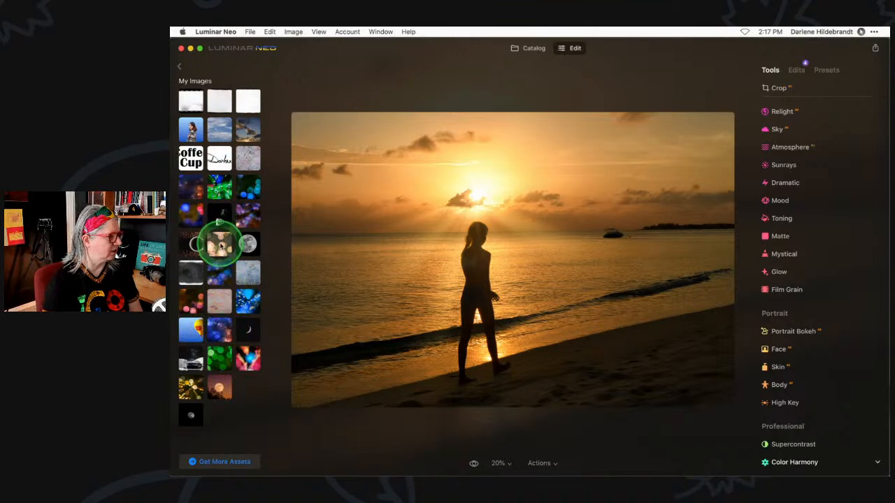
left_click_drag(188, 390, 295, 314)
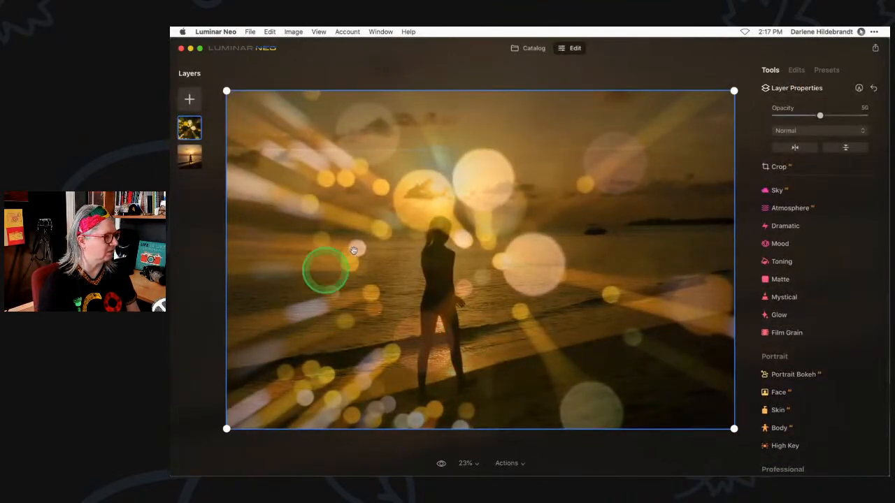
- Try the Lighten and Overlay blend modes on the bokeh layer, and settle on Lighten
left_click(781, 131)
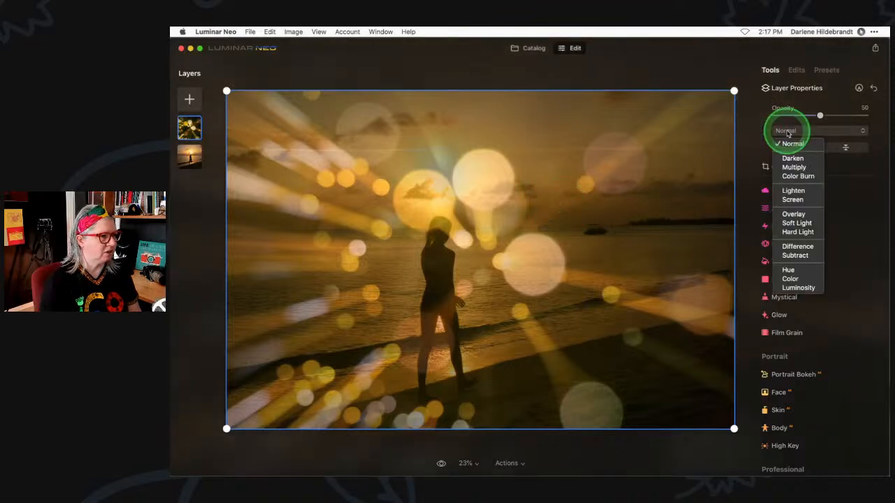
left_click(793, 190)
left_click(793, 130)
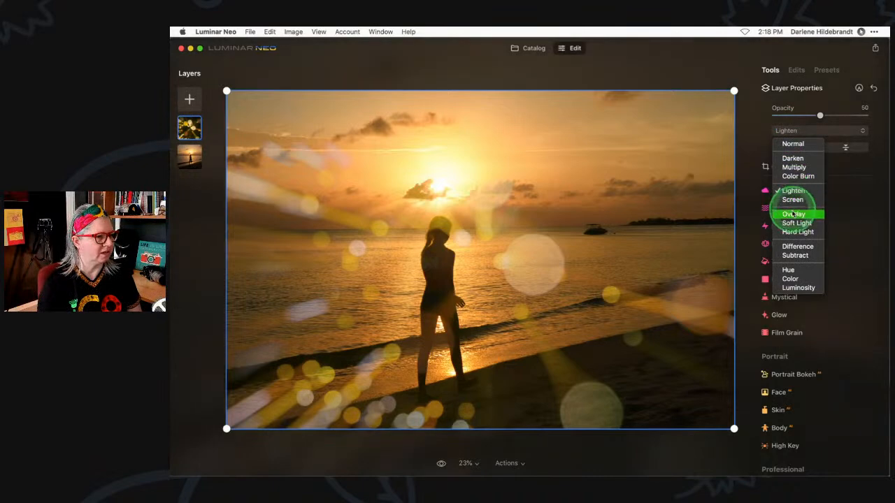
left_click(794, 213)
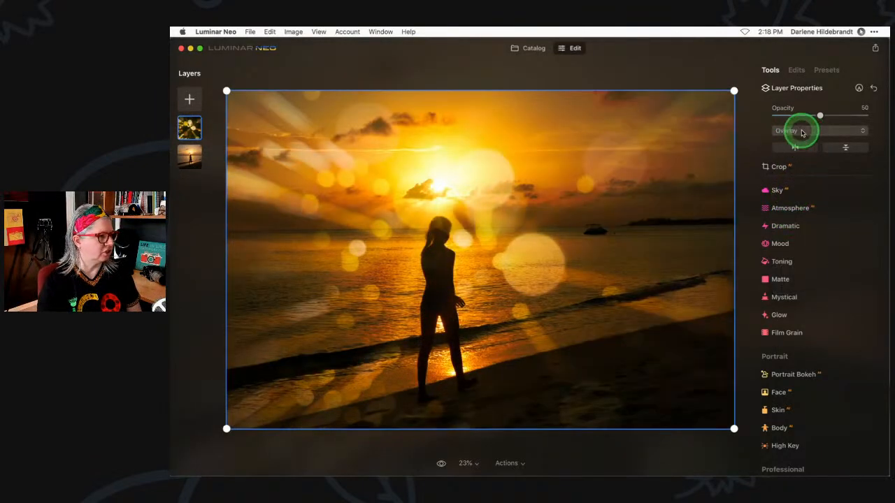
left_click(802, 133)
left_click(830, 119)
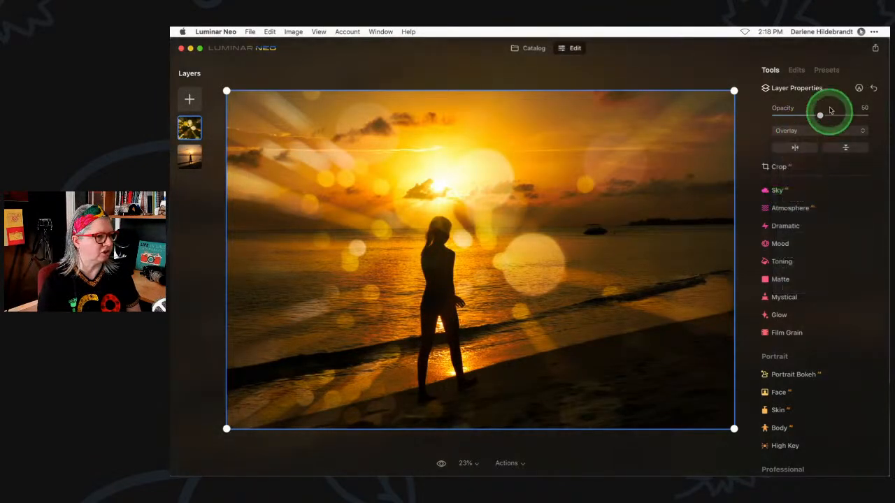
- Try flipping the bokeh layer horizontally and vertically, and delete the layer
left_click(795, 147)
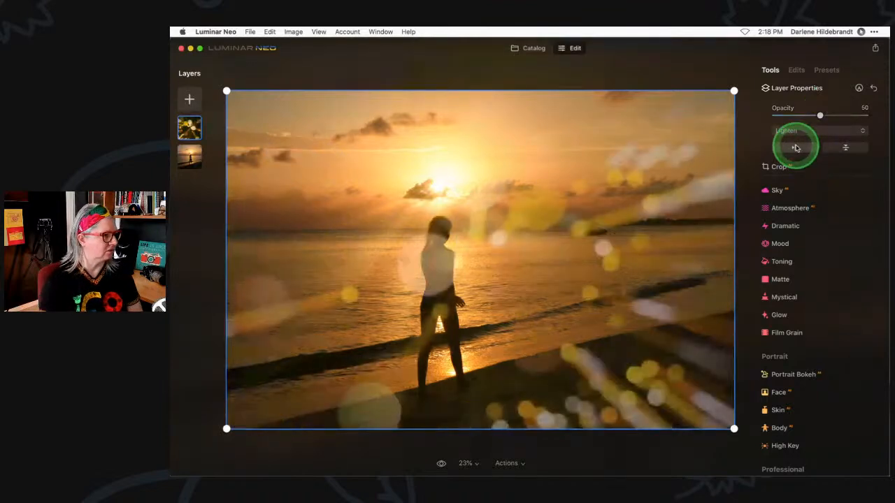
left_click(848, 148)
left_click(848, 148)
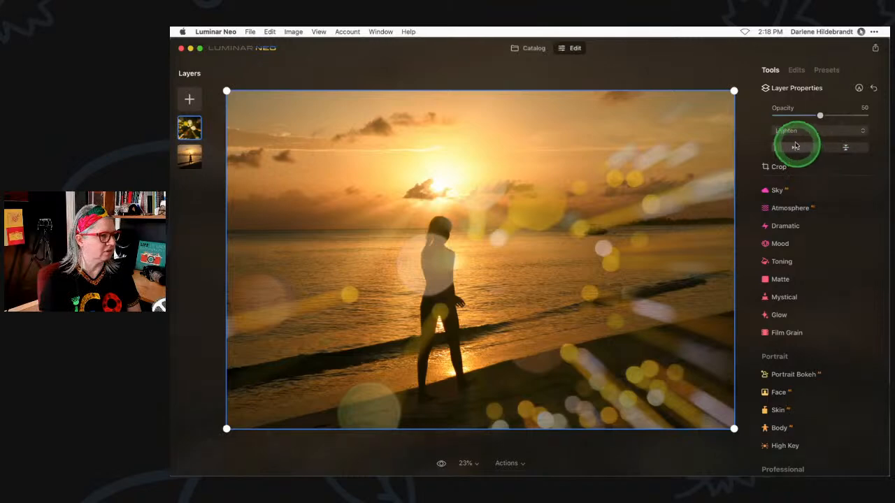
left_click(795, 147)
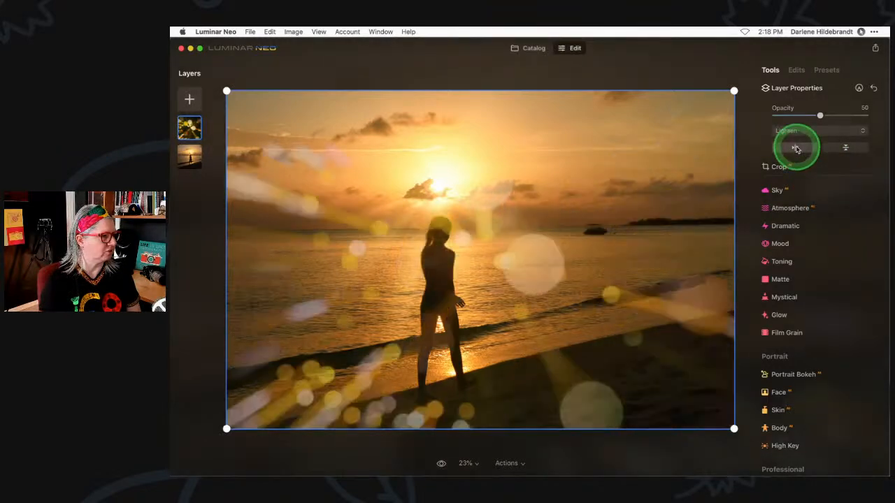
left_click(845, 147)
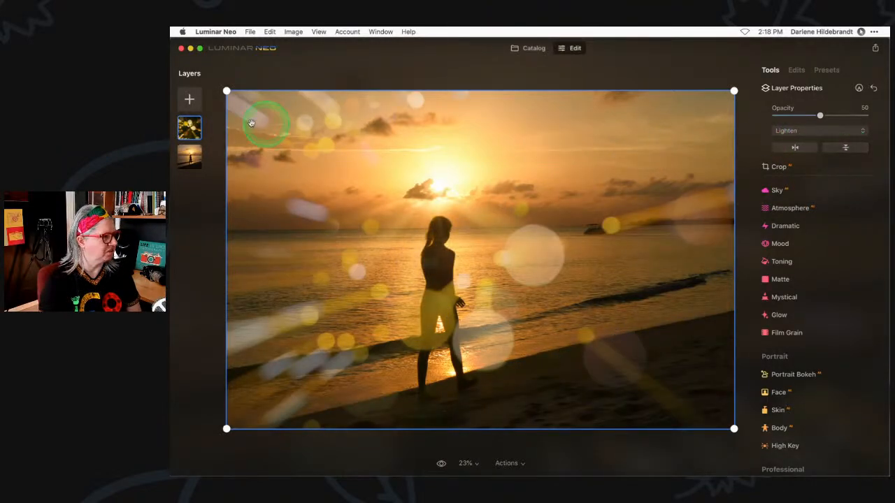
right_click(194, 124)
left_click(207, 137)
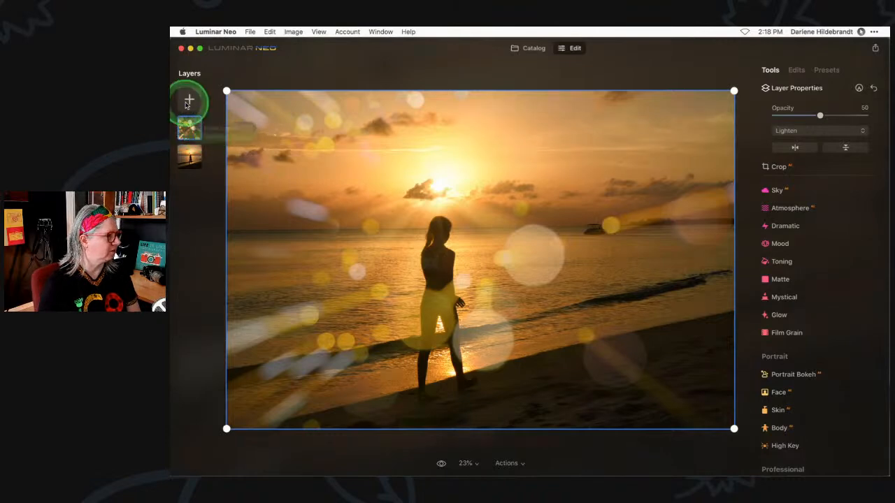
- Add the cream and peach bokeh image from My Images as a layer over the photo, and hide that layer
left_click(190, 101)
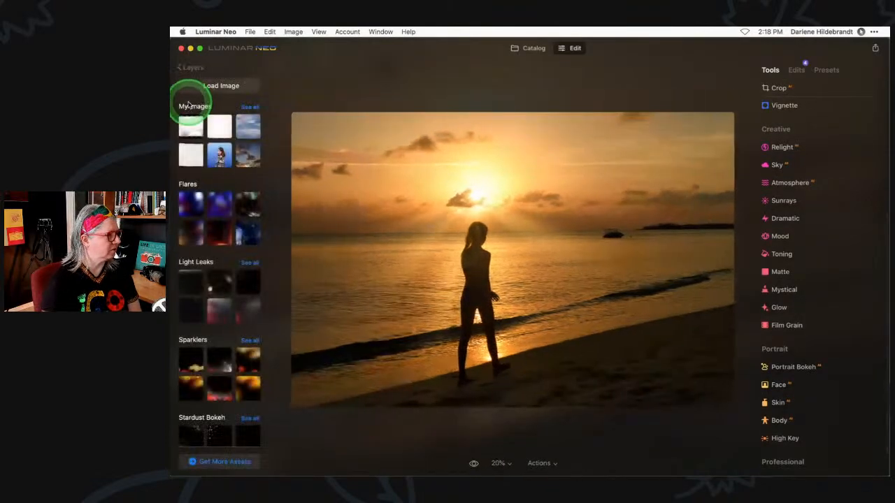
left_click(244, 105)
left_click(221, 244)
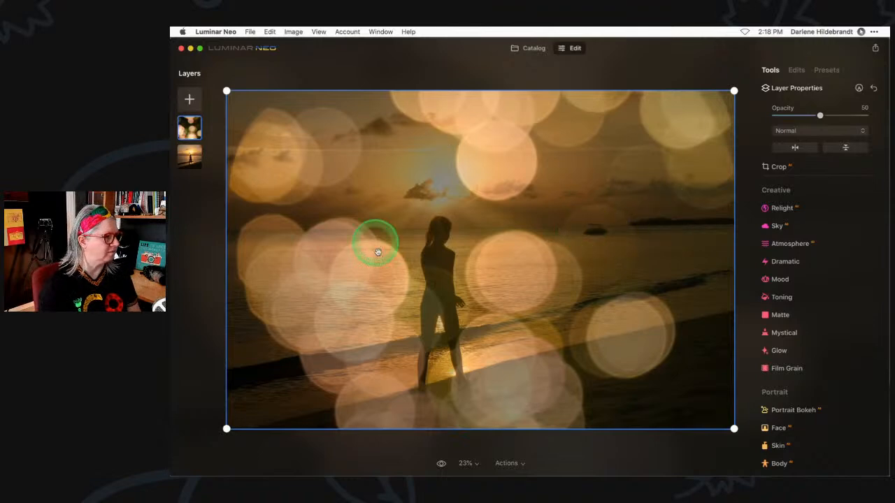
right_click(200, 128)
- Add the green bokeh image from My Images as a new top layer
left_click(188, 99)
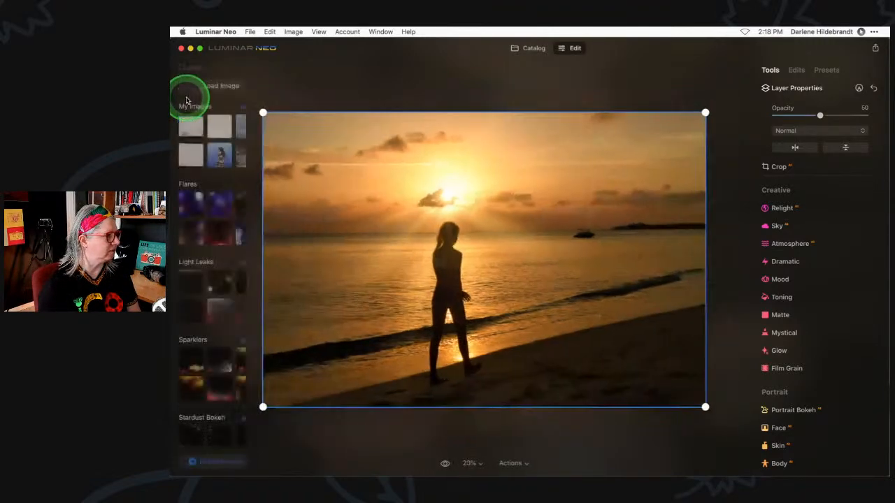
left_click(254, 108)
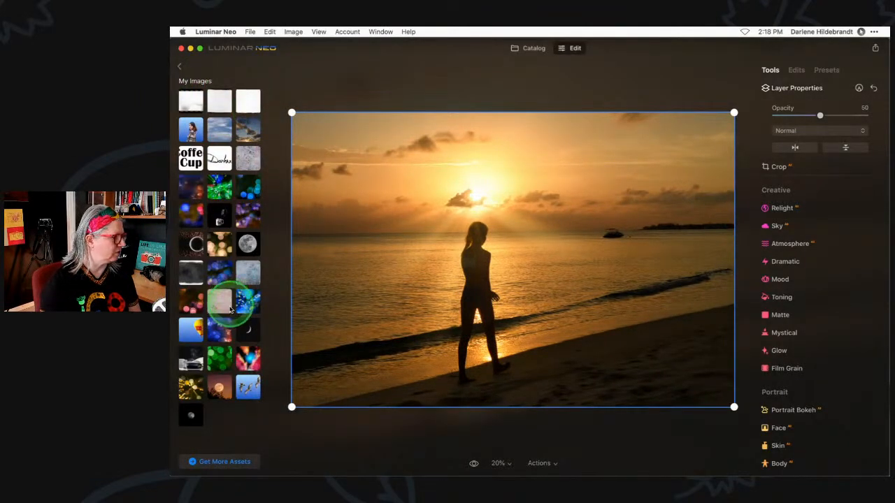
left_click(211, 152)
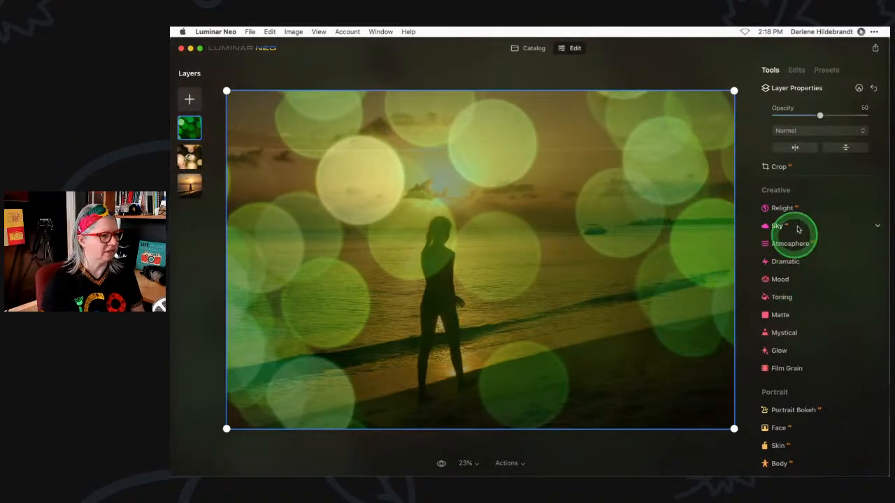
- Try Lighten on the green bokeh layer, settle on the Screen blend mode, and test a horizontal flip without keeping it
left_click(809, 130)
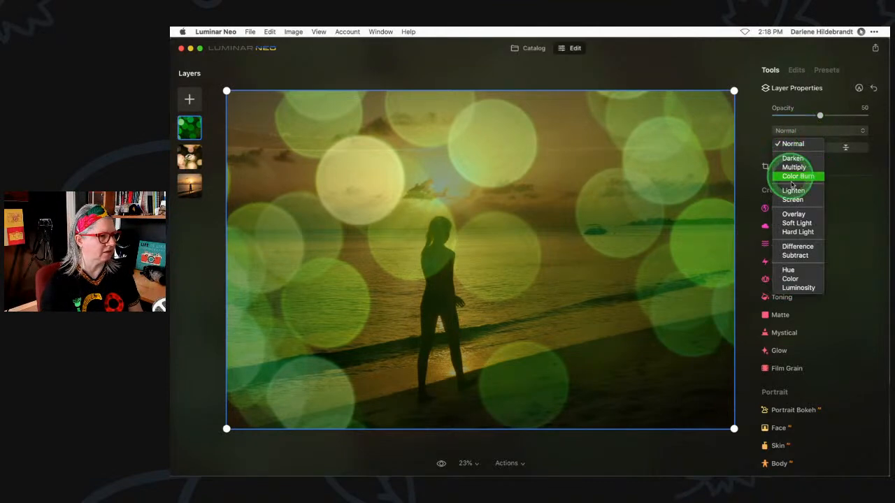
left_click(793, 190)
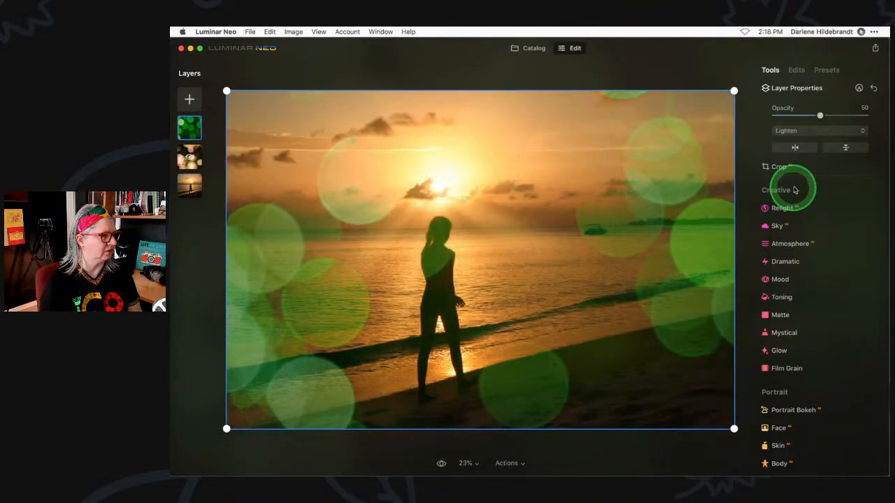
left_click(790, 131)
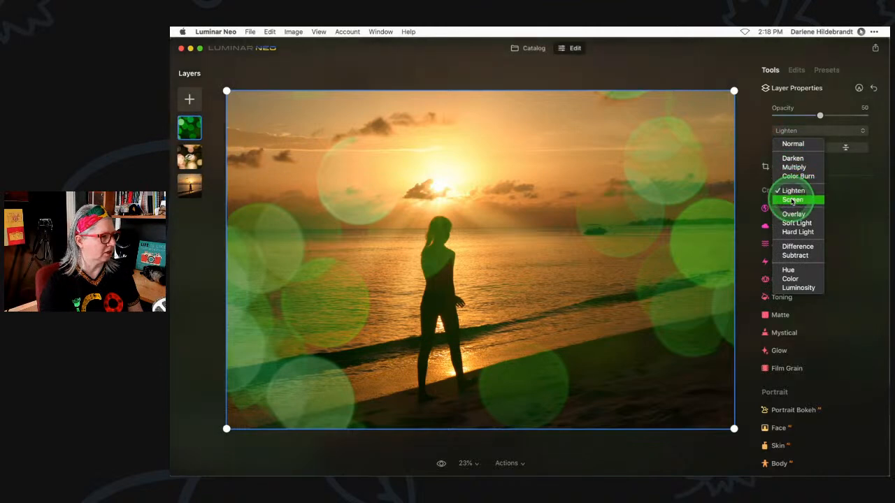
left_click(792, 200)
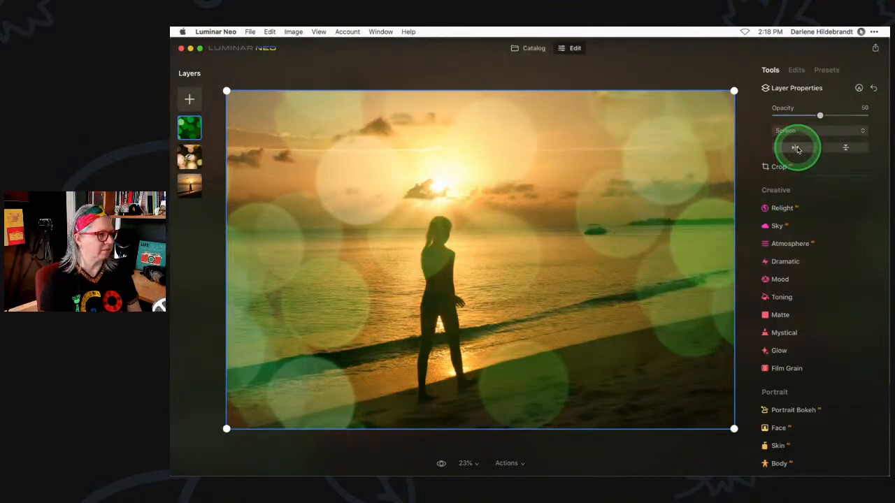
left_click(795, 148)
left_click(795, 147)
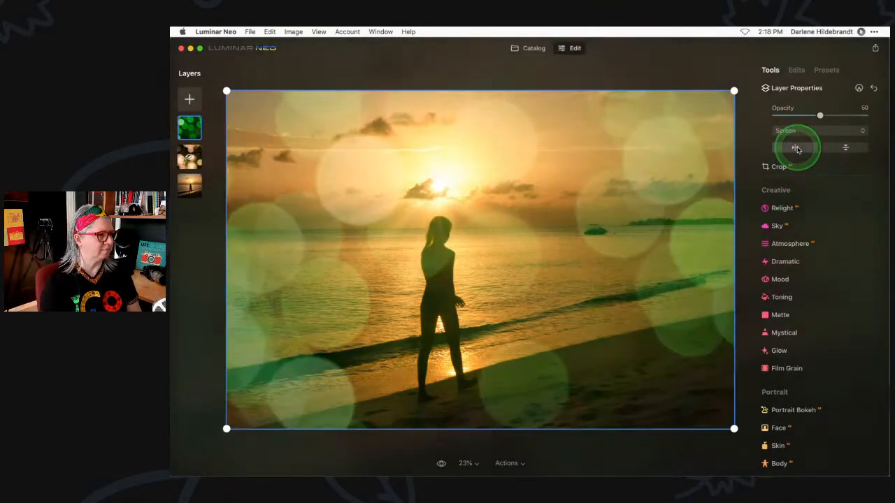
- Try removing the green bokeh layer's color with Develop Saturation at -100, undo it, and close Develop
scroll(772, 263, "up", 5)
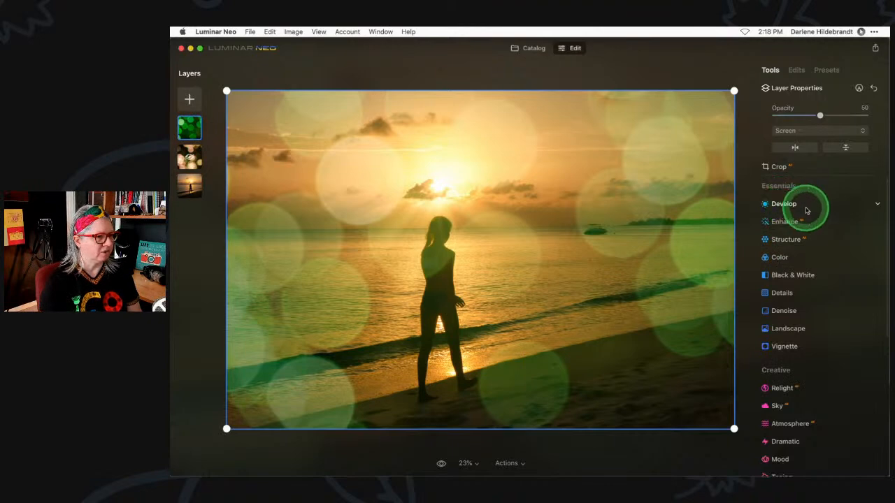
left_click(795, 204)
scroll(799, 274, "down", 8)
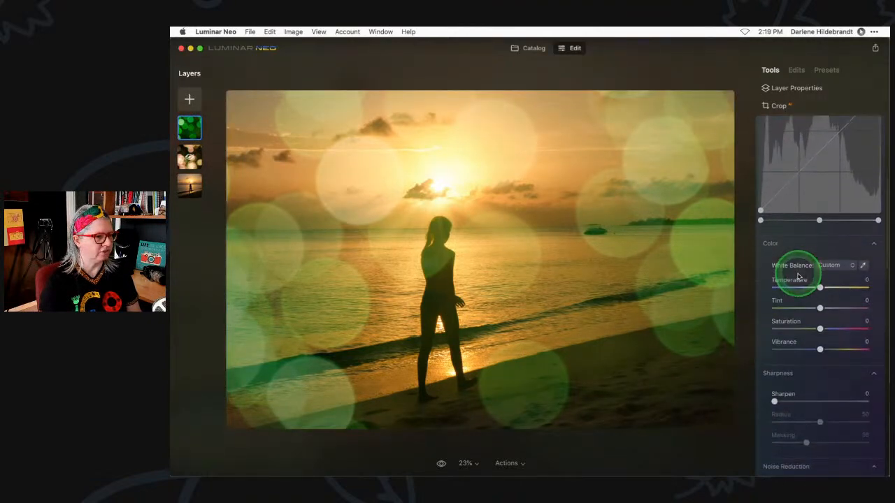
scroll(799, 294, "down", 2)
left_click(801, 319)
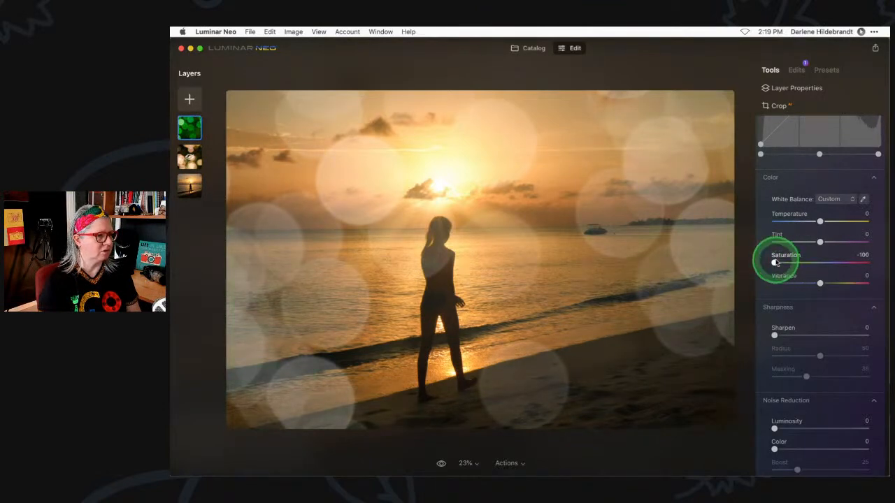
scroll(780, 265, "up", 10)
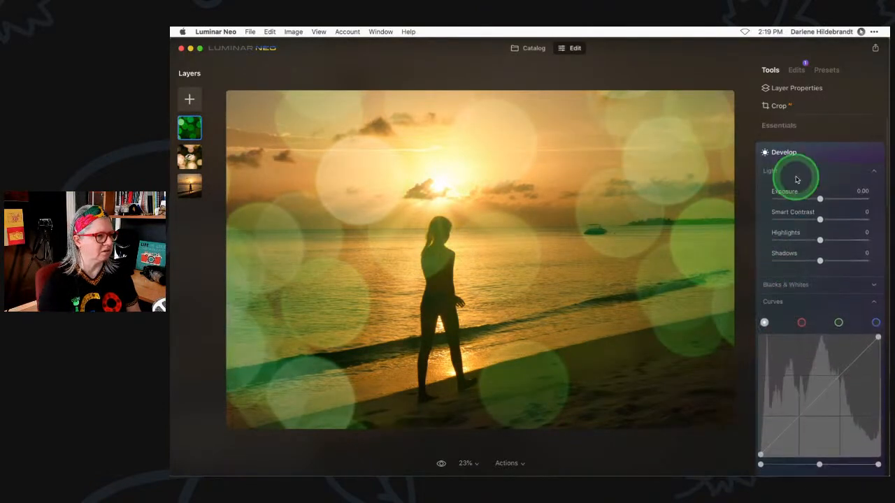
left_click(815, 154)
- In the green bokeh layer's HSL Hue settings, set Yellow to -82 and Green to -100
left_click(775, 196)
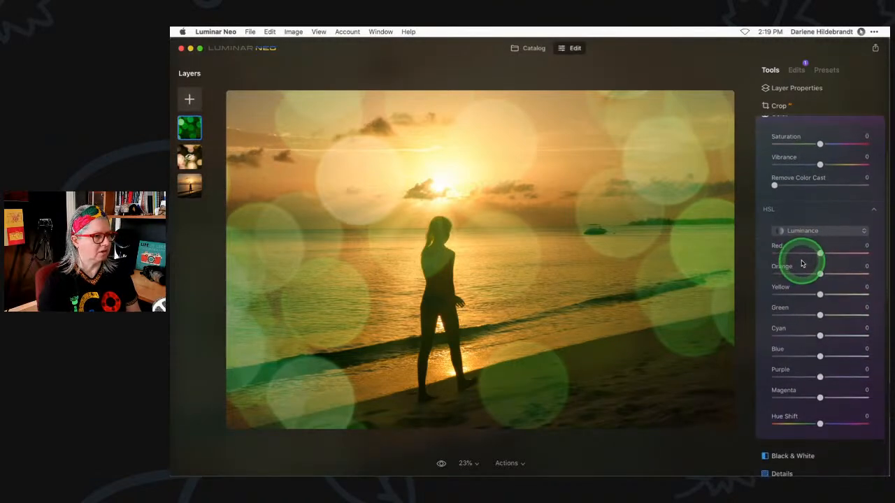
left_click(808, 231)
left_click(801, 244)
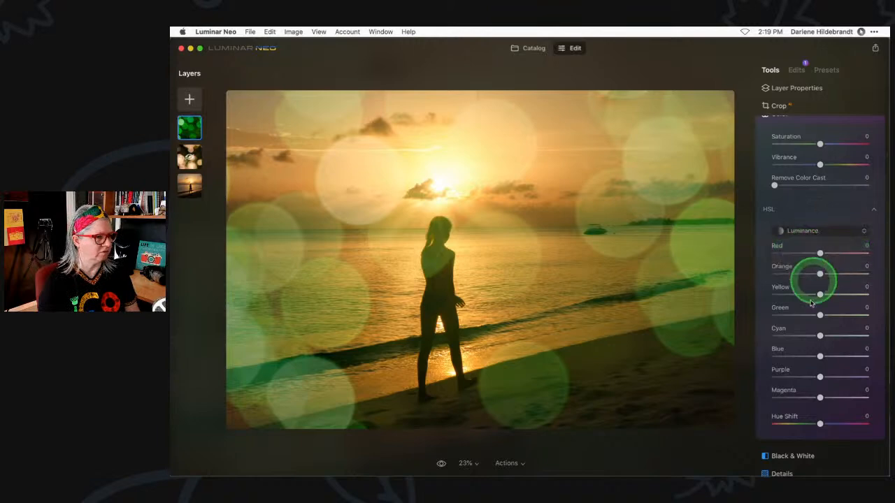
left_click(818, 316)
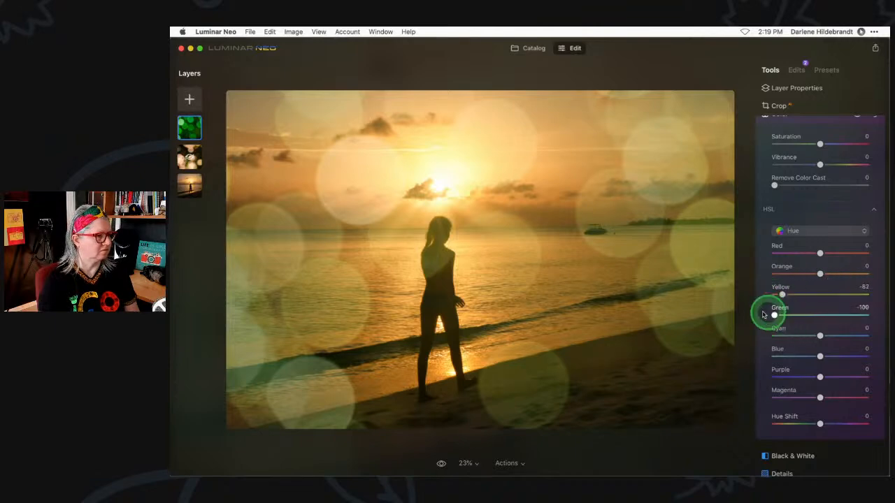
- Set the green bokeh layer's Hue Shift to -36
scroll(801, 349, "up", 1)
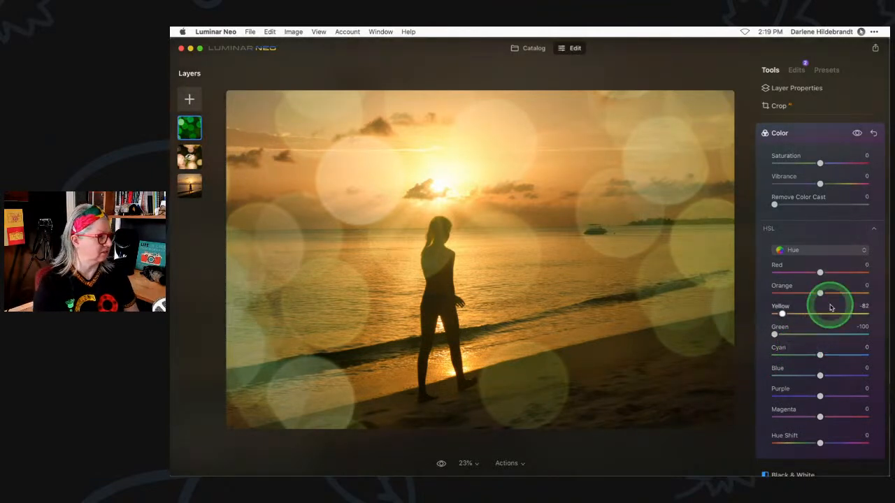
scroll(830, 307, "down", 5)
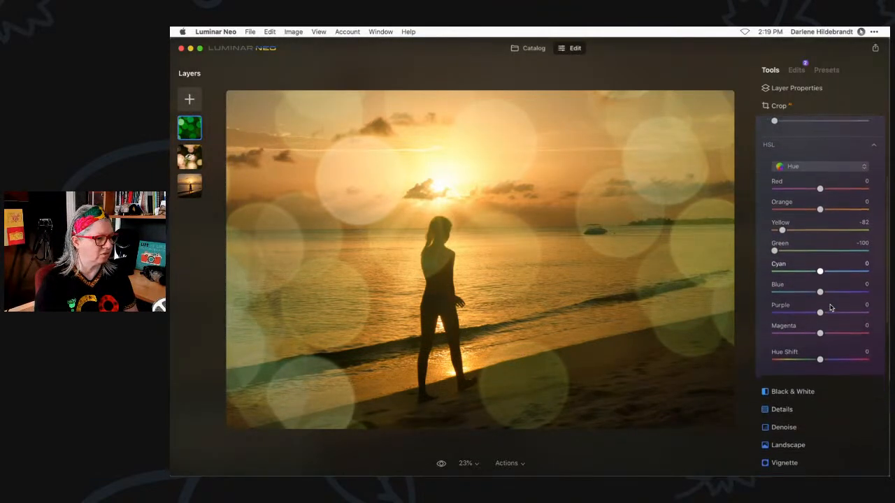
scroll(830, 307, "down", 2)
left_click(820, 330)
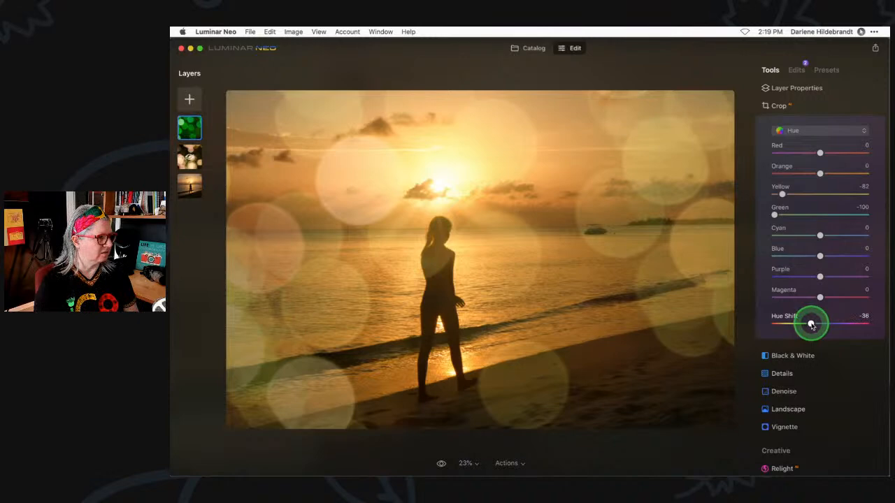
scroll(835, 355, "up", 11)
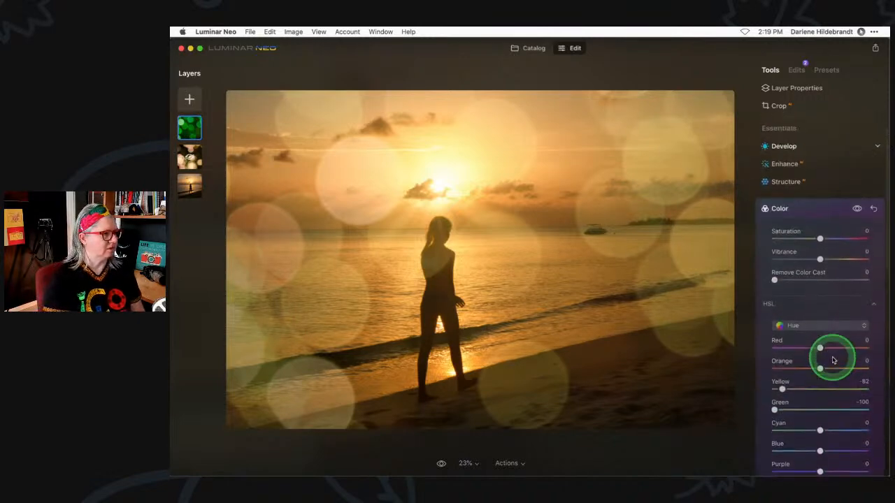
- Try flipping the recolored bokeh layer horizontally and vertically, and return it to its original orientation
left_click(797, 88)
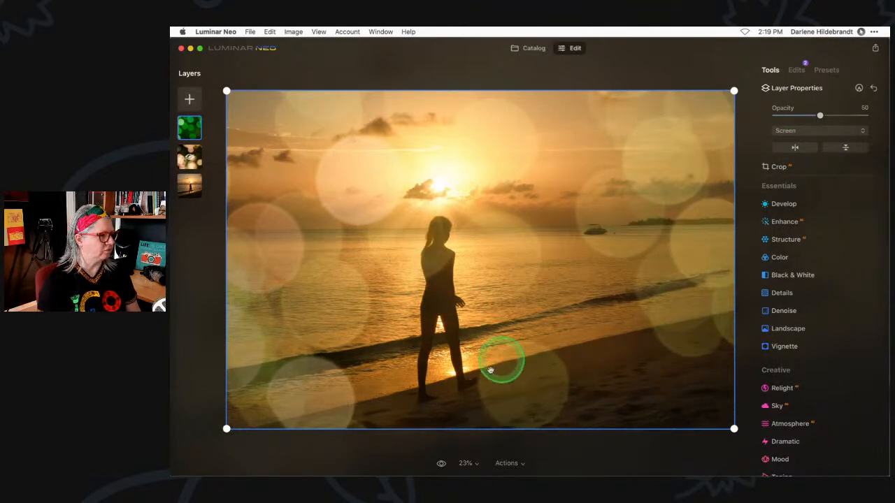
left_click(793, 146)
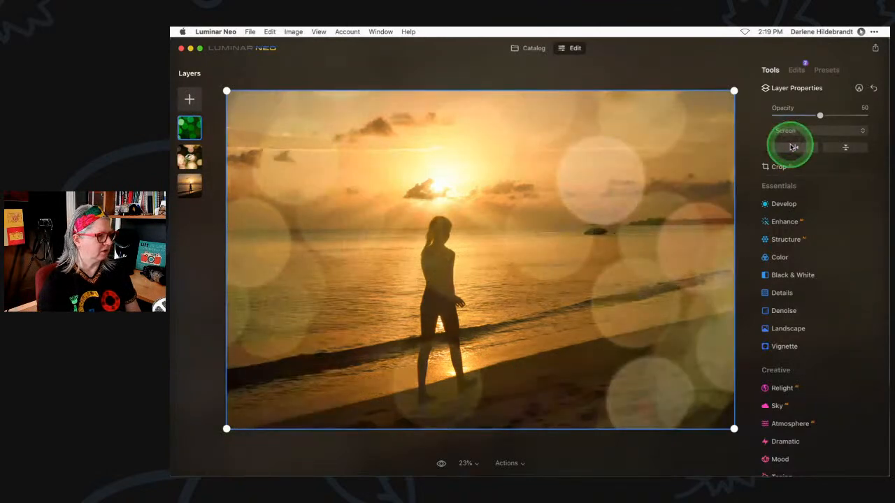
left_click(794, 147)
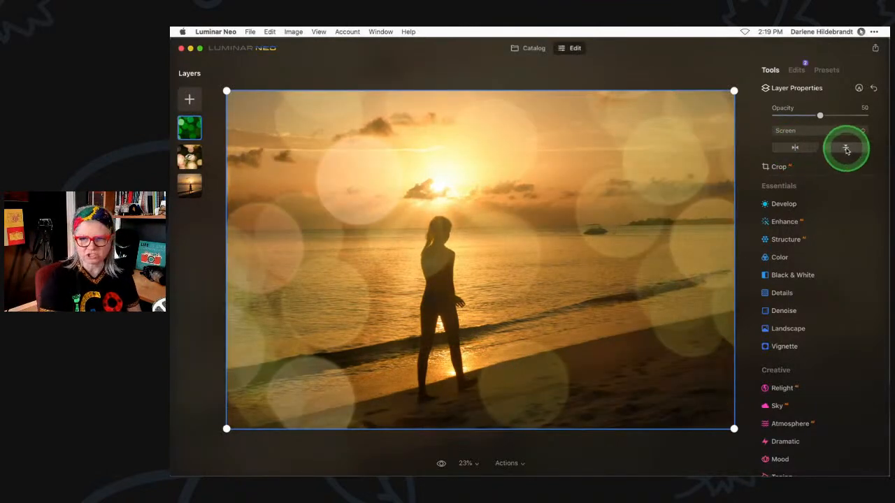
left_click(846, 149)
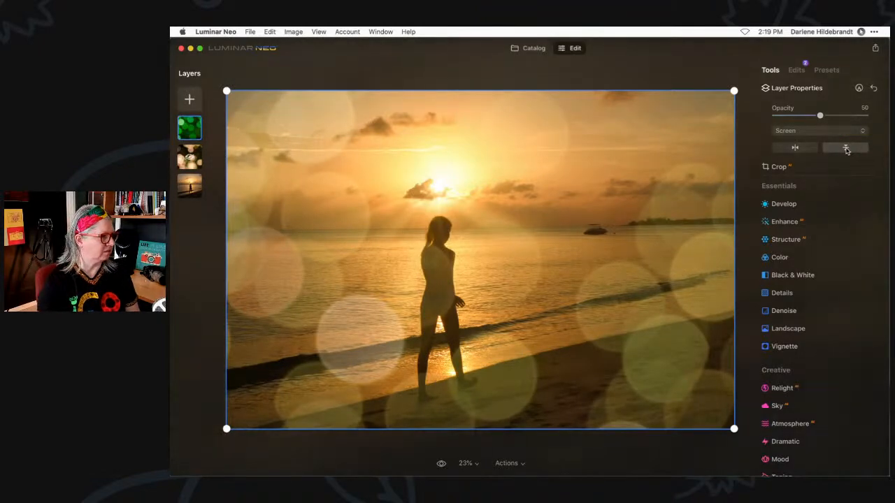
left_click(847, 149)
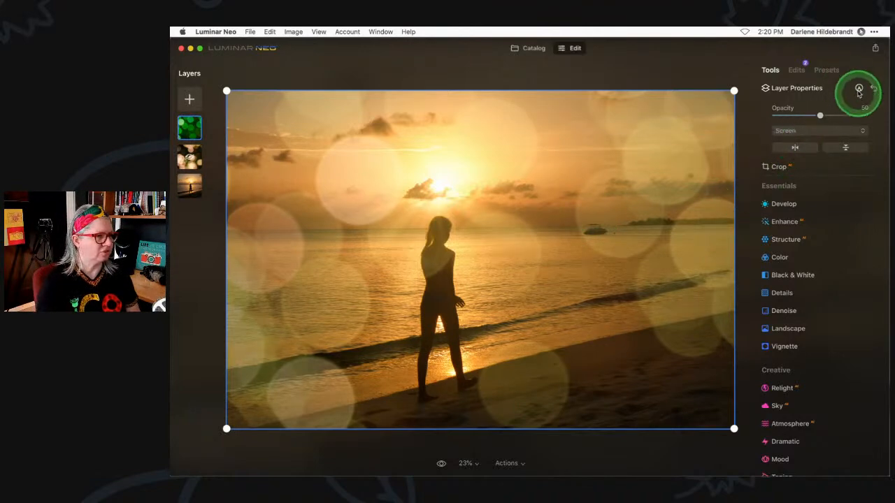
- Try erasing the bokeh over the woman's silhouette with the Paint Mask eraser at size 124
left_click(859, 88)
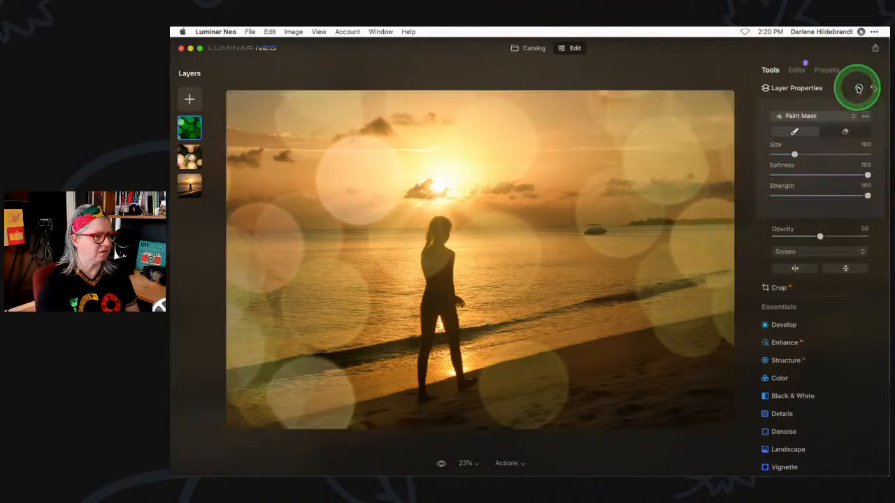
left_click(845, 132)
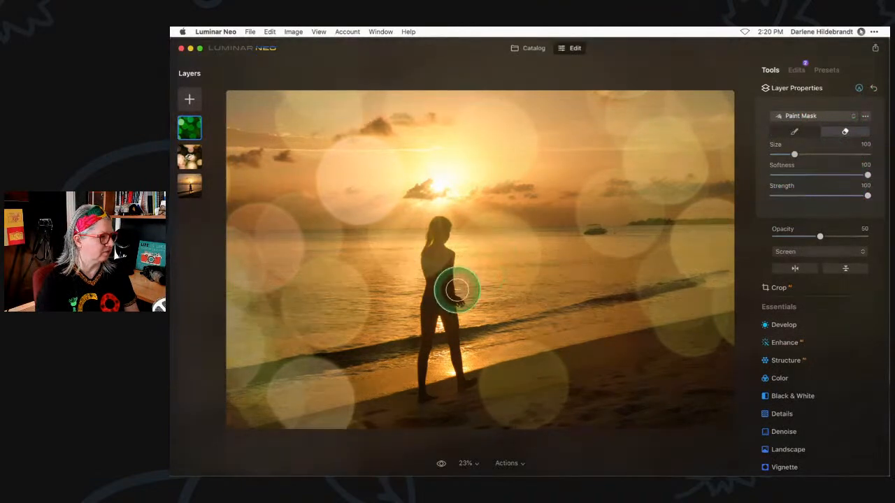
key("bracketright")
mouse_move(431, 226)
left_mouse_down()
mouse_move(459, 389)
mouse_move(449, 227)
mouse_move(428, 351)
mouse_move(417, 337)
mouse_move(430, 216)
mouse_move(445, 414)
mouse_move(447, 268)
mouse_move(411, 269)
mouse_move(417, 418)
left_mouse_up()
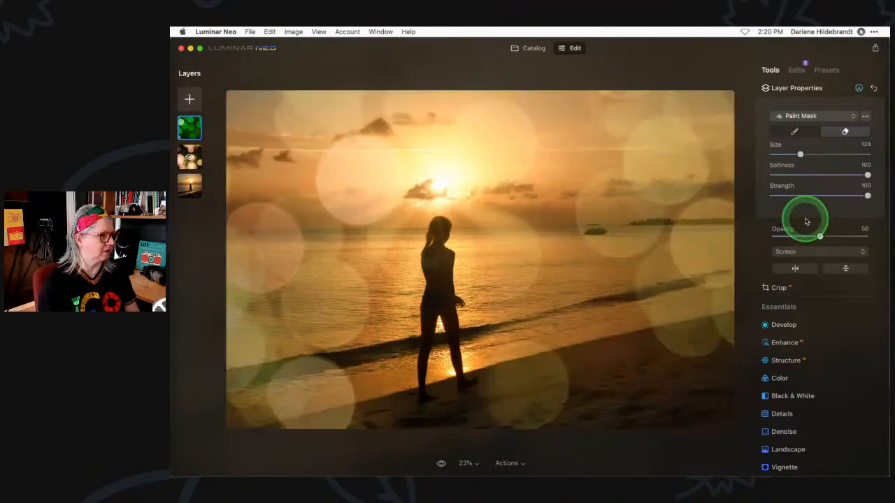
- Try mirroring the bokeh layer horizontally and brushing its mask over the woman at size 190, and flip the layer back
left_click(795, 270)
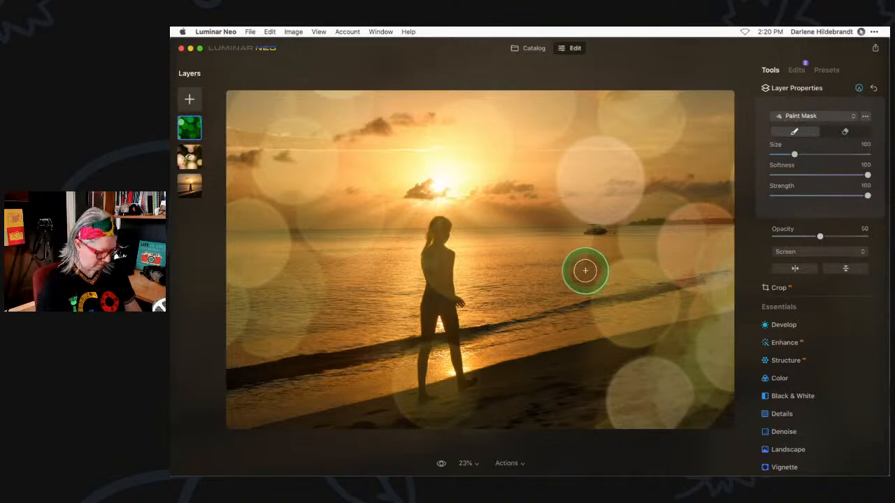
key("bracketright")
key("bracketright")
mouse_move(433, 222)
left_mouse_down()
mouse_move(558, 311)
mouse_move(474, 354)
mouse_move(509, 409)
mouse_move(534, 407)
mouse_move(545, 219)
mouse_move(465, 381)
mouse_move(602, 376)
mouse_move(507, 200)
mouse_move(553, 299)
mouse_move(459, 166)
mouse_move(396, 355)
left_mouse_up()
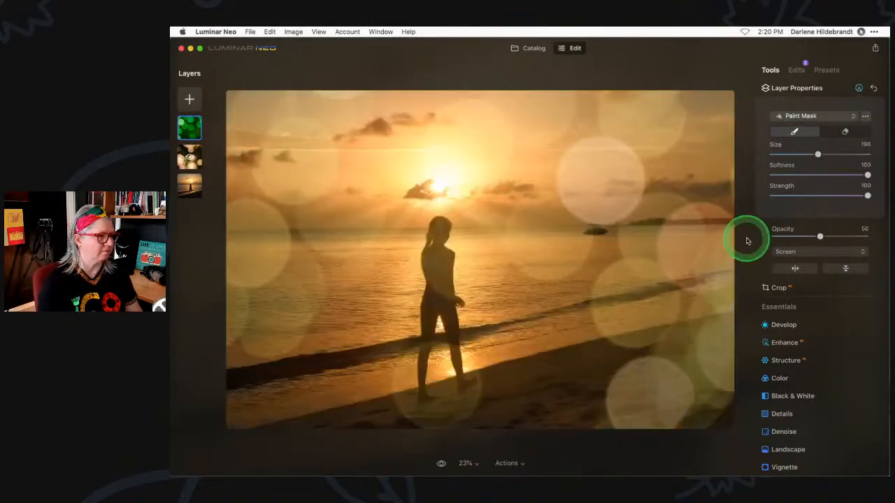
left_click(794, 270)
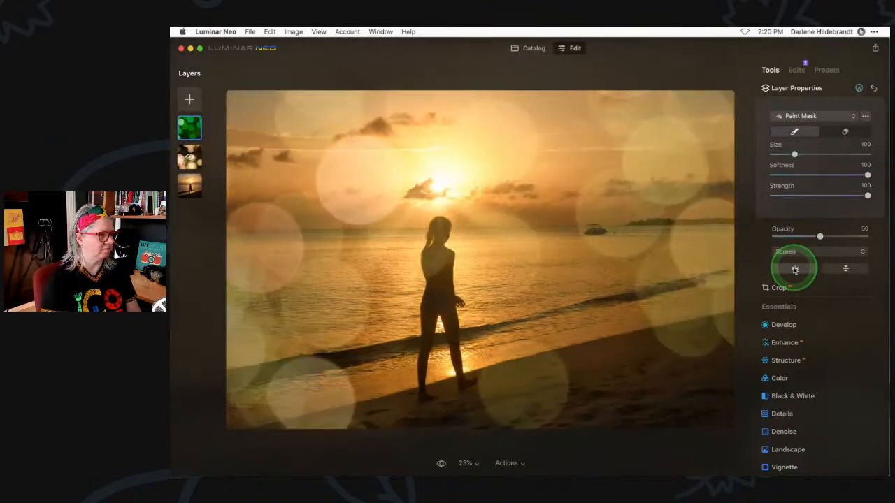
- Flip the recolored bokeh layer horizontally, leave mask editing, and reopen the layer's properties
left_click(794, 270)
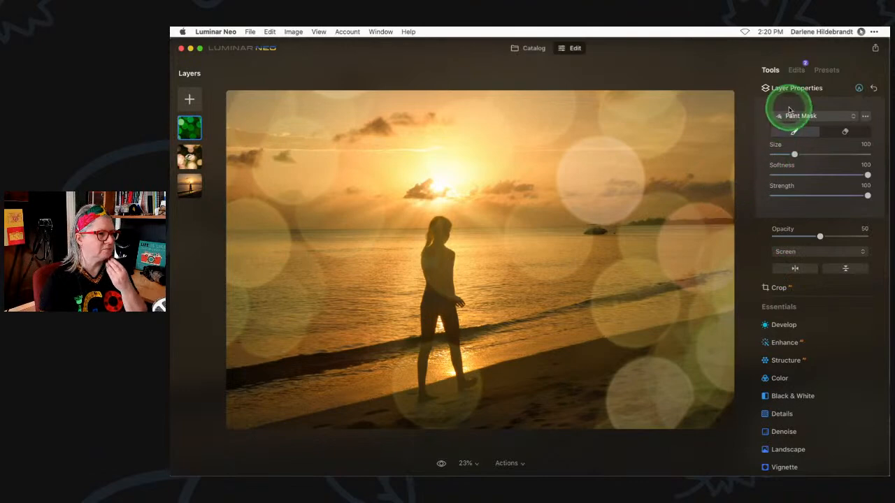
left_click(796, 89)
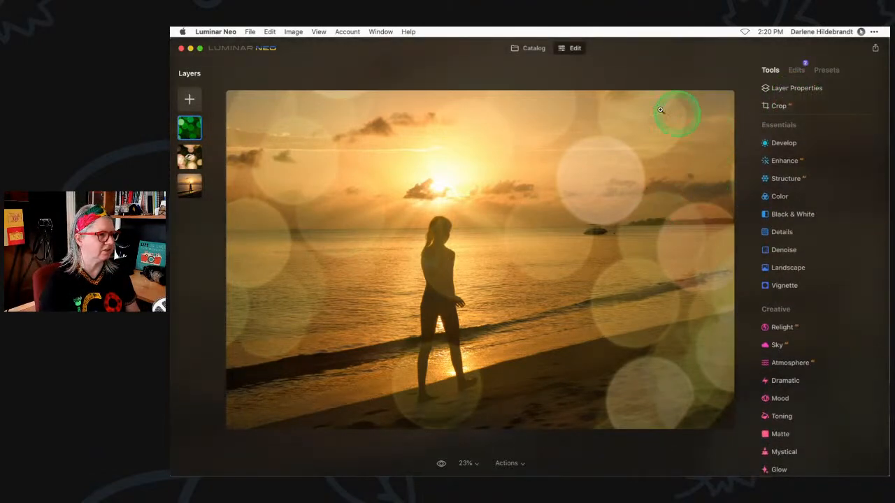
left_click(796, 88)
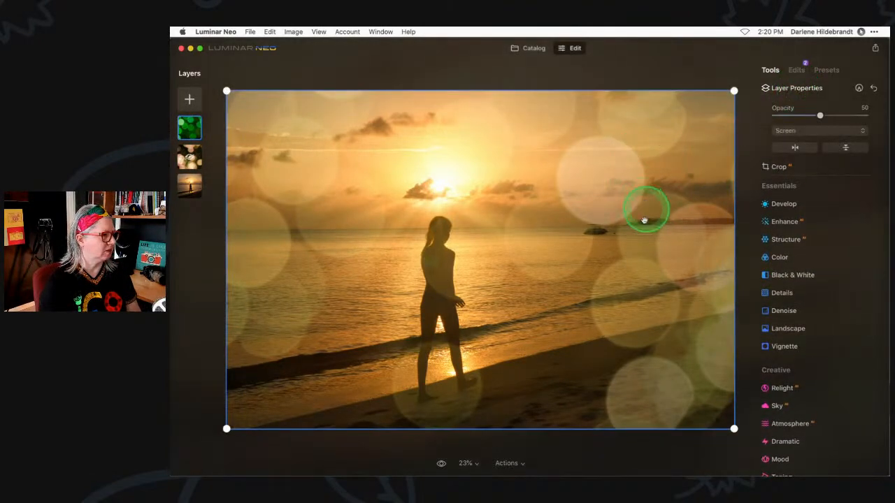
- Try scaling down the recolored bokeh layer, flipping it vertically, and placing it over the lower-right part of the photo
left_click_drag(734, 428, 589, 332)
left_click_drag(572, 290, 571, 291)
left_click_drag(476, 221, 645, 342)
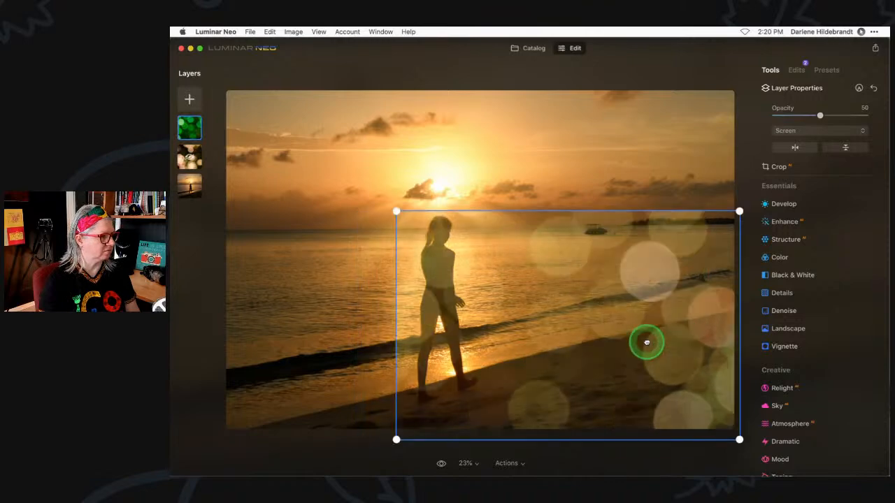
left_click(843, 150)
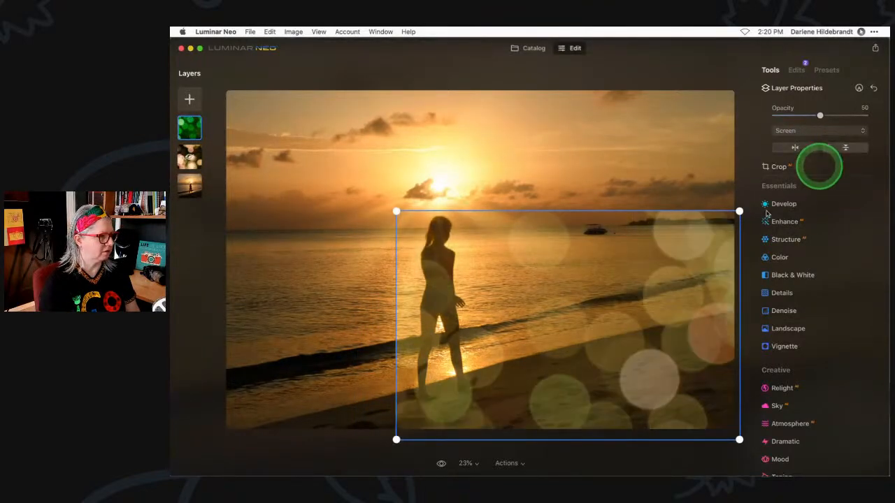
mouse_move(575, 373)
left_mouse_down()
mouse_move(561, 376)
mouse_move(574, 379)
left_mouse_up()
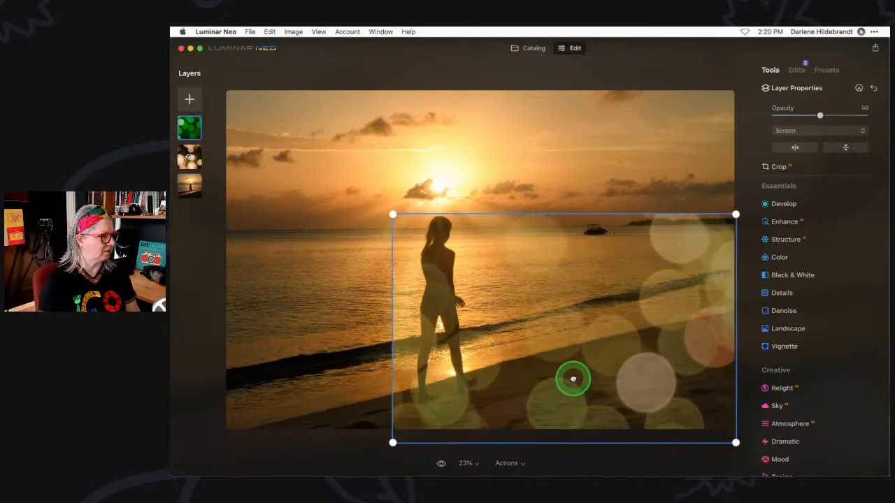
left_click_drag(391, 221, 372, 185)
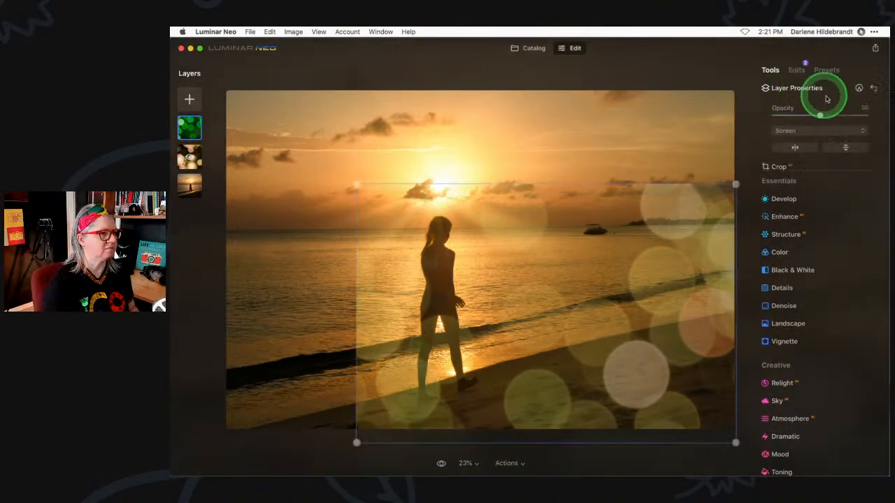
- Clear the bokeh layer's paint mask and brush the bokeh back in over the sand around the woman's feet
left_click(859, 88)
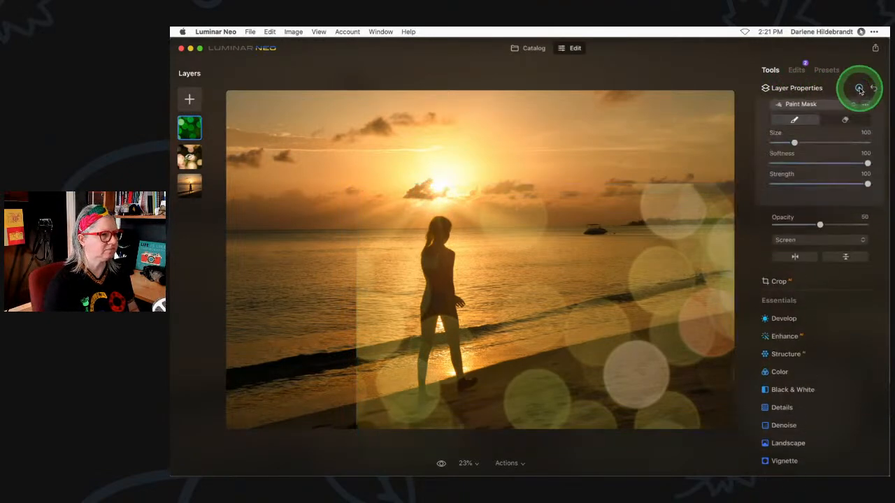
left_click(793, 134)
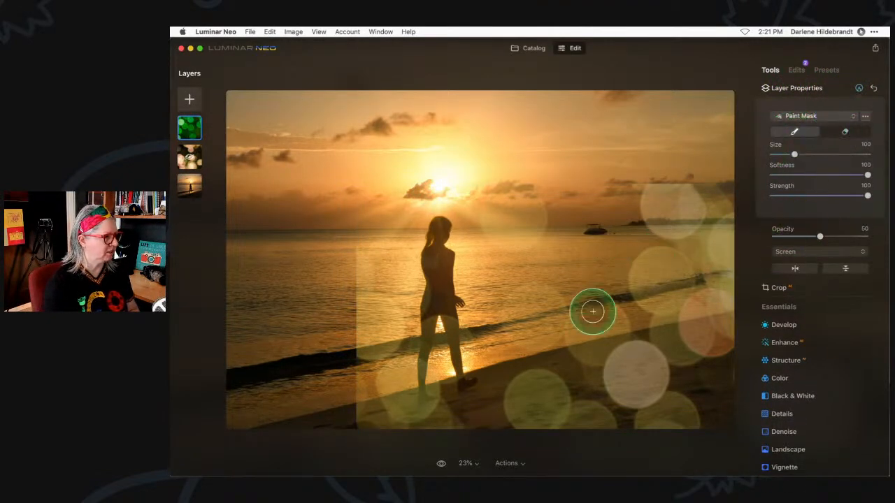
left_click_drag(503, 398, 554, 418)
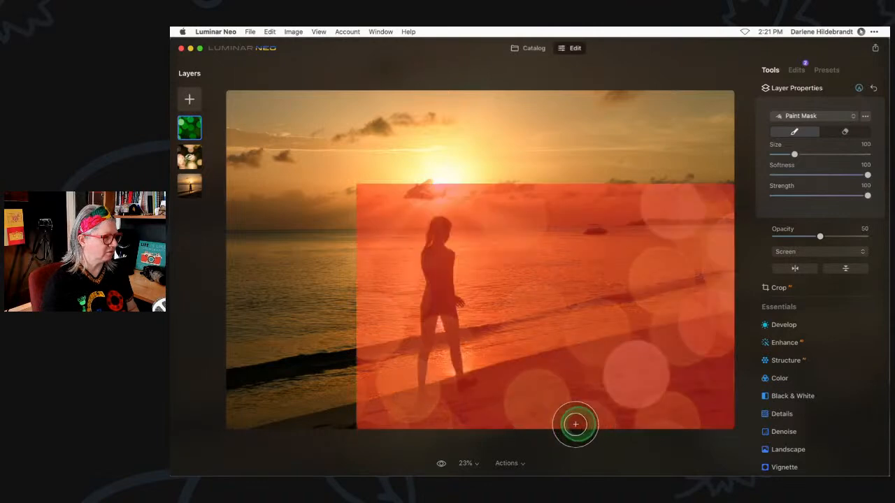
left_click(865, 116)
left_click(850, 139)
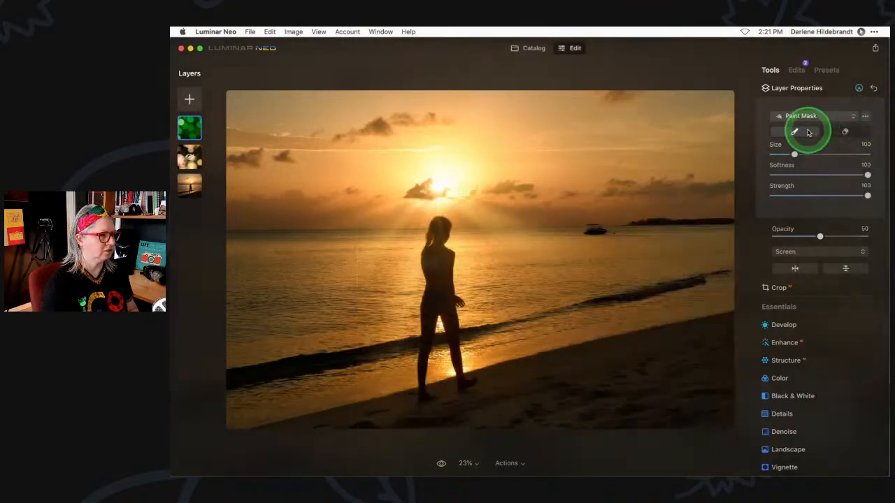
mouse_move(513, 384)
left_mouse_down()
mouse_move(590, 407)
mouse_move(538, 382)
mouse_move(514, 410)
mouse_move(489, 416)
left_mouse_up()
mouse_move(571, 421)
left_mouse_down()
mouse_move(464, 426)
mouse_move(473, 413)
mouse_move(469, 372)
mouse_move(406, 408)
mouse_move(453, 368)
mouse_move(420, 350)
mouse_move(402, 402)
mouse_move(368, 412)
left_mouse_up()
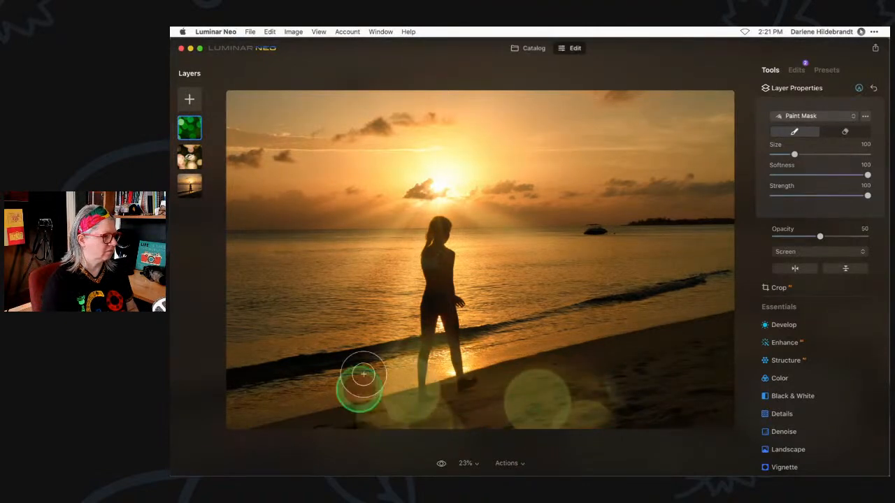
- Erase the bokeh mask's outer edges on both sides with the eraser at strength 62
left_click(844, 132)
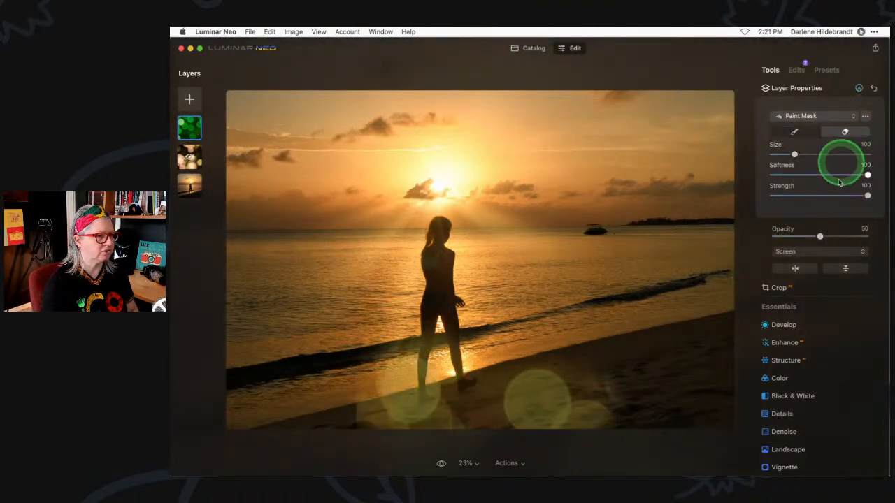
left_click(834, 197)
mouse_move(350, 377)
left_mouse_down()
mouse_move(346, 394)
mouse_move(359, 425)
mouse_move(350, 345)
left_mouse_up()
left_click_drag(338, 415, 347, 421)
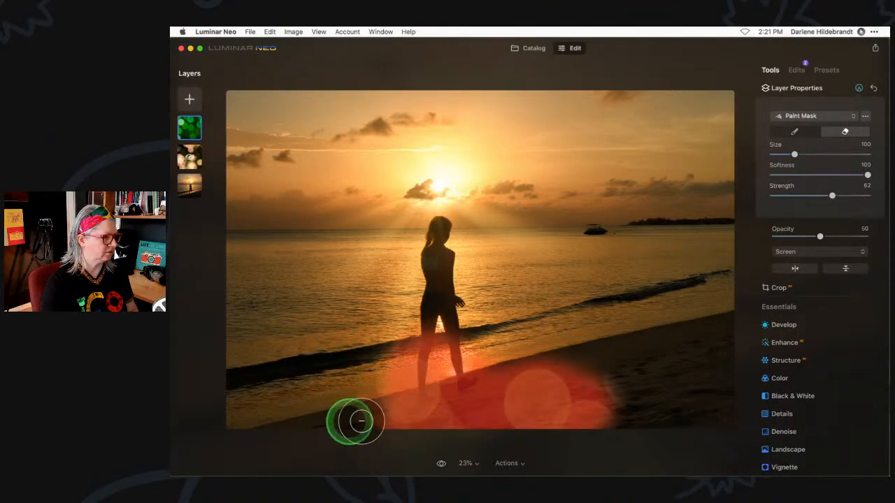
mouse_move(605, 357)
left_mouse_down()
mouse_move(627, 393)
mouse_move(618, 382)
mouse_move(720, 384)
left_mouse_up()
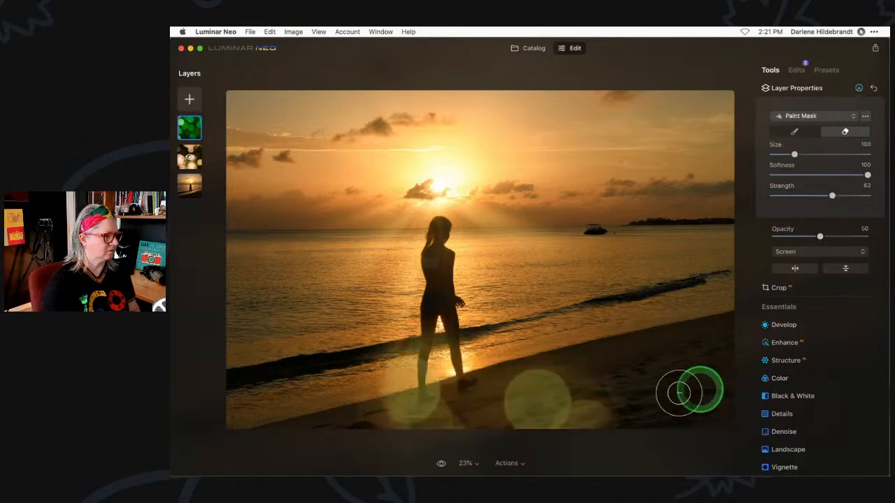
mouse_move(636, 395)
left_mouse_down()
mouse_move(603, 380)
mouse_move(639, 376)
left_mouse_up()
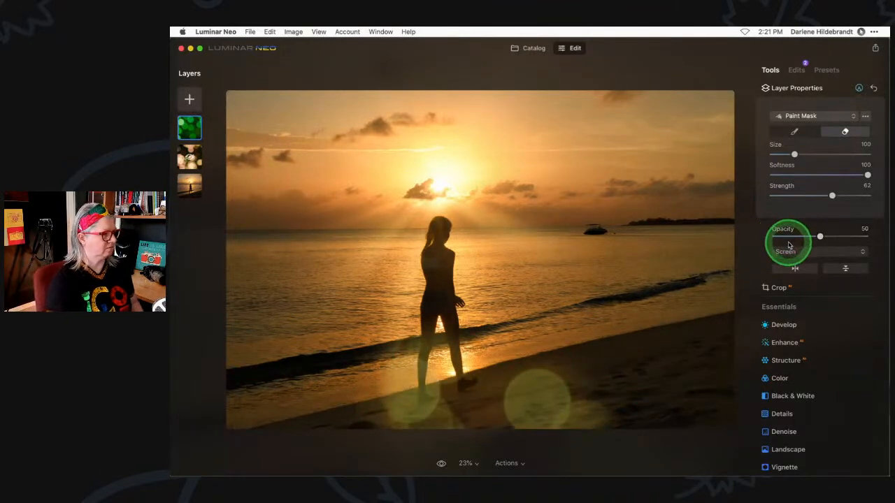
- Lower the recolored bokeh layer's opacity to 29
key("ctrl+Up")
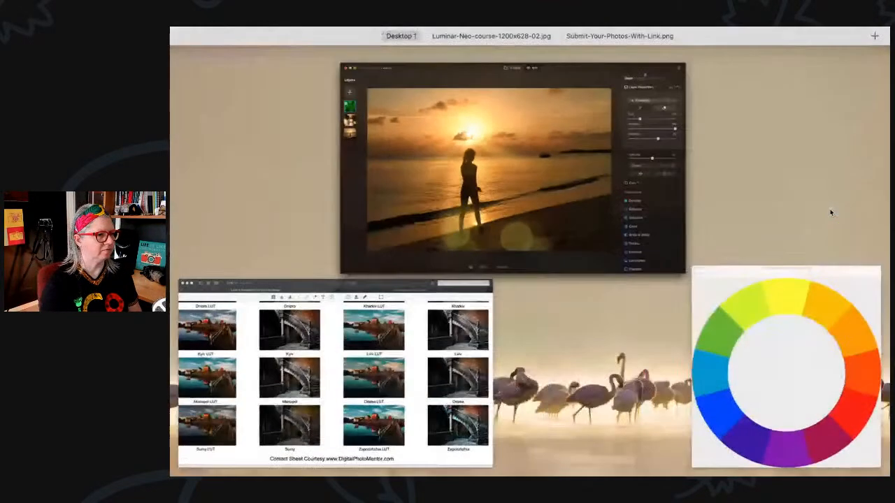
left_click(605, 165)
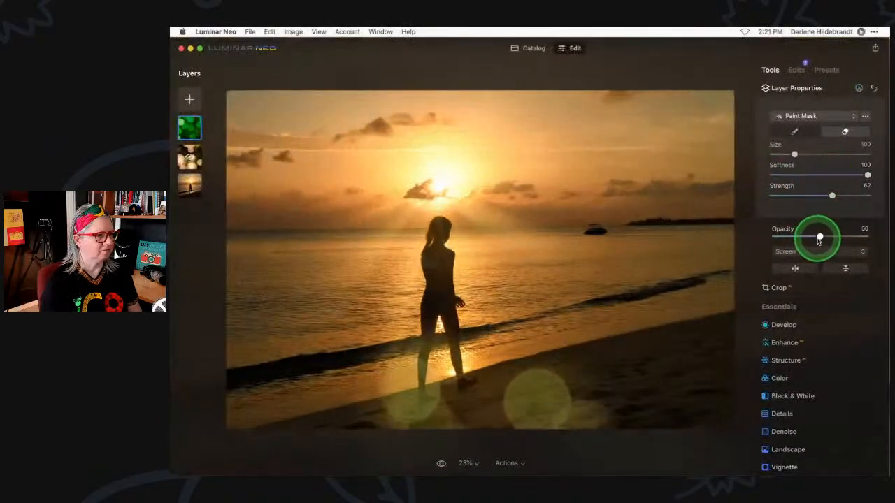
left_click_drag(810, 238, 803, 237)
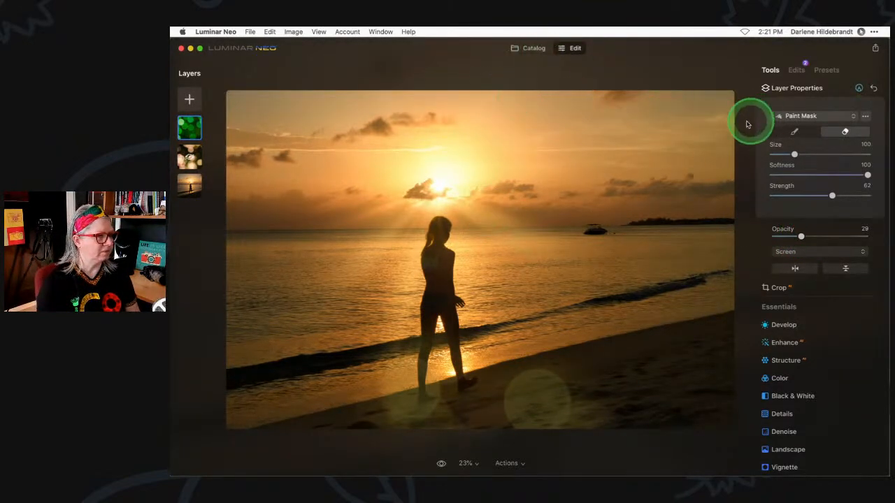
- Remove the recolored bokeh layer from the beach sunset photo
right_click(197, 126)
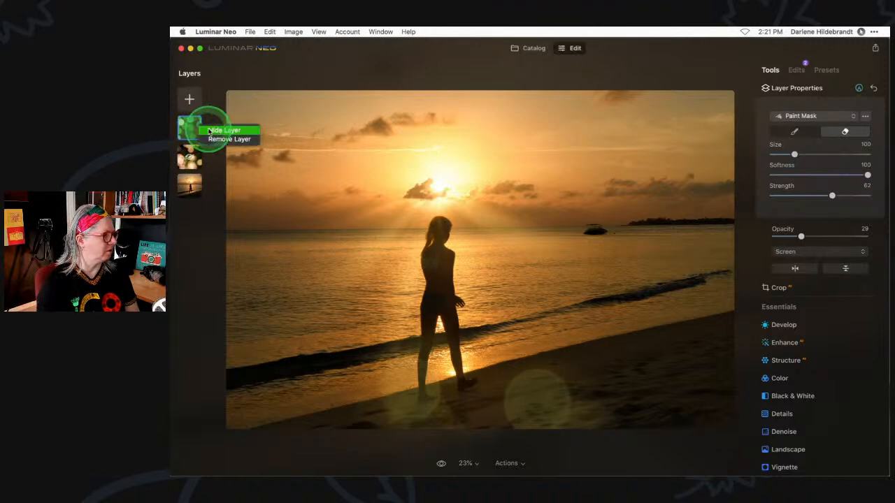
left_click(213, 139)
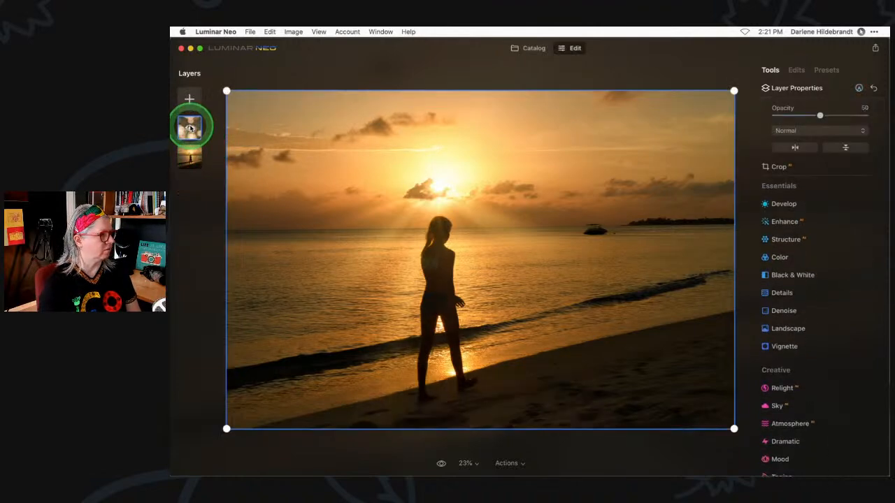
left_click(213, 138)
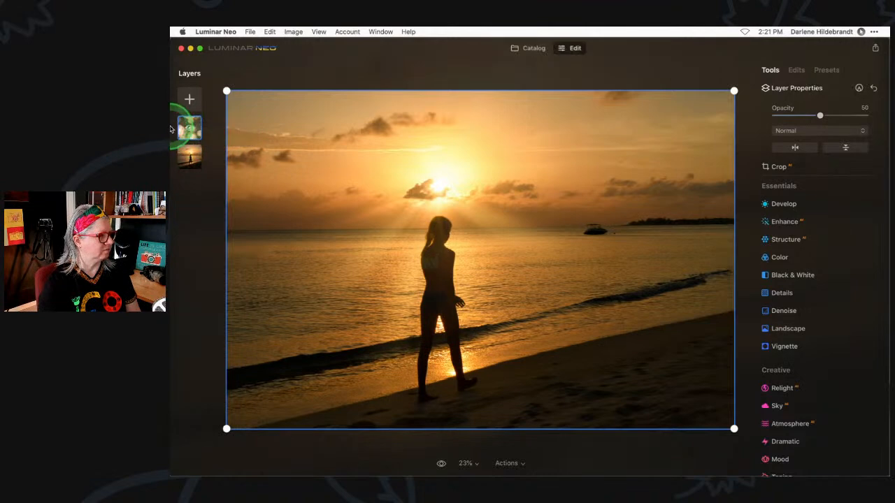
- Open the Monument Valley sunrise photo from the Neo student images folder for editing
left_click(535, 48)
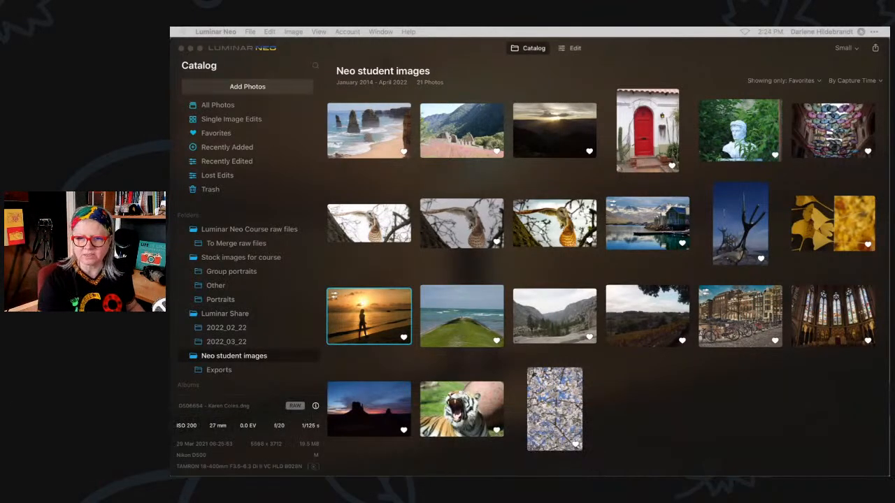
left_click(705, 386)
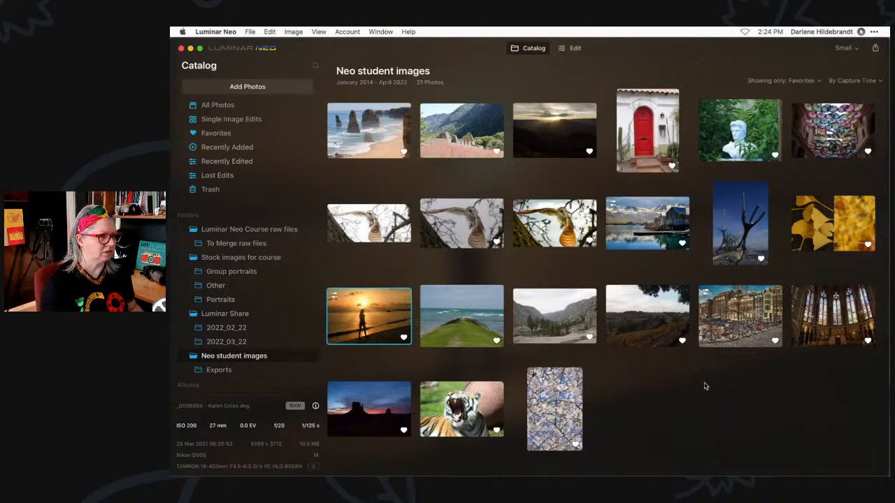
left_click(336, 409)
left_click(571, 47)
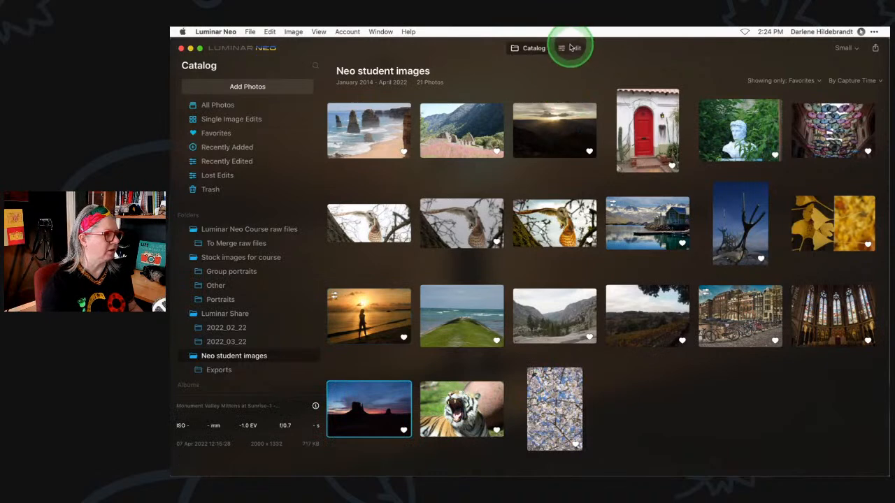
left_click(719, 343)
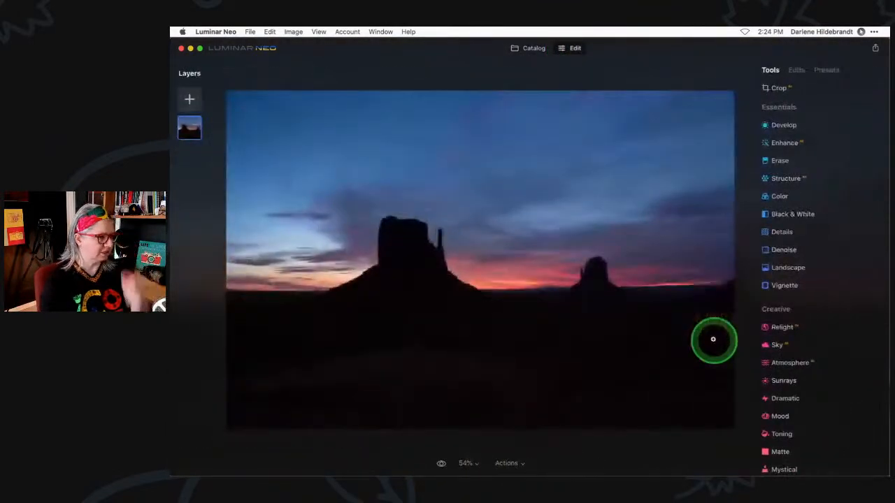
- Enhance the Monument Valley photo with Accent at 45 and a slight Sky Enhancer boost
left_click(773, 324)
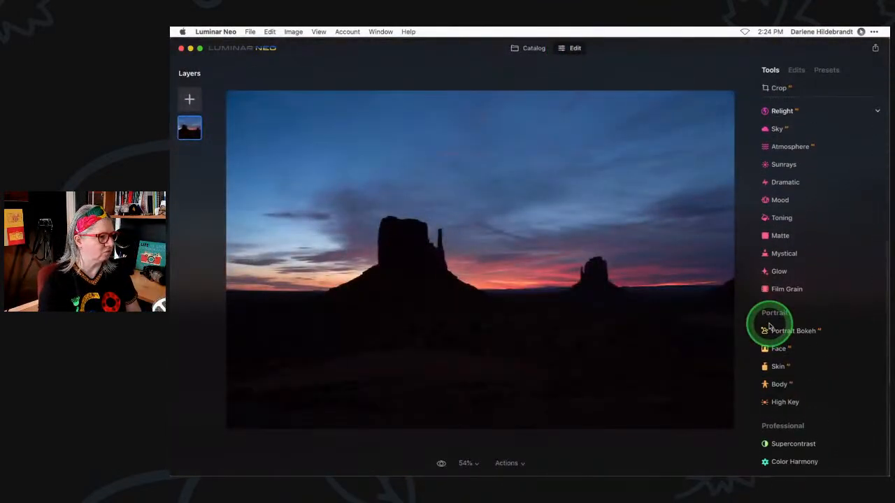
left_click(776, 349)
scroll(787, 146, "up", 5)
left_click(782, 144)
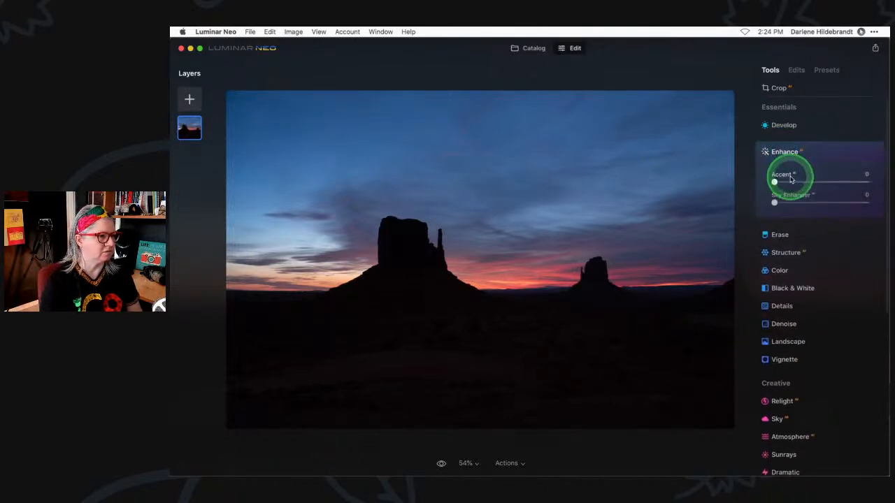
left_click_drag(774, 181, 816, 182)
left_click_drag(774, 202, 789, 203)
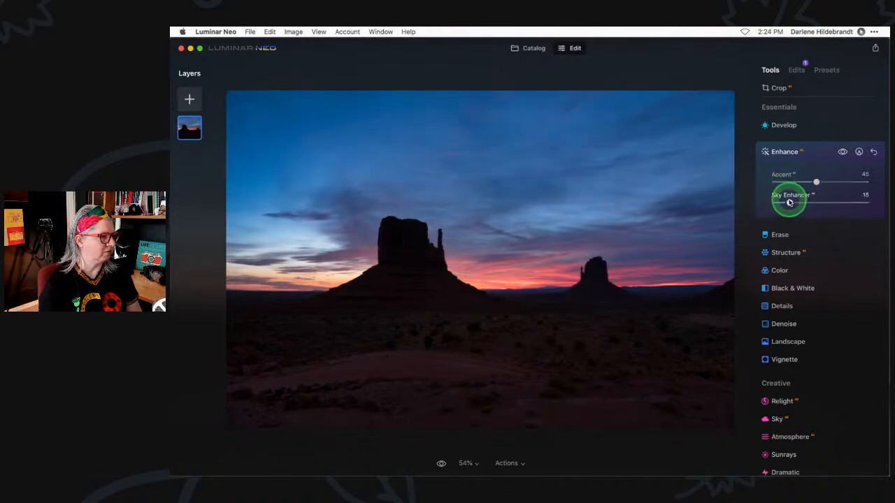
left_click(815, 150)
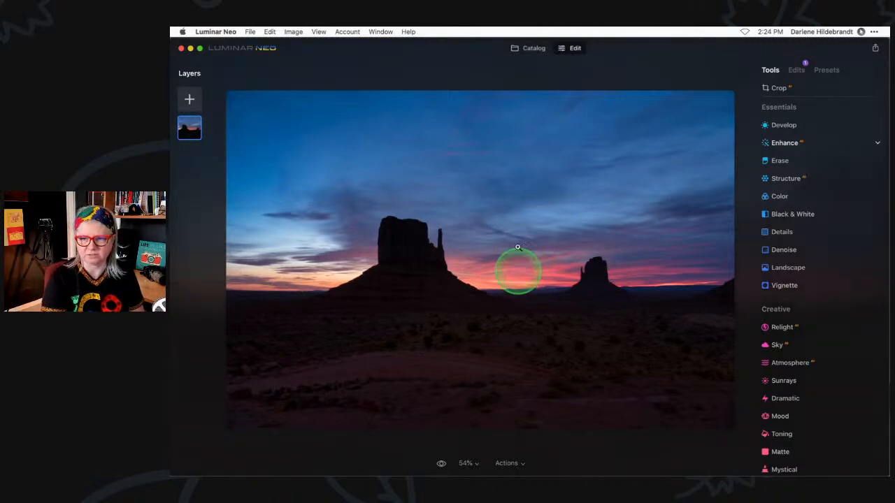
- In Color Harmony, try Color Contrast hues 25 and 162 at amount 50, and settle on amount 17 with hue 123
scroll(823, 240, "down", 3)
scroll(822, 240, "down", 5)
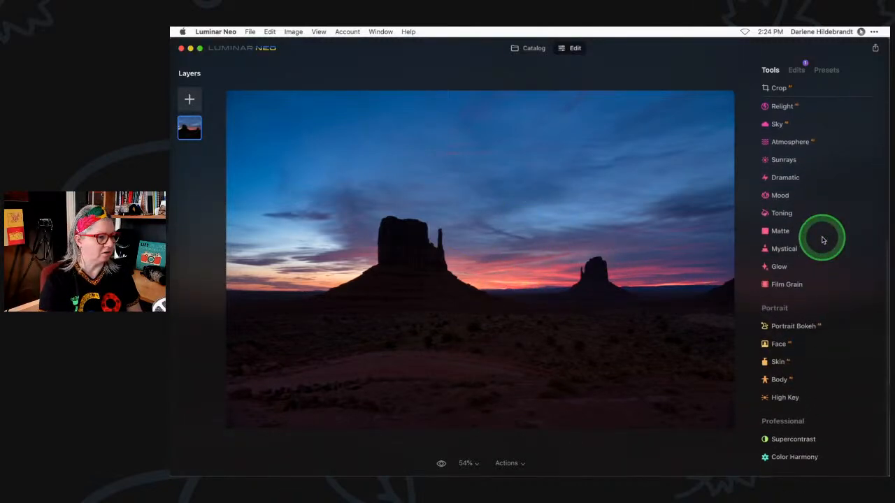
left_click(796, 462)
left_click_drag(785, 346, 822, 346)
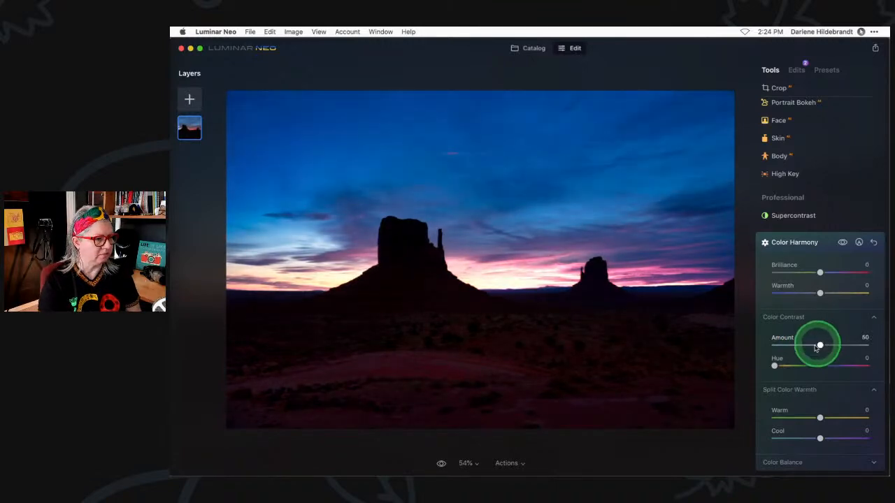
left_click_drag(775, 366, 780, 368)
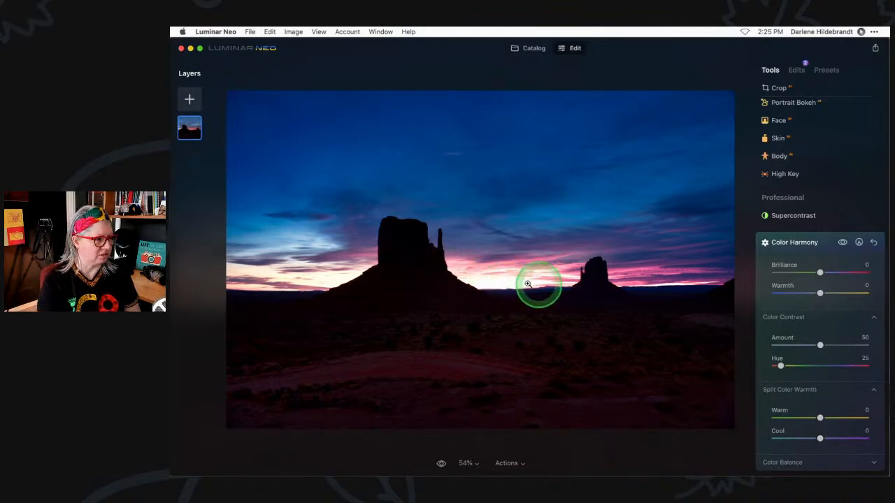
left_click_drag(780, 365, 820, 366)
left_click_drag(816, 365, 816, 366)
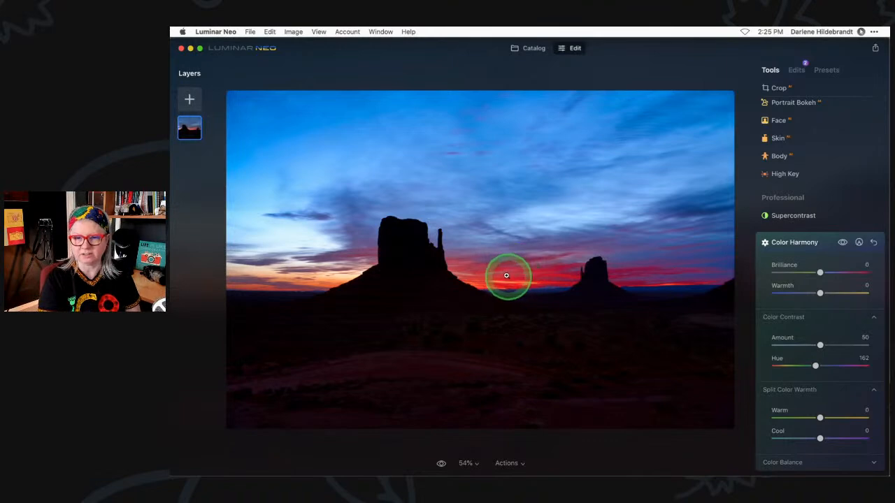
left_click_drag(814, 365, 789, 345)
- Compare the Monument Valley photo with and without the Color Harmony adjustment
left_click(843, 243)
left_click(842, 243)
left_click(843, 242)
left_click(842, 242)
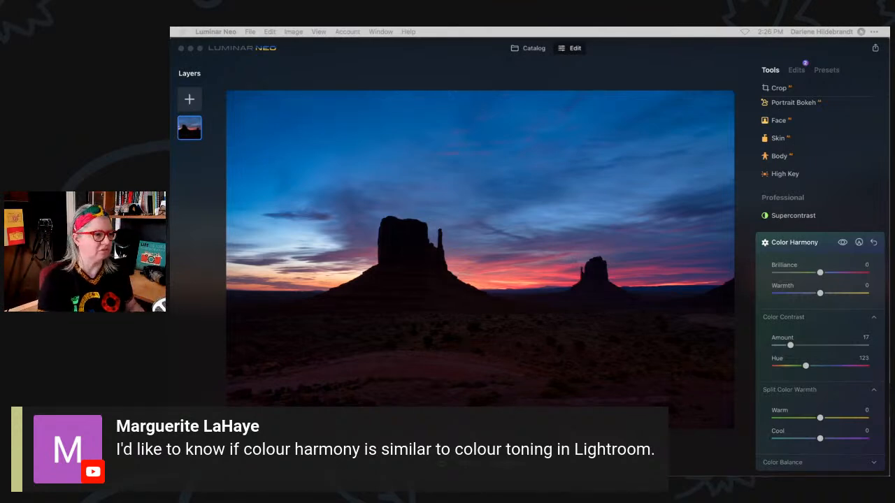
left_click(842, 244)
- Open the photo of bicycles in front of the canal houses from the catalog for editing
left_click(529, 51)
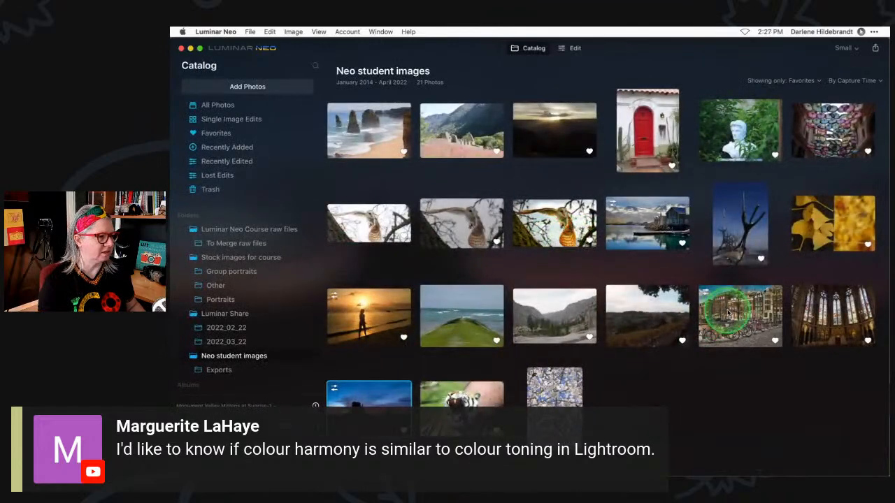
left_click(727, 313)
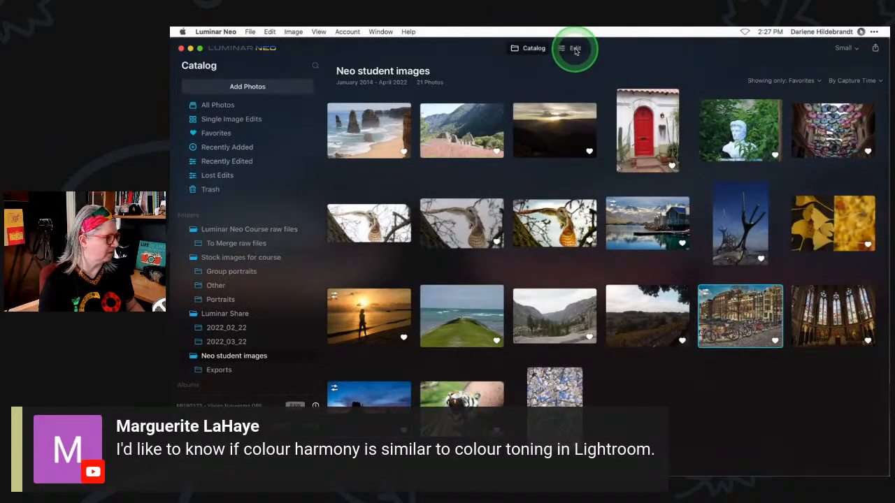
double_click(767, 300)
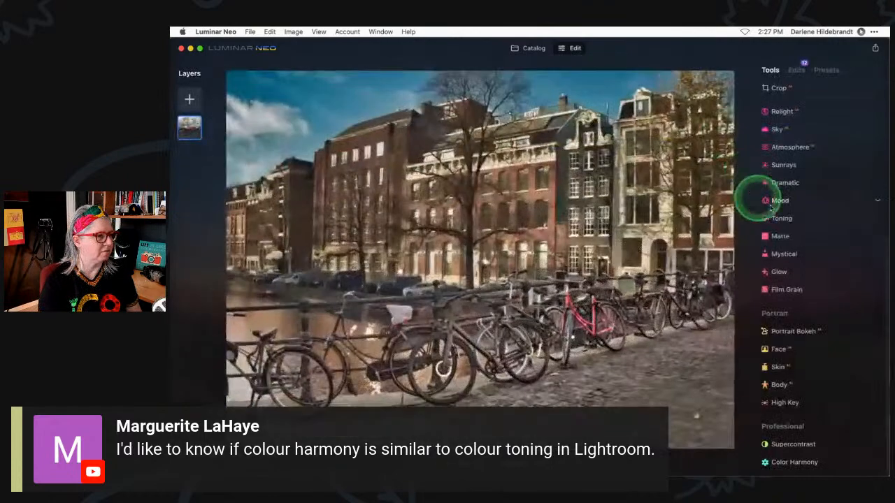
- Try toning the canal photo's shadows red with amount 70 and saturation 54, and open the list of applied edits
left_click(797, 223)
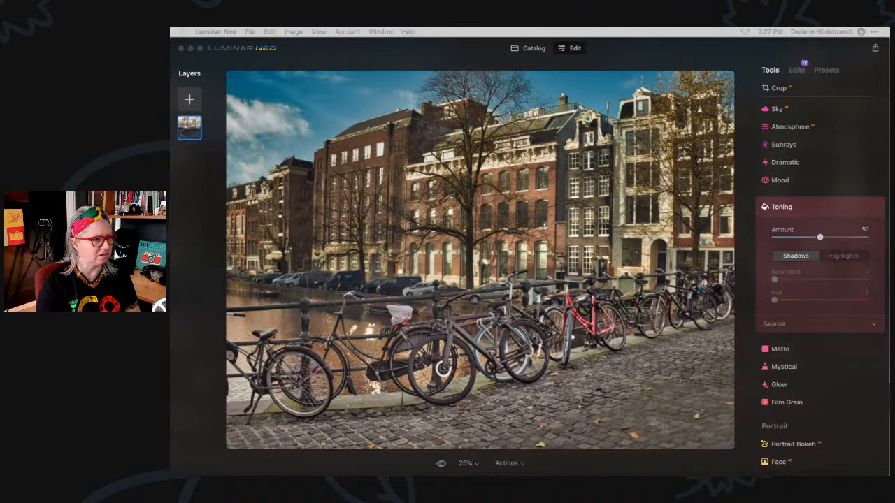
left_click(818, 205)
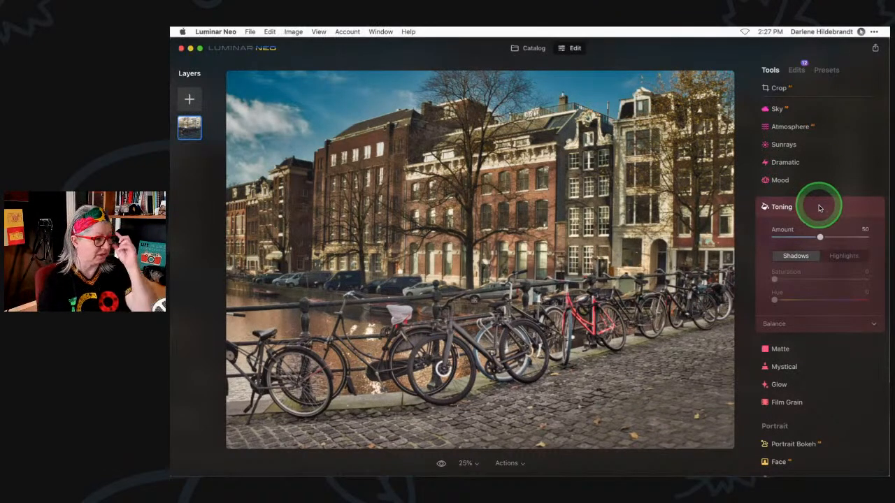
left_click_drag(828, 238, 839, 236)
left_click_drag(774, 279, 822, 278)
left_click_drag(774, 300, 731, 299)
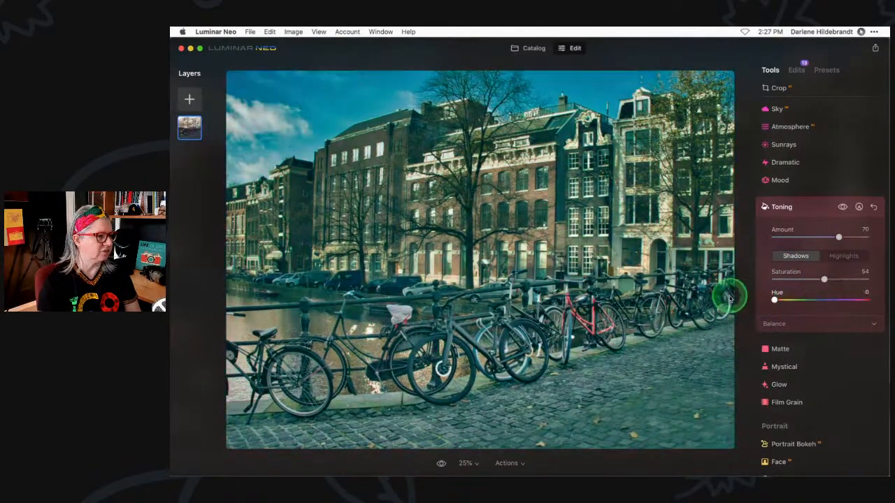
left_click(819, 208)
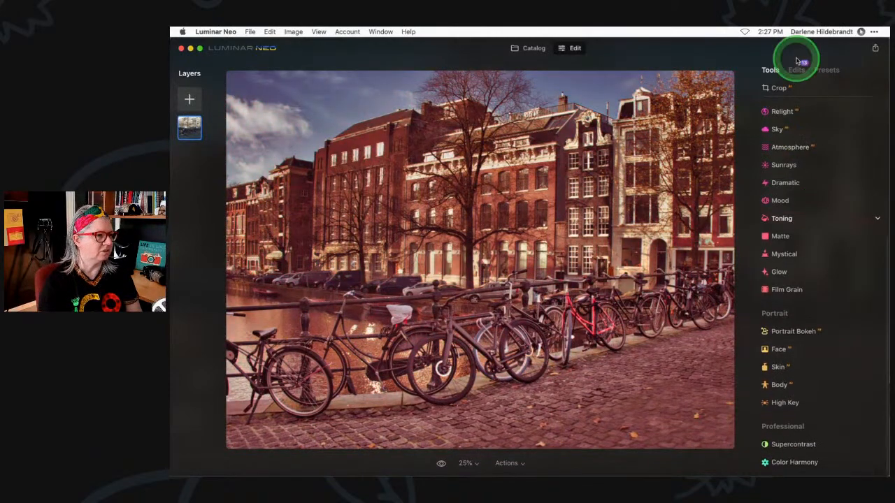
left_click(797, 66)
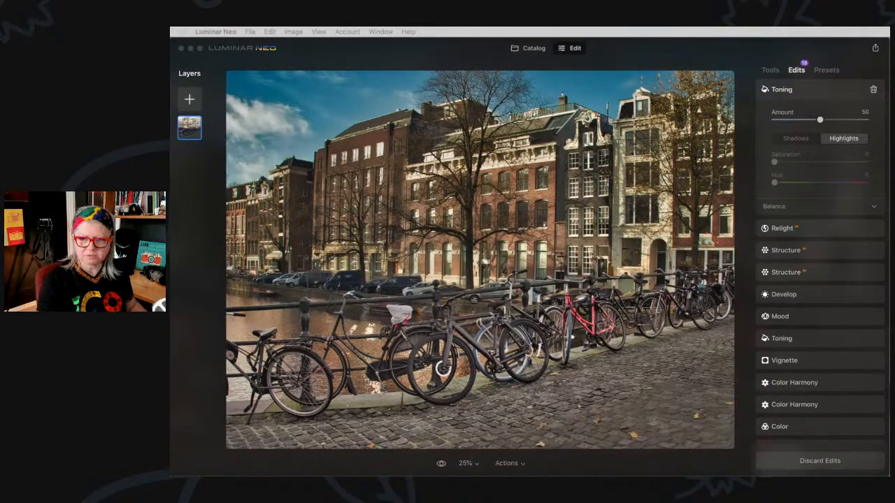
- Switch to Preview, close the color wheel image, and display Submit-Your-Photos-With-Link.png
key("super+Tab")
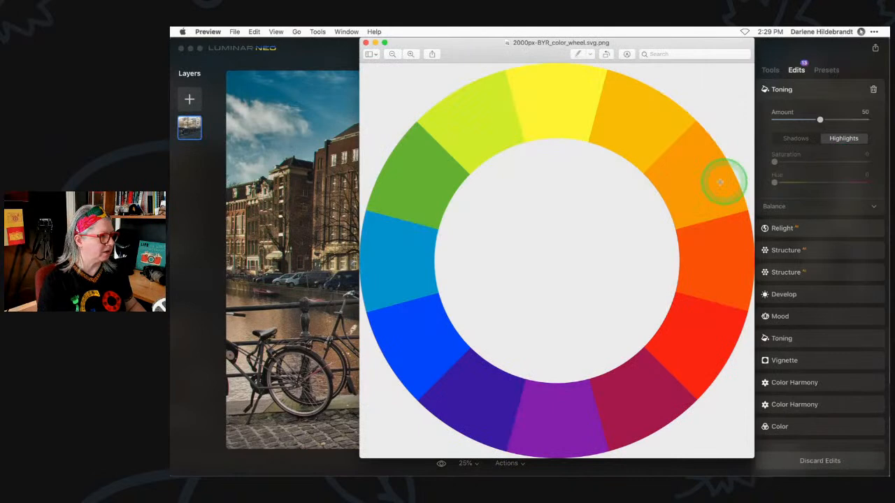
key("super+w")
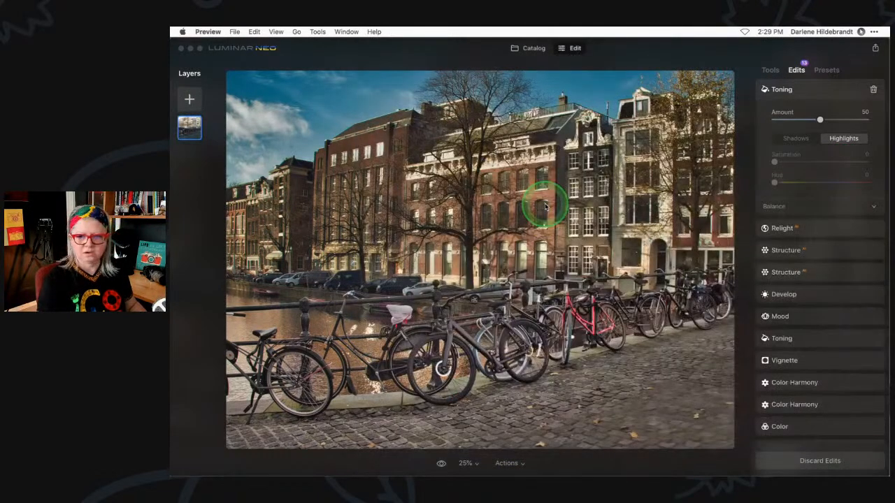
left_click(346, 31)
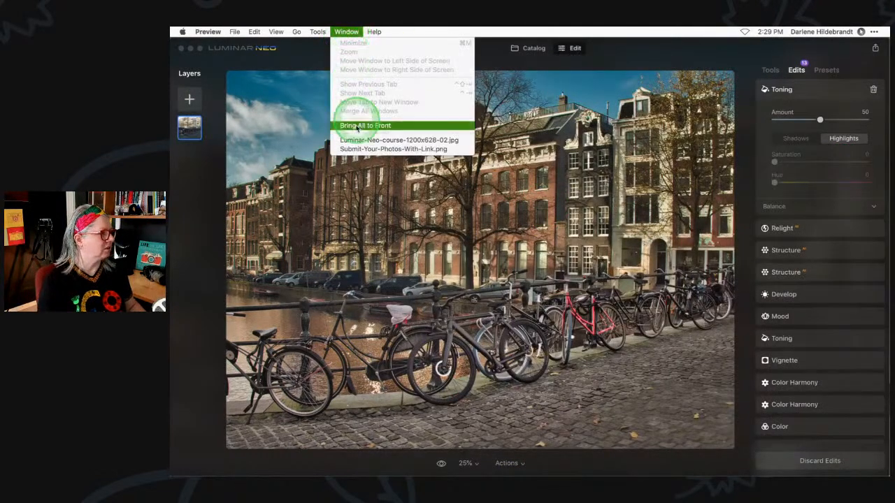
left_click(381, 149)
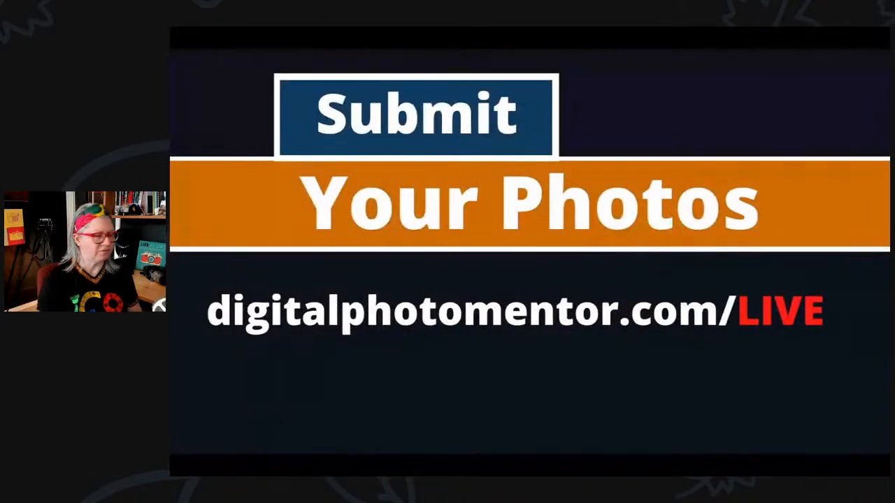